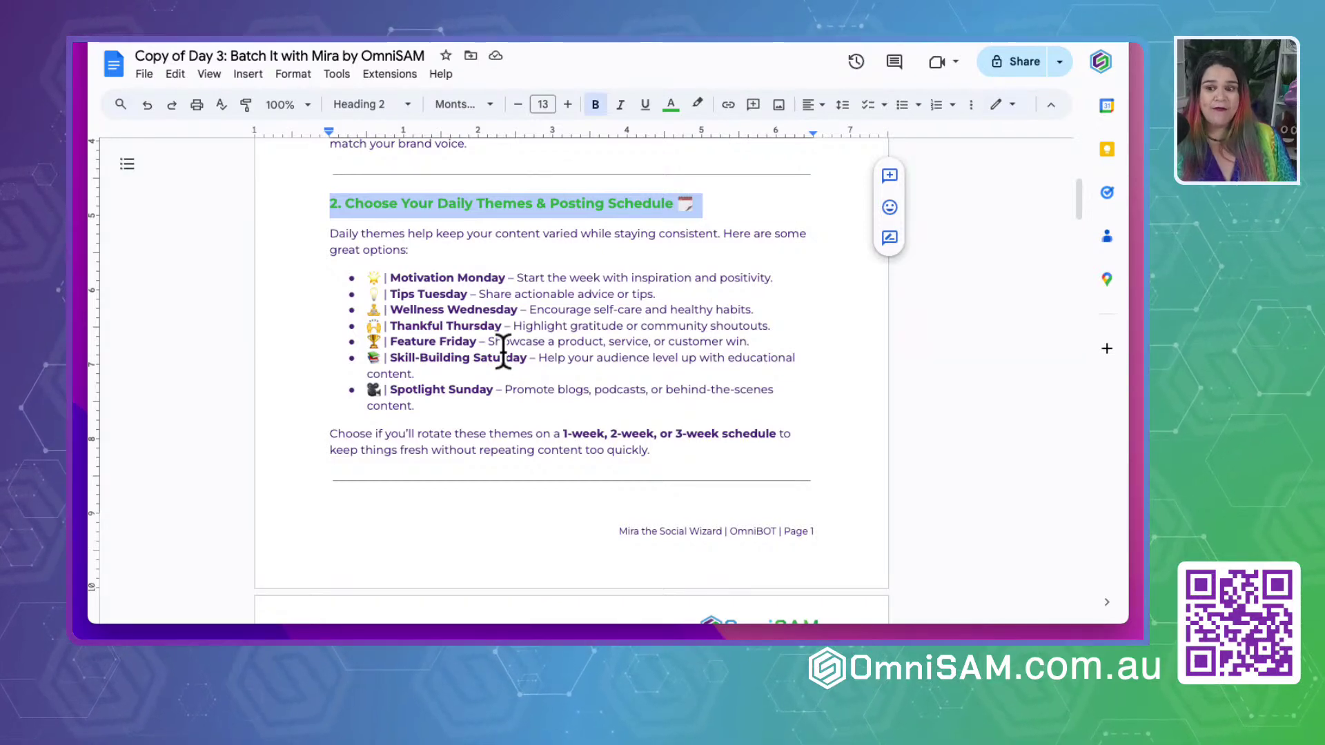
Read the guide's sections on tailoring content to brand and audience and on choosing a brand voice style
{"action": "scroll", "coordinate": [502, 357], "scroll_direction": "down", "scroll_amount": 9}
{"action": "scroll", "coordinate": [503, 357], "scroll_direction": "up", "scroll_amount": 4}
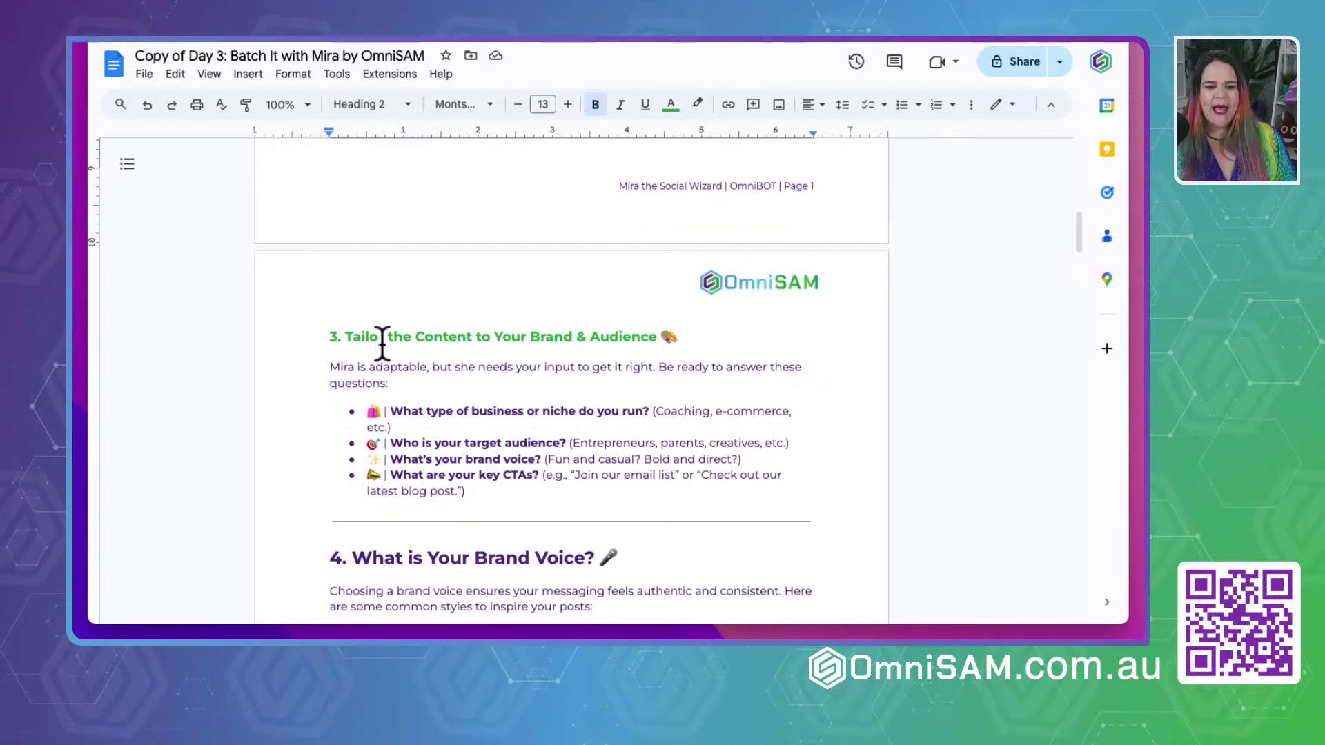
{"action": "scroll", "coordinate": [555, 401], "scroll_direction": "down", "scroll_amount": 3}
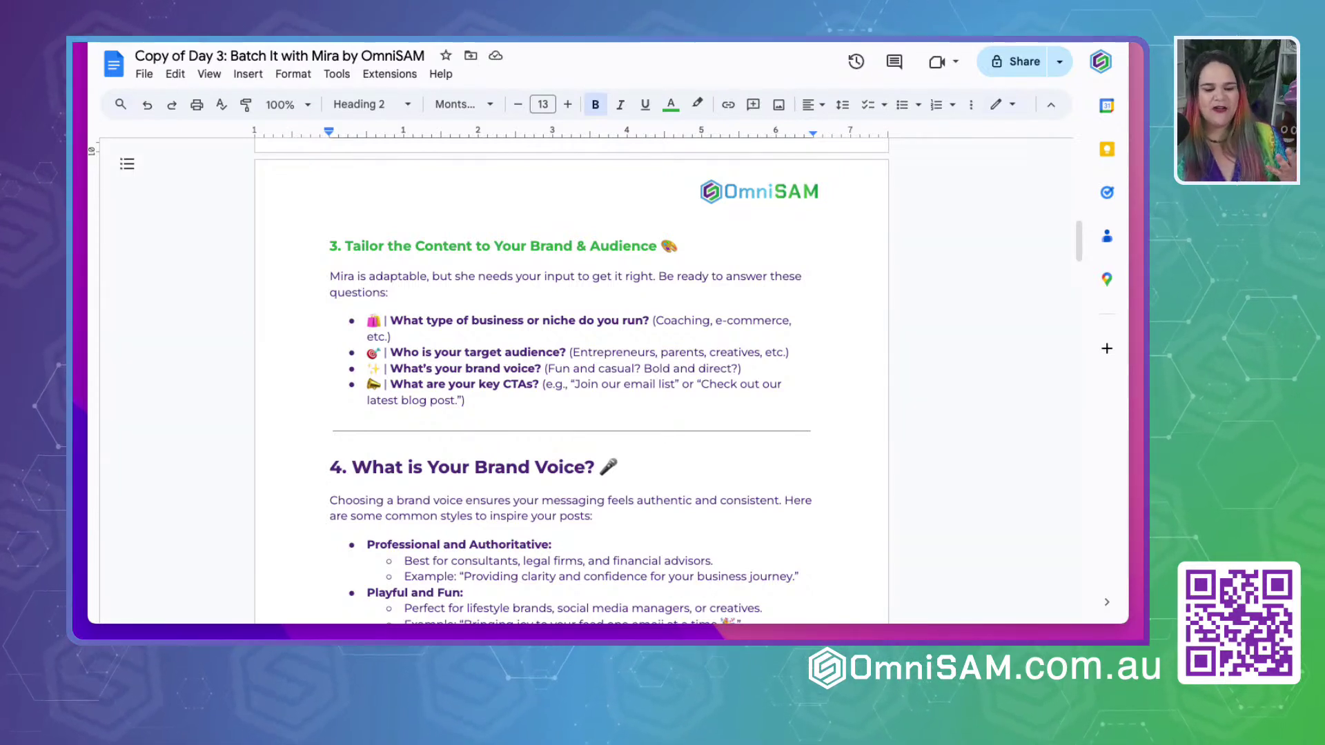
{"action": "scroll", "coordinate": [571, 380], "scroll_direction": "down", "scroll_amount": 1}
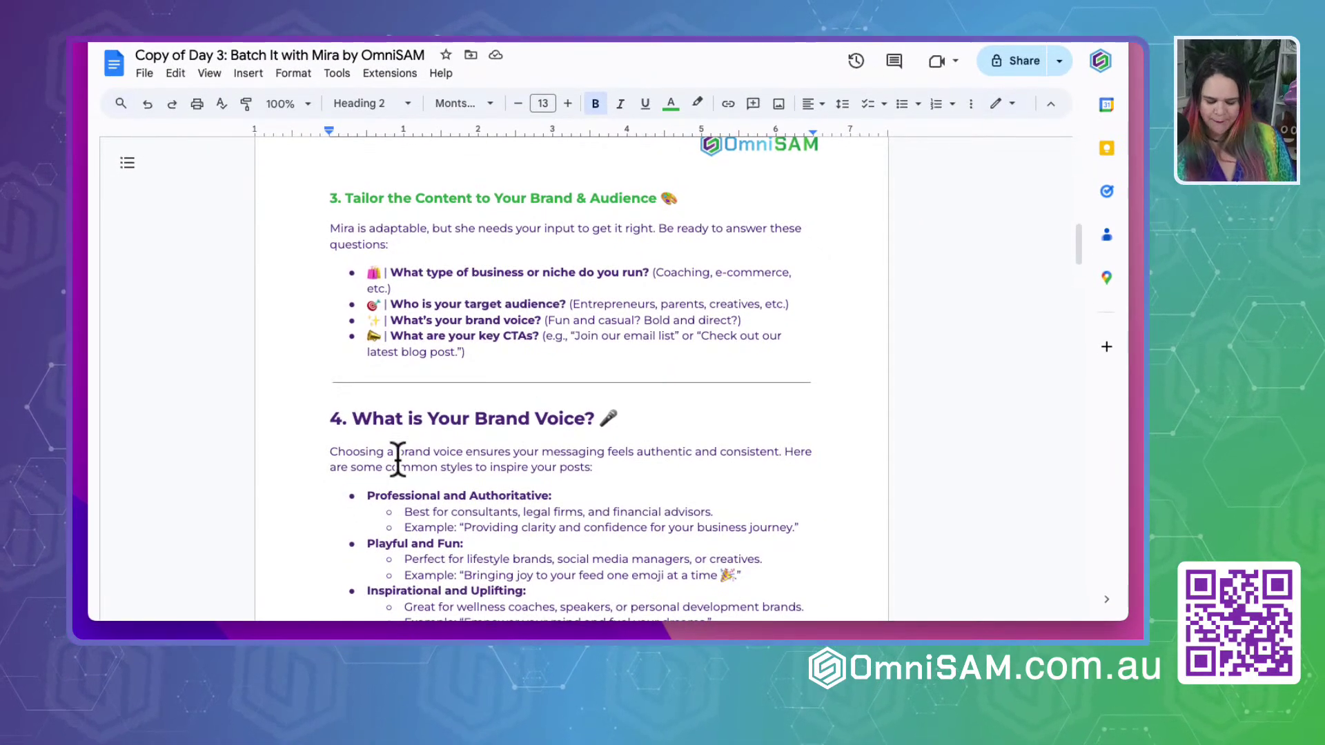
{"action": "scroll", "coordinate": [391, 444], "scroll_direction": "up", "scroll_amount": 2}
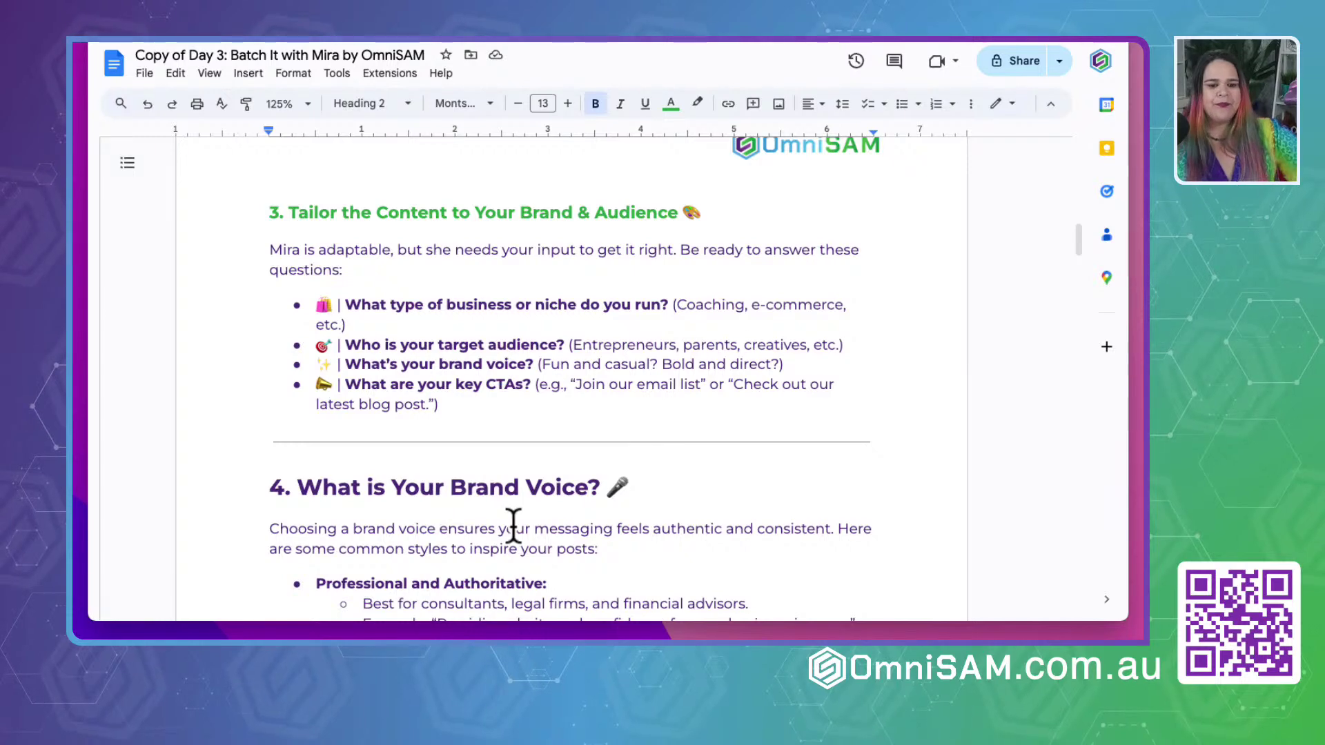
{"action": "scroll", "coordinate": [514, 526], "scroll_direction": "down", "scroll_amount": 4}
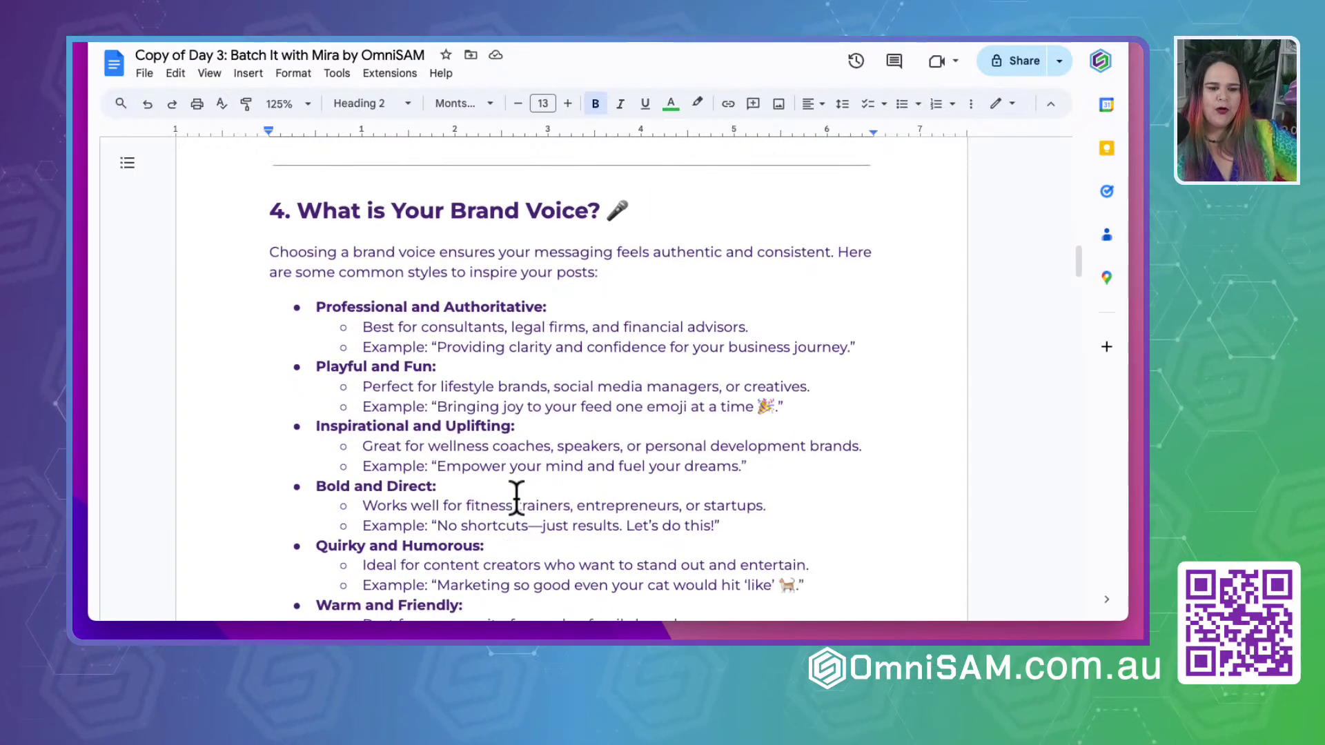
{"action": "scroll", "coordinate": [518, 497], "scroll_direction": "down", "scroll_amount": 3}
{"action": "scroll", "coordinate": [518, 497], "scroll_direction": "up", "scroll_amount": 2}
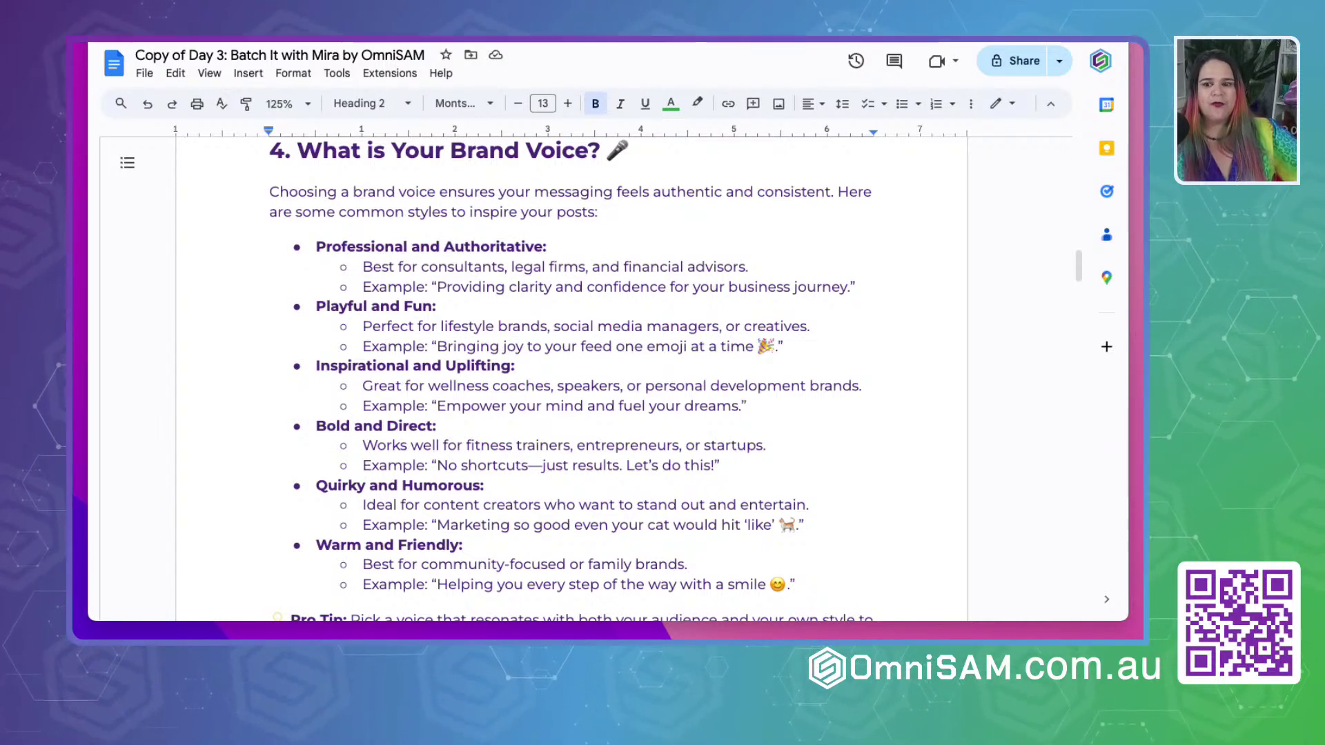
Examine section 5 on evergreen and engagement CTAs and section 6 on the content Mira delivers each week
{"action": "scroll", "coordinate": [571, 380], "scroll_direction": "down", "scroll_amount": 4}
{"action": "scroll", "coordinate": [572, 379], "scroll_direction": "down", "scroll_amount": 6}
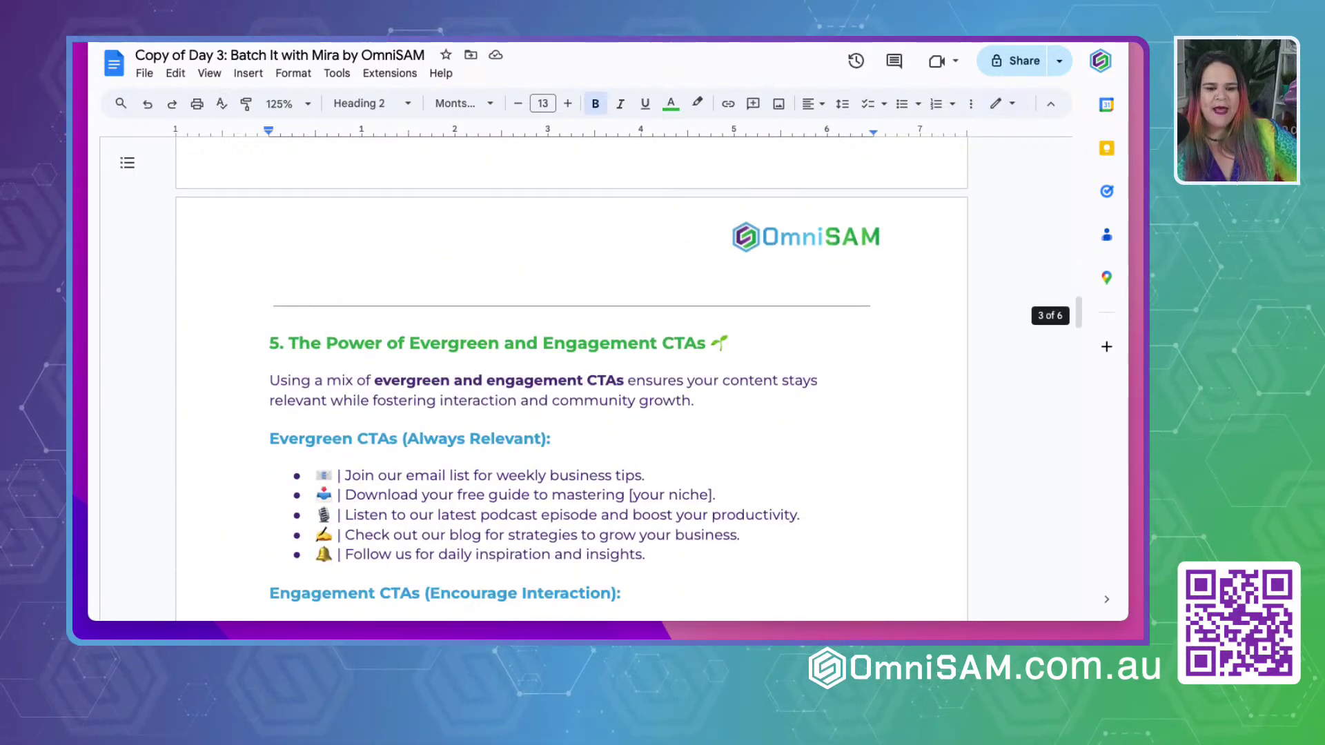
{"action": "scroll", "coordinate": [571, 380], "scroll_direction": "up", "scroll_amount": 1}
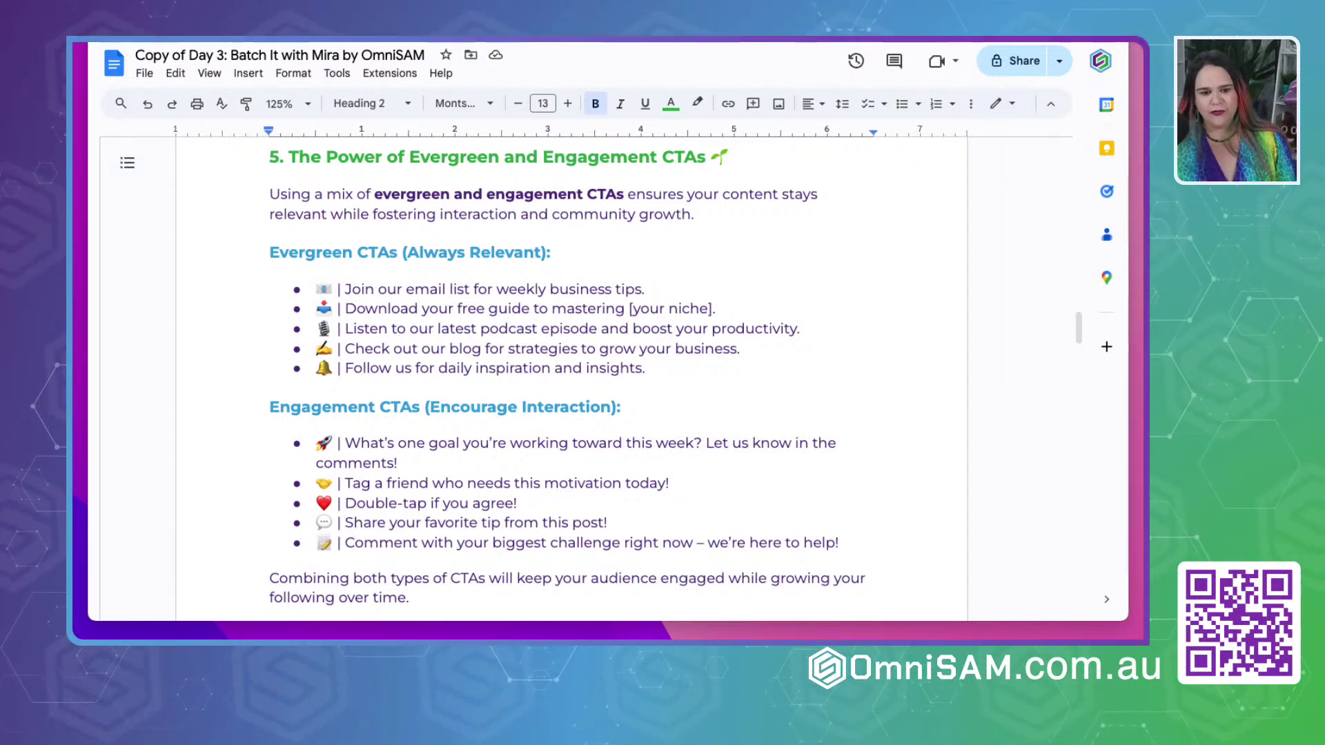
{"action": "scroll", "coordinate": [571, 380], "scroll_direction": "down", "scroll_amount": 2}
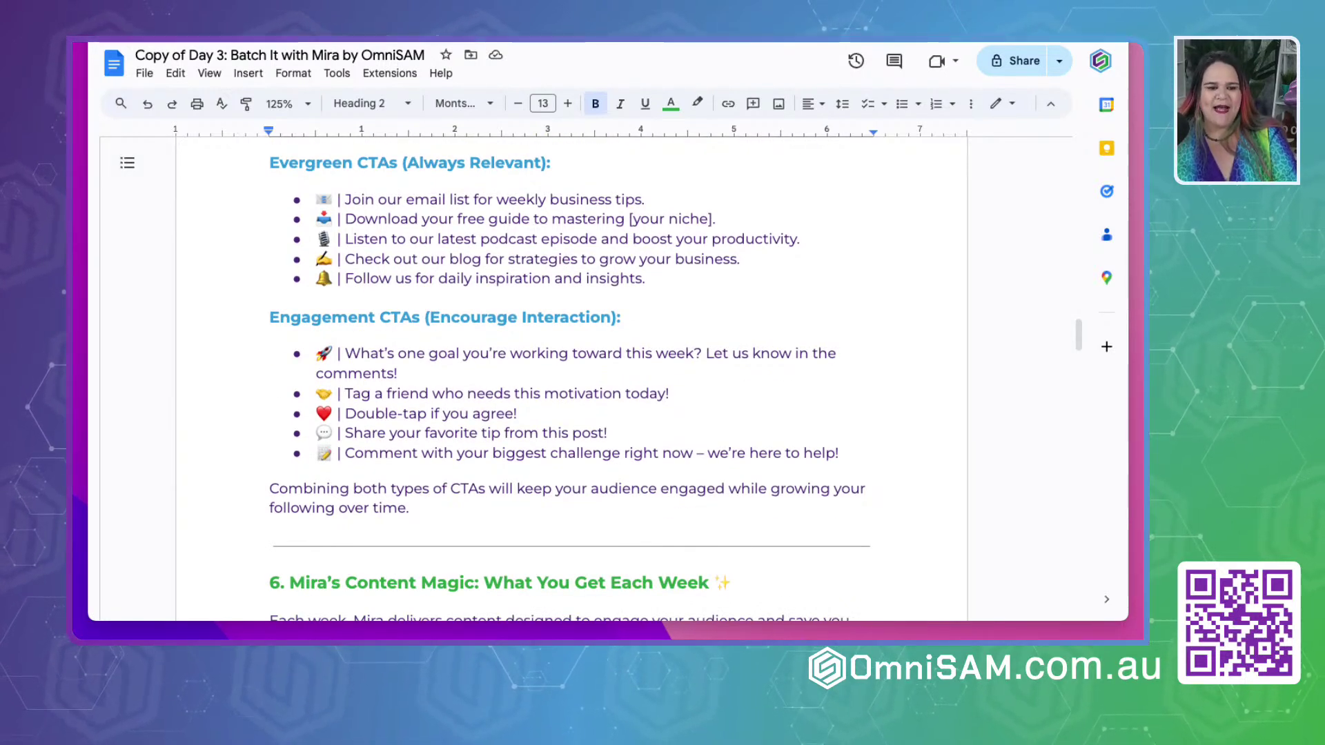
{"action": "double_click", "coordinate": [305, 317]}
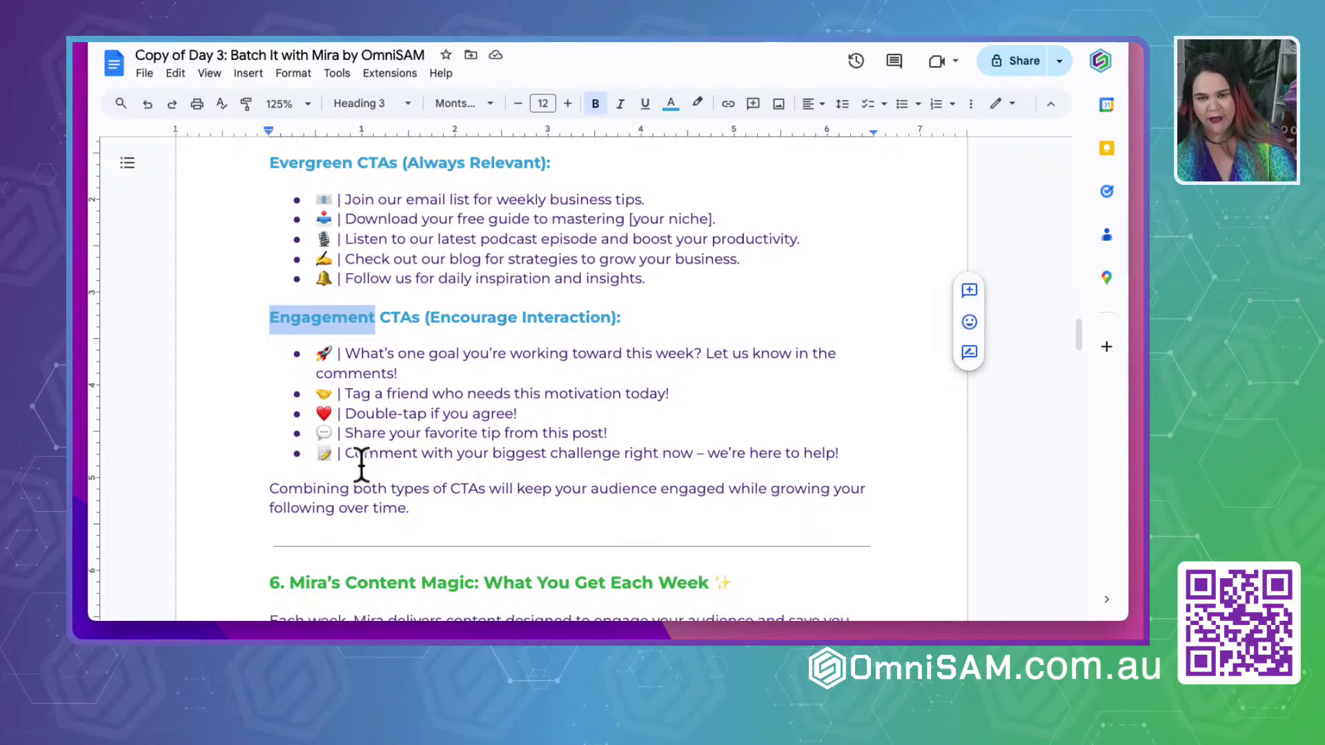
{"action": "scroll", "coordinate": [362, 466], "scroll_direction": "down", "scroll_amount": 2}
{"action": "scroll", "coordinate": [361, 466], "scroll_direction": "down", "scroll_amount": 3}
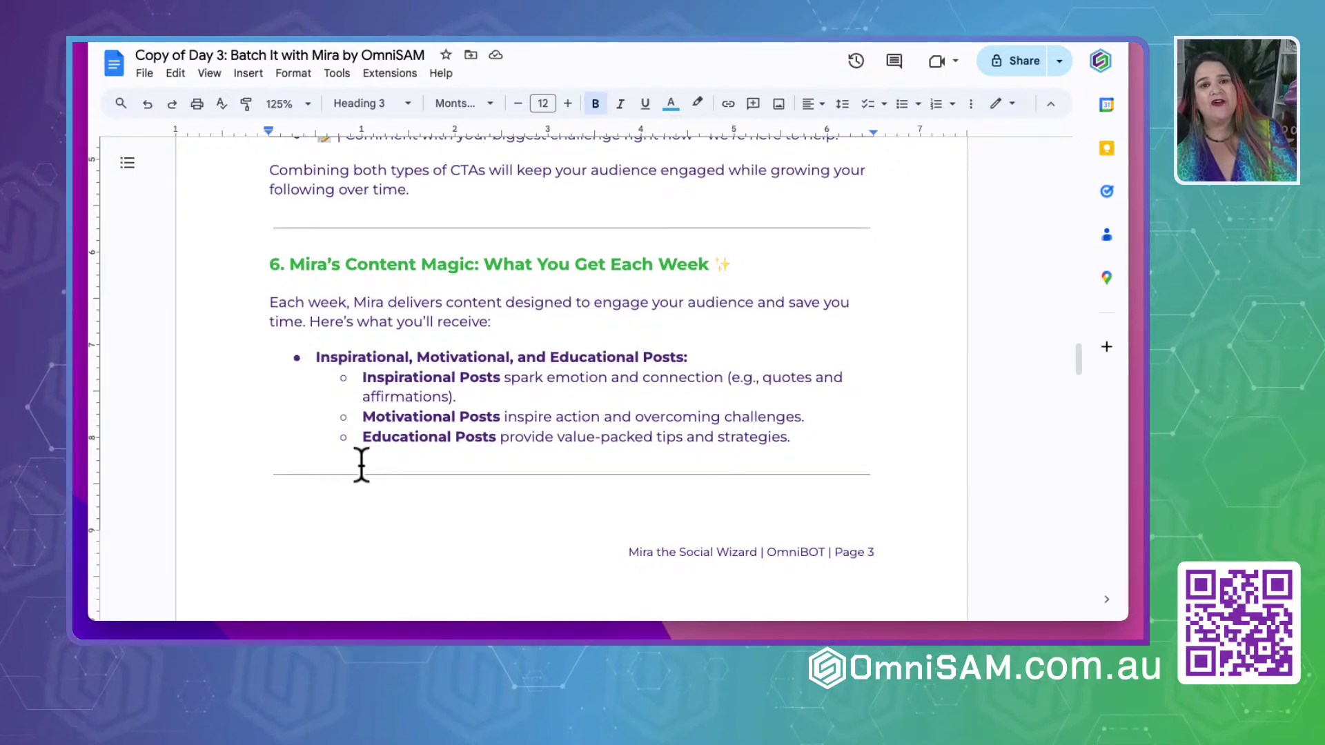
Examine section 7's three table types: Social Media Content Batch Designing, Canva Bulk Create Table and Social Media Content Scheduling in OmniSAM
{"action": "scroll", "coordinate": [361, 465], "scroll_direction": "down", "scroll_amount": 7}
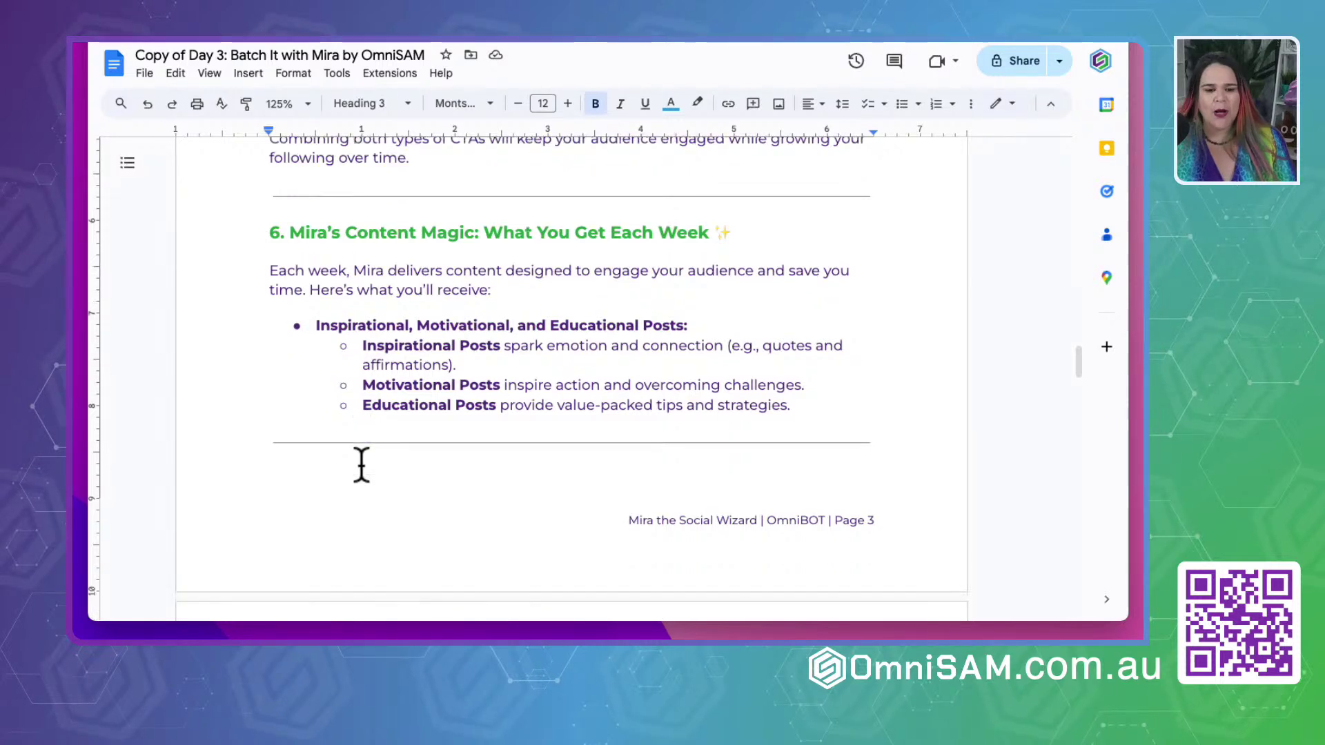
{"action": "scroll", "coordinate": [362, 464], "scroll_direction": "up", "scroll_amount": 1}
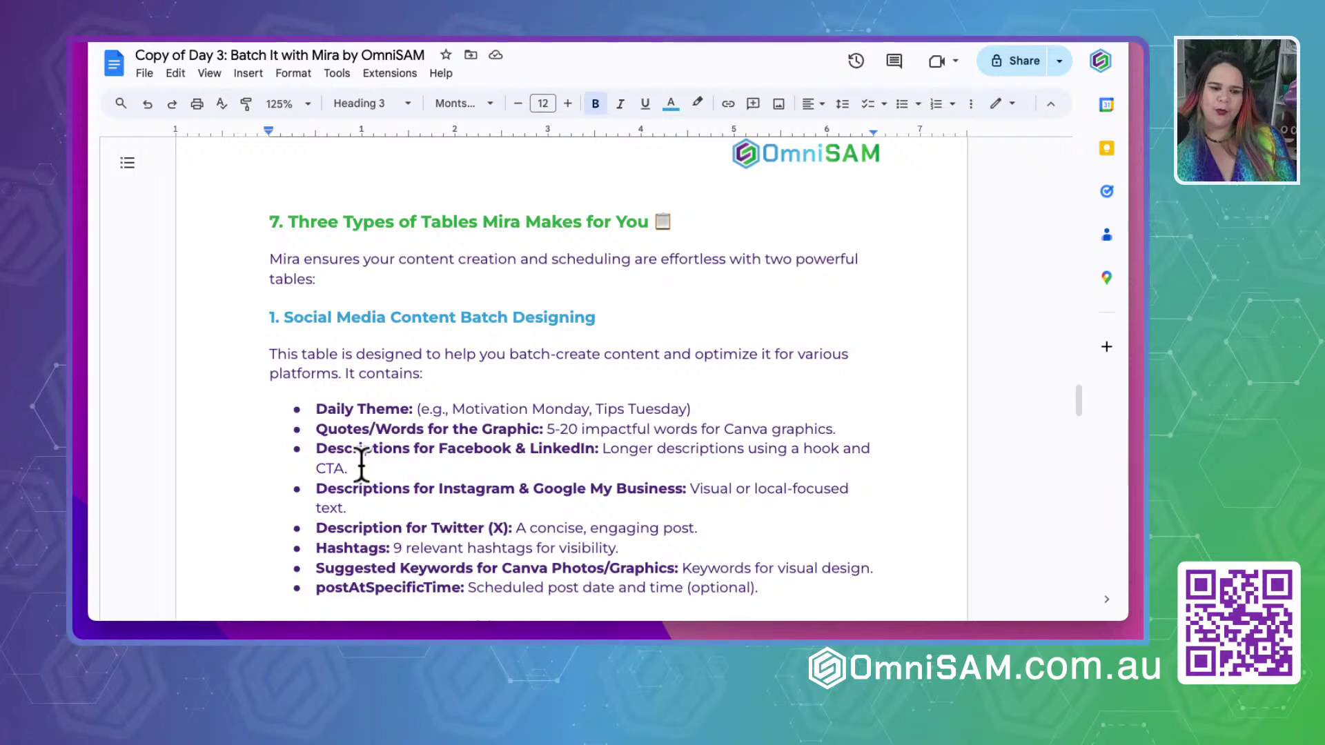
{"action": "scroll", "coordinate": [361, 462], "scroll_direction": "up", "scroll_amount": 1}
{"action": "left_click_drag", "start_coordinate": [286, 319], "coordinate": [614, 323]}
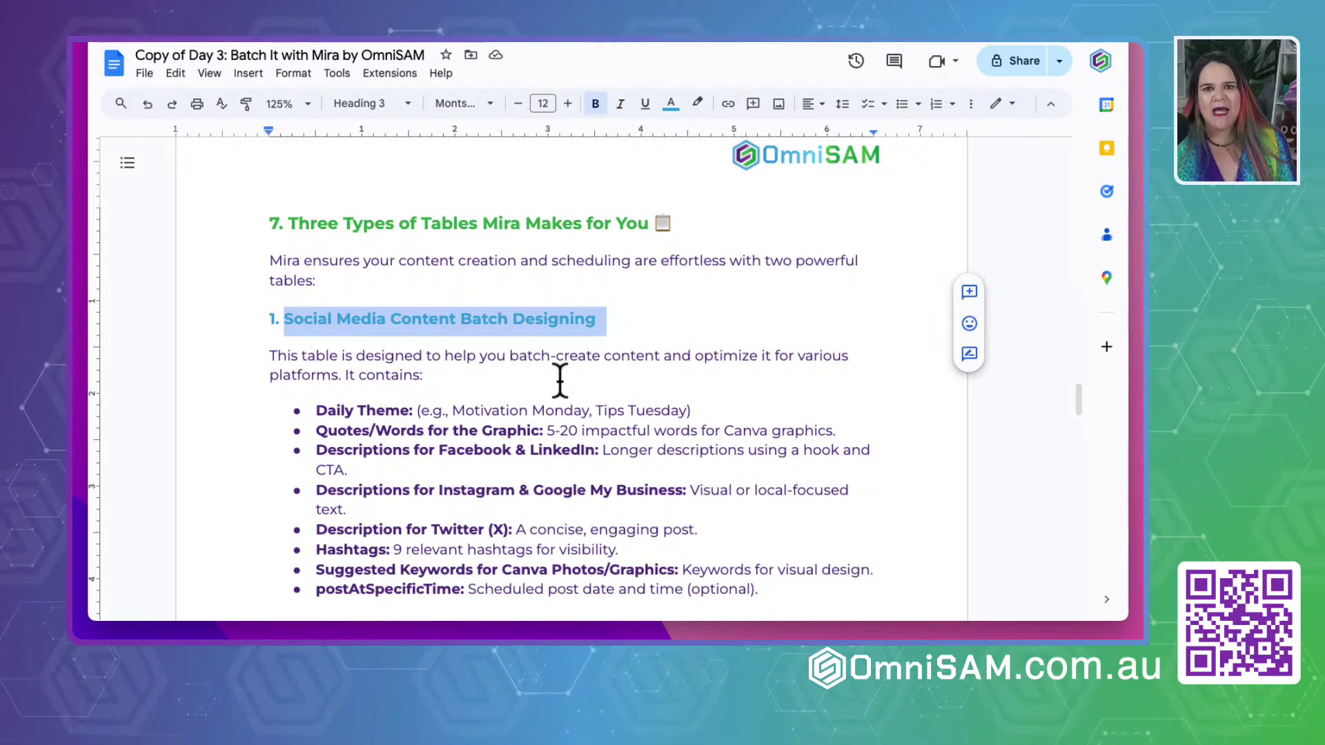
{"action": "scroll", "coordinate": [559, 380], "scroll_direction": "down", "scroll_amount": 2}
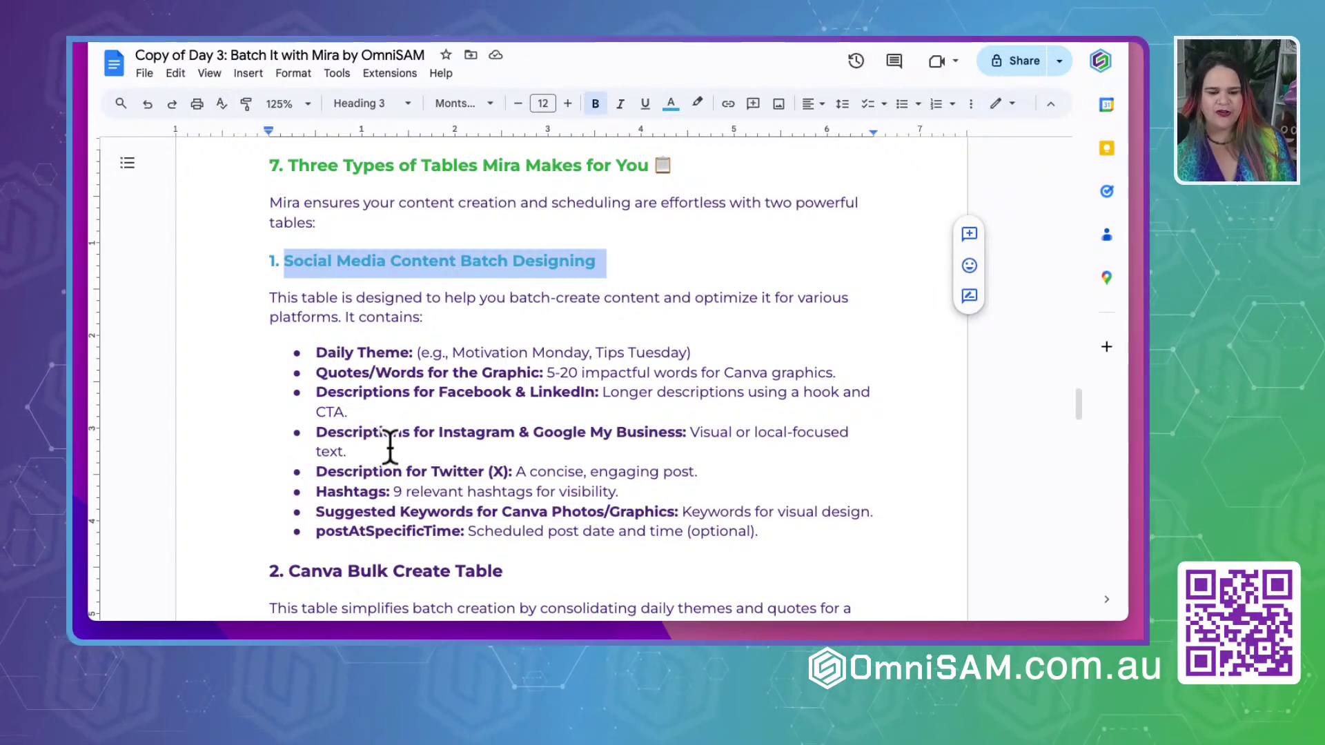
{"action": "scroll", "coordinate": [390, 447], "scroll_direction": "down", "scroll_amount": 5}
{"action": "scroll", "coordinate": [390, 447], "scroll_direction": "up", "scroll_amount": 2}
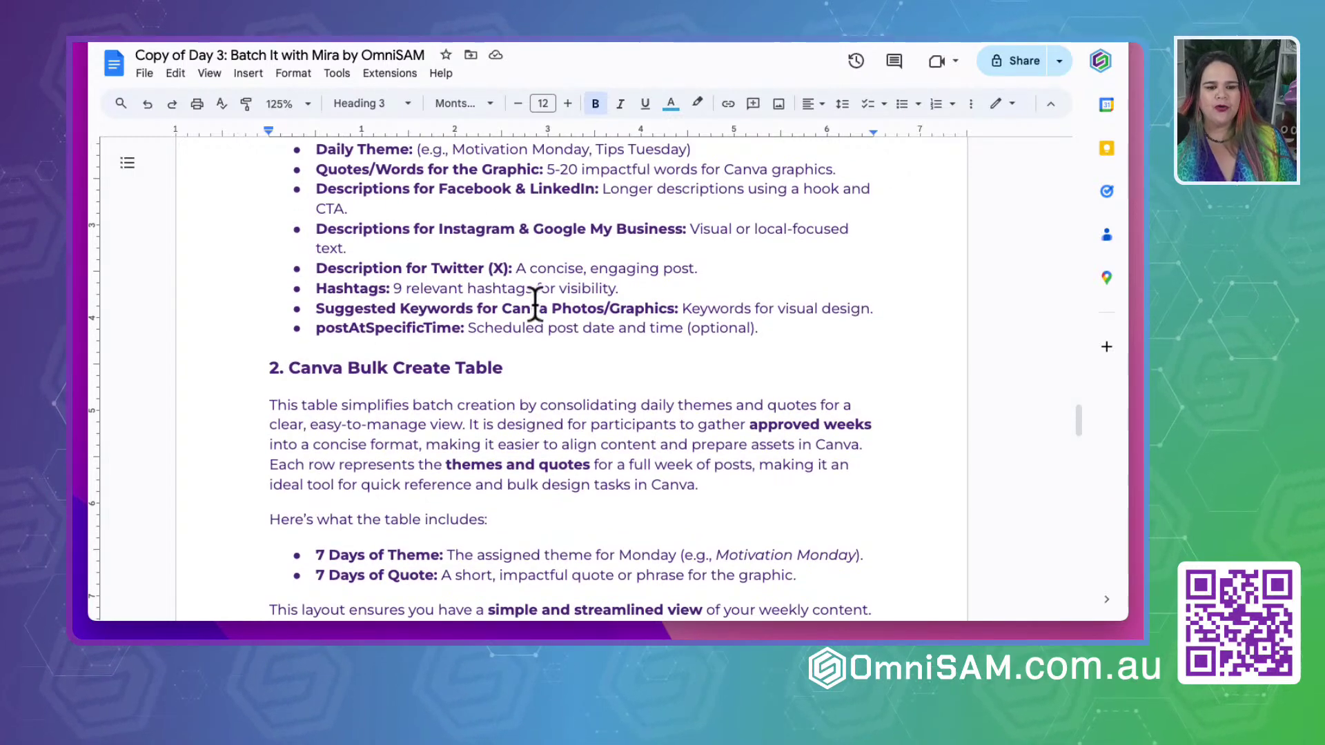
{"action": "scroll", "coordinate": [327, 436], "scroll_direction": "down", "scroll_amount": 1}
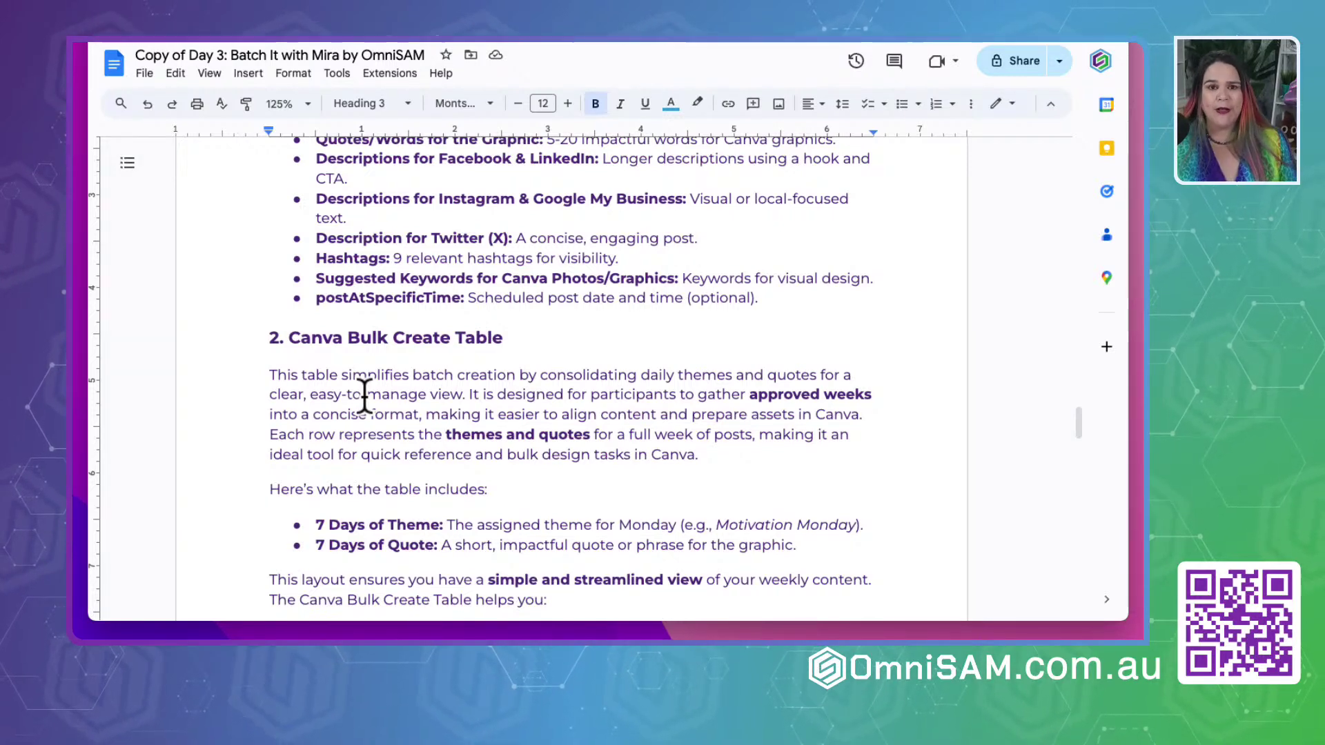
{"action": "scroll", "coordinate": [365, 397], "scroll_direction": "down", "scroll_amount": 7}
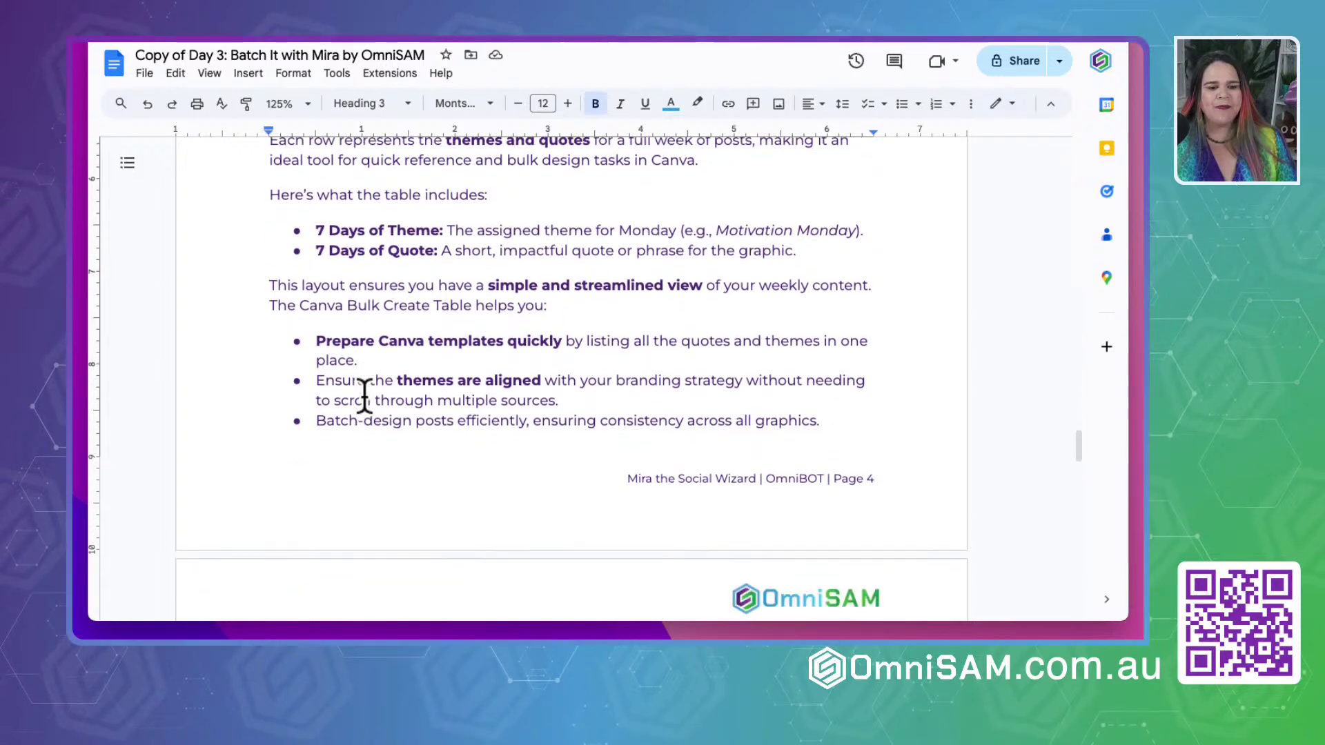
{"action": "scroll", "coordinate": [364, 397], "scroll_direction": "up", "scroll_amount": 3}
{"action": "scroll", "coordinate": [364, 397], "scroll_direction": "down", "scroll_amount": 7}
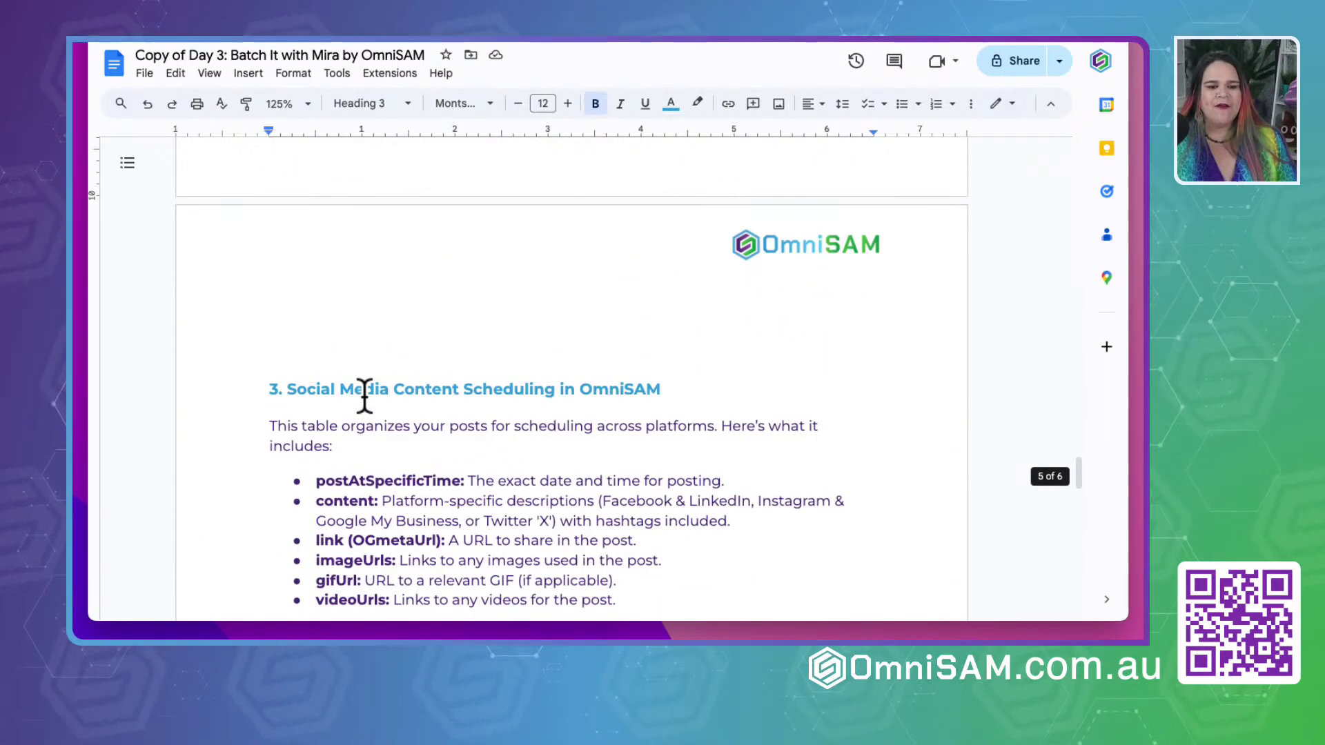
{"action": "scroll", "coordinate": [364, 397], "scroll_direction": "up", "scroll_amount": 1}
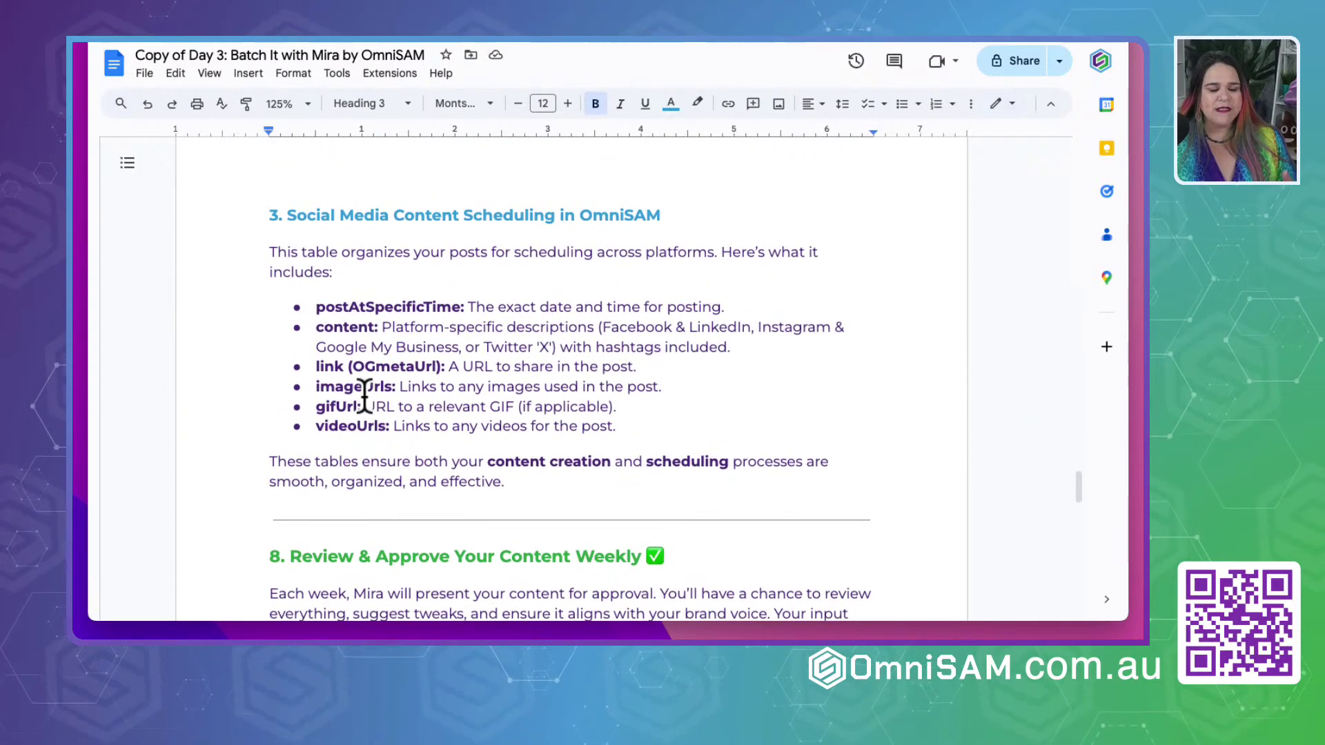
{"action": "scroll", "coordinate": [364, 397], "scroll_direction": "up", "scroll_amount": 1}
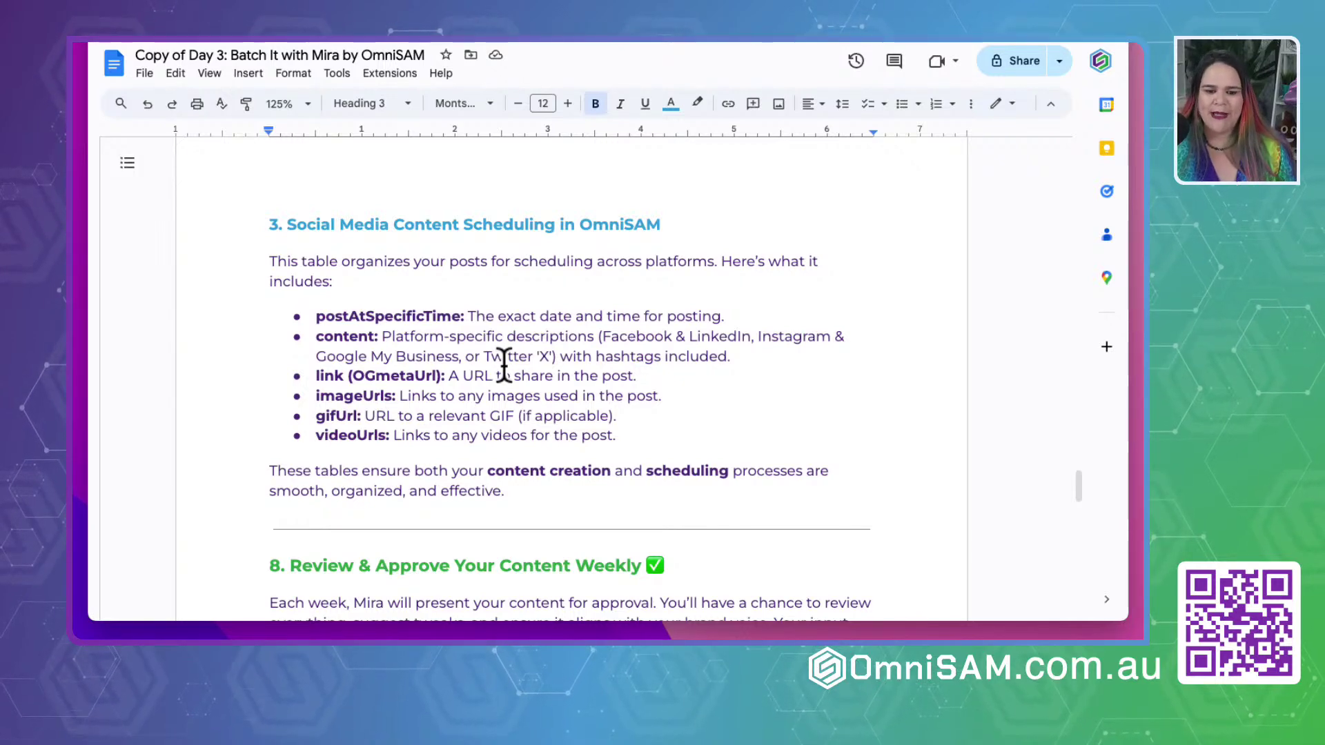
Read sections 8 to 11 on weekly approval, consistency, extra help and where to find Mira in ChatGPT
{"action": "scroll", "coordinate": [504, 364], "scroll_direction": "down", "scroll_amount": 5}
{"action": "scroll", "coordinate": [504, 364], "scroll_direction": "up", "scroll_amount": 1}
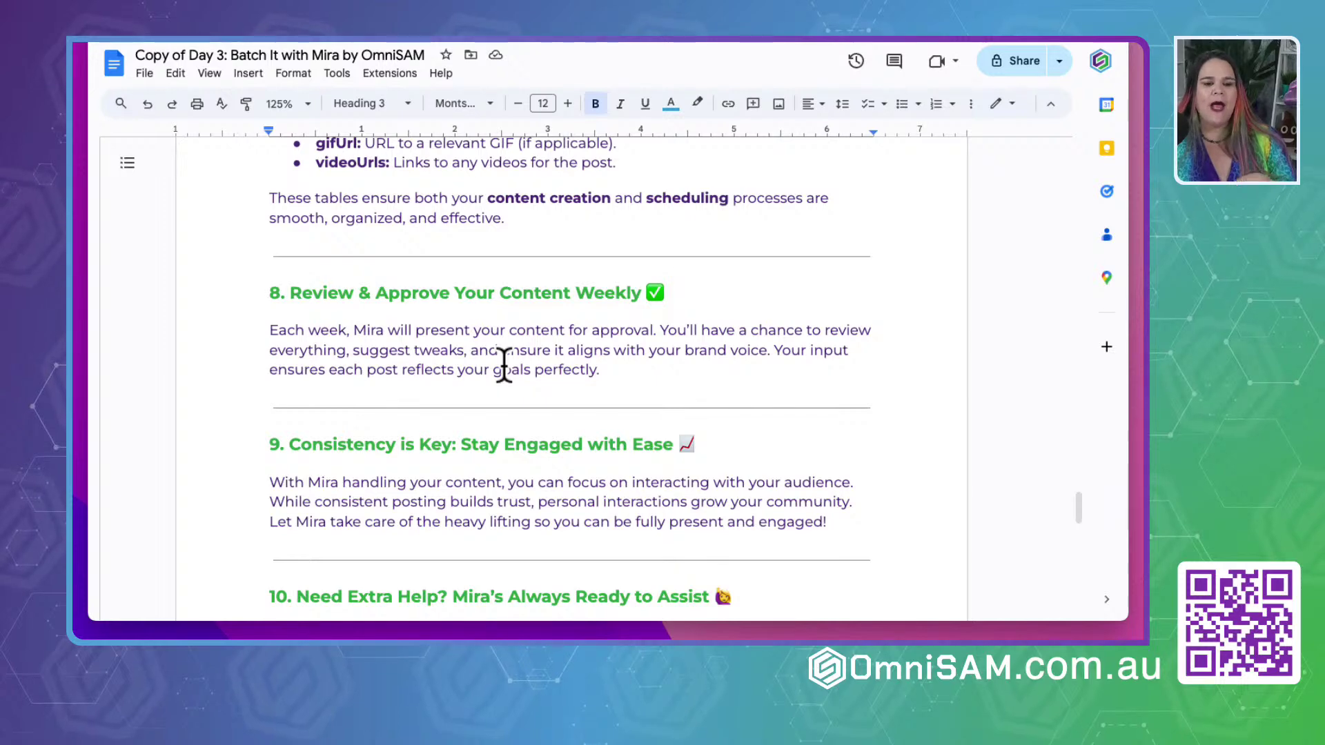
{"action": "scroll", "coordinate": [504, 364], "scroll_direction": "down", "scroll_amount": 3}
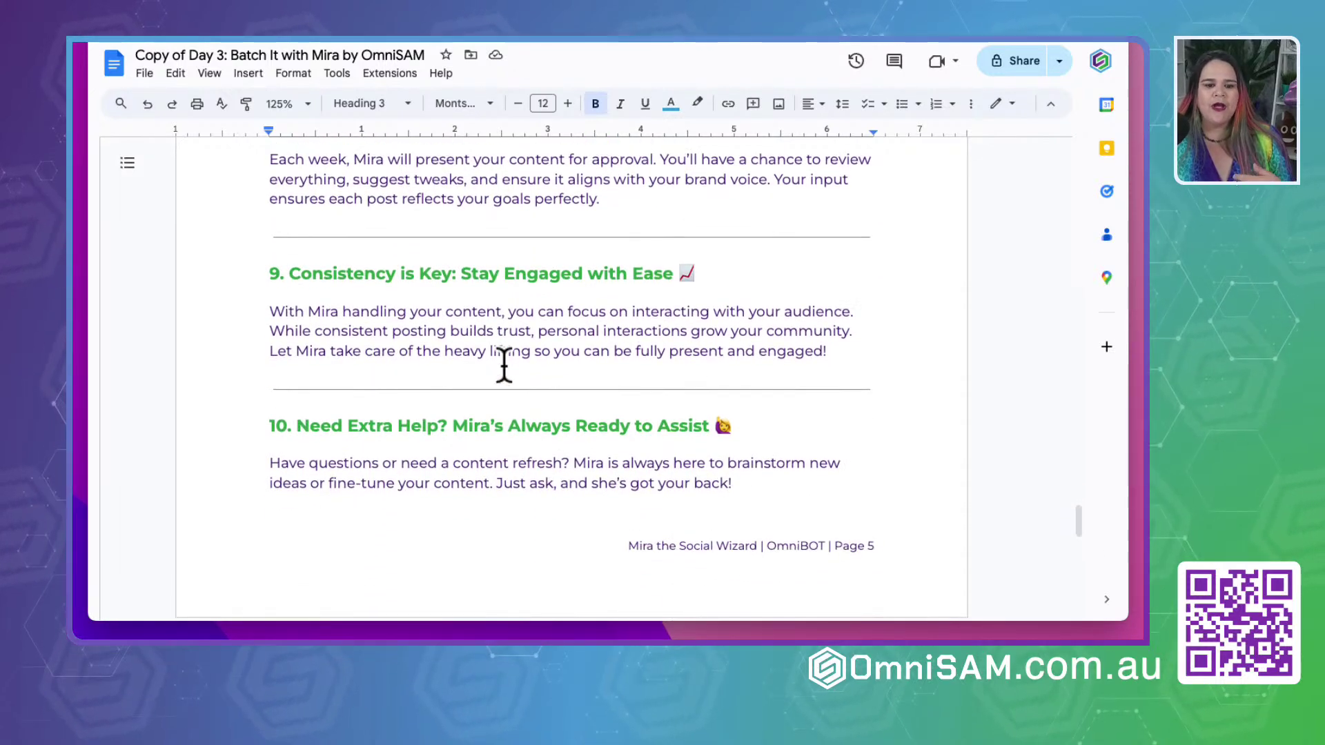
{"action": "scroll", "coordinate": [504, 364], "scroll_direction": "down", "scroll_amount": 3}
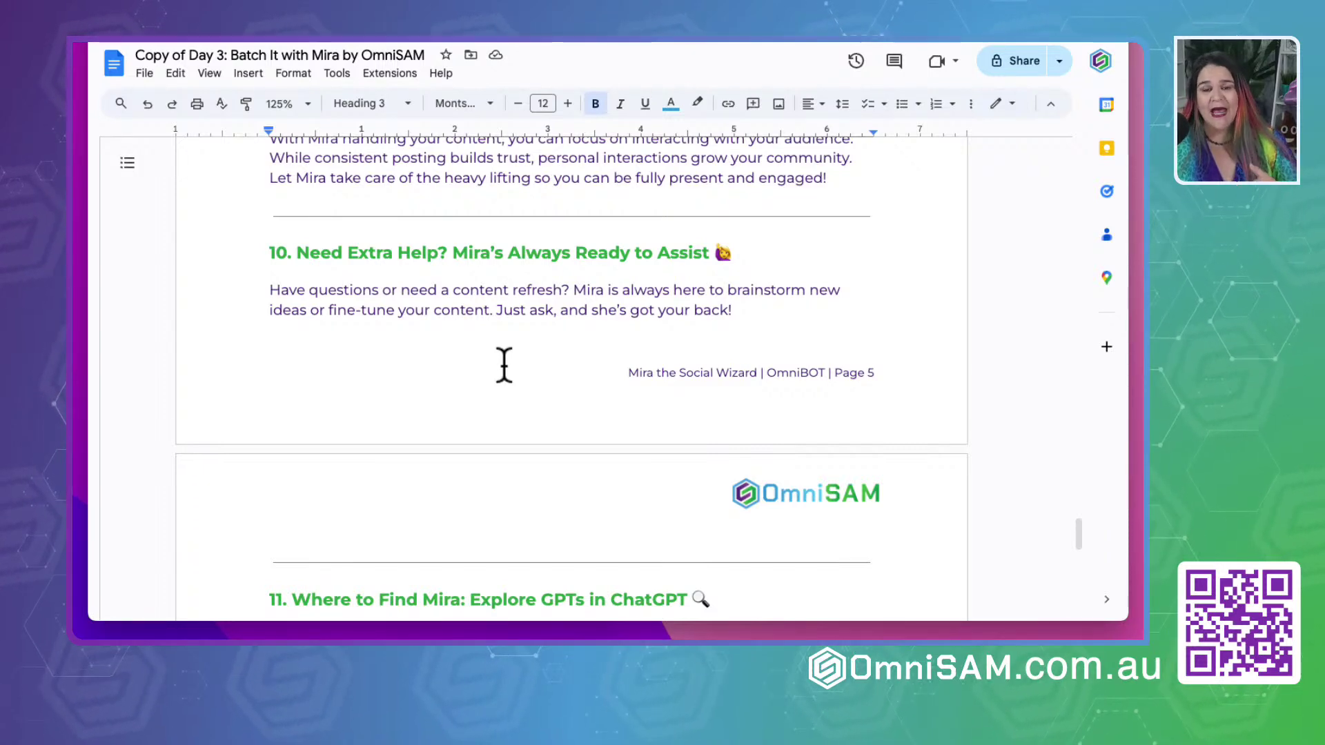
{"action": "scroll", "coordinate": [504, 365], "scroll_direction": "down", "scroll_amount": 4}
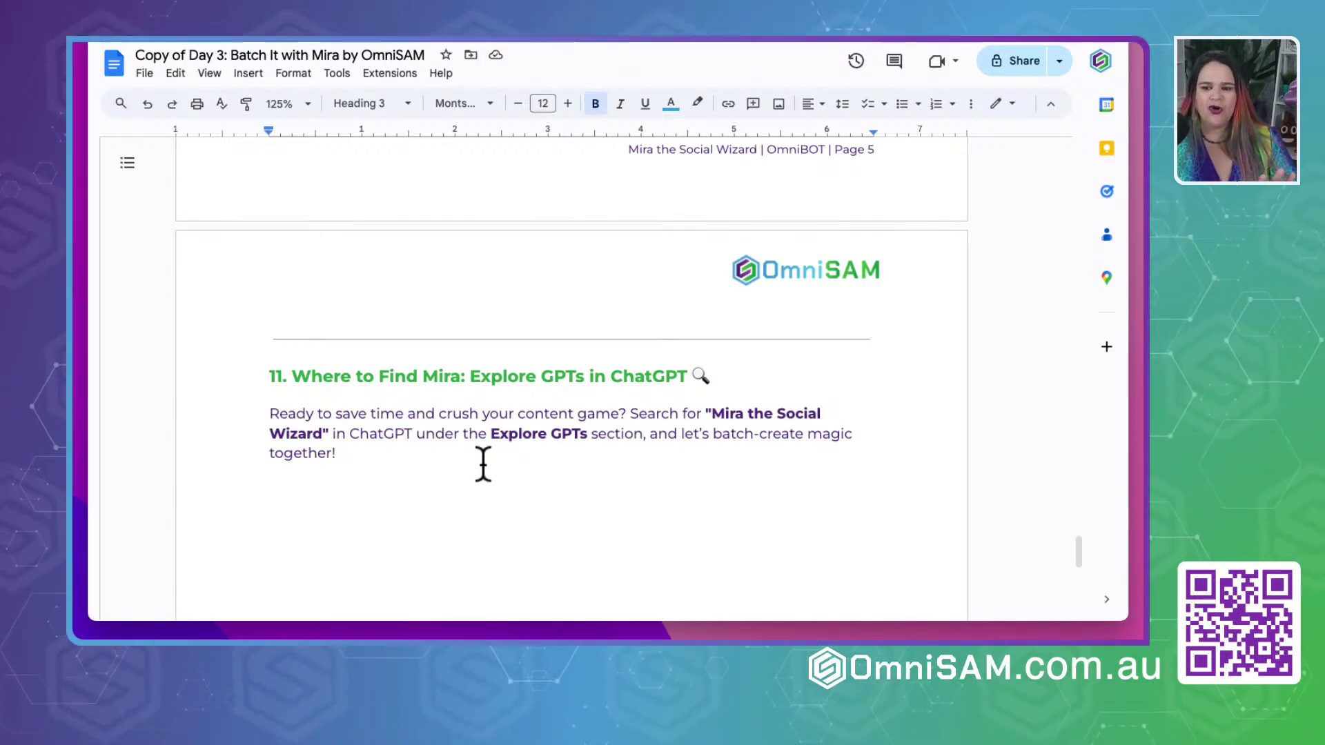
{"action": "scroll", "coordinate": [483, 463], "scroll_direction": "down", "scroll_amount": 3}
{"action": "scroll", "coordinate": [484, 464], "scroll_direction": "up", "scroll_amount": 2}
{"action": "scroll", "coordinate": [484, 464], "scroll_direction": "up", "scroll_amount": 7}
{"action": "scroll", "coordinate": [484, 464], "scroll_direction": "up", "scroll_amount": 8}
{"action": "scroll", "coordinate": [483, 464], "scroll_direction": "up", "scroll_amount": 10}
{"action": "scroll", "coordinate": [484, 461], "scroll_direction": "up", "scroll_amount": 10}
{"action": "scroll", "coordinate": [483, 464], "scroll_direction": "up", "scroll_amount": 10}
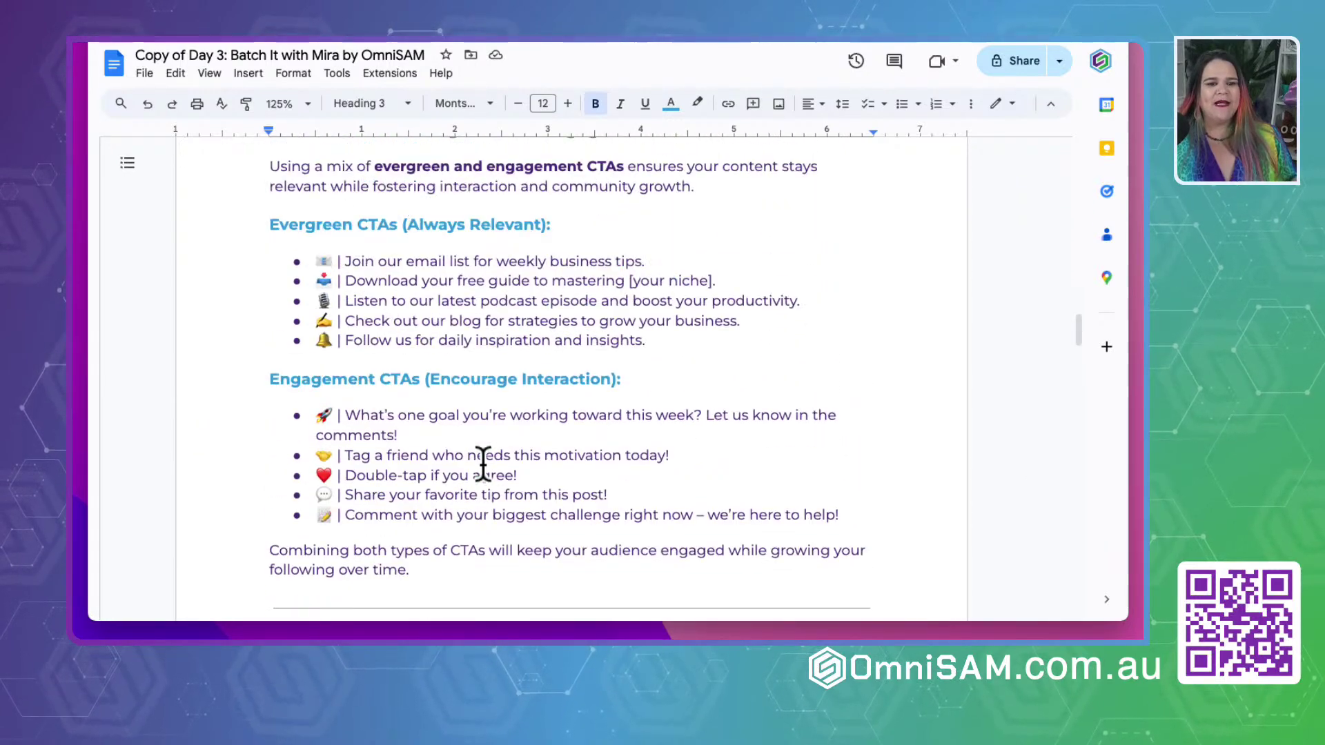
{"action": "scroll", "coordinate": [483, 464], "scroll_direction": "up", "scroll_amount": 2}
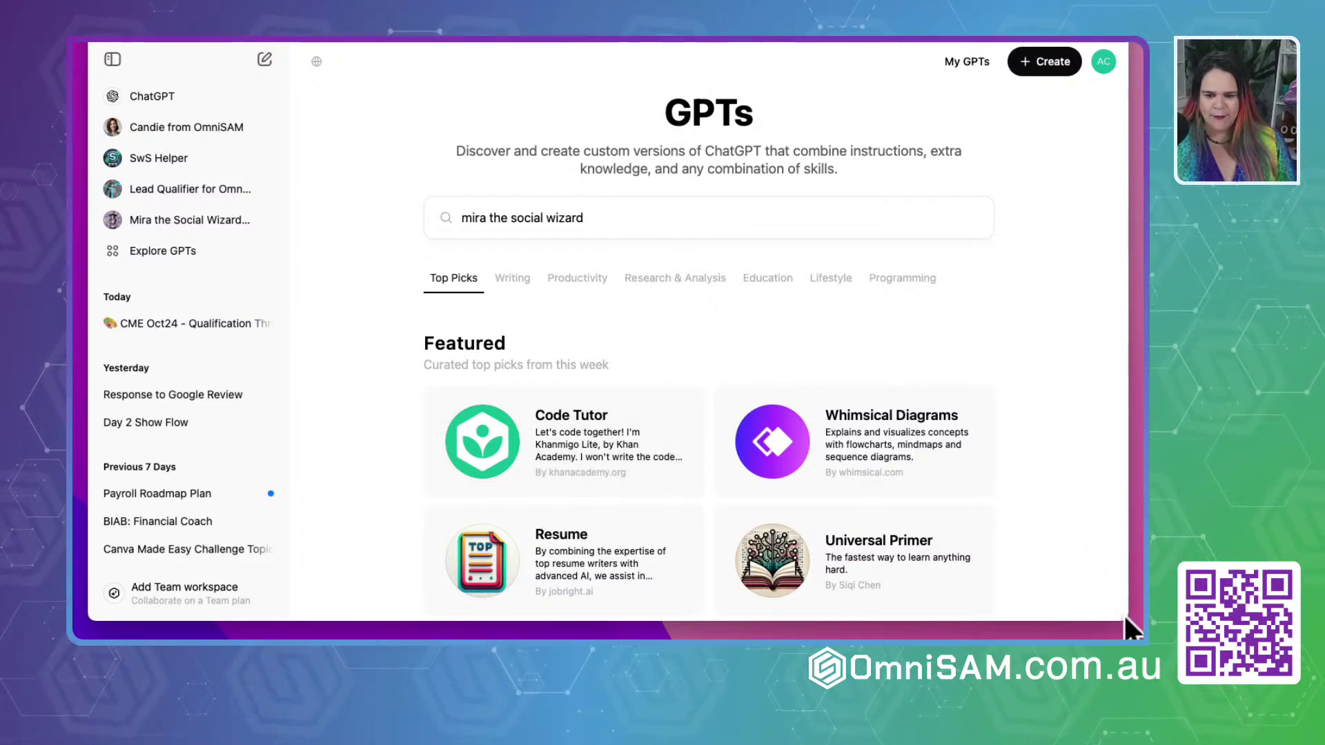
In ChatGPT, open the GPT directory and search it for "mira by omnisam"
{"action": "left_click_drag", "start_coordinate": [1124, 618], "coordinate": [1128, 620]}
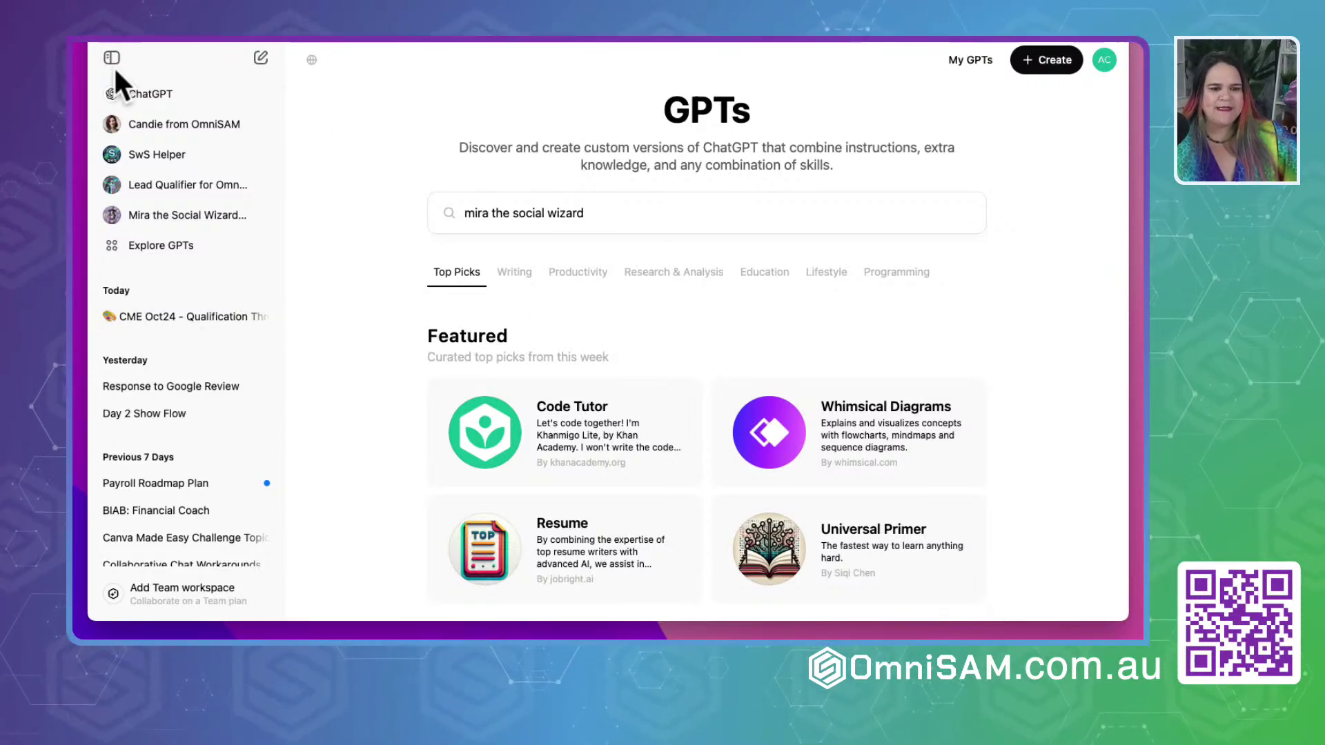
{"action": "left_click", "coordinate": [142, 254]}
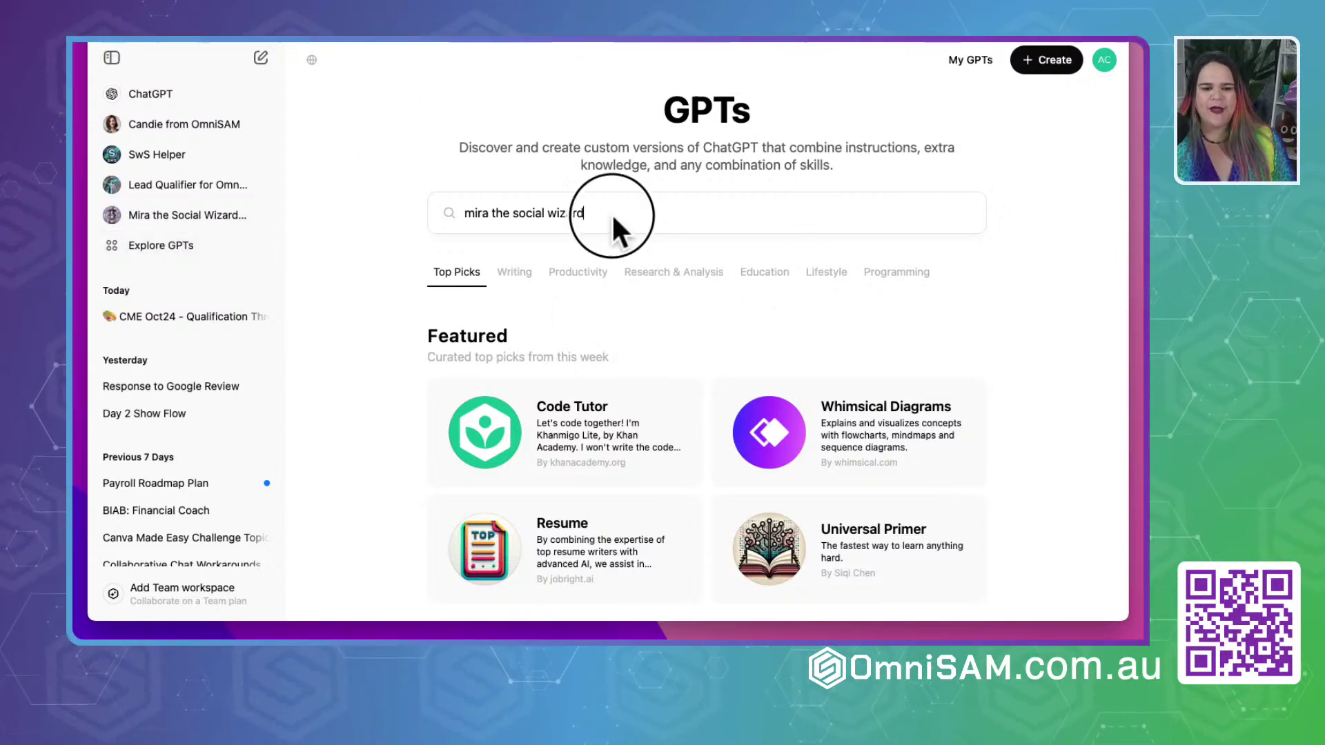
{"action": "left_click_drag", "start_coordinate": [611, 212], "coordinate": [433, 213]}
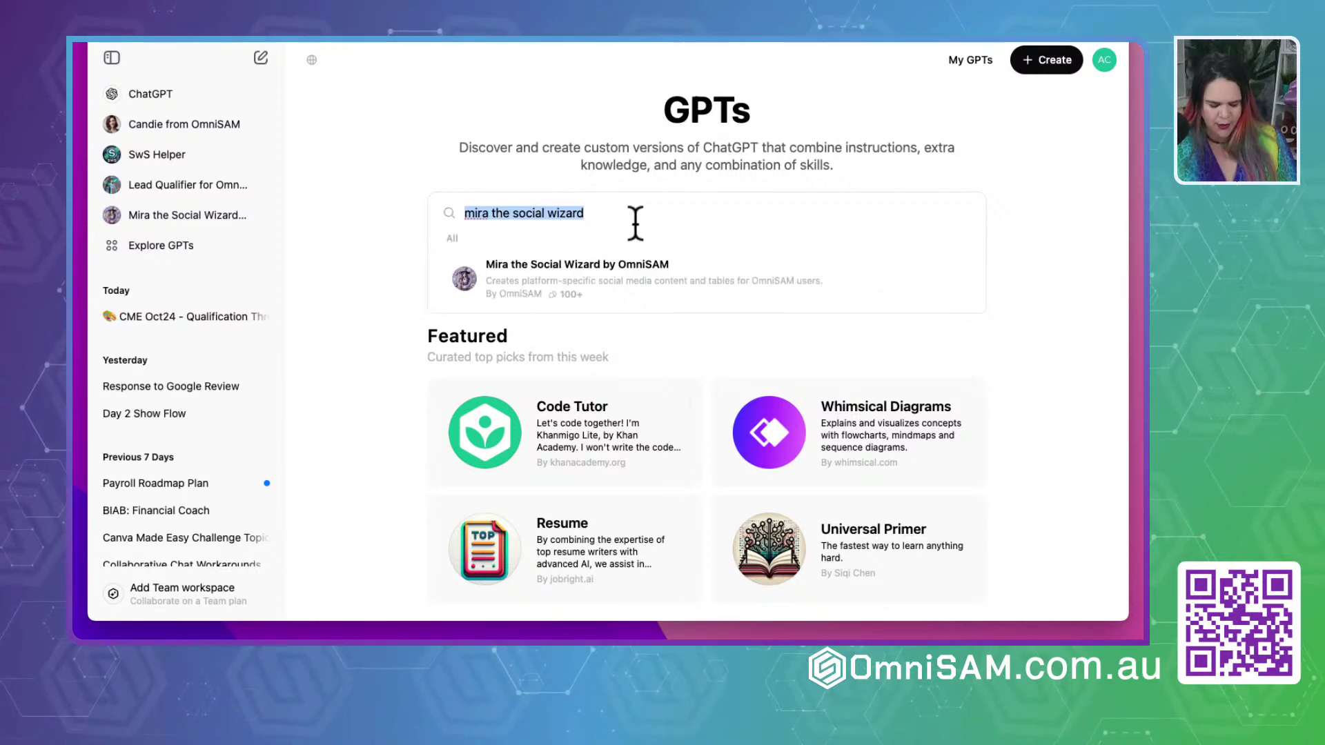
{"action": "type", "text": "mira by omnisam"}
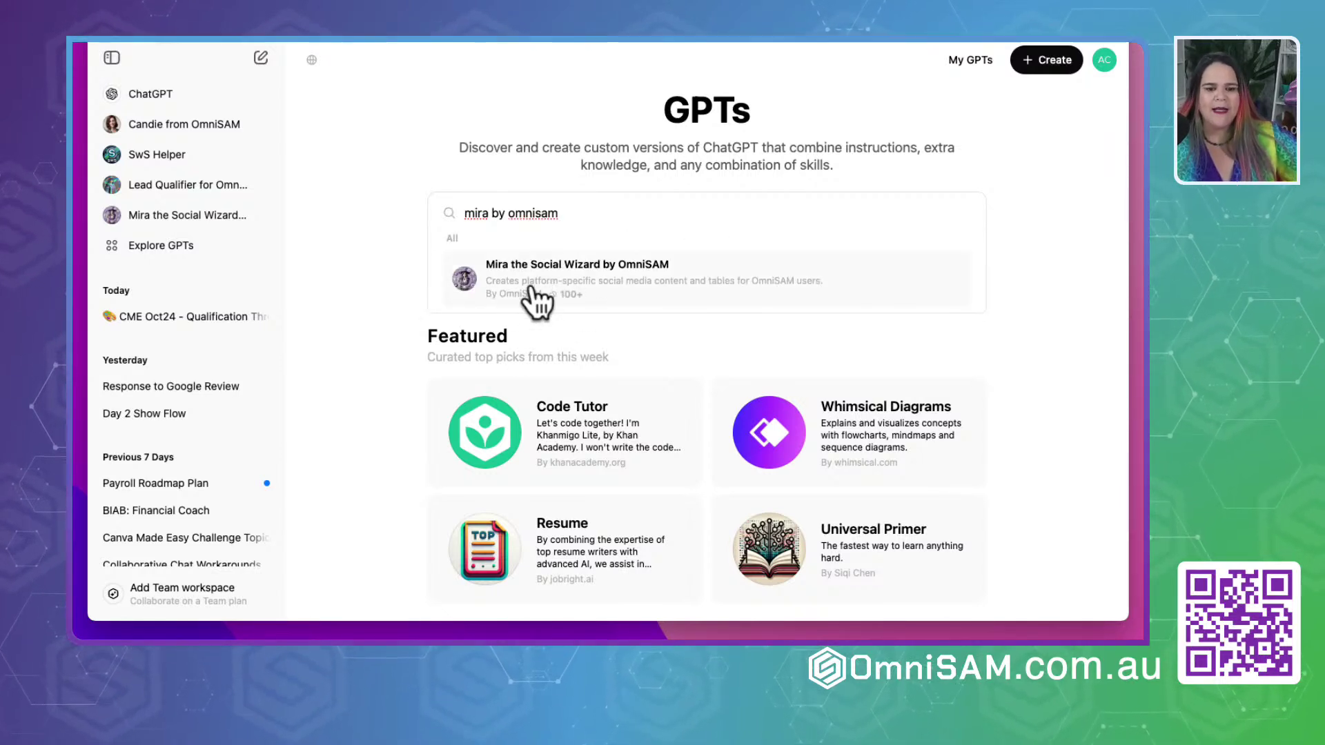
{"action": "left_click", "coordinate": [305, 428]}
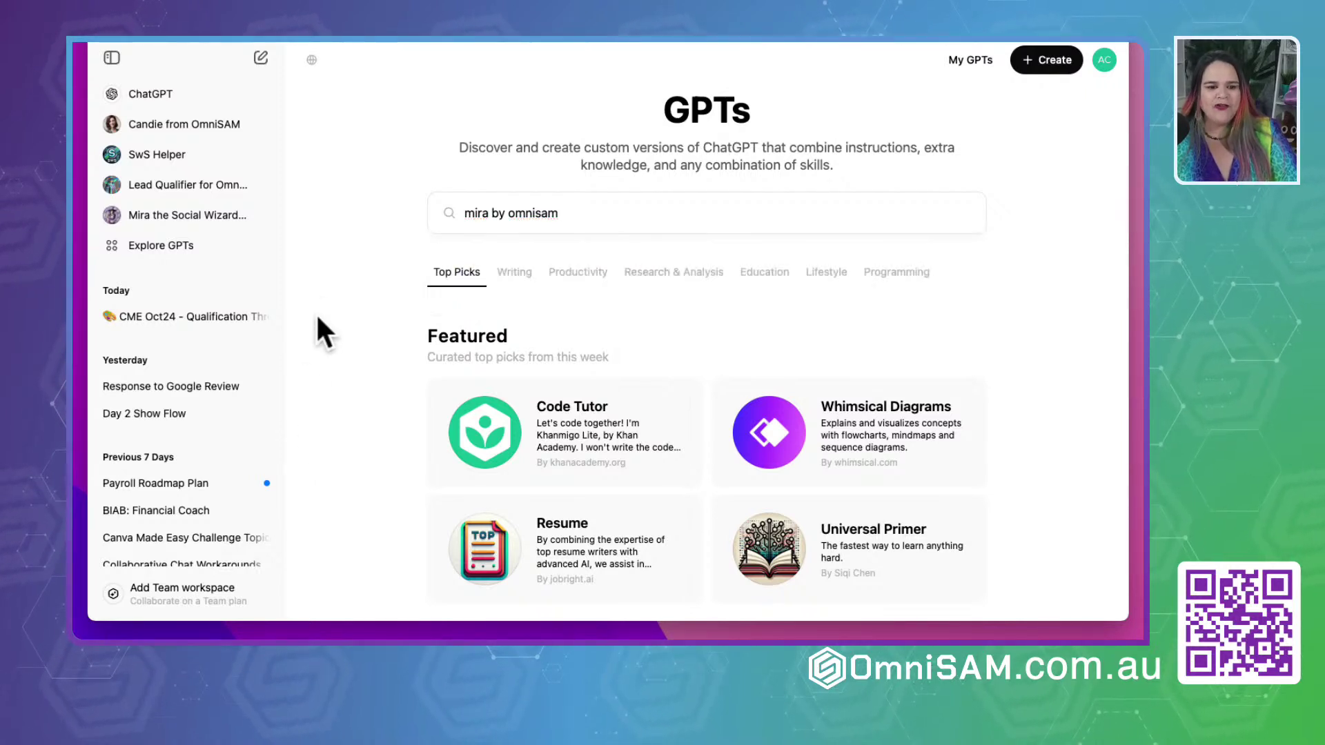
Open the GPT Mira the Social Wizard by OmniSAM from the search results and review its description, conversation starters and capabilities
{"action": "left_click", "coordinate": [544, 215]}
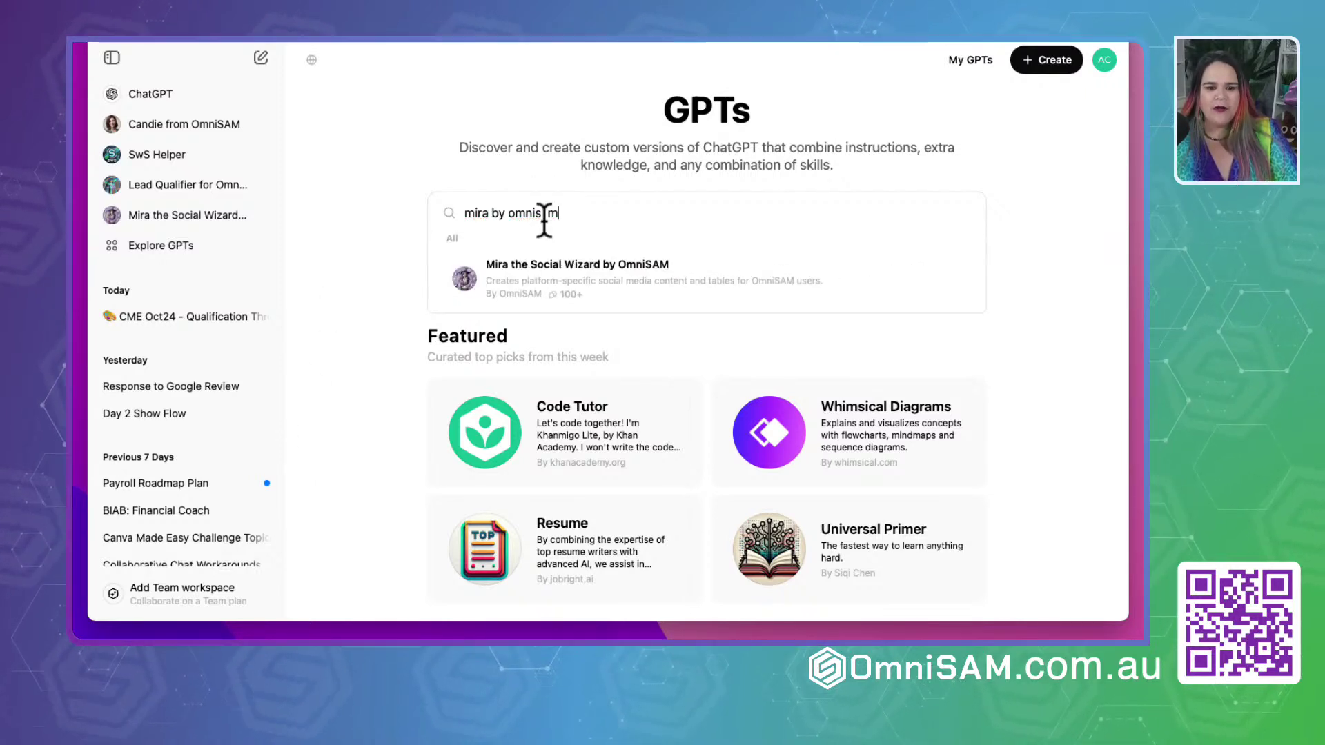
{"action": "left_click", "coordinate": [549, 285]}
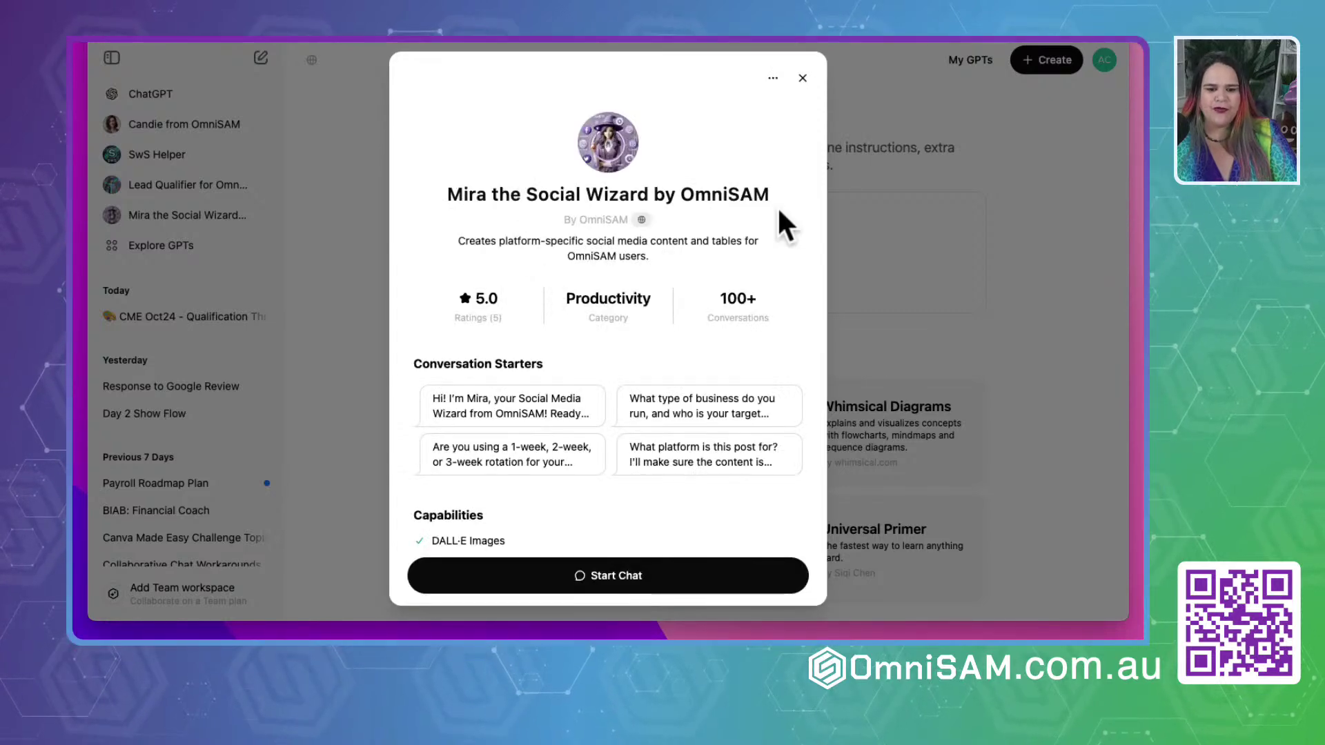
{"action": "left_click_drag", "start_coordinate": [525, 241], "coordinate": [702, 267]}
{"action": "scroll", "coordinate": [535, 335], "scroll_direction": "down", "scroll_amount": 5}
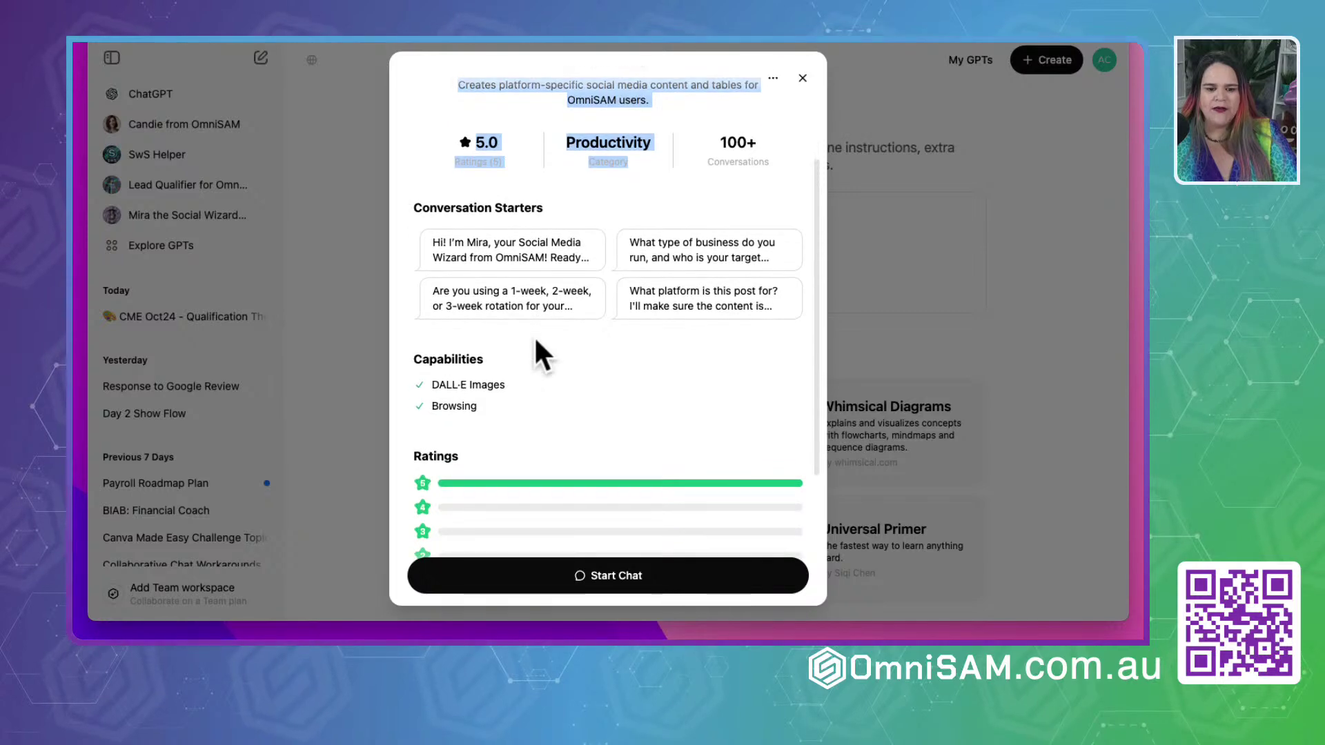
Start a chat with Mira the Social Wizard by OmniSAM and send the greeting "Hi Mira.."
{"action": "scroll", "coordinate": [535, 340], "scroll_direction": "up", "scroll_amount": 3}
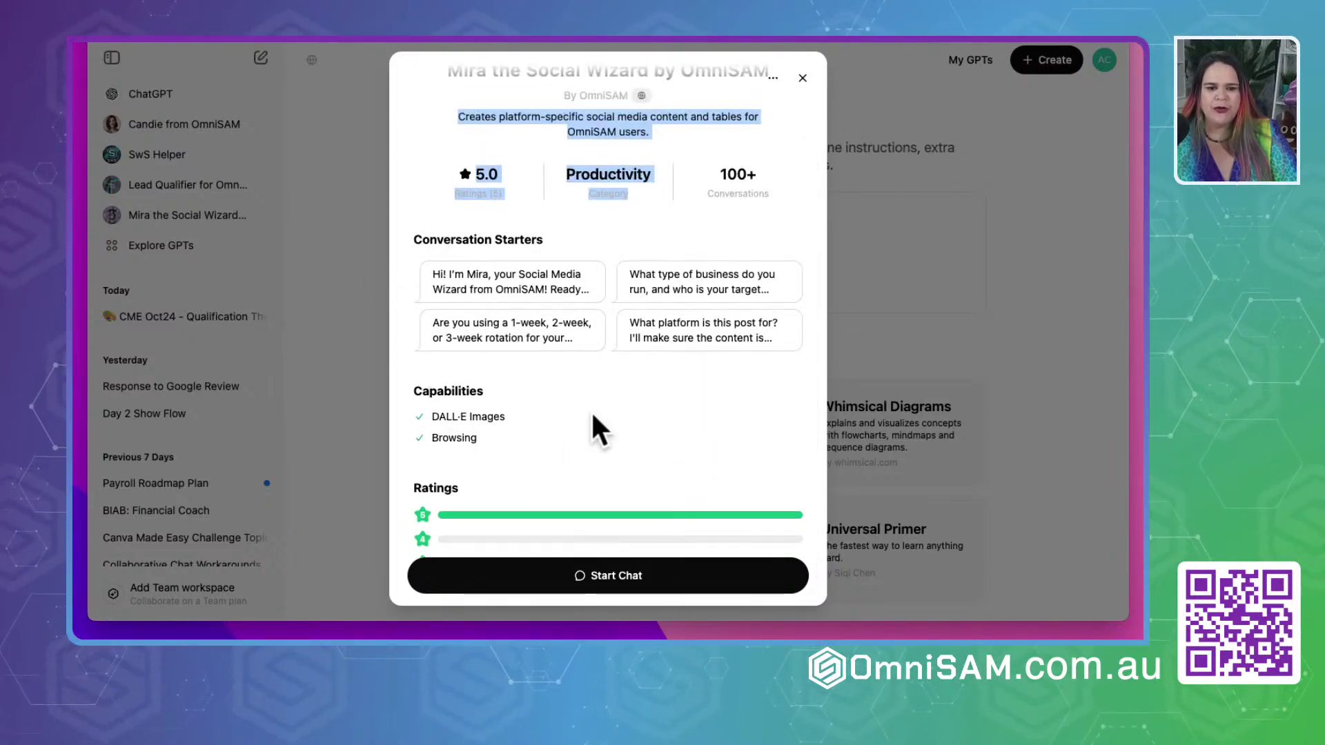
{"action": "scroll", "coordinate": [573, 428], "scroll_direction": "down", "scroll_amount": 2}
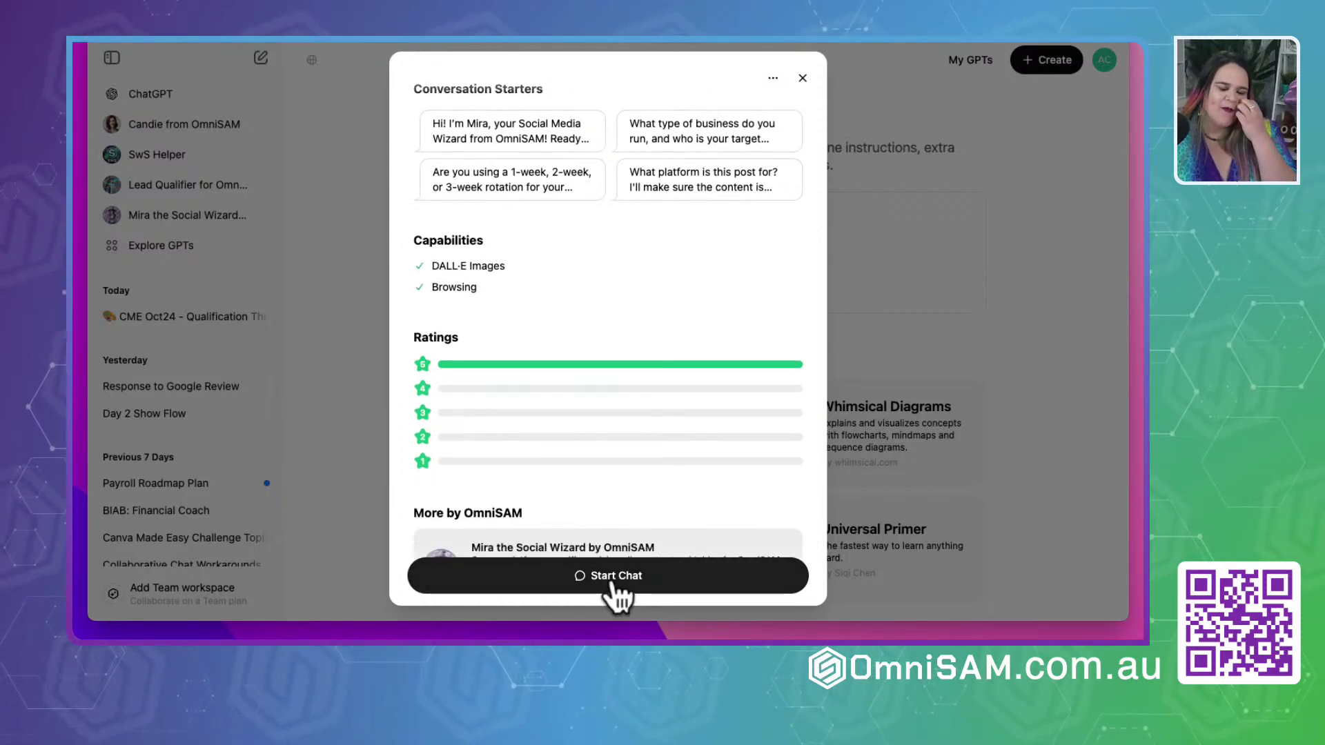
{"action": "left_click", "coordinate": [613, 586]}
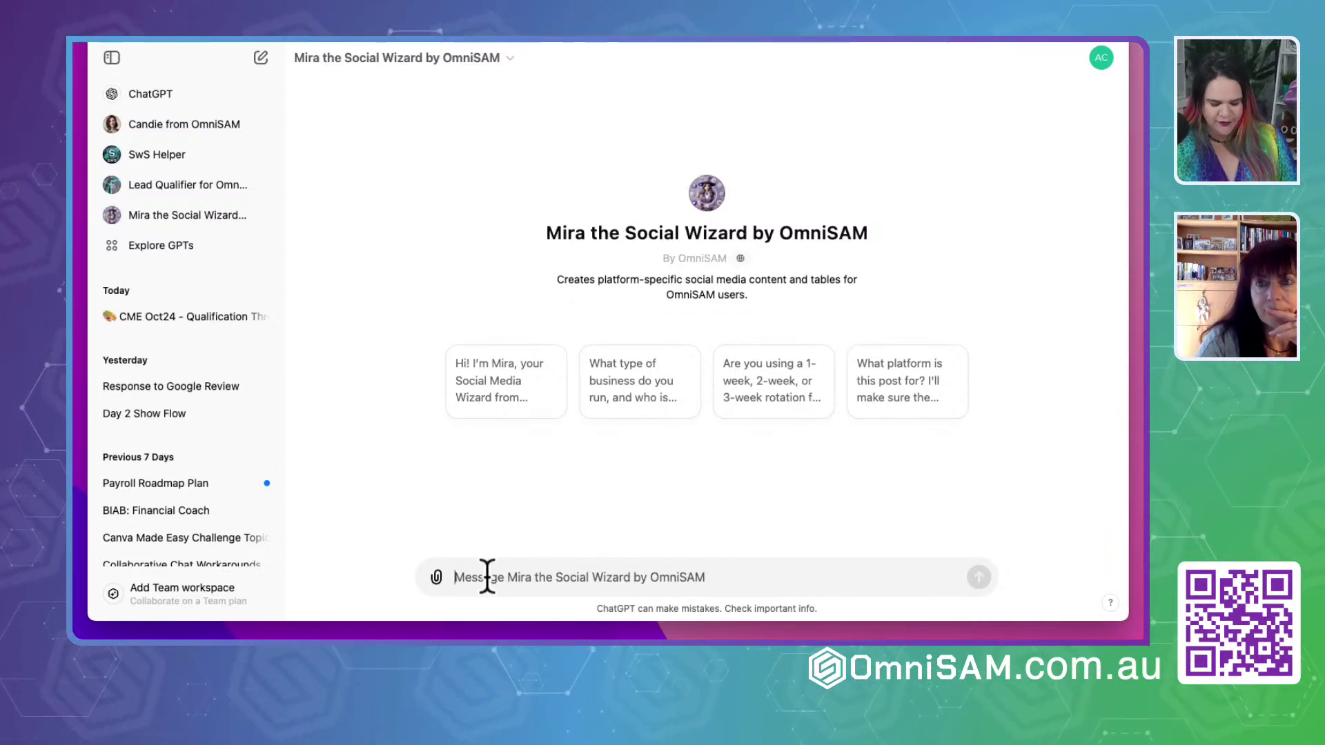
{"action": "type", "text": "Hi Mira.."}
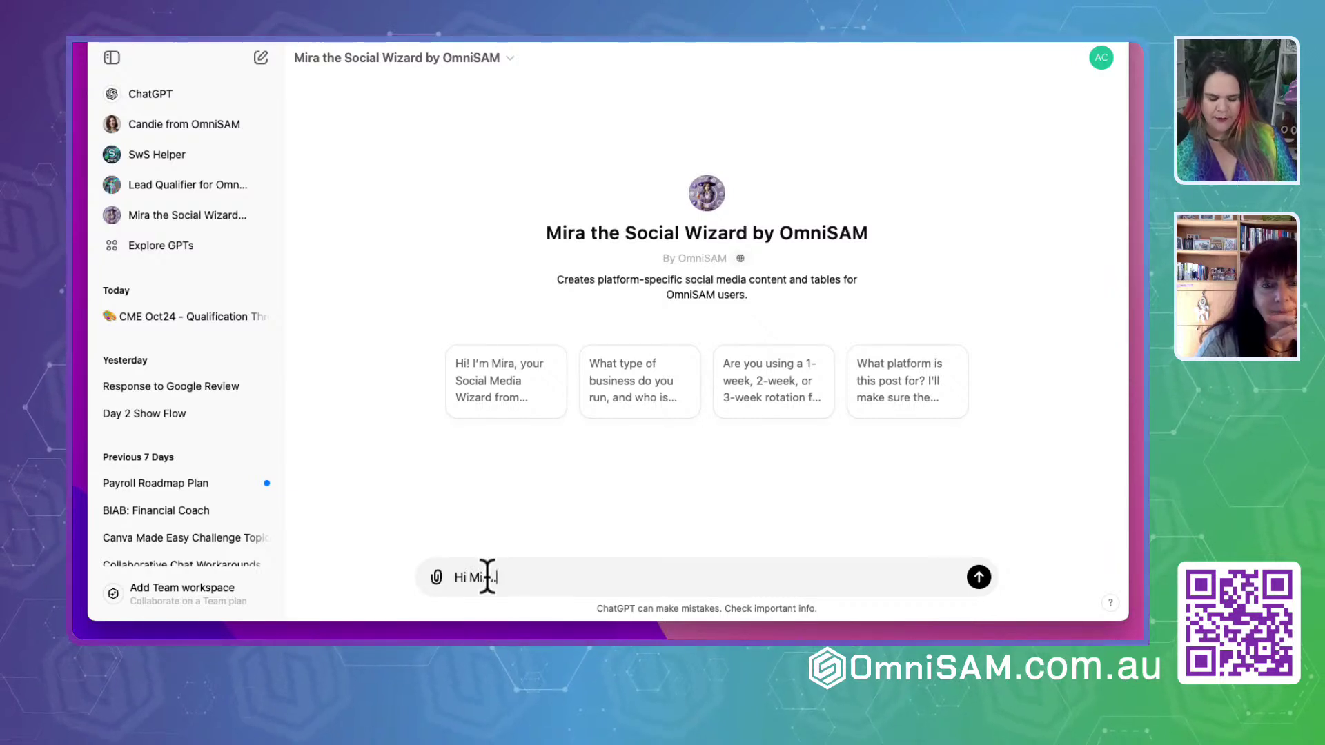
{"action": "key", "text": "Return"}
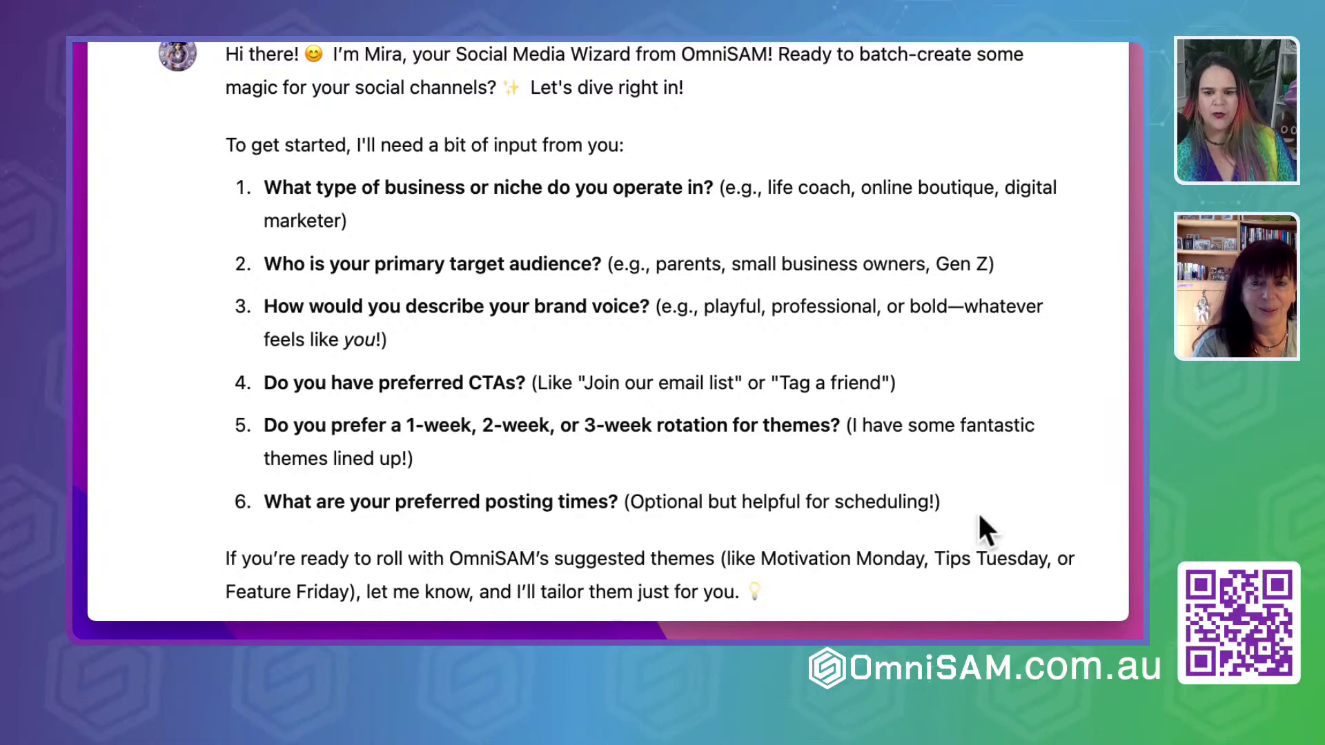
Copy Mira's six numbered setup questions from the reply into a new message as a template for the answers
{"action": "left_click_drag", "start_coordinate": [260, 186], "coordinate": [991, 519]}
{"action": "key", "text": "super+c"}
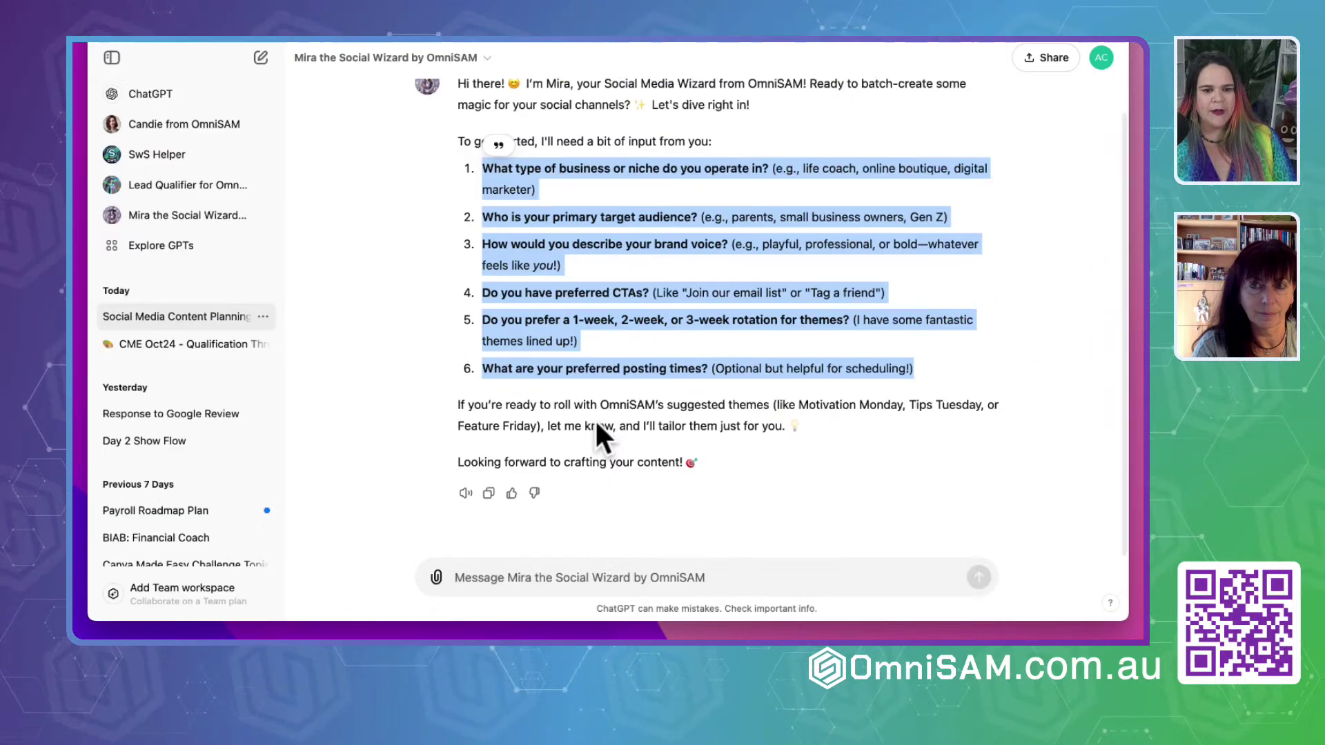
{"action": "left_click", "coordinate": [545, 577]}
{"action": "key", "text": "super+v"}
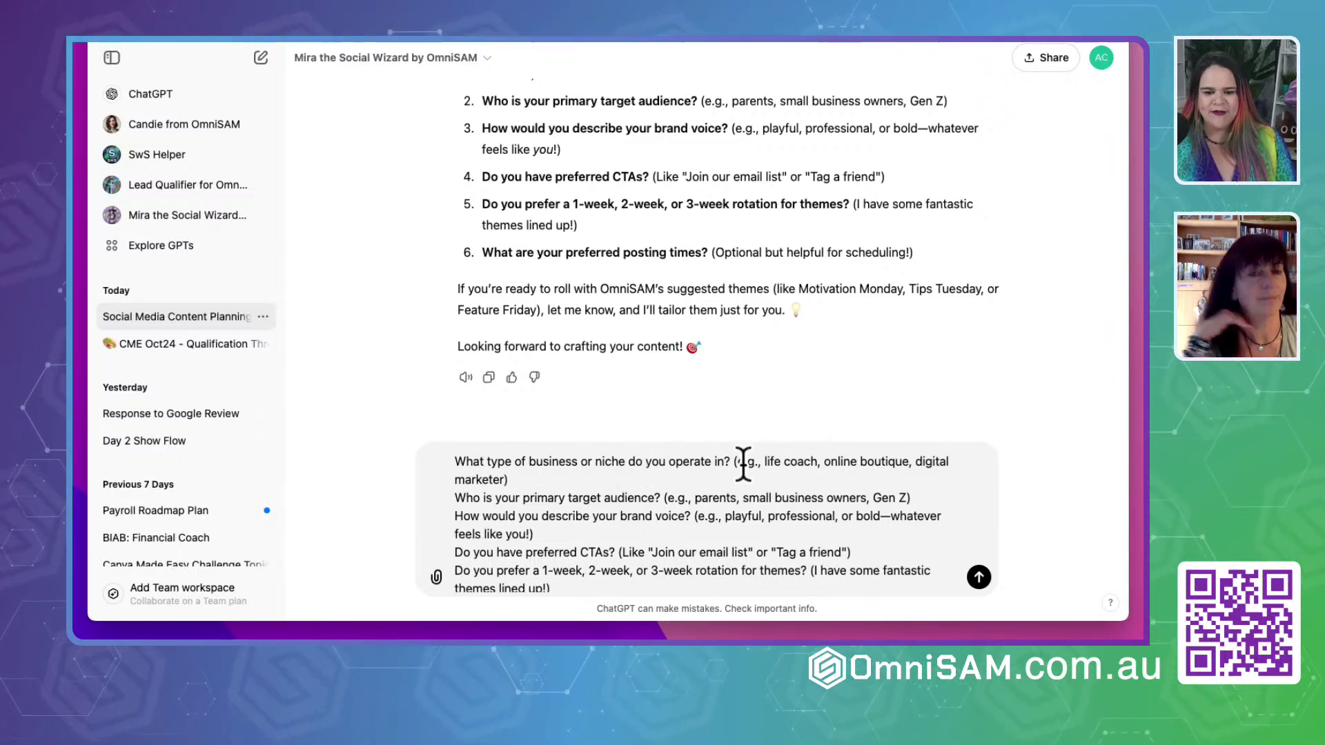
Replace the bracketed examples after the business or niche question with "Heart Co-herance coach and mentor"
{"action": "left_click_drag", "start_coordinate": [734, 463], "coordinate": [752, 473]}
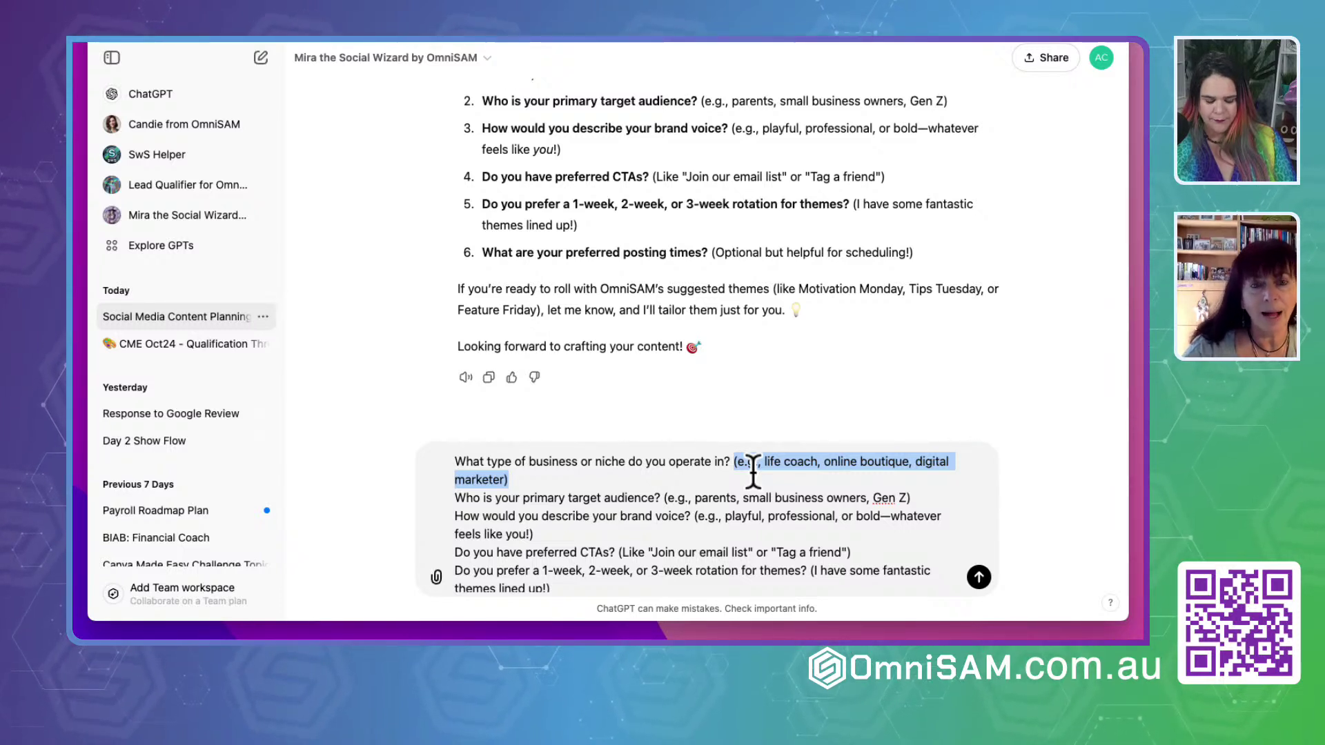
{"action": "type", "text": "Heart "}
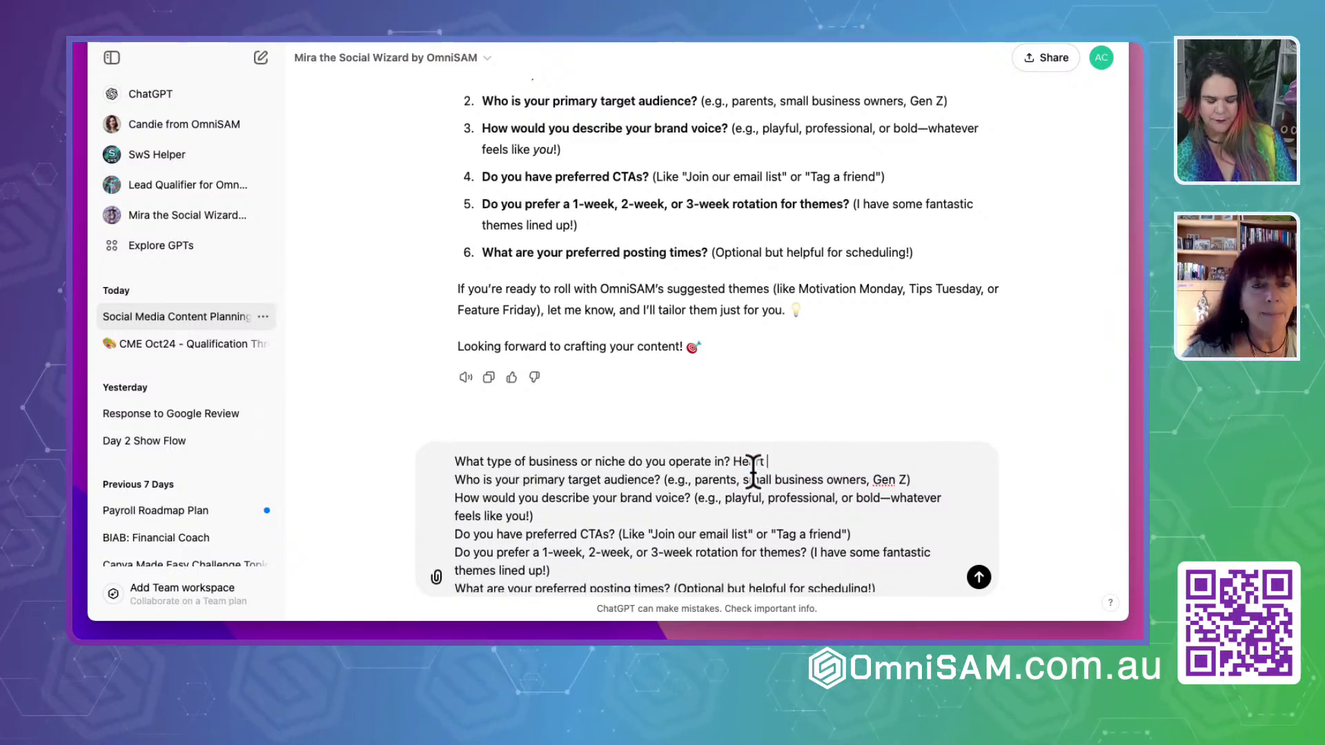
{"action": "type", "text": "Co-heran"}
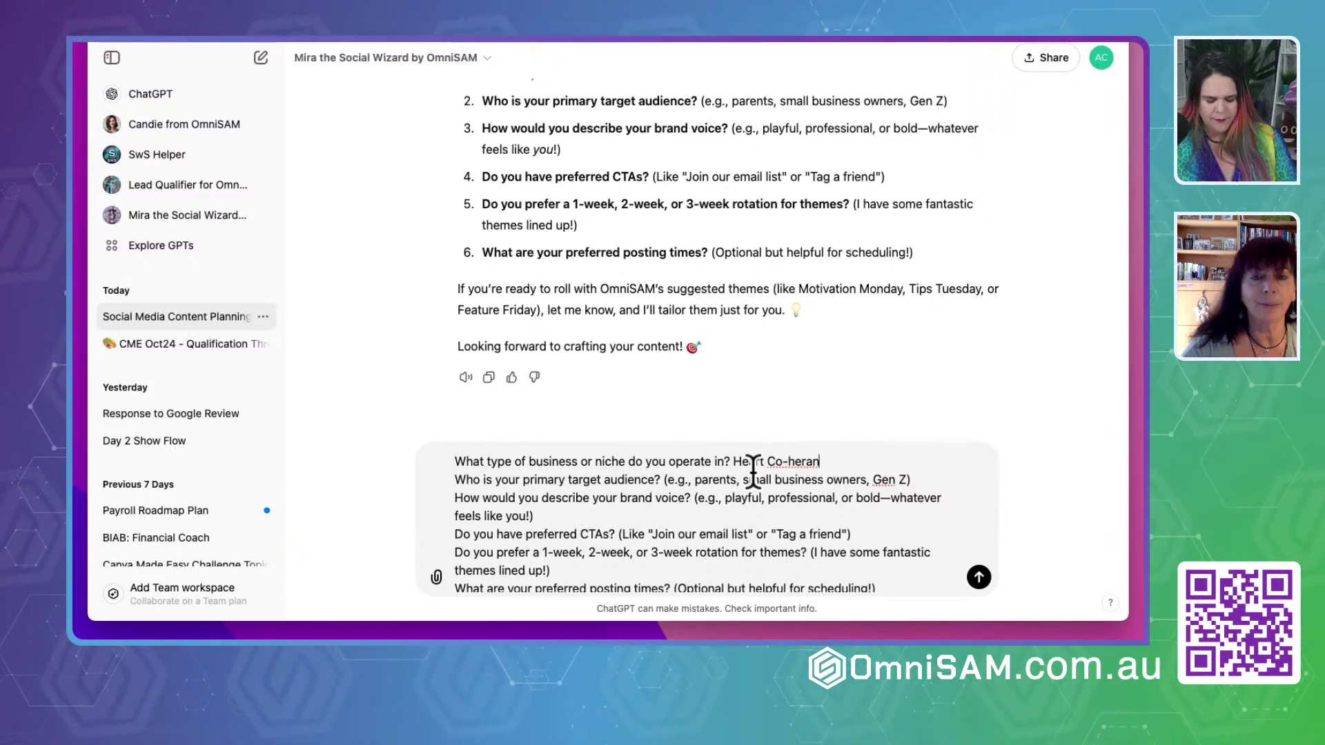
{"action": "type", "text": "ce coach and mentor"}
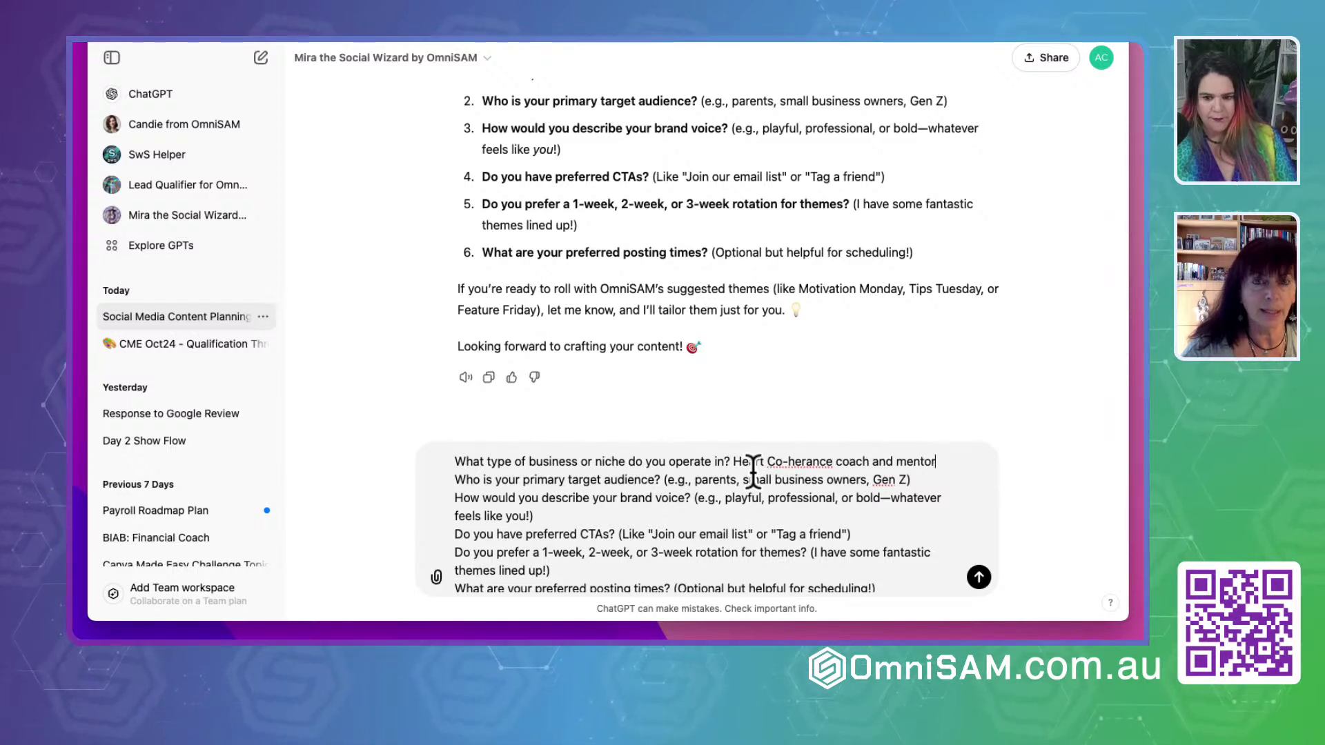
Remove the bracketed examples after the primary target audience question, leaving its answer blank
{"action": "left_click_drag", "start_coordinate": [911, 479], "coordinate": [661, 480]}
{"action": "type", "text": "Par"}
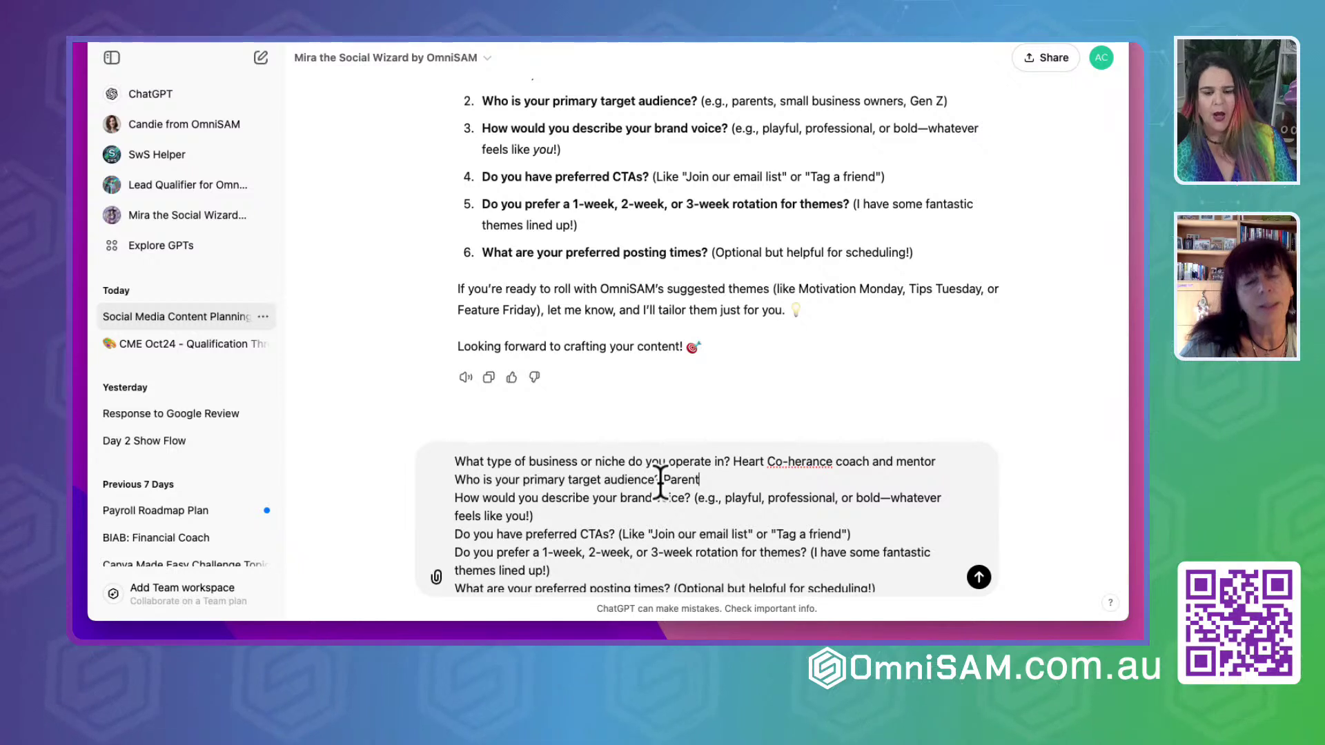
{"action": "type", "text": "ent,"}
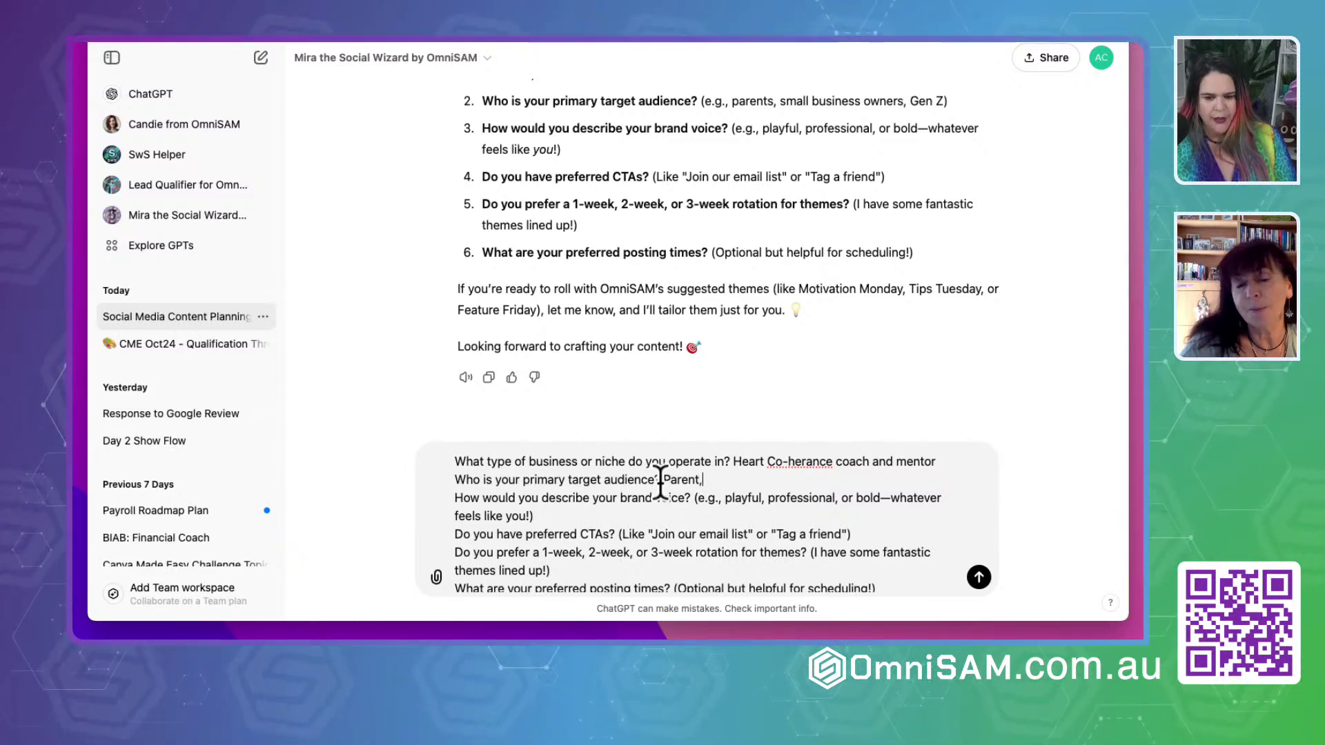
{"action": "key", "text": "BackSpace"}
{"action": "key", "text": "BackSpace"}
{"action": "key", "text": "BackSpace"}
{"action": "key", "text": "BackSpace"}
{"action": "key", "text": "BackSpace"}
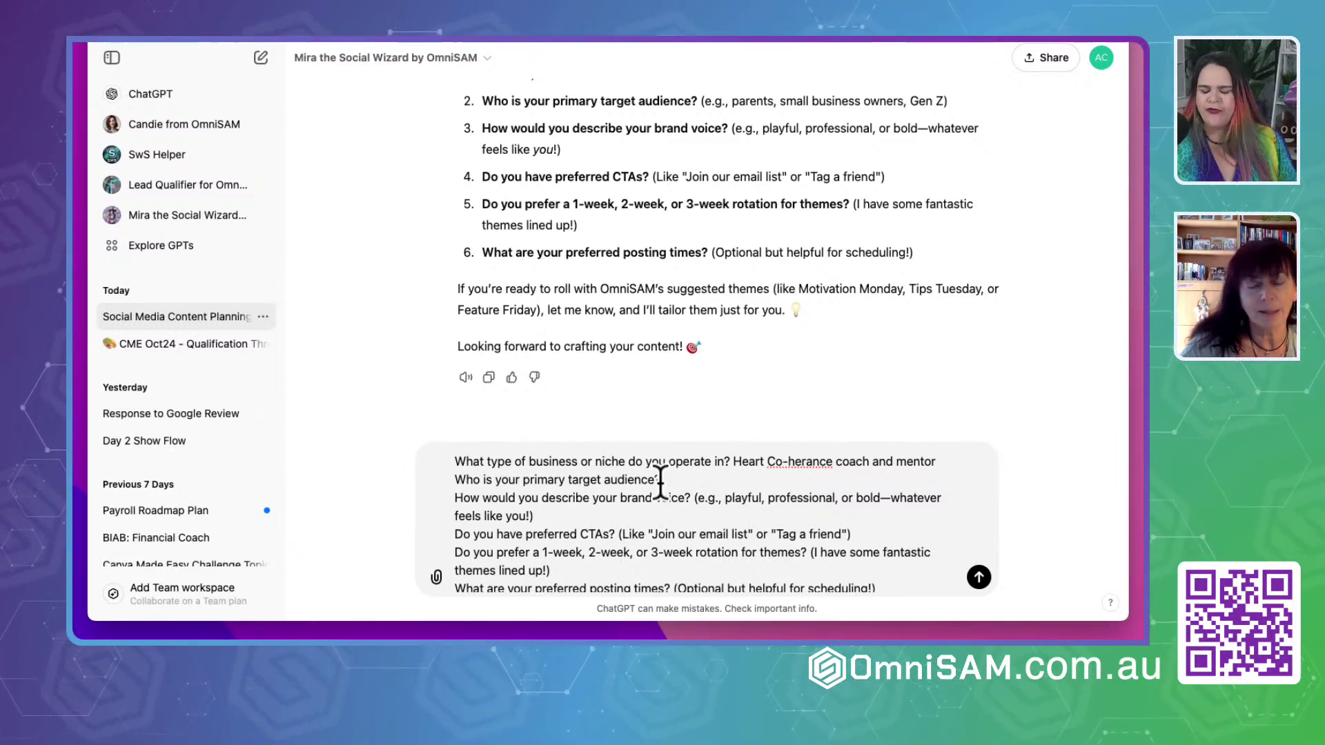
Answer the primary target audience question with "Teachers and educated who experiencing burnout,"
{"action": "type", "text": "Teacher "}
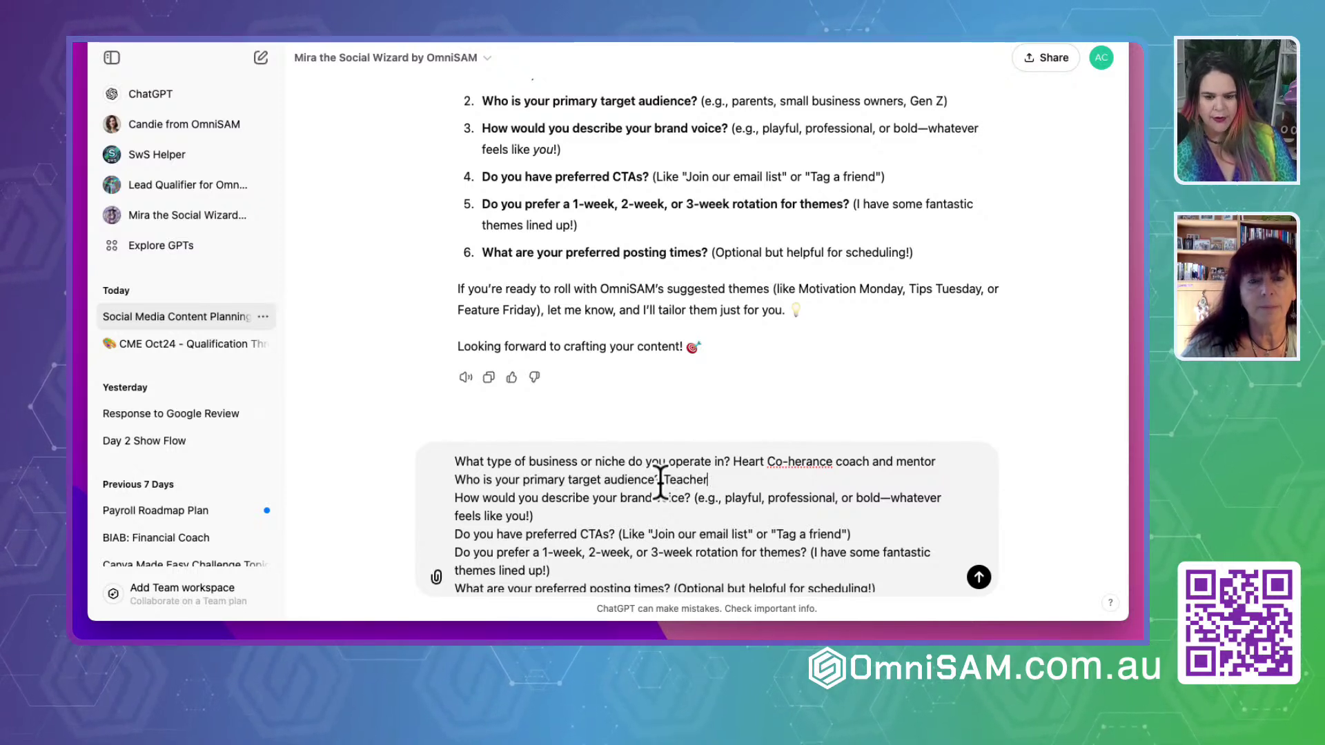
{"action": "type", "text": "s and educated who"}
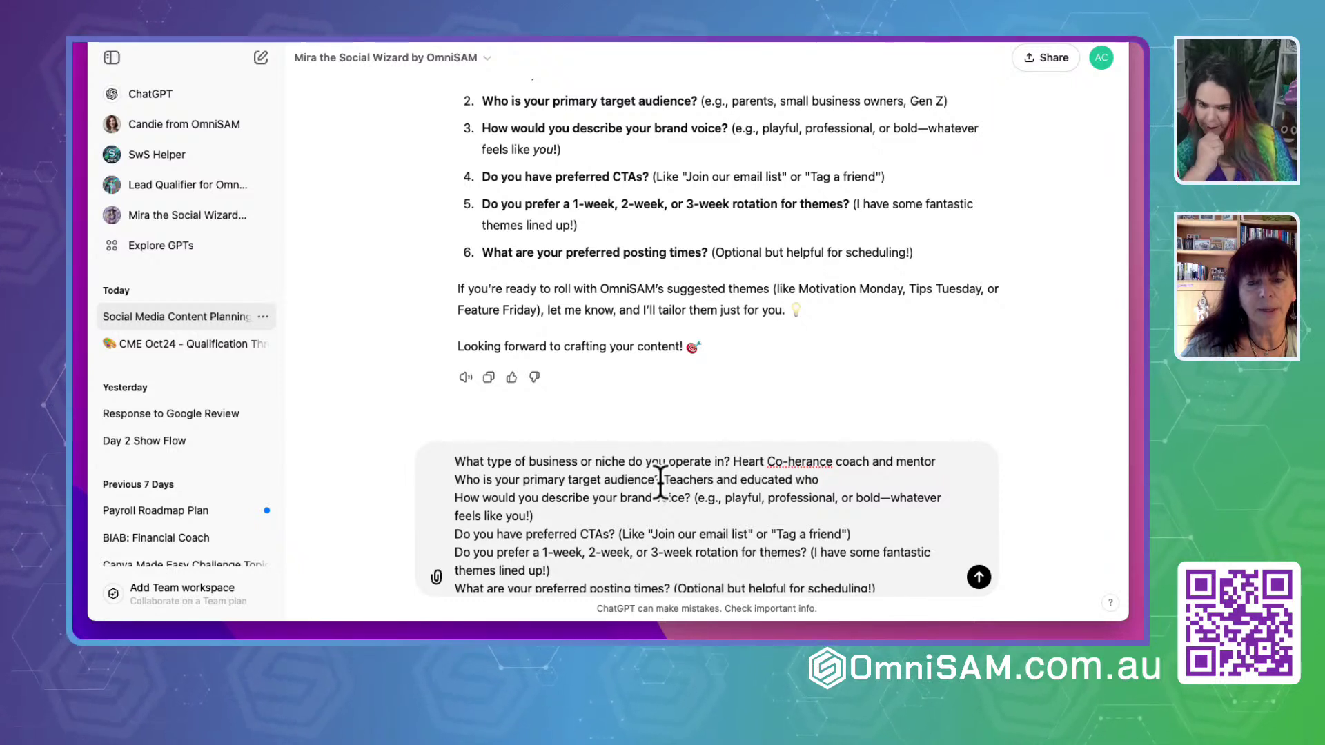
{"action": "type", "text": " experi"}
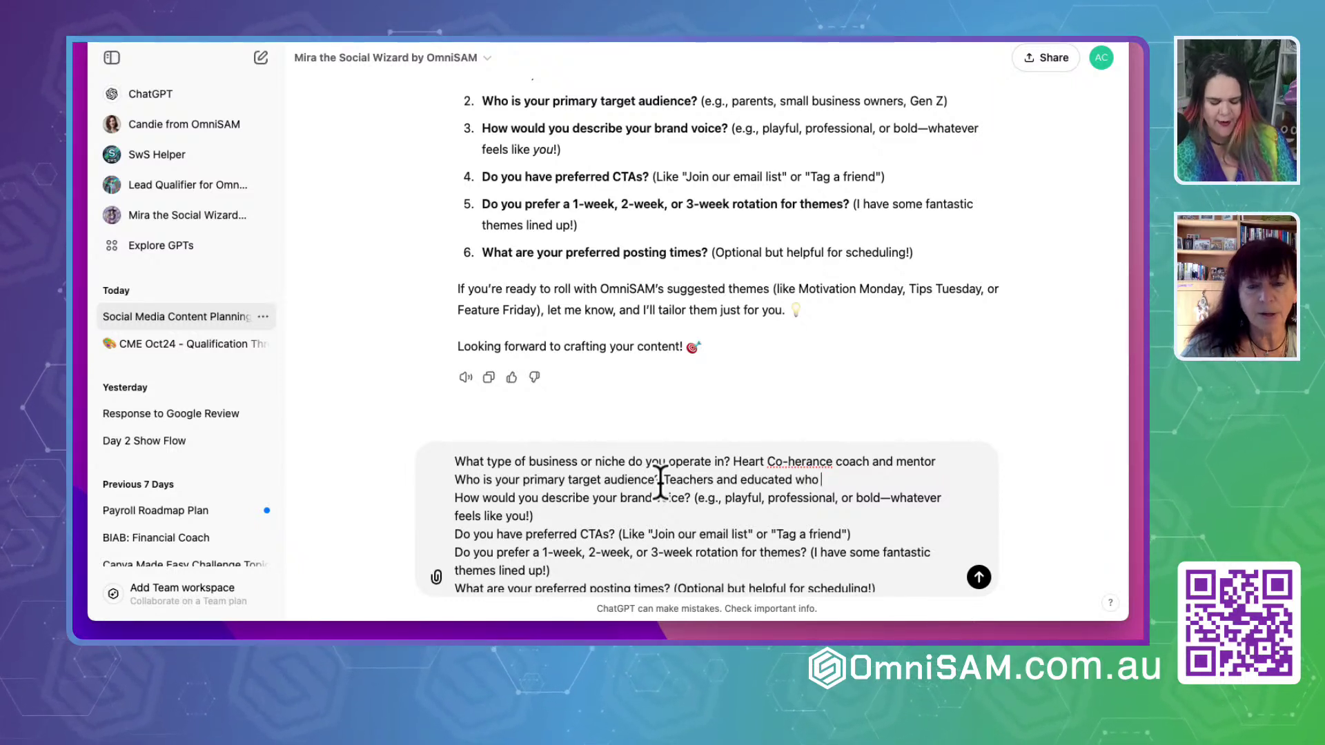
{"action": "type", "text": "ence"}
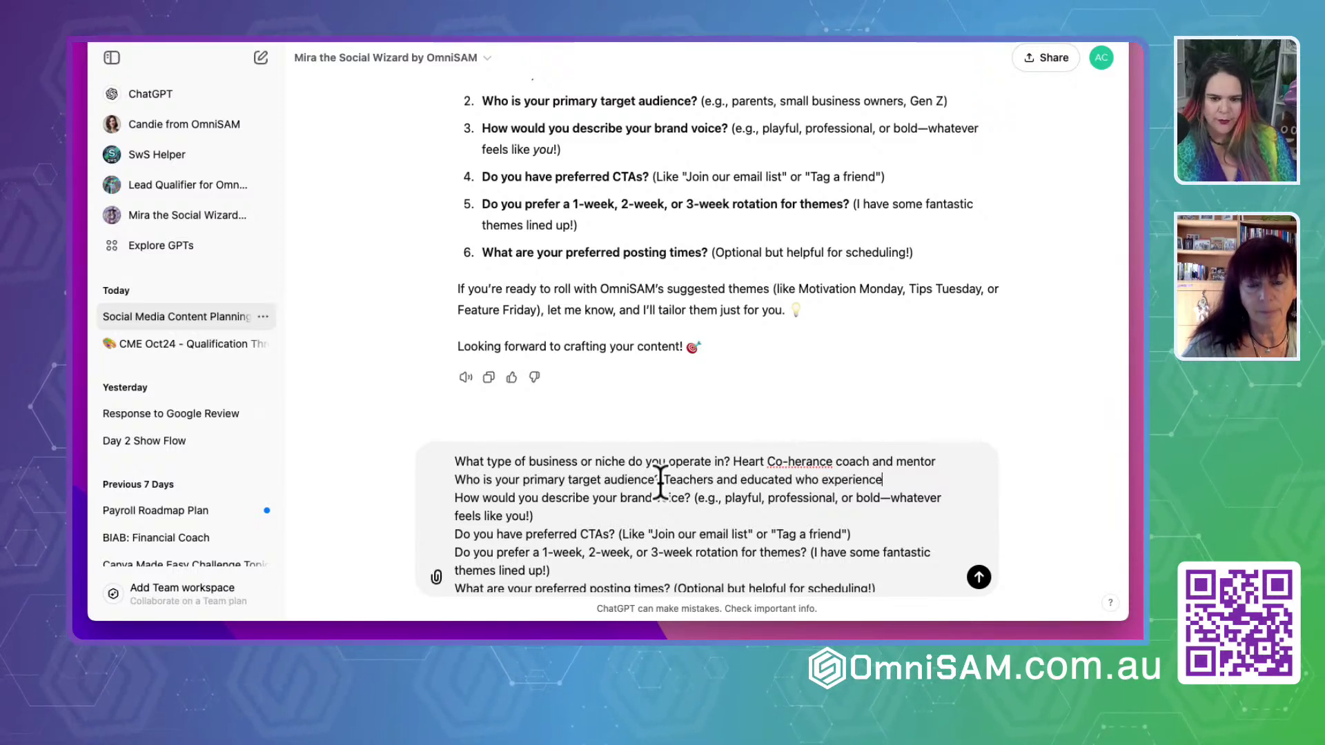
{"action": "key", "text": "BackSpace"}
{"action": "type", "text": "ing bur"}
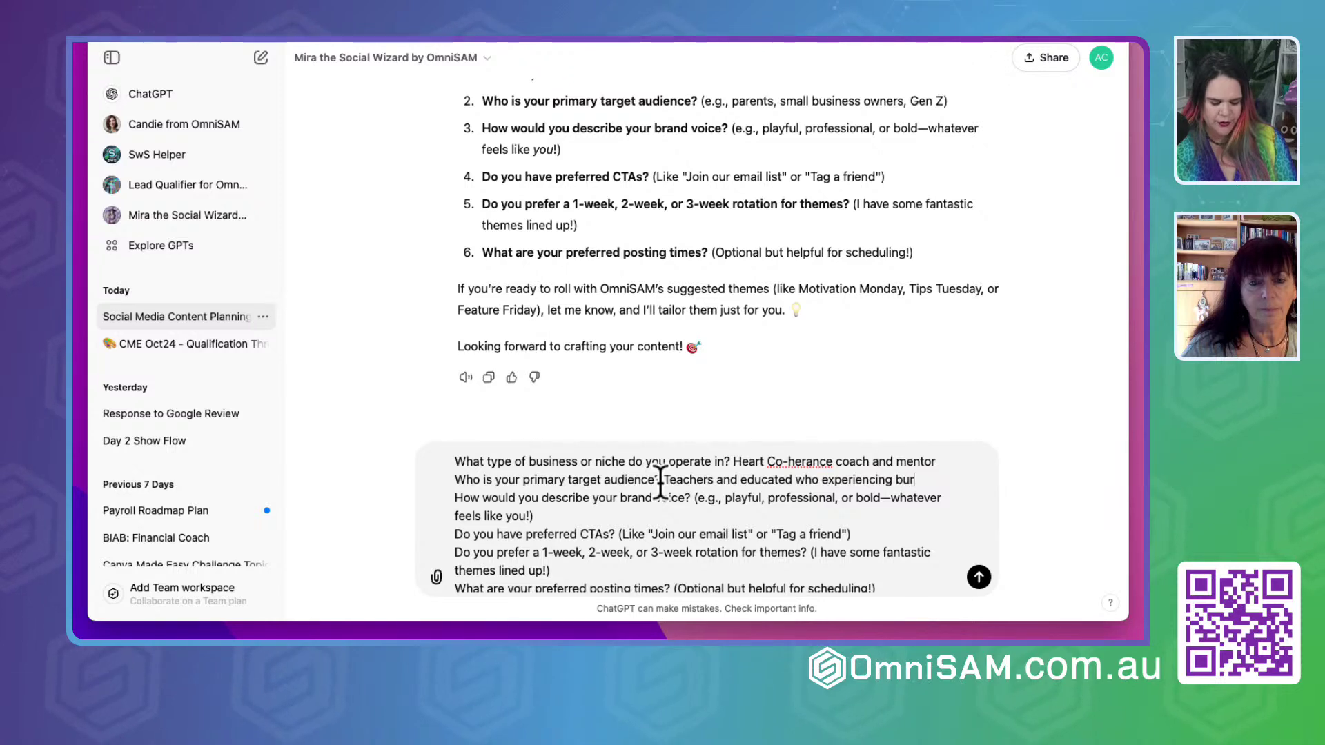
{"action": "type", "text": "nout,"}
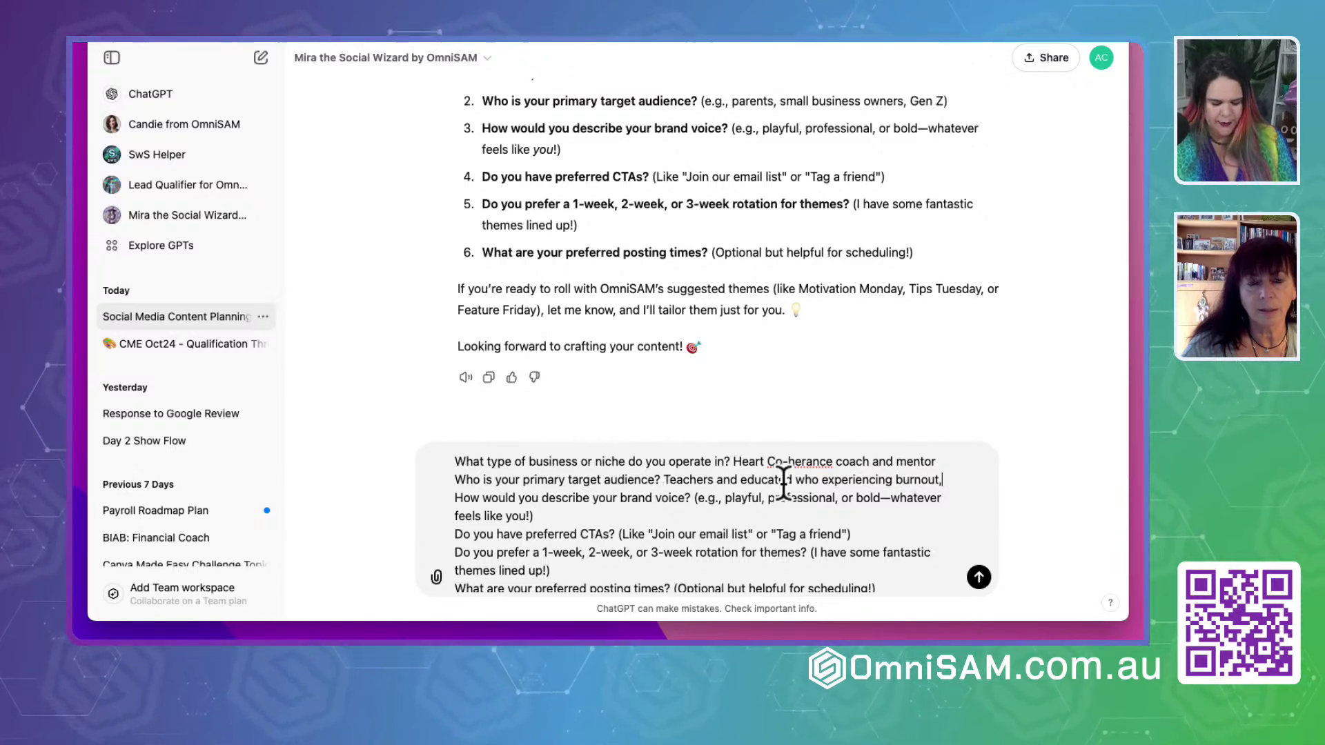
Extend the target audience answer with "and help with resiliant", correcting the spelling of its last word
{"action": "type", "text": " and help with risilian"}
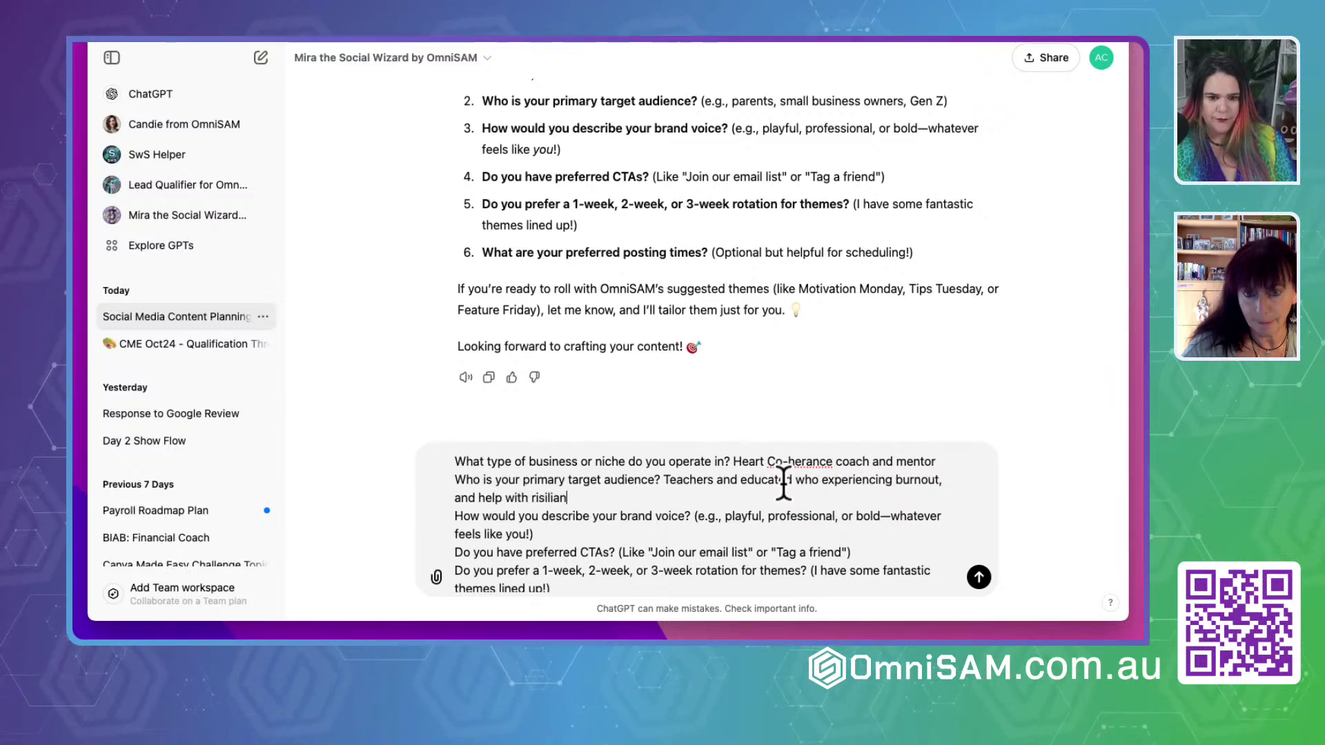
{"action": "type", "text": "t"}
{"action": "left_click", "coordinate": [542, 497]}
{"action": "key", "text": "BackSpace"}
{"action": "type", "text": "e"}
{"action": "left_click", "coordinate": [564, 533]}
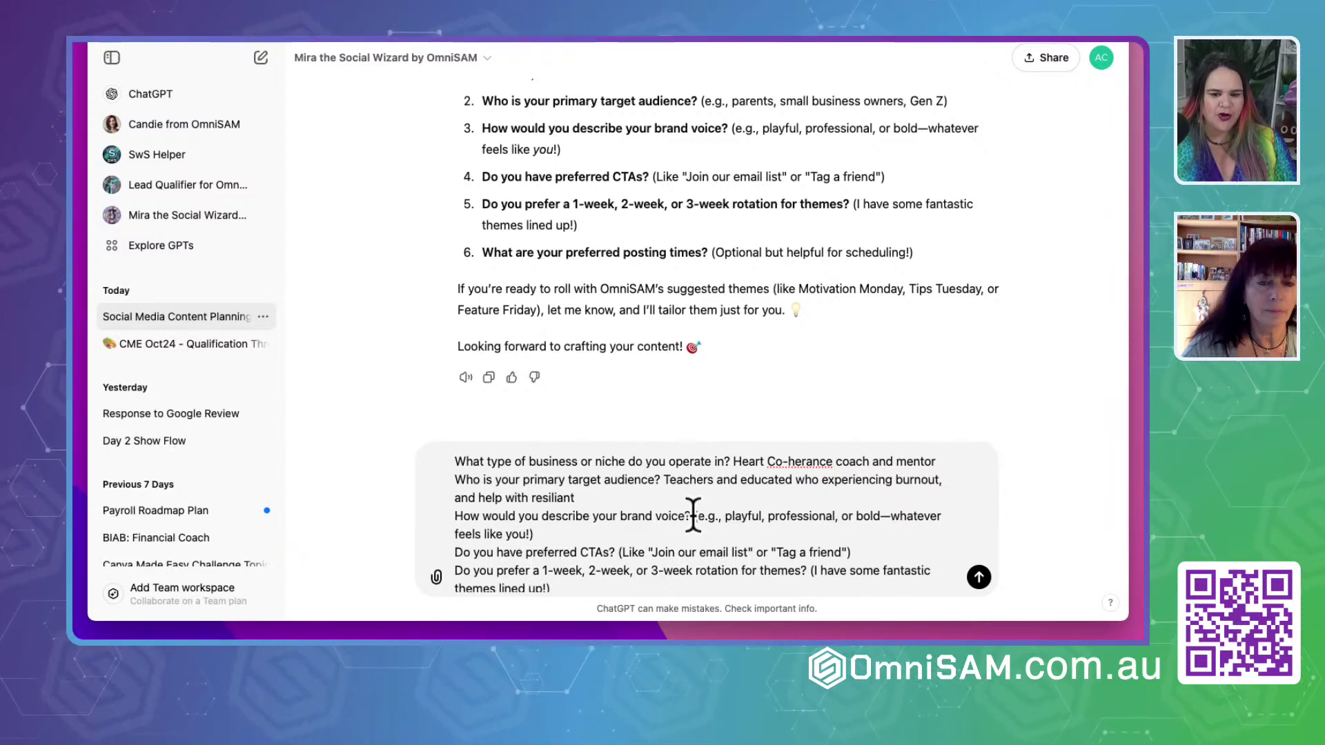
Replace the brand voice question's examples with "Inspirational and Uplifting," taken from section 4 of the Batch It with Mira guide in Google Docs
{"action": "left_click_drag", "start_coordinate": [698, 516], "coordinate": [712, 532]}
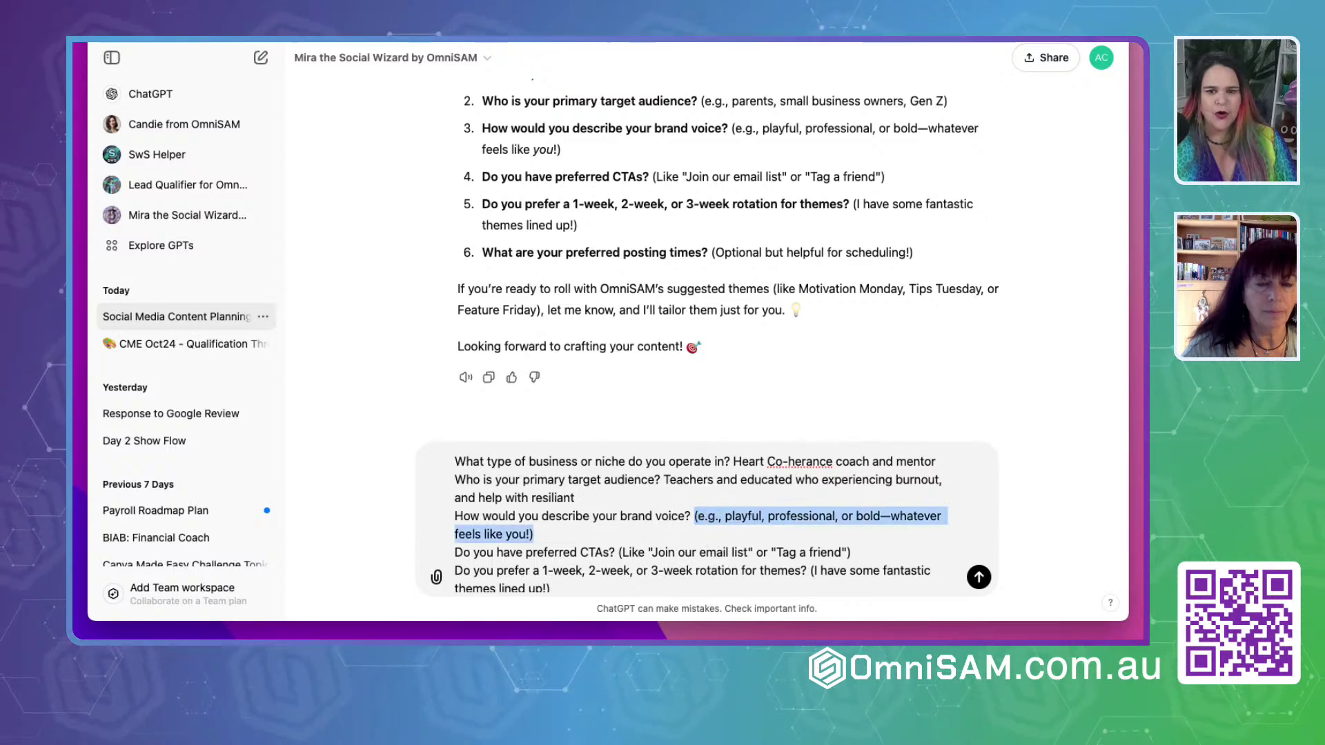
{"action": "key", "text": "super+Tab"}
{"action": "scroll", "coordinate": [562, 385], "scroll_direction": "up", "scroll_amount": 10}
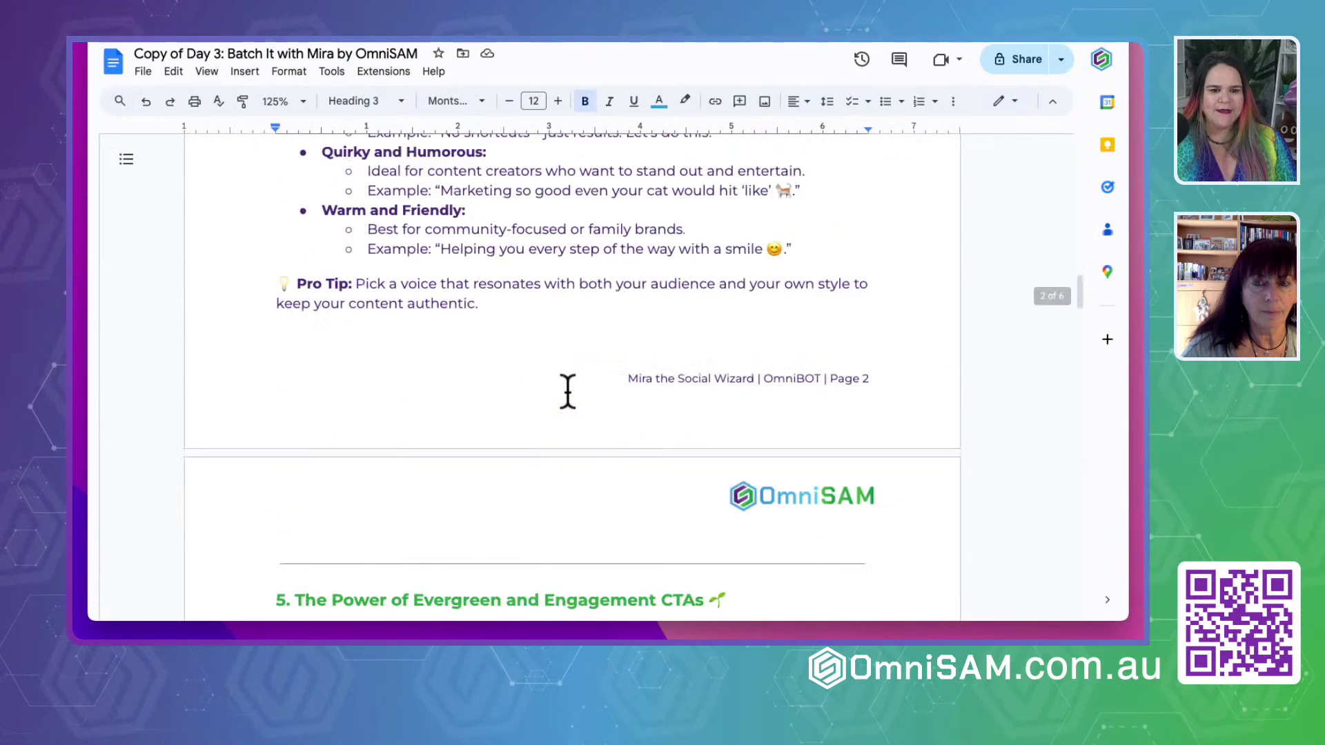
{"action": "scroll", "coordinate": [568, 390], "scroll_direction": "up", "scroll_amount": 3}
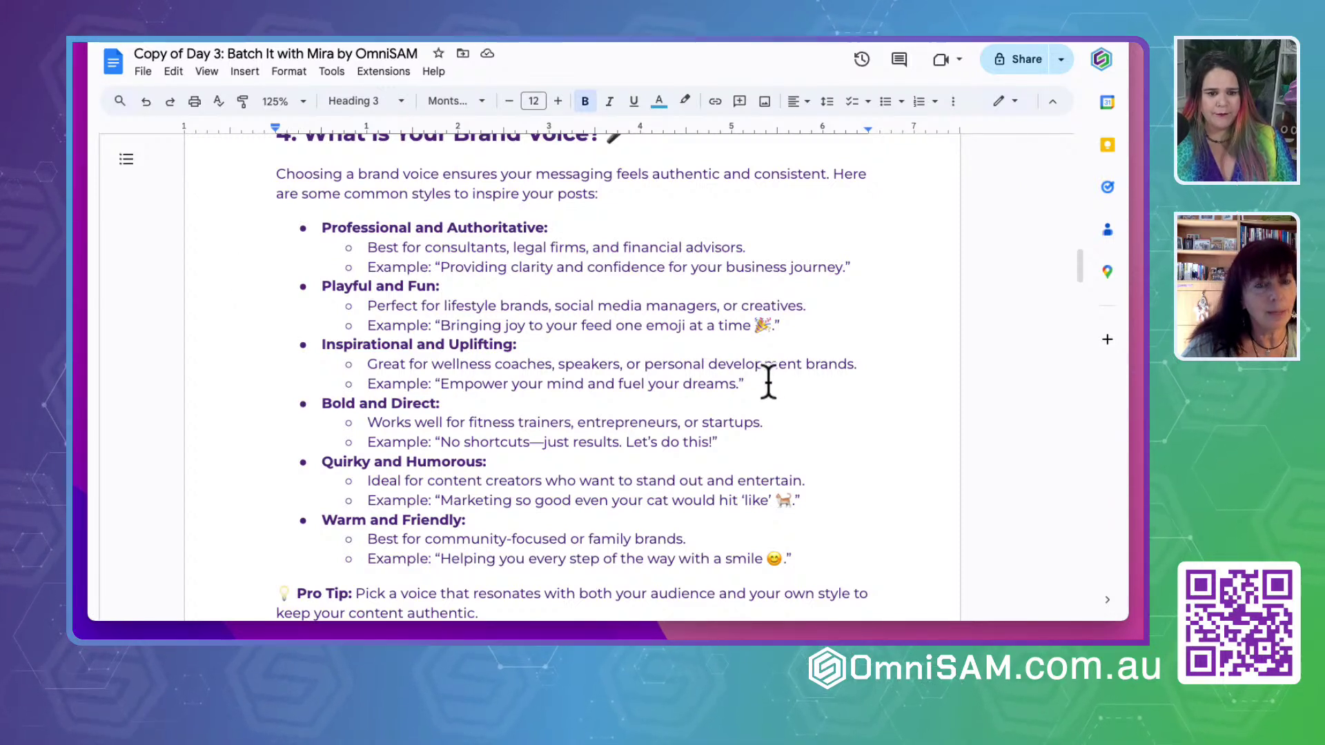
{"action": "triple_click", "coordinate": [293, 344]}
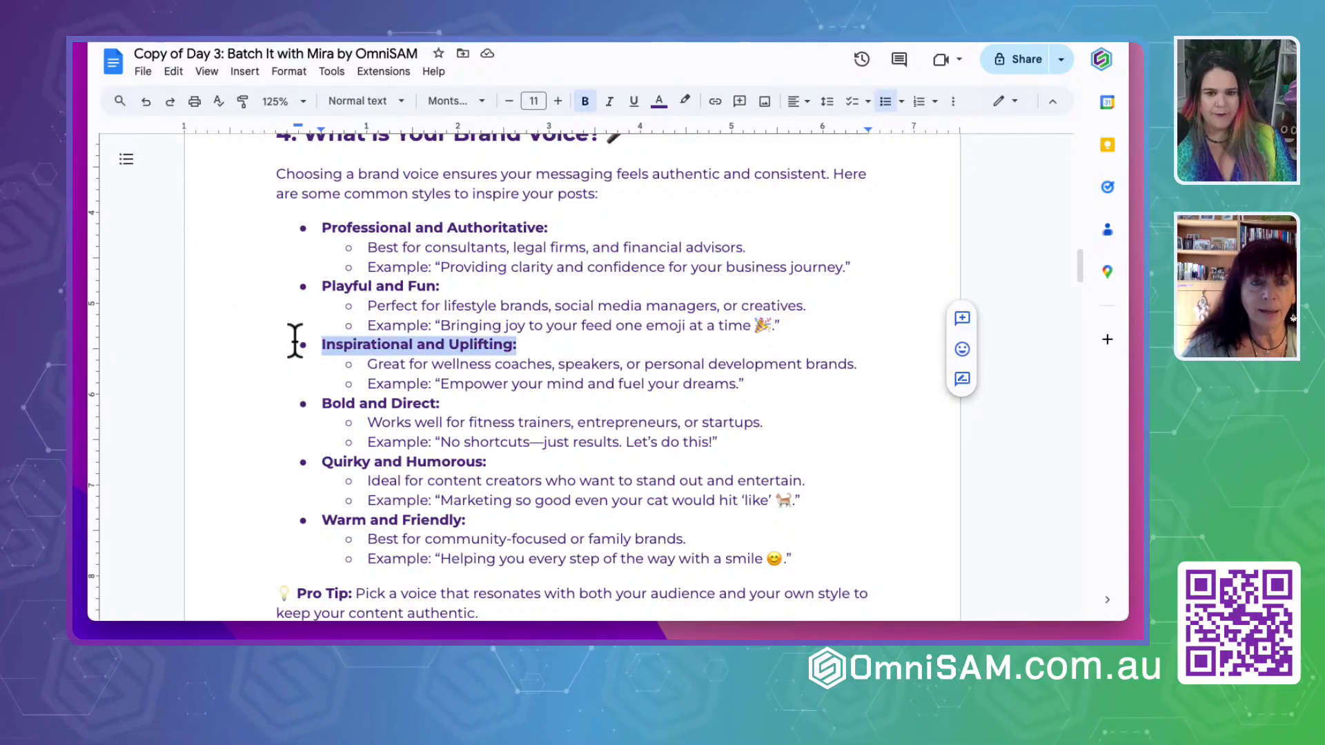
{"action": "key", "text": "ctrl+Tab"}
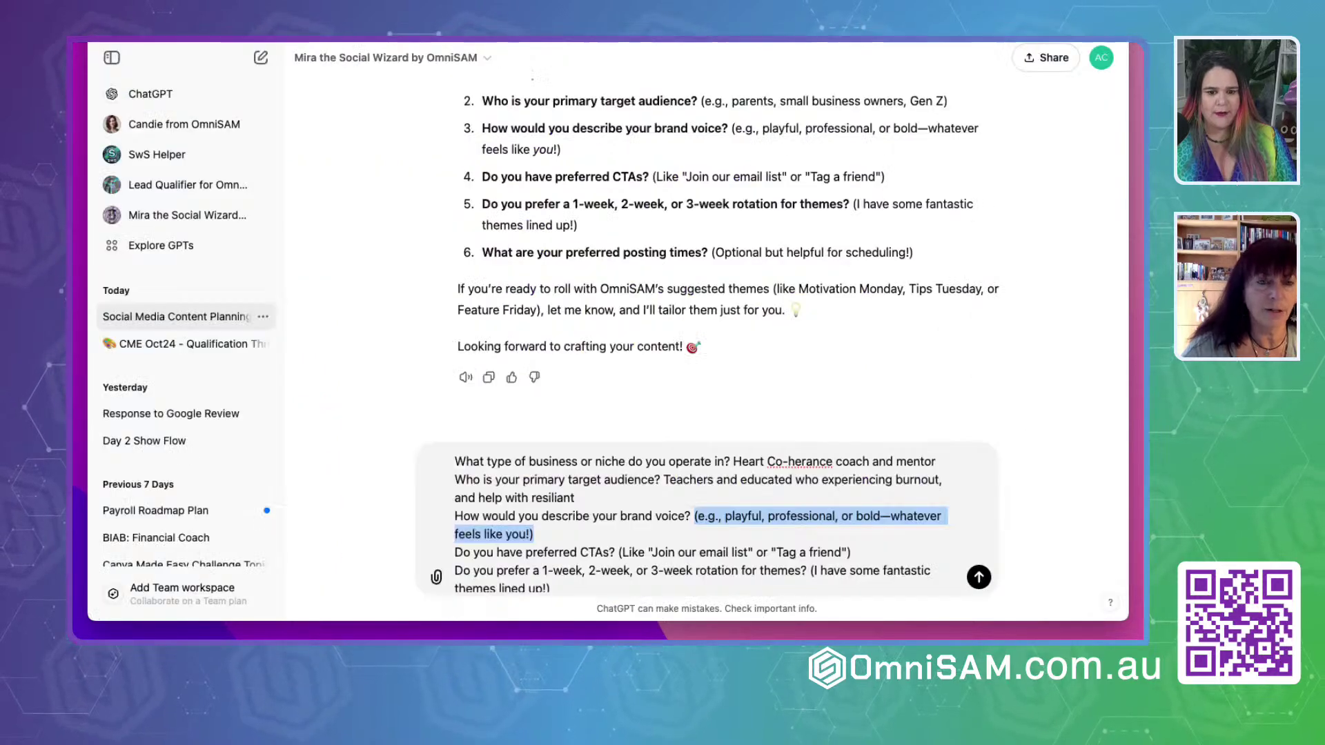
{"action": "type", "text": "Inspirational and Uplifting:"}
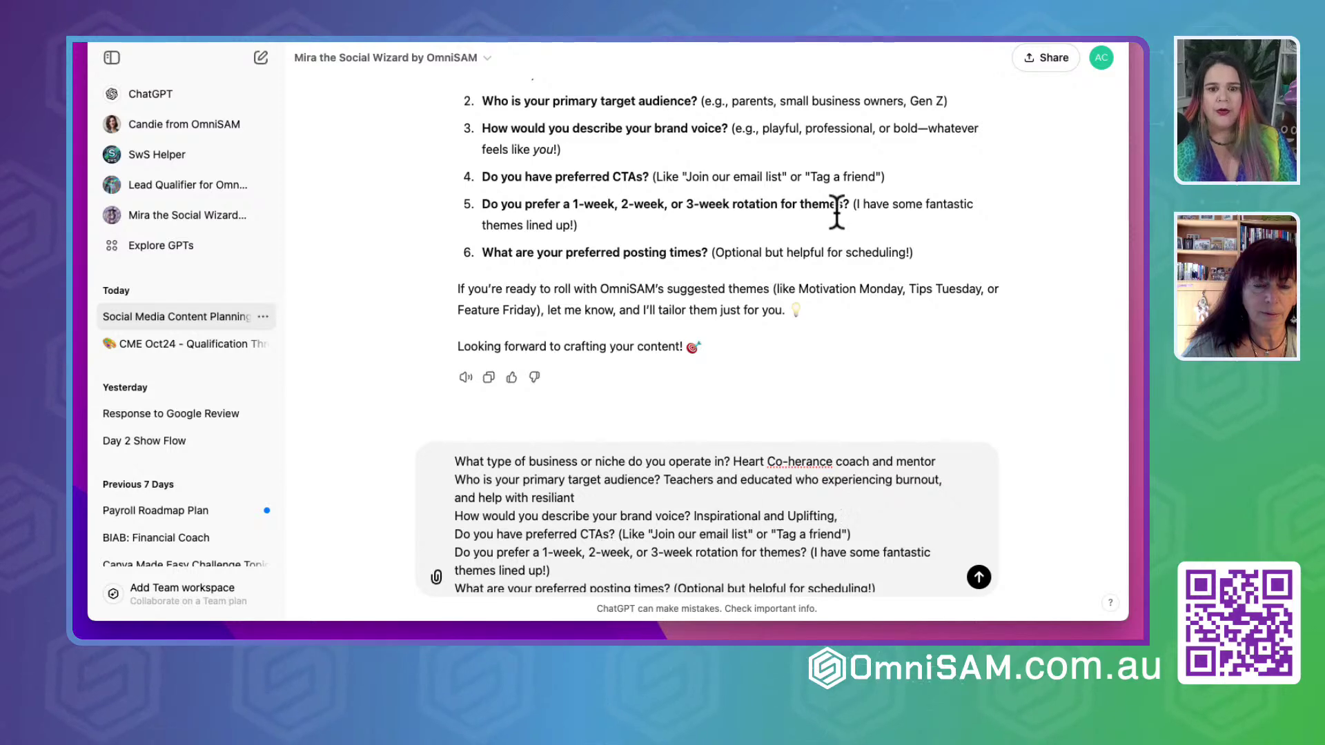
Copy "Warm and Friendly" from the guide's brand voice list and add it to the brand voice answer in the ChatGPT message
{"action": "key", "text": "ctrl+Tab"}
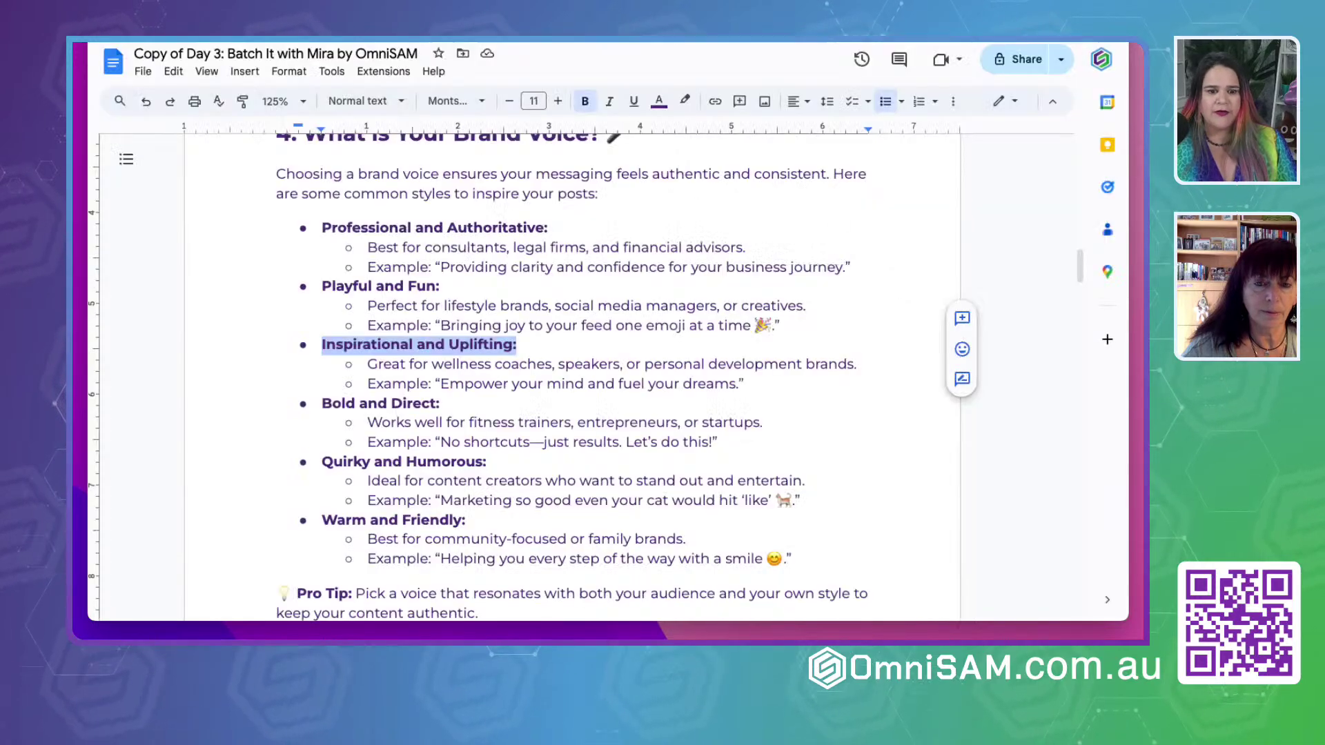
{"action": "left_click", "coordinate": [326, 521]}
{"action": "left_click_drag", "start_coordinate": [326, 522], "coordinate": [459, 522]}
{"action": "key", "text": "super+c"}
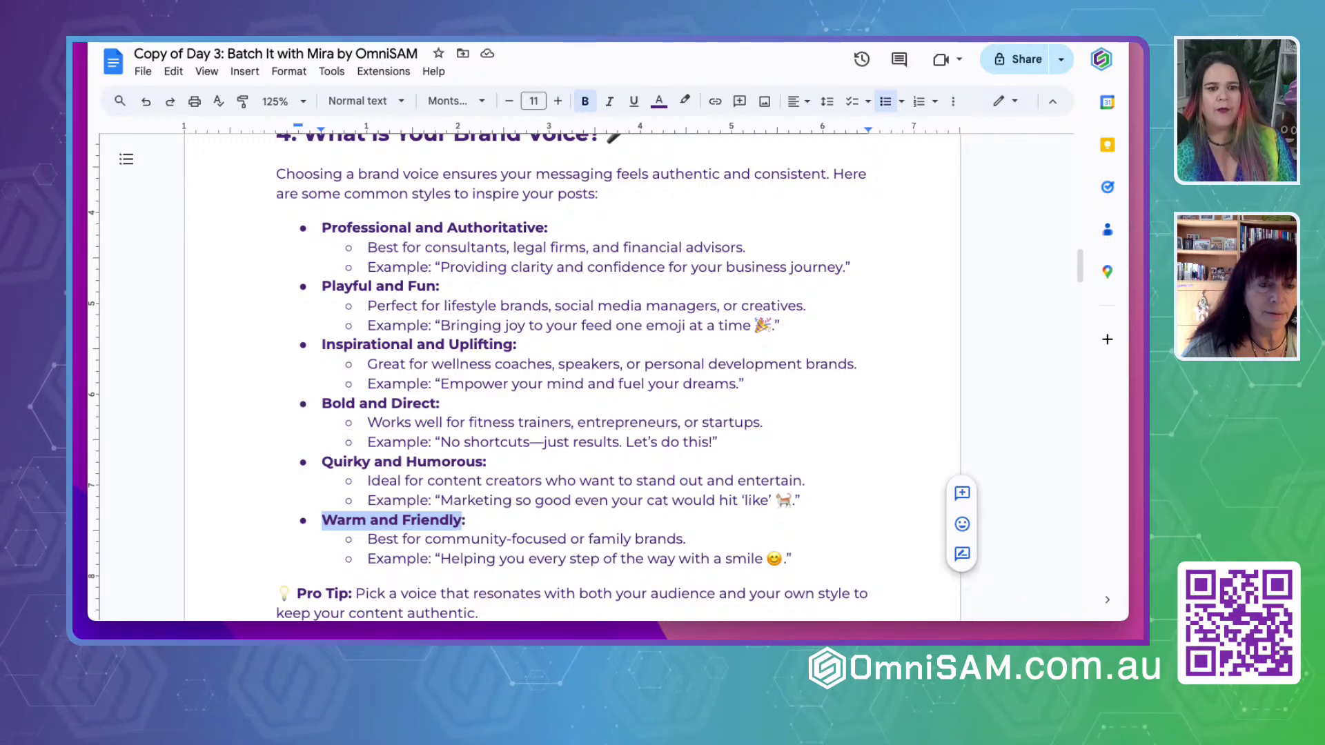
{"action": "key", "text": "ctrl+Tab"}
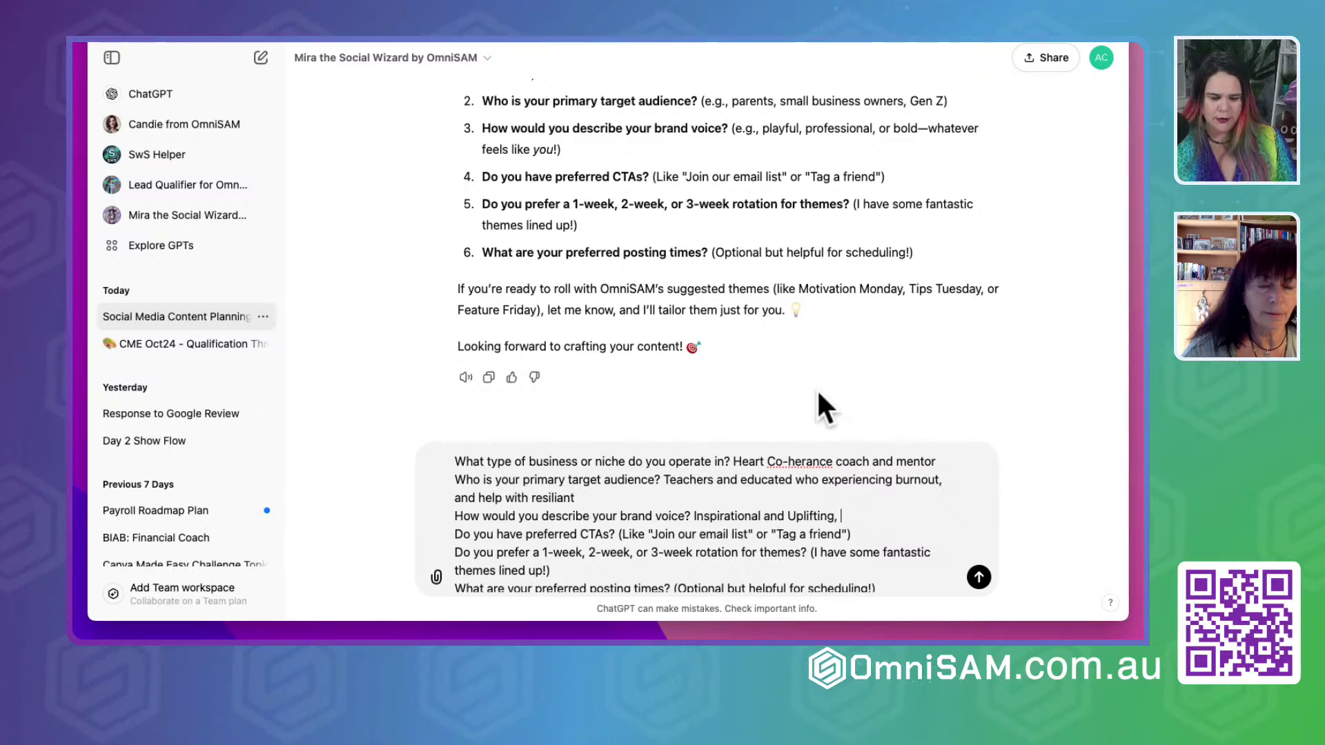
{"action": "key", "text": "super+v"}
Copy "Professional and Authoritative" from the guide and add it after "Warm and Friendly." in the ChatGPT brand voice answer
{"action": "key", "text": "ctrl+shift+Tab"}
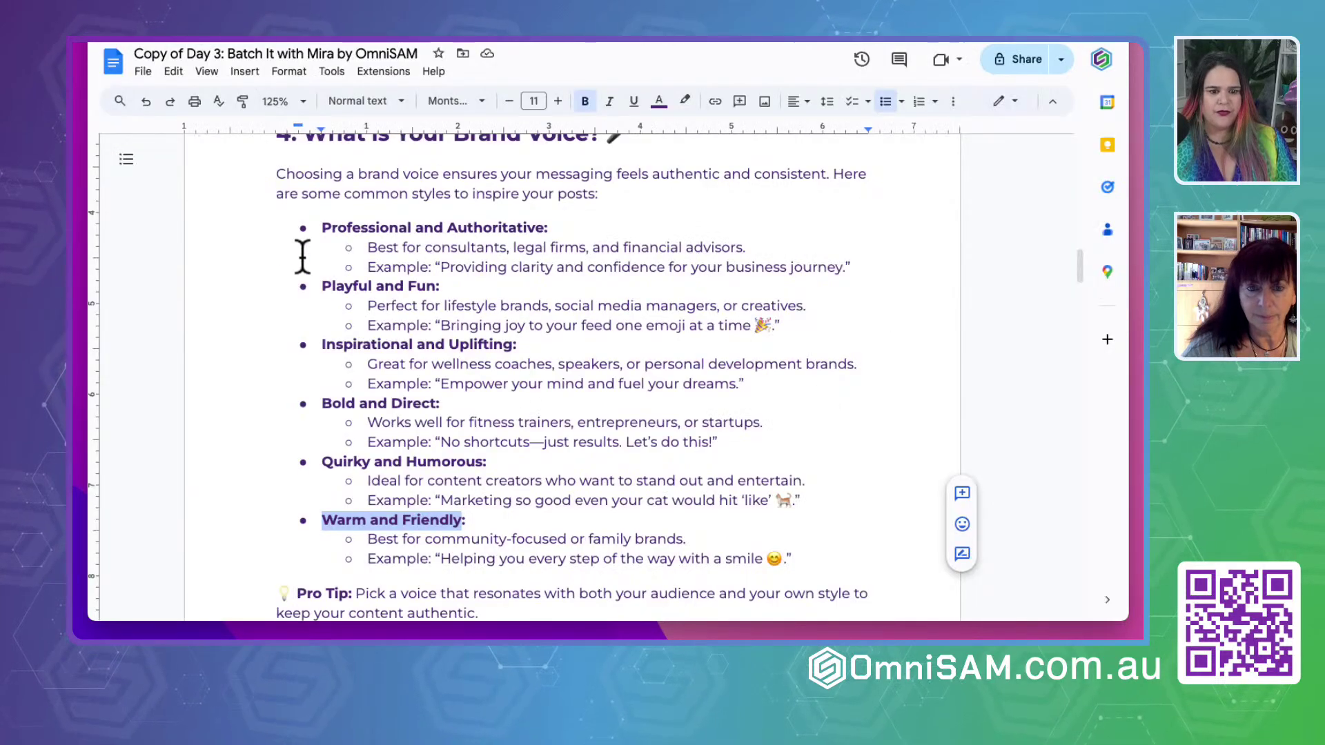
{"action": "left_click_drag", "start_coordinate": [321, 228], "coordinate": [547, 225]}
{"action": "key", "text": "ctrl+c"}
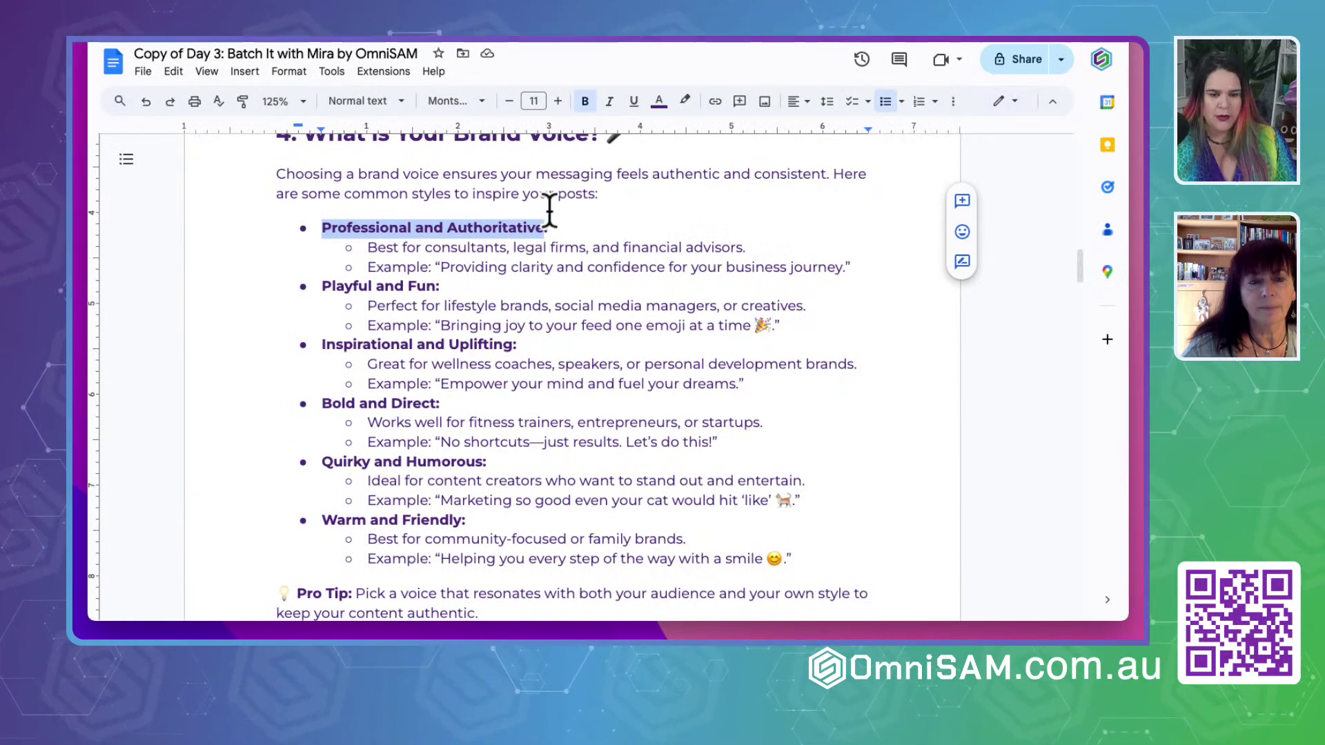
{"action": "key", "text": "ctrl+Tab"}
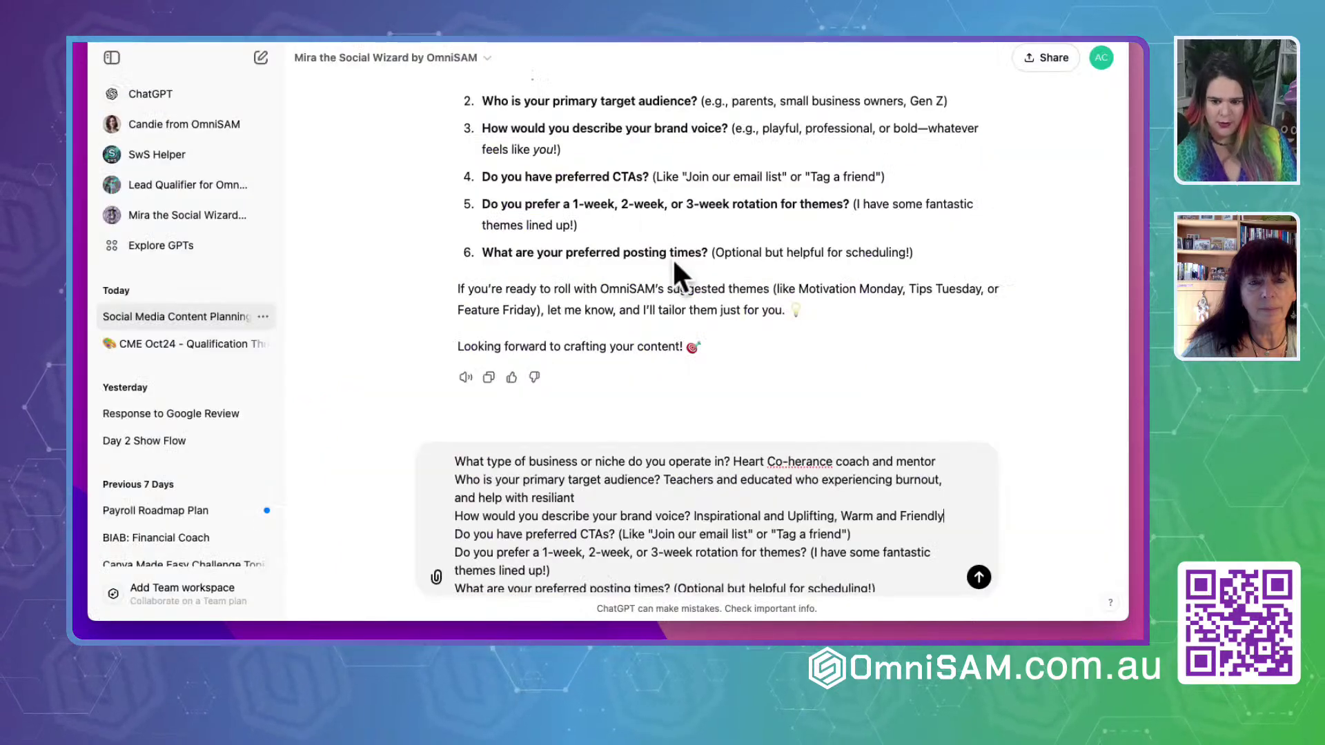
{"action": "key", "text": "shift+Return"}
{"action": "key", "text": "ctrl+v"}
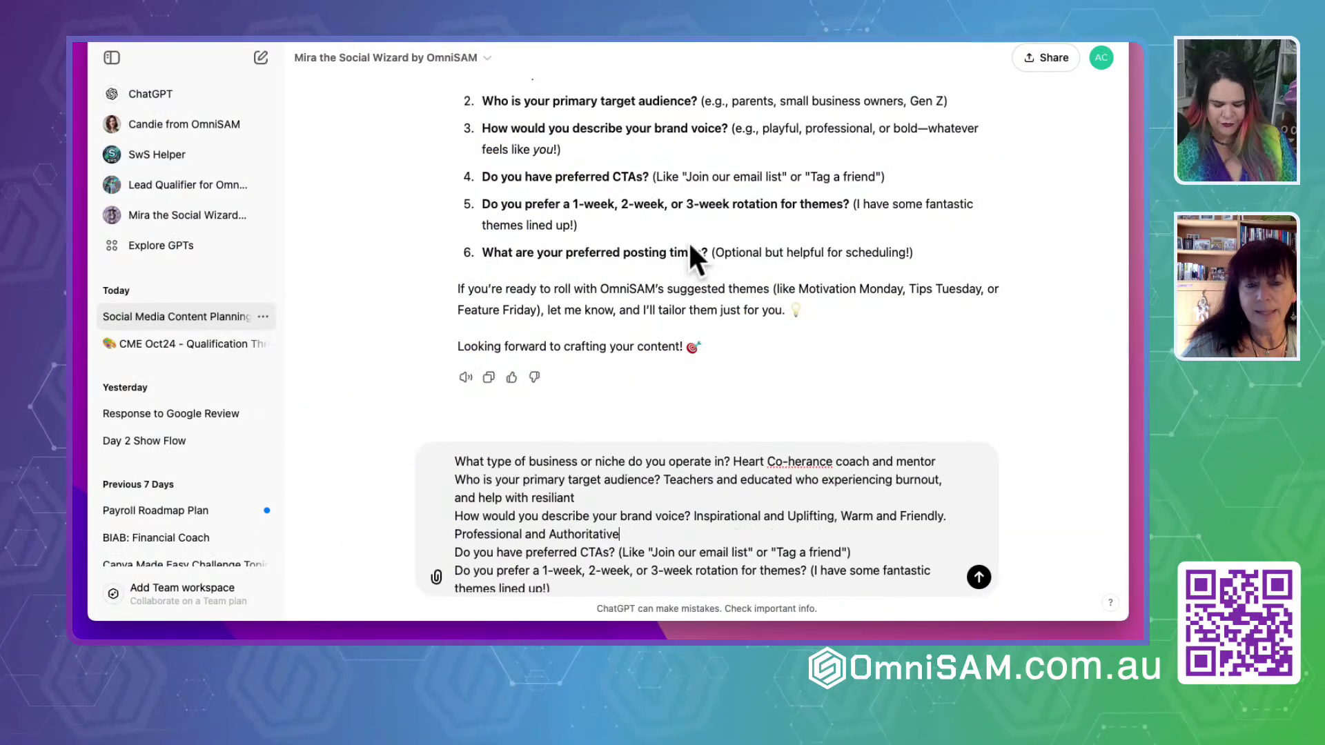
Add "Inspirational, Quirky" to the brand voice answer and remove the bracketed examples from the preferred CTAs question
{"action": "type", "text": ", Inspirational,"}
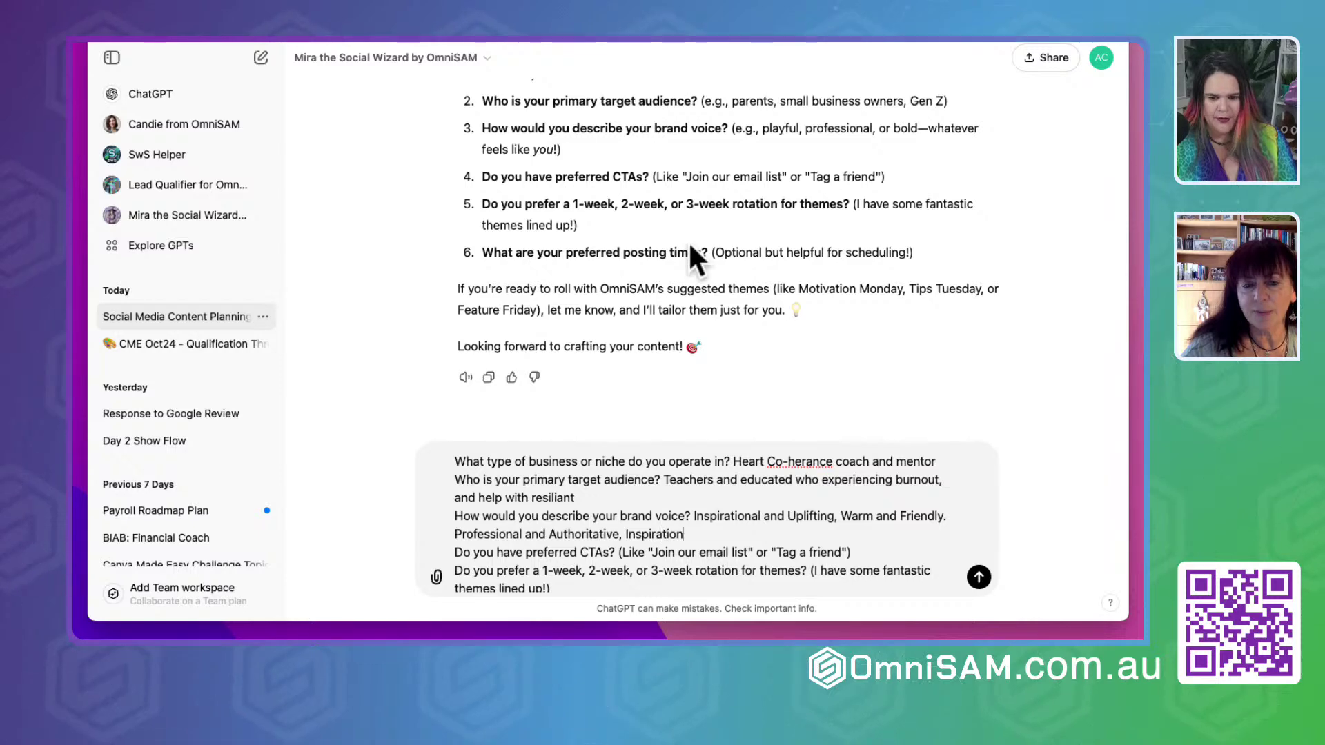
{"action": "type", "text": " Quirky"}
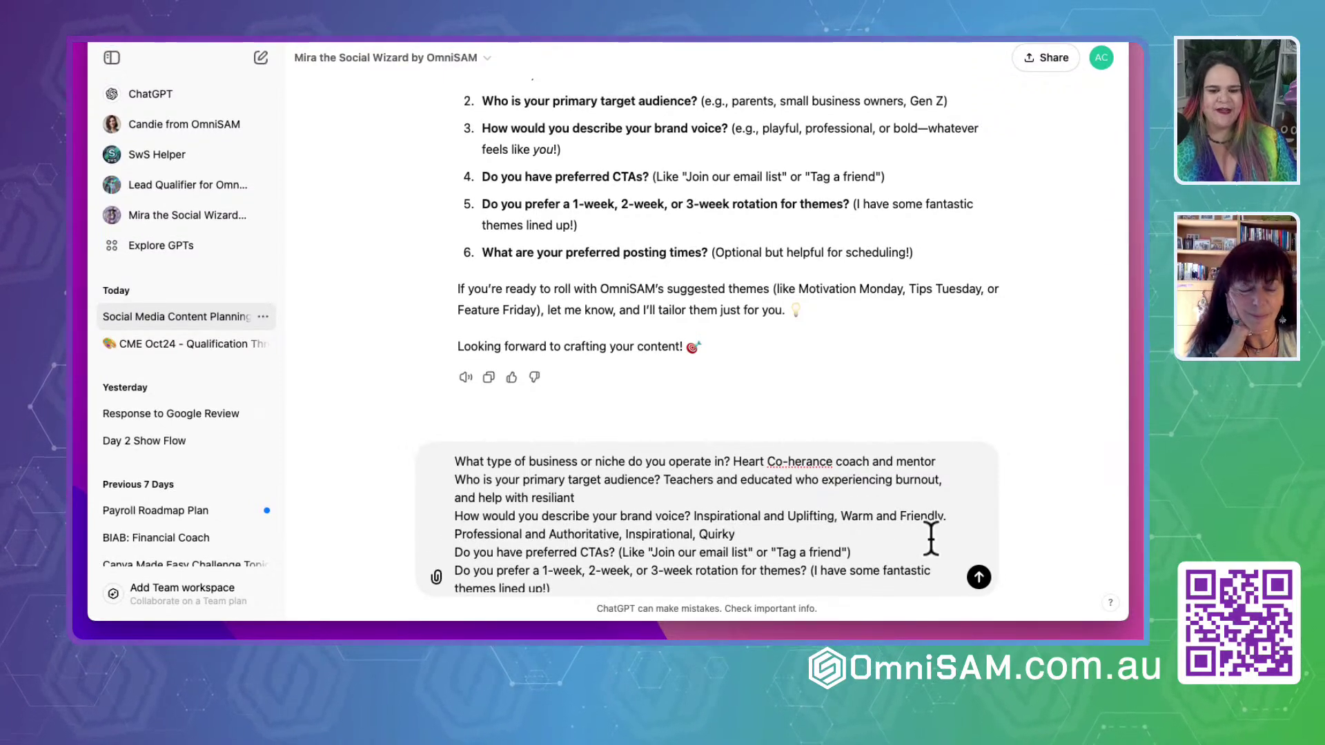
{"action": "left_click", "coordinate": [841, 554]}
{"action": "left_click_drag", "start_coordinate": [613, 552], "coordinate": [619, 552]}
{"action": "key", "text": "BackSpace"}
{"action": "key", "text": "BackSpace"}
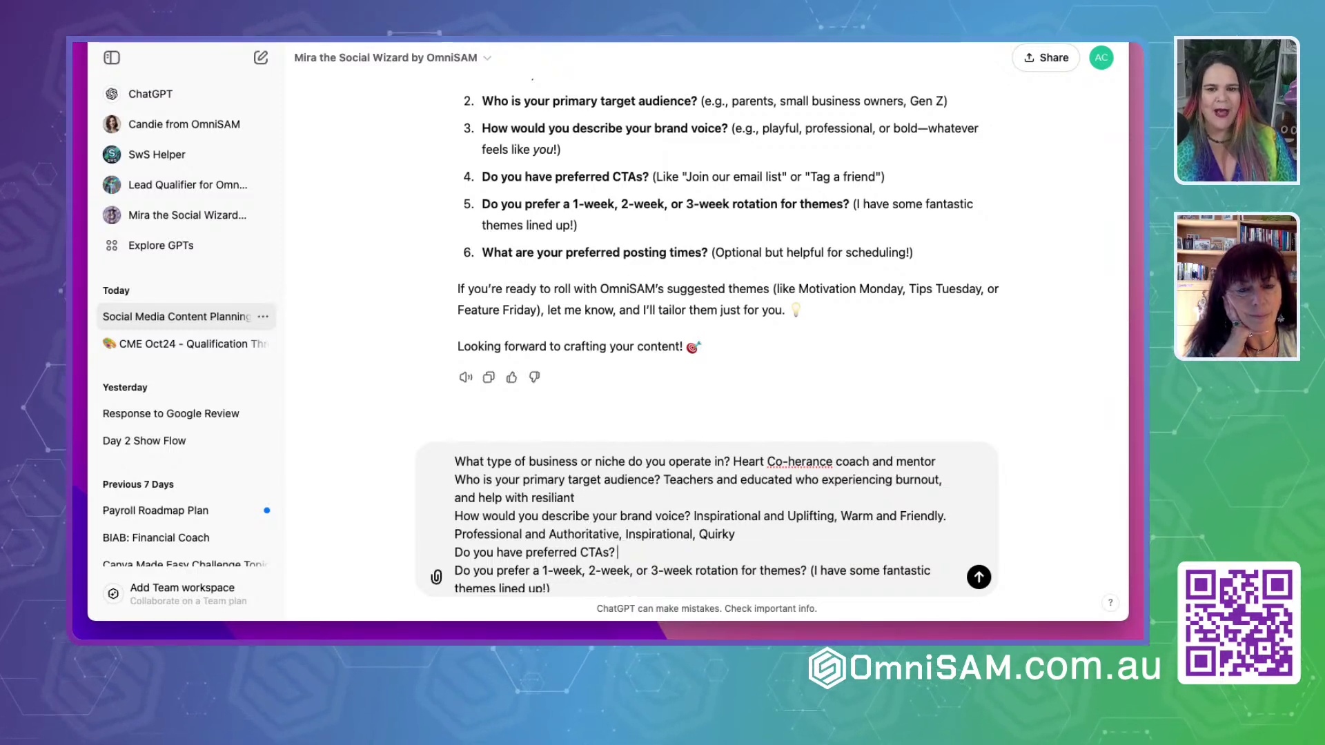
Copy the evergreen CTA "Follow us for daily inspiration and insights." from section 5 of the Google Docs guide into the preferred CTAs answer in ChatGPT
{"action": "key", "text": "super+Tab"}
{"action": "scroll", "coordinate": [514, 407], "scroll_direction": "down", "scroll_amount": 10}
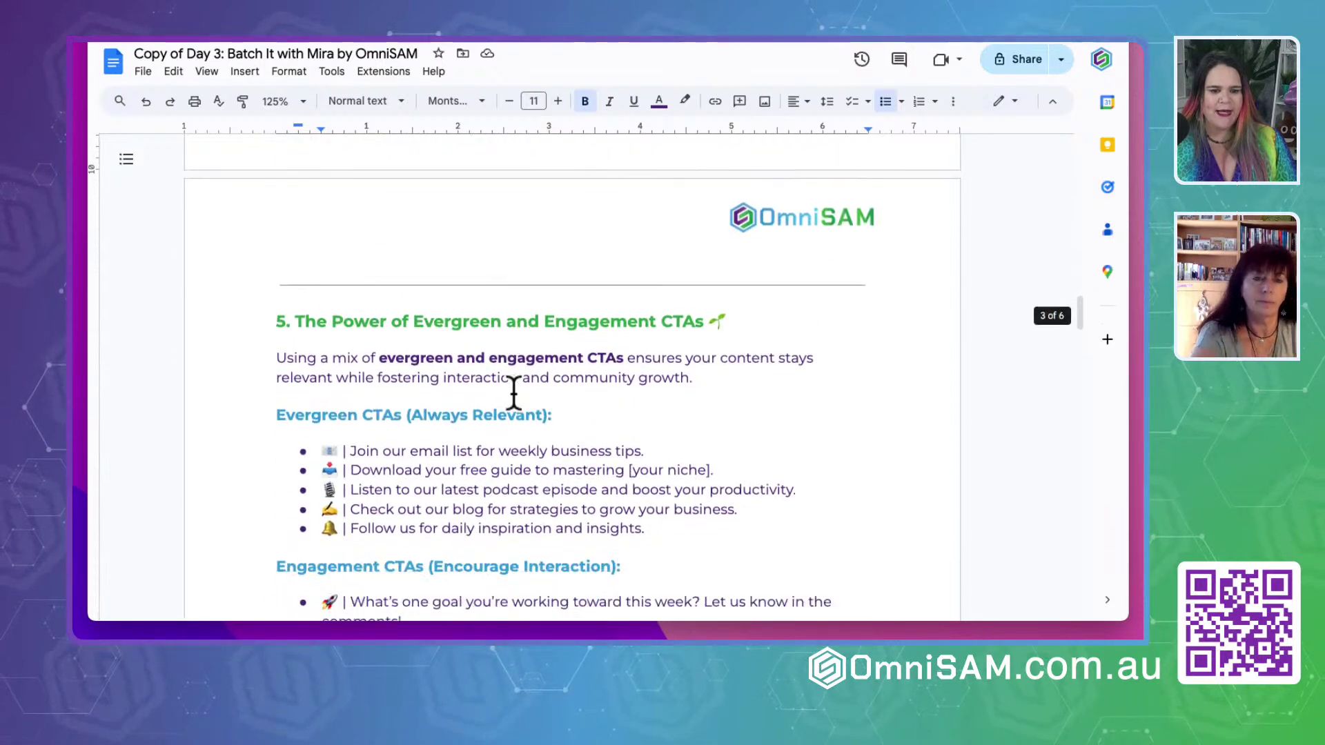
{"action": "scroll", "coordinate": [514, 395], "scroll_direction": "up", "scroll_amount": 1}
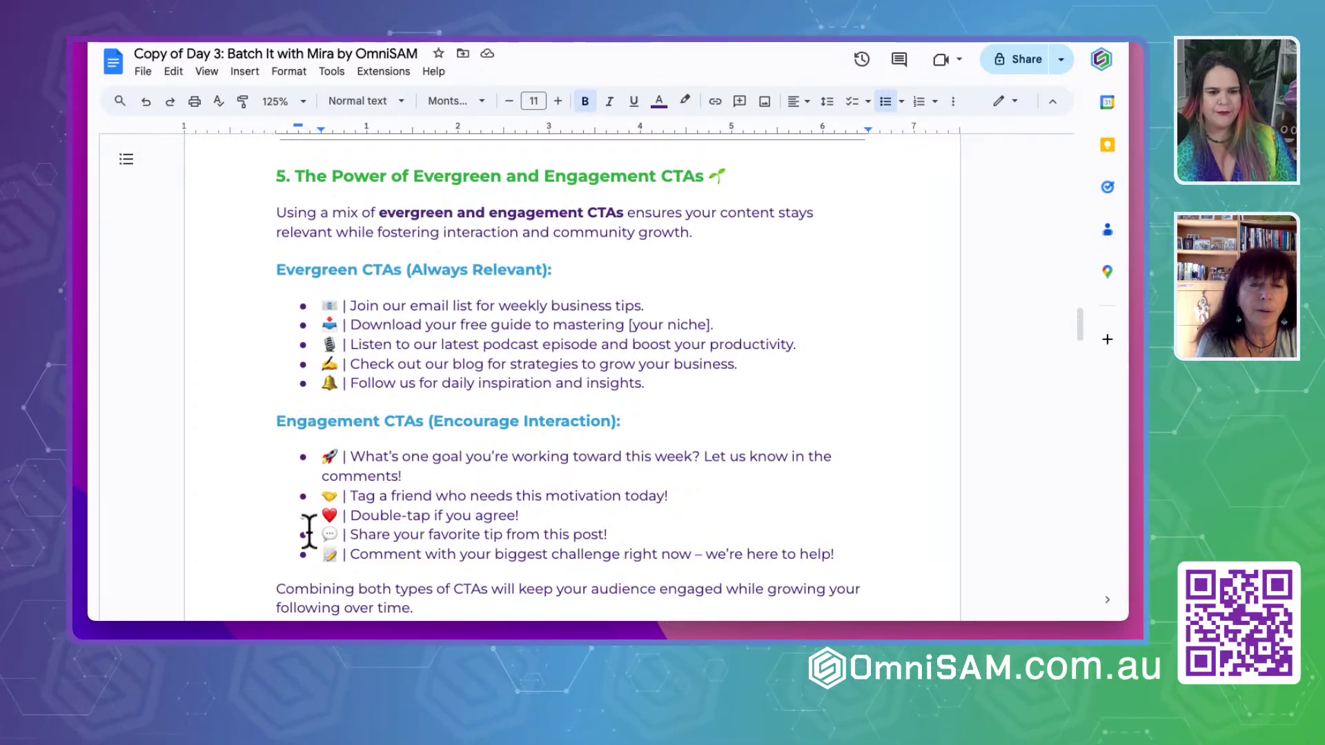
{"action": "left_click_drag", "start_coordinate": [656, 379], "coordinate": [318, 383]}
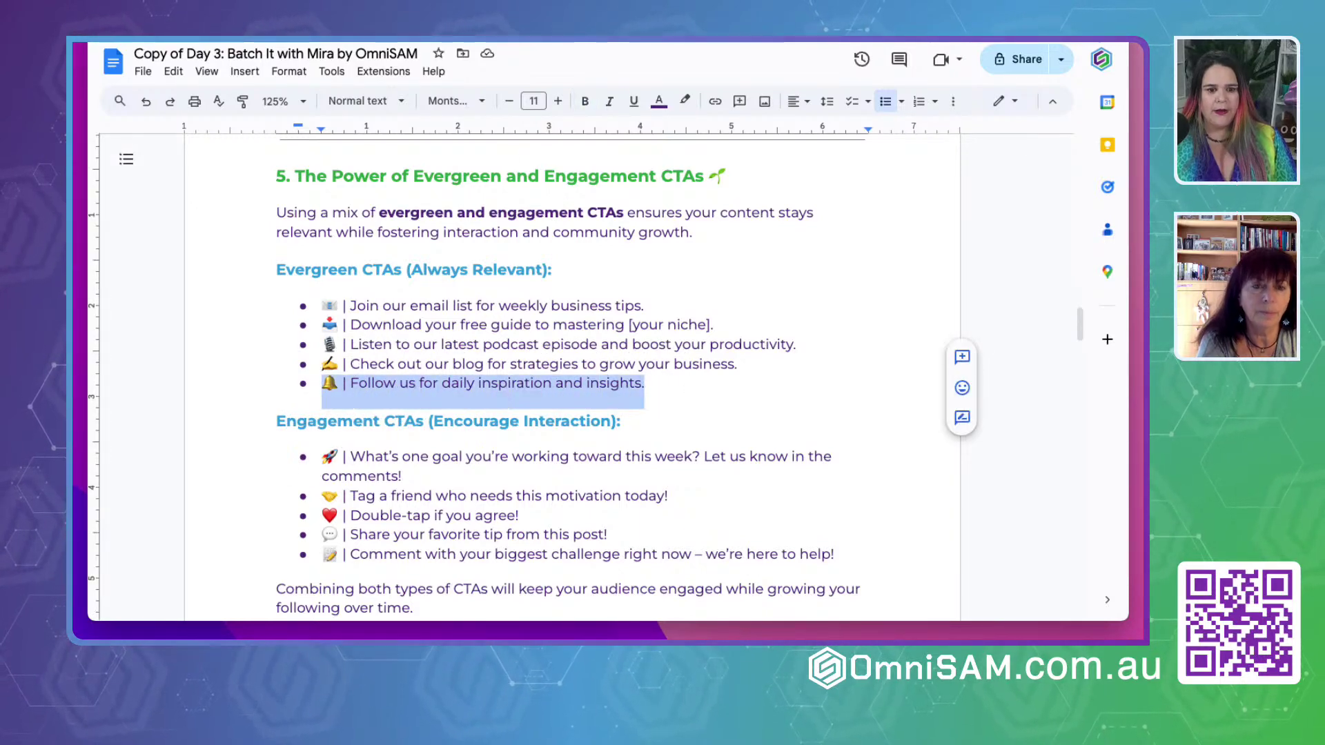
{"action": "key", "text": "super+c"}
{"action": "key", "text": "super+Tab"}
{"action": "key", "text": "super+v"}
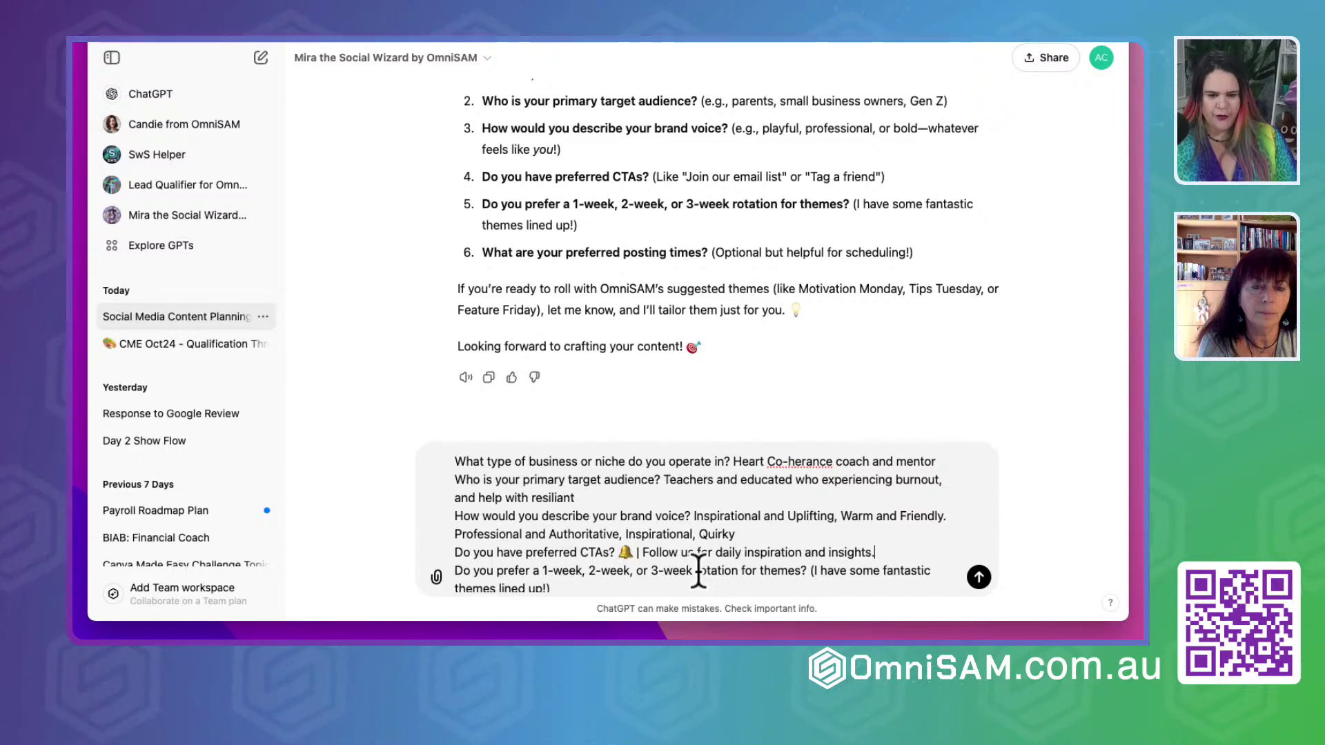
Extend the preferred CTAs answer with "and also any engagement CTA that match the content", correcting the spelling of "match"
{"action": "type", "text": "and also any engagement"}
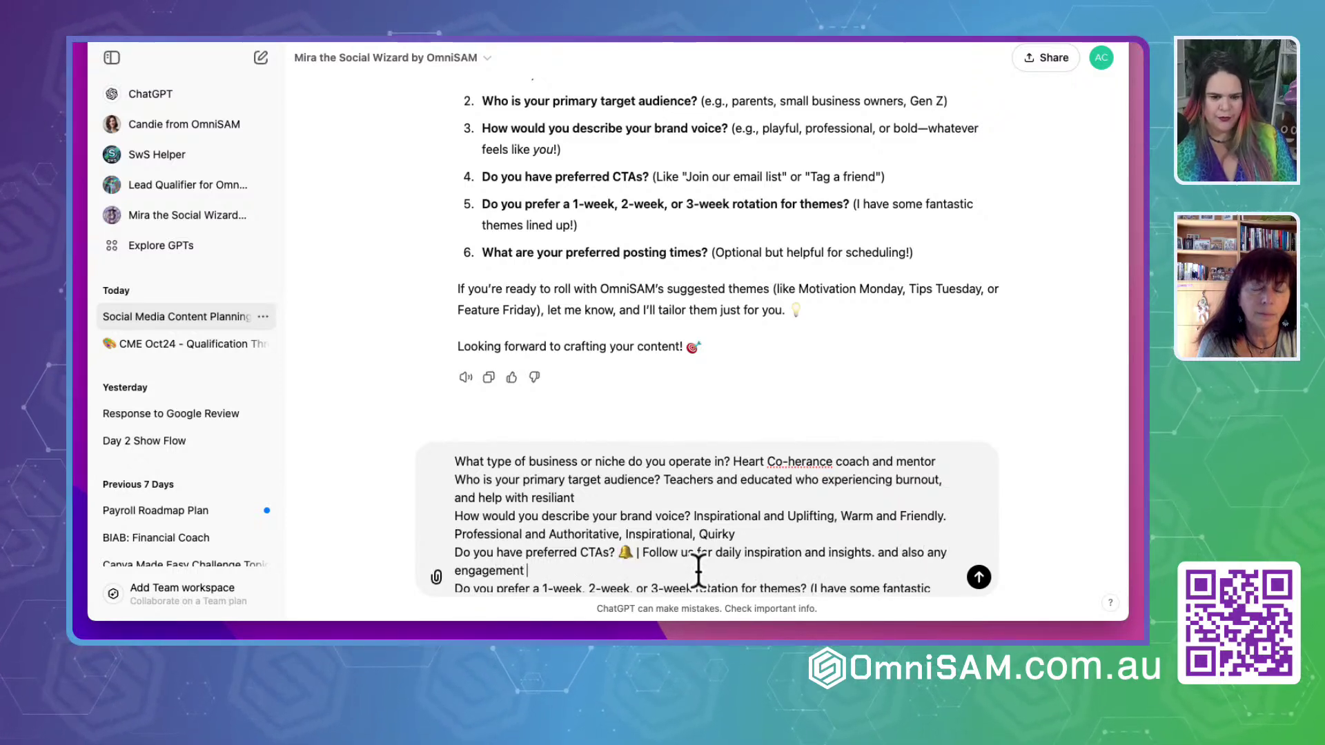
{"action": "type", "text": " CTA that matych the content"}
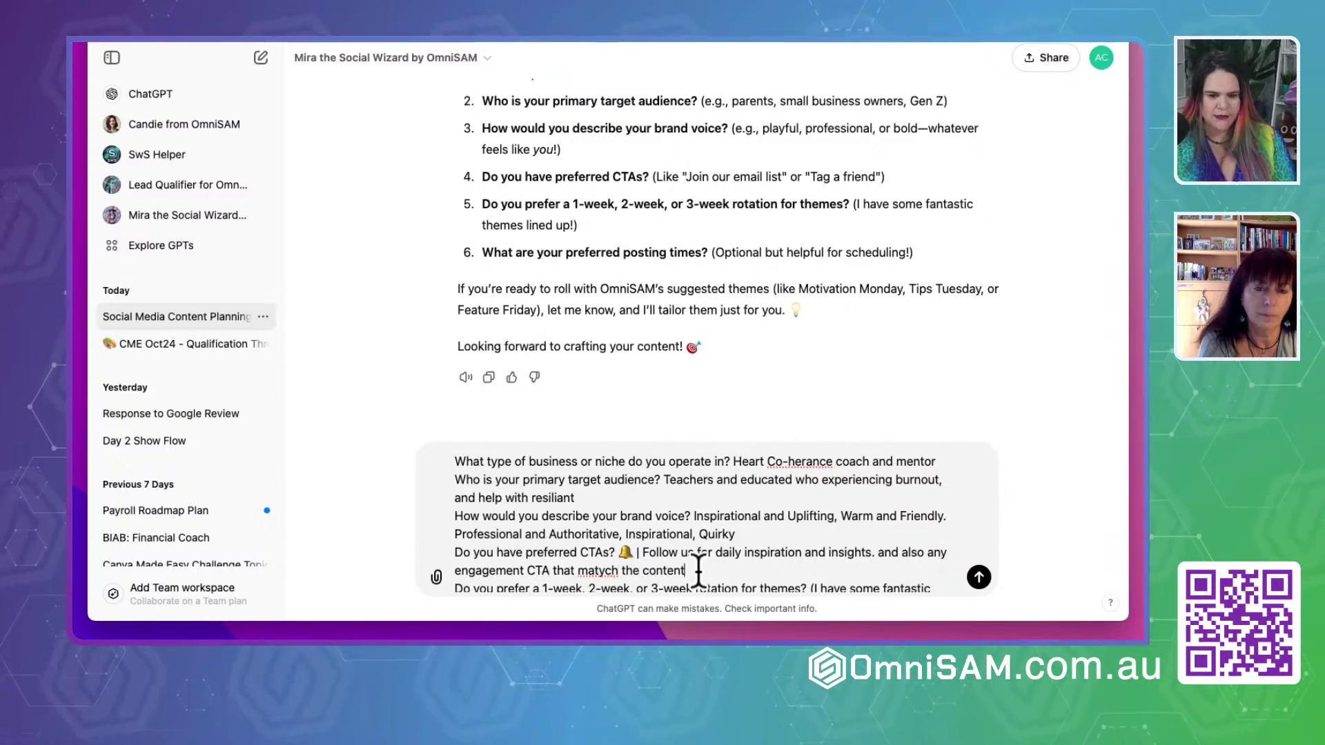
{"action": "left_click", "coordinate": [603, 571]}
{"action": "key", "text": "BackSpace"}
Replace the bracketed note after the theme rotation question with "1 week roation"
{"action": "scroll", "coordinate": [639, 497], "scroll_direction": "down", "scroll_amount": 1}
{"action": "scroll", "coordinate": [640, 497], "scroll_direction": "down", "scroll_amount": 1}
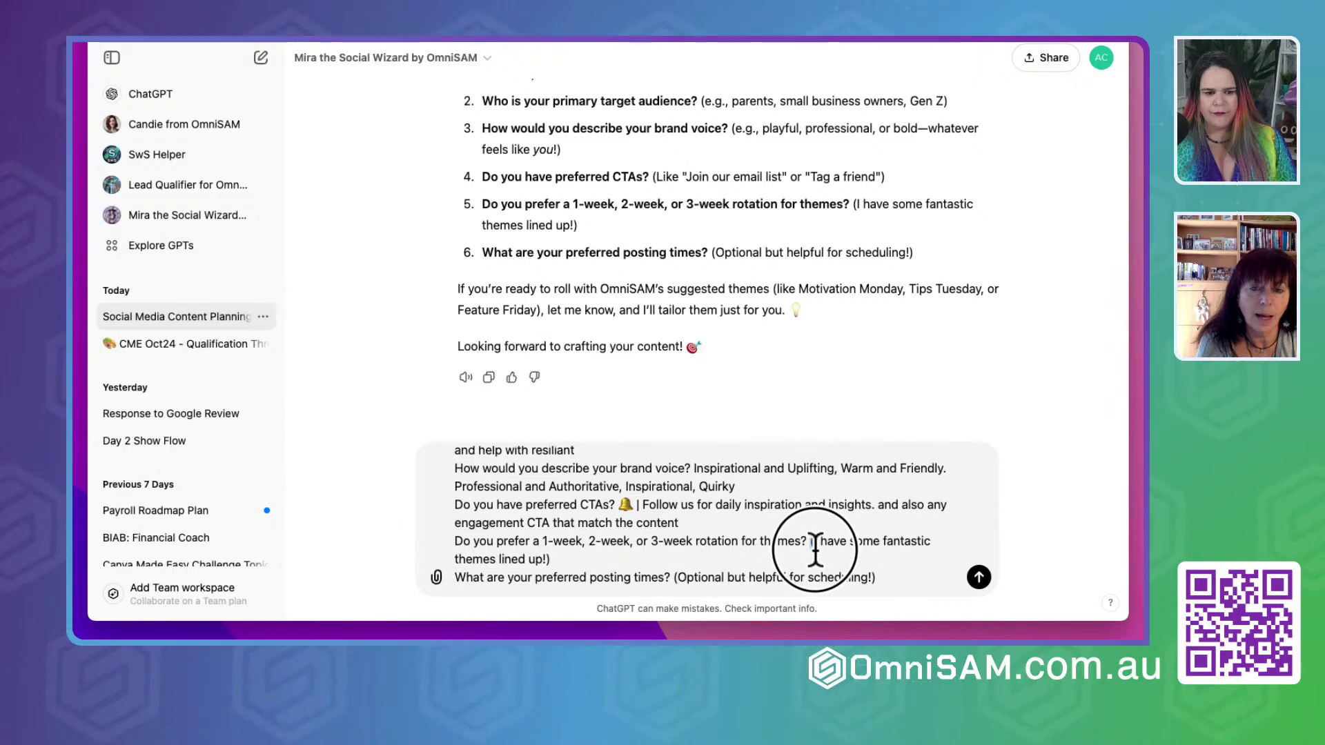
{"action": "left_click_drag", "start_coordinate": [809, 545], "coordinate": [818, 556]}
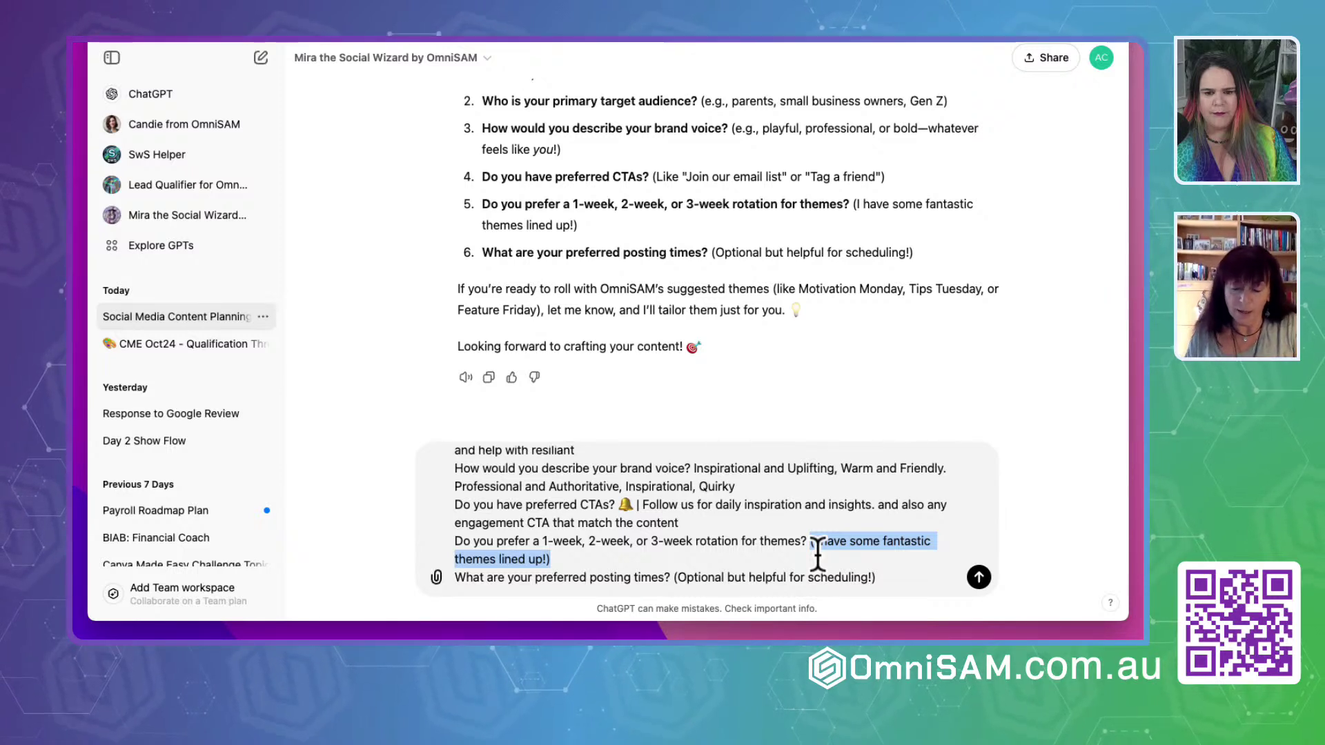
{"action": "key", "text": "BackSpace"}
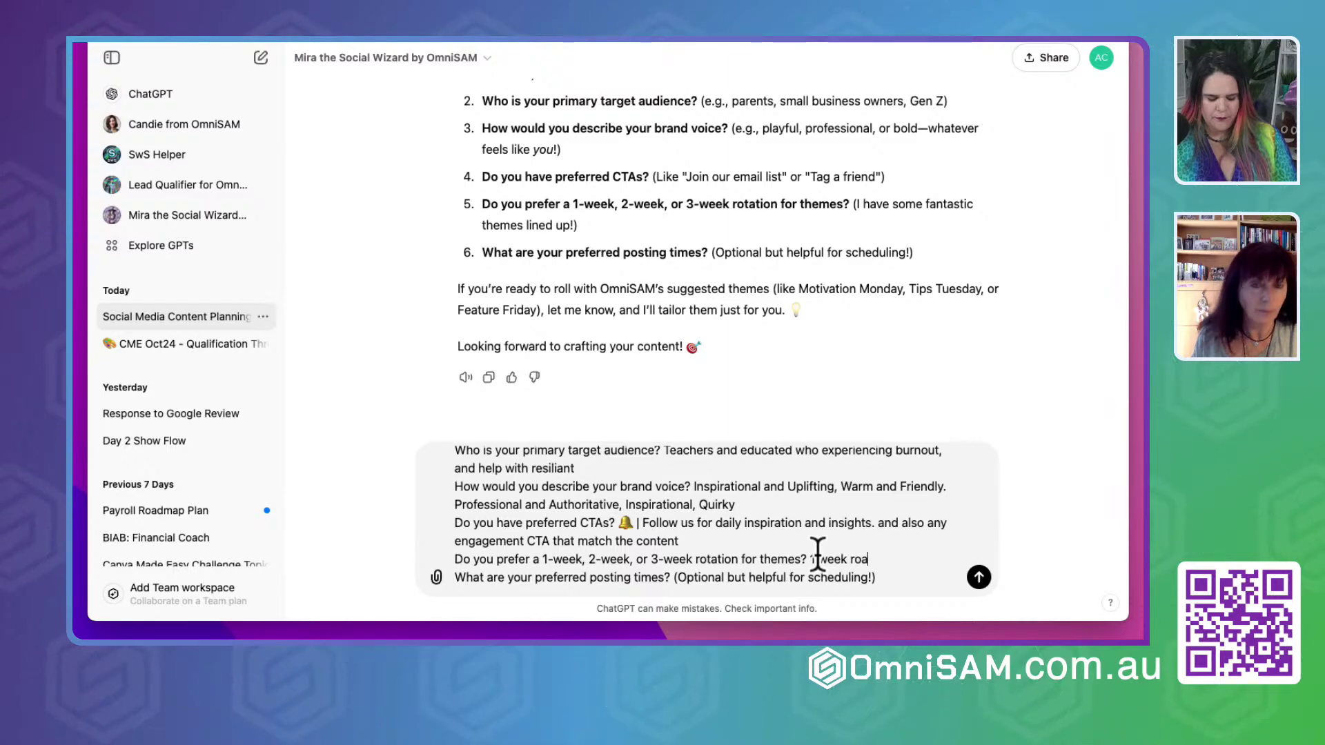
{"action": "type", "text": "n"}
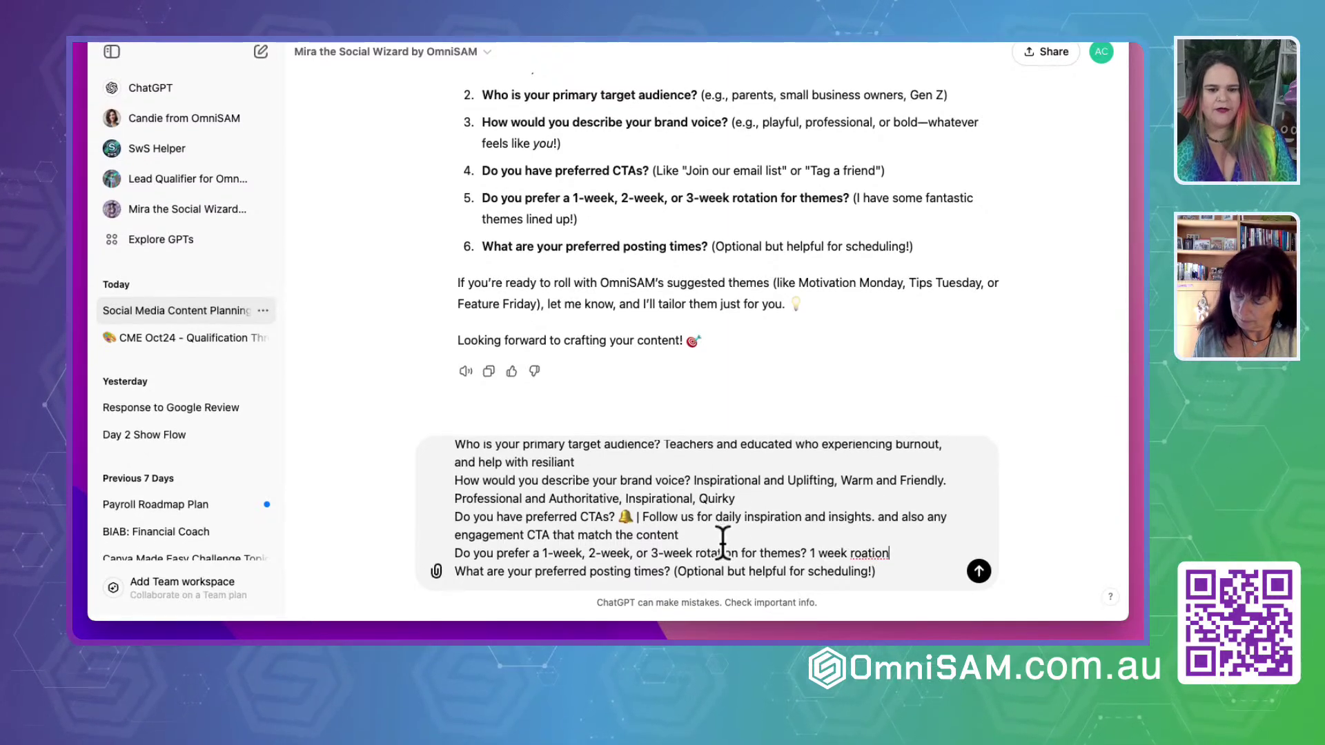
Replace the bracketed note after the preferred posting times question with "12pm" and send the completed answers to Mira
{"action": "left_click_drag", "start_coordinate": [674, 578], "coordinate": [925, 582]}
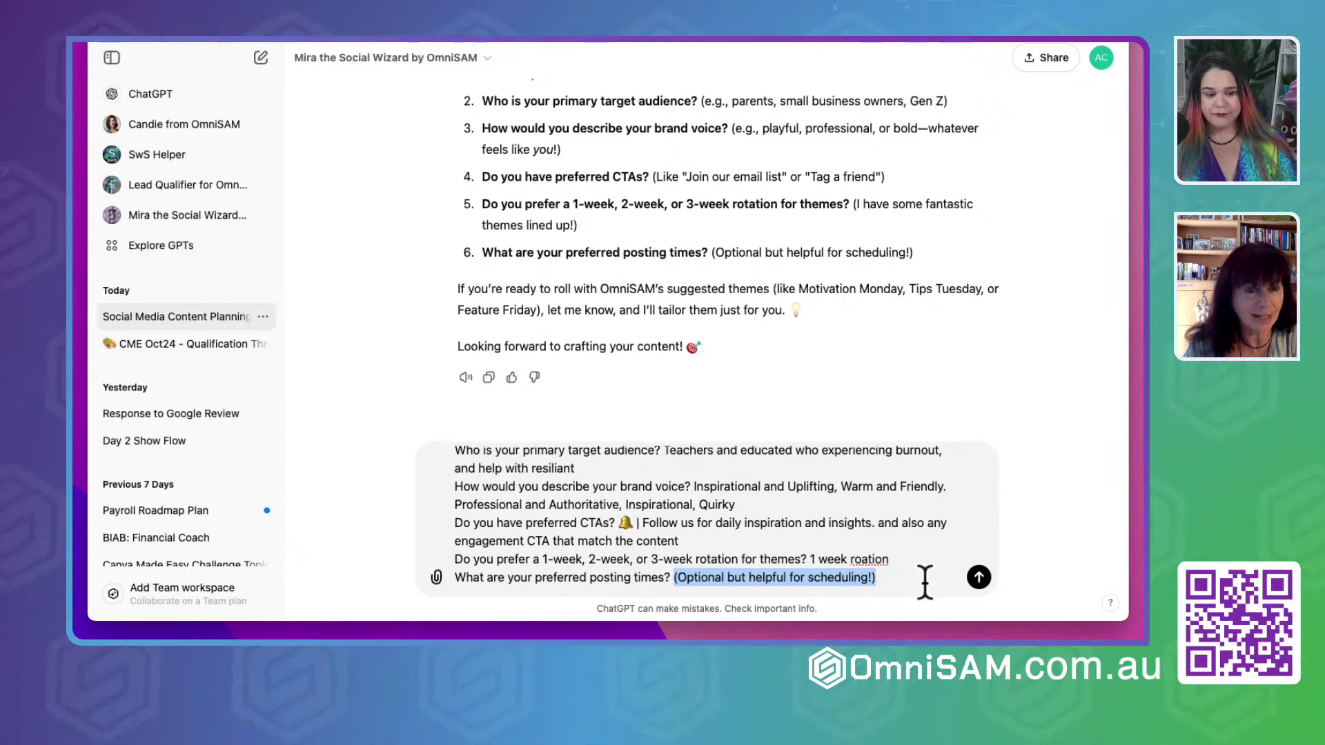
{"action": "type", "text": "9am"}
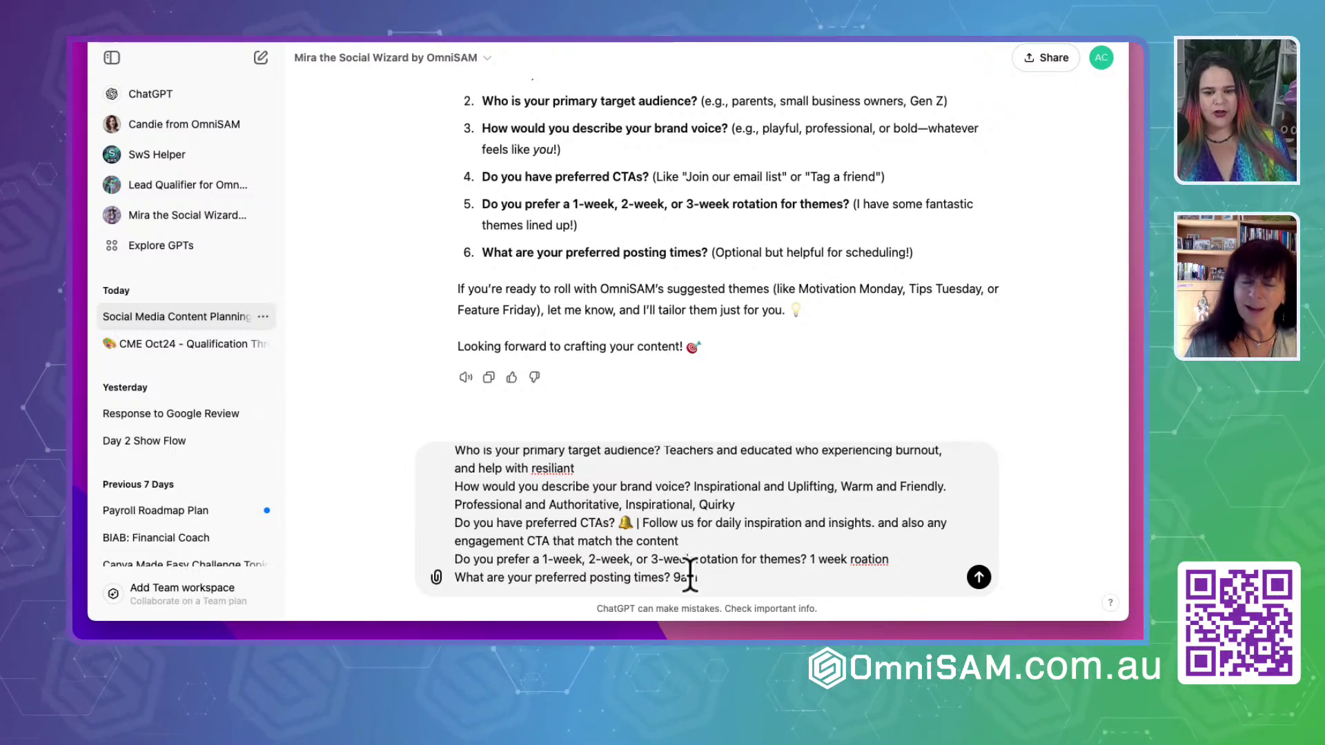
{"action": "key", "text": "Left"}
{"action": "key", "text": "Left"}
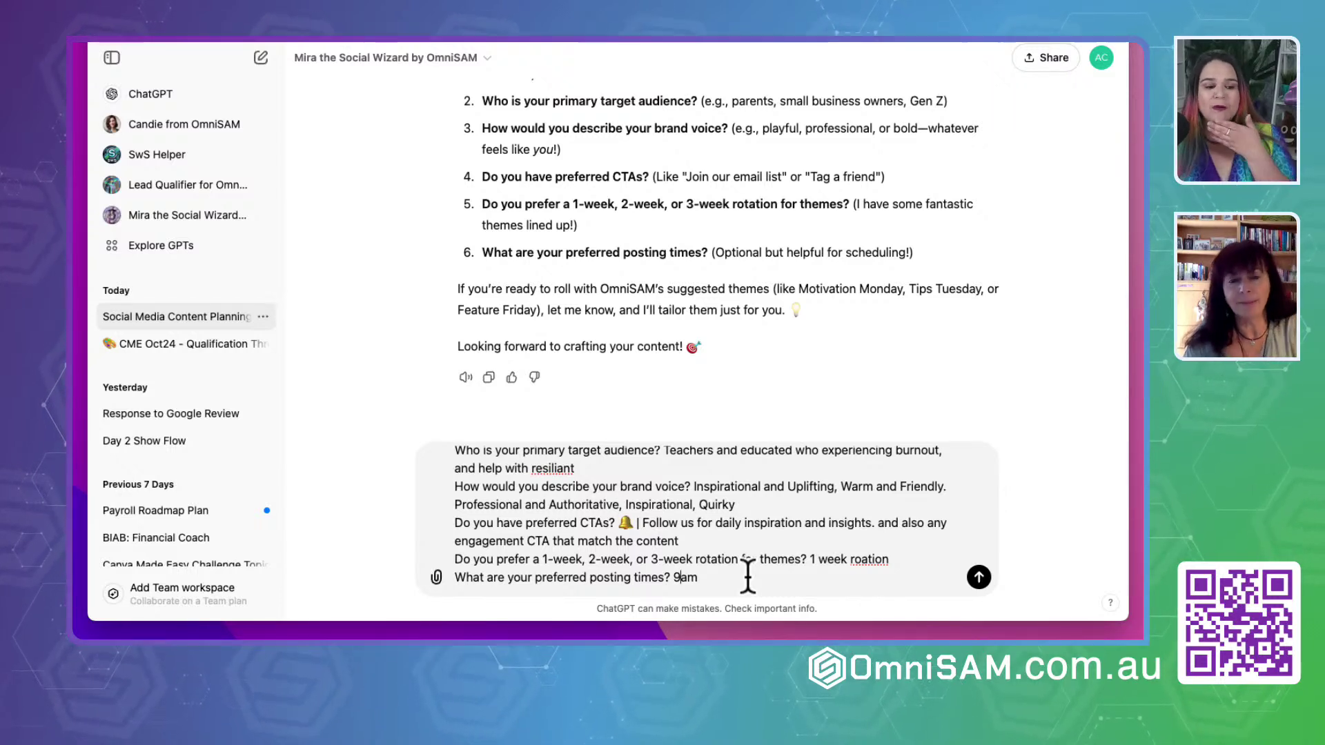
{"action": "key", "text": "BackSpace"}
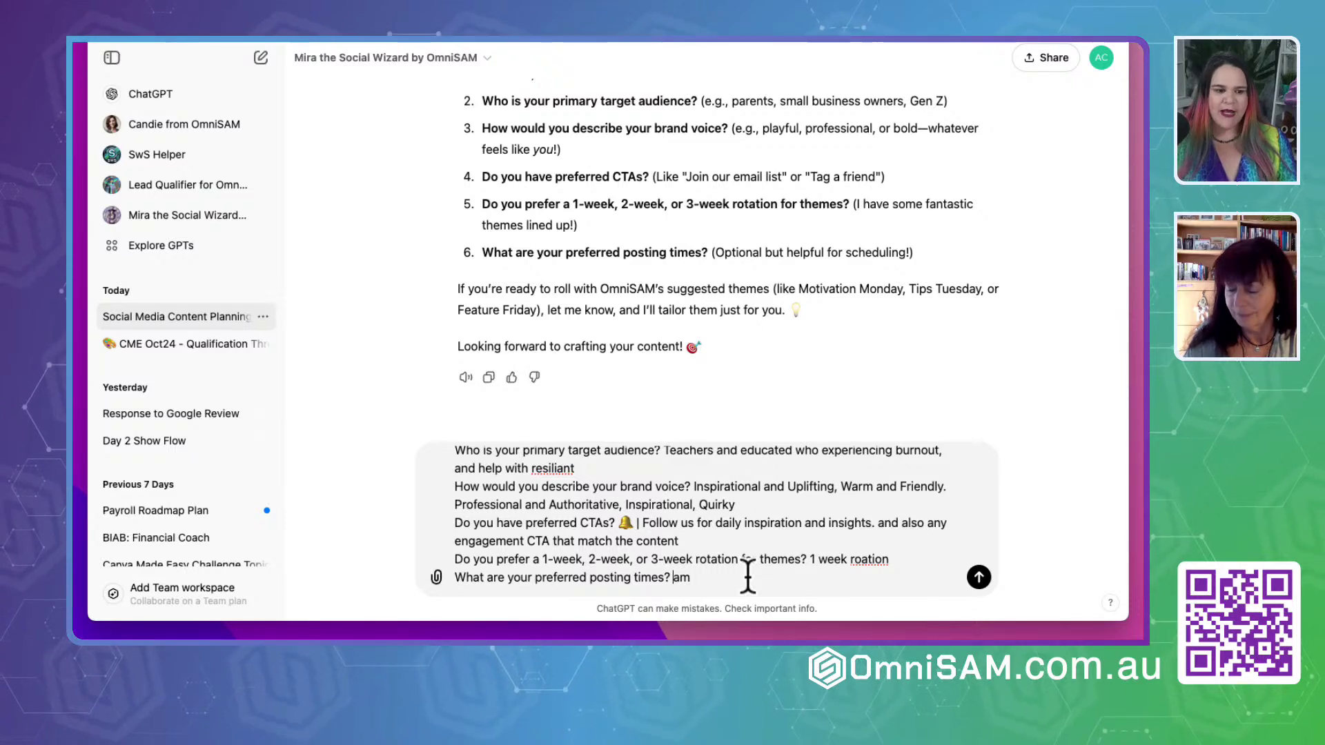
{"action": "type", "text": "12p"}
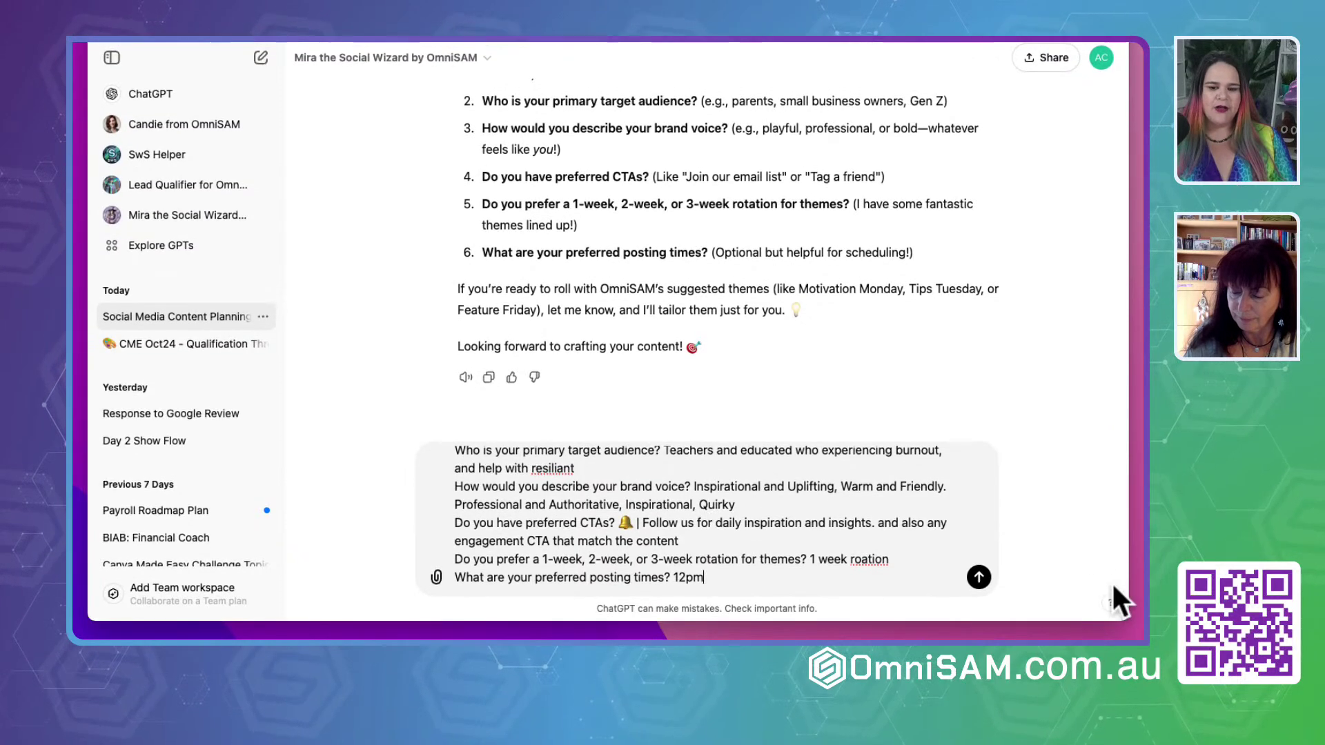
{"action": "left_click", "coordinate": [978, 577]}
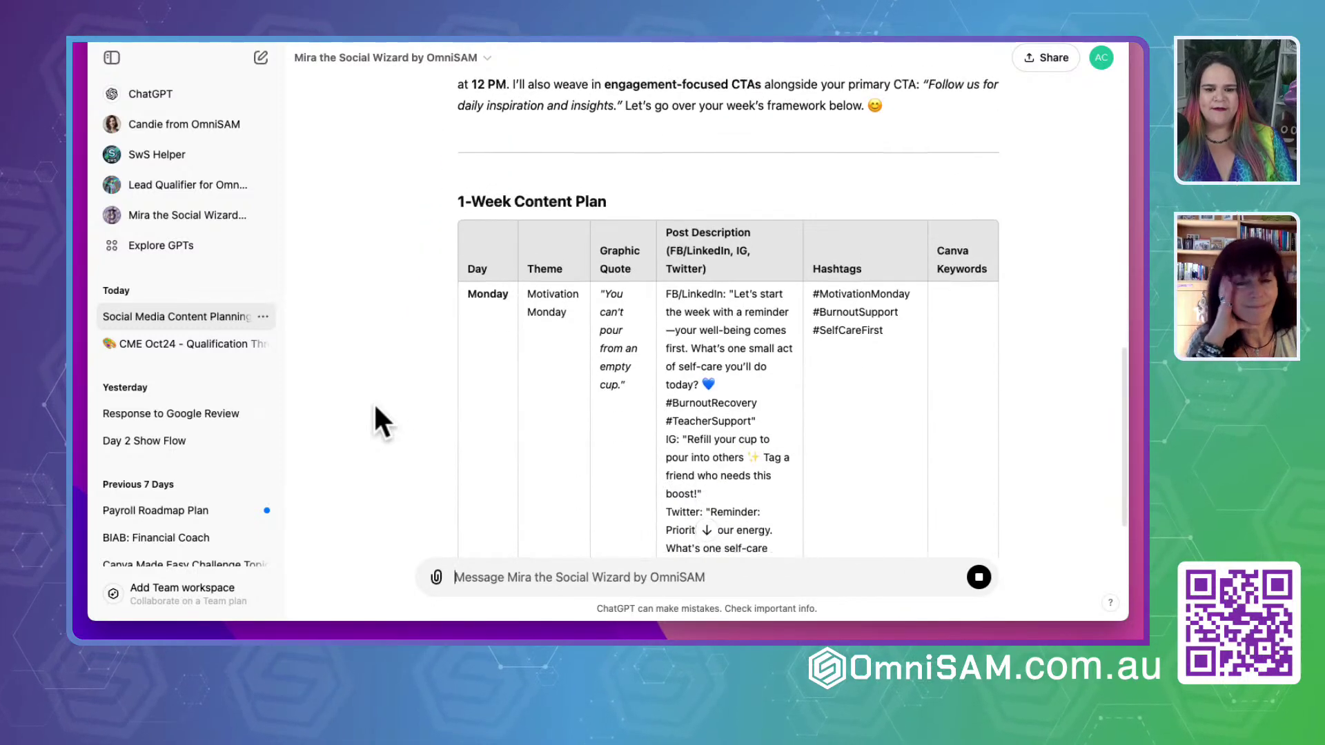
Check the themes in the 1-Week Content Plan, and begin a reply with "The themes I have are" followed by "Monday Motivation" on its own line
{"action": "left_click", "coordinate": [535, 287]}
{"action": "left_click_drag", "start_coordinate": [536, 287], "coordinate": [579, 407]}
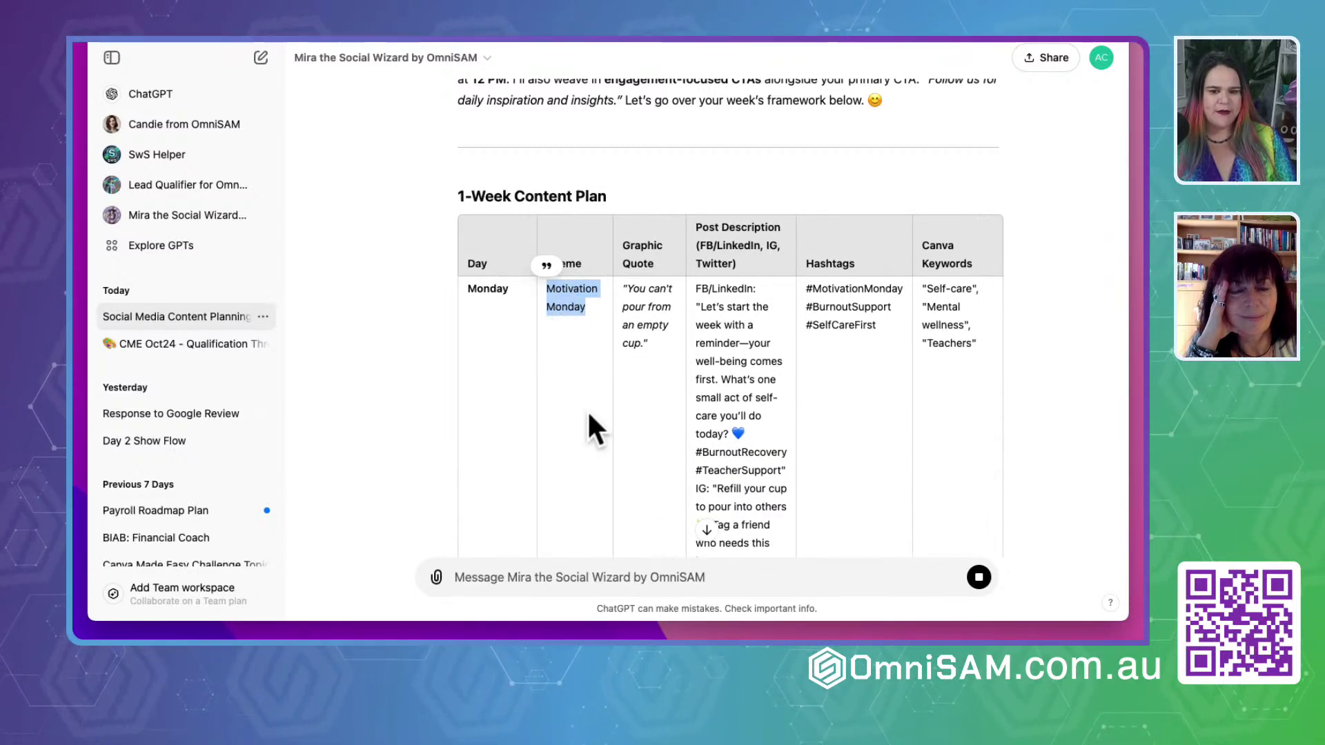
{"action": "scroll", "coordinate": [589, 416], "scroll_direction": "down", "scroll_amount": 10}
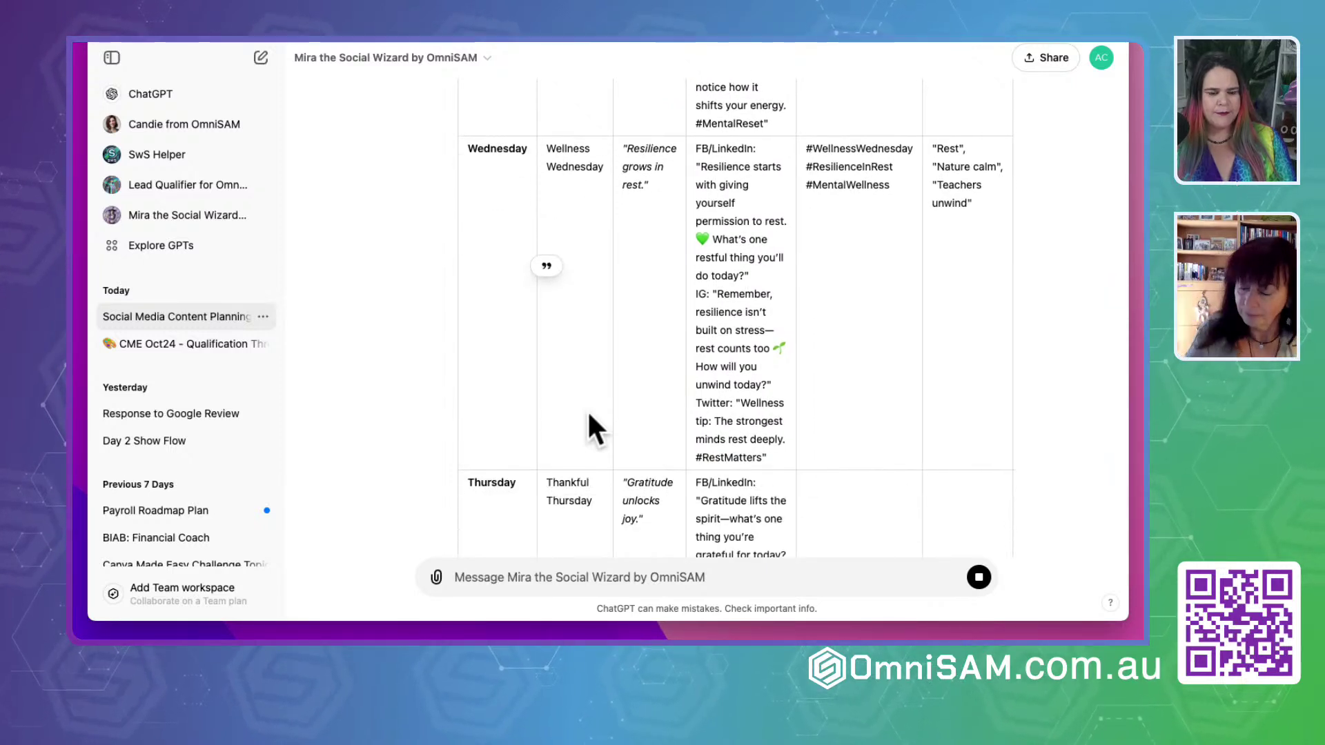
{"action": "left_click", "coordinate": [516, 577]}
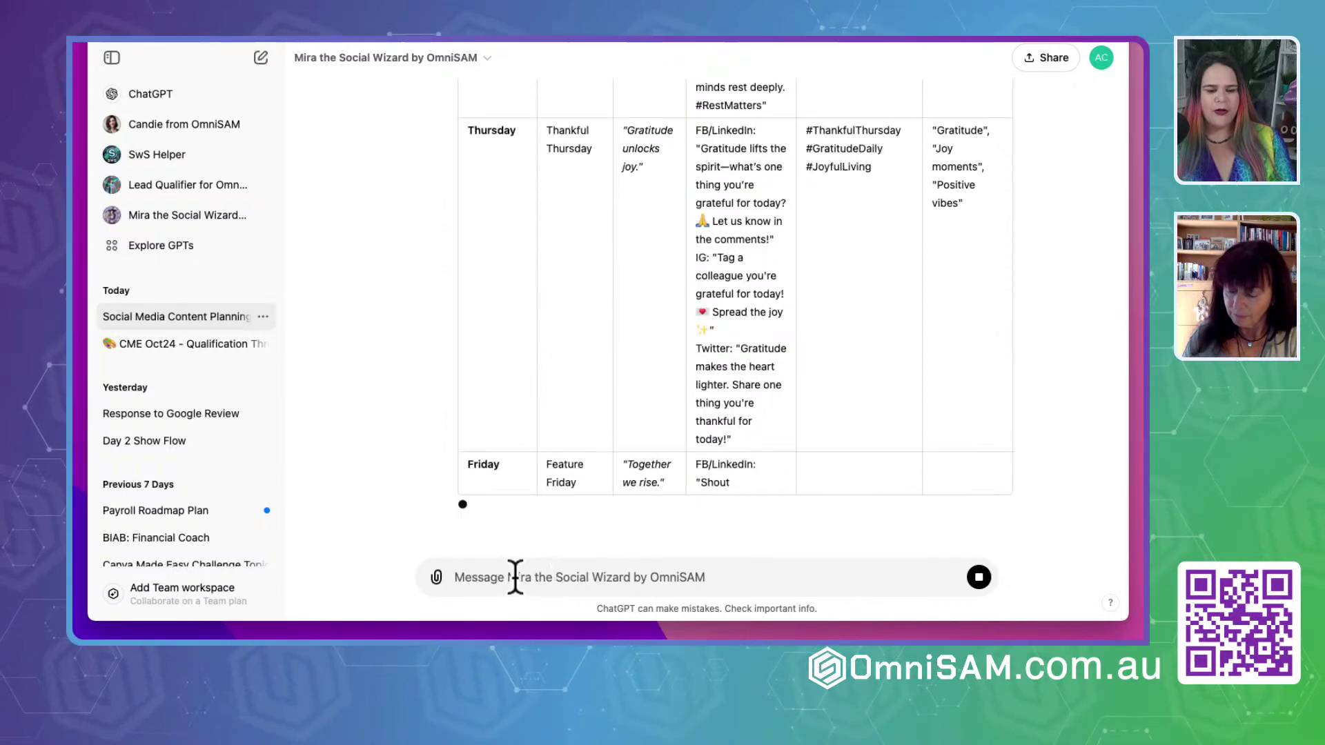
{"action": "type", "text": "The th"}
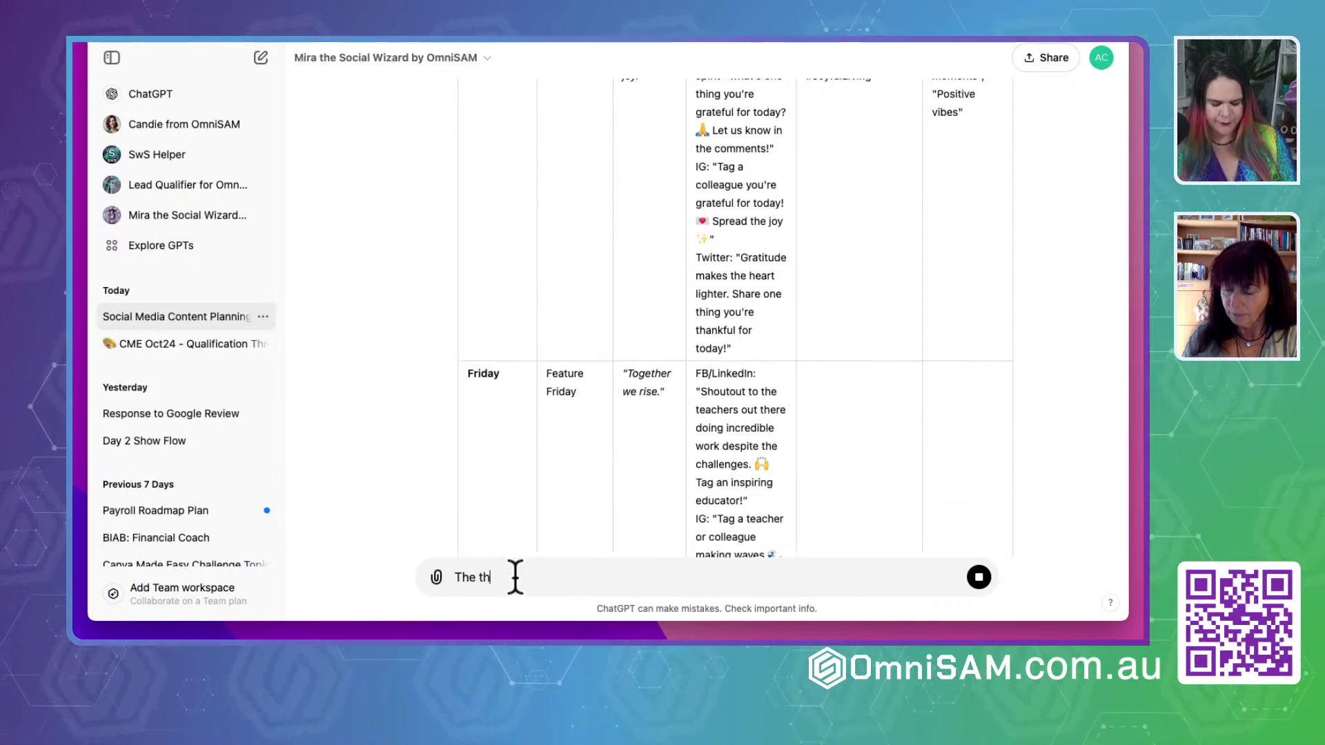
{"action": "type", "text": "emes I"}
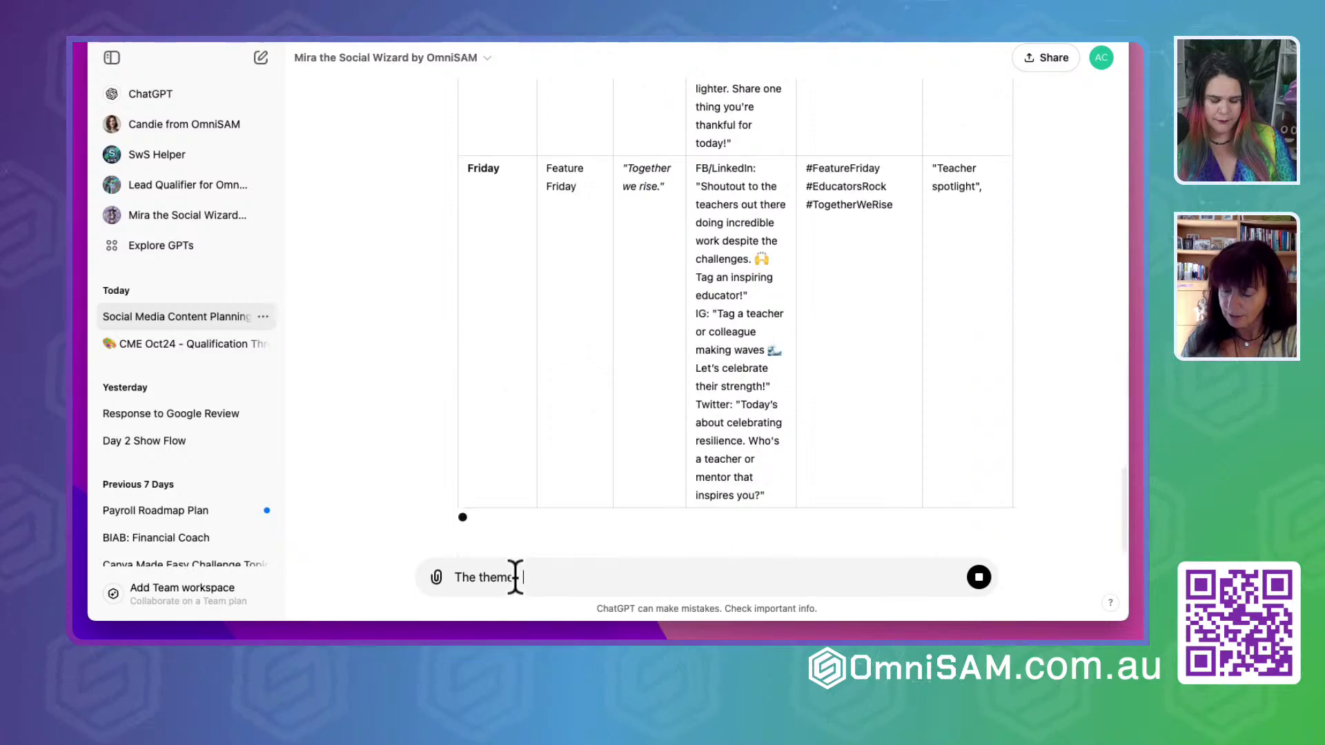
{"action": "type", "text": " have are"}
{"action": "key", "text": "shift+Return"}
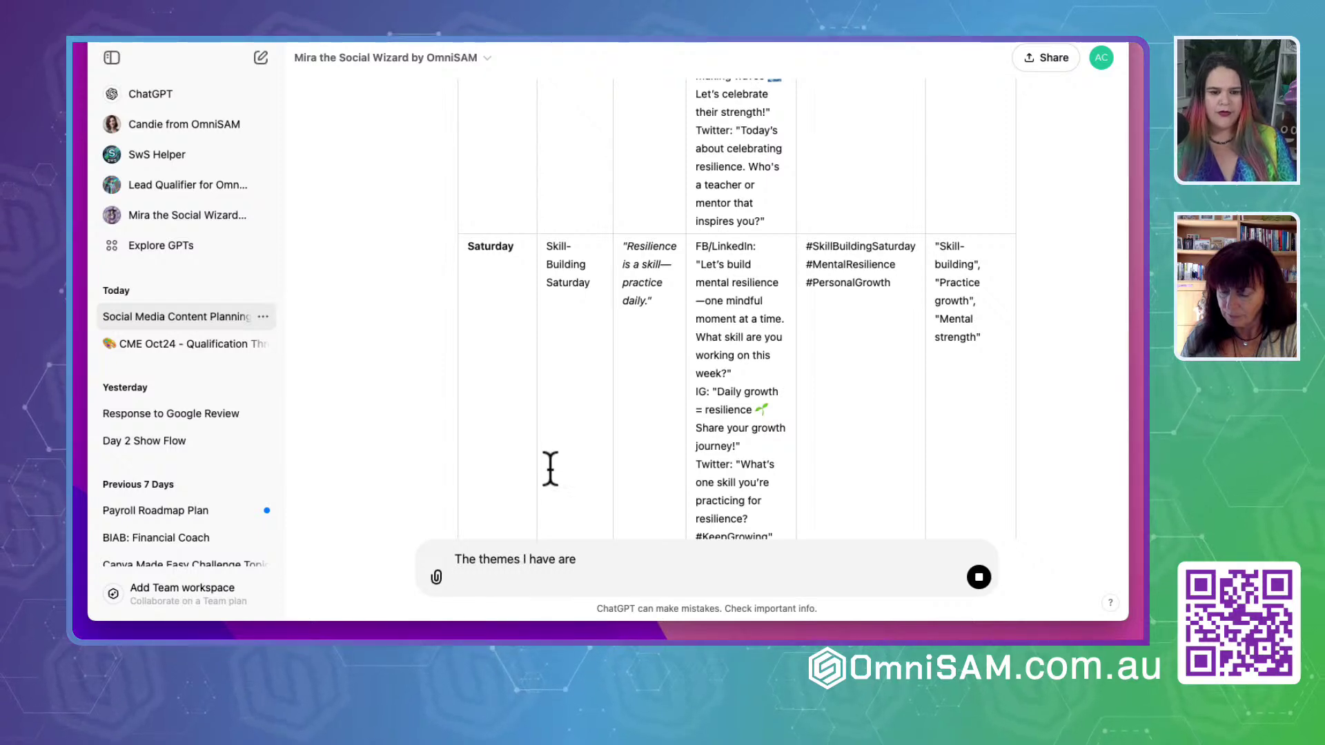
{"action": "type", "text": "Monday "}
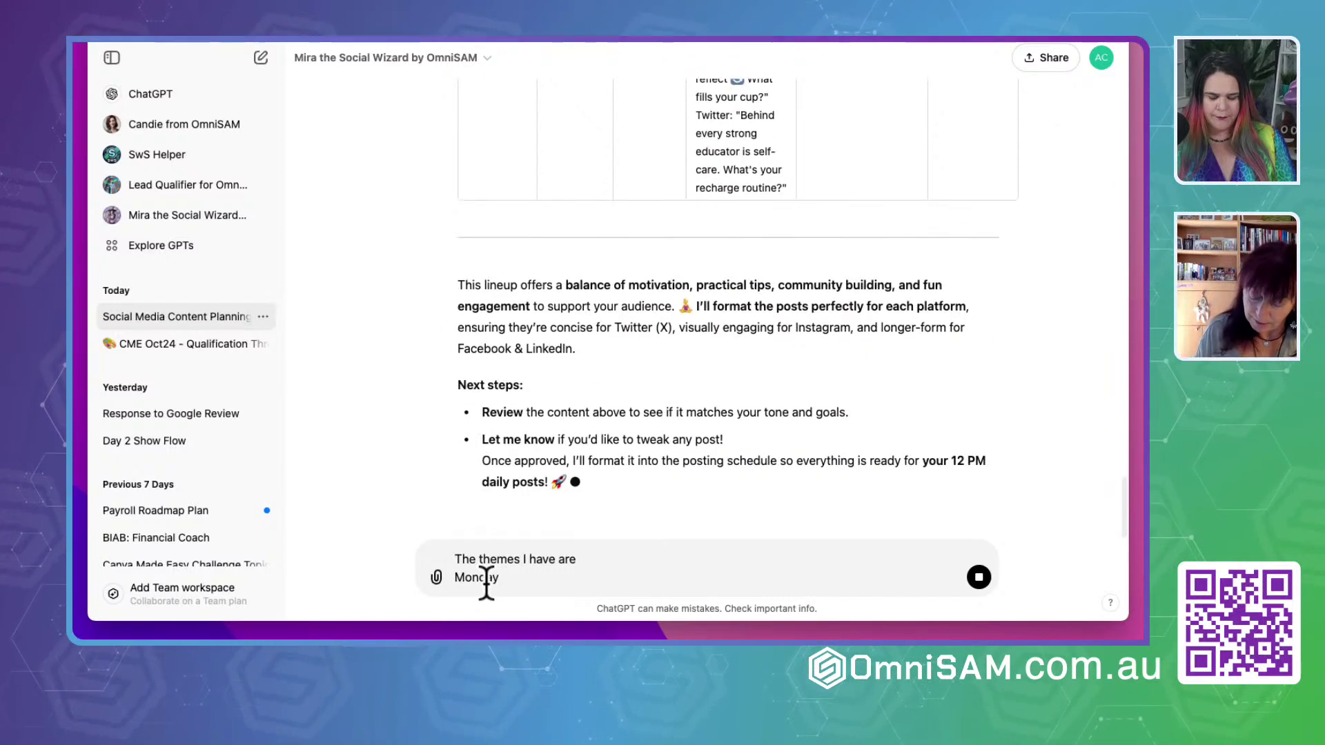
{"action": "type", "text": "Motivation"}
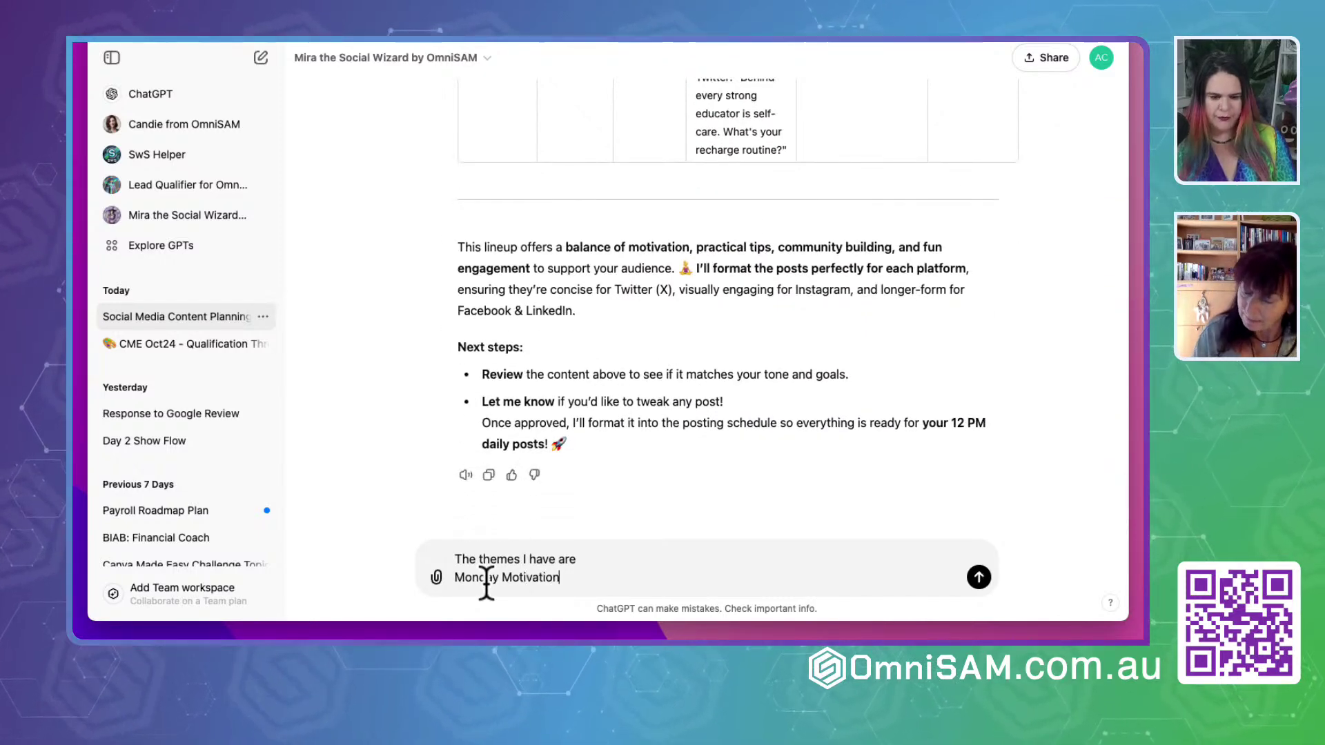
Add "Traction Tuesday" and "Wisdom Wednesday" on separate lines of the theme list in the message
{"action": "key", "text": "shift+Return"}
{"action": "type", "text": "Tuesday"}
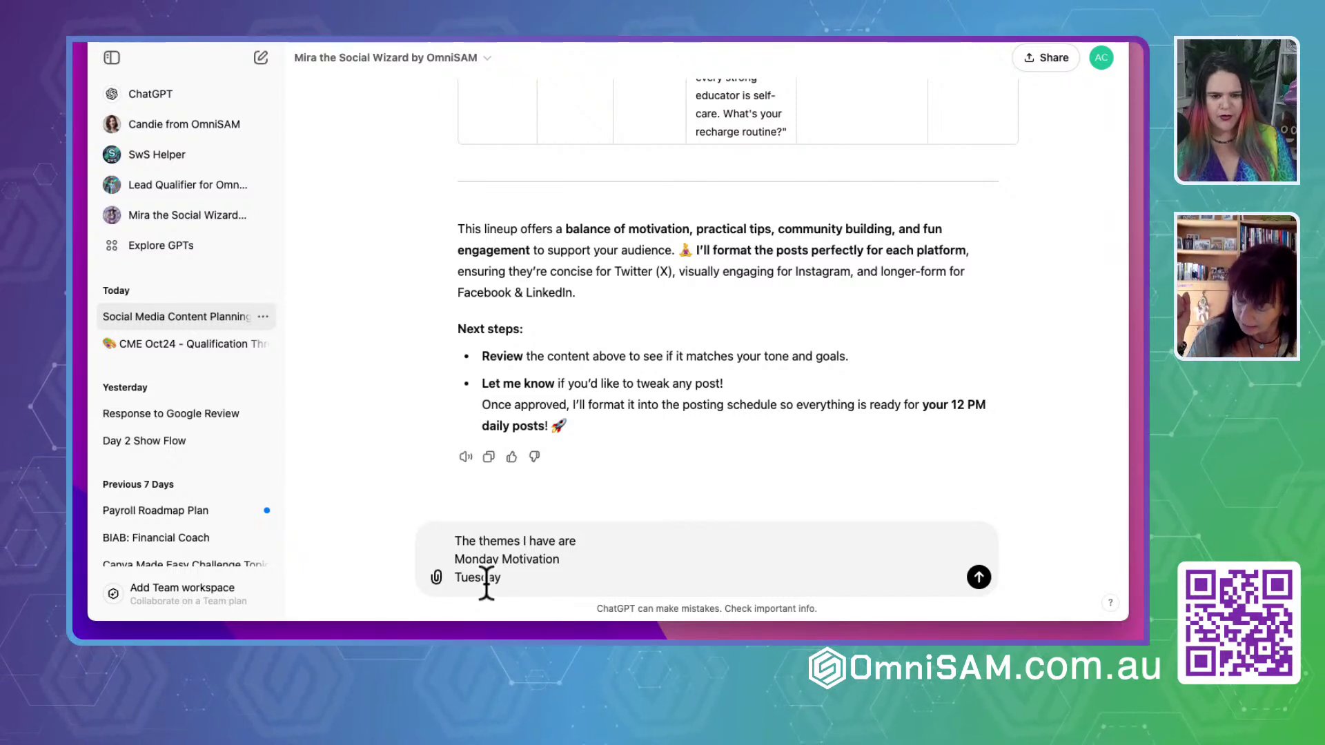
{"action": "type", "text": "Tra"}
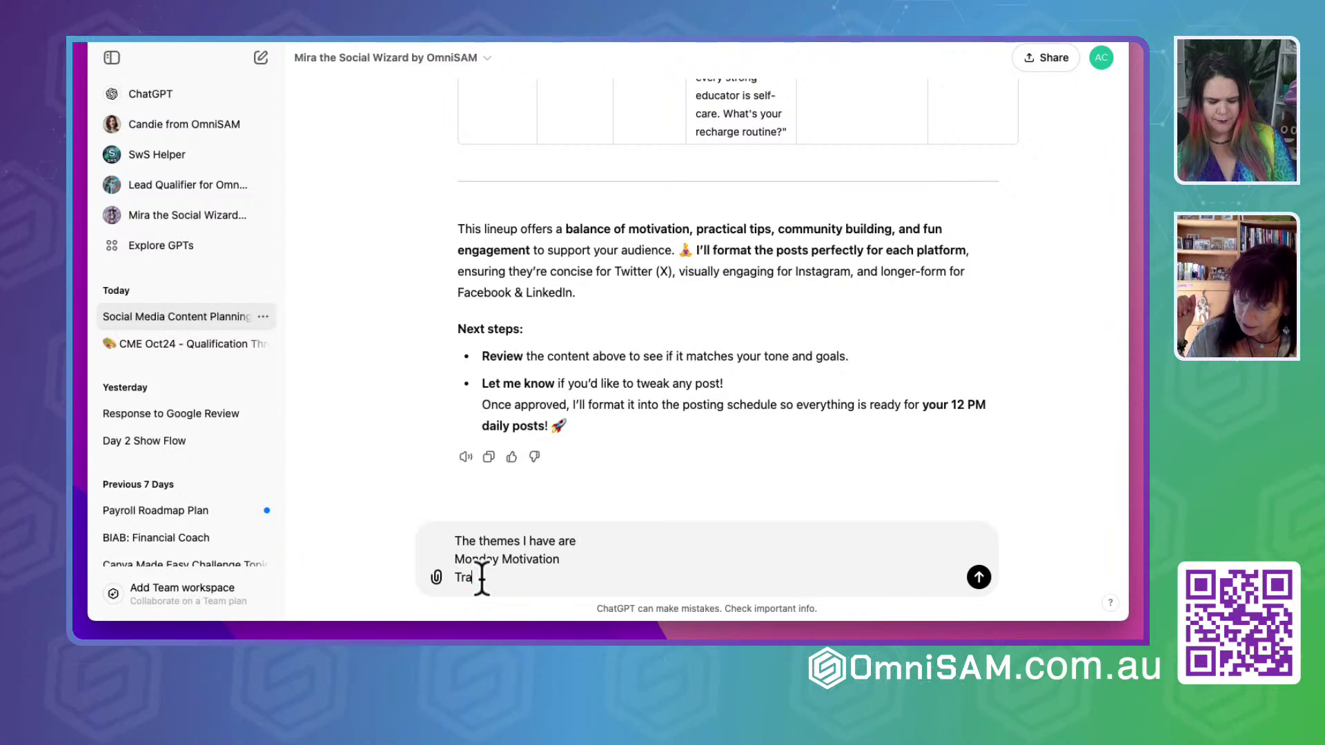
{"action": "type", "text": "ction Tuesday"}
{"action": "key", "text": "shift+Return"}
{"action": "type", "text": "Wisdom W"}
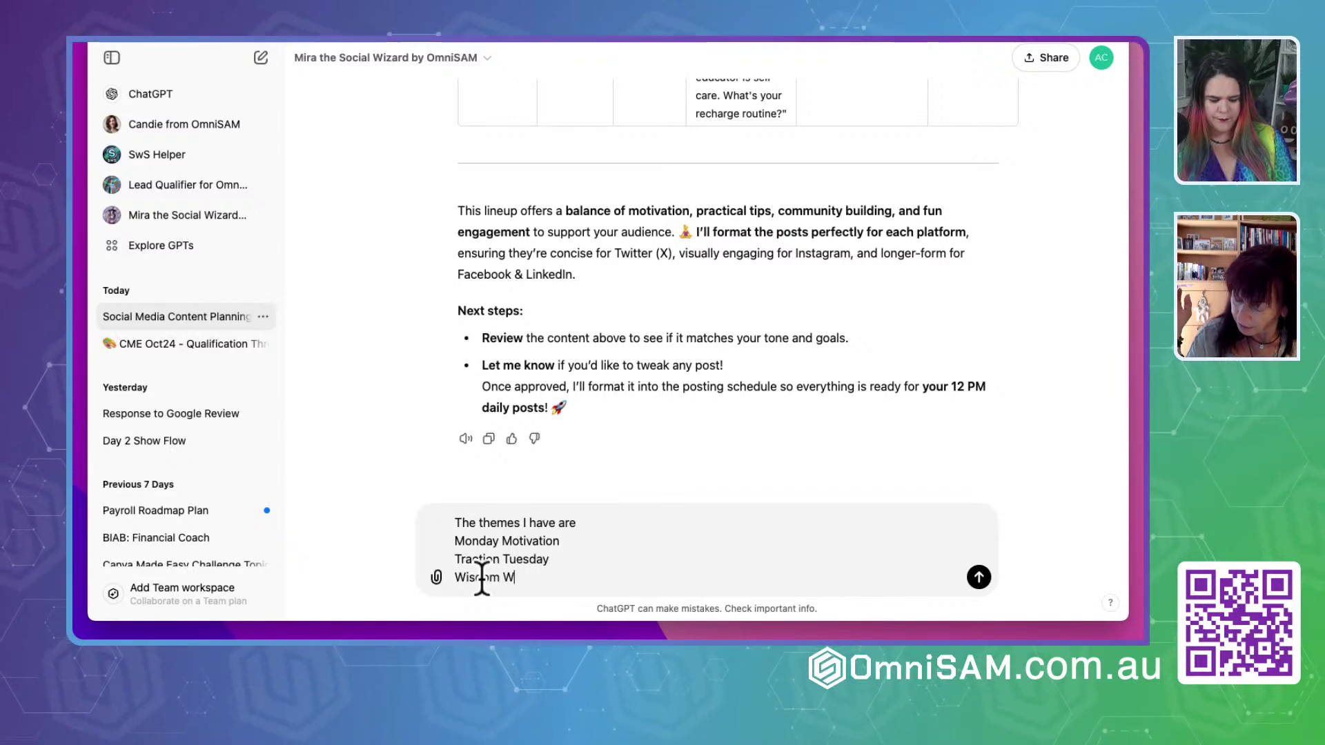
{"action": "type", "text": "ednesday"}
Continue the theme list with "Throwback Thurday" and "Fun Friday", each on a new line
{"action": "key", "text": "shift+Return"}
{"action": "type", "text": "Throwback T"}
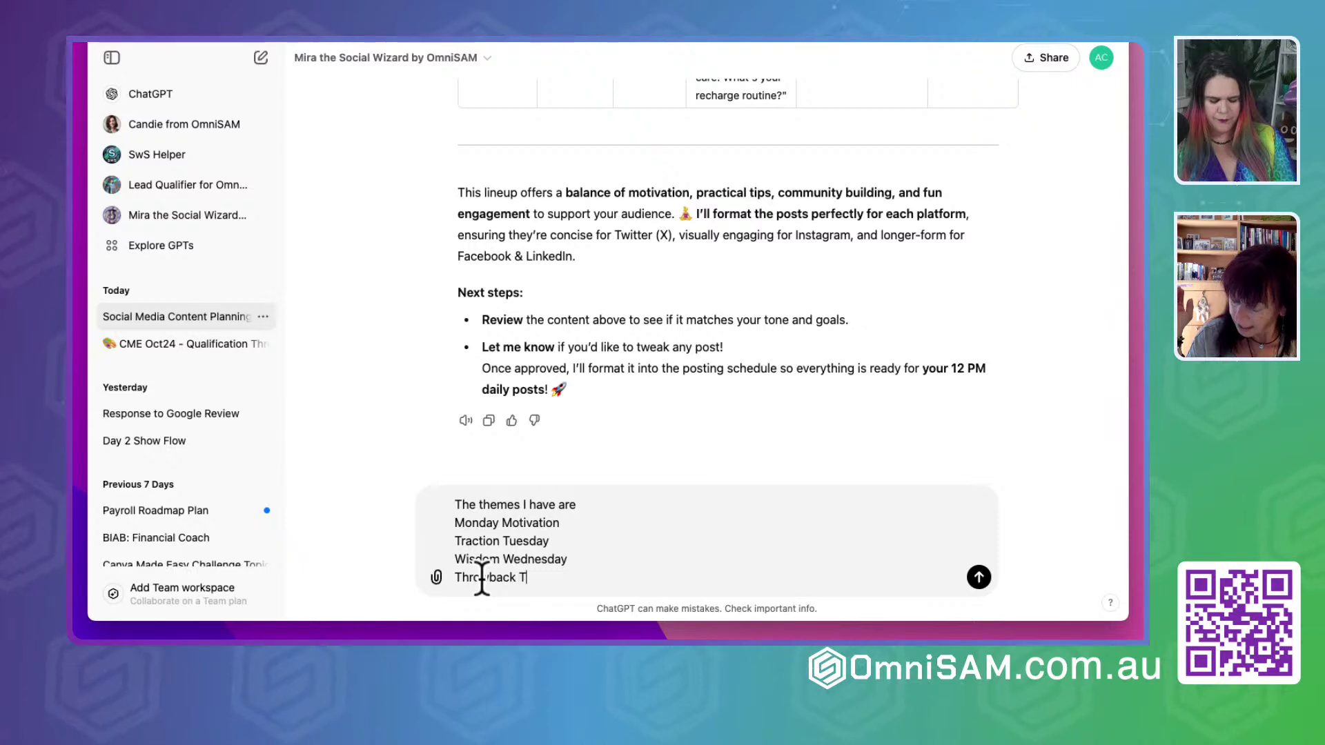
{"action": "type", "text": "hurday"}
{"action": "key", "text": "shift+Return"}
{"action": "type", "text": "Fun Friday"}
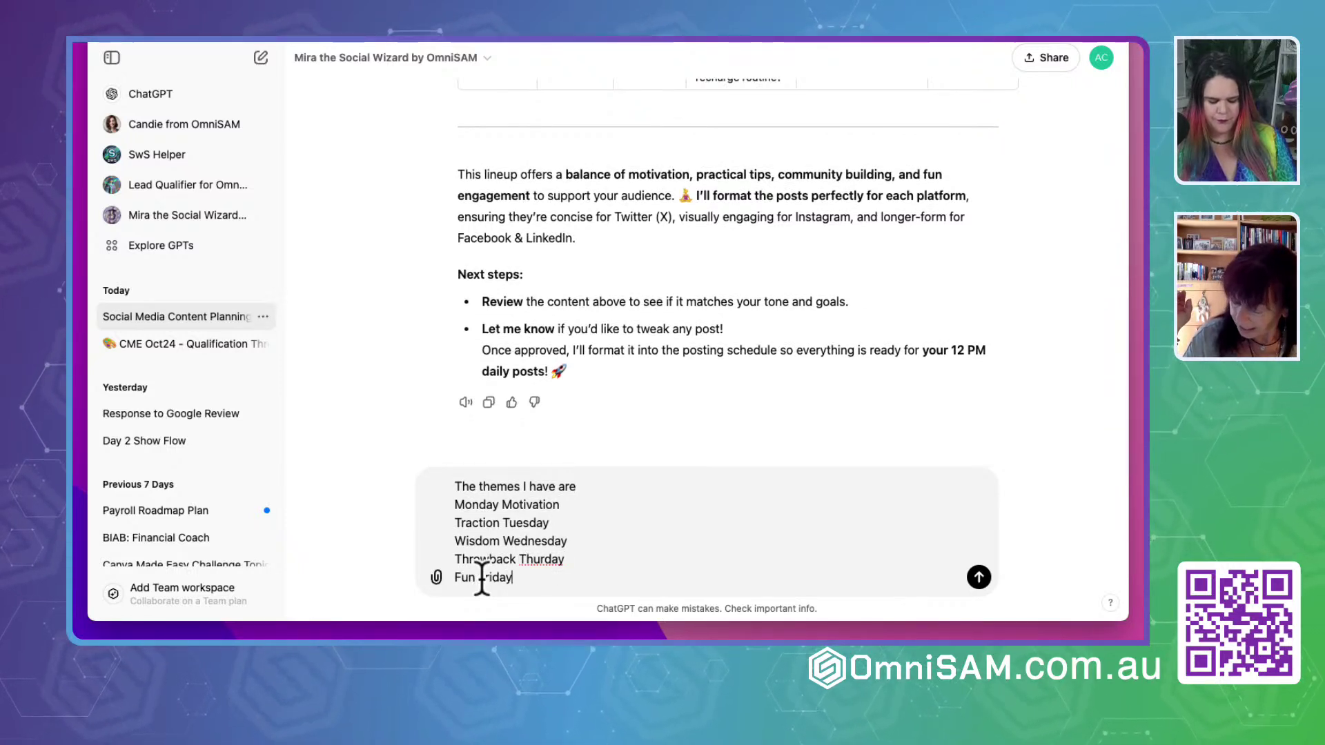
Complete the weekly theme list with "Stress Free Saturday" and "Self check Sunday" on separate lines
{"action": "key", "text": "shift+Return"}
{"action": "type", "text": "Stress Free Satur"}
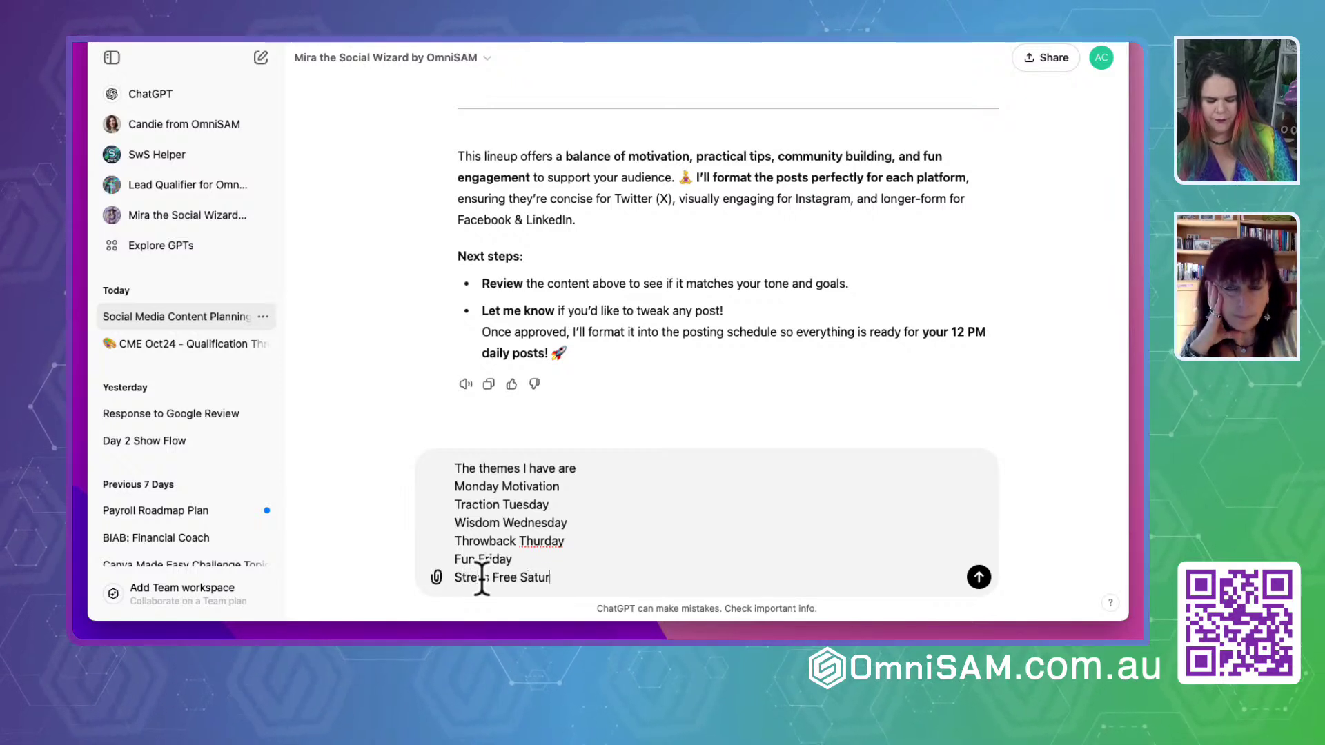
{"action": "type", "text": "day"}
{"action": "key", "text": "shift+Return"}
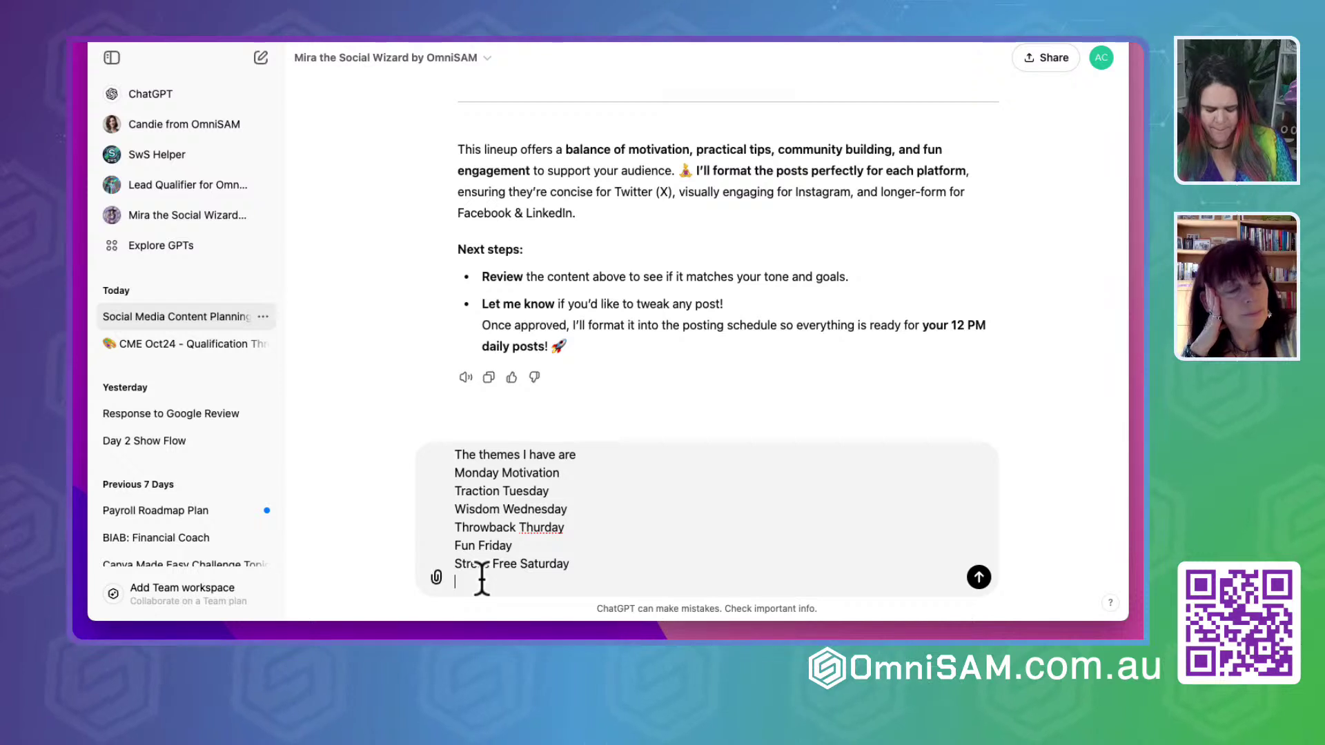
{"action": "type", "text": "Self check Sunday"}
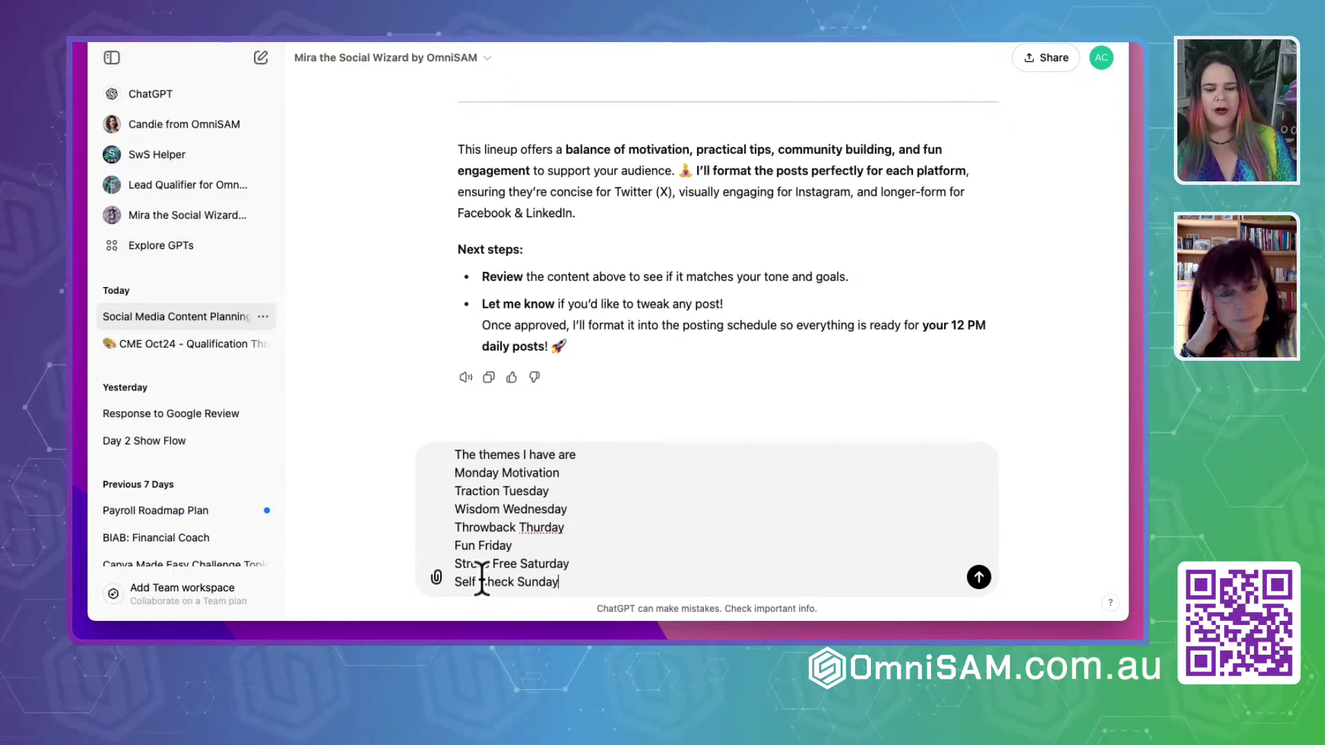
Send the weekly theme list, and check Monday's day, theme and graphic quote in the resulting 1-Week Social Media Content Plan
{"action": "key", "text": "Return"}
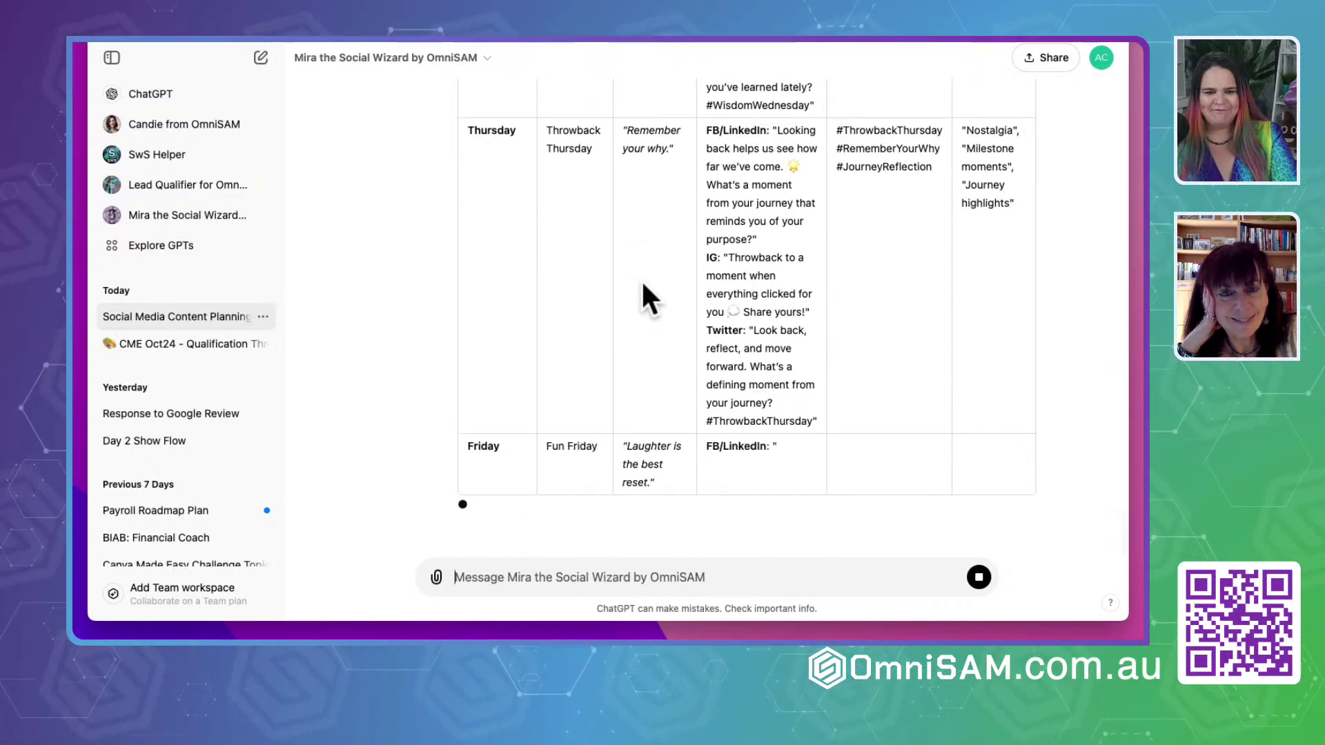
{"action": "scroll", "coordinate": [644, 284], "scroll_direction": "up", "scroll_amount": 10}
{"action": "scroll", "coordinate": [640, 279], "scroll_direction": "up", "scroll_amount": 5}
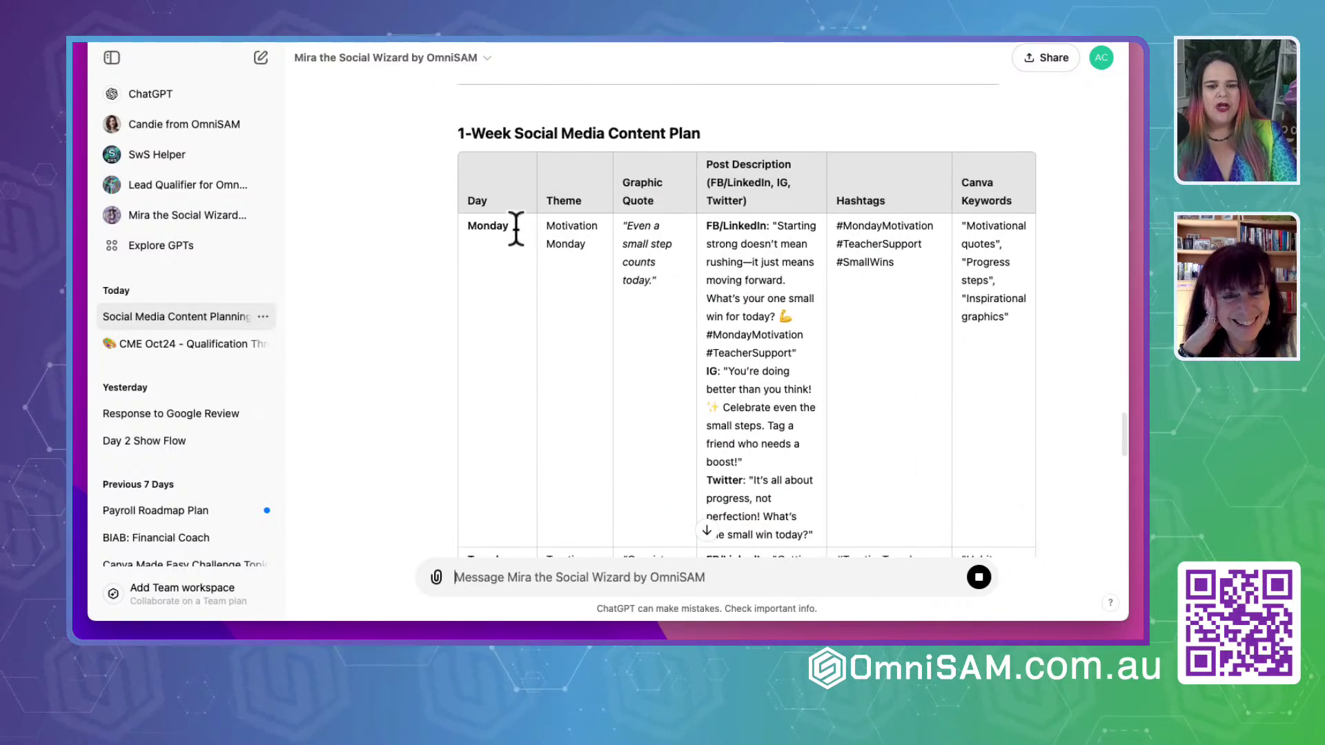
{"action": "left_click_drag", "start_coordinate": [469, 202], "coordinate": [503, 199]}
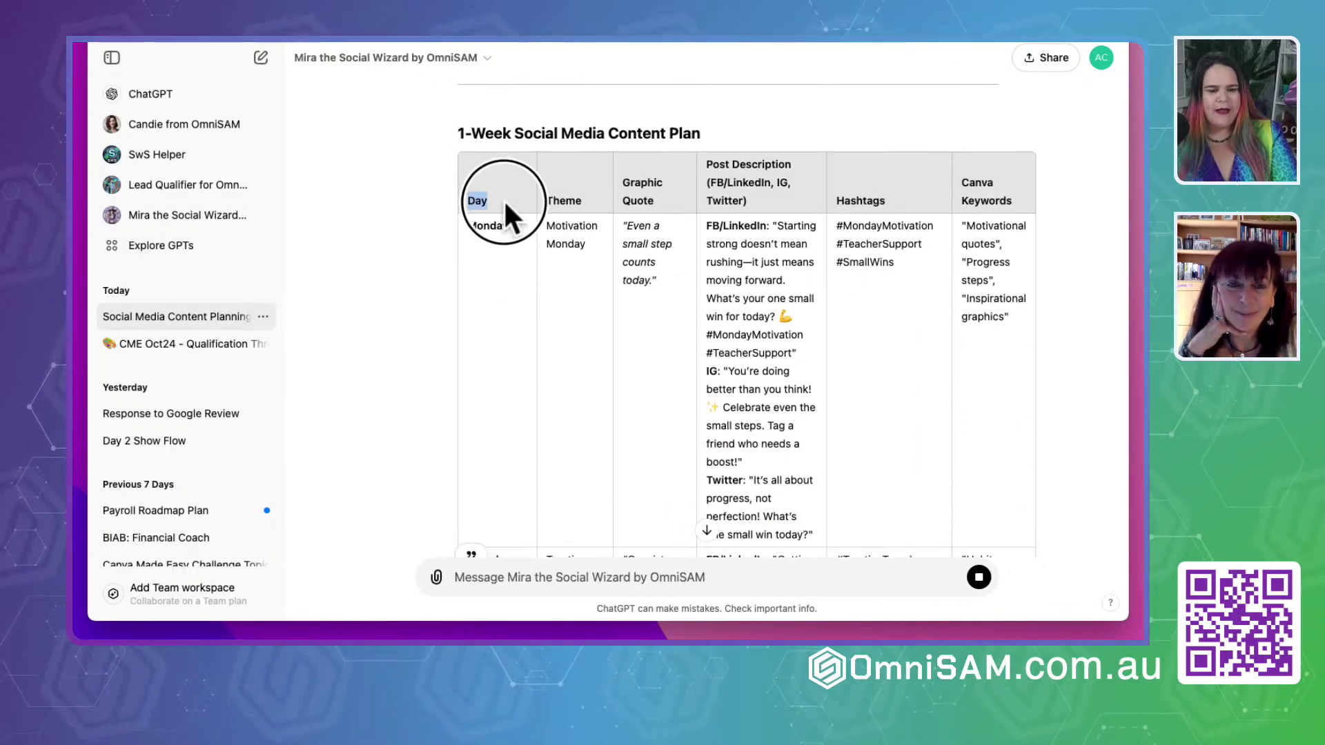
{"action": "left_click", "coordinate": [484, 237]}
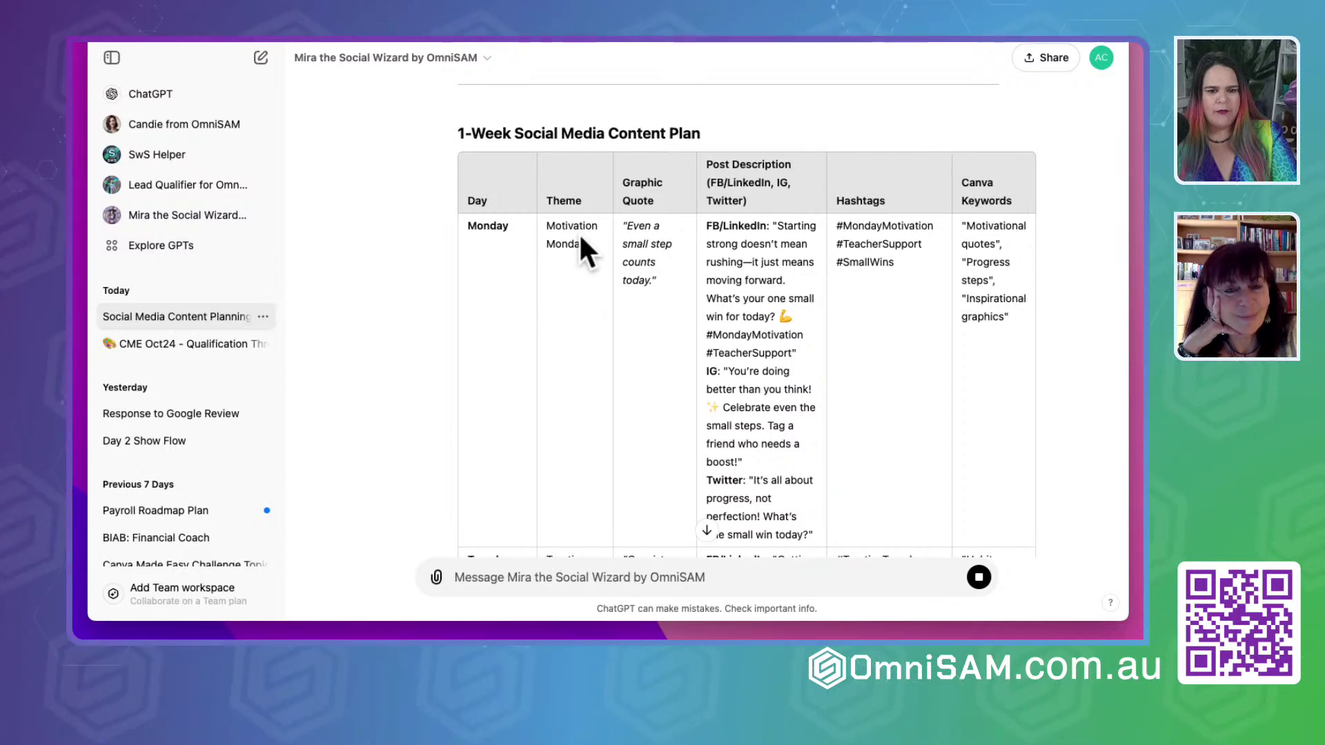
{"action": "left_click_drag", "start_coordinate": [625, 183], "coordinate": [673, 197]}
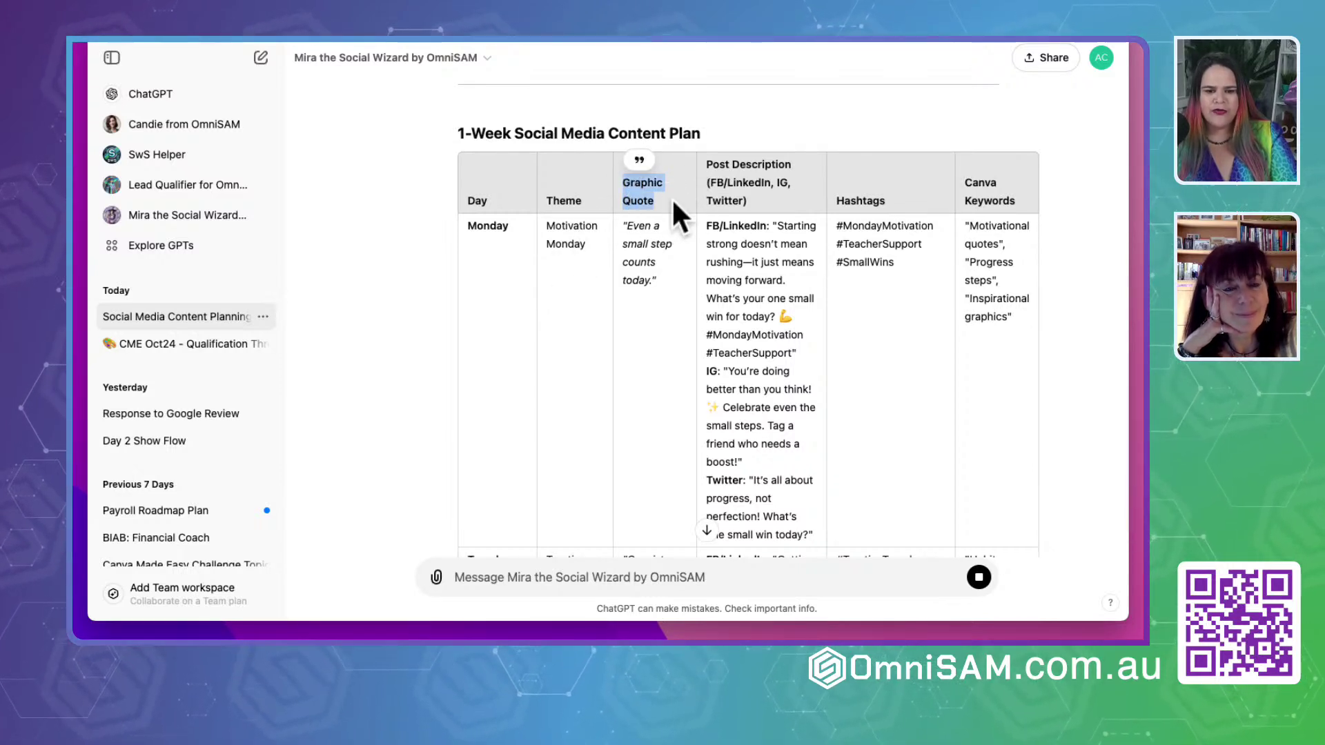
{"action": "left_click_drag", "start_coordinate": [660, 282], "coordinate": [625, 222]}
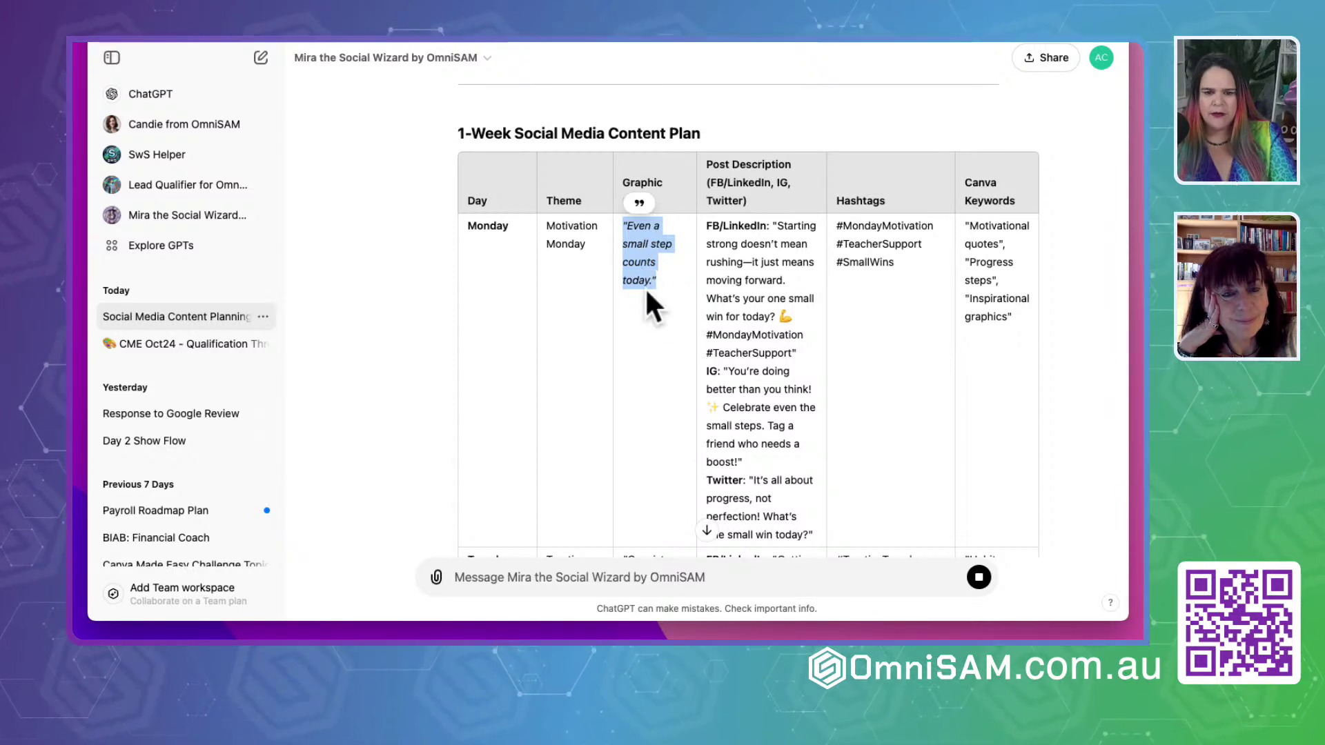
Examine Monday's post descriptions for Facebook/LinkedIn, Instagram and Twitter, along with its hashtags and Canva keywords
{"action": "scroll", "coordinate": [756, 265], "scroll_direction": "down", "scroll_amount": 2}
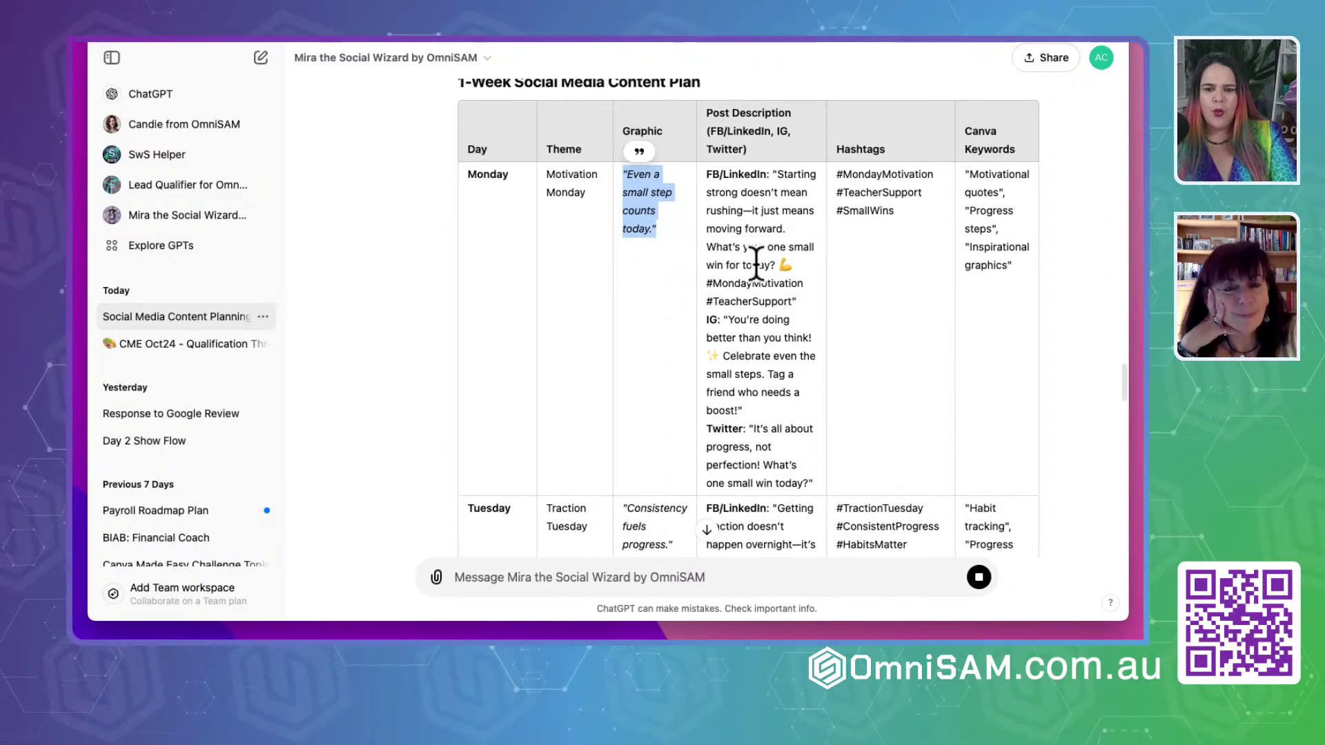
{"action": "left_click_drag", "start_coordinate": [700, 106], "coordinate": [778, 413]}
{"action": "left_click", "coordinate": [778, 408]}
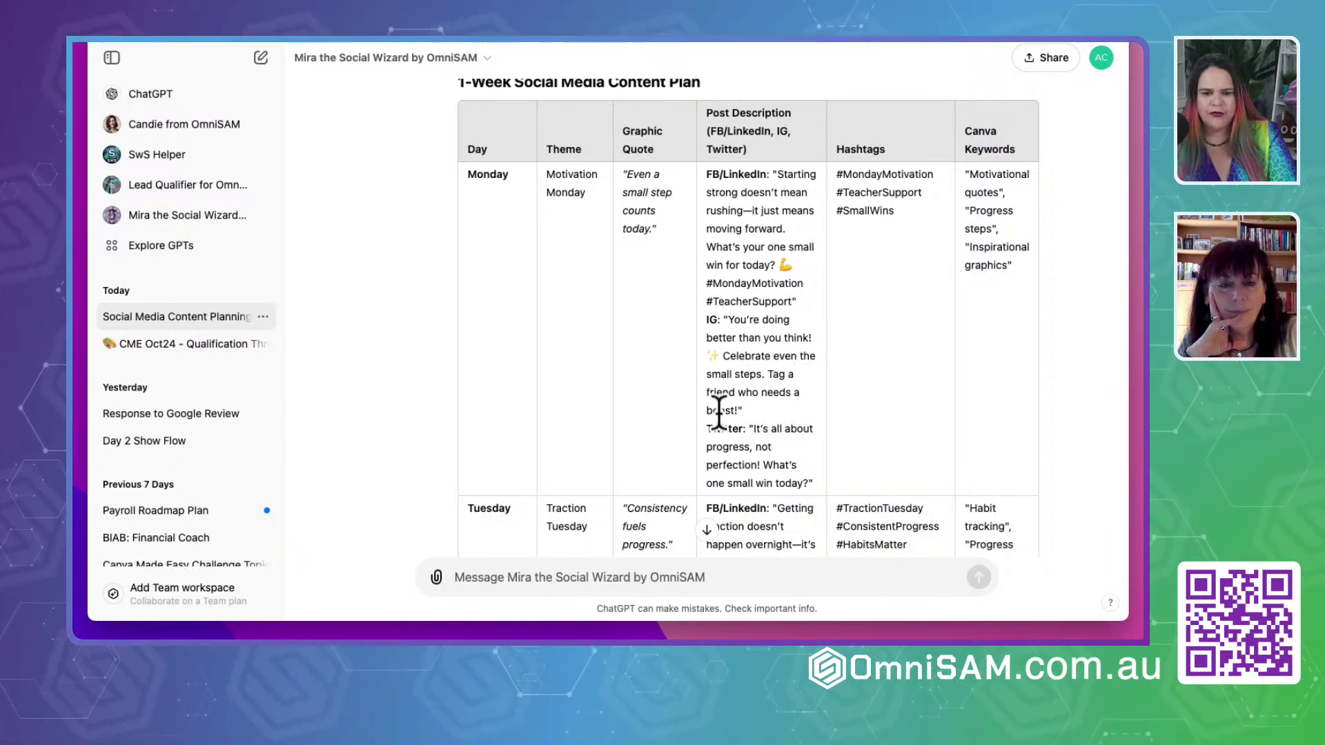
{"action": "scroll", "coordinate": [721, 407], "scroll_direction": "down", "scroll_amount": 1}
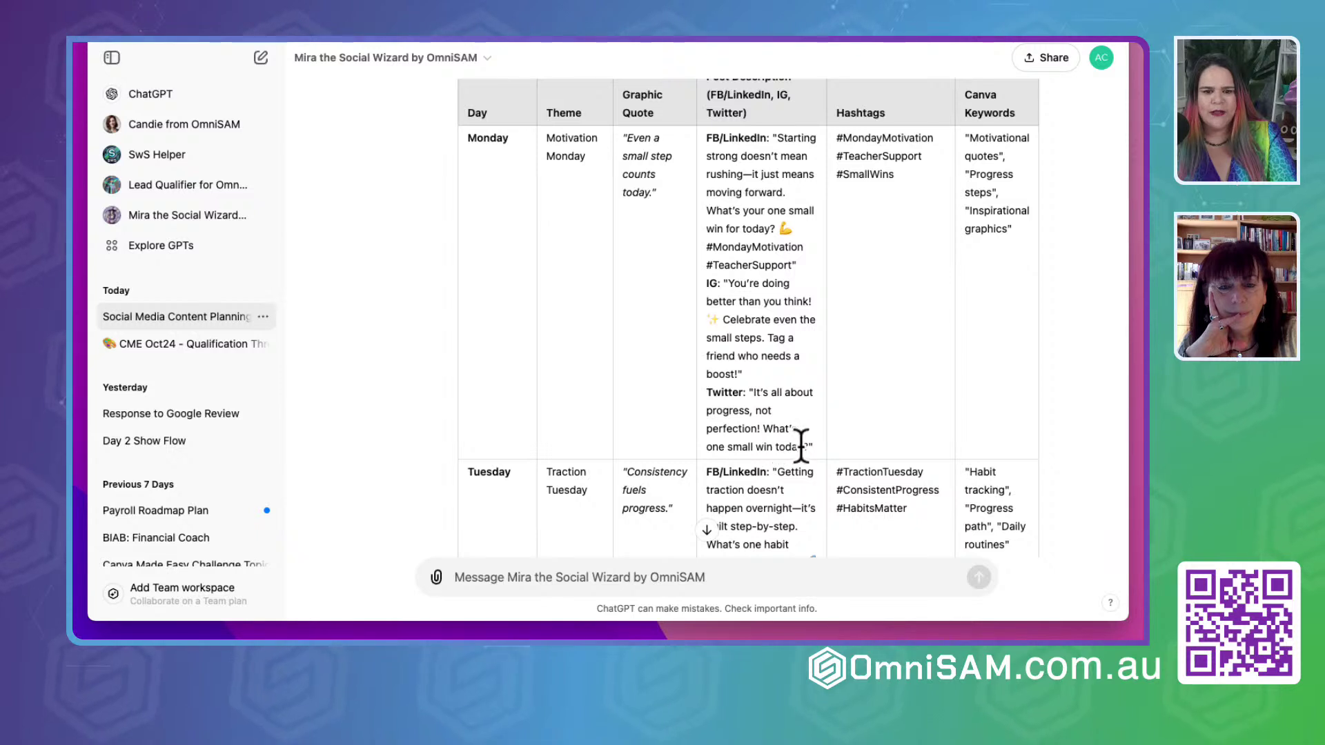
{"action": "scroll", "coordinate": [768, 330], "scroll_direction": "up", "scroll_amount": 2}
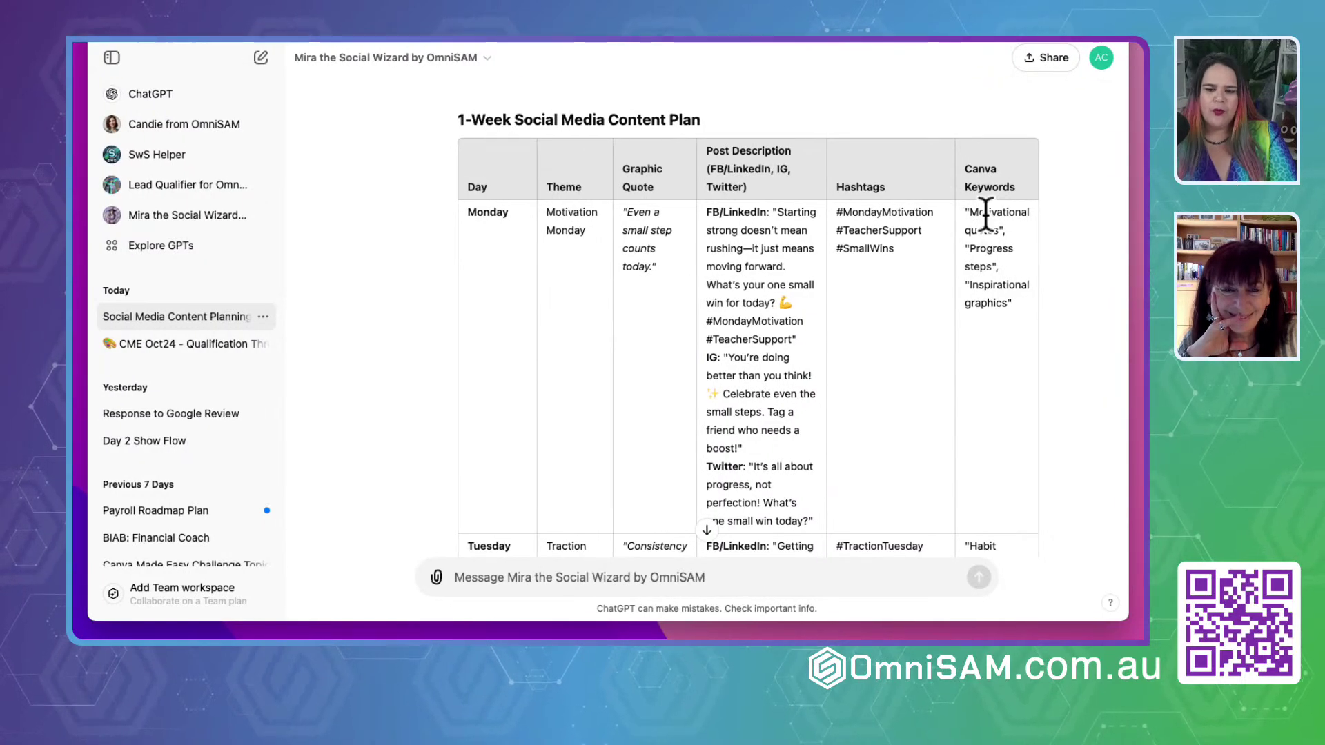
{"action": "left_click_drag", "start_coordinate": [1012, 304], "coordinate": [963, 209]}
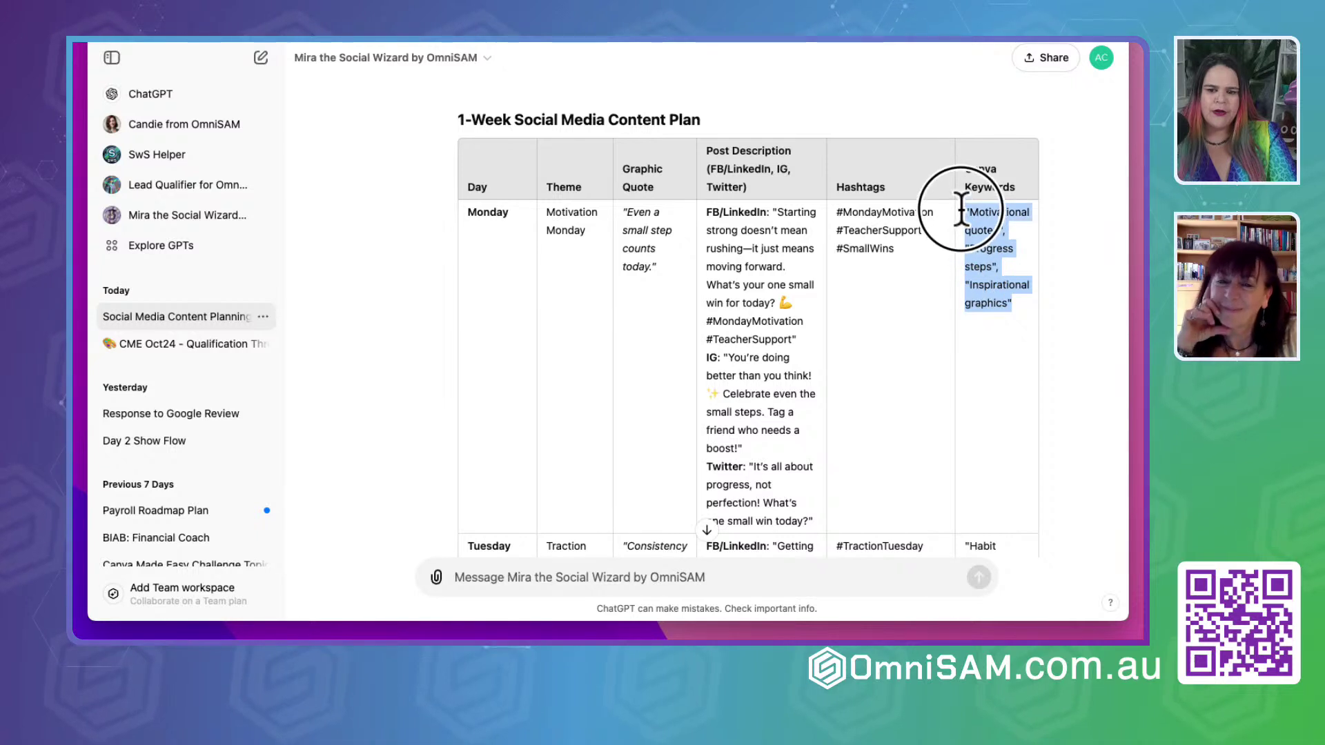
{"action": "left_click", "coordinate": [1018, 342]}
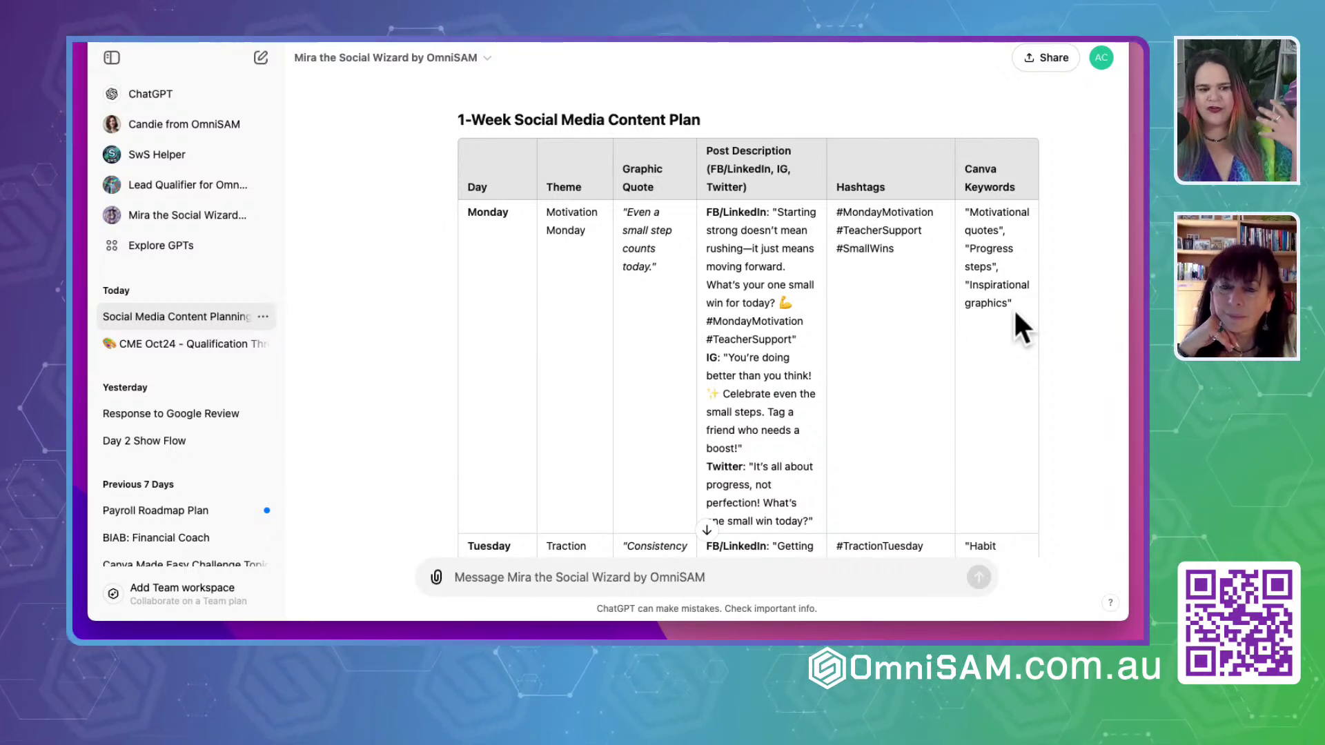
{"action": "left_click_drag", "start_coordinate": [1013, 308], "coordinate": [966, 212]}
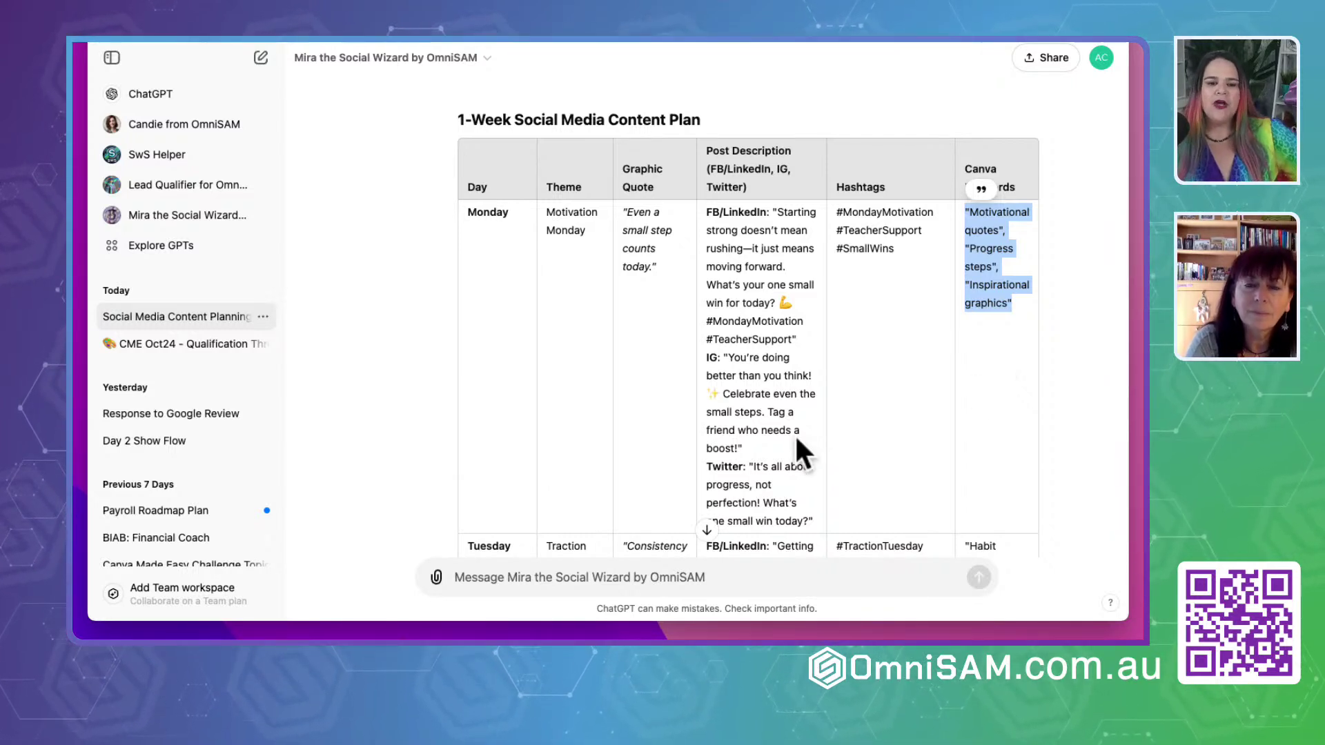
Review the Tuesday to Sunday rows of the one-week plan and the Highlights of Your Content Plan section below it
{"action": "scroll", "coordinate": [793, 434], "scroll_direction": "down", "scroll_amount": 5}
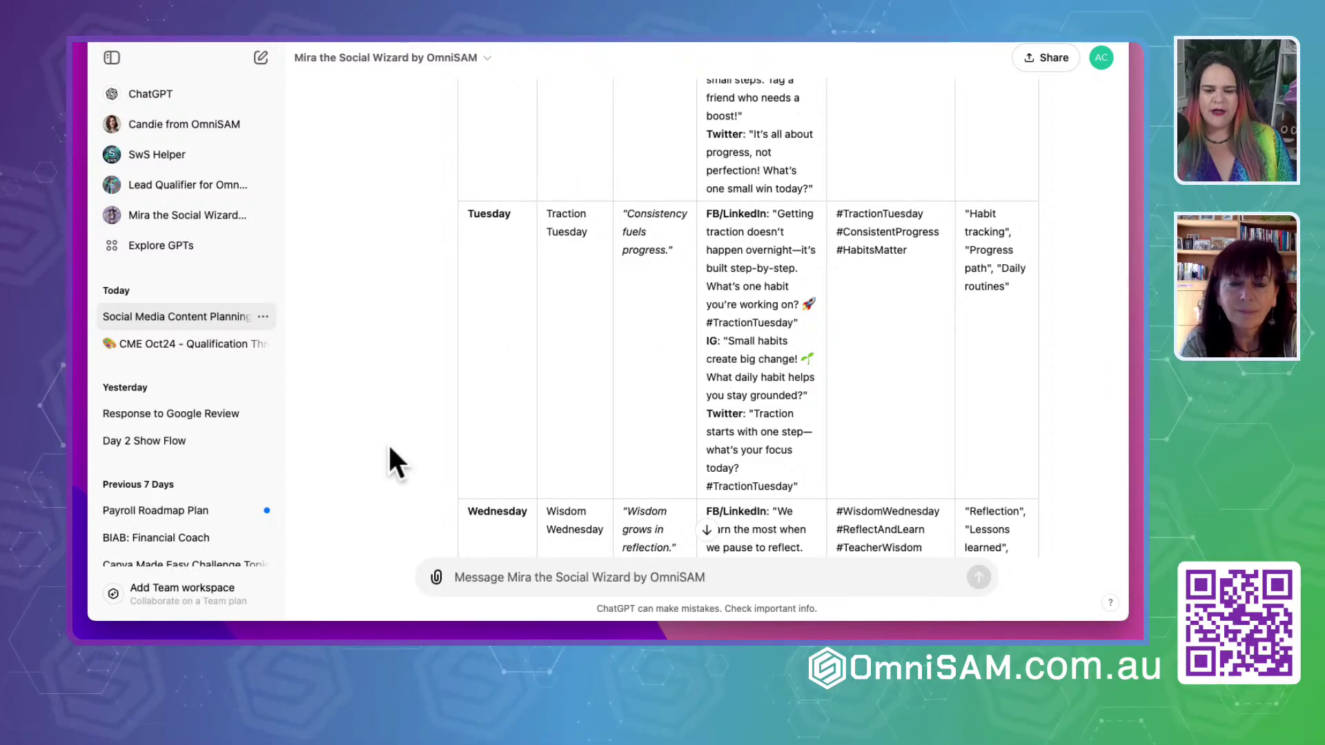
{"action": "scroll", "coordinate": [343, 457], "scroll_direction": "down", "scroll_amount": 3}
{"action": "scroll", "coordinate": [343, 455], "scroll_direction": "down", "scroll_amount": 3}
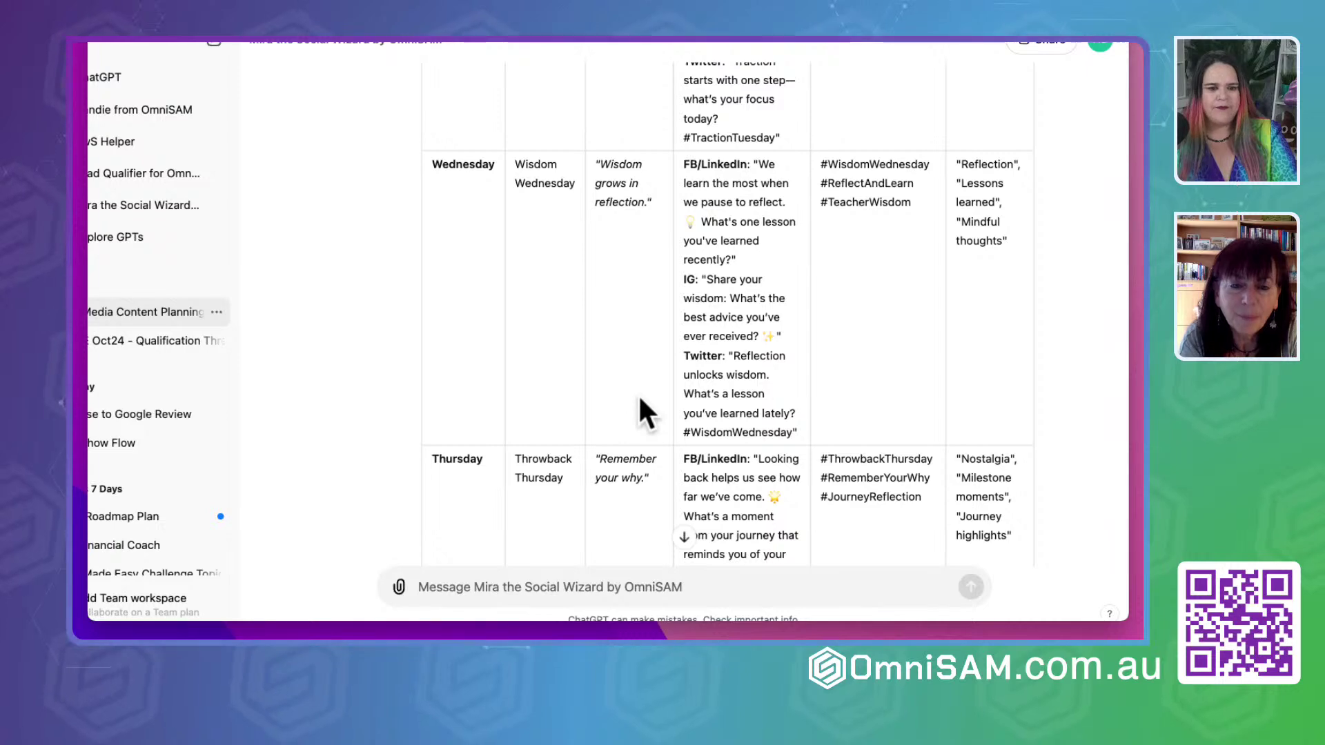
{"action": "scroll", "coordinate": [639, 398], "scroll_direction": "down", "scroll_amount": 5}
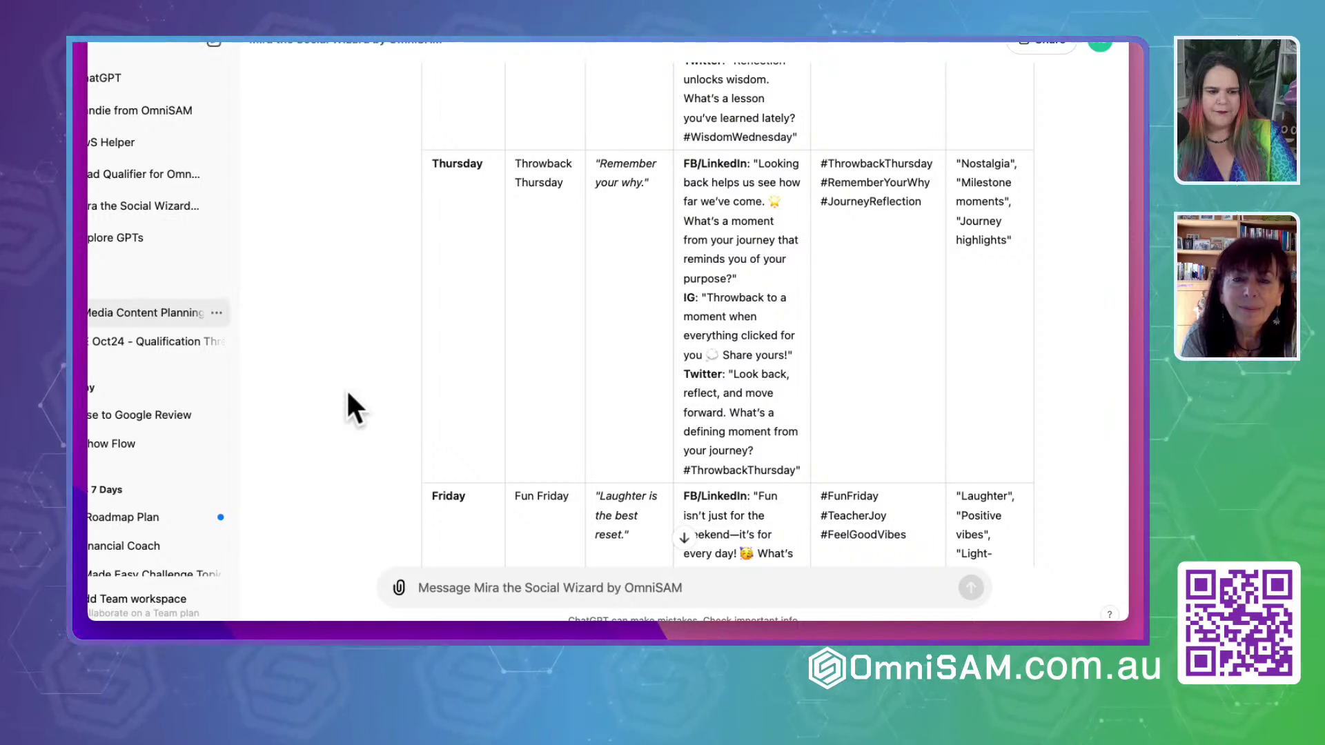
{"action": "scroll", "coordinate": [346, 388], "scroll_direction": "down", "scroll_amount": 2}
{"action": "scroll", "coordinate": [347, 392], "scroll_direction": "down", "scroll_amount": 5}
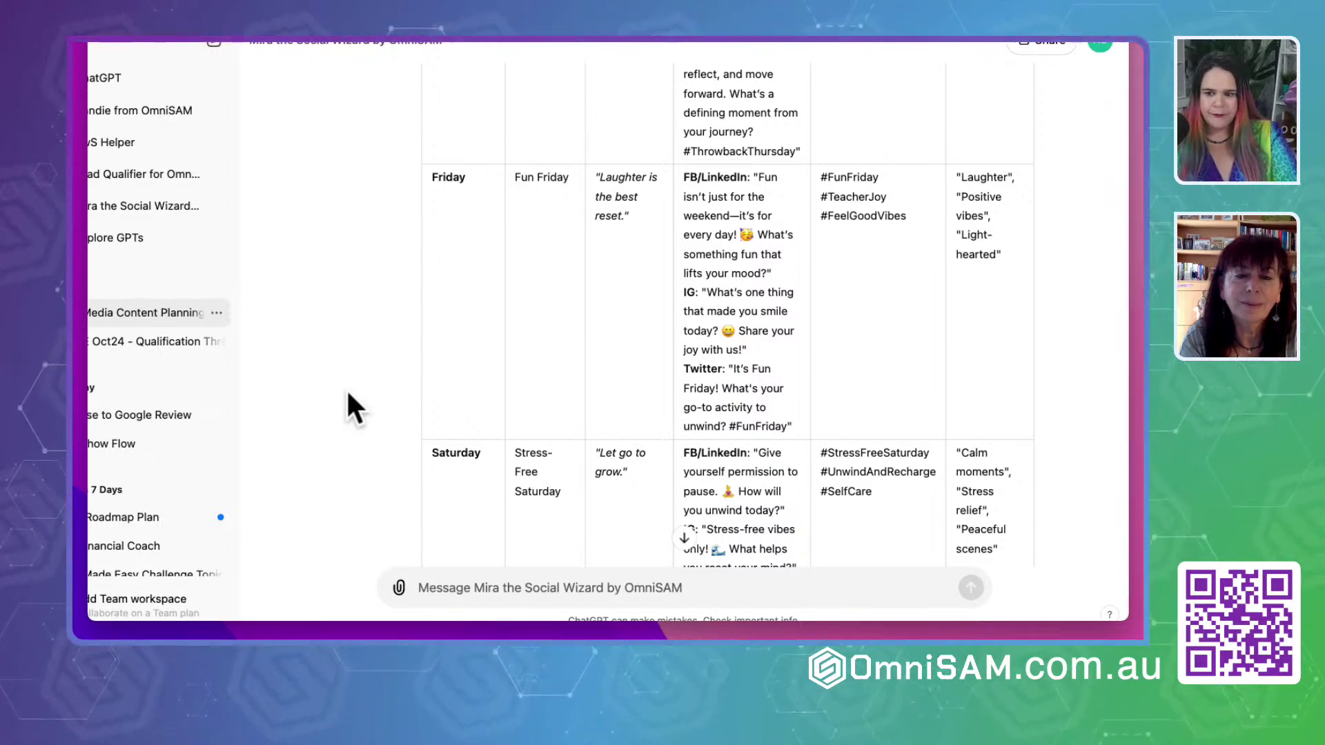
{"action": "scroll", "coordinate": [347, 394], "scroll_direction": "down", "scroll_amount": 5}
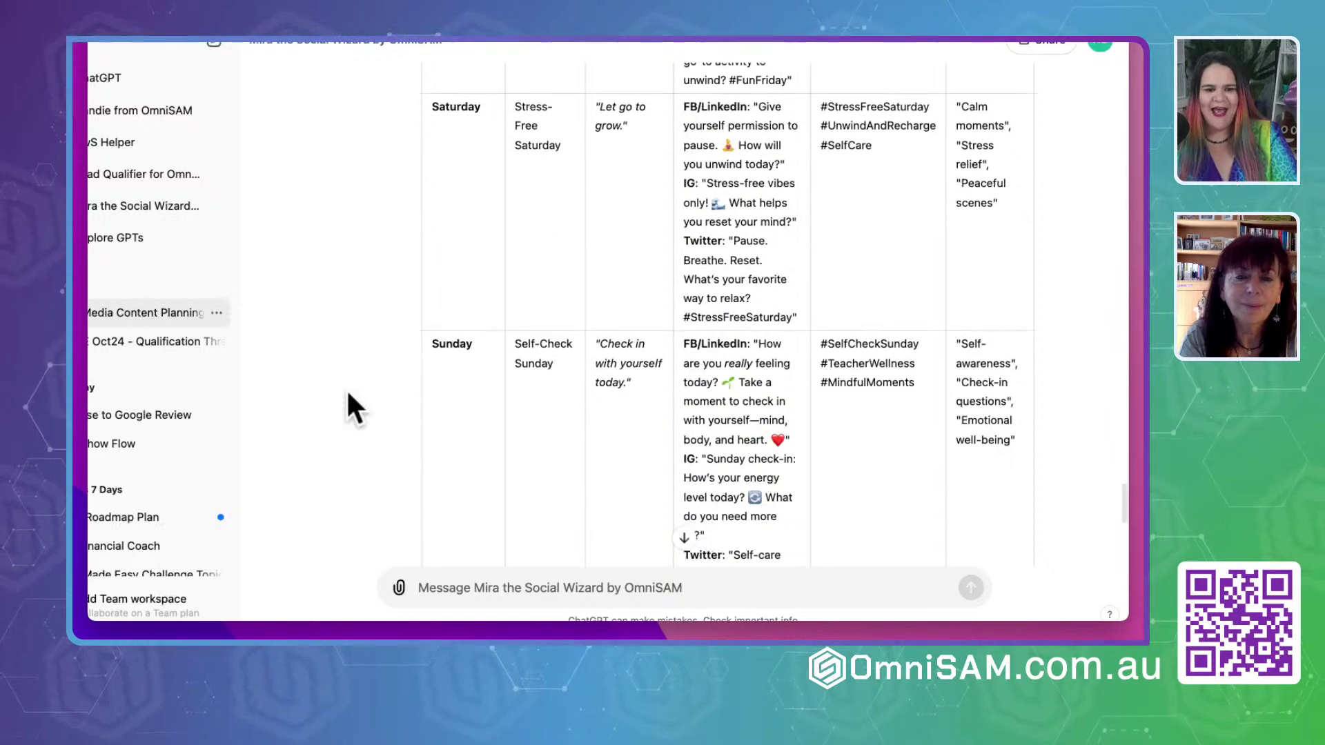
{"action": "scroll", "coordinate": [346, 388], "scroll_direction": "up", "scroll_amount": 2}
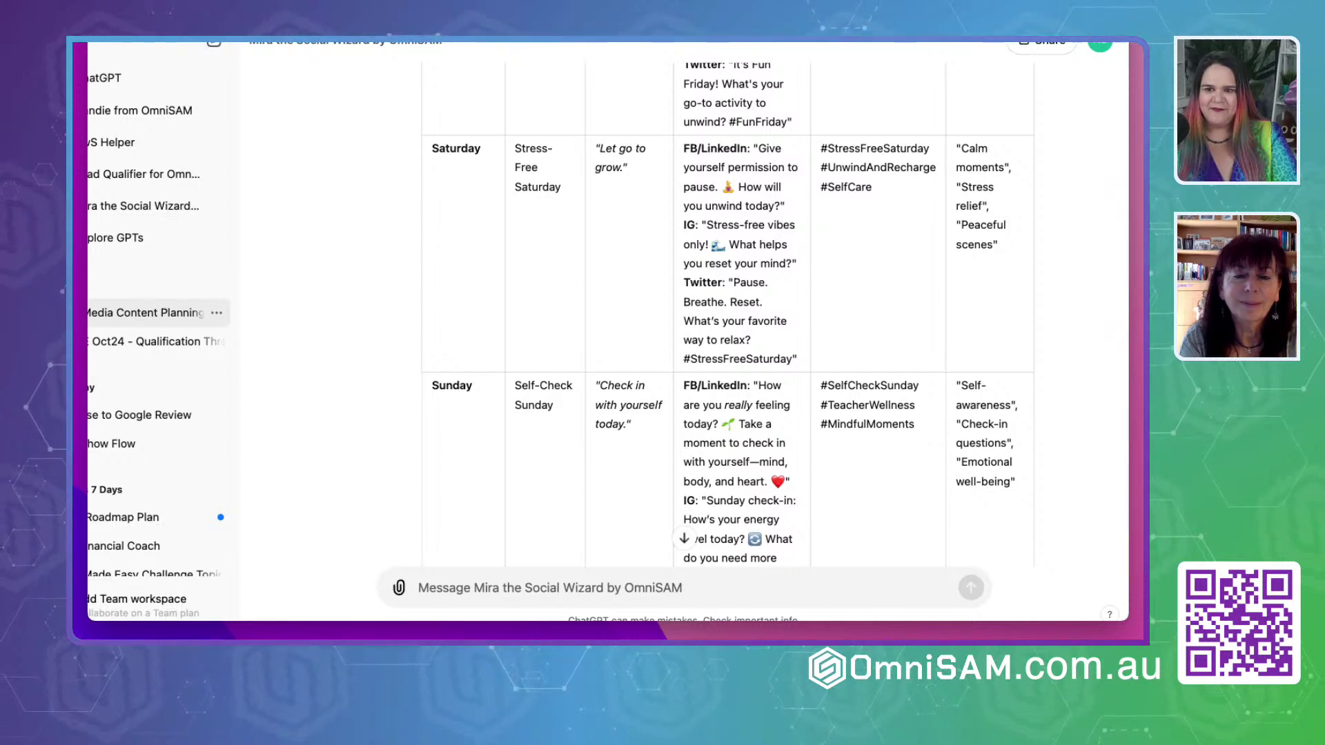
{"action": "scroll", "coordinate": [743, 279], "scroll_direction": "down", "scroll_amount": 1}
{"action": "scroll", "coordinate": [743, 277], "scroll_direction": "down", "scroll_amount": 3}
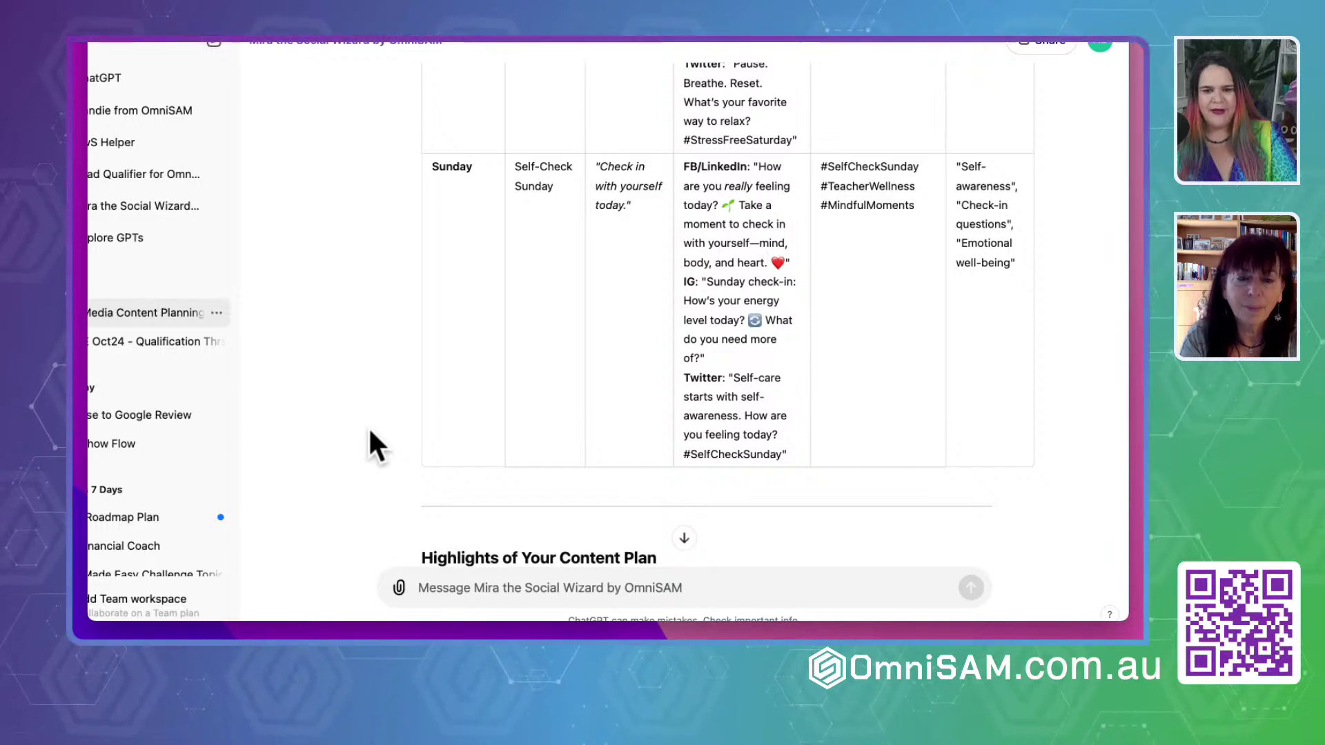
{"action": "scroll", "coordinate": [370, 434], "scroll_direction": "down", "scroll_amount": 5}
{"action": "scroll", "coordinate": [369, 430], "scroll_direction": "down", "scroll_amount": 1}
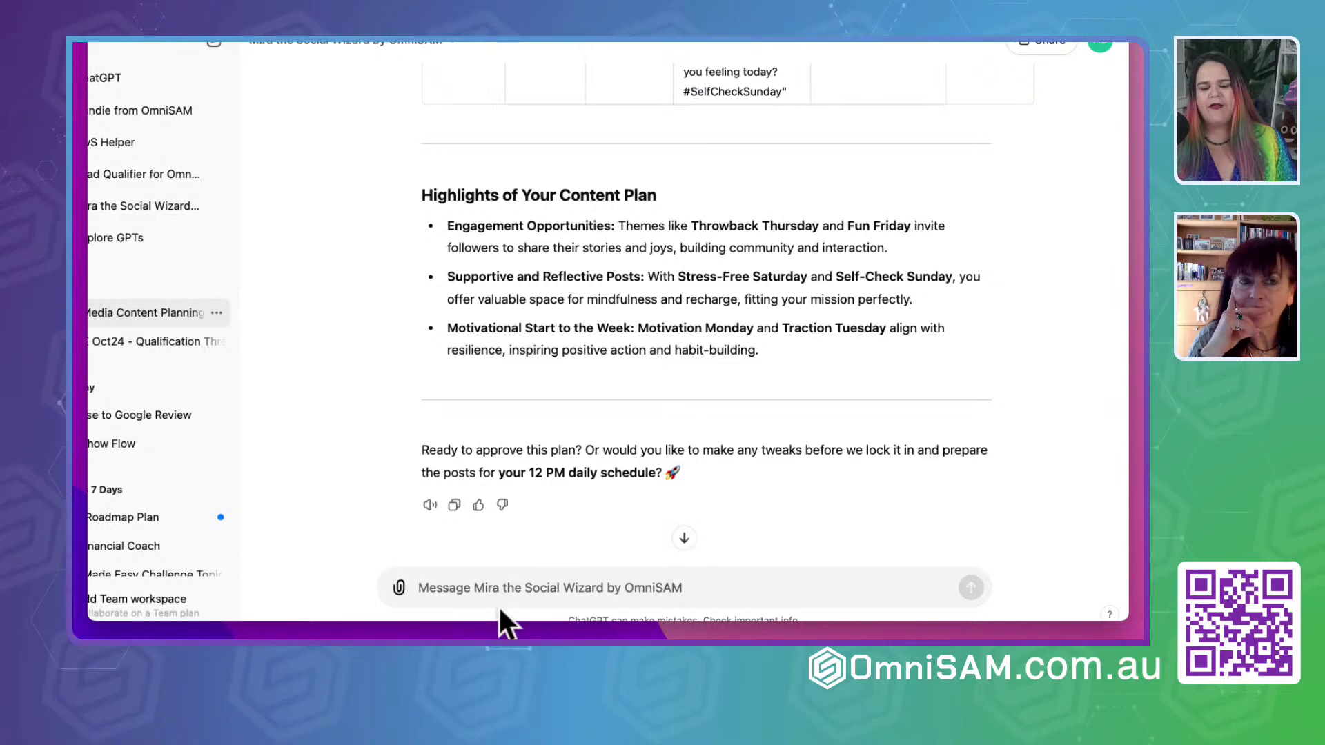
Send a reply reading "We are happy with week 1", with a request for week 2 on a second line
{"action": "left_click", "coordinate": [452, 590]}
{"action": "type", "text": "We are happy with w"}
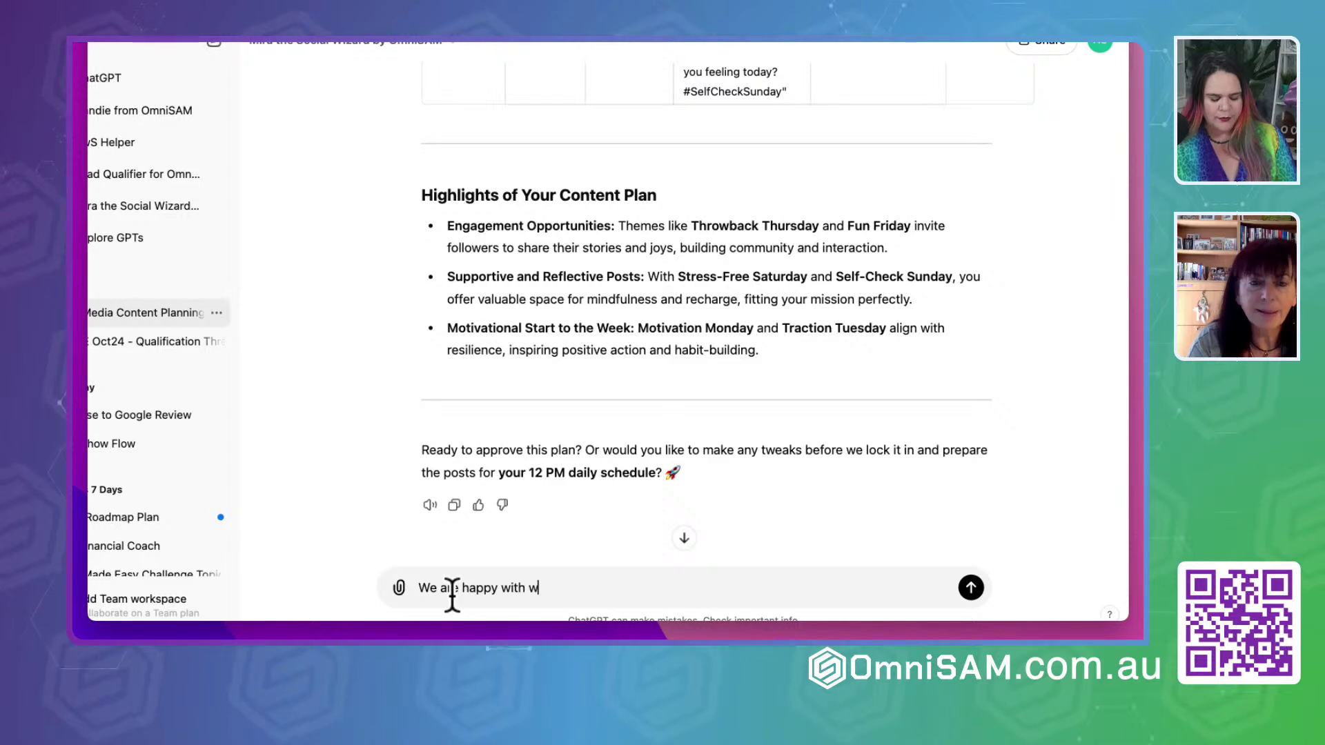
{"action": "type", "text": "eek 1"}
{"action": "key", "text": "shift+Return"}
{"action": "type", "text": "Noiw lo week 2"}
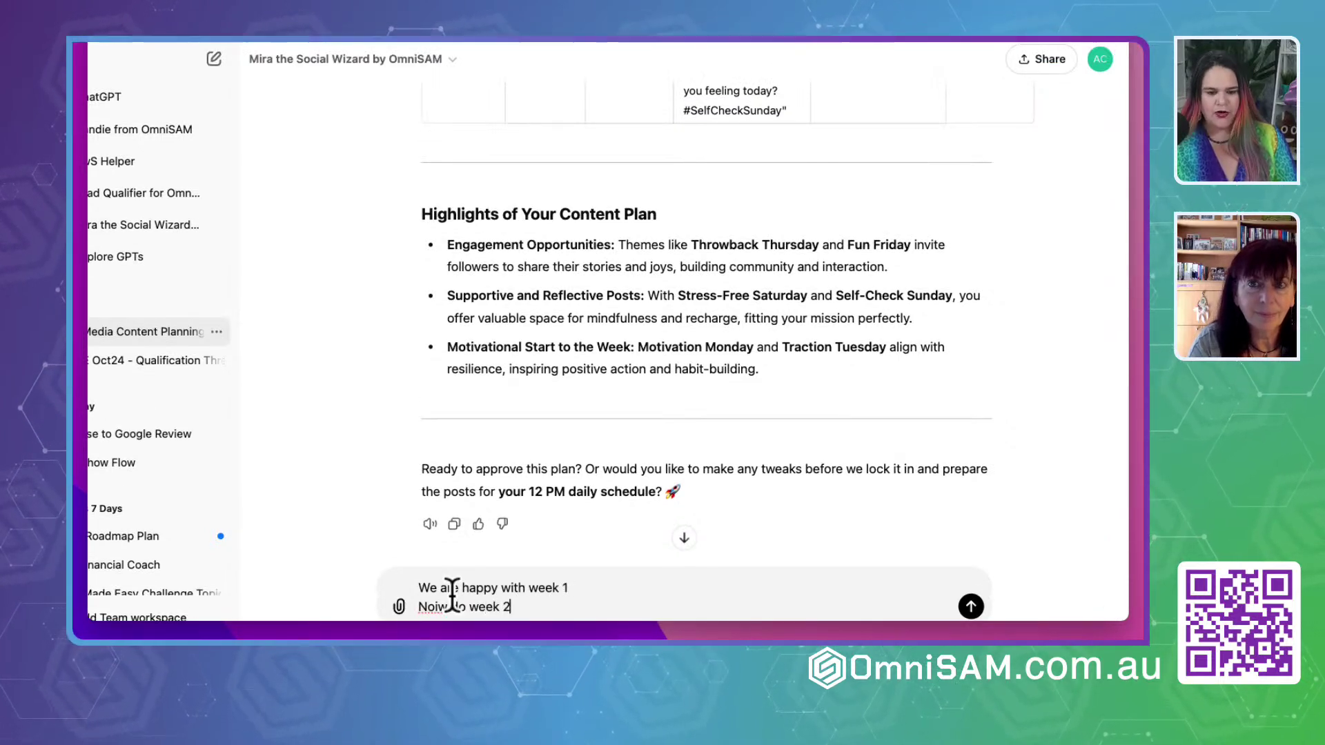
{"action": "key", "text": "Return"}
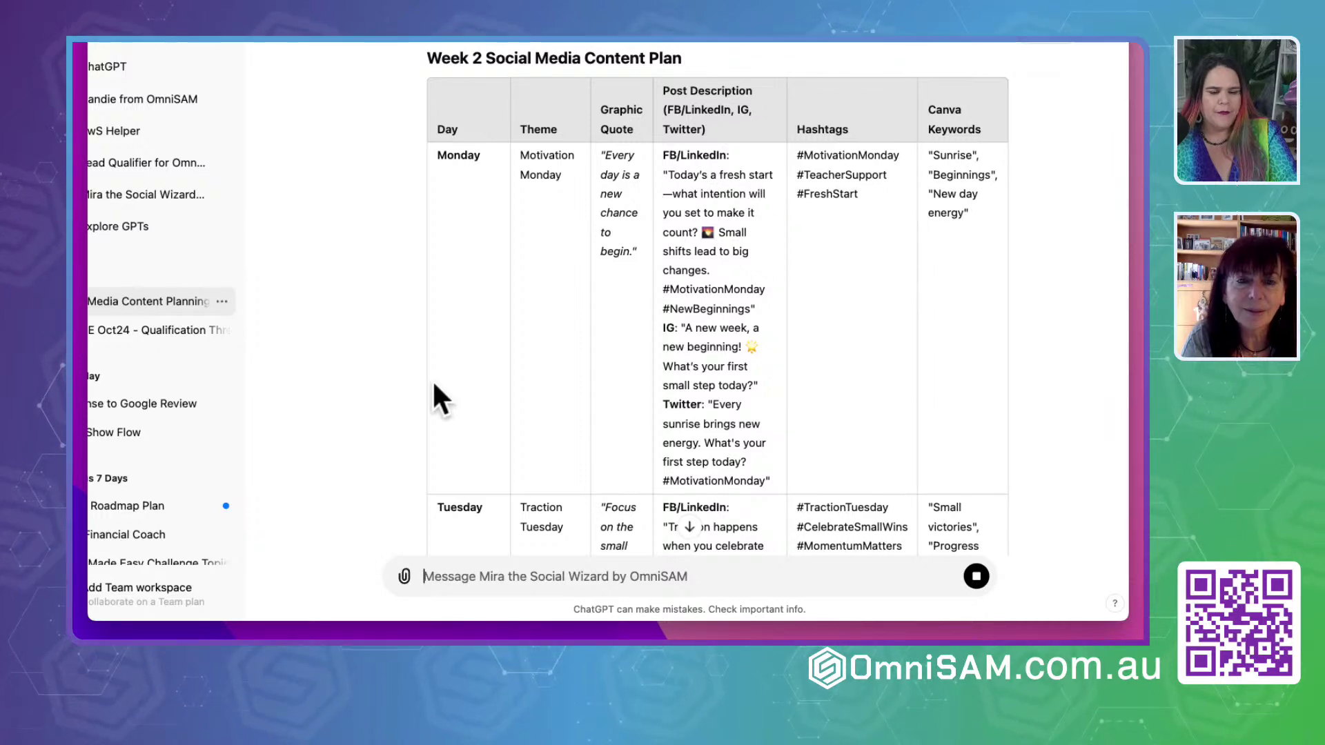
Review the Week 2 Social Media Content Plan from Monday to Sunday, including the "What's New in Week 2?" summary
{"action": "left_click", "coordinate": [582, 343]}
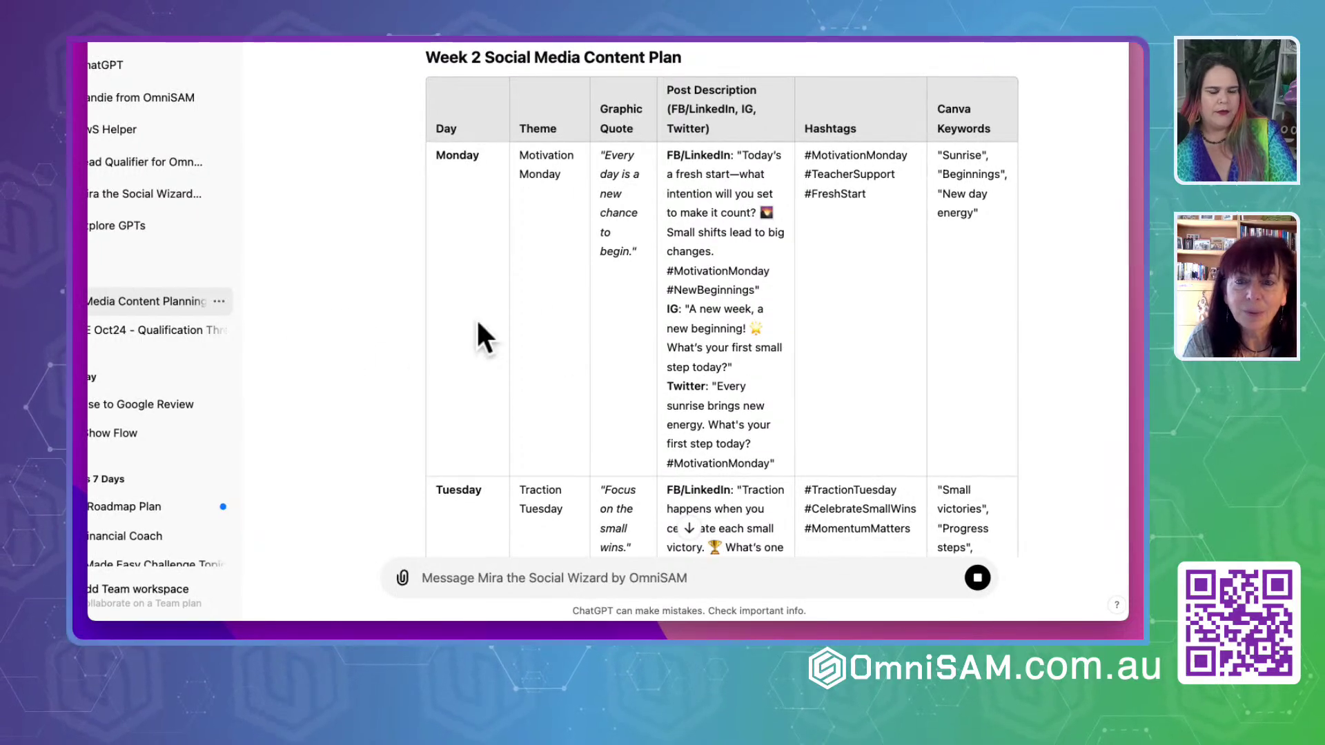
{"action": "scroll", "coordinate": [483, 325], "scroll_direction": "down", "scroll_amount": 1}
{"action": "scroll", "coordinate": [549, 311], "scroll_direction": "down", "scroll_amount": 4}
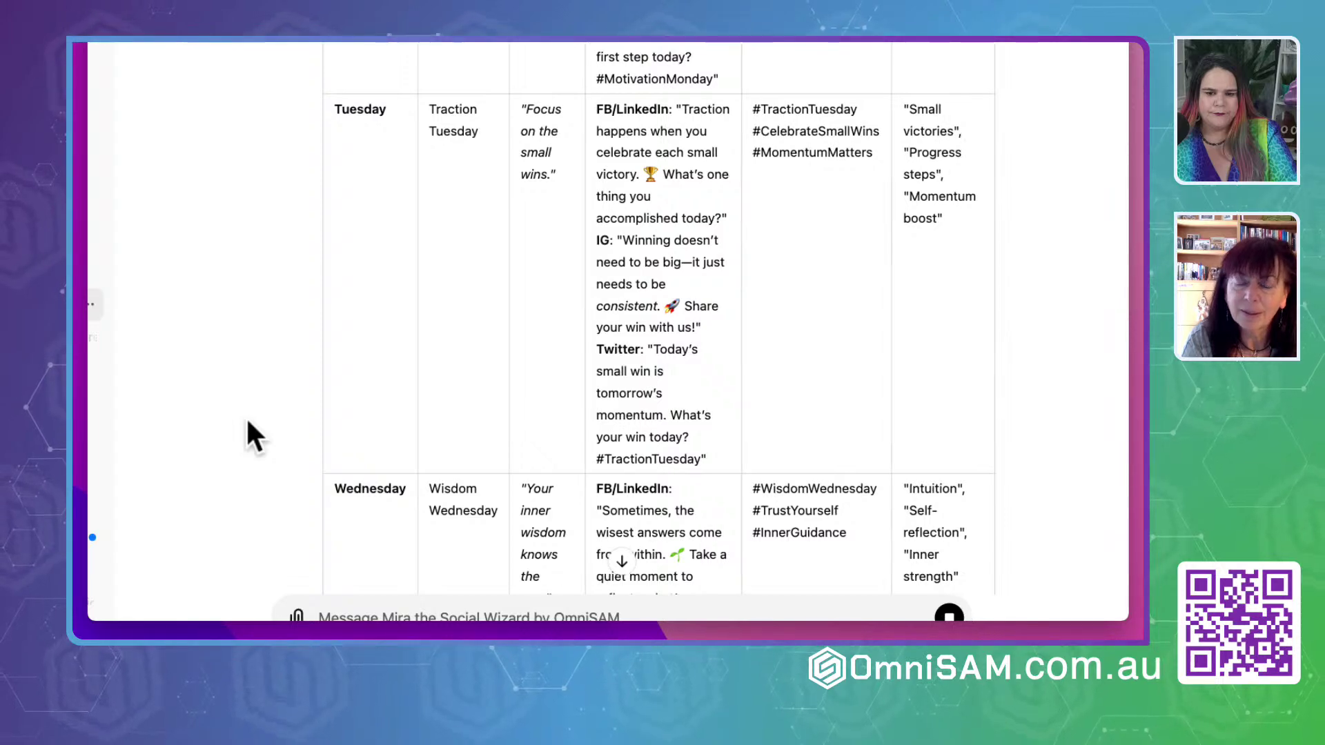
{"action": "scroll", "coordinate": [246, 416], "scroll_direction": "down", "scroll_amount": 5}
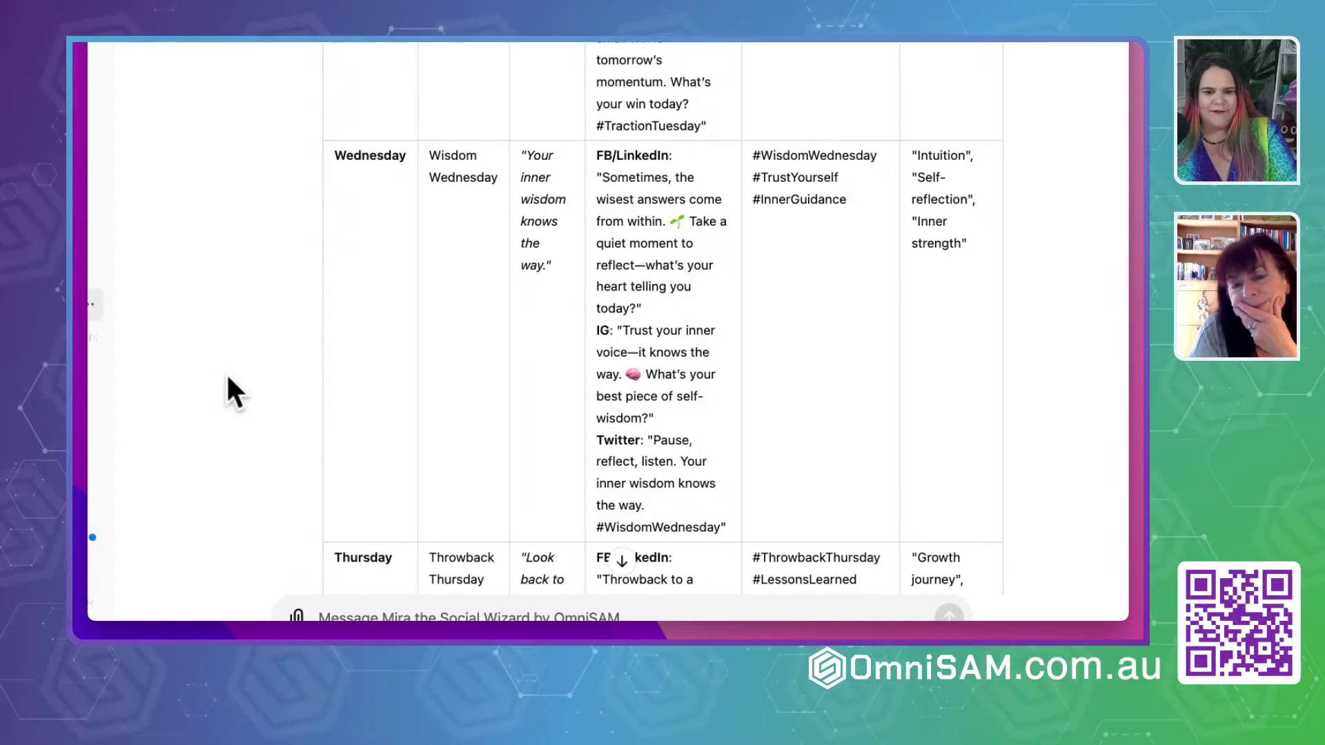
{"action": "scroll", "coordinate": [228, 379], "scroll_direction": "down", "scroll_amount": 6}
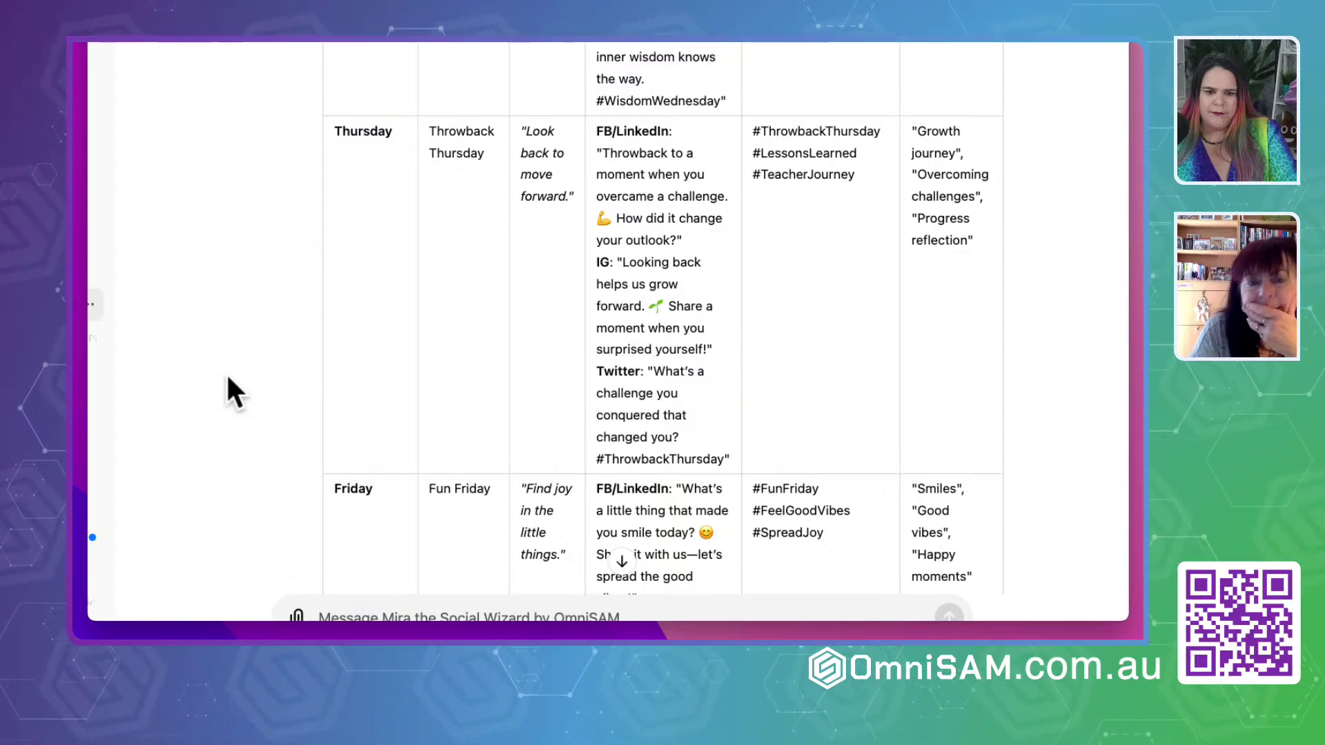
{"action": "scroll", "coordinate": [250, 441], "scroll_direction": "down", "scroll_amount": 5}
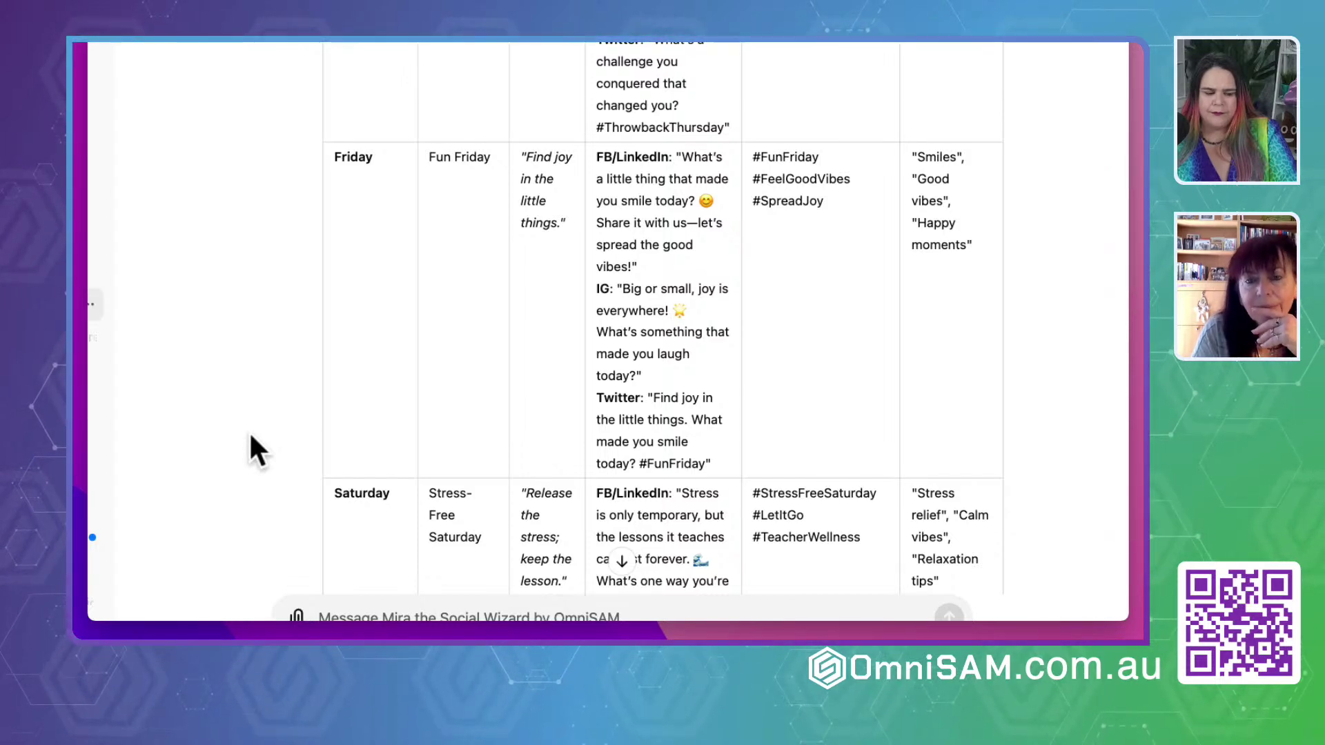
{"action": "scroll", "coordinate": [251, 436], "scroll_direction": "down", "scroll_amount": 5}
{"action": "scroll", "coordinate": [250, 436], "scroll_direction": "down", "scroll_amount": 1}
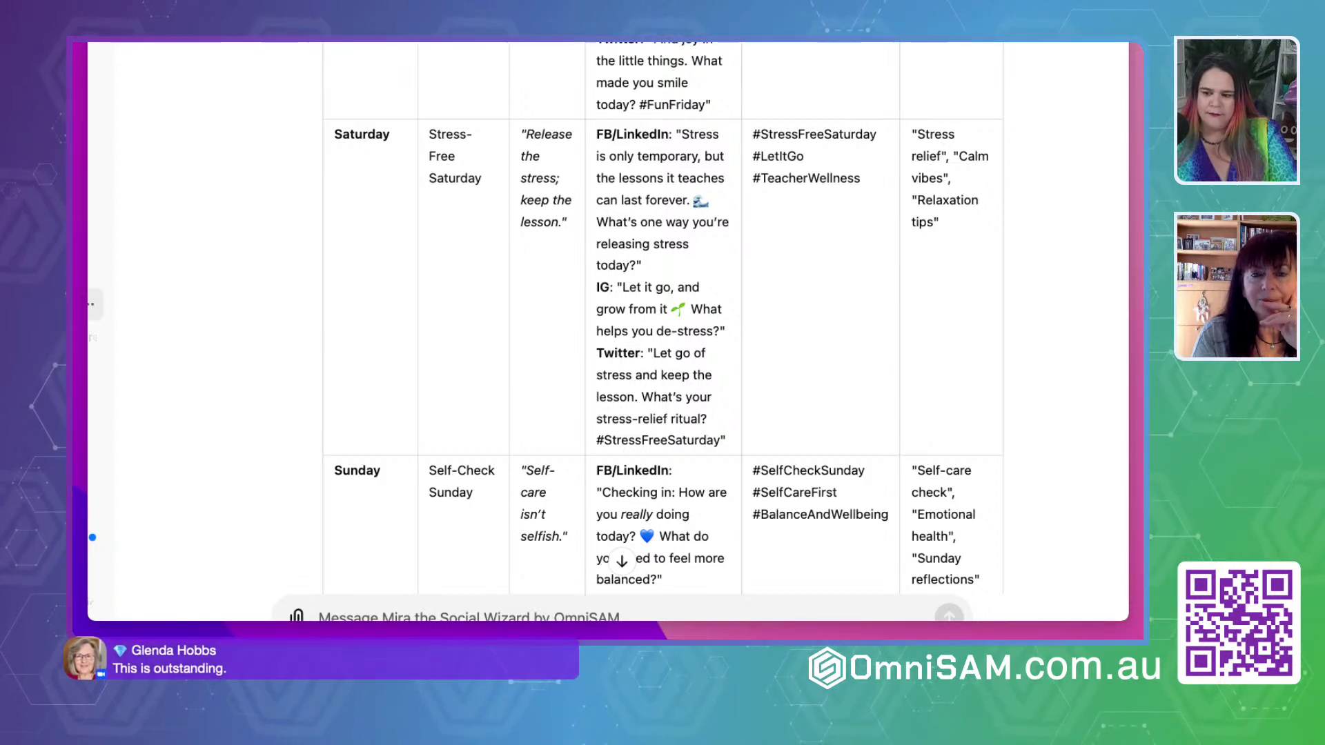
{"action": "scroll", "coordinate": [621, 331], "scroll_direction": "down", "scroll_amount": 5}
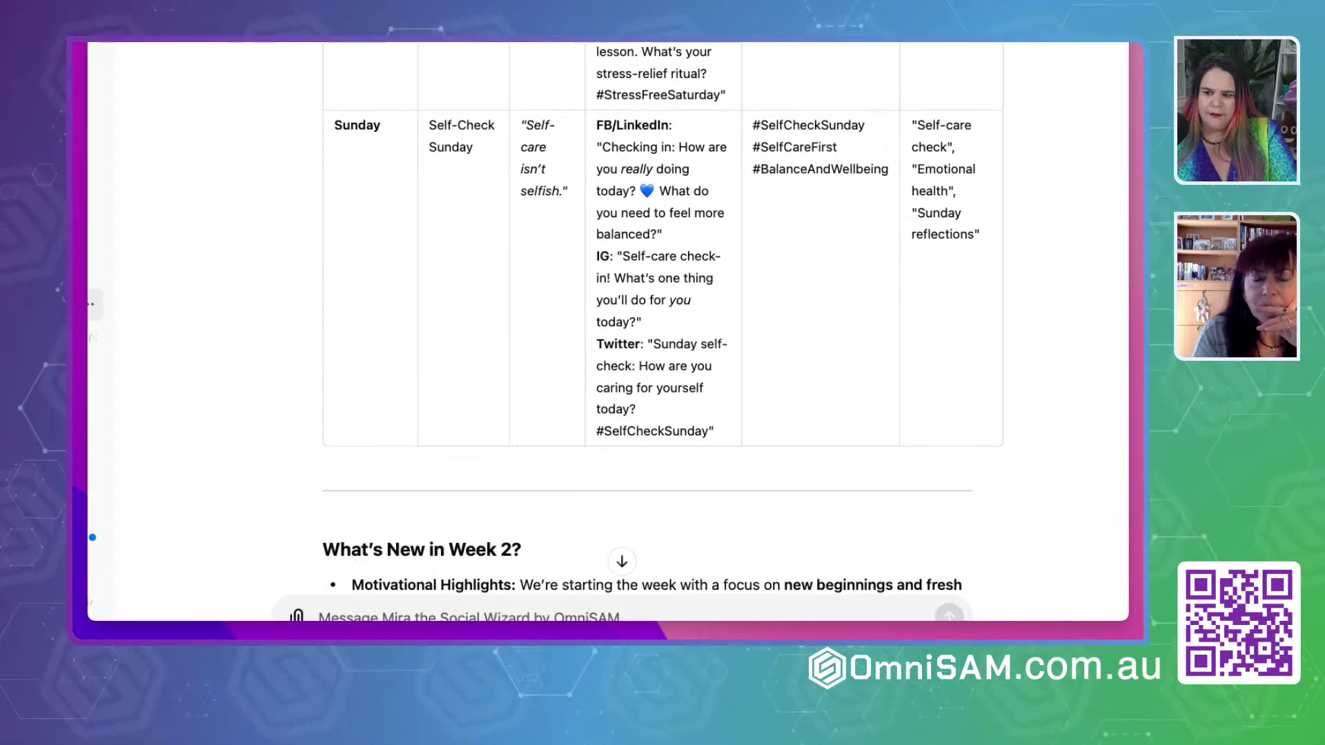
{"action": "scroll", "coordinate": [656, 331], "scroll_direction": "down", "scroll_amount": 6}
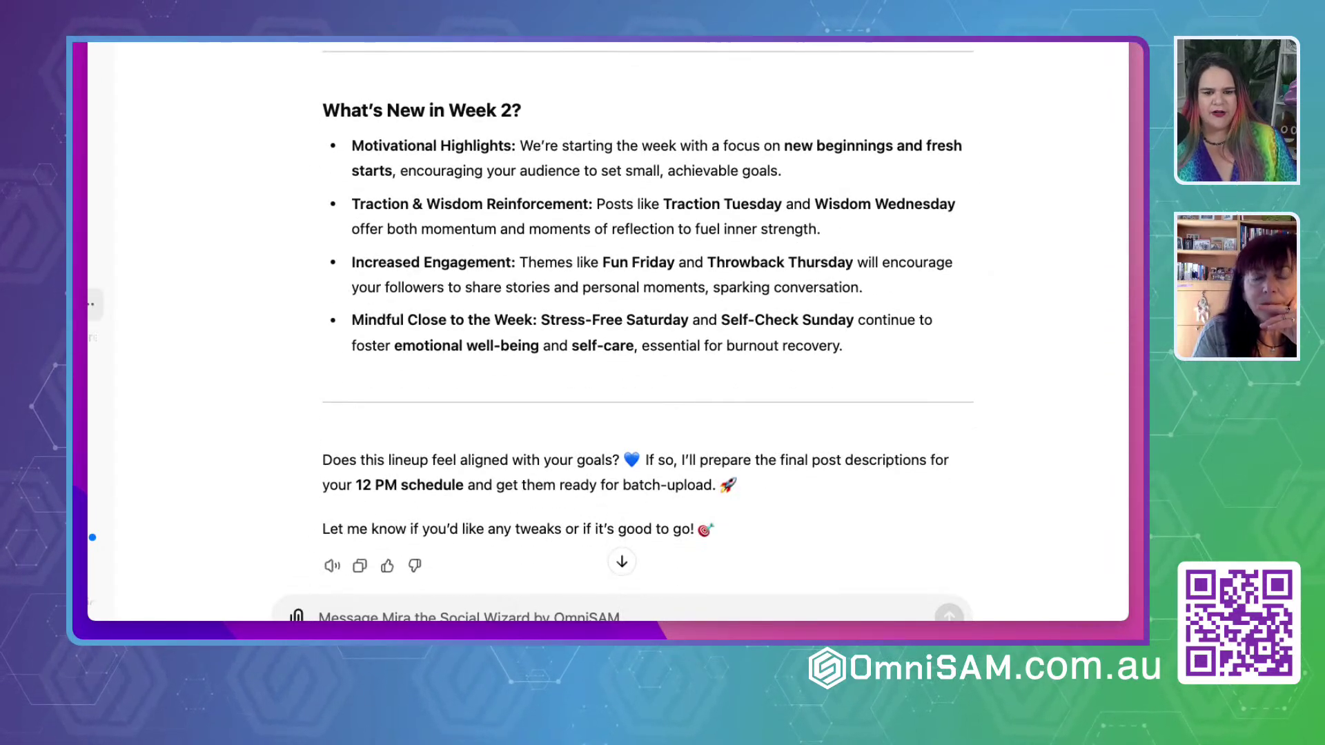
Send Mira a request to occasionally make reference to being a teacher or educator in the quotes or descriptions
{"action": "left_click", "coordinate": [495, 586]}
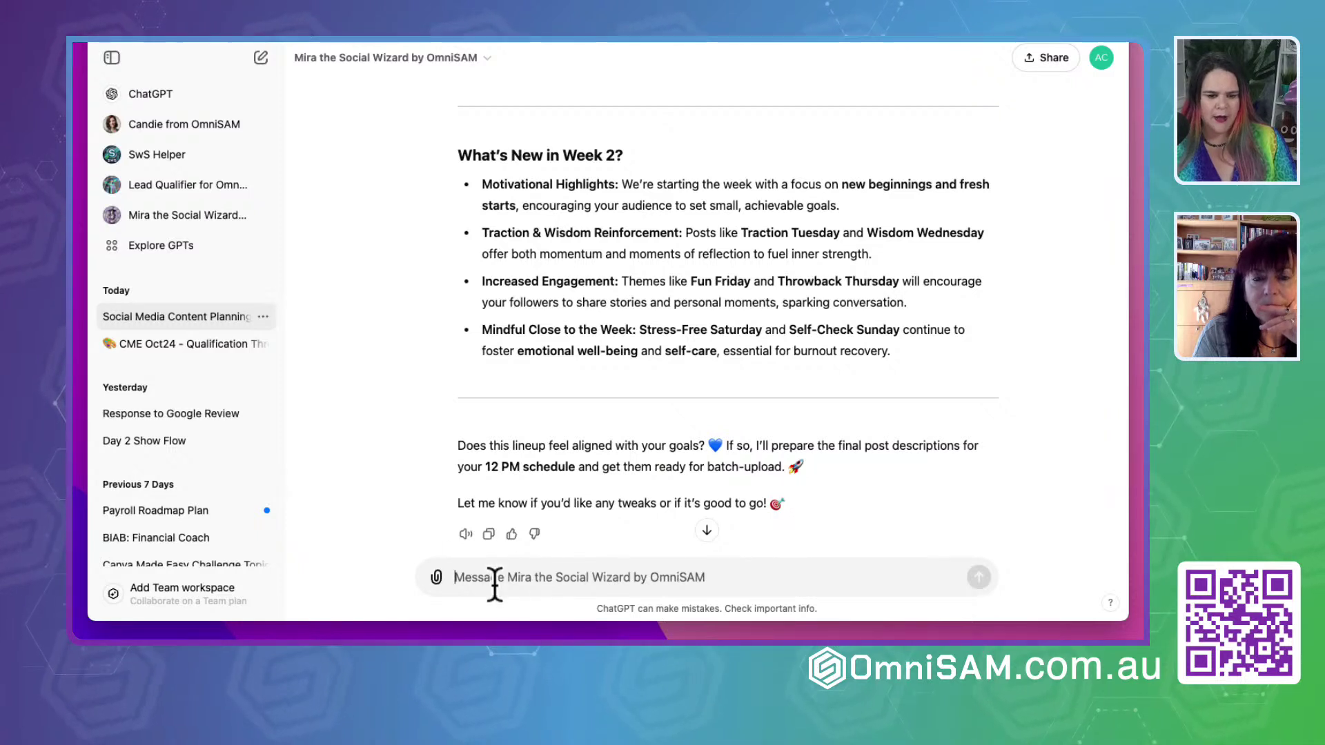
{"action": "type", "text": "Occa"}
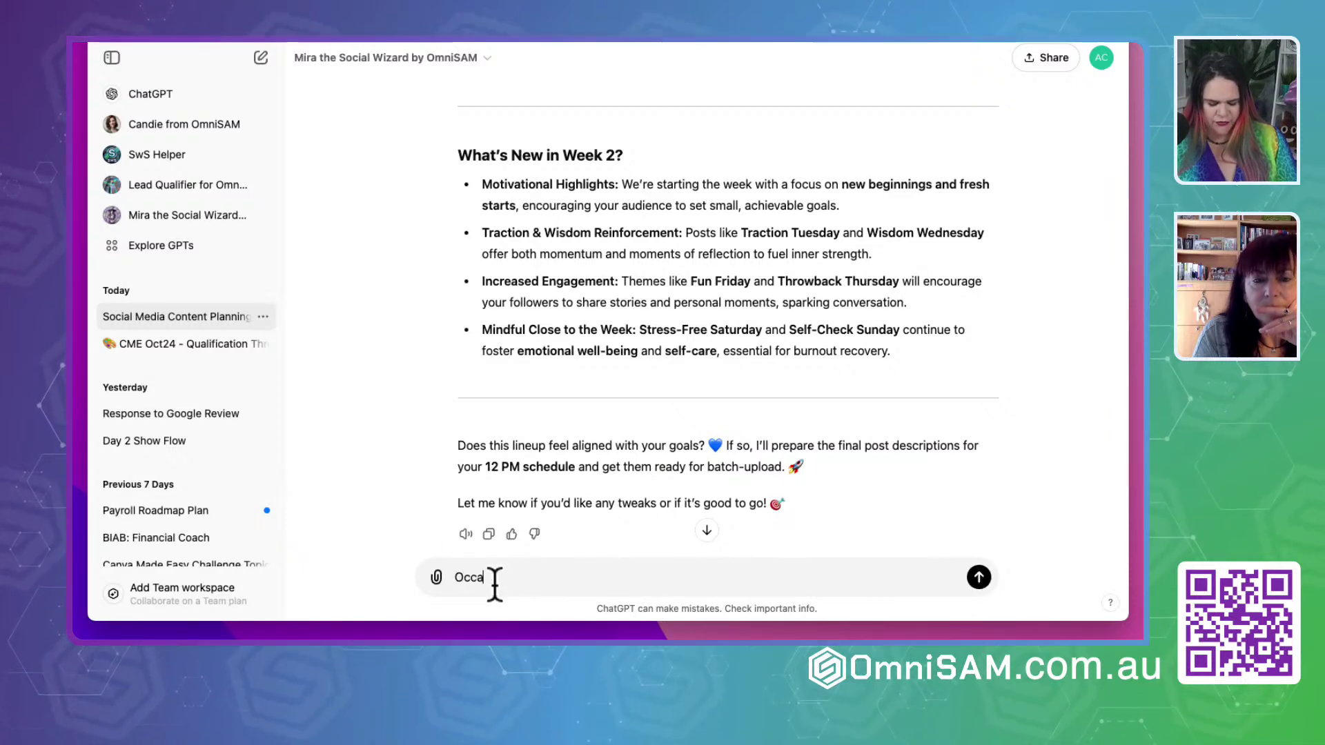
{"action": "type", "text": "sionala make reference to"}
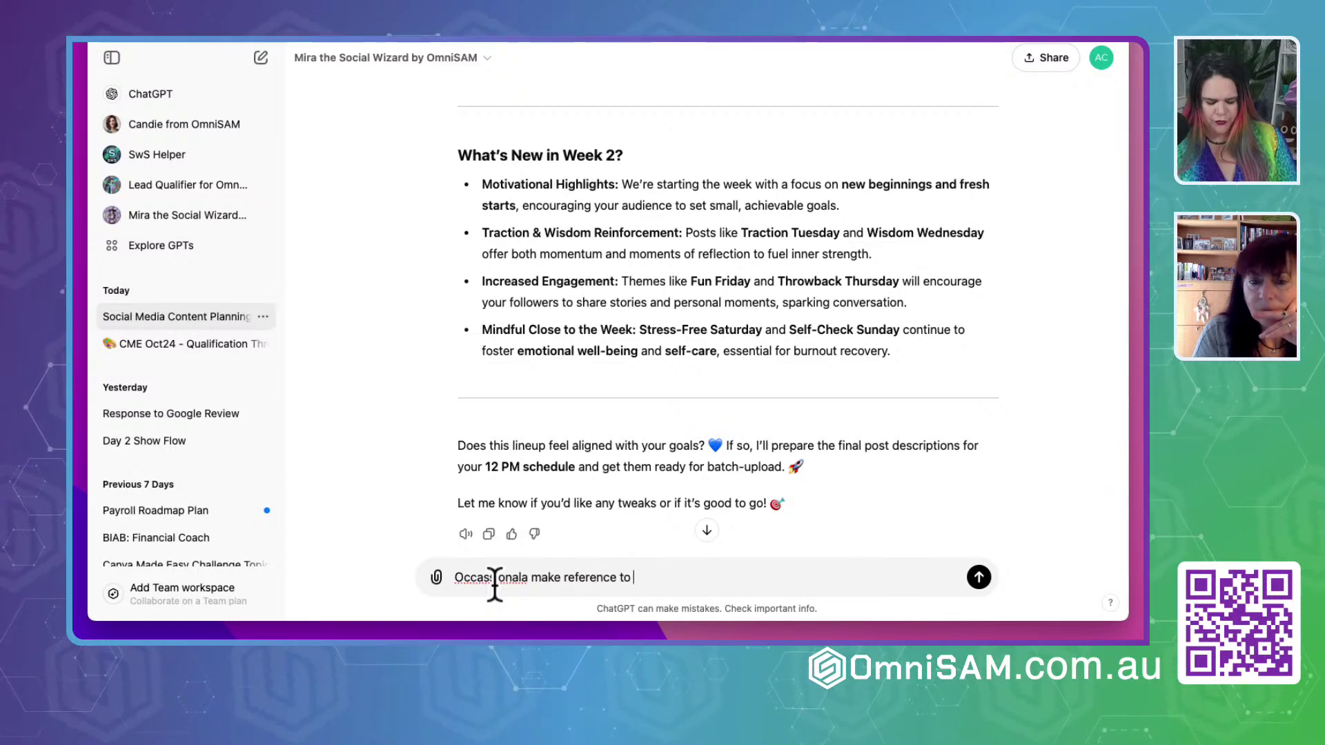
{"action": "type", "text": " being a teacher or educa"}
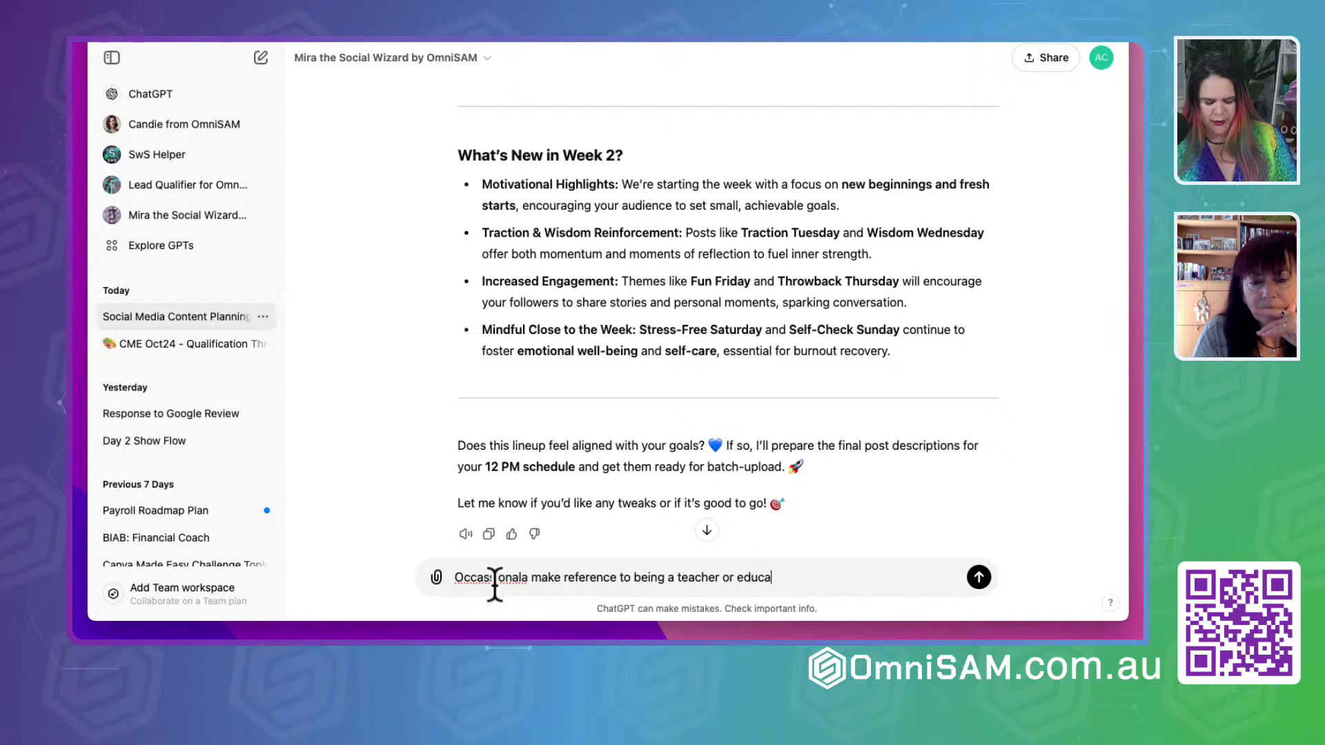
{"action": "type", "text": "tor in the quotes or descriptions"}
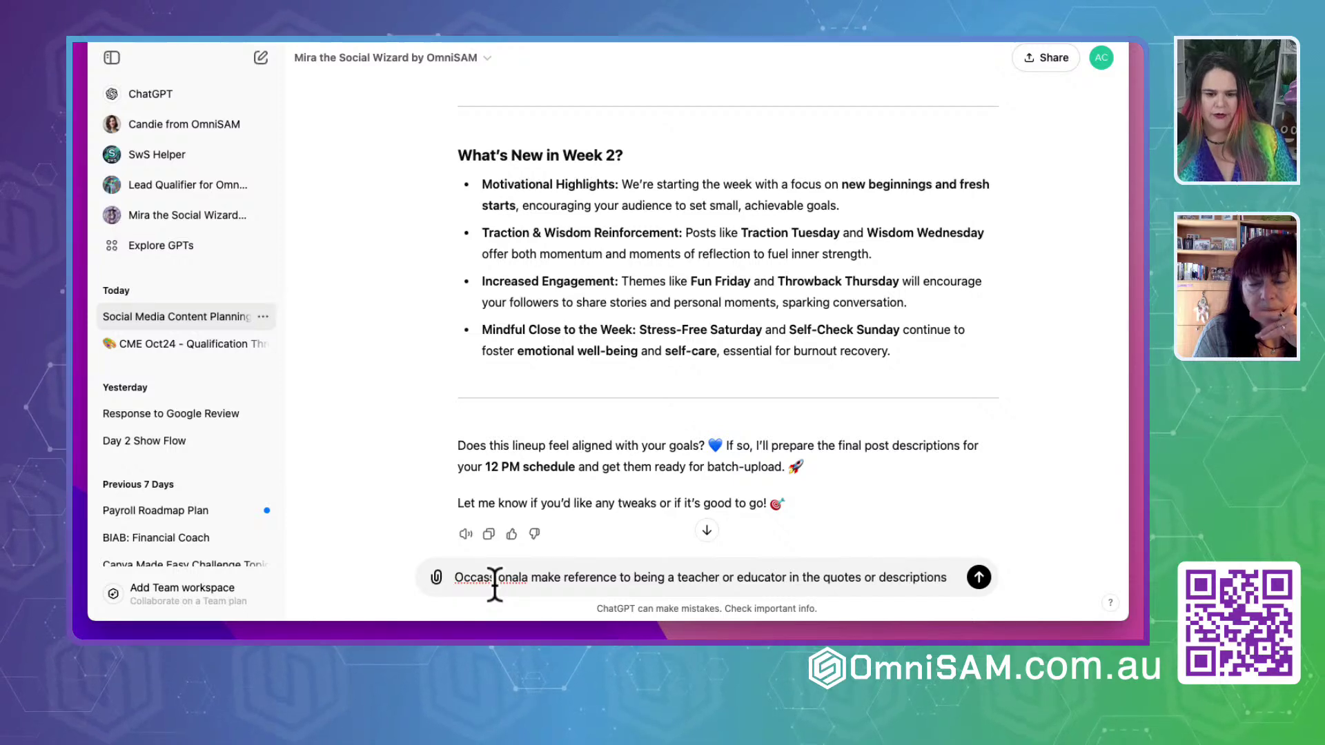
{"action": "key", "text": "Return"}
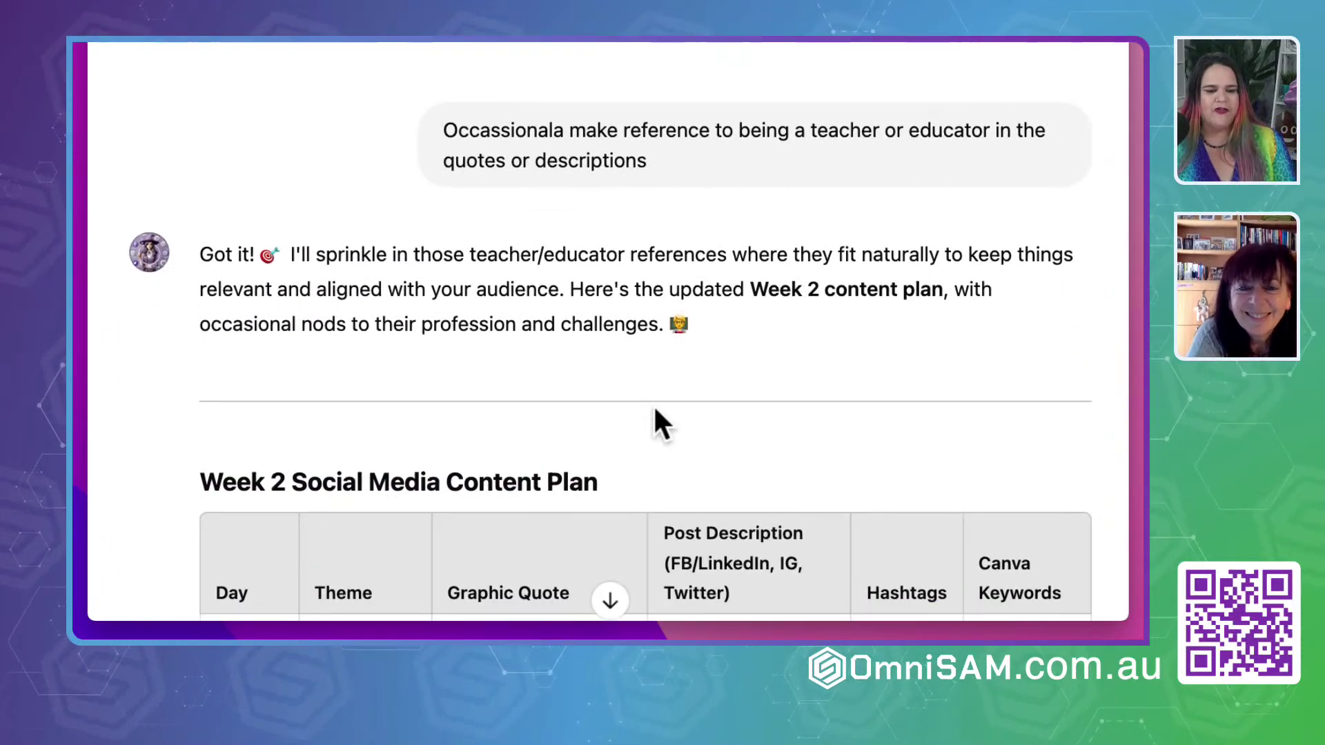
Look over the Monday row of the revised Week 2 Social Media Content Plan and stop generating the response
{"action": "scroll", "coordinate": [653, 403], "scroll_direction": "down", "scroll_amount": 3}
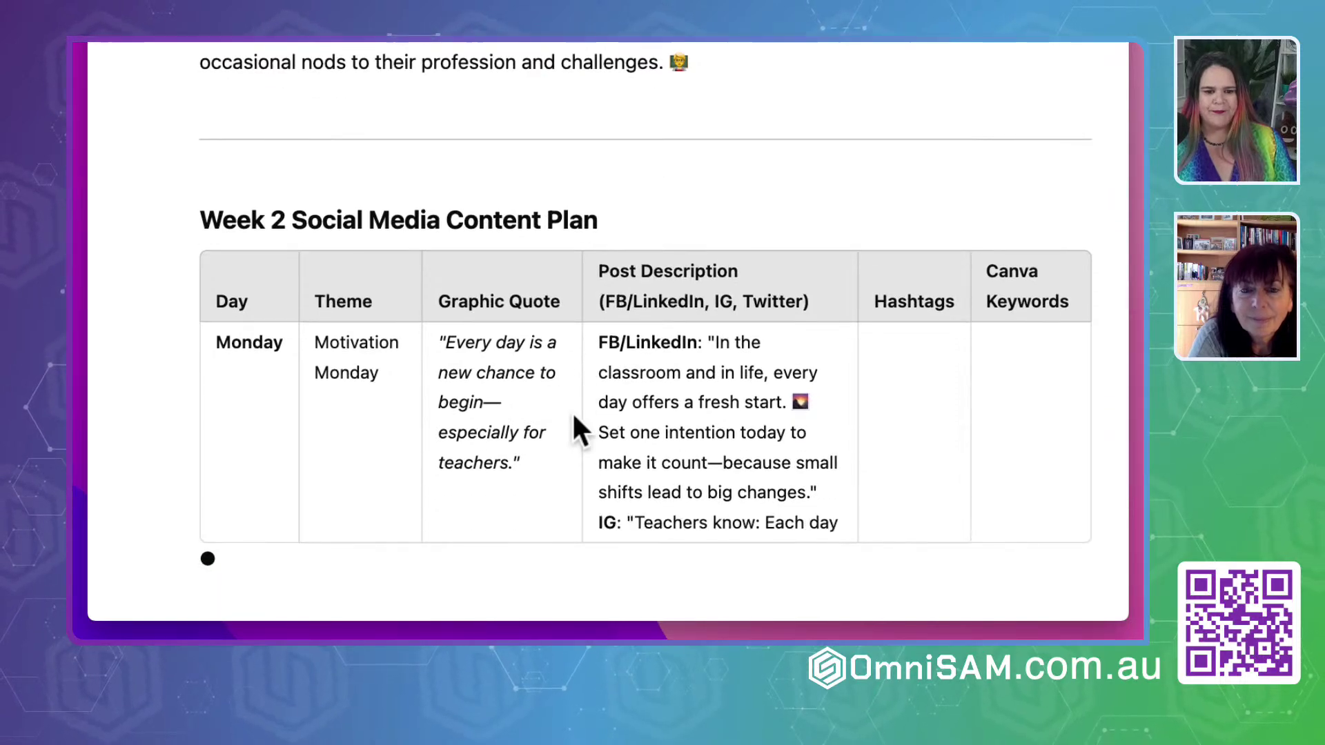
{"action": "scroll", "coordinate": [572, 411], "scroll_direction": "down", "scroll_amount": 3}
{"action": "scroll", "coordinate": [571, 412], "scroll_direction": "down", "scroll_amount": 3}
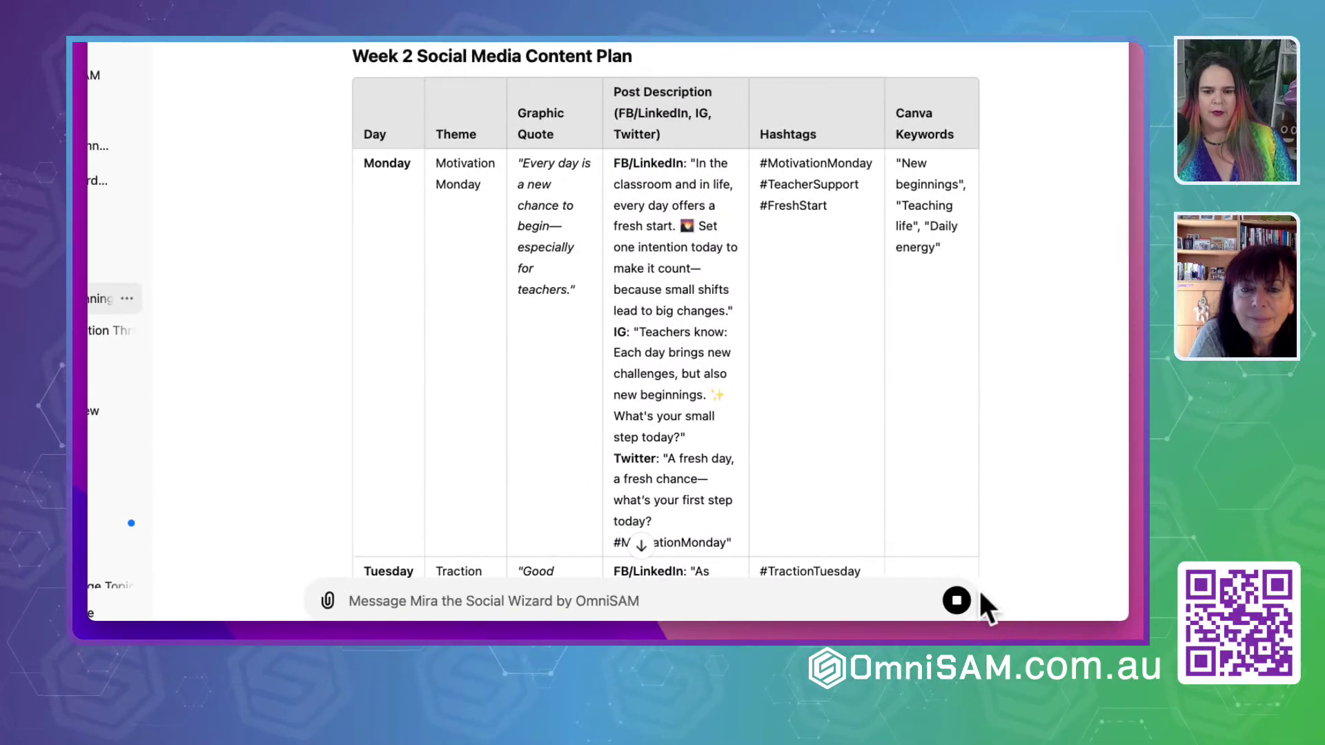
{"action": "left_click", "coordinate": [956, 600]}
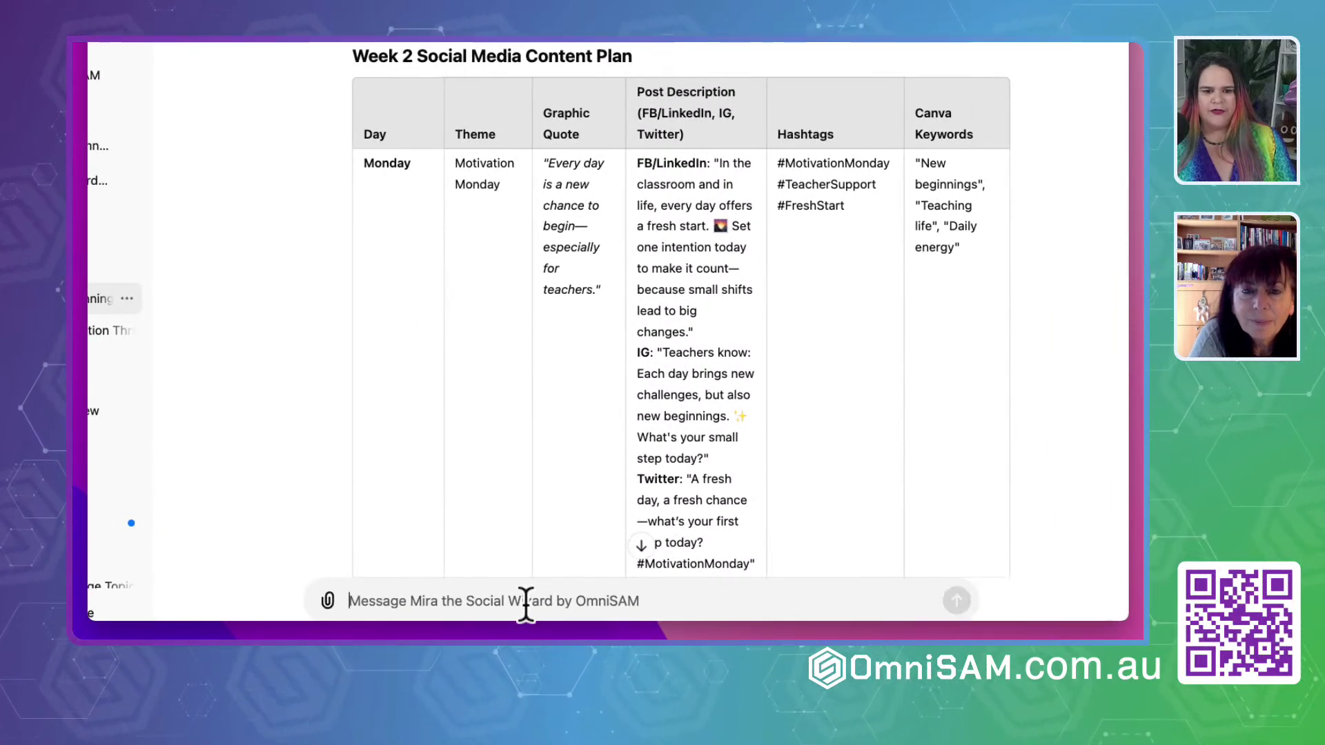
Send "We were happy with the first version of week 2." with "Please now do week 3 with the additional request" on a second line
{"action": "type", "text": "We were happy with the "}
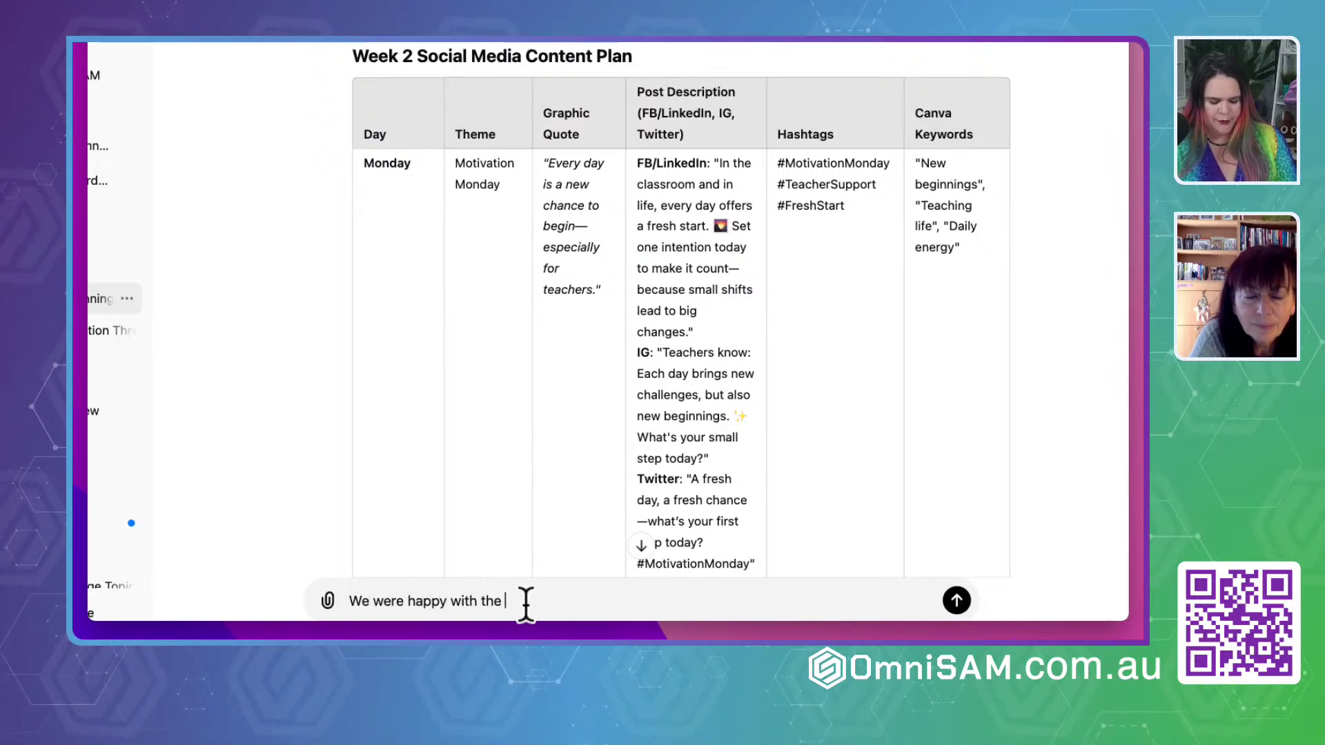
{"action": "type", "text": "first version"}
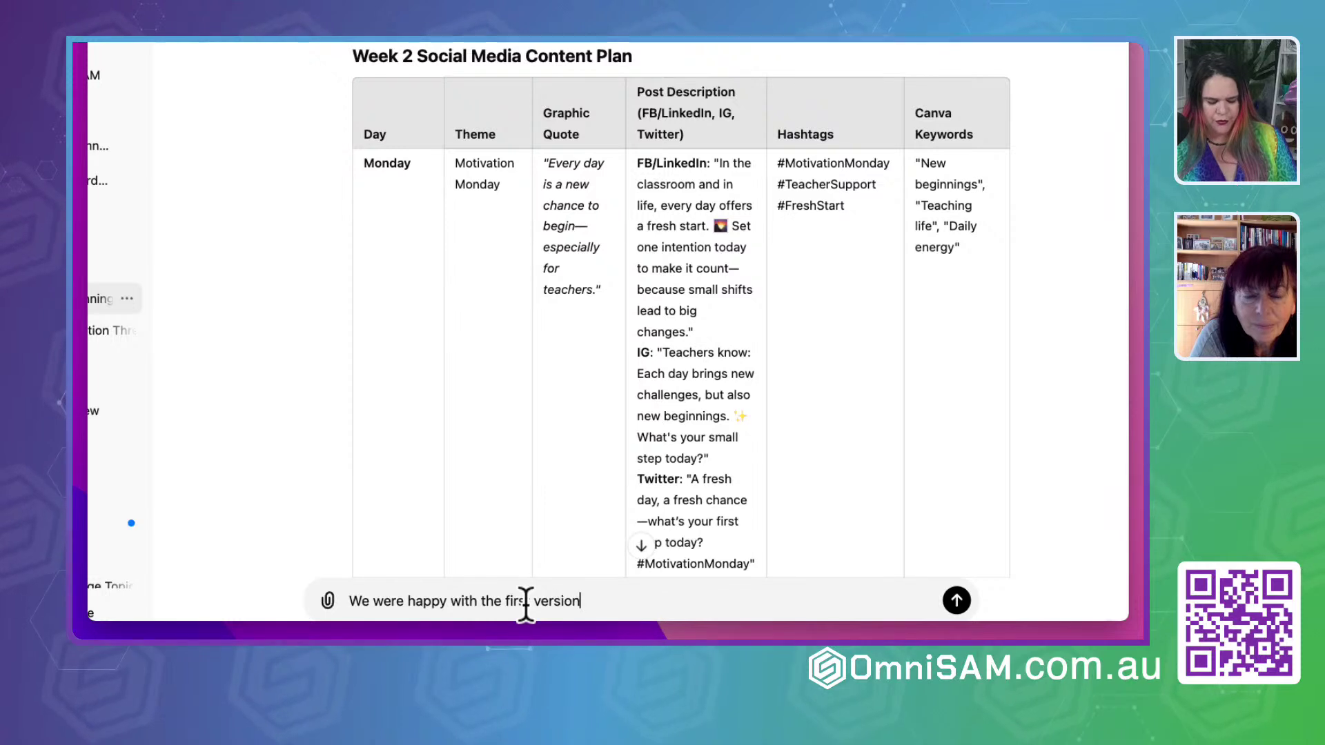
{"action": "type", "text": " of week 2."}
{"action": "key", "text": "shift+Return"}
{"action": "type", "text": "Please"}
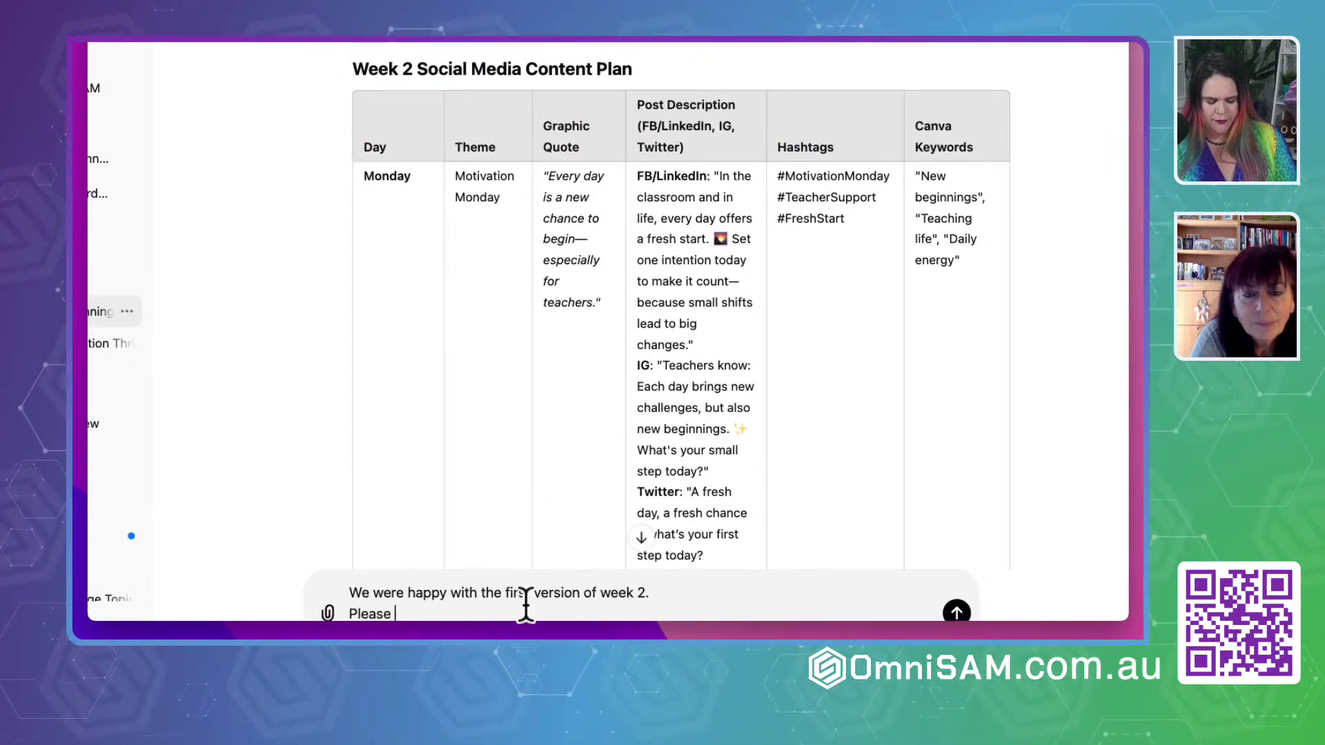
{"action": "type", "text": " now do week"}
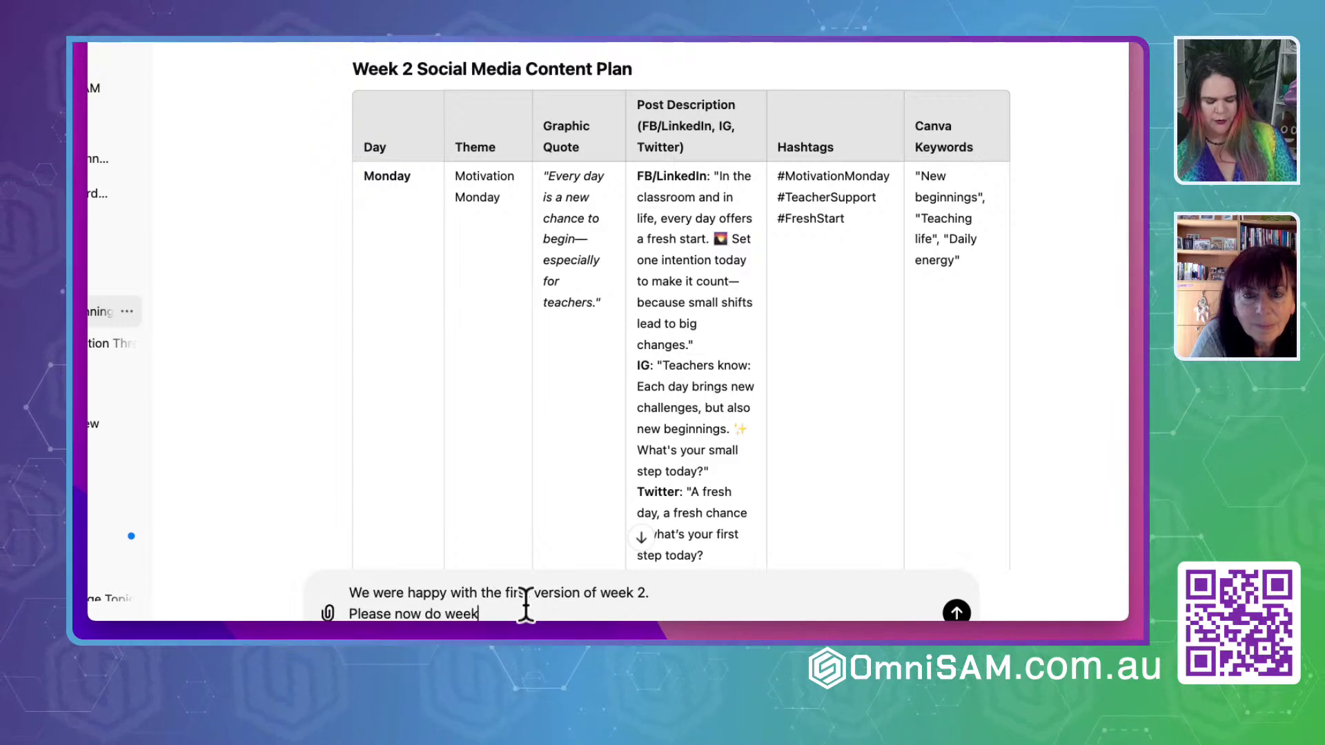
{"action": "type", "text": " 3 with the additional"}
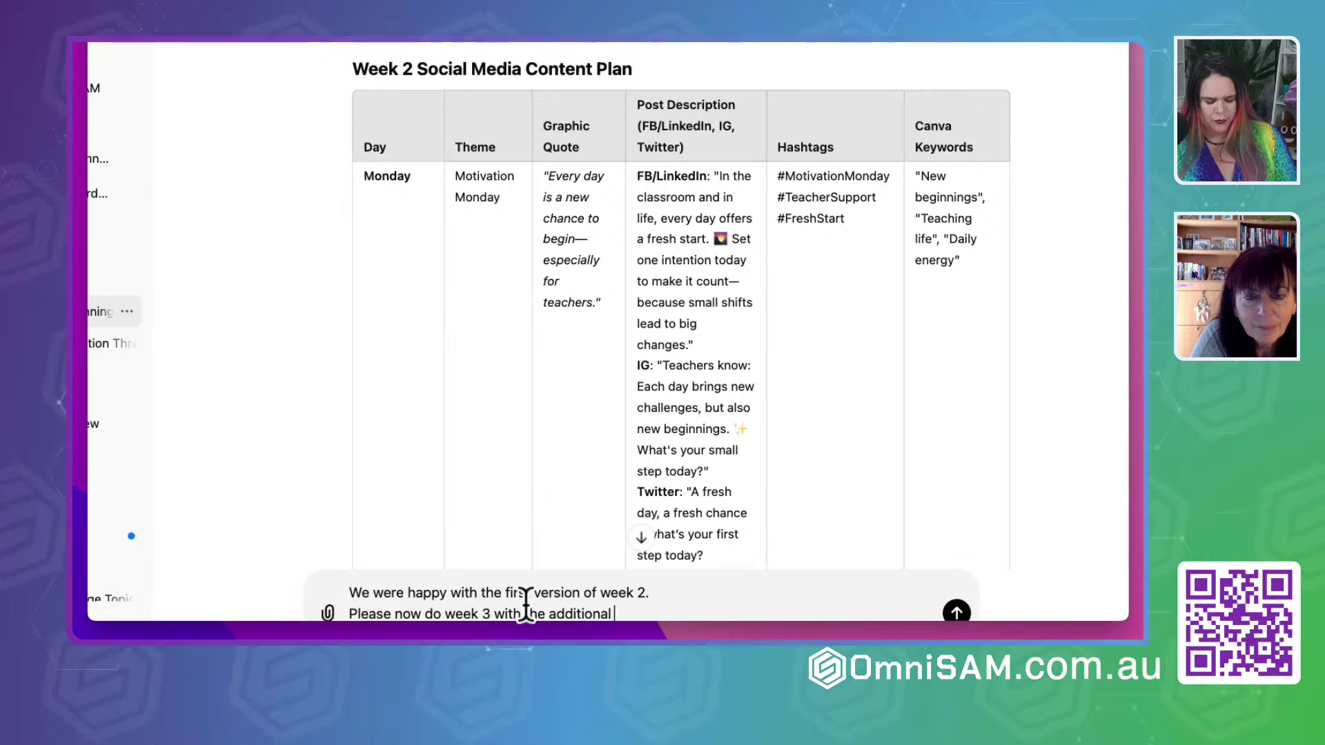
{"action": "type", "text": " request"}
{"action": "key", "text": "Return"}
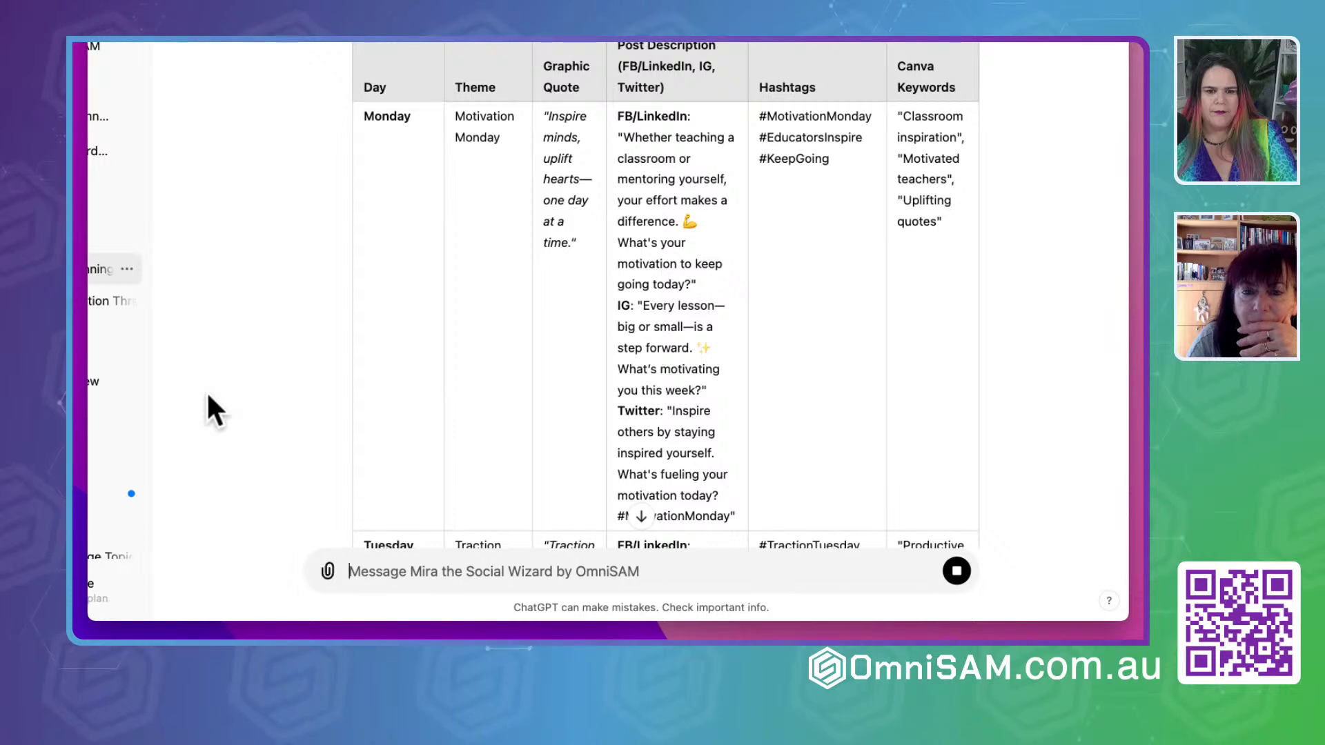
Review the Week 3 content plan from Monday to Sunday, including the Highlights for Week 3 section below it
{"action": "scroll", "coordinate": [206, 390], "scroll_direction": "down", "scroll_amount": 4}
{"action": "scroll", "coordinate": [206, 391], "scroll_direction": "down", "scroll_amount": 3}
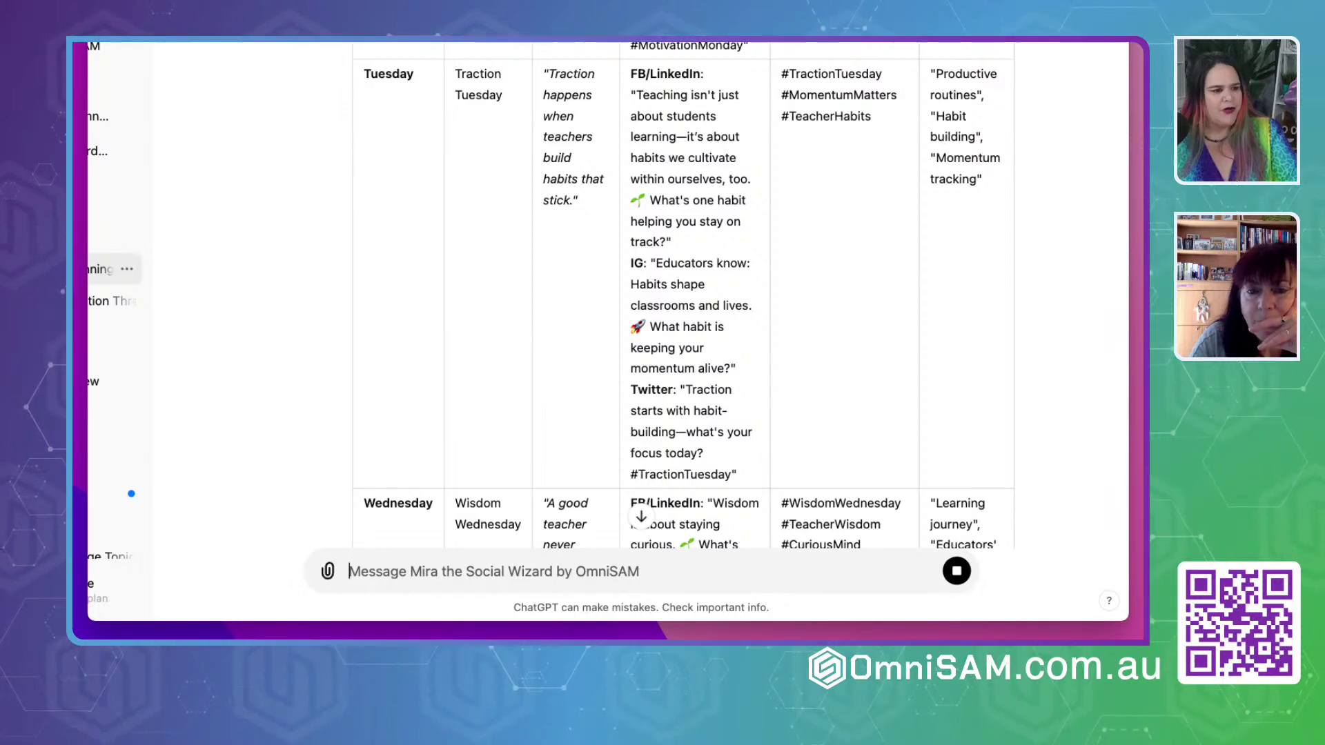
{"action": "scroll", "coordinate": [440, 317], "scroll_direction": "down", "scroll_amount": 6}
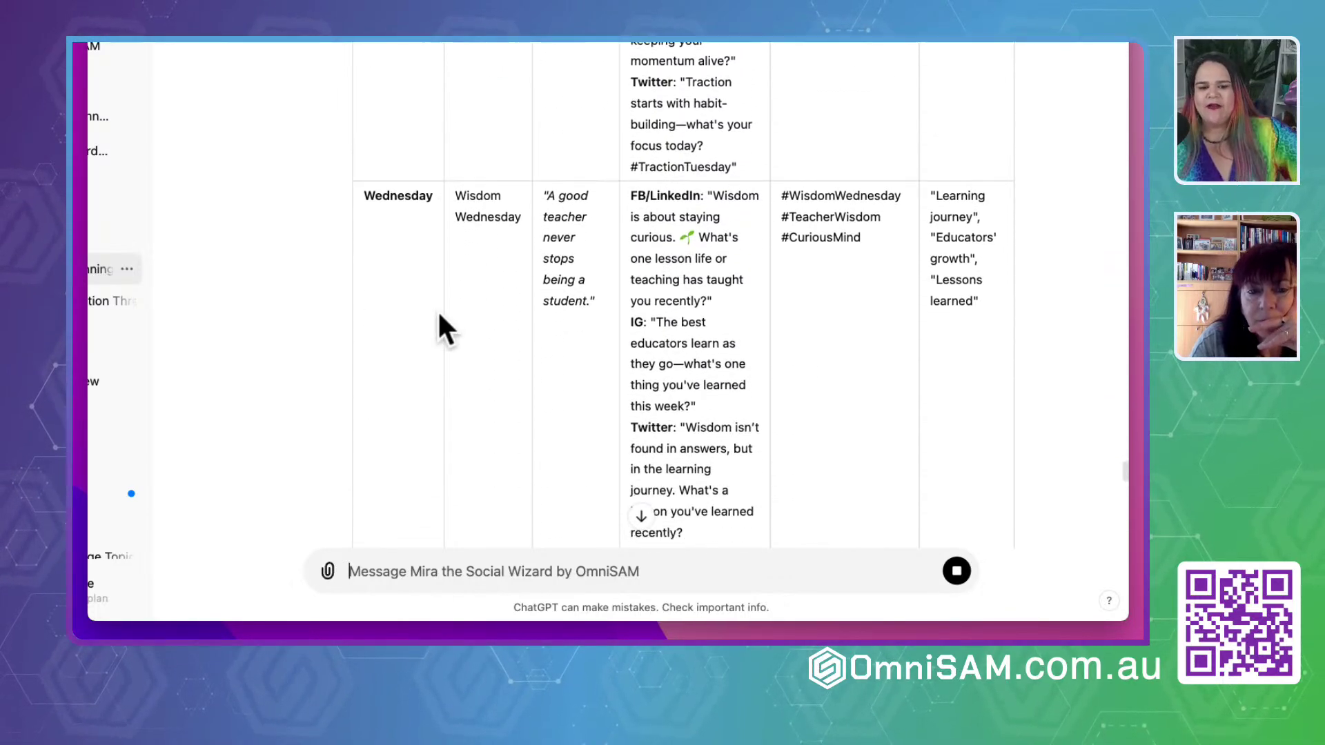
{"action": "scroll", "coordinate": [440, 318], "scroll_direction": "down", "scroll_amount": 1}
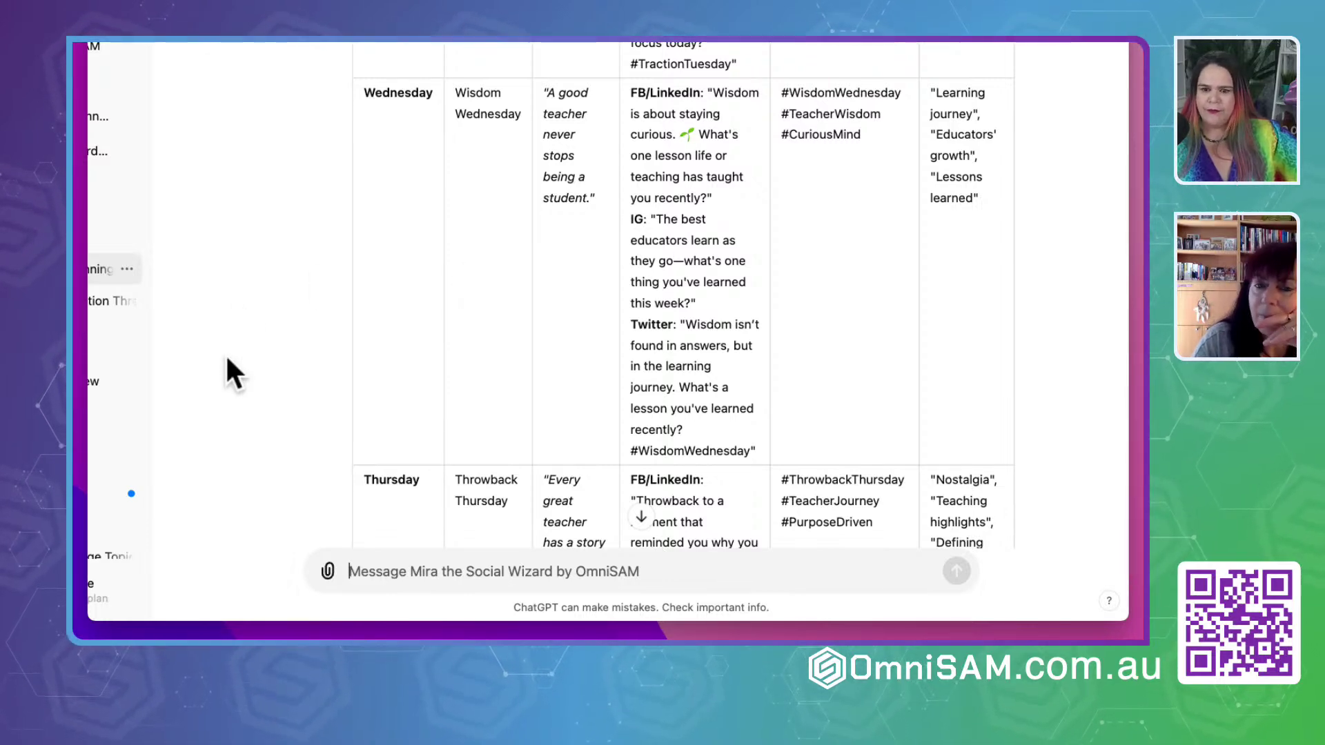
{"action": "scroll", "coordinate": [228, 359], "scroll_direction": "down", "scroll_amount": 6}
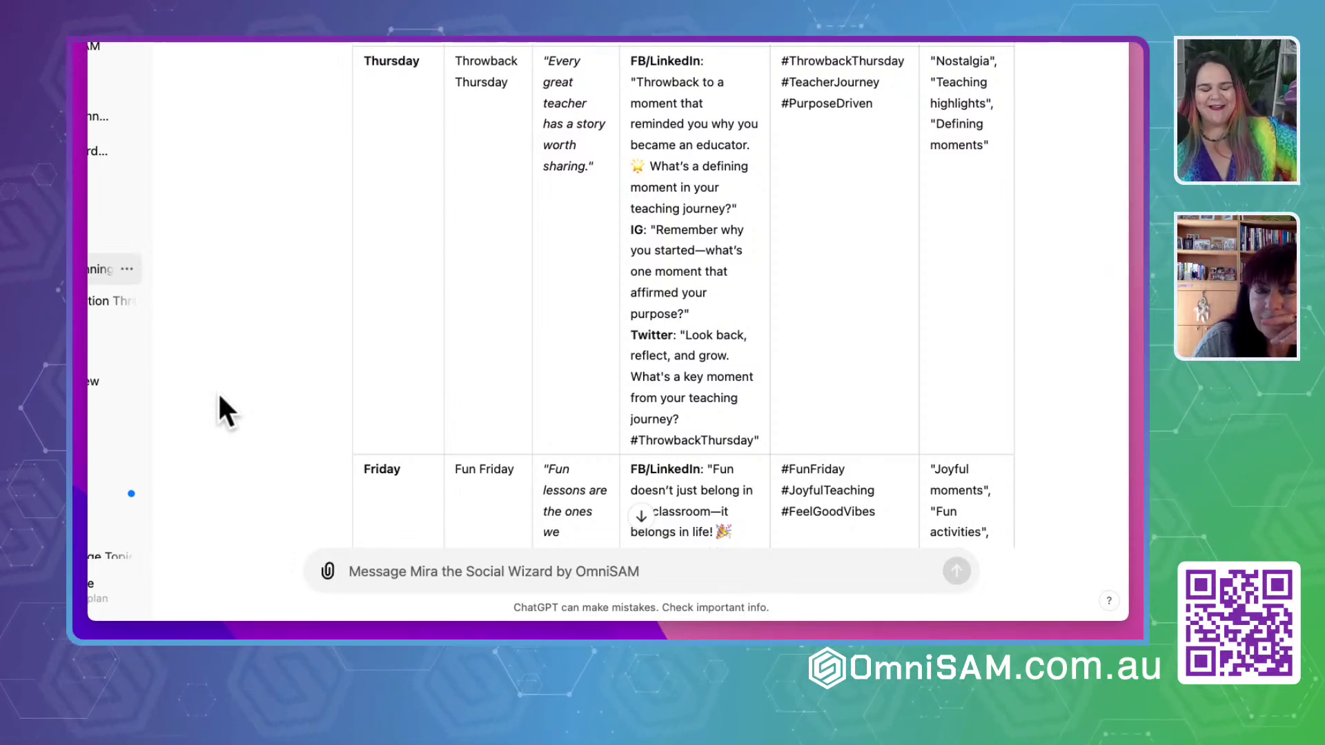
{"action": "scroll", "coordinate": [218, 391], "scroll_direction": "down", "scroll_amount": 10}
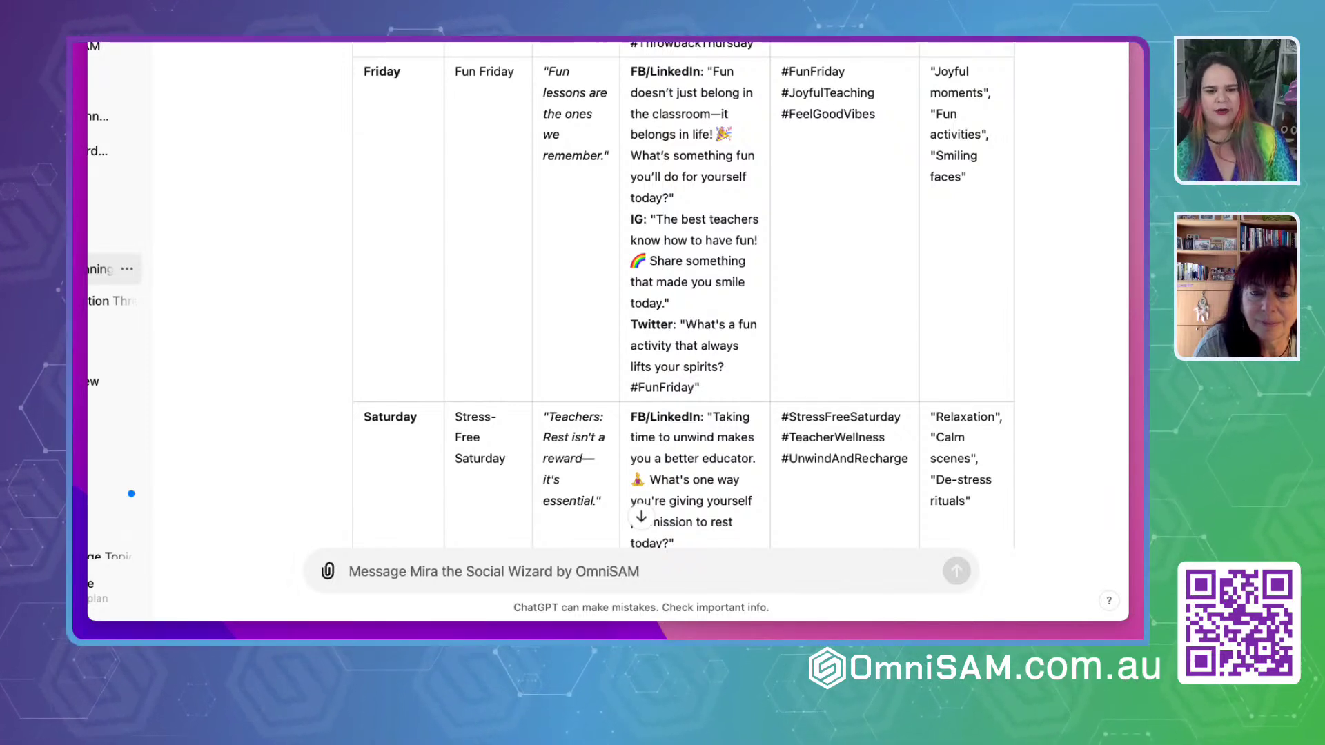
{"action": "scroll", "coordinate": [683, 297], "scroll_direction": "down", "scroll_amount": 1}
{"action": "scroll", "coordinate": [683, 297], "scroll_direction": "down", "scroll_amount": 5}
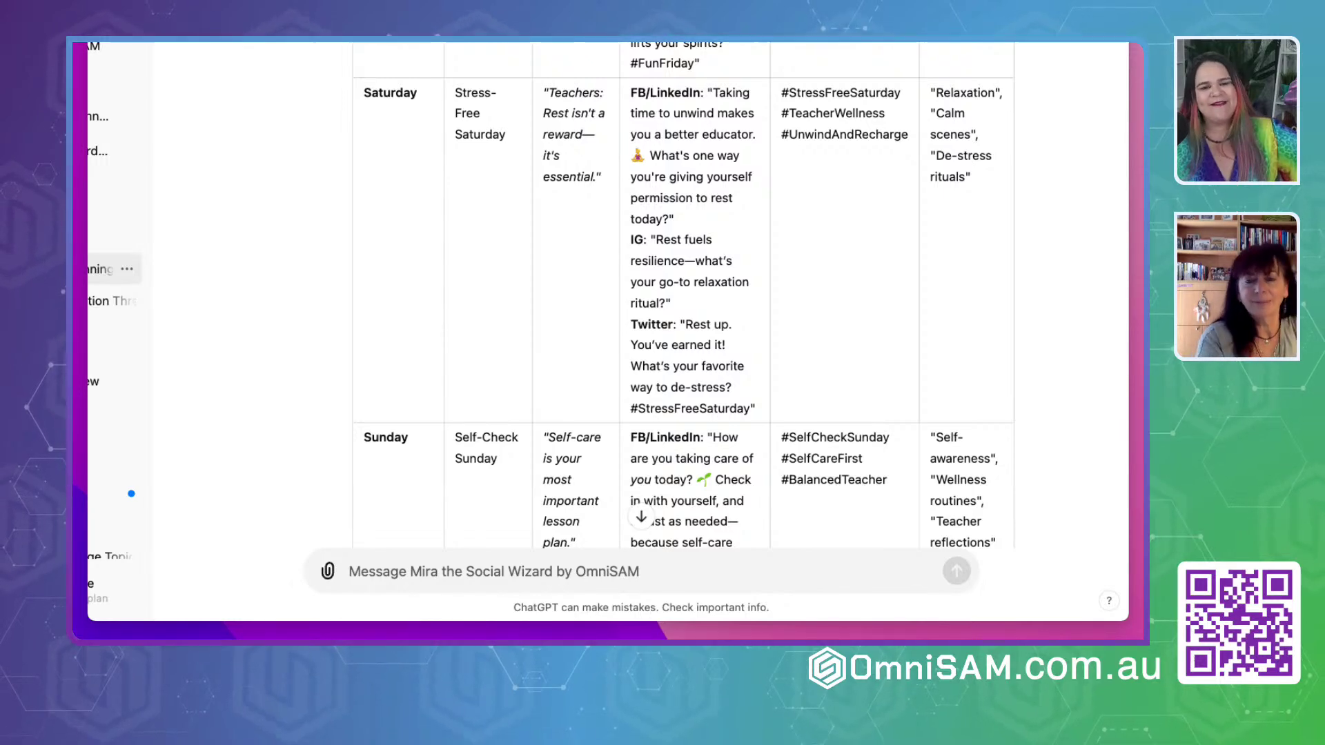
{"action": "scroll", "coordinate": [683, 297], "scroll_direction": "down", "scroll_amount": 3}
{"action": "scroll", "coordinate": [683, 297], "scroll_direction": "down", "scroll_amount": 2}
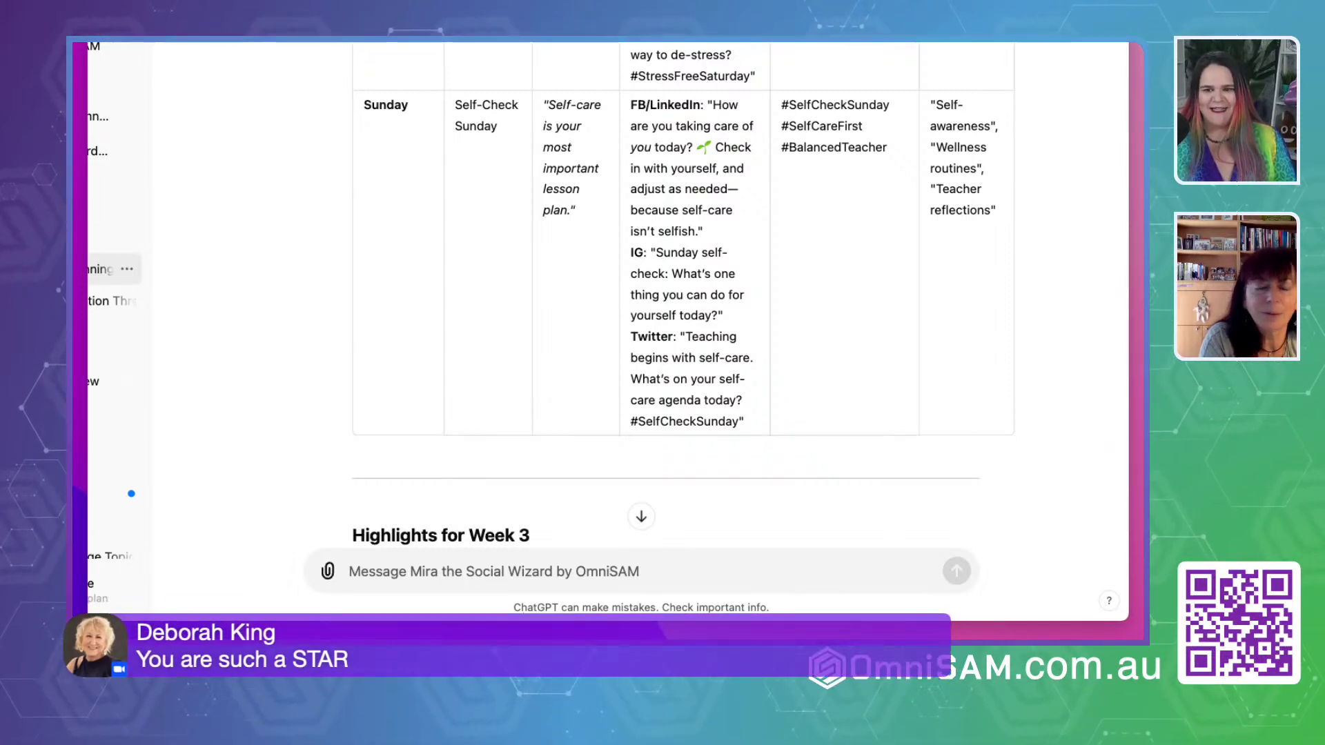
{"action": "scroll", "coordinate": [662, 290], "scroll_direction": "down", "scroll_amount": 3}
Send the reply "Beautiful let move onto week 4" to request the next weekly plan
{"action": "left_click", "coordinate": [409, 572]}
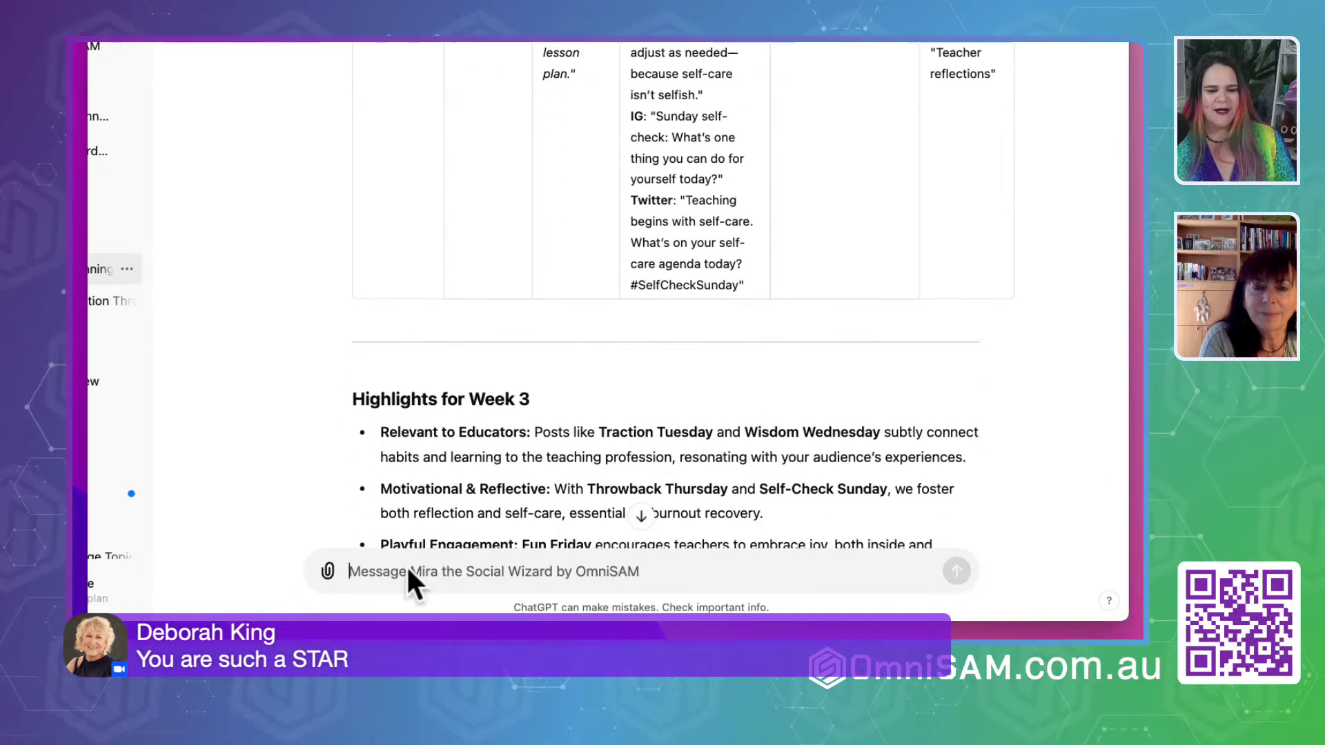
{"action": "type", "text": "Beaut"}
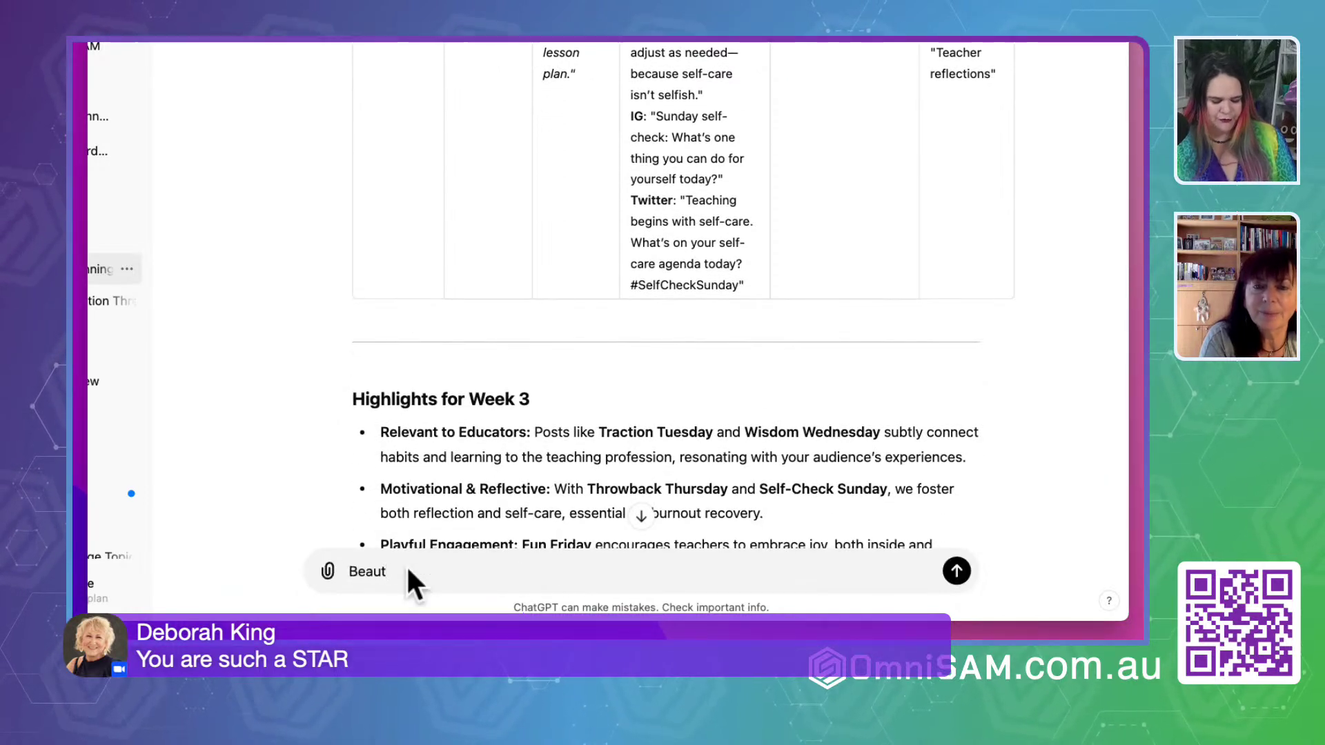
{"action": "type", "text": "iful let mo"}
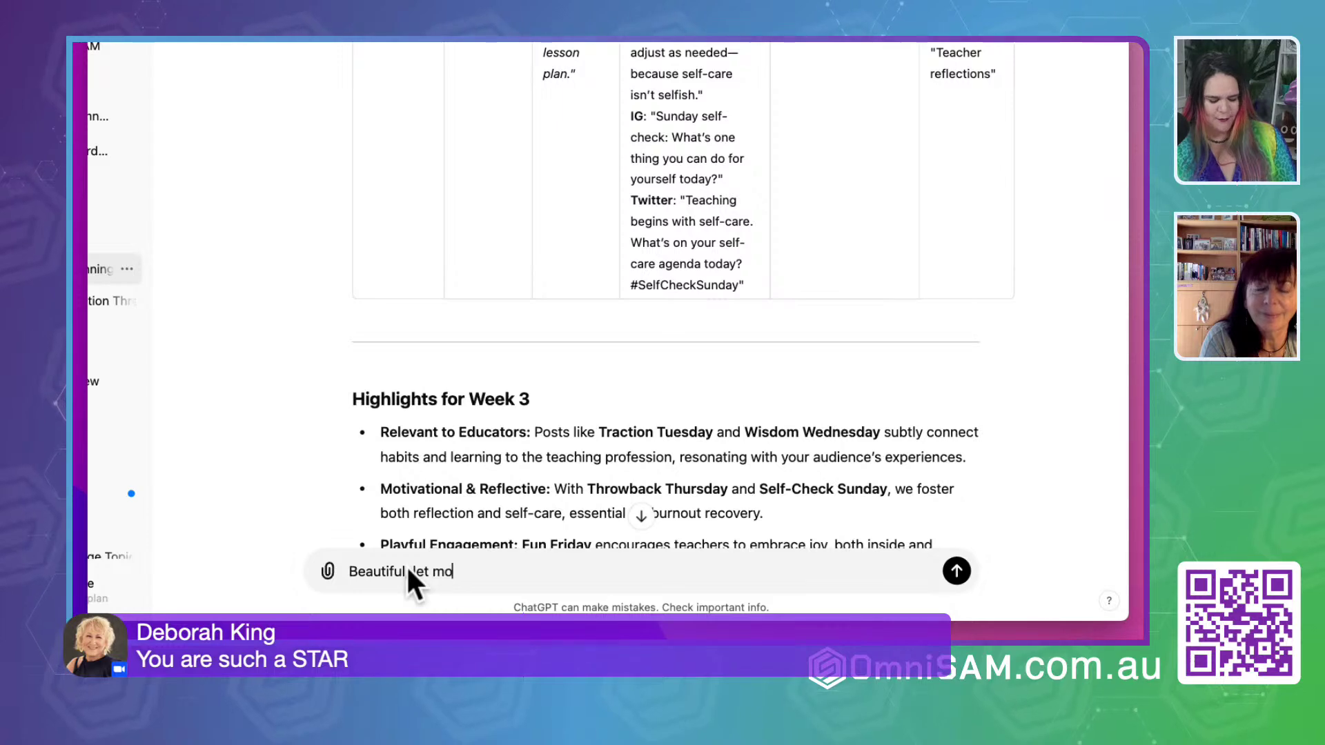
{"action": "type", "text": "ve onto week 4"}
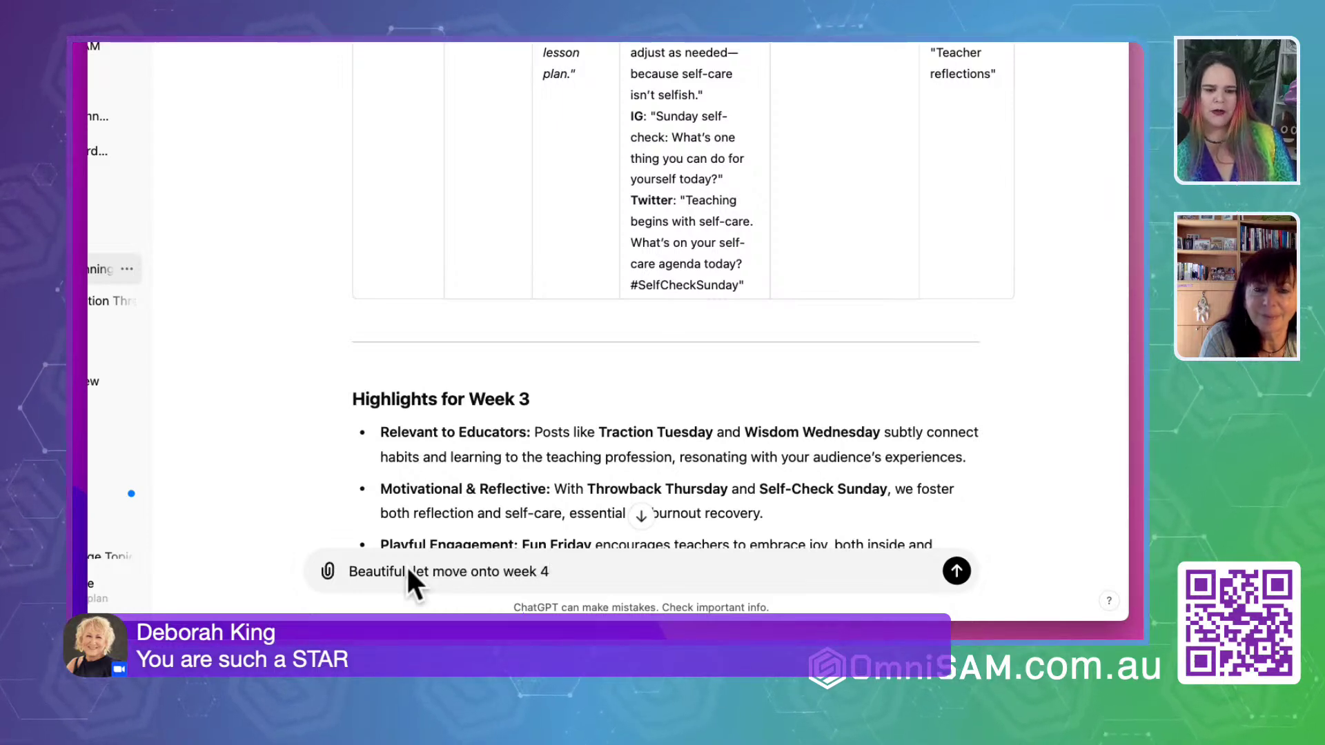
{"action": "key", "text": "Return"}
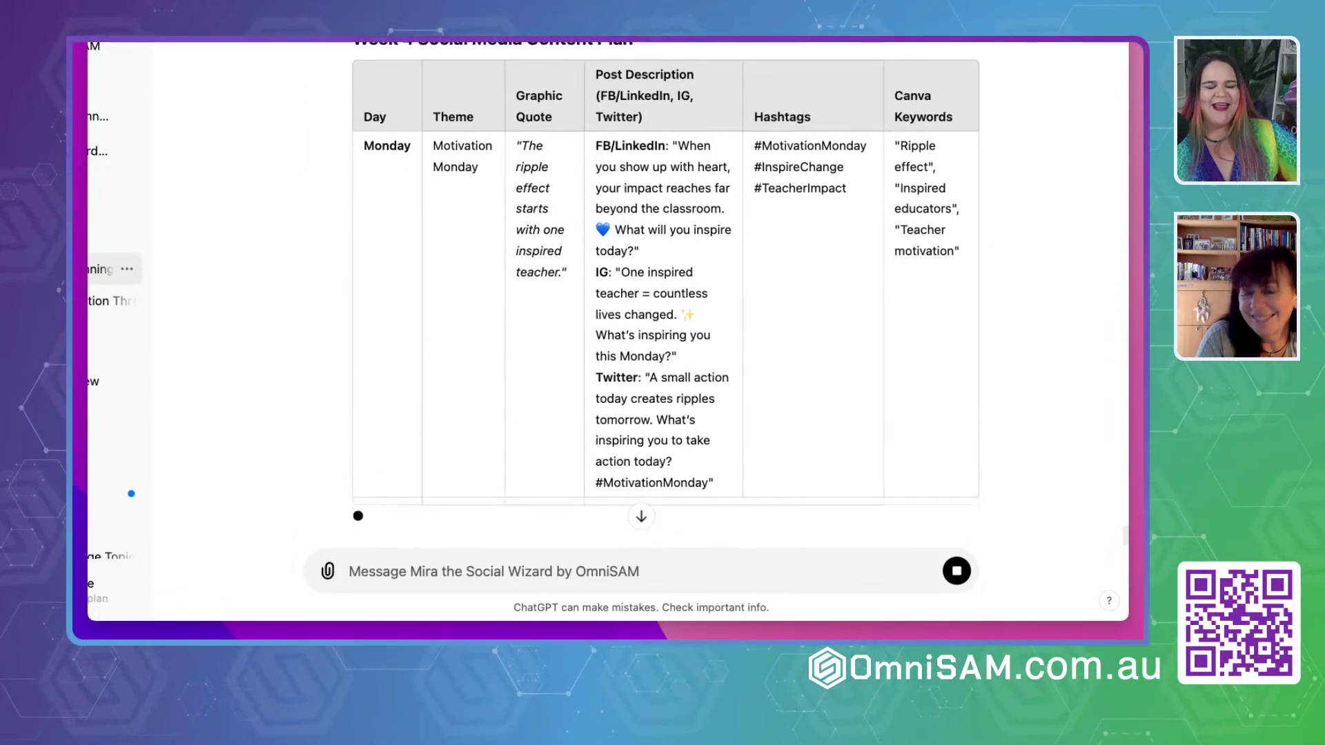
Review the Week 4 content plan from Monday to Sunday, including the "What's New in Week 4?" section below it
{"action": "scroll", "coordinate": [665, 297], "scroll_direction": "up", "scroll_amount": 1}
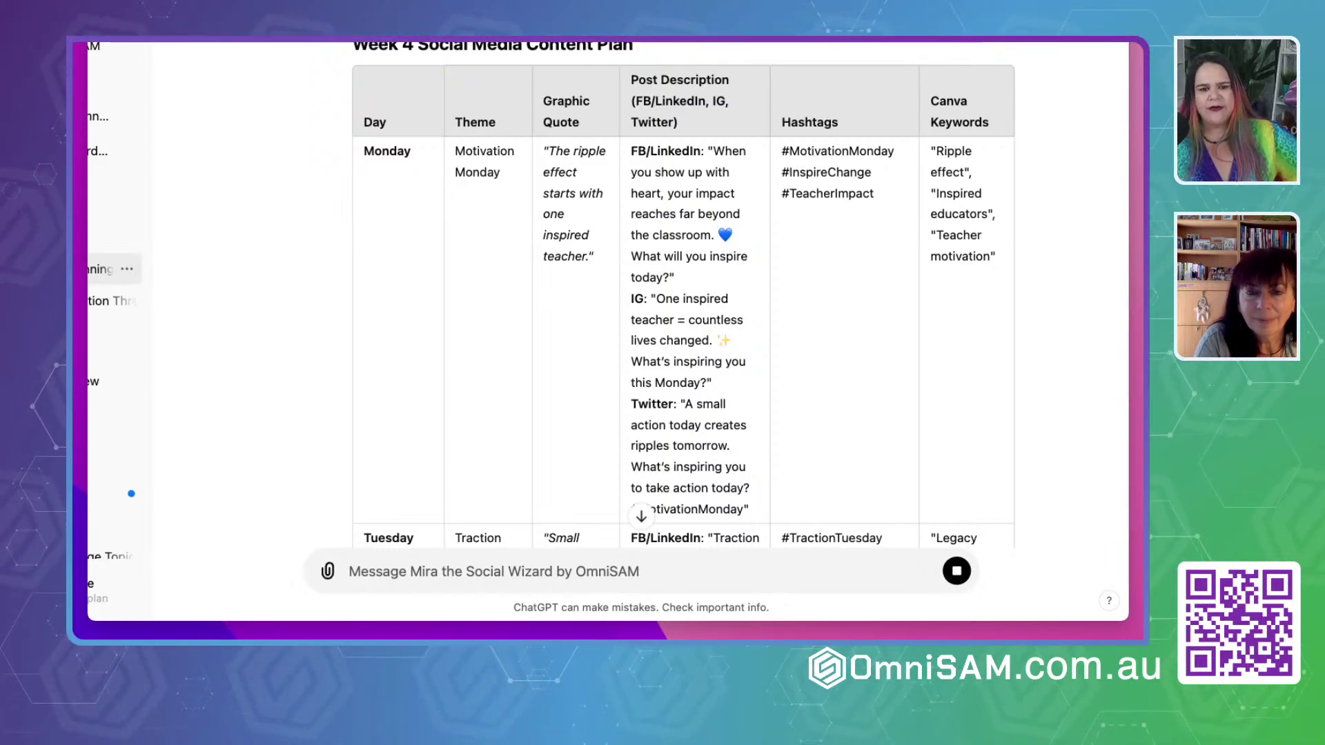
{"action": "scroll", "coordinate": [684, 297], "scroll_direction": "down", "scroll_amount": 7}
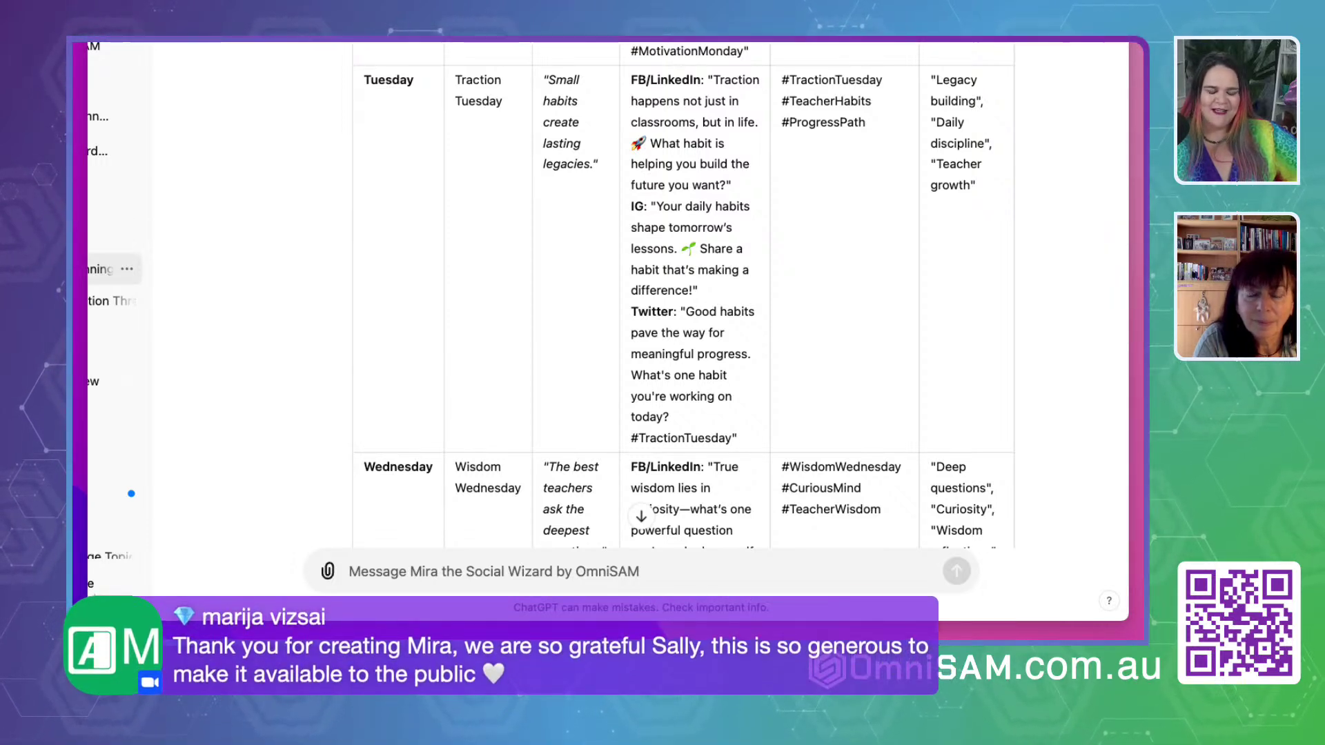
{"action": "scroll", "coordinate": [683, 297], "scroll_direction": "down", "scroll_amount": 5}
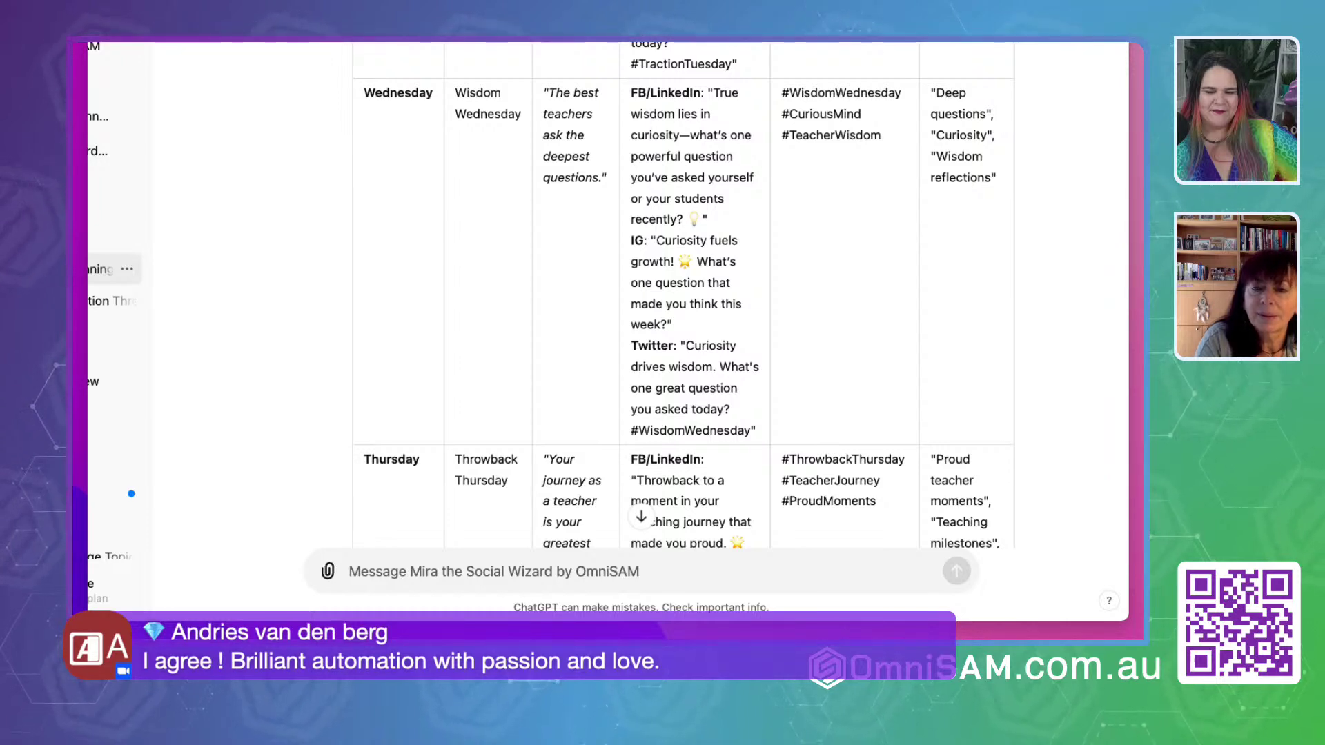
{"action": "scroll", "coordinate": [683, 296], "scroll_direction": "down", "scroll_amount": 5}
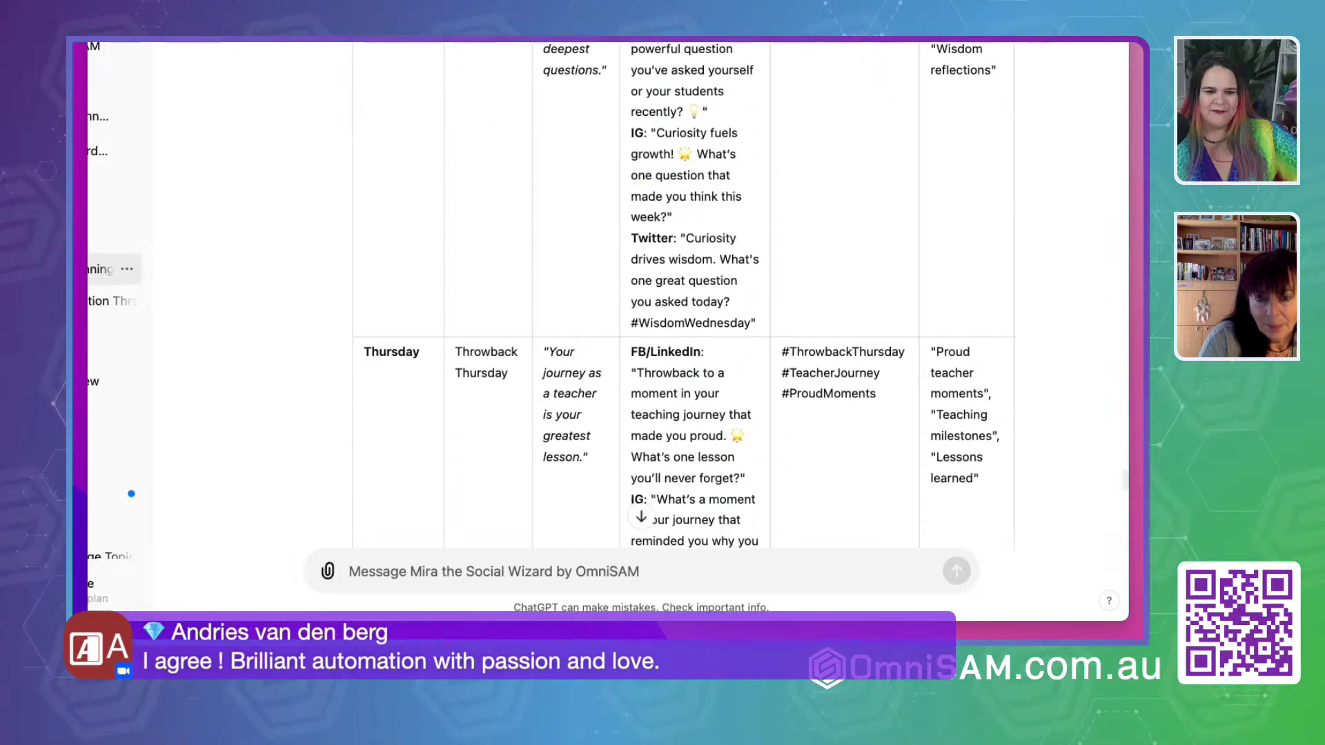
{"action": "scroll", "coordinate": [684, 297], "scroll_direction": "down", "scroll_amount": 1}
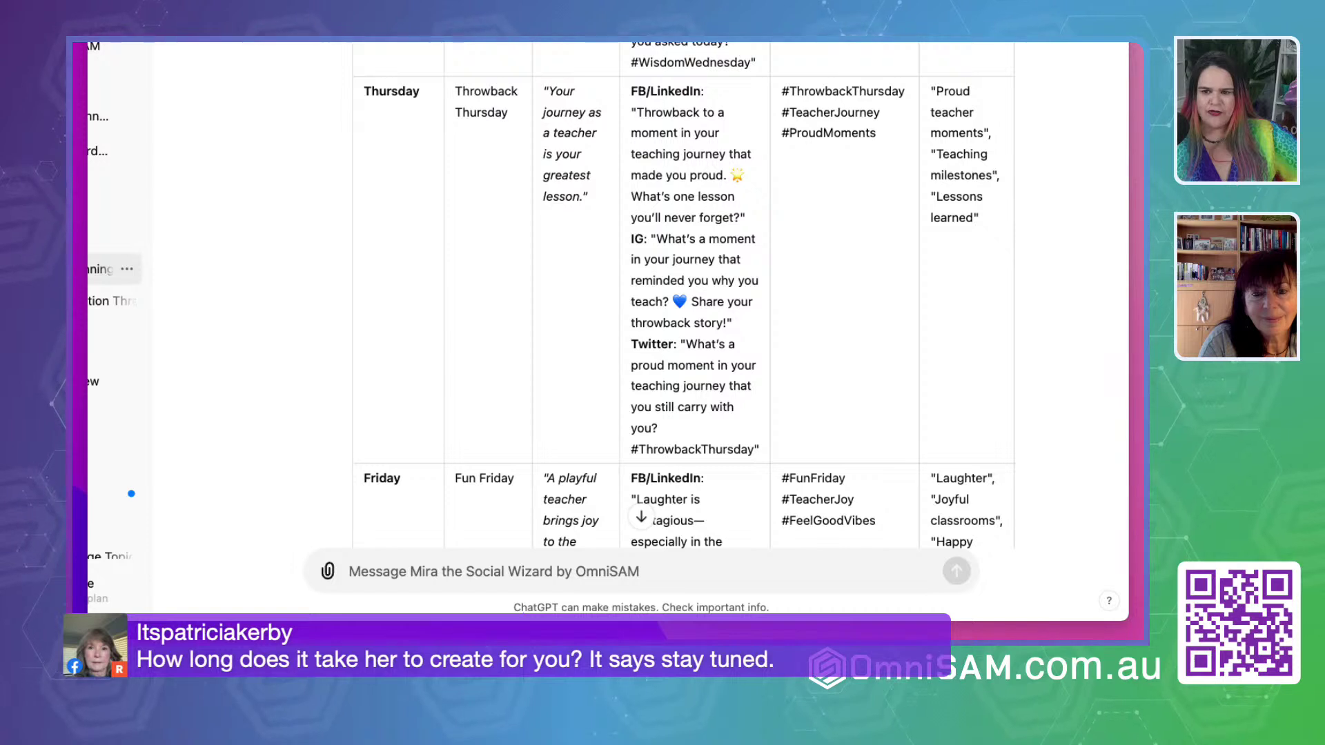
{"action": "scroll", "coordinate": [683, 293], "scroll_direction": "down", "scroll_amount": 6}
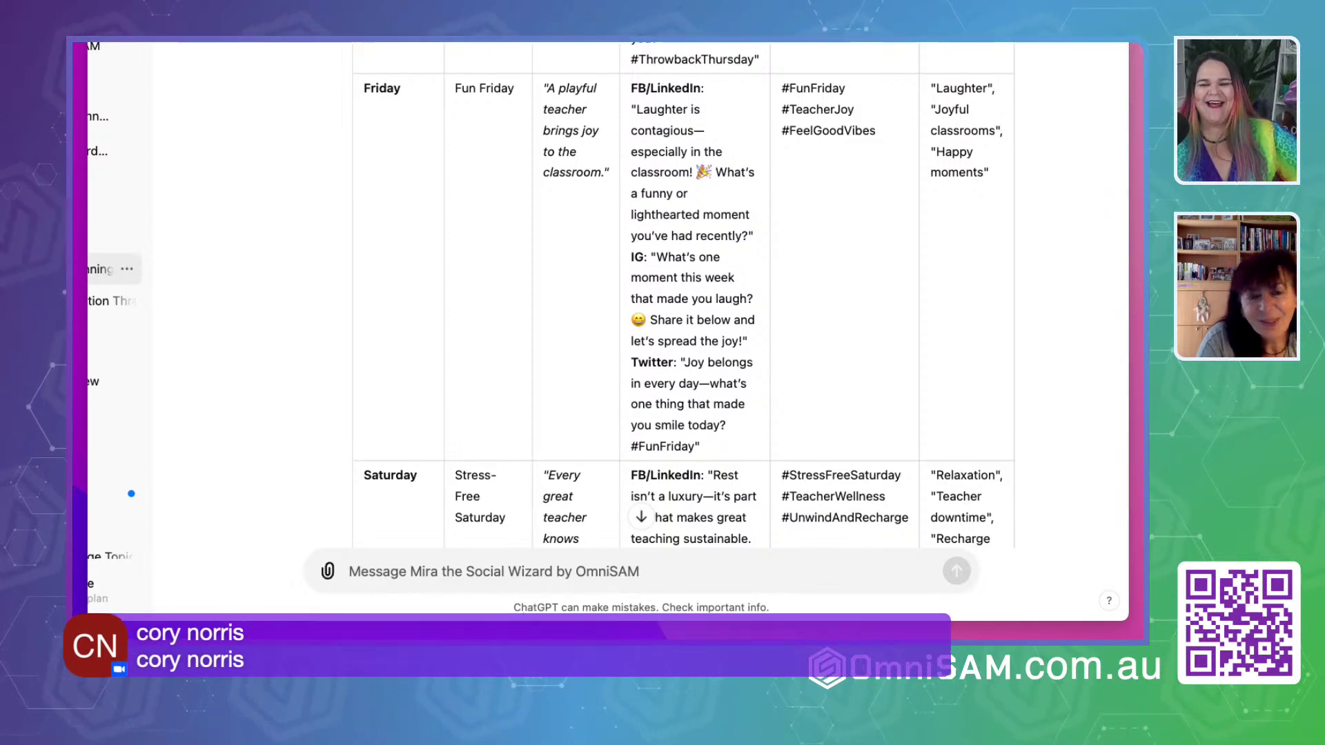
{"action": "scroll", "coordinate": [647, 293], "scroll_direction": "down", "scroll_amount": 5}
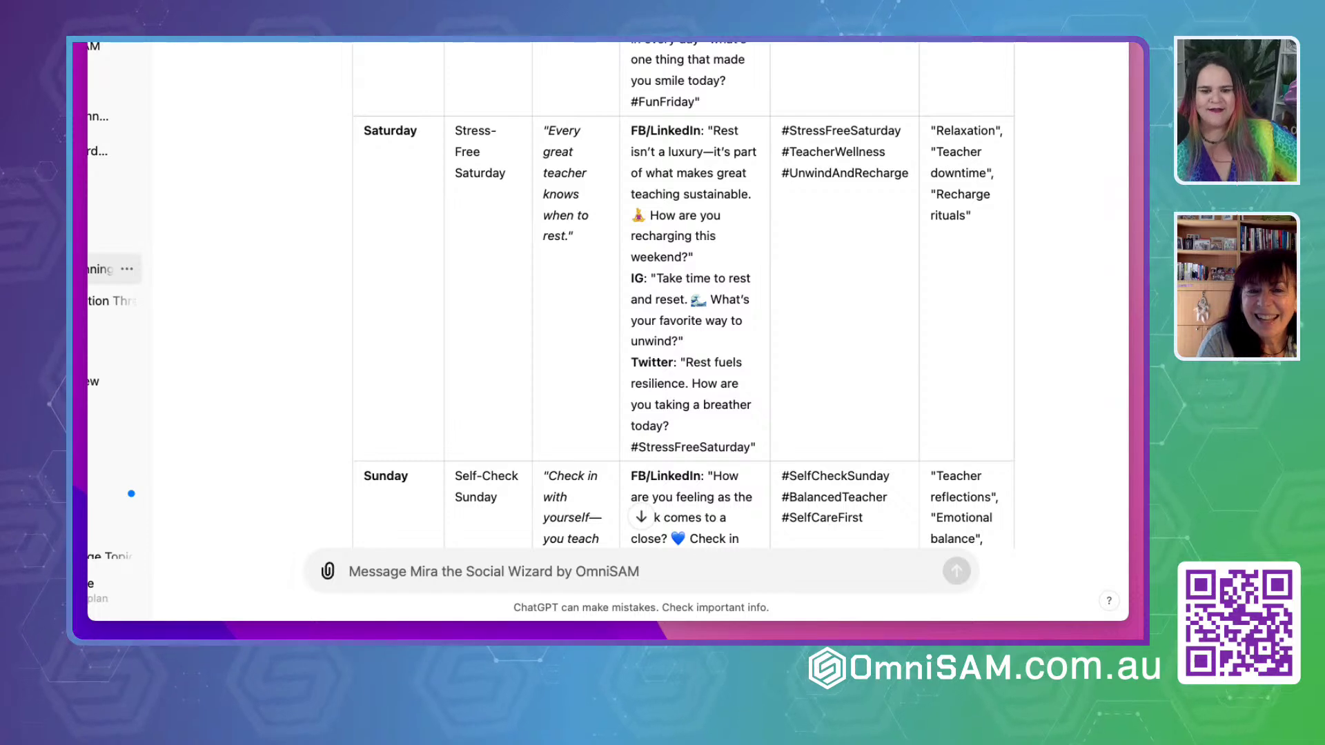
{"action": "scroll", "coordinate": [684, 296], "scroll_direction": "down", "scroll_amount": 4}
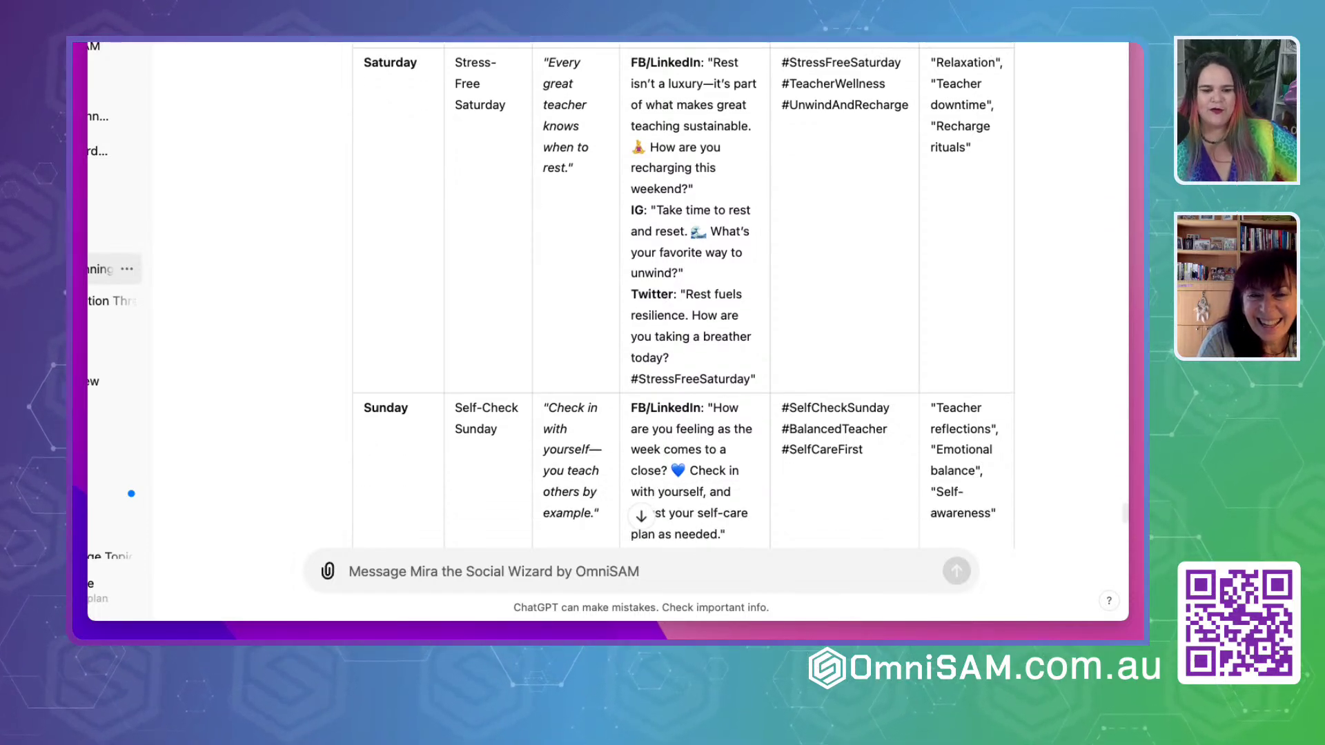
{"action": "scroll", "coordinate": [684, 296], "scroll_direction": "down", "scroll_amount": 3}
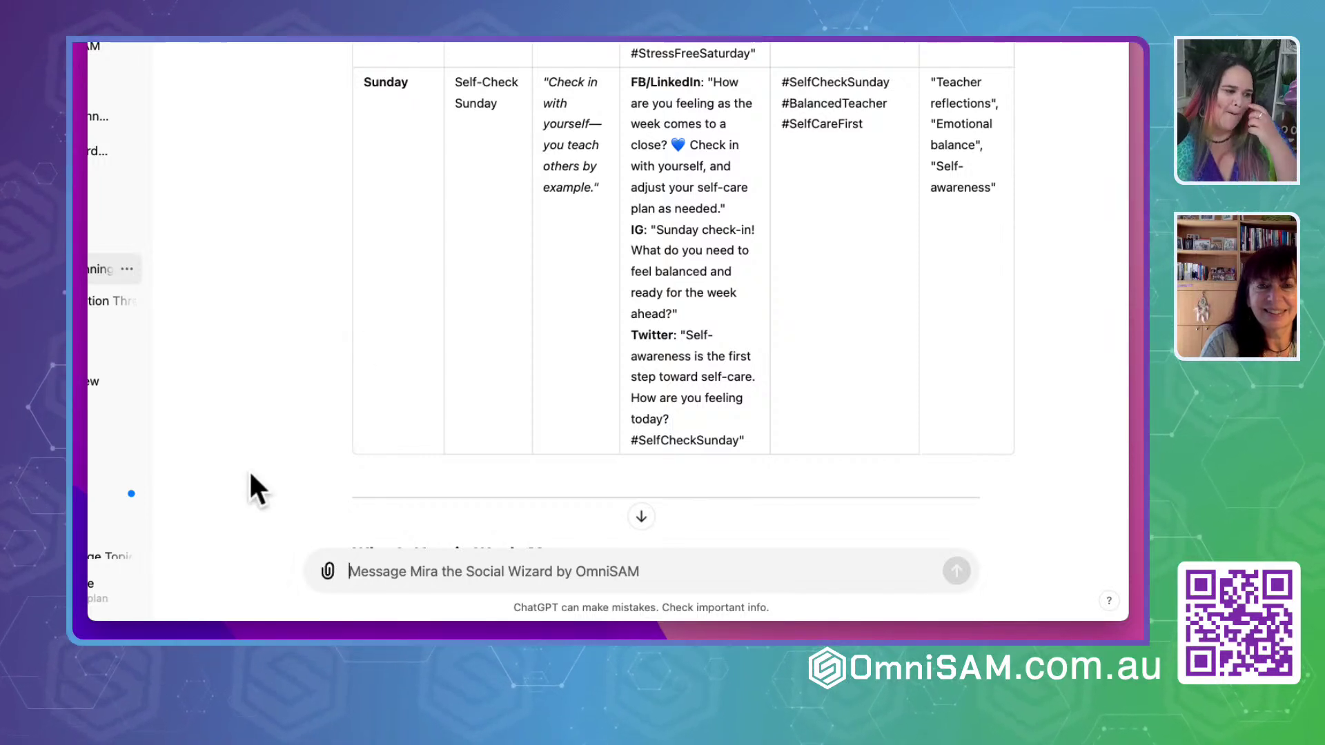
{"action": "scroll", "coordinate": [290, 446], "scroll_direction": "down", "scroll_amount": 4}
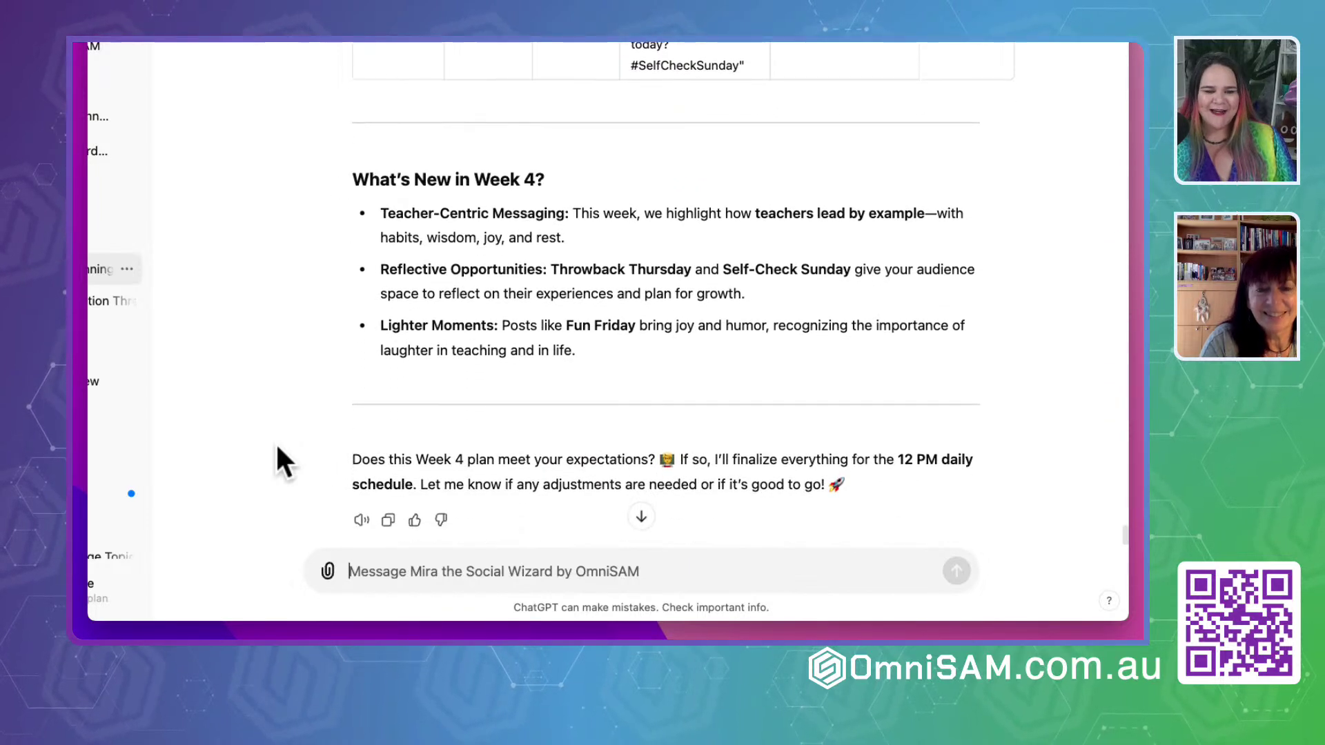
{"action": "scroll", "coordinate": [279, 449], "scroll_direction": "down", "scroll_amount": 1}
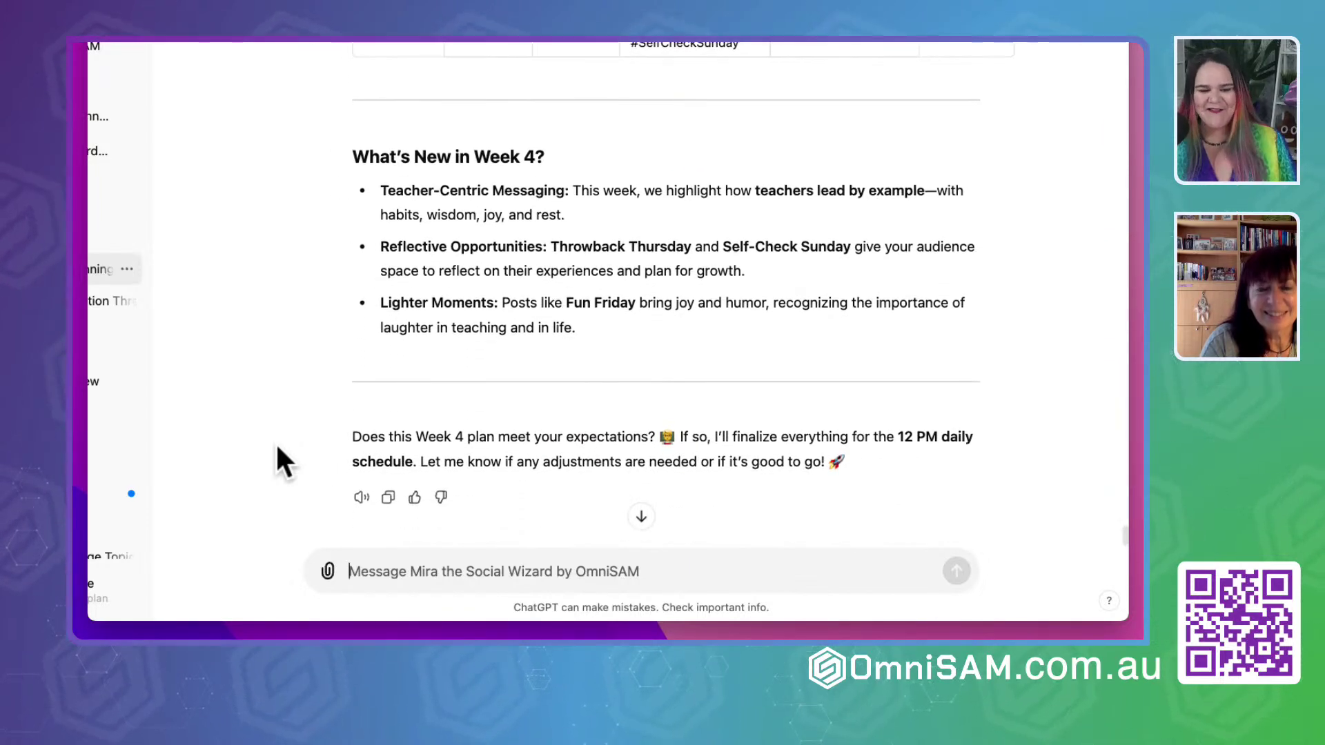
{"action": "scroll", "coordinate": [278, 448], "scroll_direction": "down", "scroll_amount": 1}
Send "We are now happy with all 4 weeks" with "Please create the 2nd table for Canva Batch create" on a second line
{"action": "left_click", "coordinate": [438, 577]}
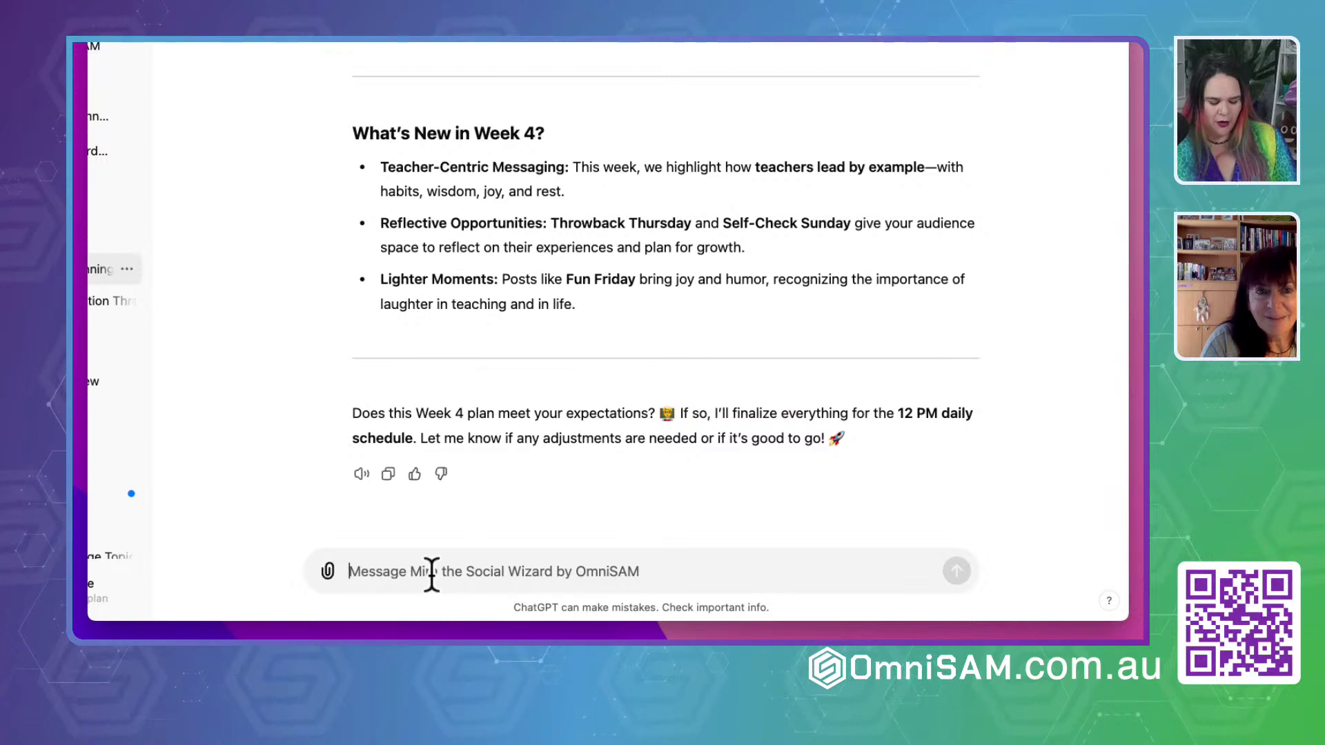
{"action": "type", "text": "We a"}
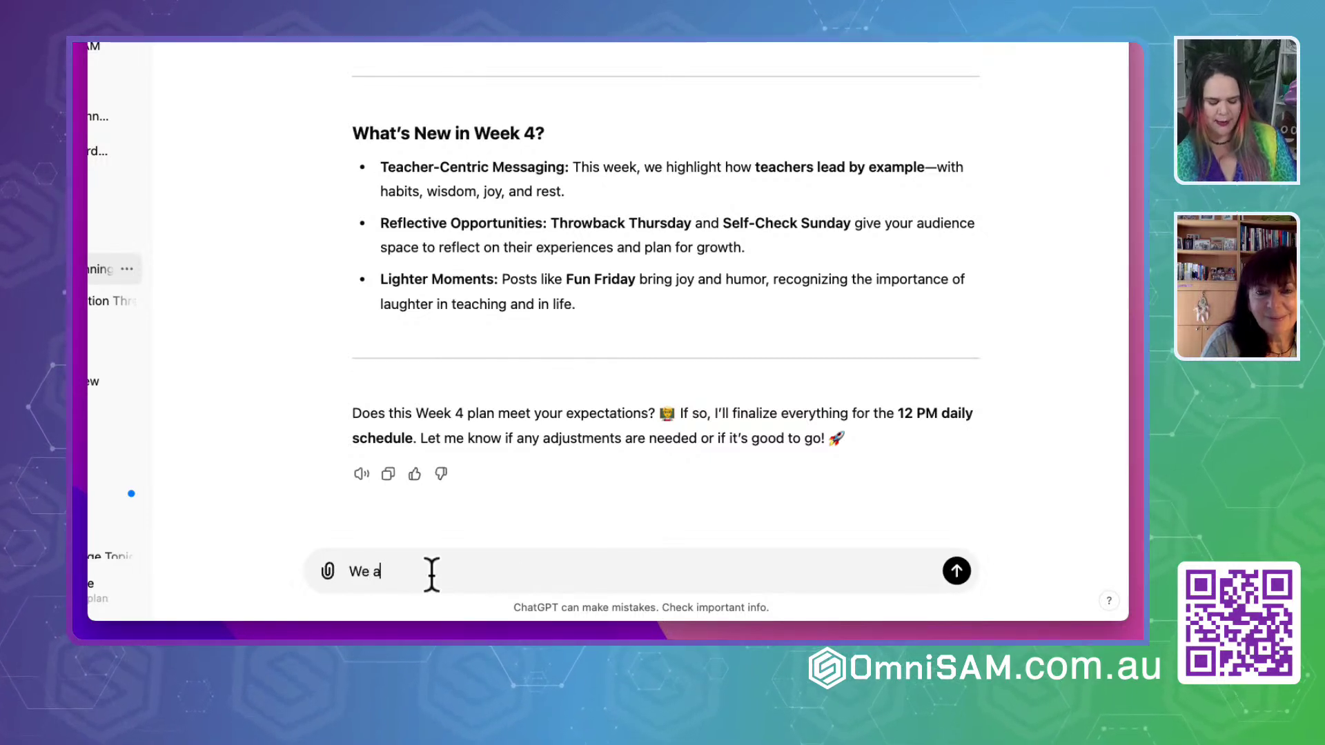
{"action": "type", "text": "re now happy with all 4 we"}
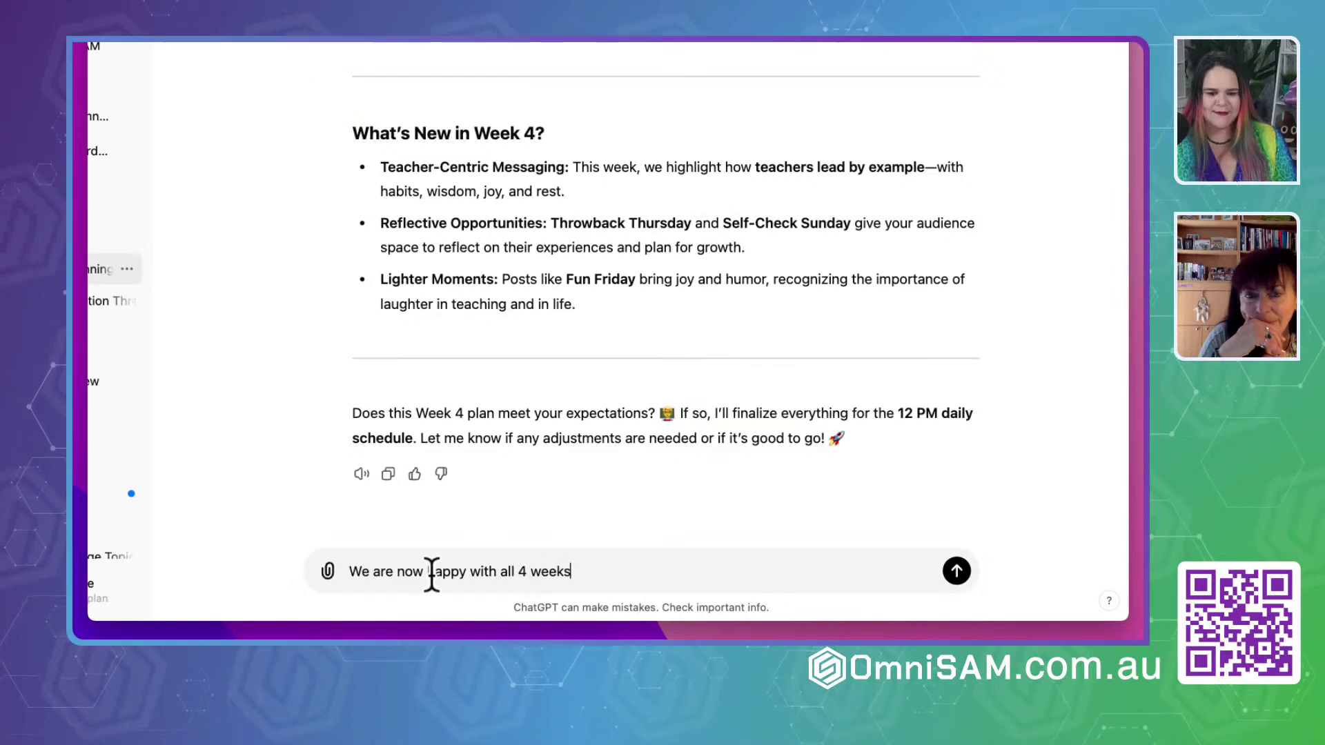
{"action": "type", "text": "eks"}
{"action": "key", "text": "shift+Return"}
{"action": "type", "text": "Please create the 2nd table for "}
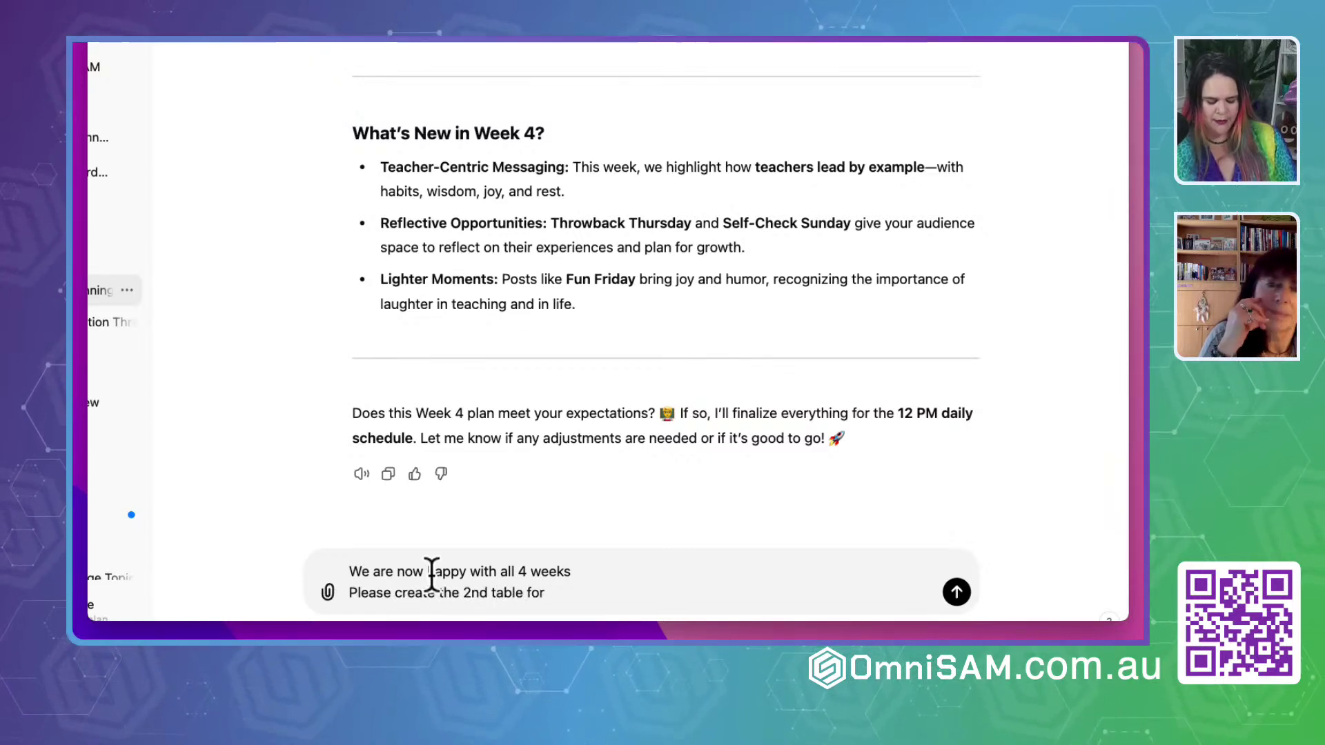
{"action": "type", "text": "Canva Batch creat"}
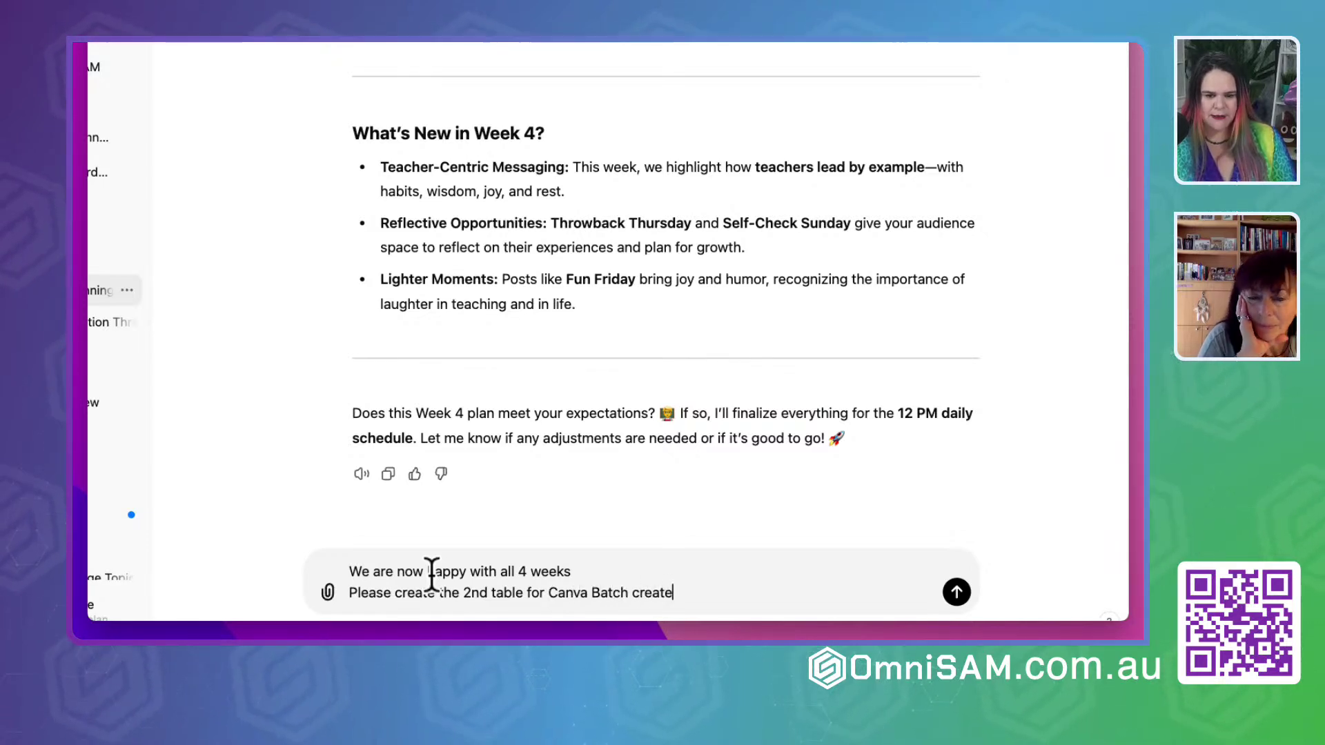
{"action": "type", "text": "e"}
{"action": "key", "text": "Return"}
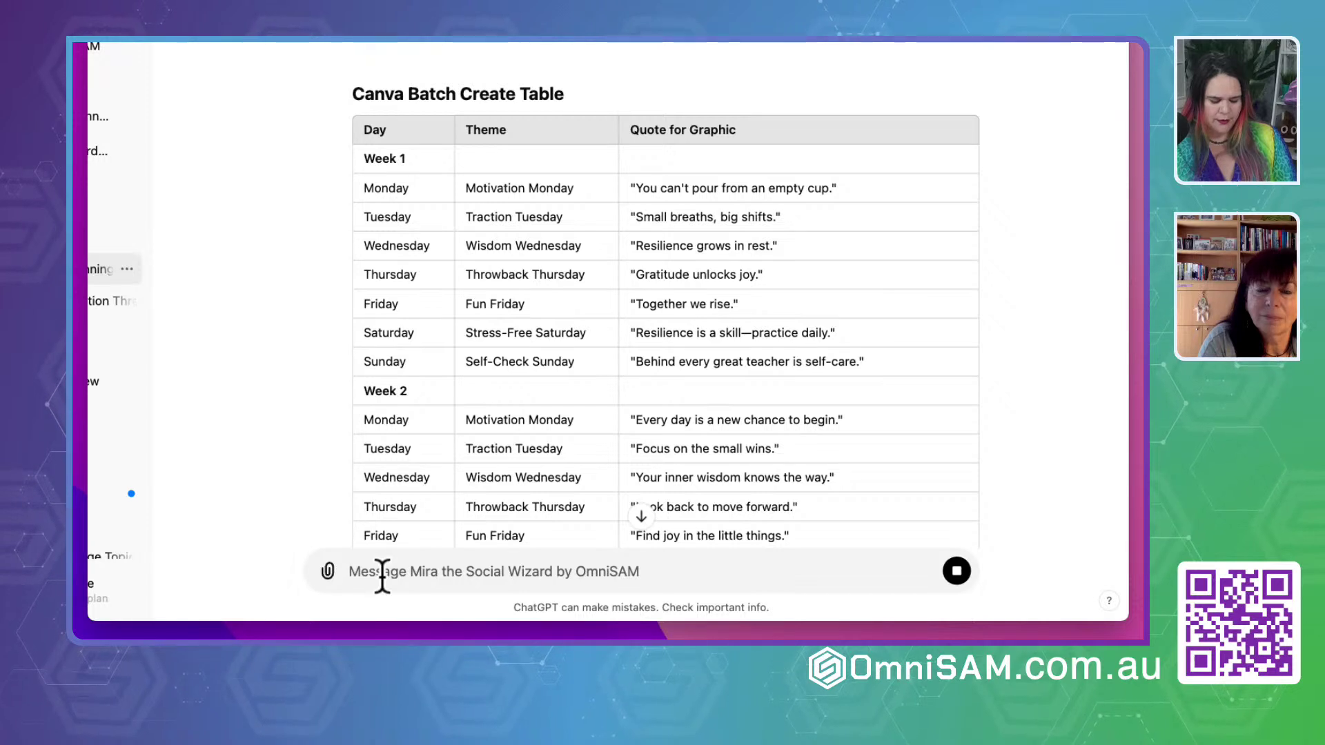
Send the follow-up "Please reveiw knowledge and check table layout for Canva batching" about the Canva Batch Create Table
{"action": "type", "text": "Please reve"}
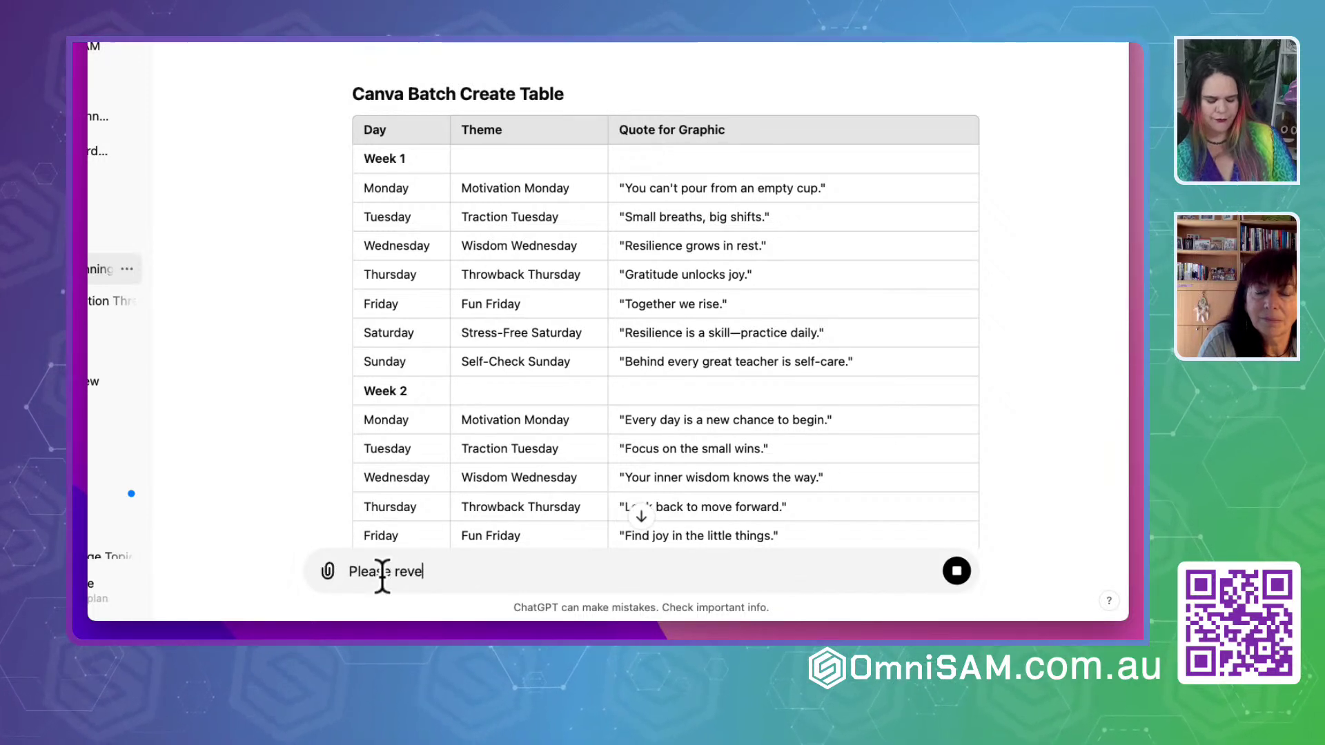
{"action": "type", "text": "iw knowledge and ch"}
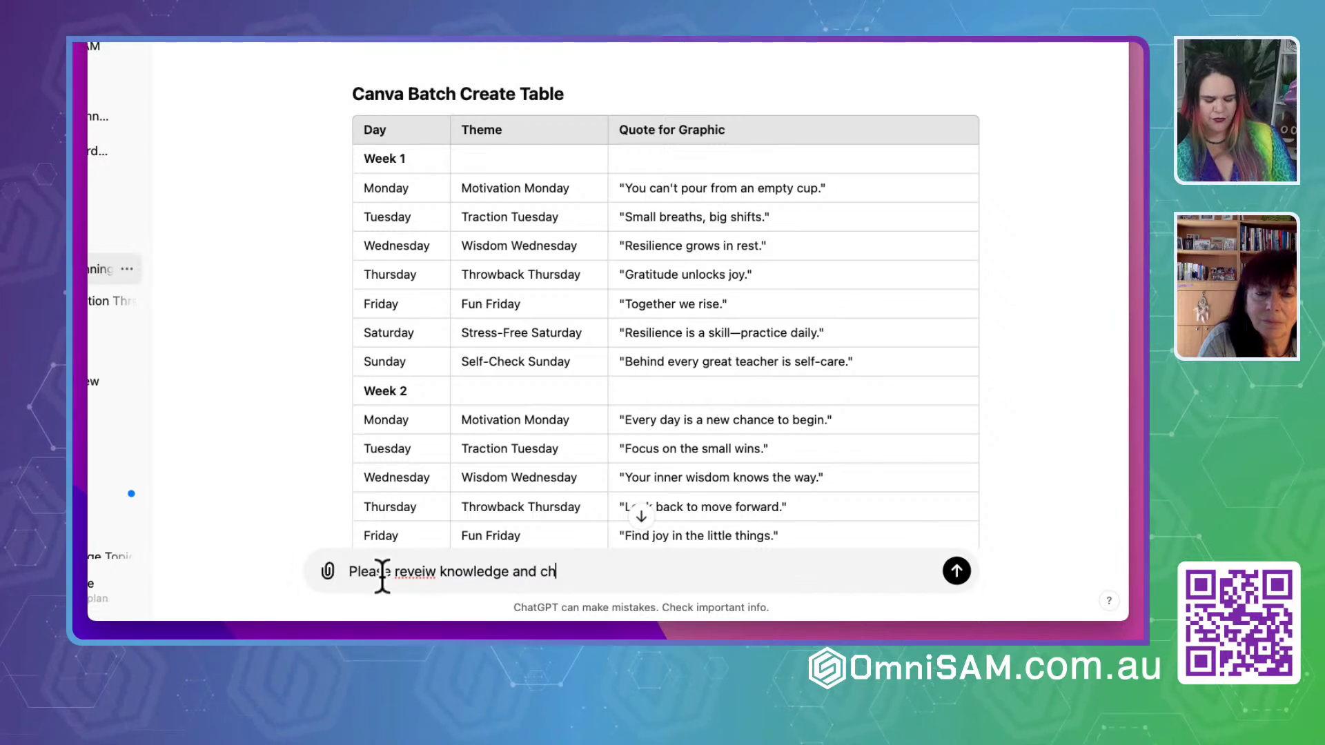
{"action": "type", "text": "eck table"}
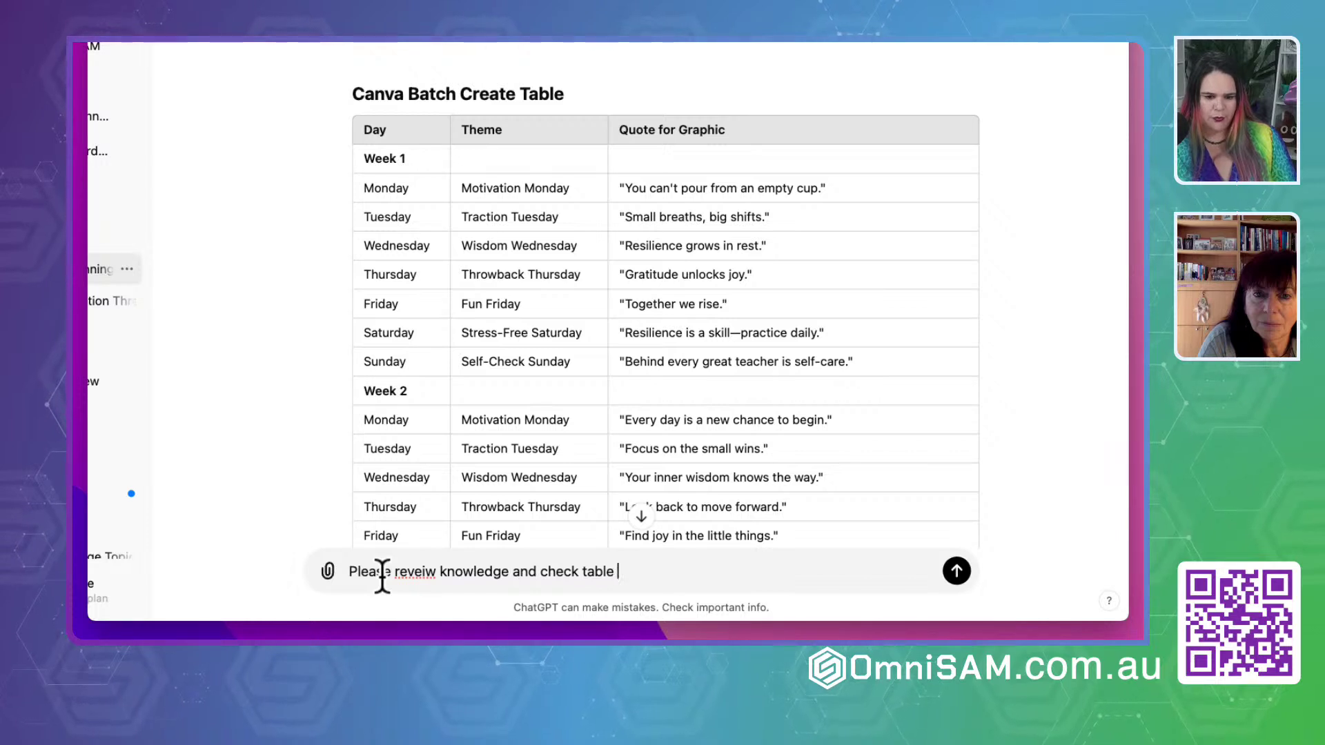
{"action": "type", "text": " layout"}
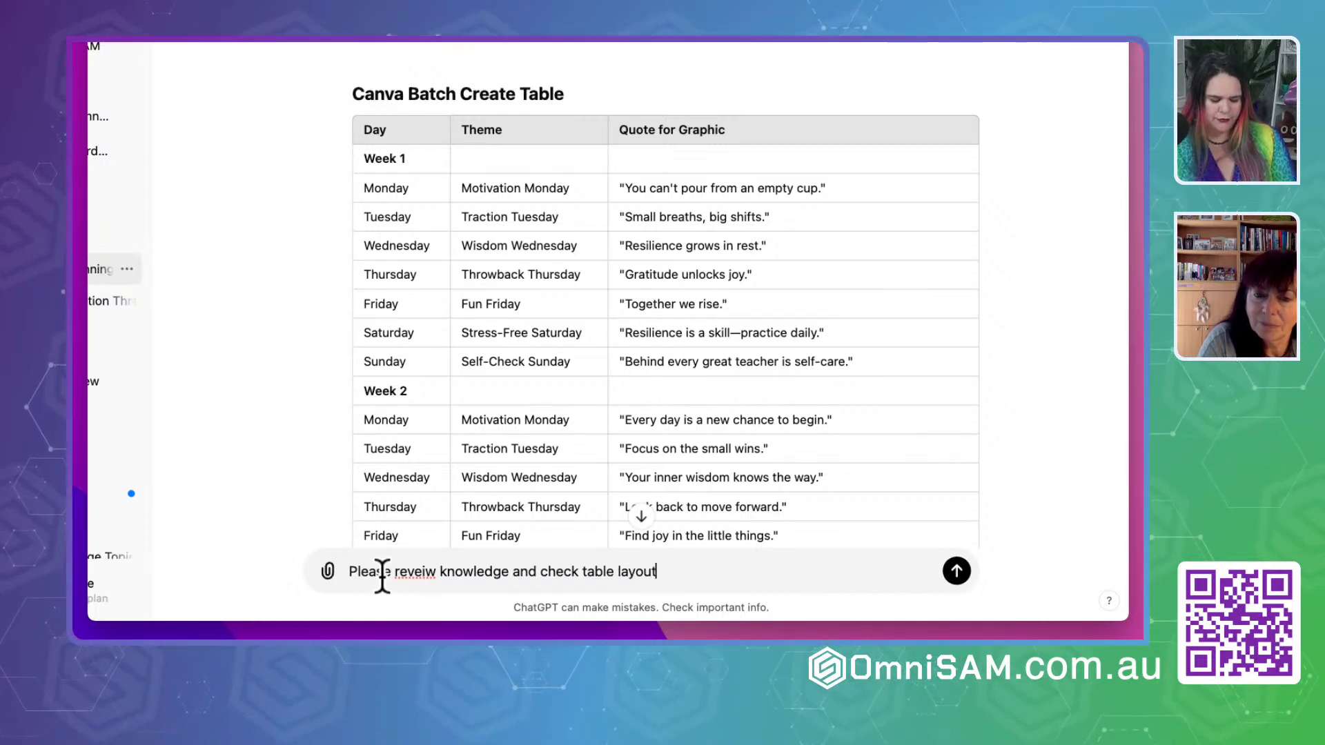
{"action": "type", "text": " for Canva batching"}
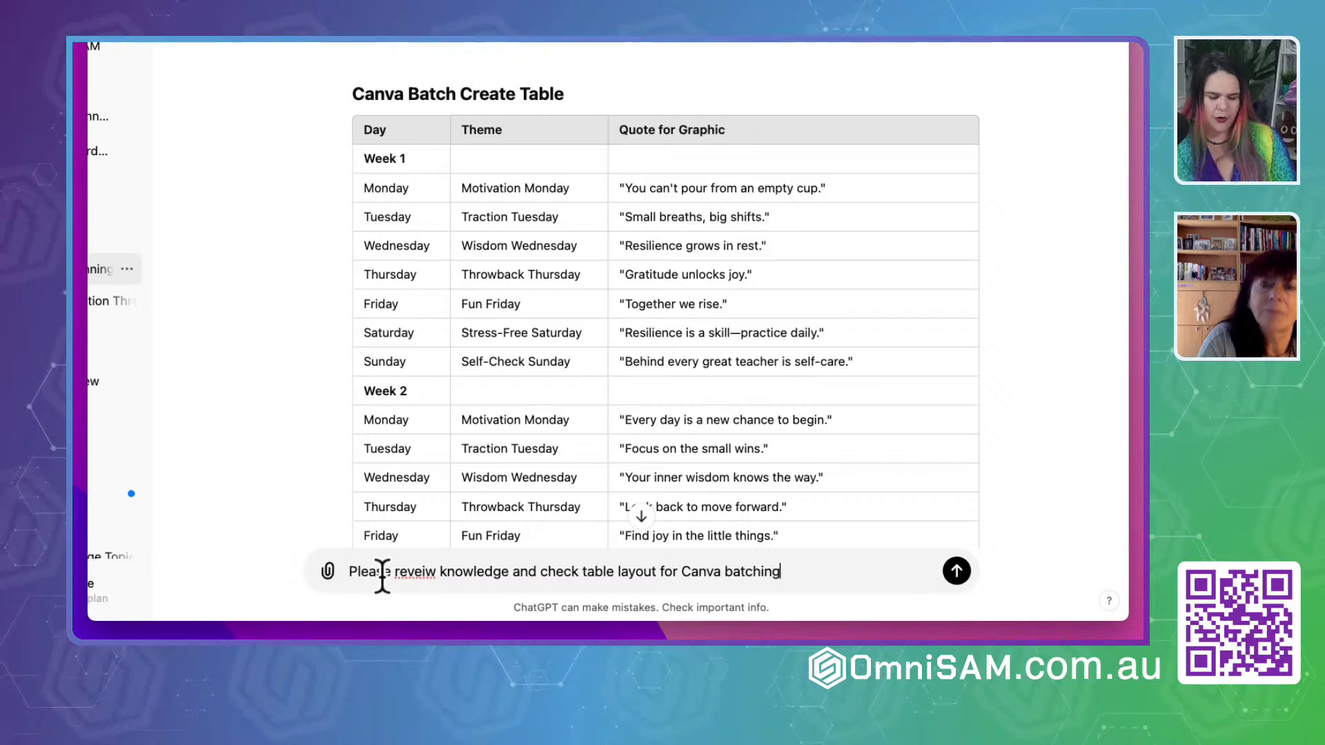
{"action": "key", "text": "Return"}
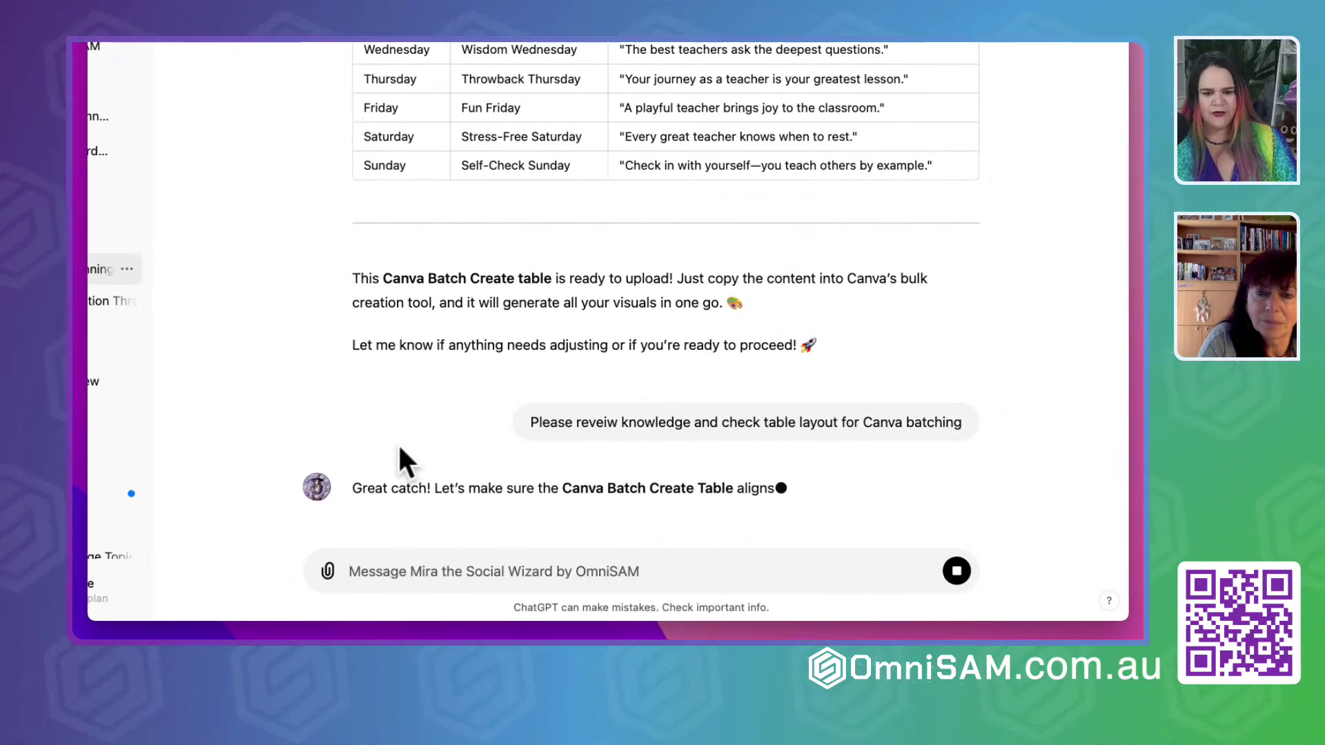
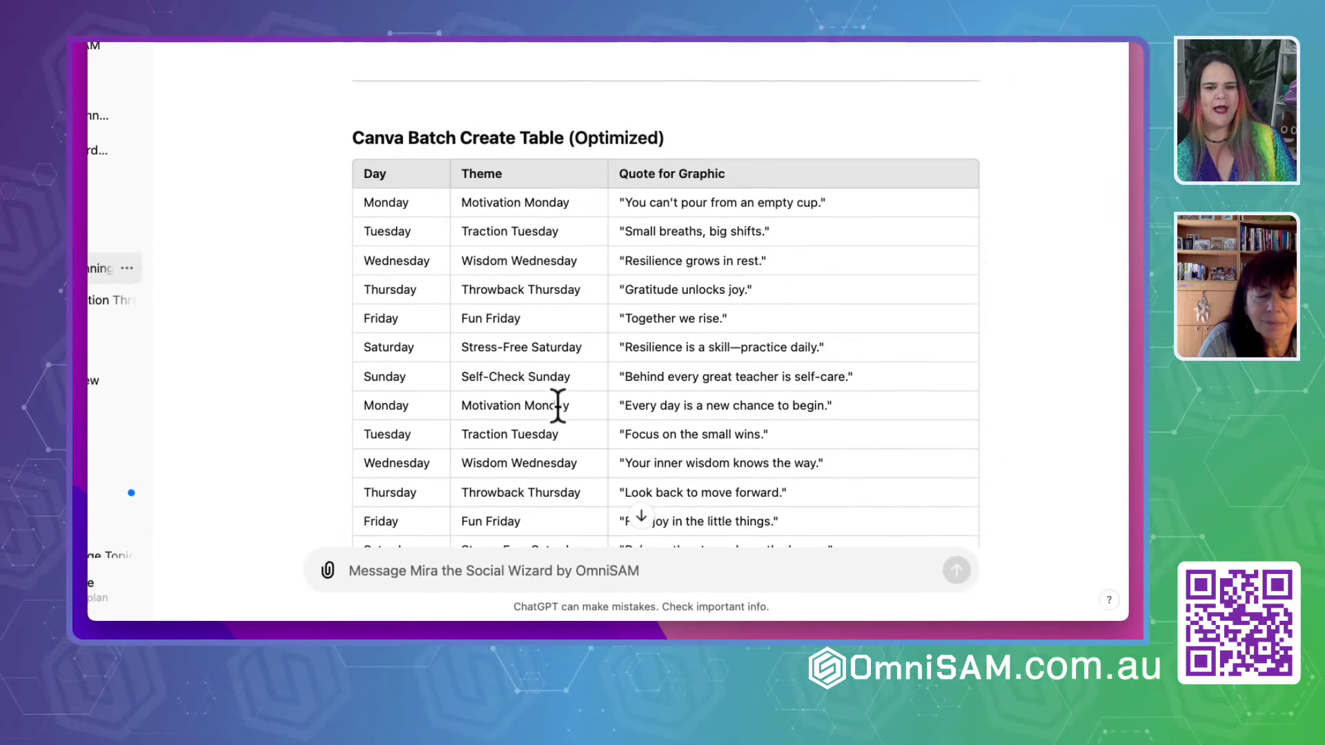
Look through the optimized Canva Batch Create Table and send the correction "don't put " in the quote colulm"
{"action": "scroll", "coordinate": [556, 405], "scroll_direction": "down", "scroll_amount": 12}
{"action": "scroll", "coordinate": [558, 405], "scroll_direction": "up", "scroll_amount": 15}
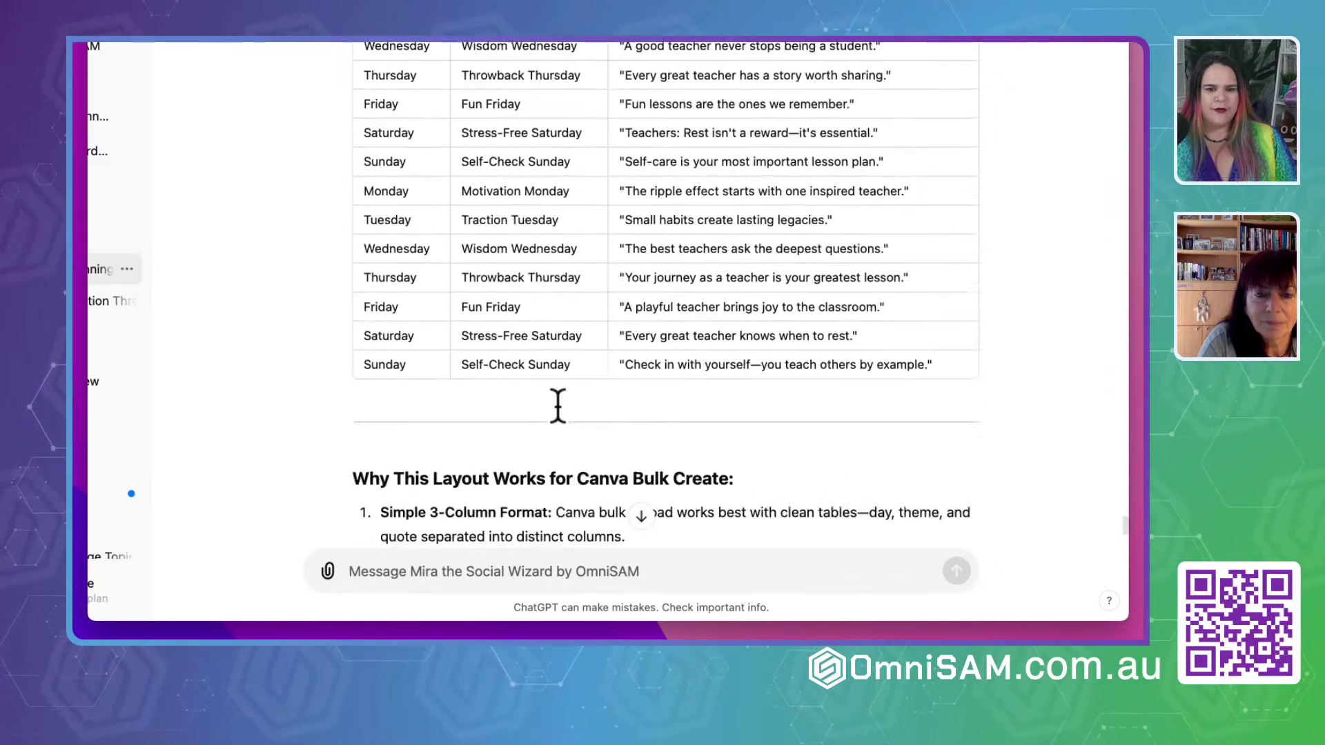
{"action": "left_click", "coordinate": [392, 574]}
{"action": "type", "text": "don't put"}
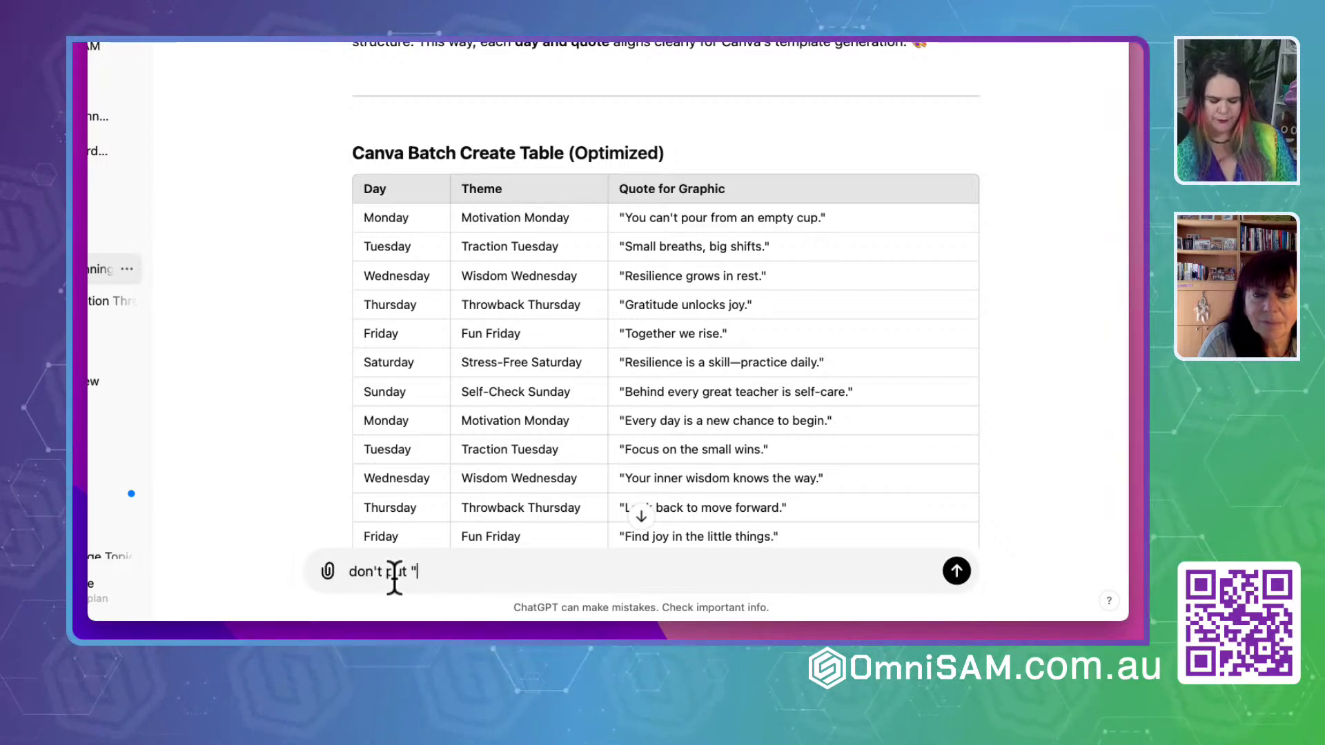
{"action": "type", "text": "\" in the quote colulm"}
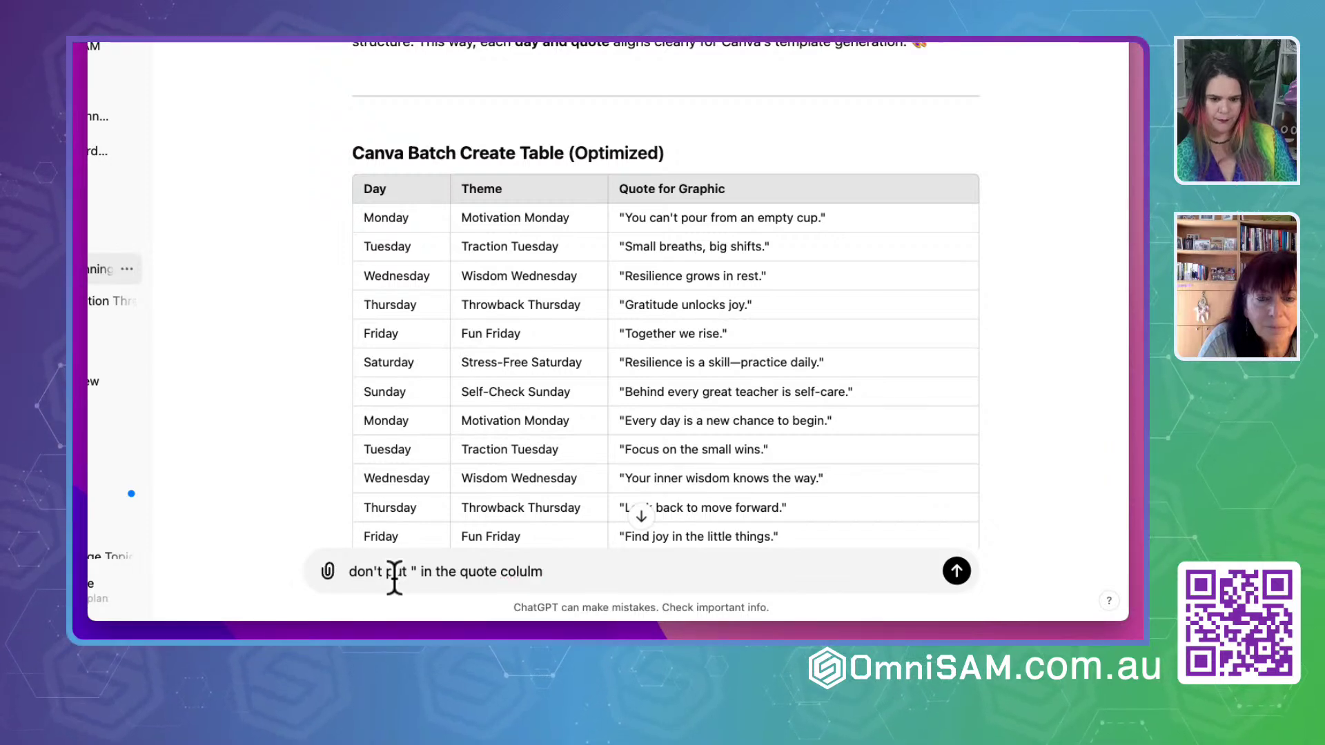
{"action": "key", "text": "Return"}
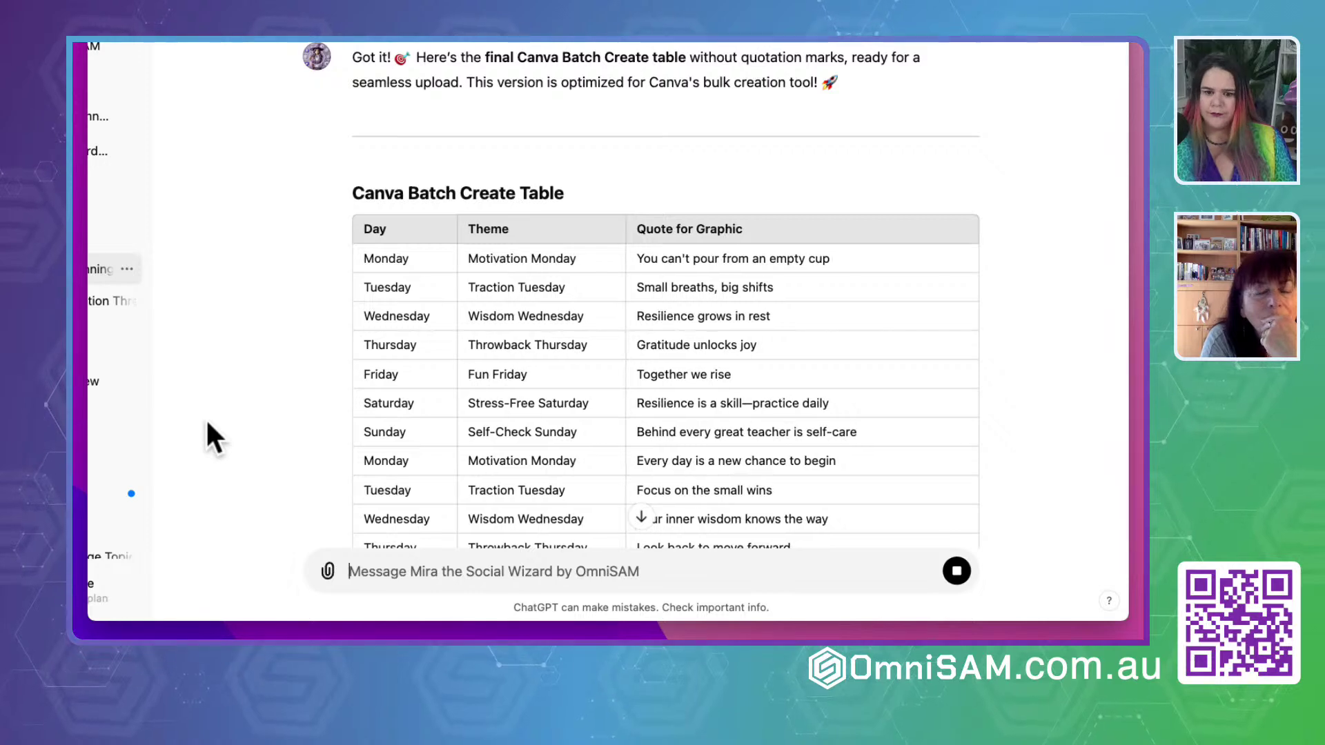
Check the regenerated Canva Batch Create Table from the first Monday row to the last Sunday row
{"action": "scroll", "coordinate": [568, 310], "scroll_direction": "down", "scroll_amount": 8}
{"action": "scroll", "coordinate": [567, 309], "scroll_direction": "down", "scroll_amount": 4}
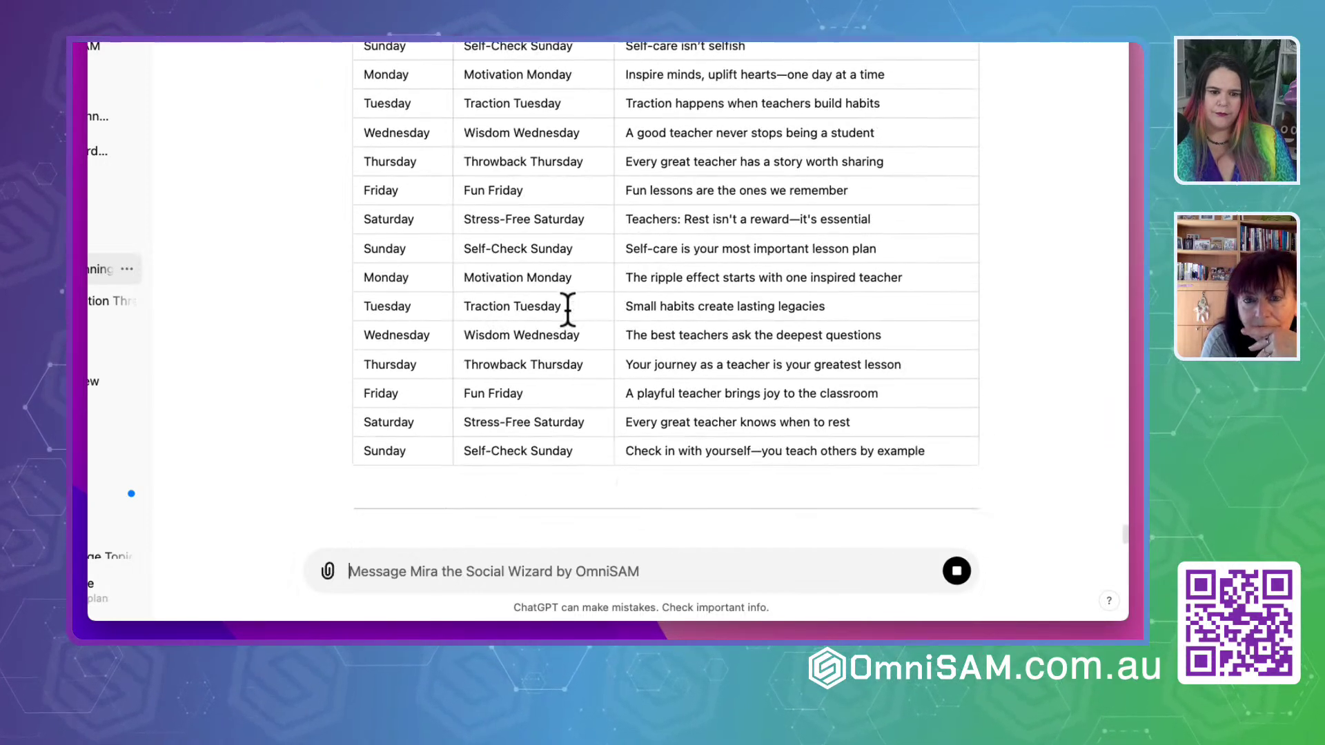
{"action": "scroll", "coordinate": [568, 309], "scroll_direction": "up", "scroll_amount": 10}
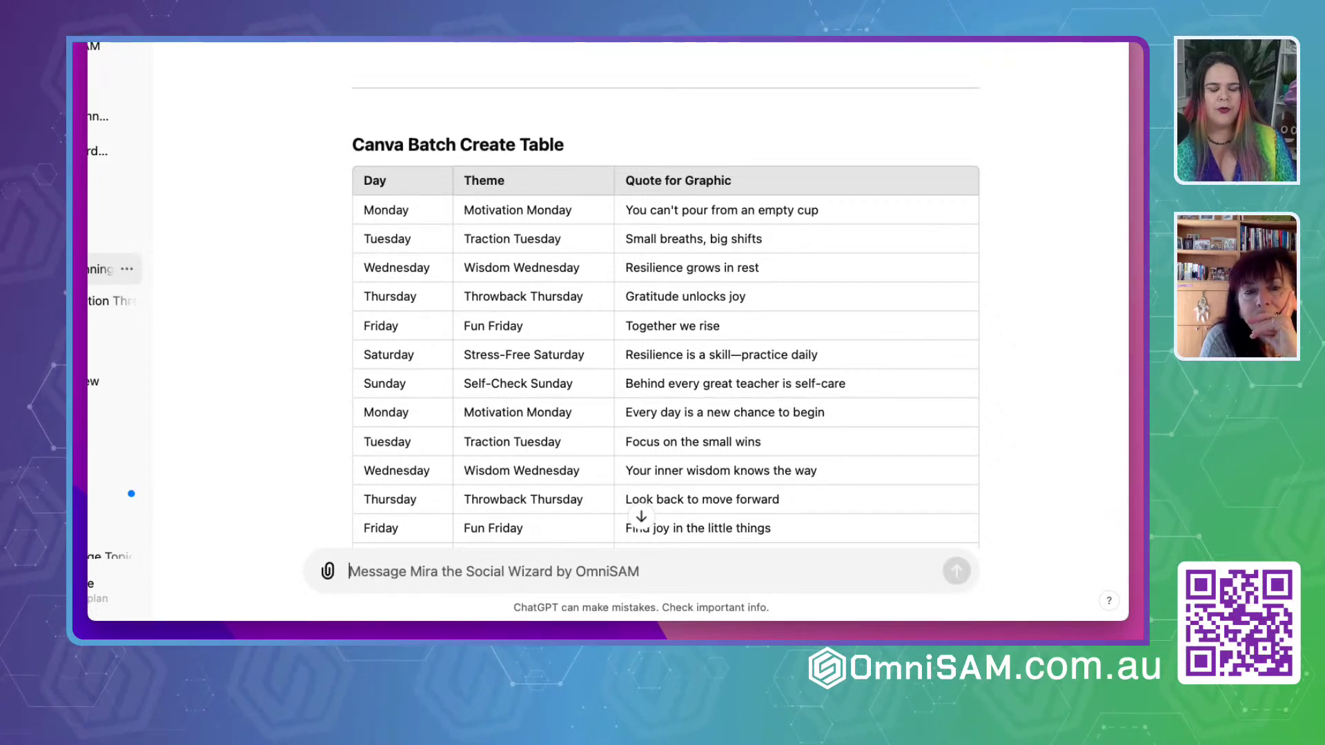
{"action": "scroll", "coordinate": [550, 419], "scroll_direction": "down", "scroll_amount": 15}
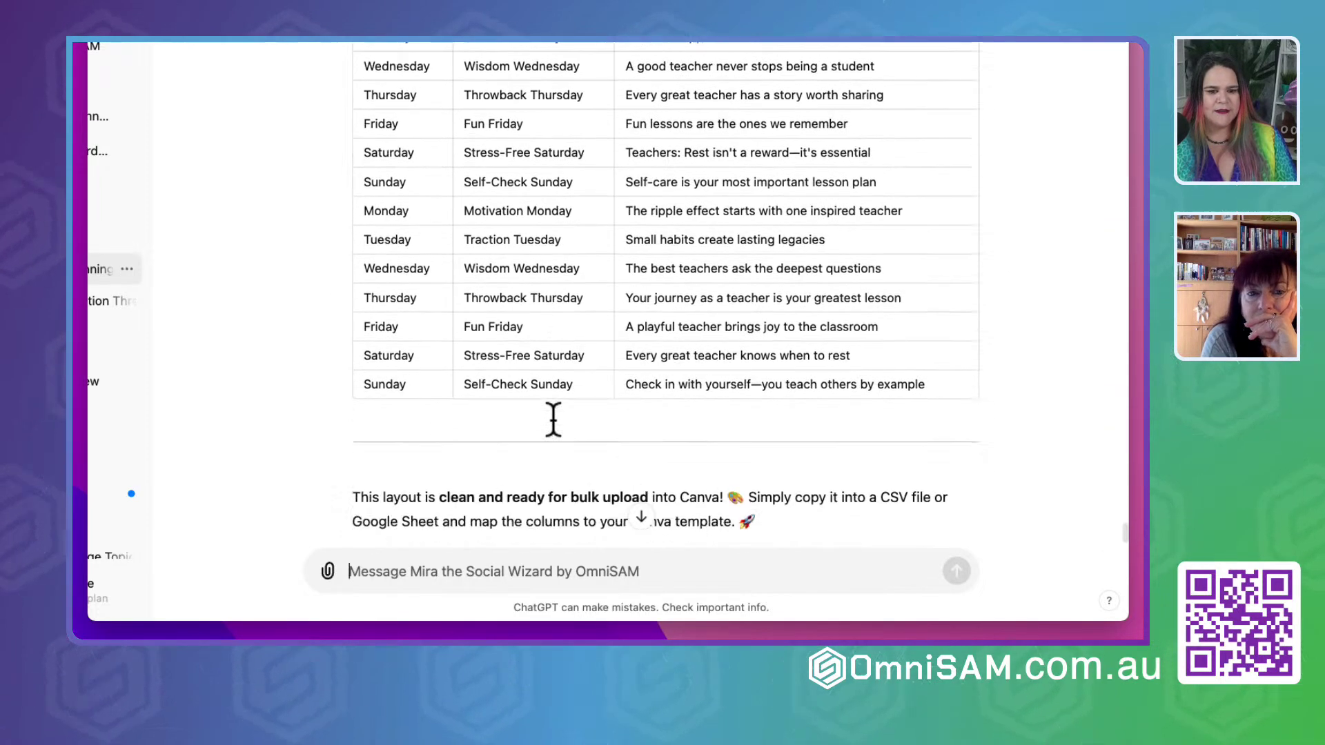
{"action": "scroll", "coordinate": [554, 422], "scroll_direction": "up", "scroll_amount": 15}
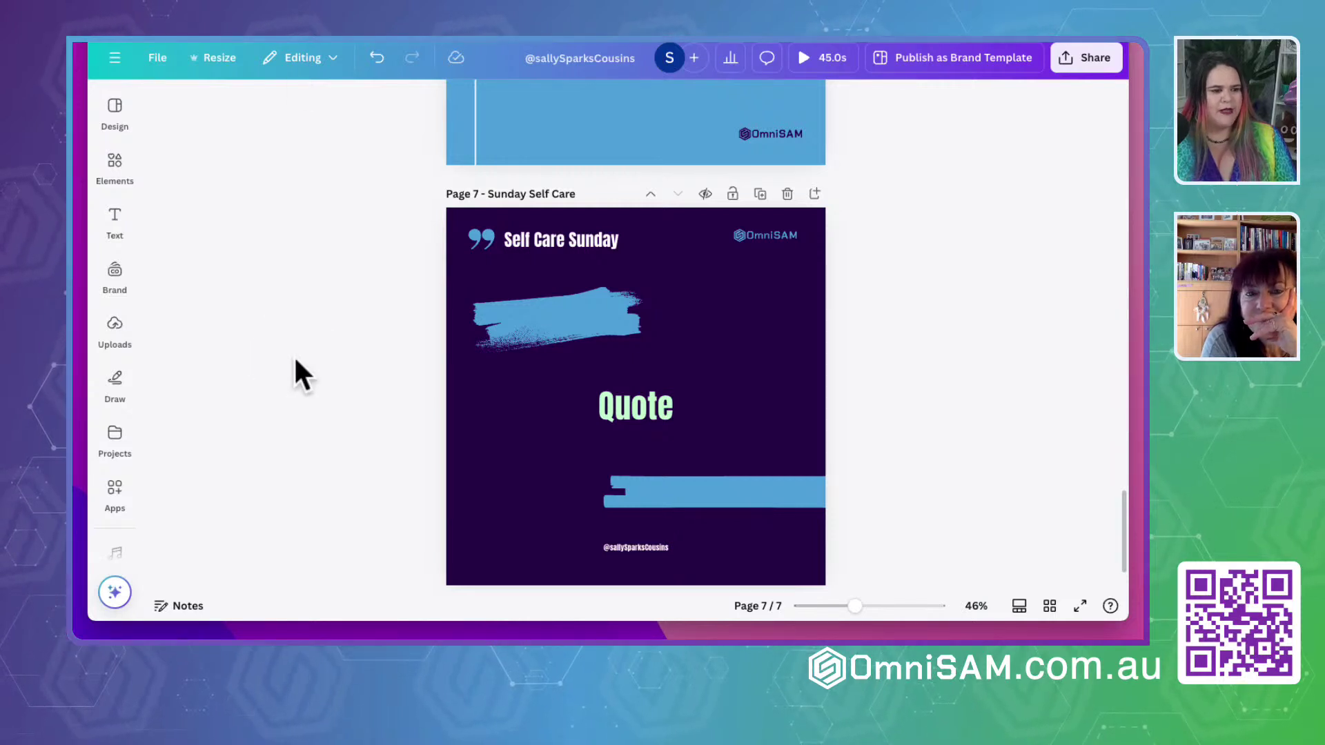
Open the Bulk create app for the seven-page quote design and choose to enter its data manually
{"action": "scroll", "coordinate": [295, 361], "scroll_direction": "up", "scroll_amount": 20}
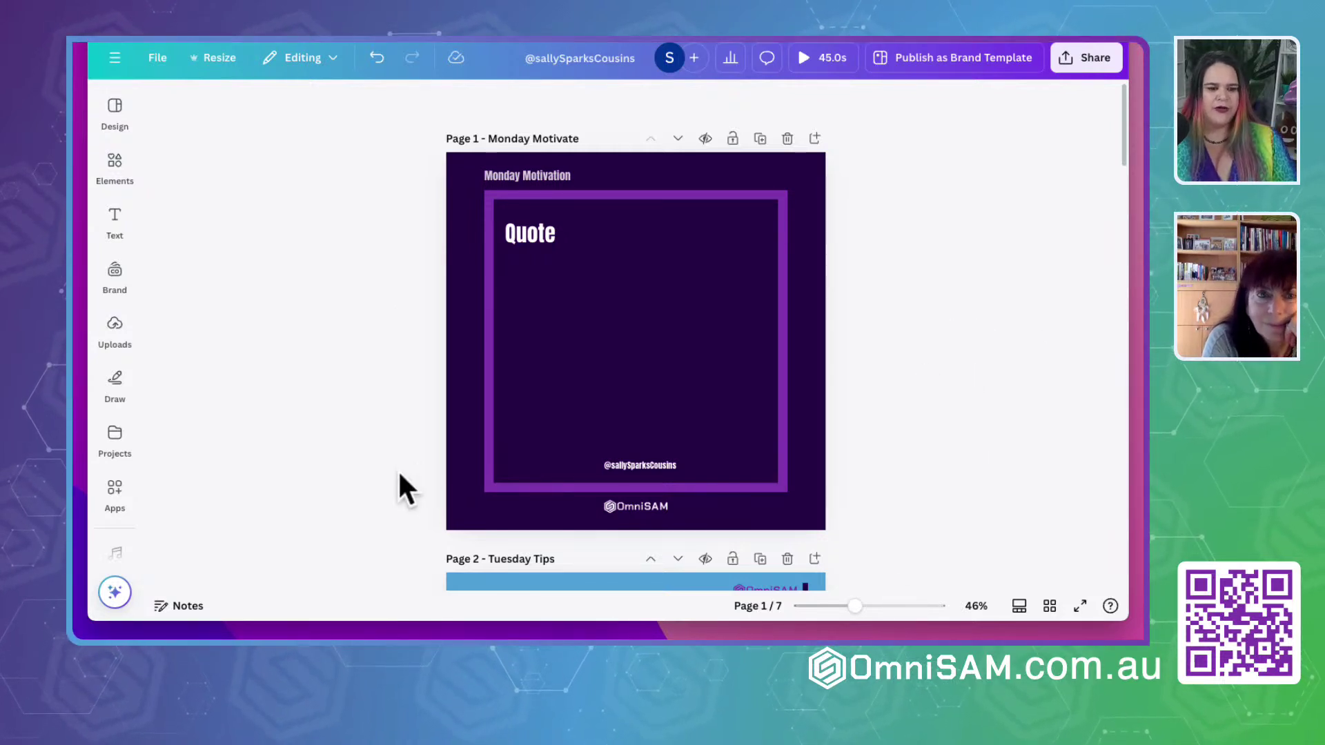
{"action": "left_click", "coordinate": [304, 288]}
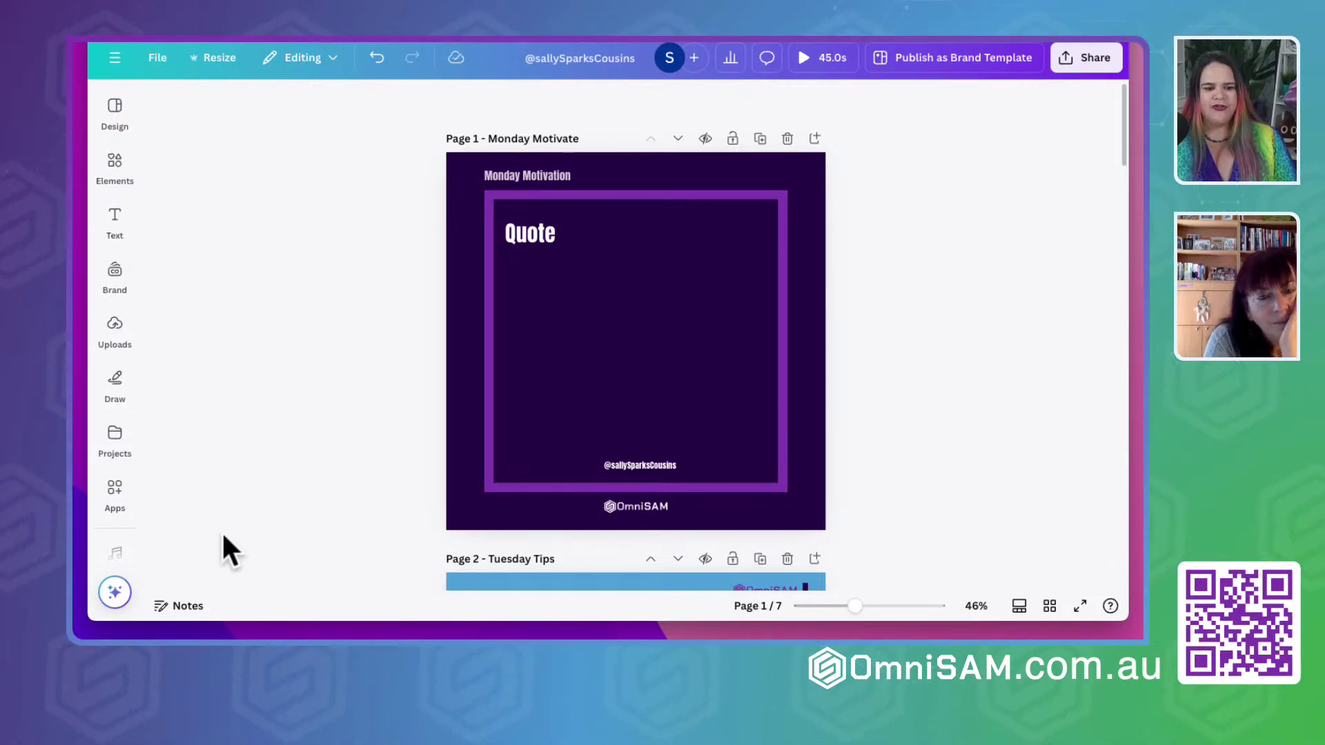
{"action": "left_click", "coordinate": [115, 490]}
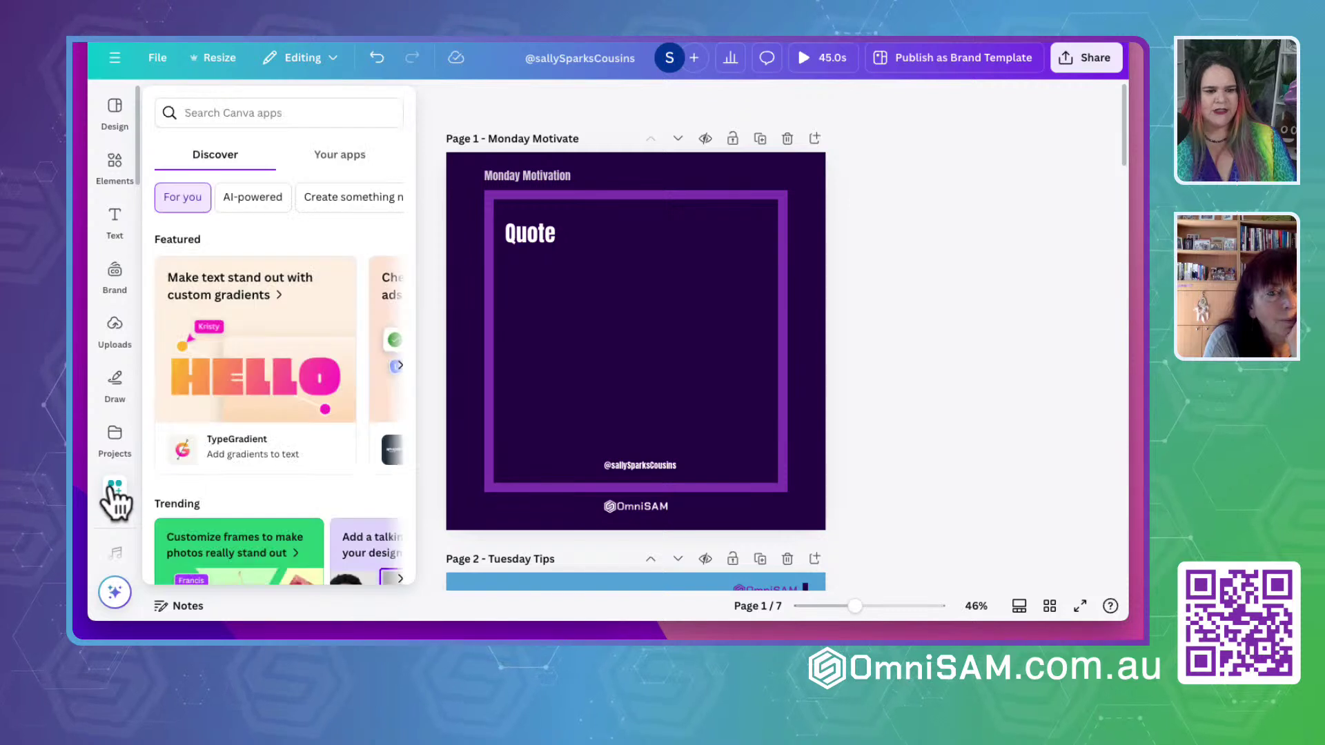
{"action": "left_click", "coordinate": [114, 494]}
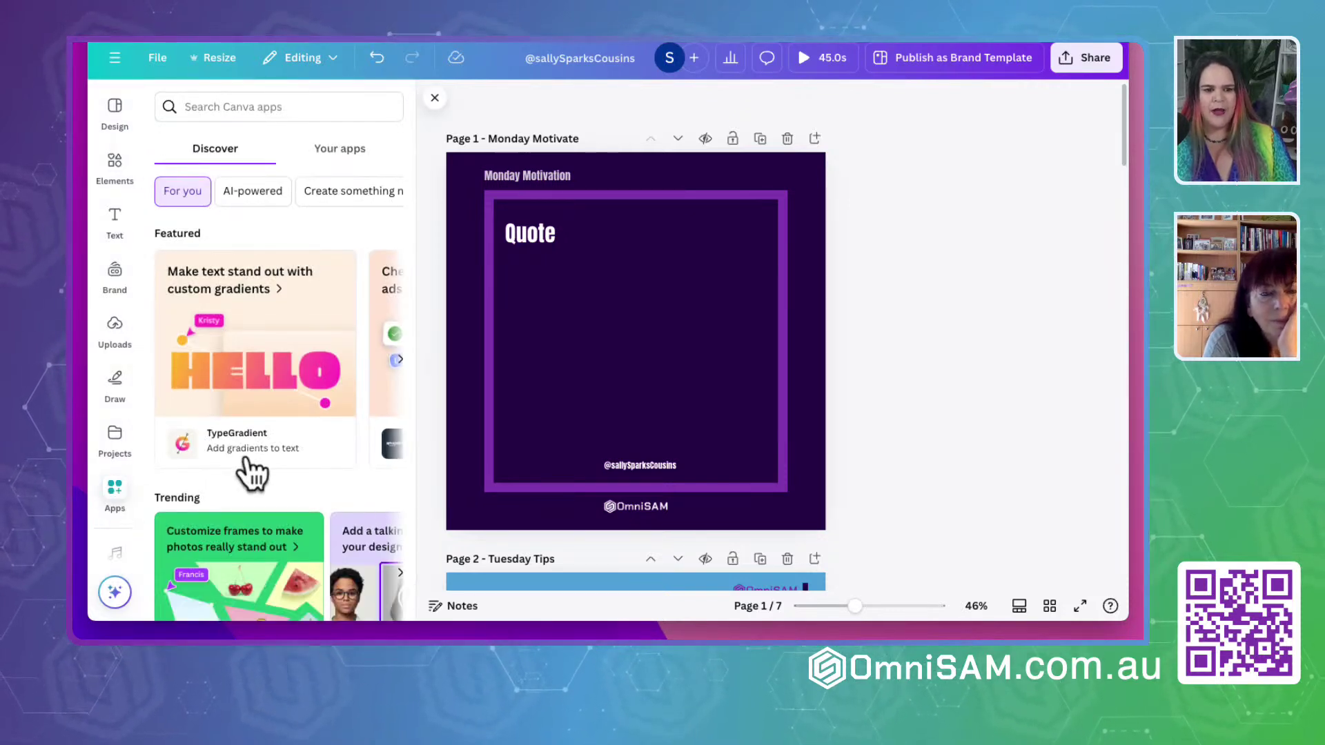
{"action": "scroll", "coordinate": [252, 475], "scroll_direction": "down", "scroll_amount": 5}
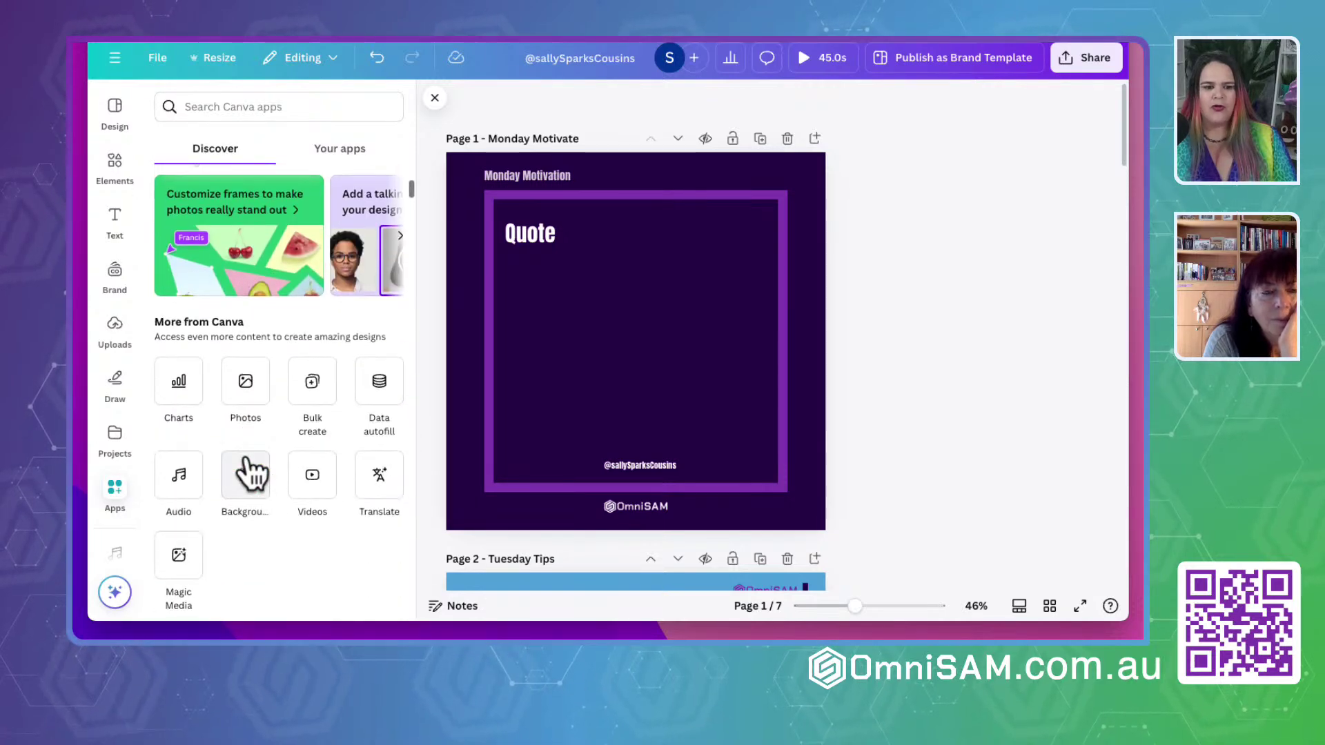
{"action": "left_click_drag", "start_coordinate": [154, 272], "coordinate": [237, 273]}
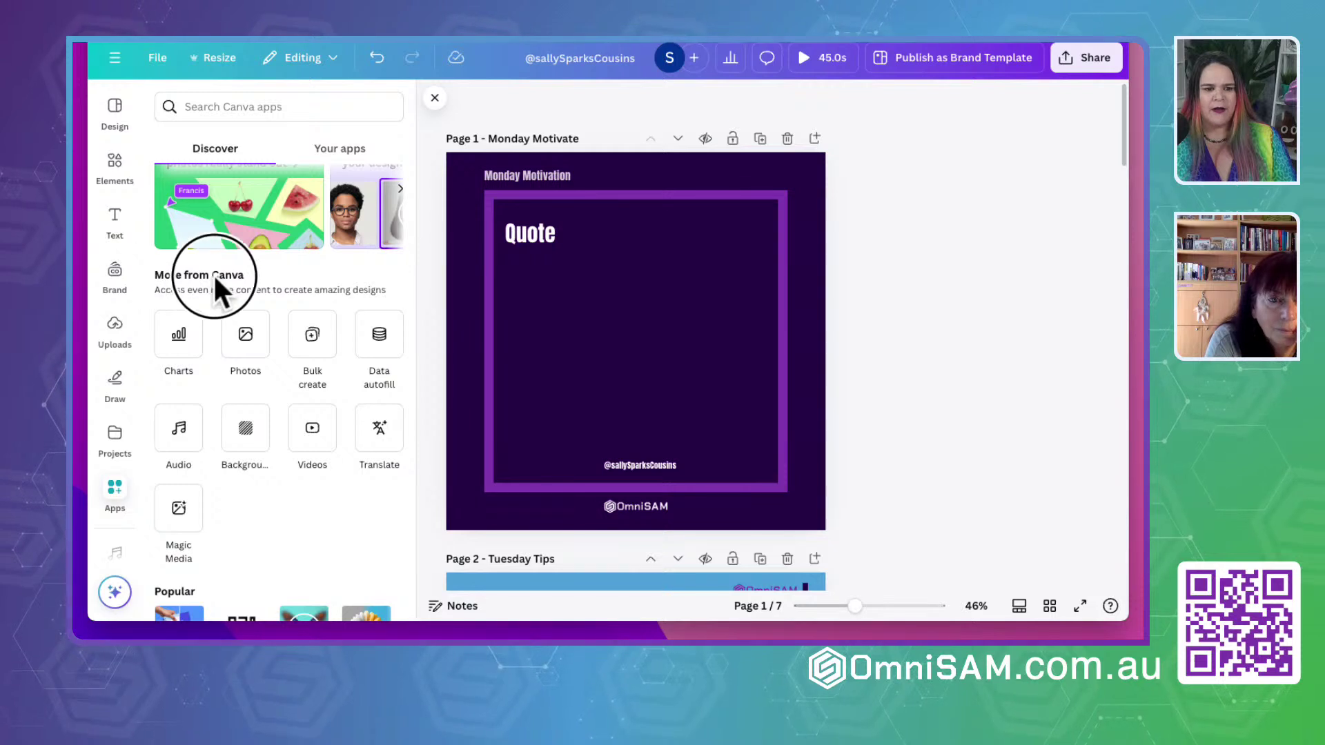
{"action": "left_click", "coordinate": [312, 331]}
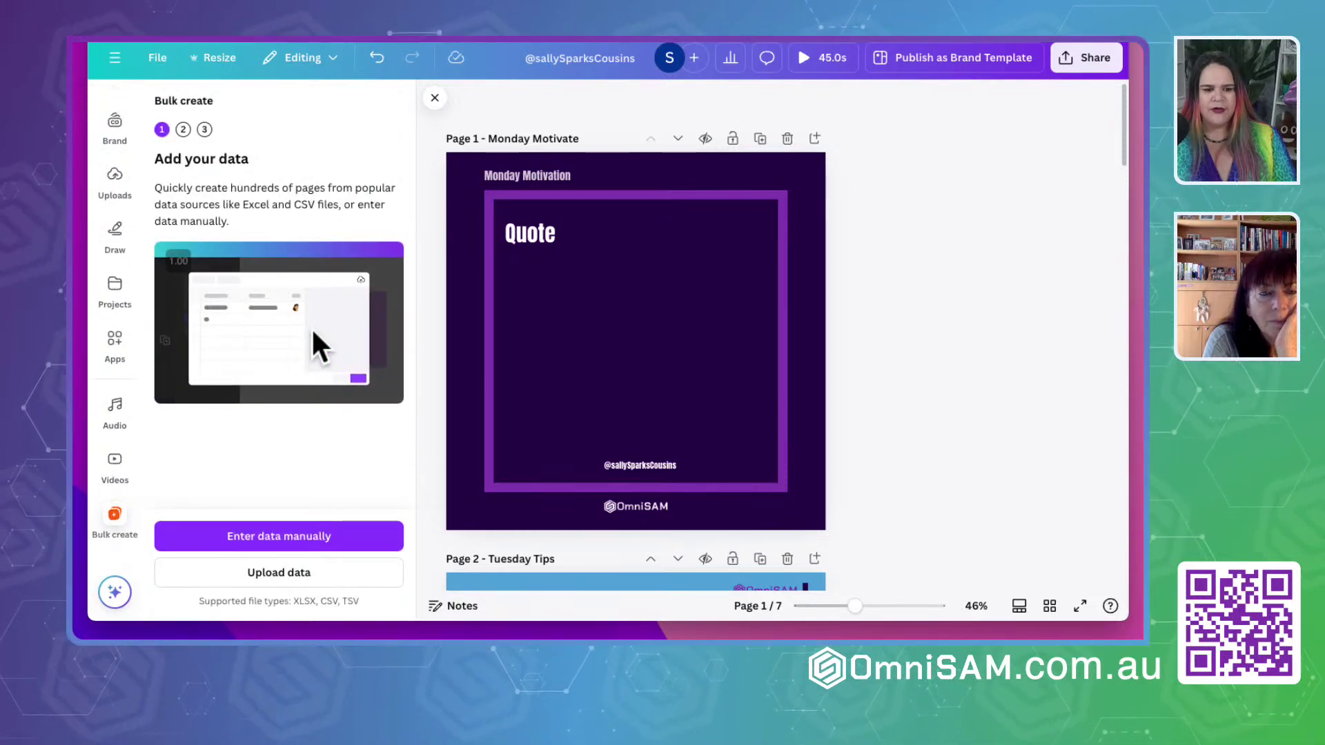
{"action": "left_click", "coordinate": [263, 539]}
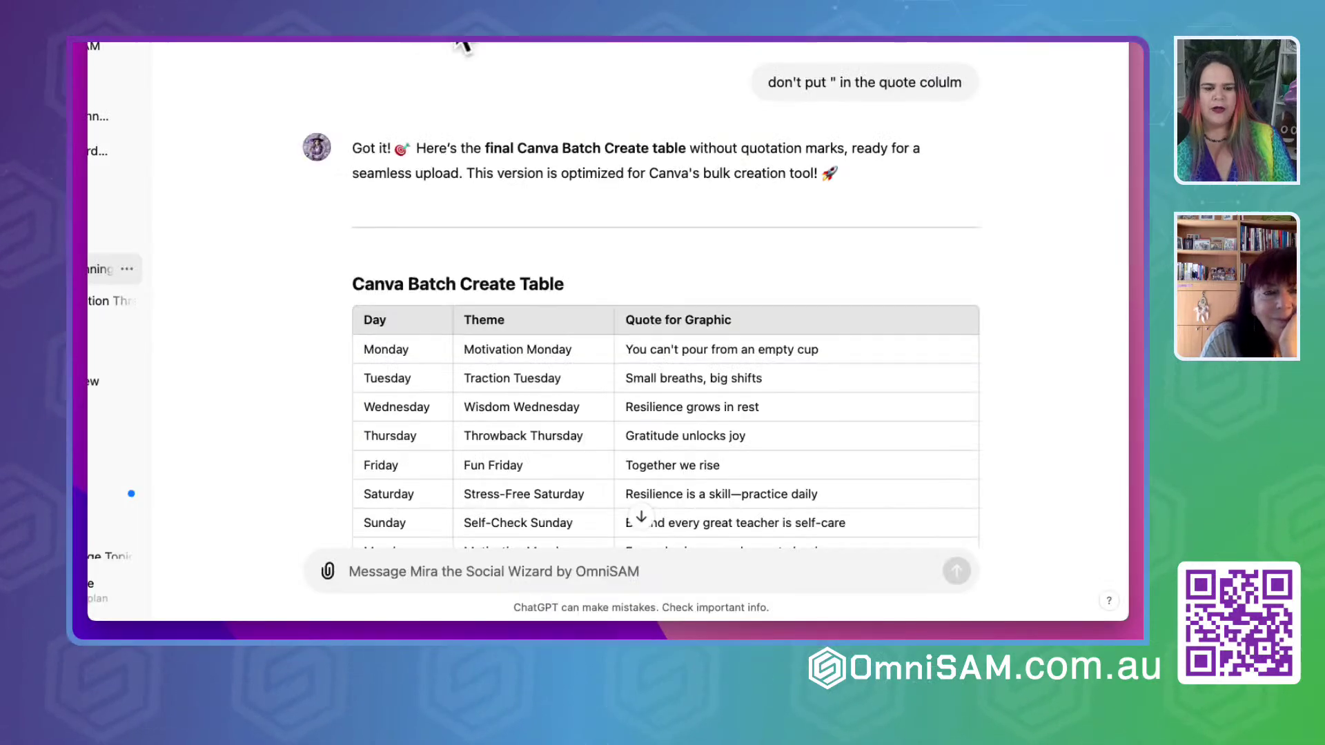
Switch to the ChatGPT chat with Mira and select the Canva Batch Create Table from the Day header through the last Sunday row
{"action": "scroll", "coordinate": [476, 321], "scroll_direction": "down", "scroll_amount": 3}
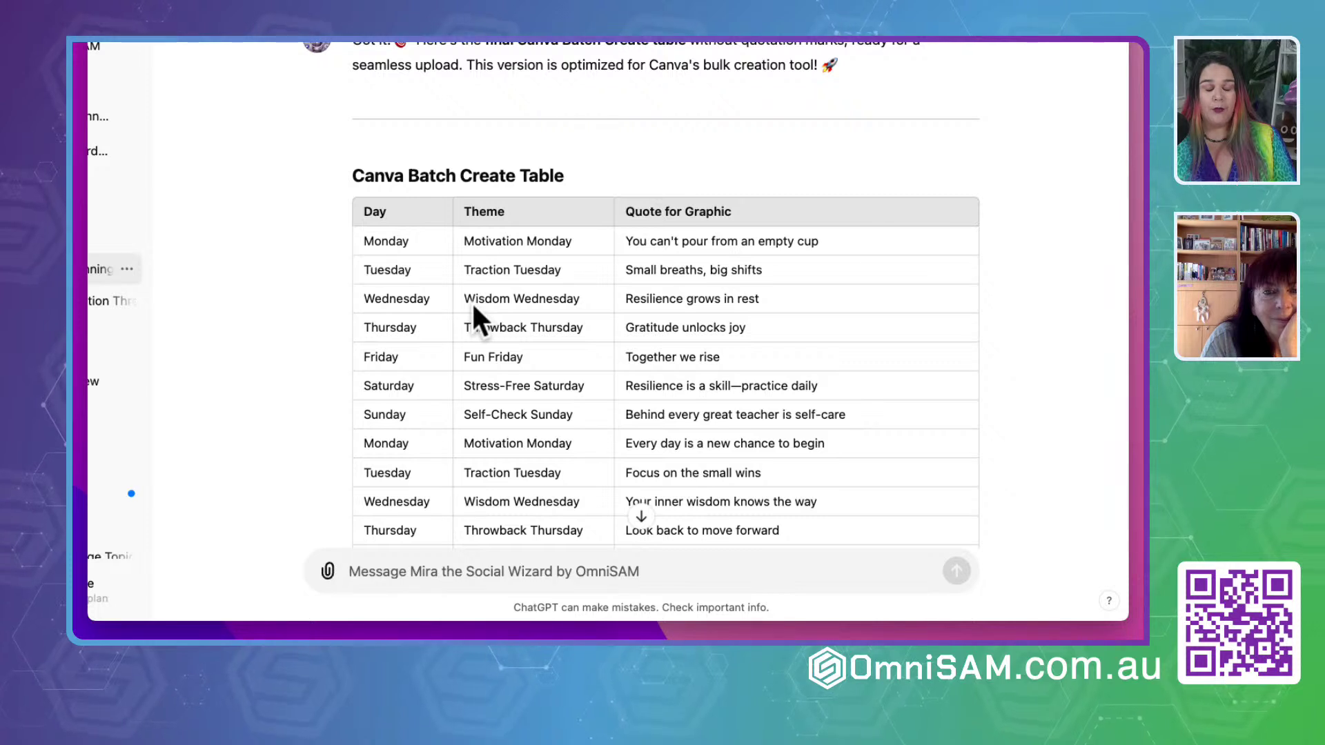
{"action": "left_click", "coordinate": [355, 213]}
{"action": "left_click_drag", "start_coordinate": [355, 212], "coordinate": [769, 203]}
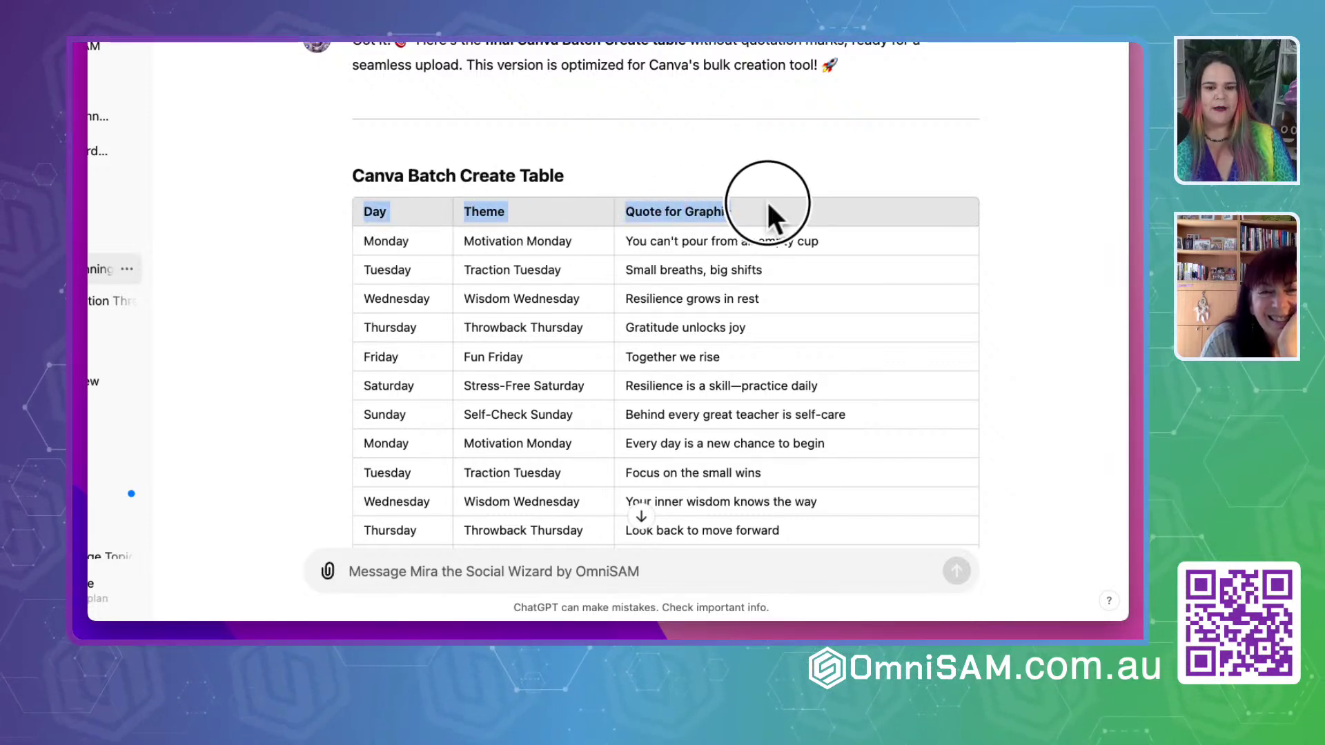
{"action": "left_click", "coordinate": [361, 214]}
{"action": "left_click", "coordinate": [406, 214]}
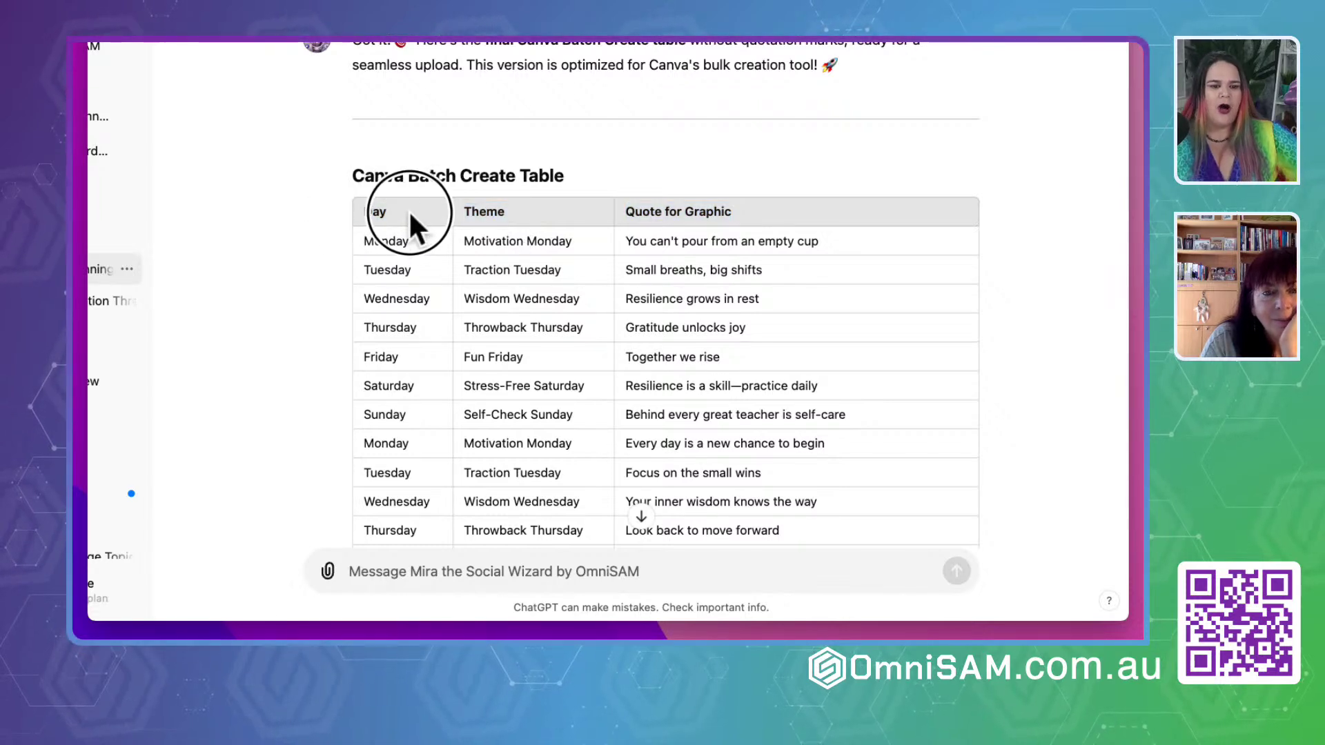
{"action": "left_click_drag", "start_coordinate": [364, 211], "coordinate": [412, 208]}
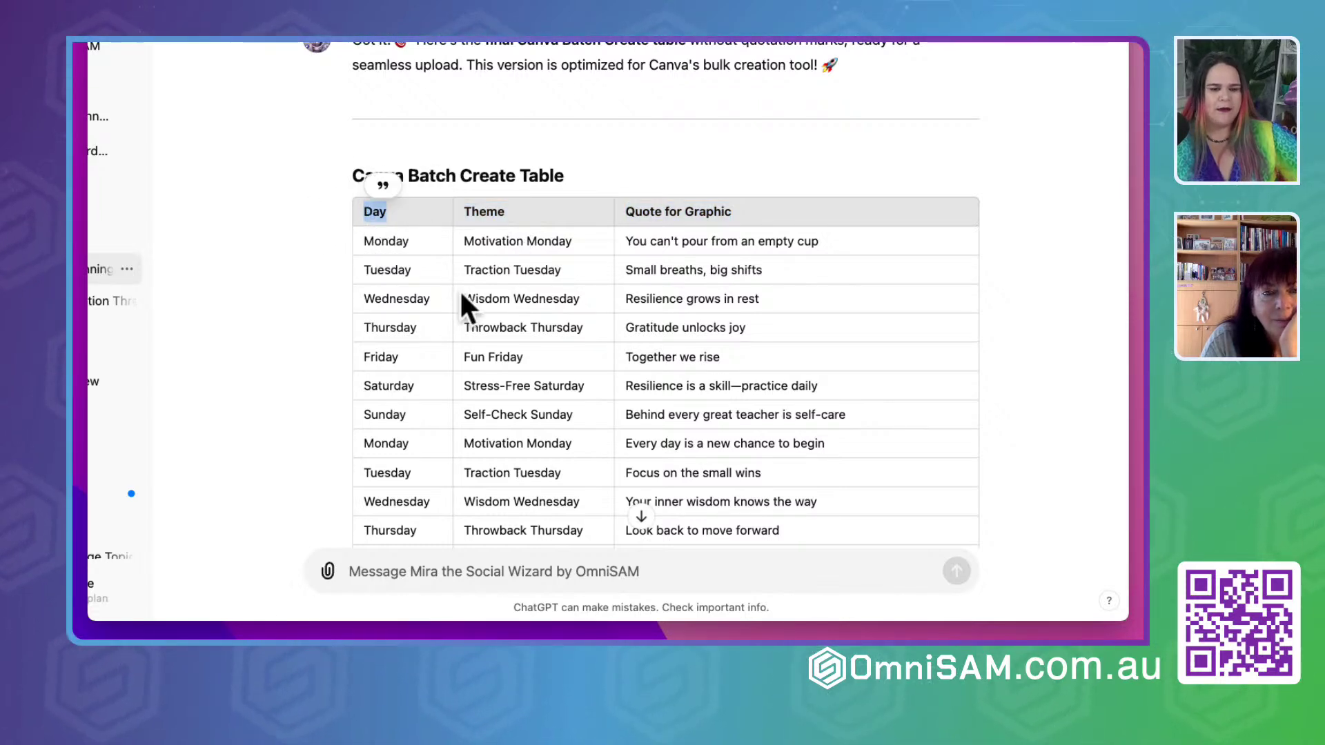
{"action": "scroll", "coordinate": [466, 307], "scroll_direction": "down", "scroll_amount": 10}
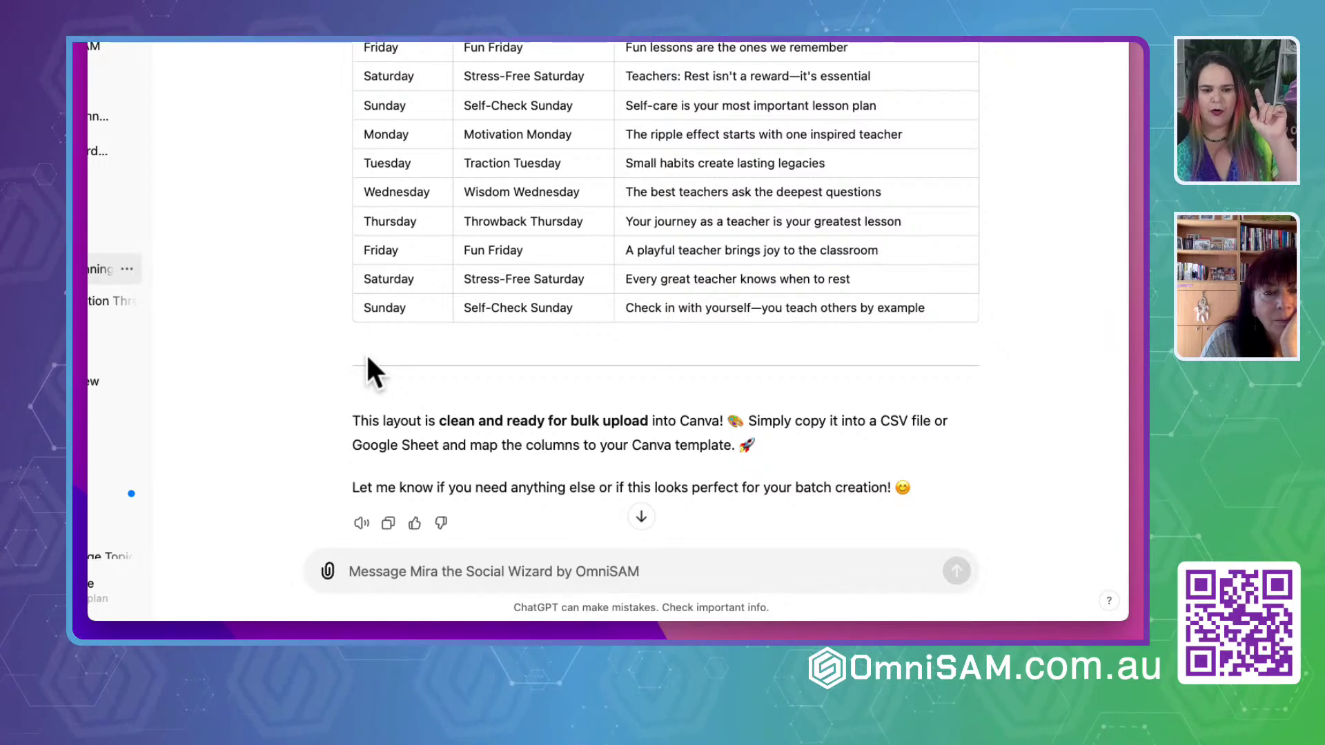
{"action": "scroll", "coordinate": [366, 353], "scroll_direction": "up", "scroll_amount": 10}
{"action": "double_click", "coordinate": [371, 153]}
{"action": "scroll", "coordinate": [426, 269], "scroll_direction": "down", "scroll_amount": 10}
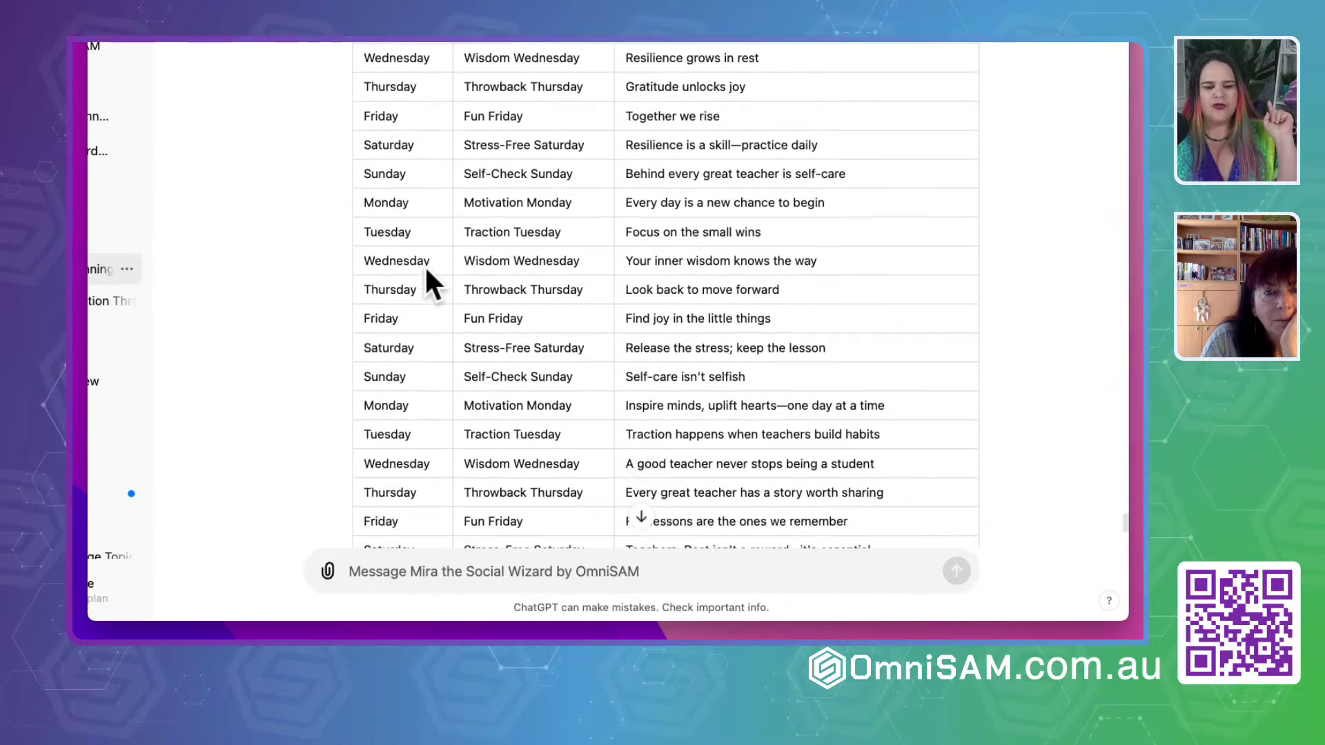
{"action": "scroll", "coordinate": [425, 269], "scroll_direction": "down", "scroll_amount": 1}
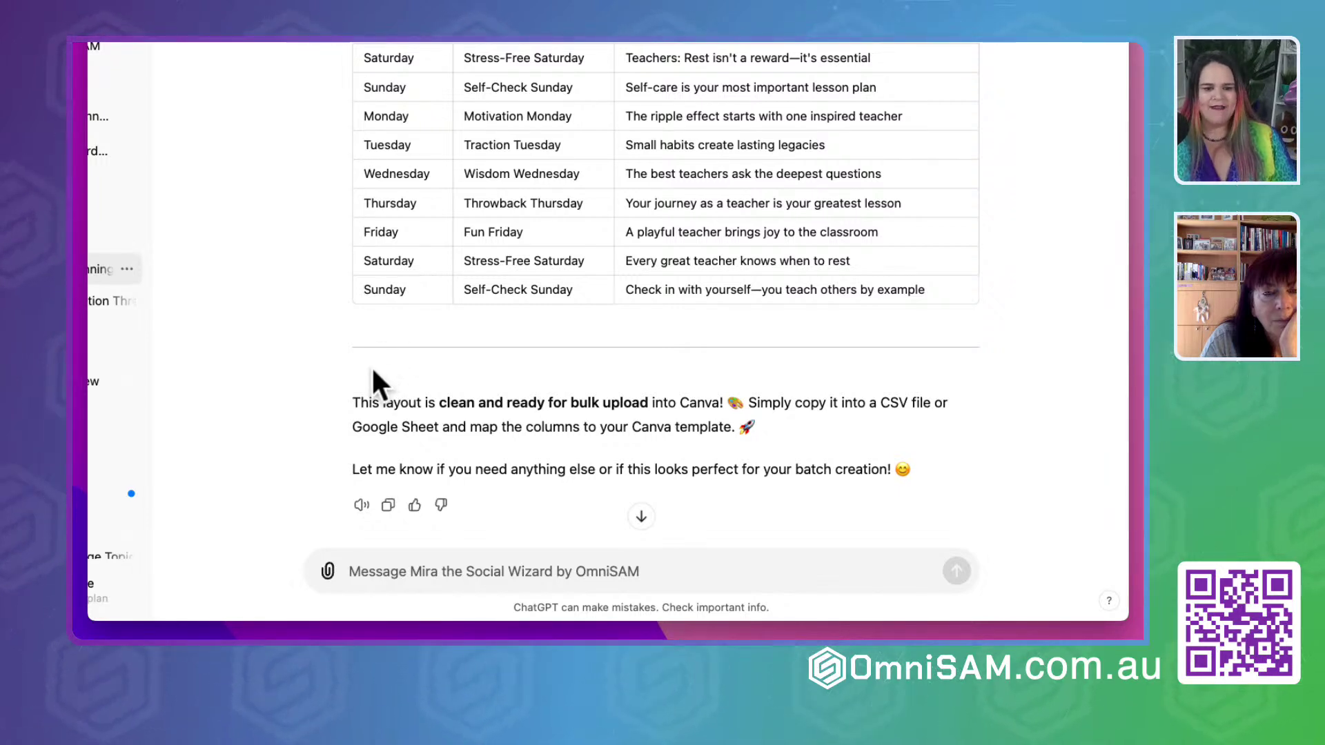
Copy the day, theme and quote table from the ChatGPT reply and paste it into Canva's bulk create table, starting at the header cell
{"action": "left_click_drag", "start_coordinate": [365, 402], "coordinate": [653, 114]}
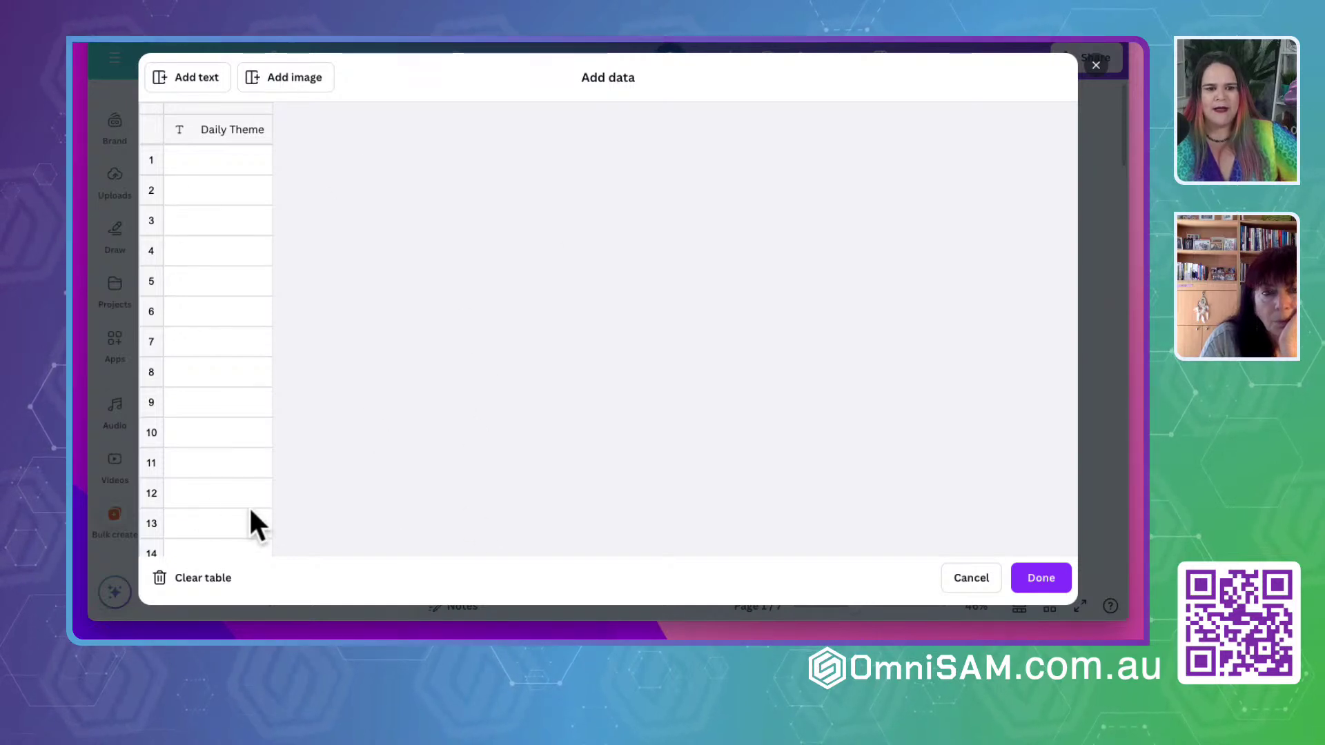
{"action": "left_click", "coordinate": [221, 132]}
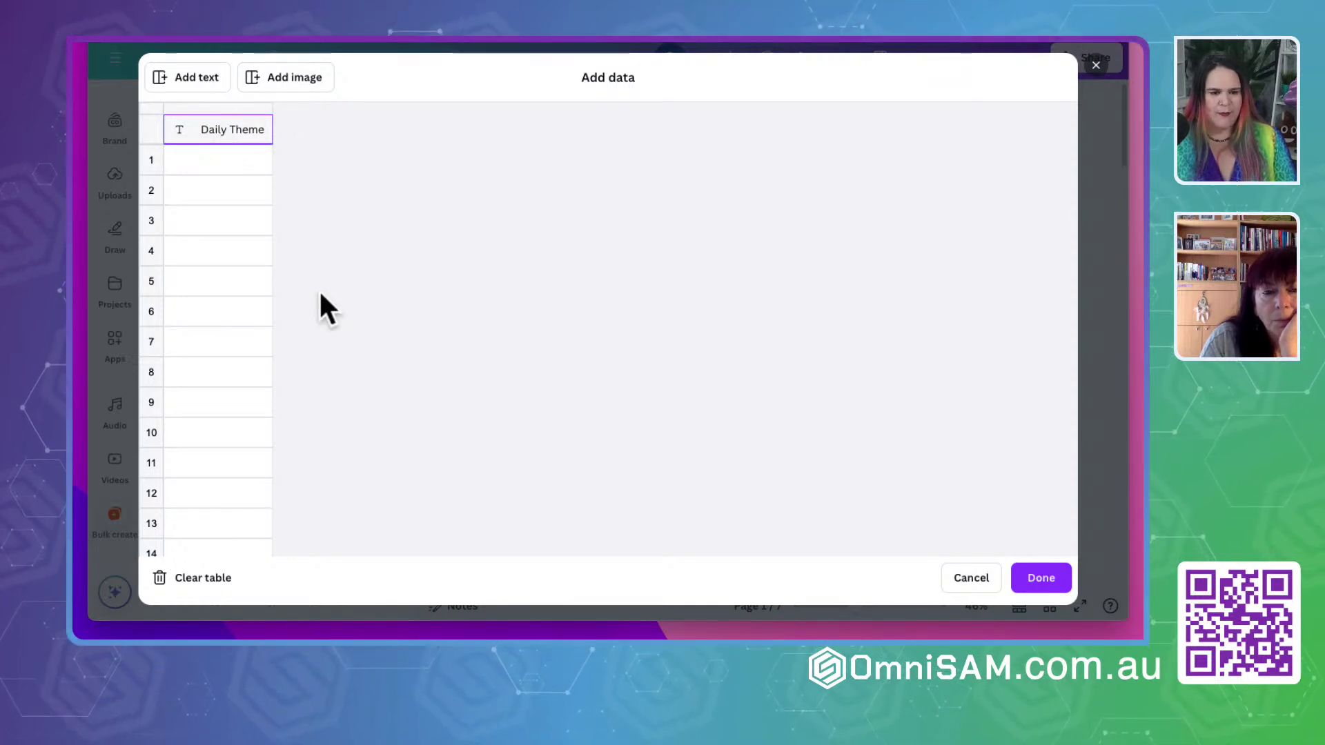
{"action": "key", "text": "super+v"}
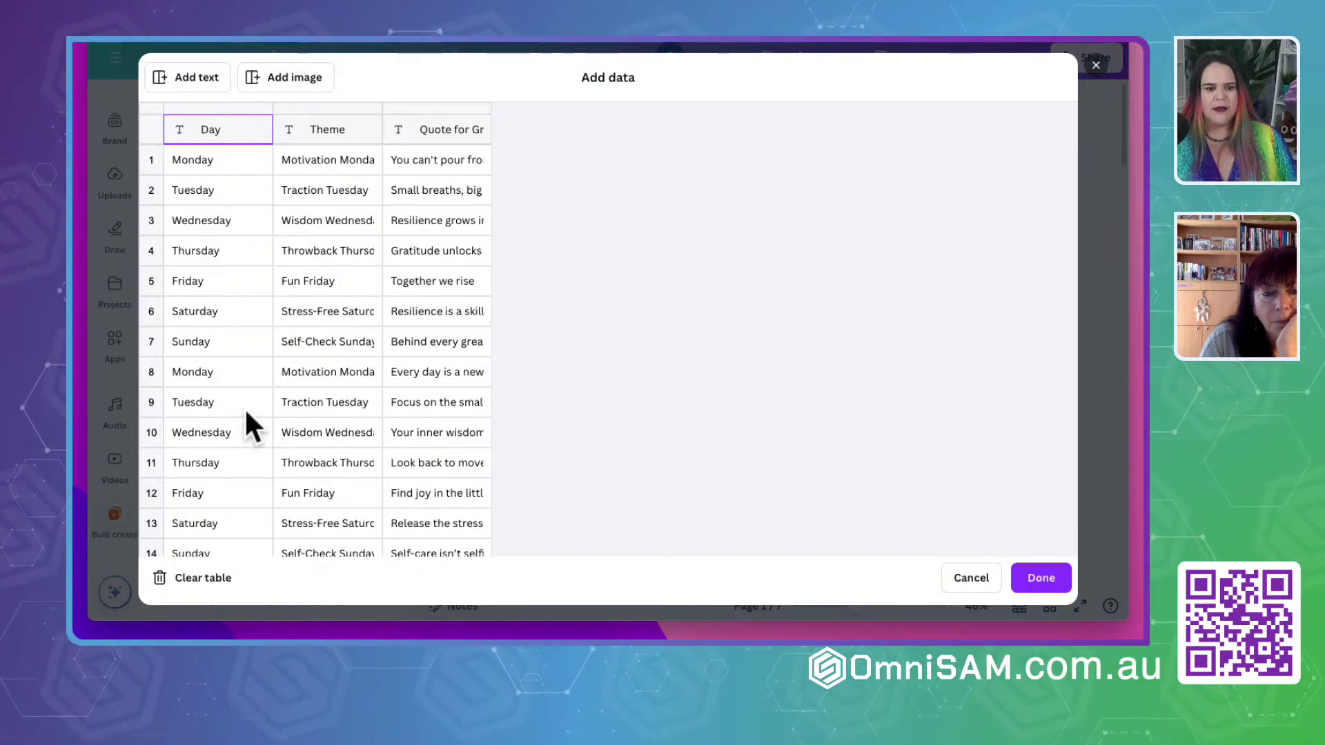
Delete the stray row 29 beneath the last Sunday entry and confirm the bulk create data
{"action": "scroll", "coordinate": [247, 414], "scroll_direction": "down", "scroll_amount": 6}
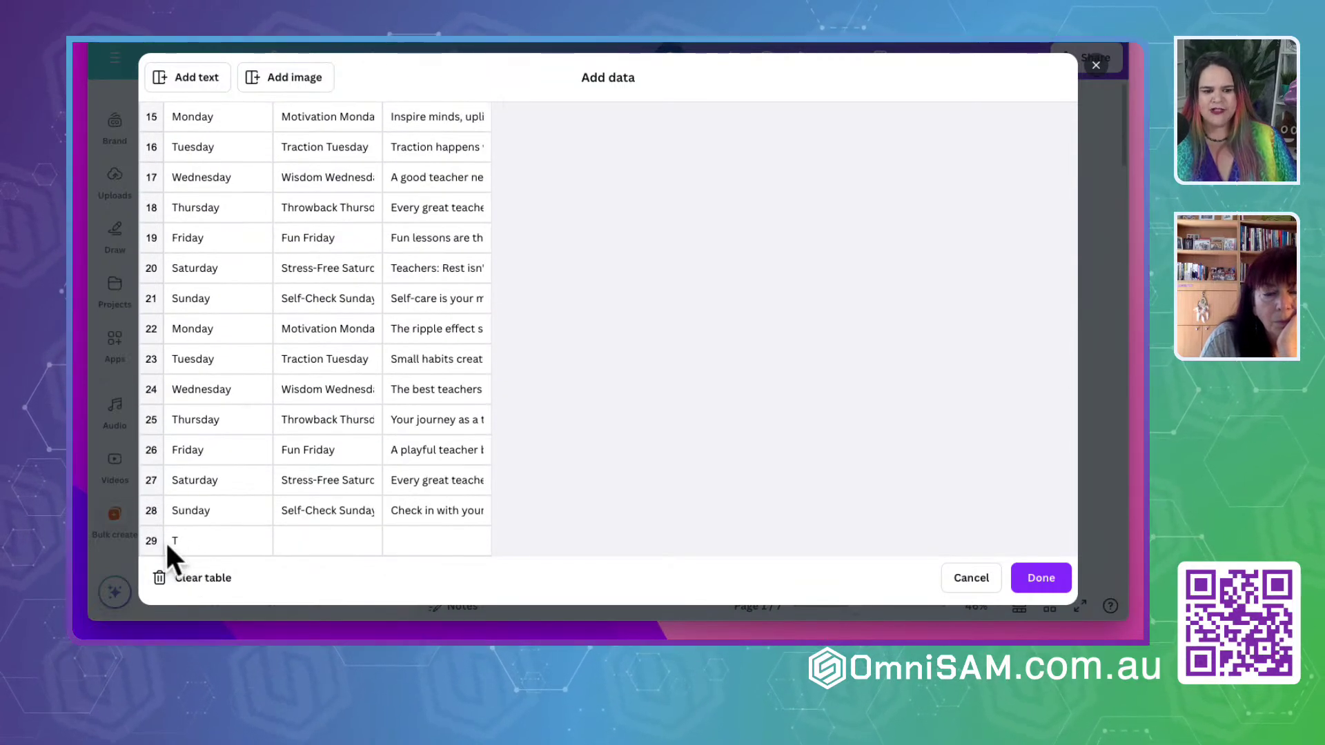
{"action": "left_click", "coordinate": [195, 539]}
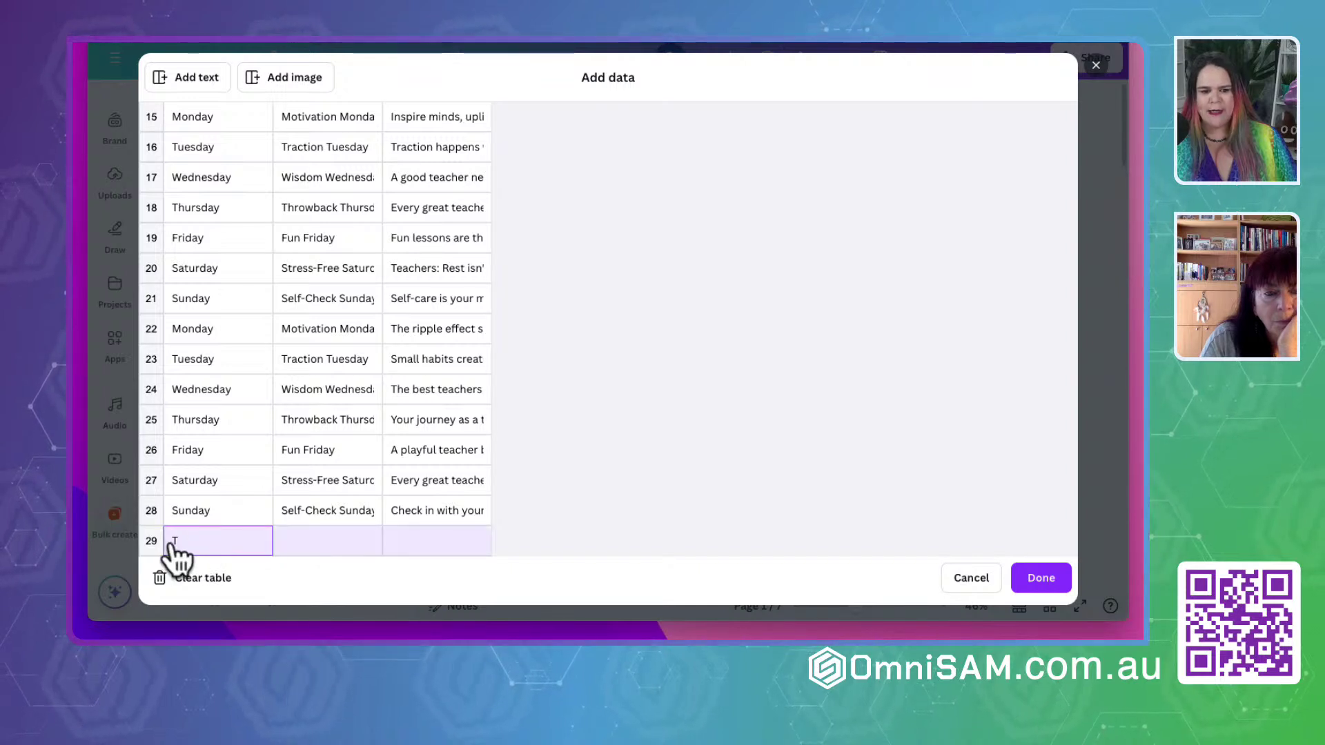
{"action": "right_click", "coordinate": [149, 552]}
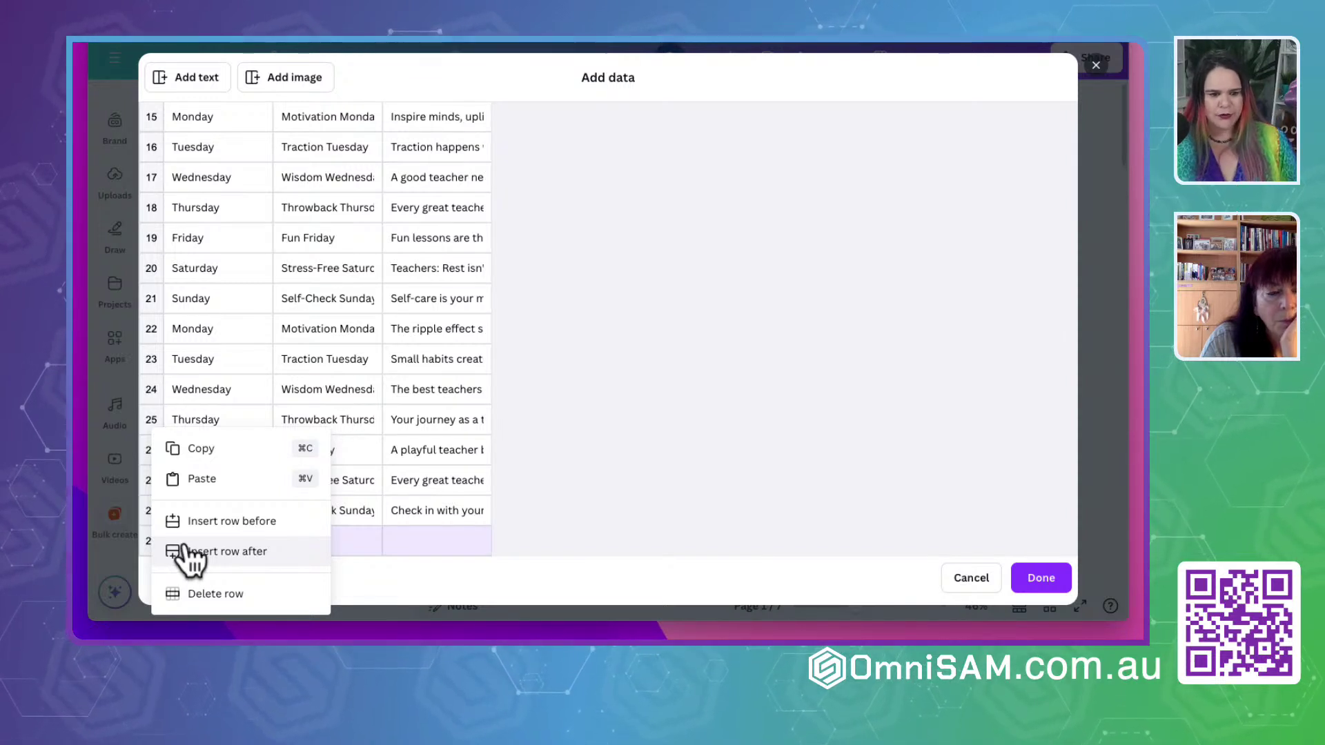
{"action": "left_click", "coordinate": [194, 595]}
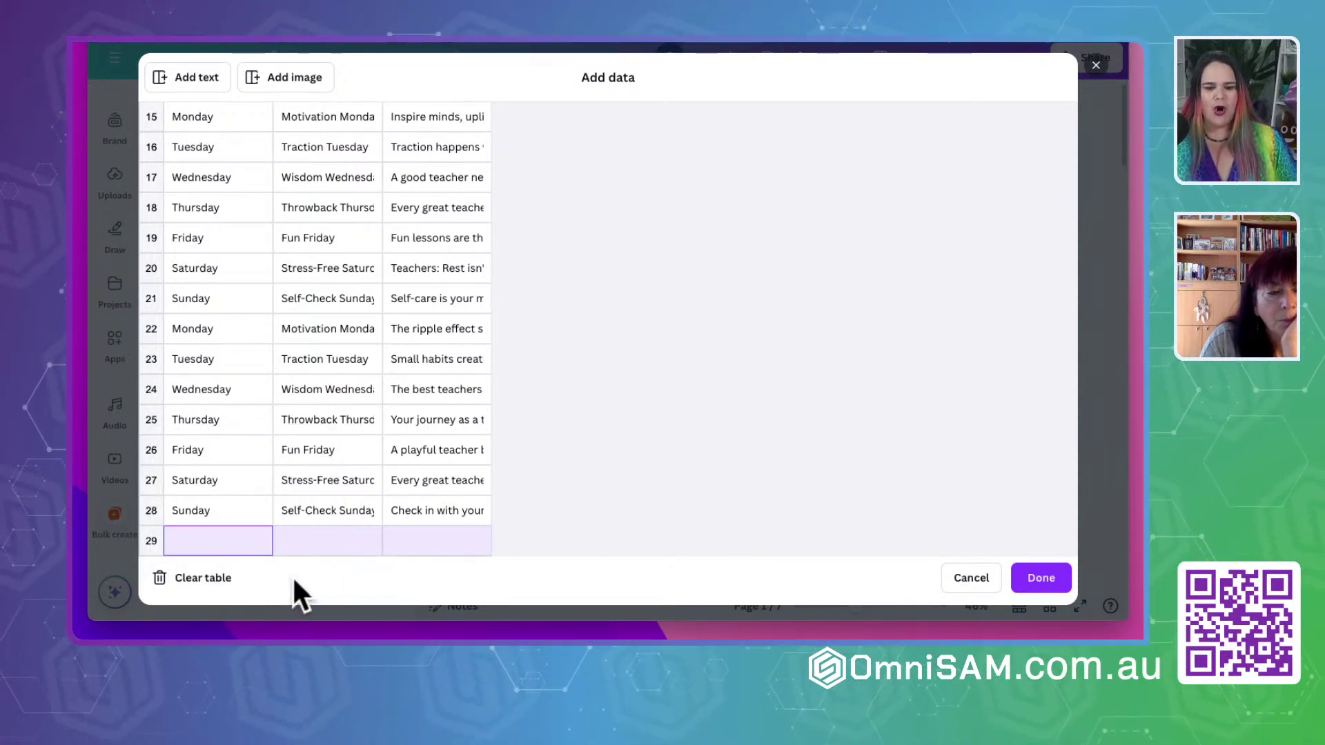
{"action": "right_click", "coordinate": [156, 544]}
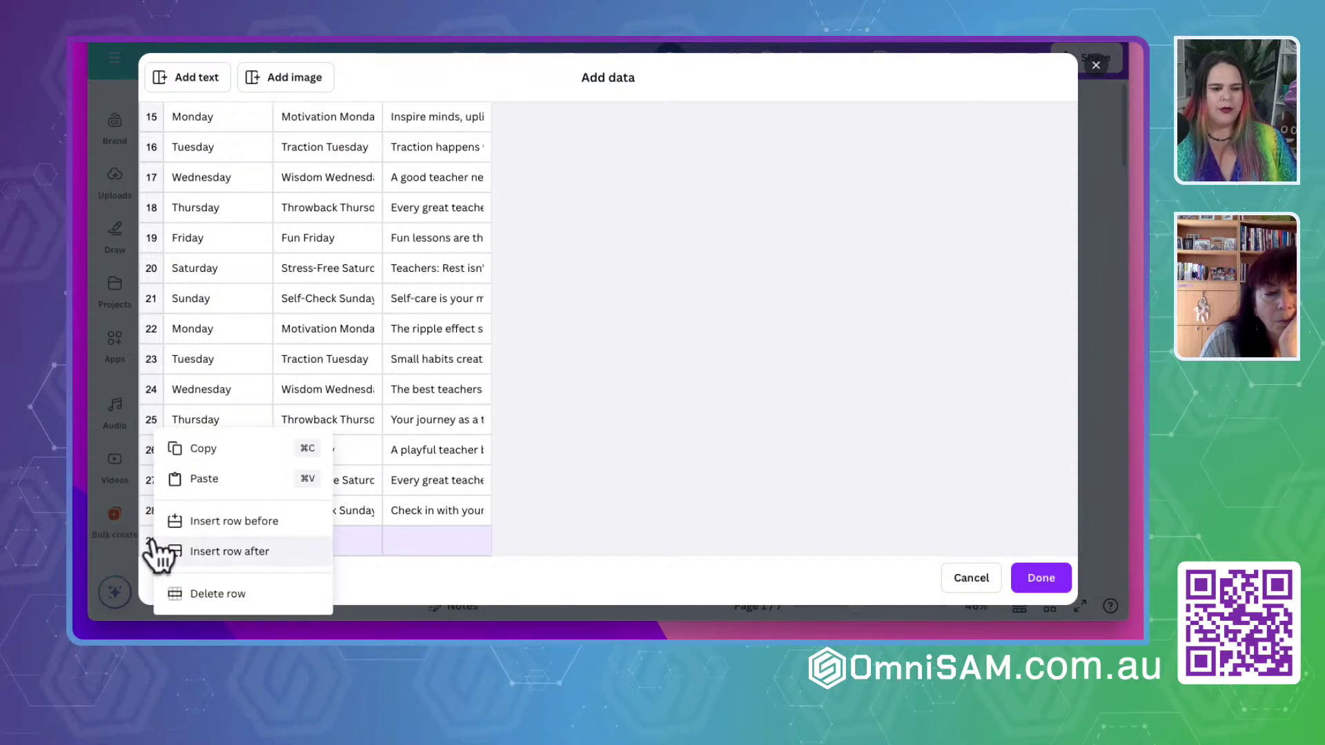
{"action": "left_click", "coordinate": [199, 593]}
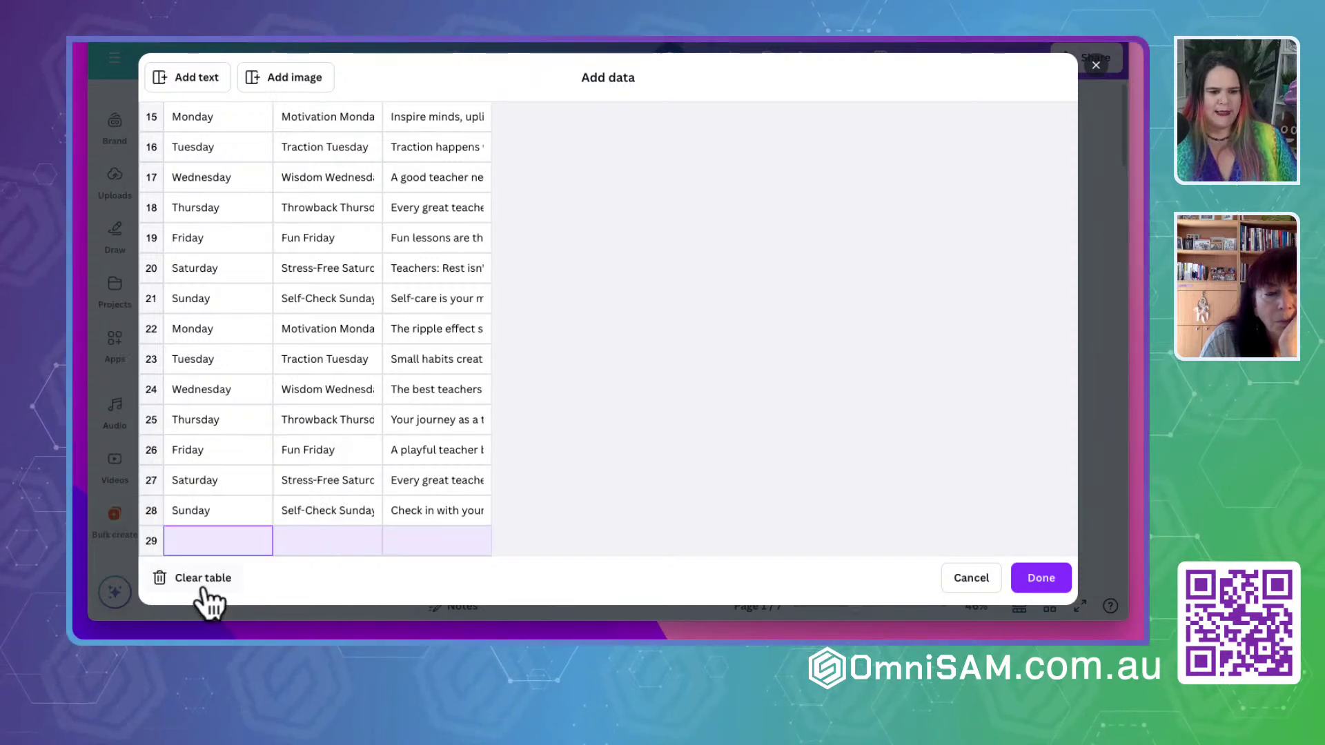
{"action": "left_click", "coordinate": [247, 441]}
{"action": "left_click", "coordinate": [152, 544]}
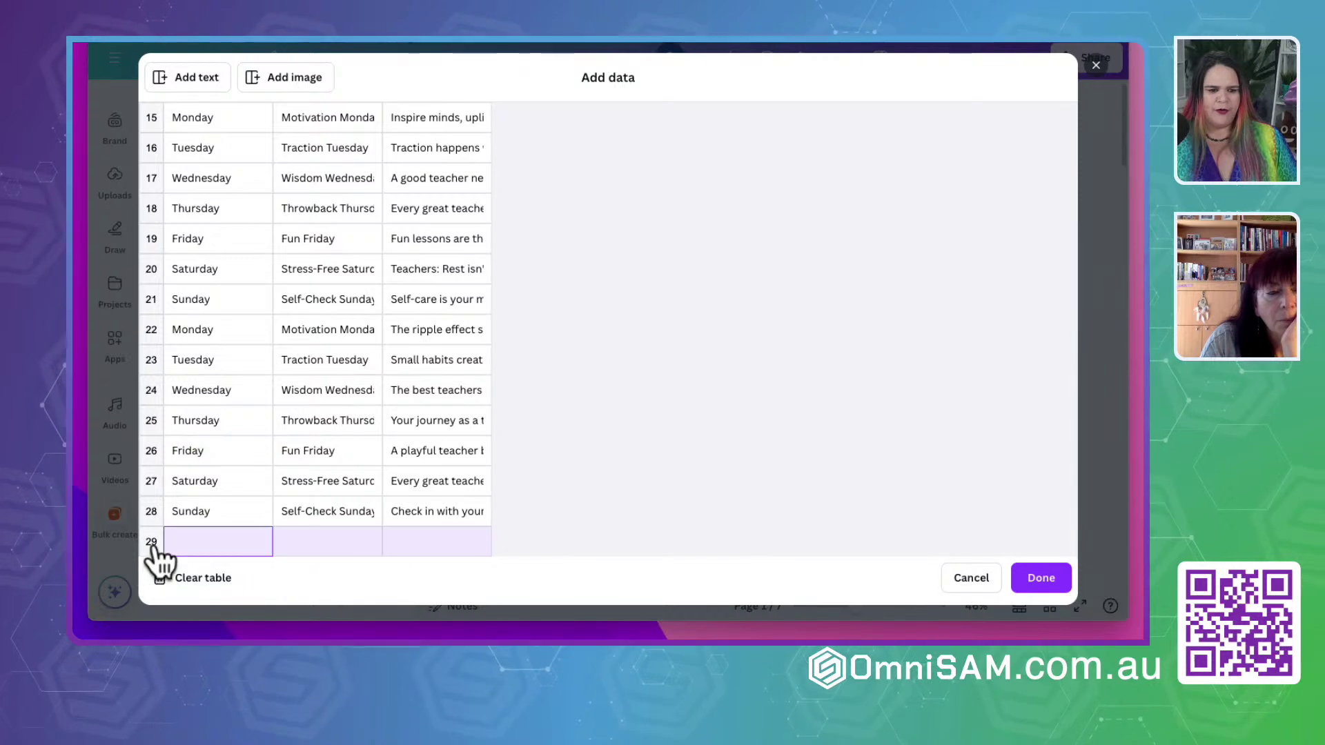
{"action": "right_click", "coordinate": [153, 545]}
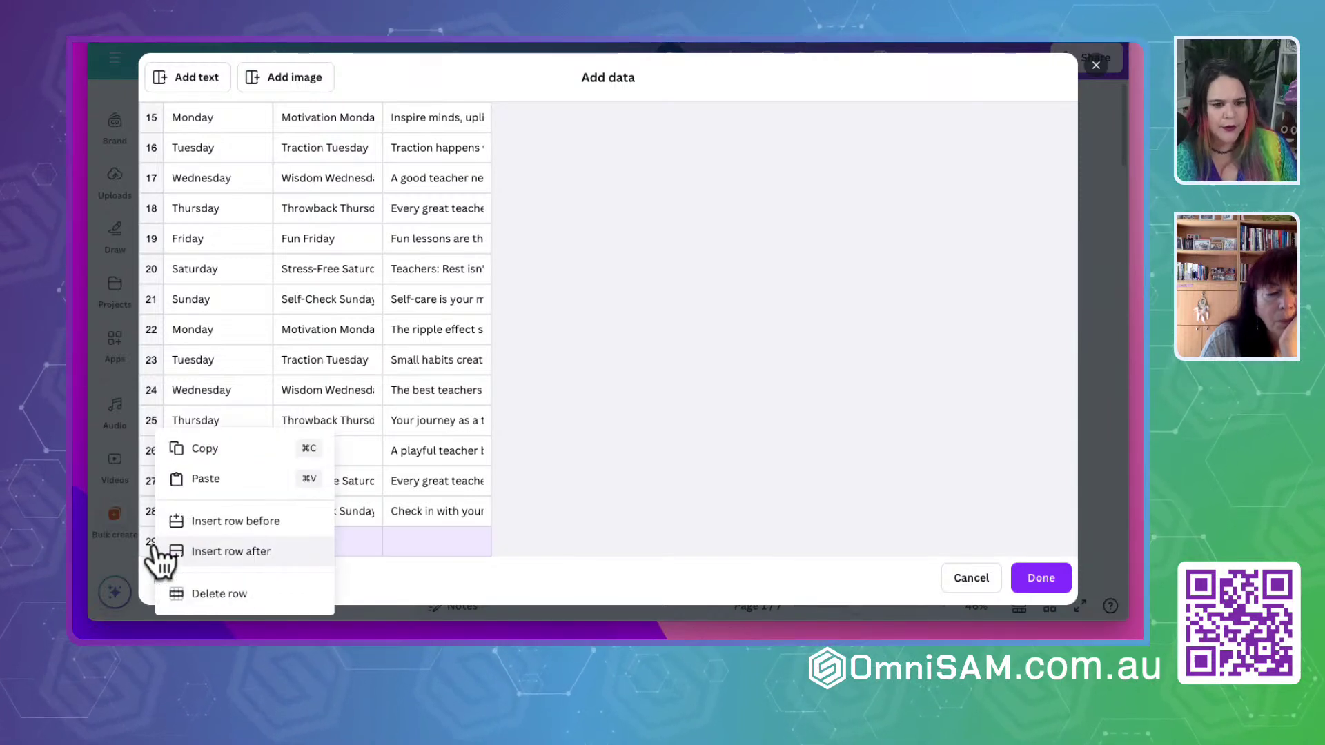
{"action": "left_click", "coordinate": [202, 593]}
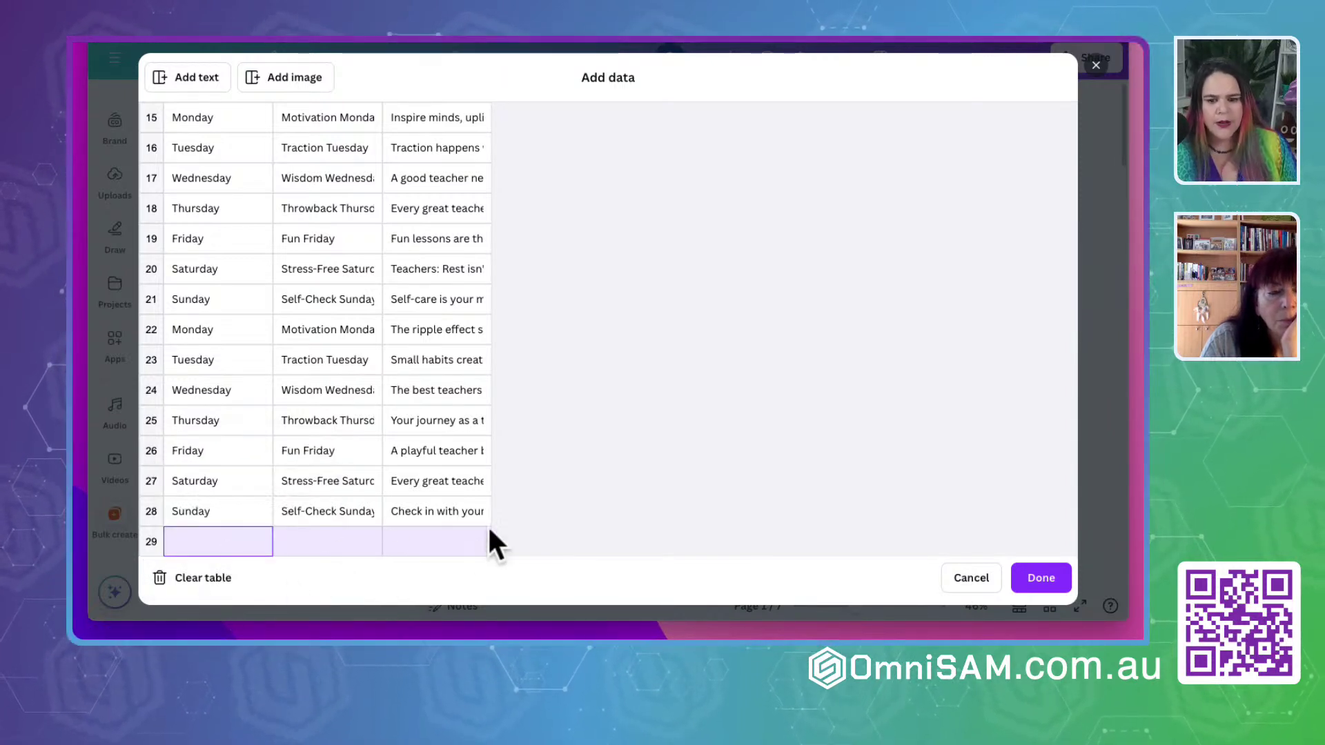
{"action": "scroll", "coordinate": [345, 361], "scroll_direction": "up", "scroll_amount": 10}
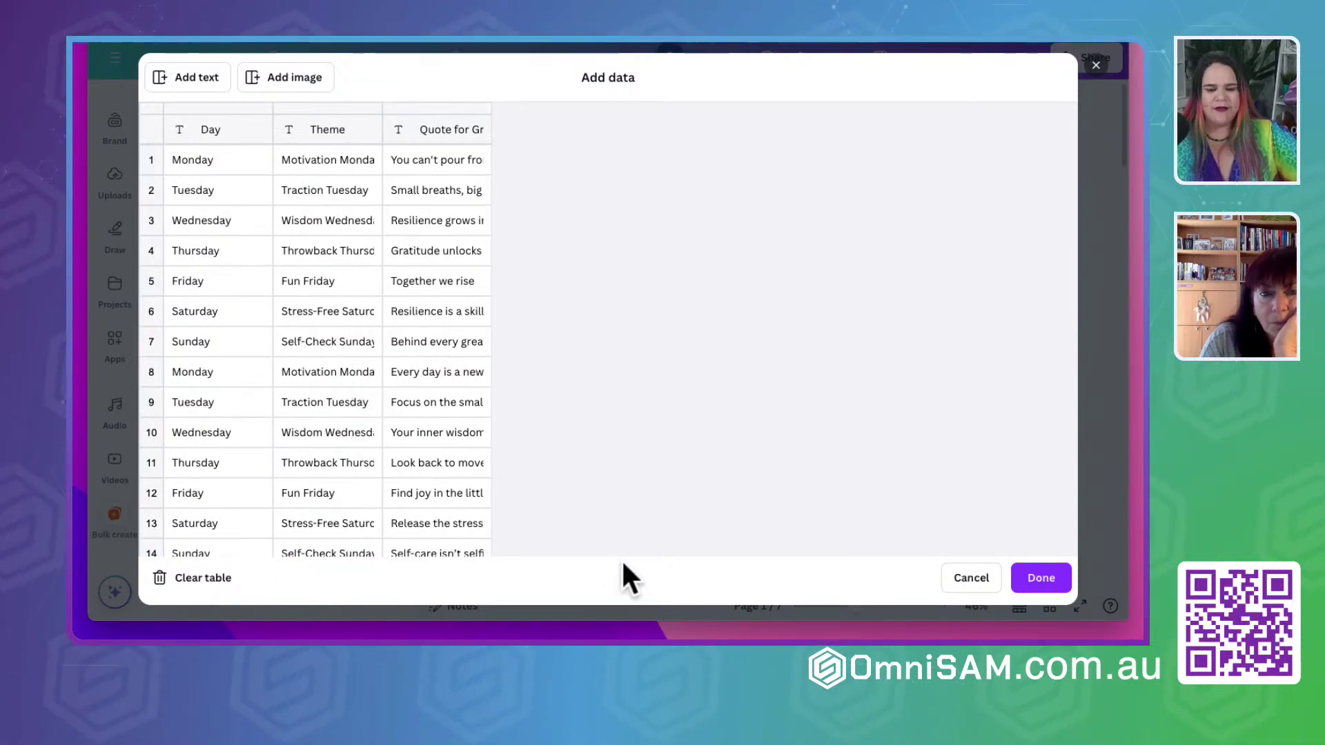
{"action": "left_click", "coordinate": [1040, 580]}
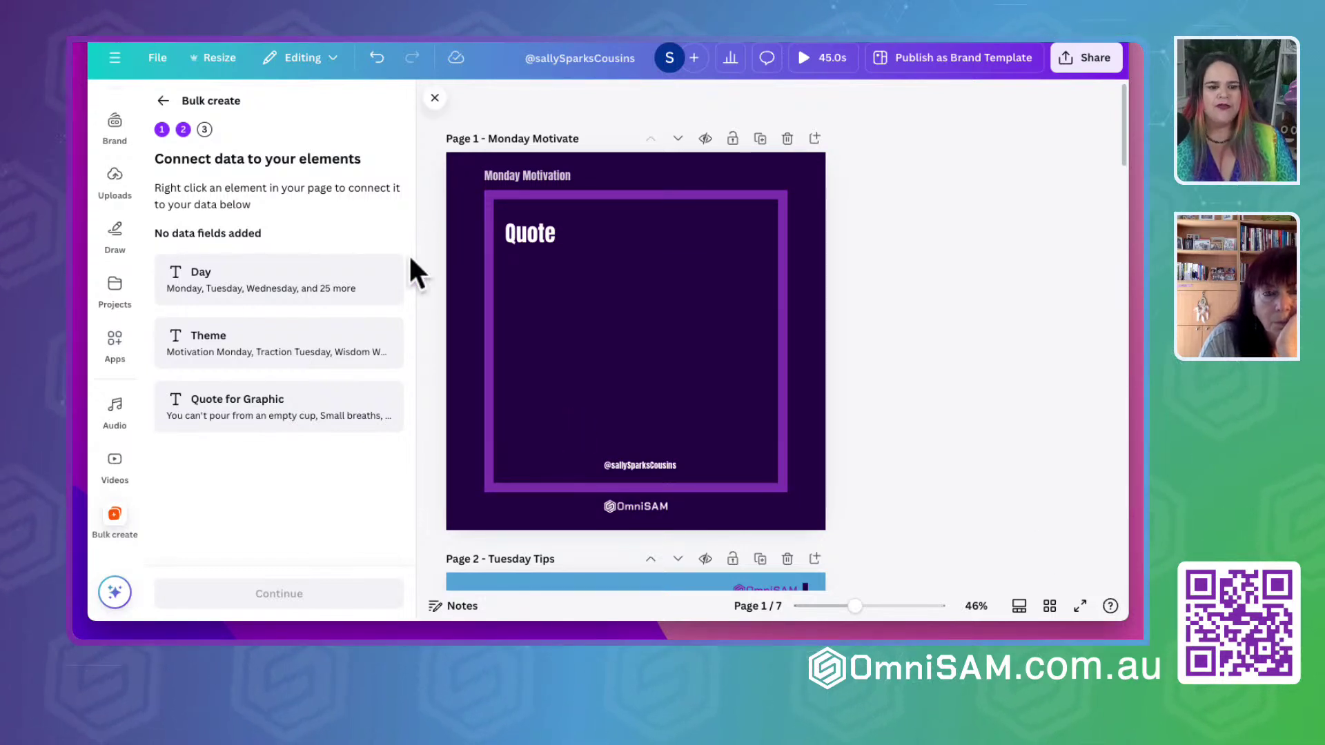
Connect the "Monday Motivation" text on page 1 to the Theme data field
{"action": "left_click", "coordinate": [531, 174]}
{"action": "left_click", "coordinate": [532, 174]}
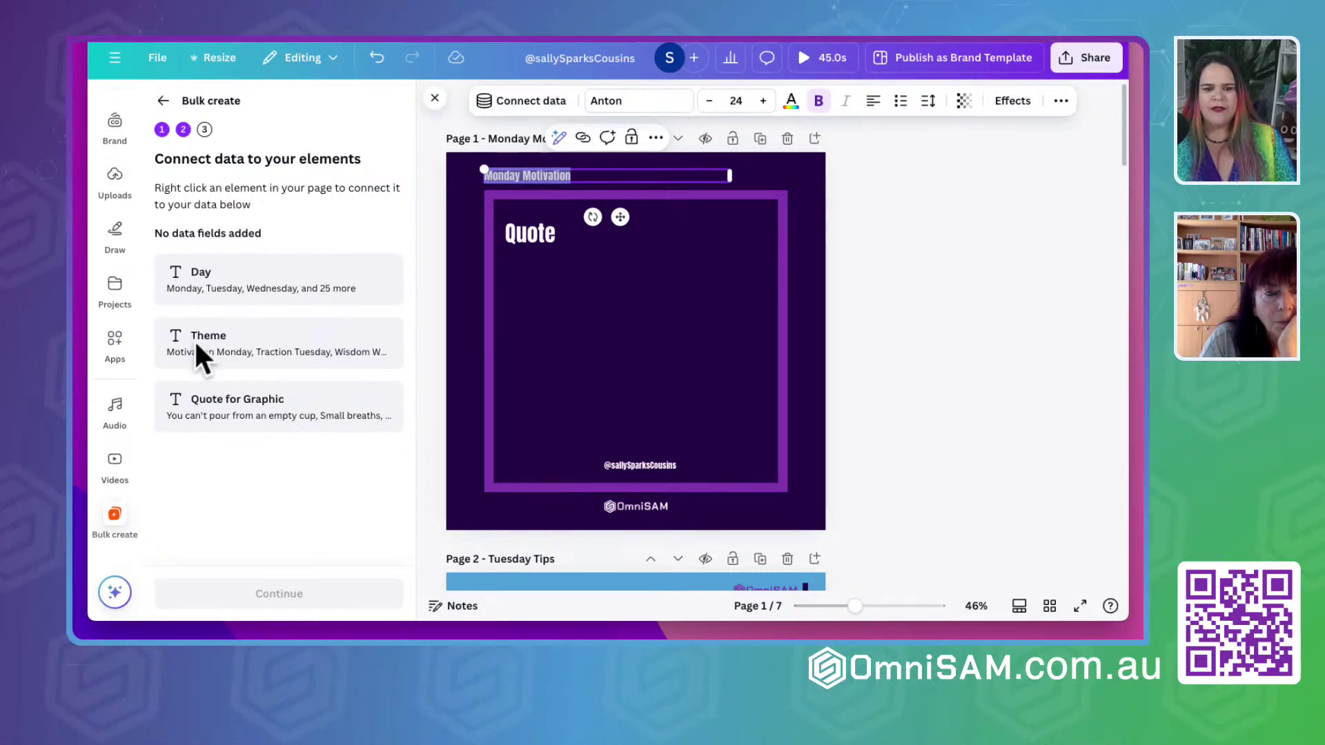
{"action": "left_click", "coordinate": [656, 140]}
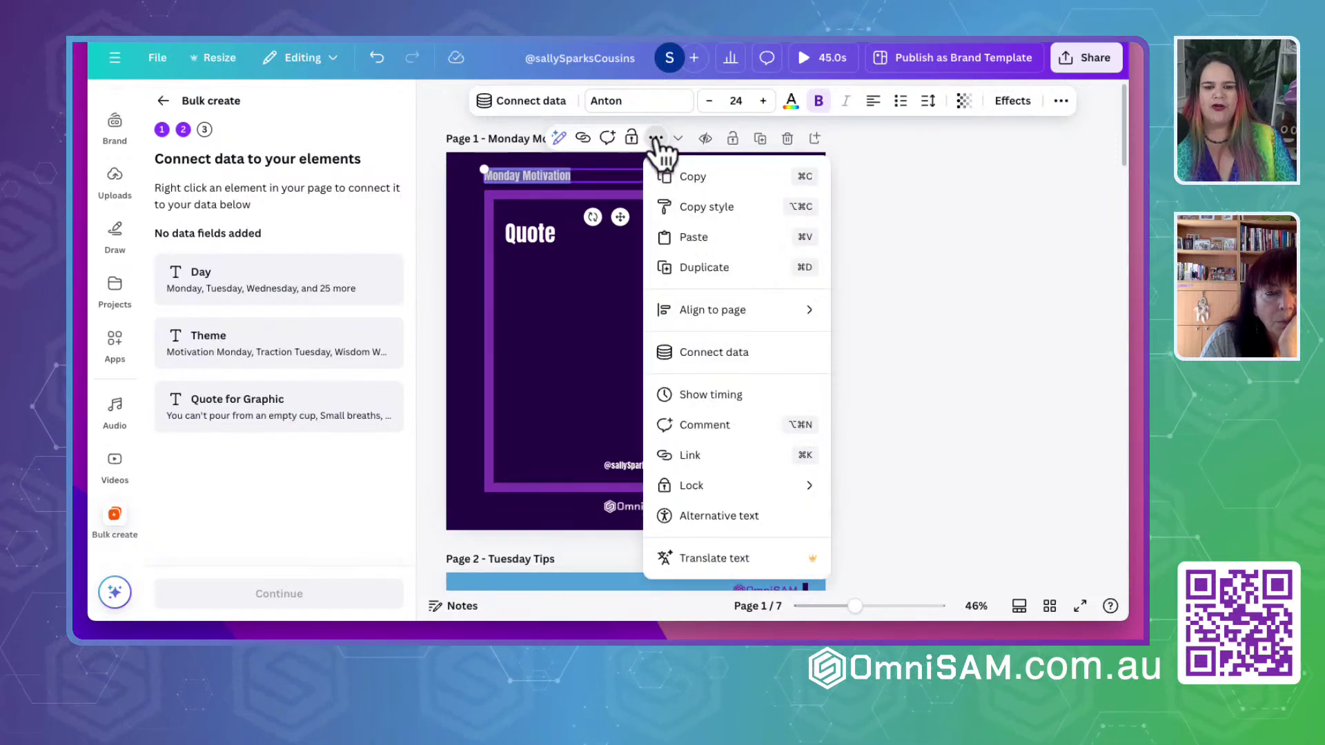
{"action": "left_click", "coordinate": [555, 176]}
{"action": "left_click_drag", "start_coordinate": [583, 175], "coordinate": [473, 167]}
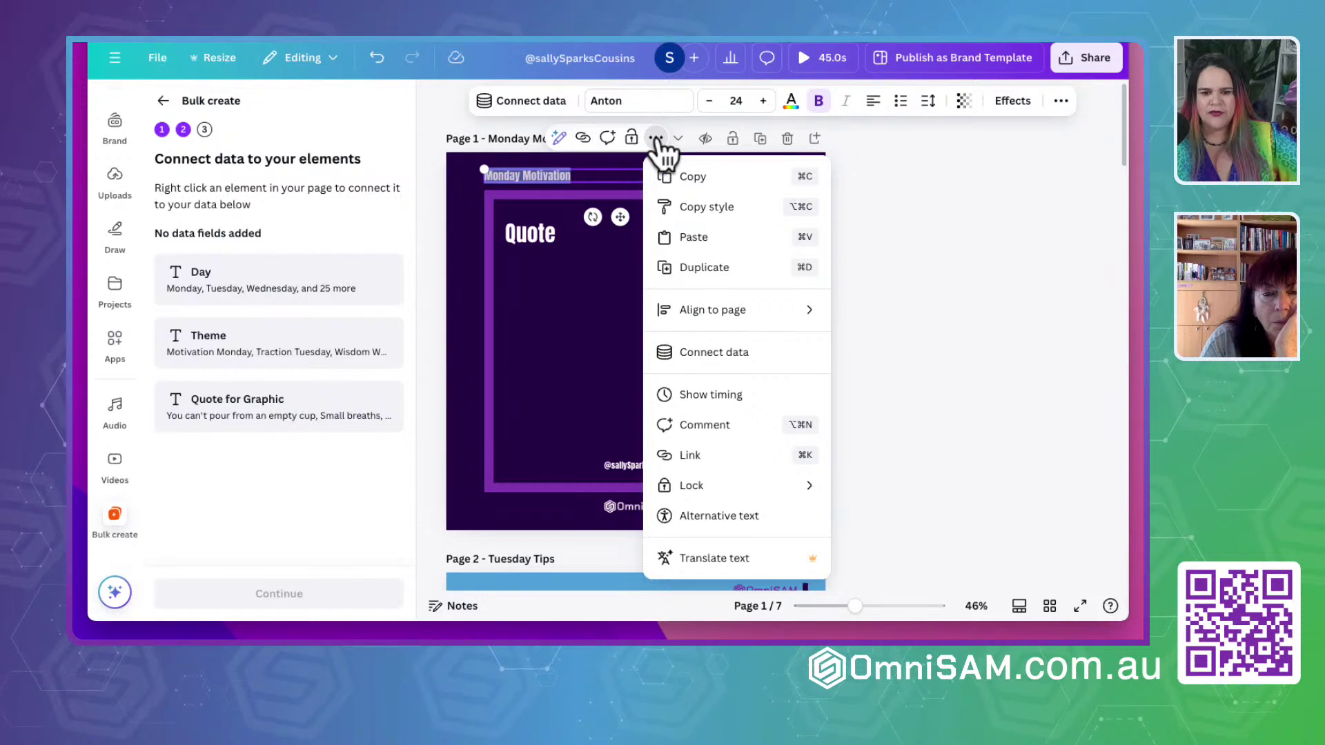
{"action": "left_click", "coordinate": [708, 356]}
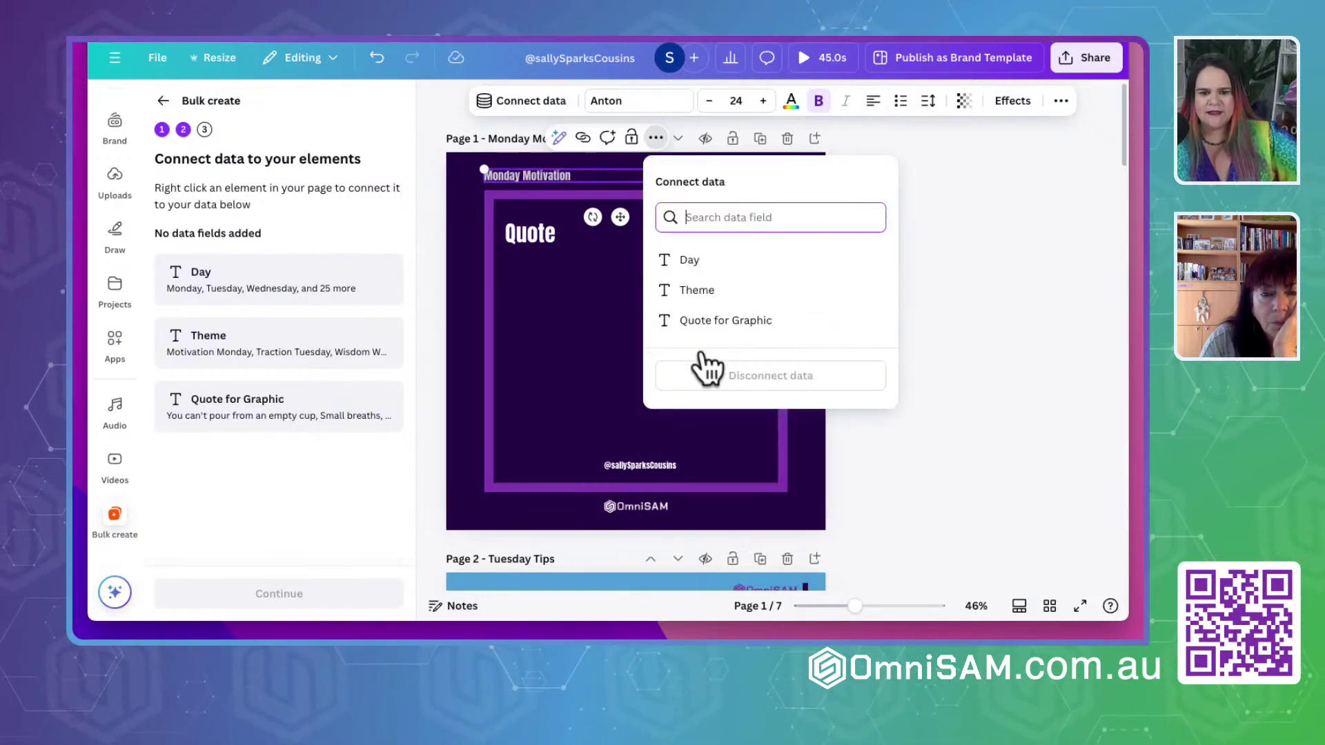
{"action": "left_click", "coordinate": [695, 290]}
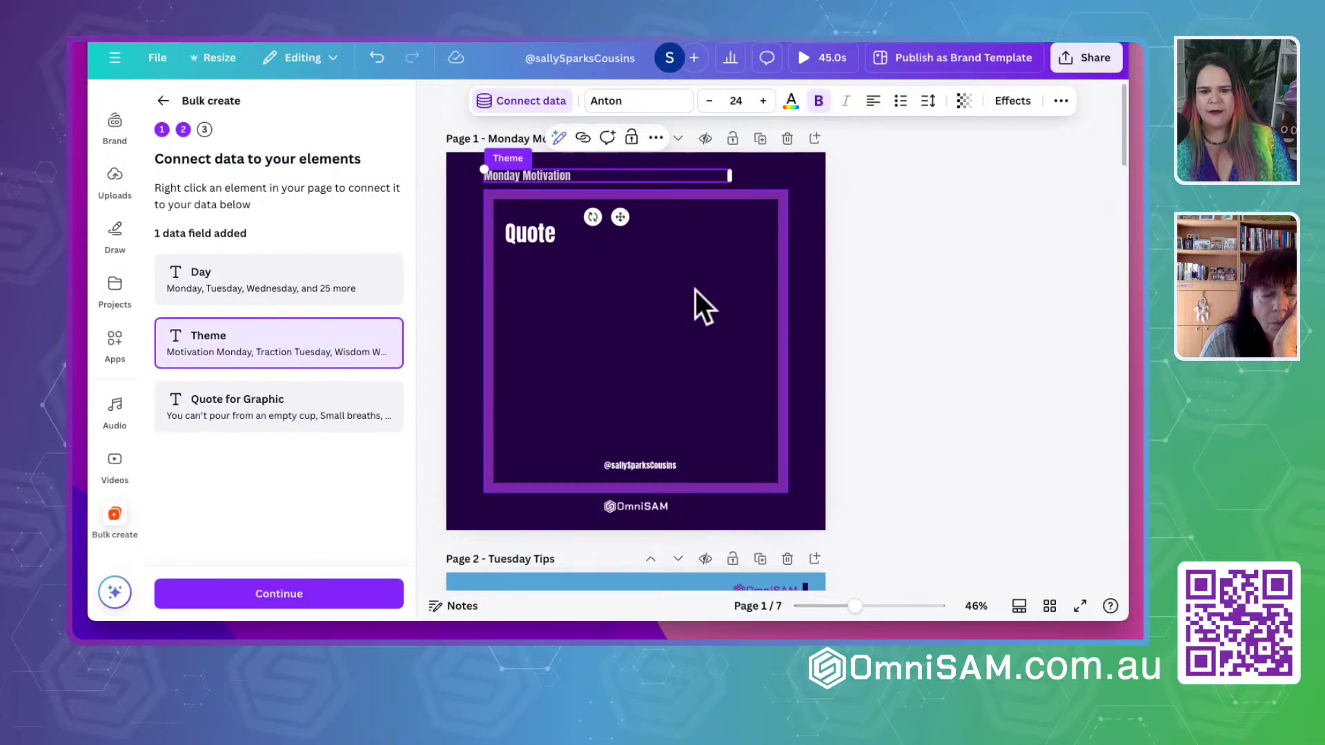
{"action": "double_click", "coordinate": [554, 175]}
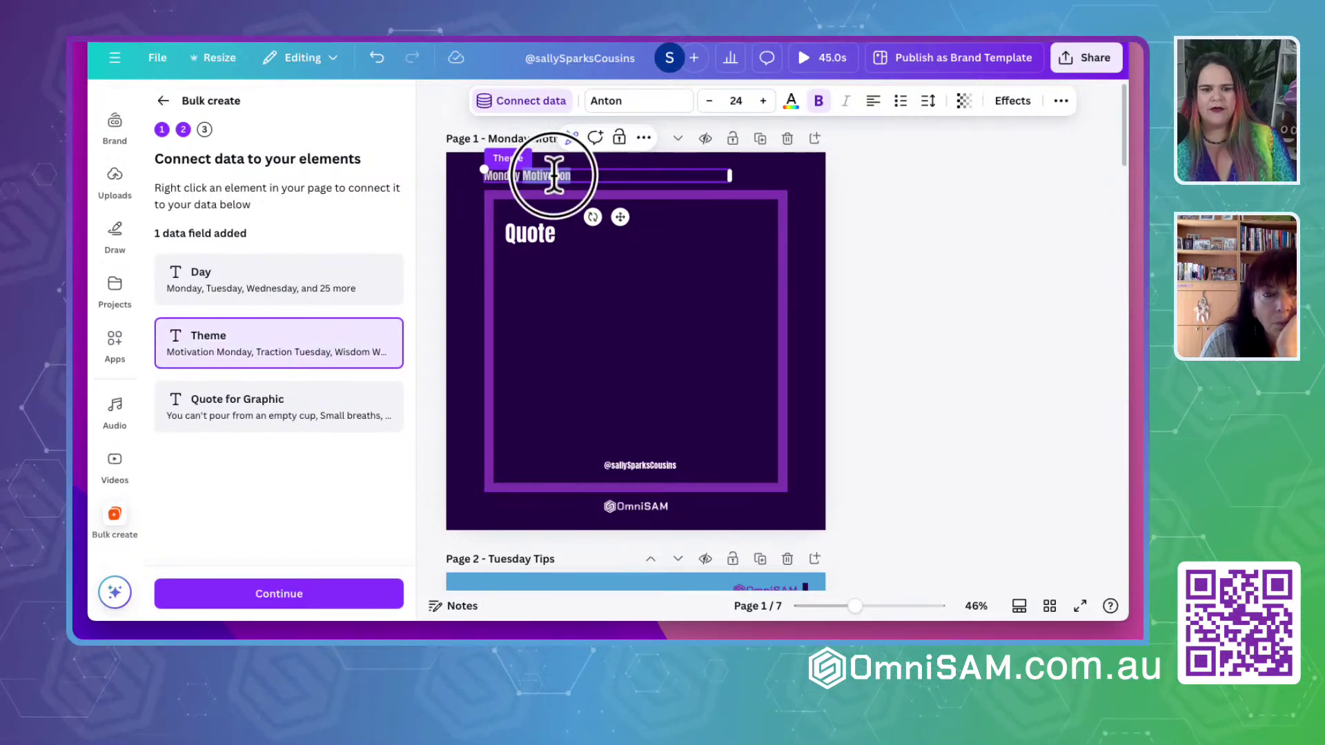
{"action": "double_click", "coordinate": [529, 234]}
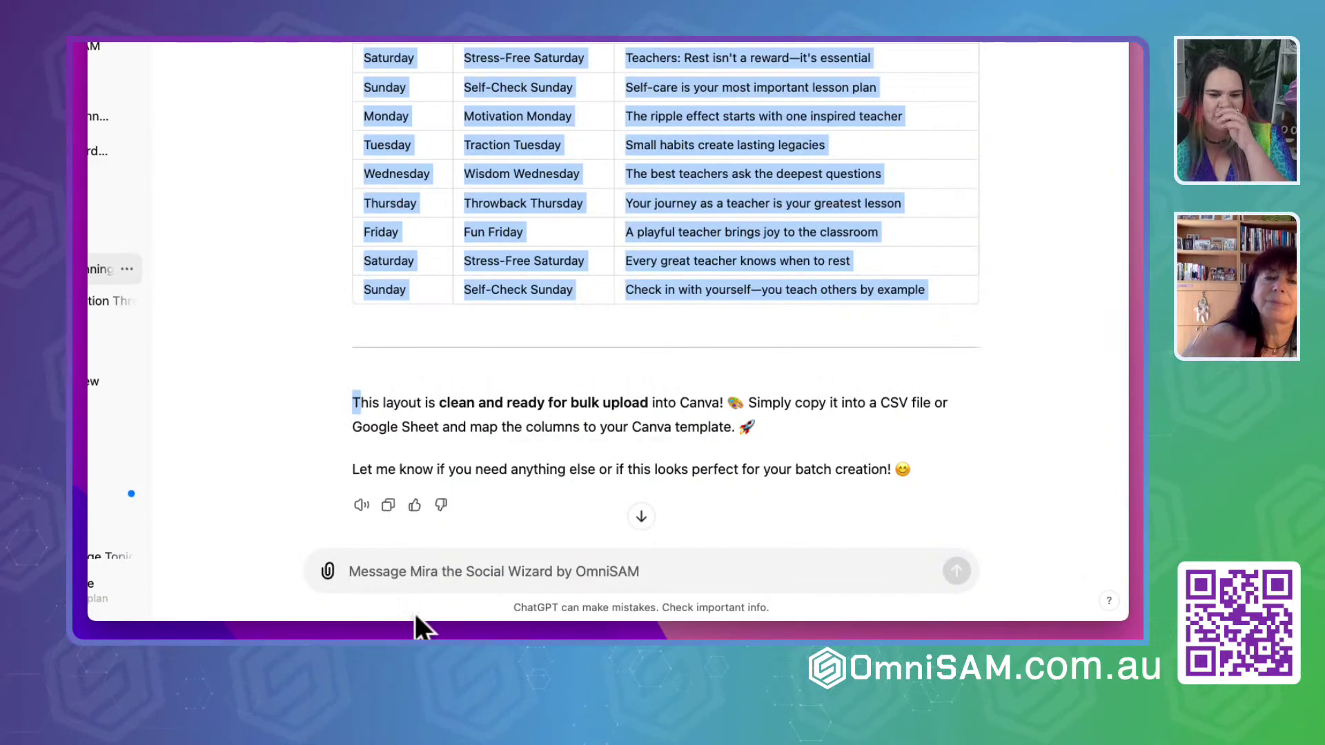
Switch back to the ChatGPT conversation and draft the message "Please remake table Canva Batch Create Table with the following headers"
{"action": "left_click", "coordinate": [396, 581]}
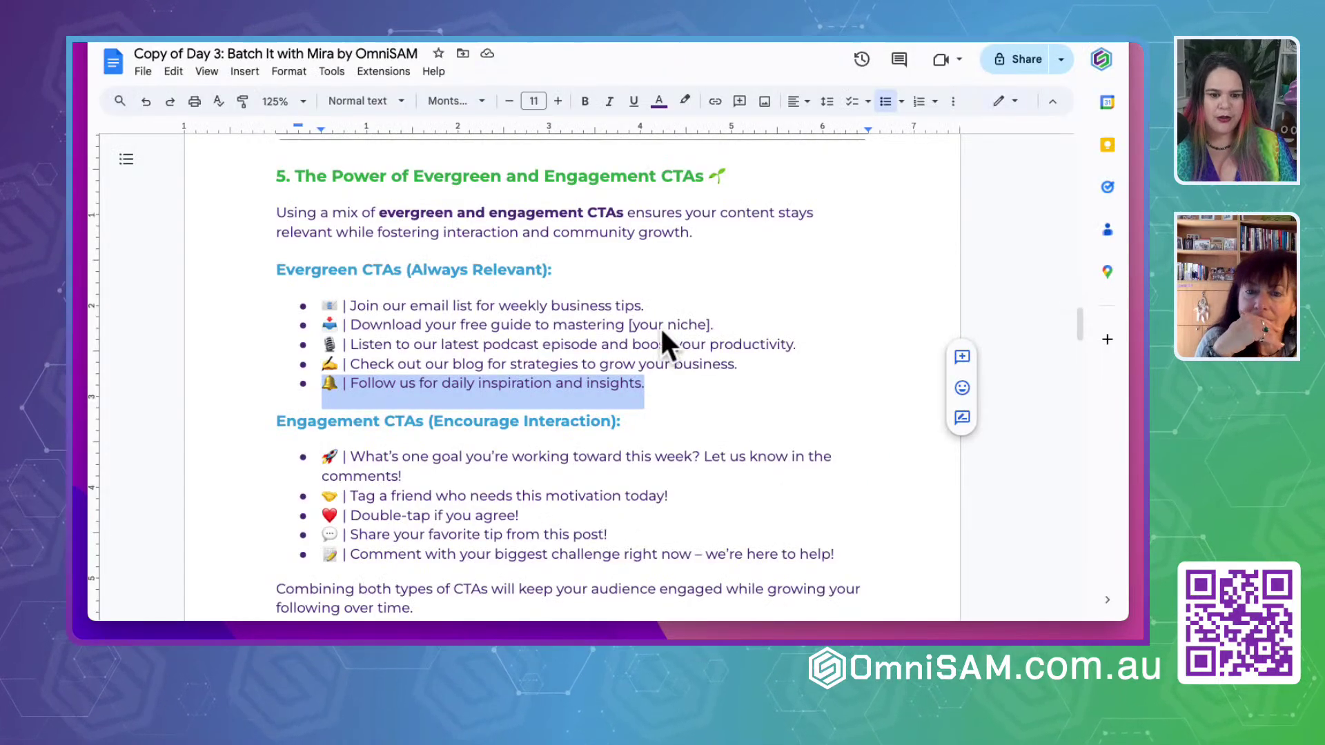
{"action": "scroll", "coordinate": [663, 346], "scroll_direction": "down", "scroll_amount": 15}
{"action": "scroll", "coordinate": [663, 328], "scroll_direction": "down", "scroll_amount": 5}
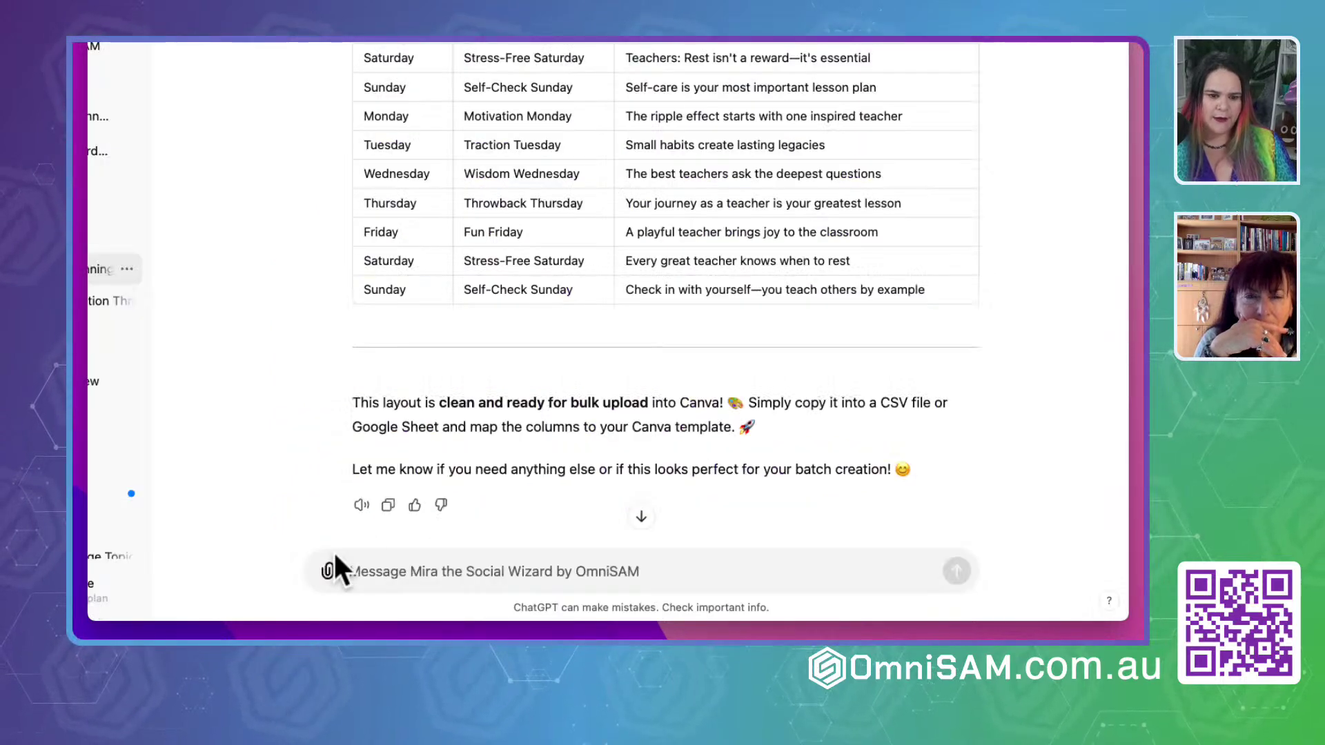
{"action": "left_click", "coordinate": [385, 572]}
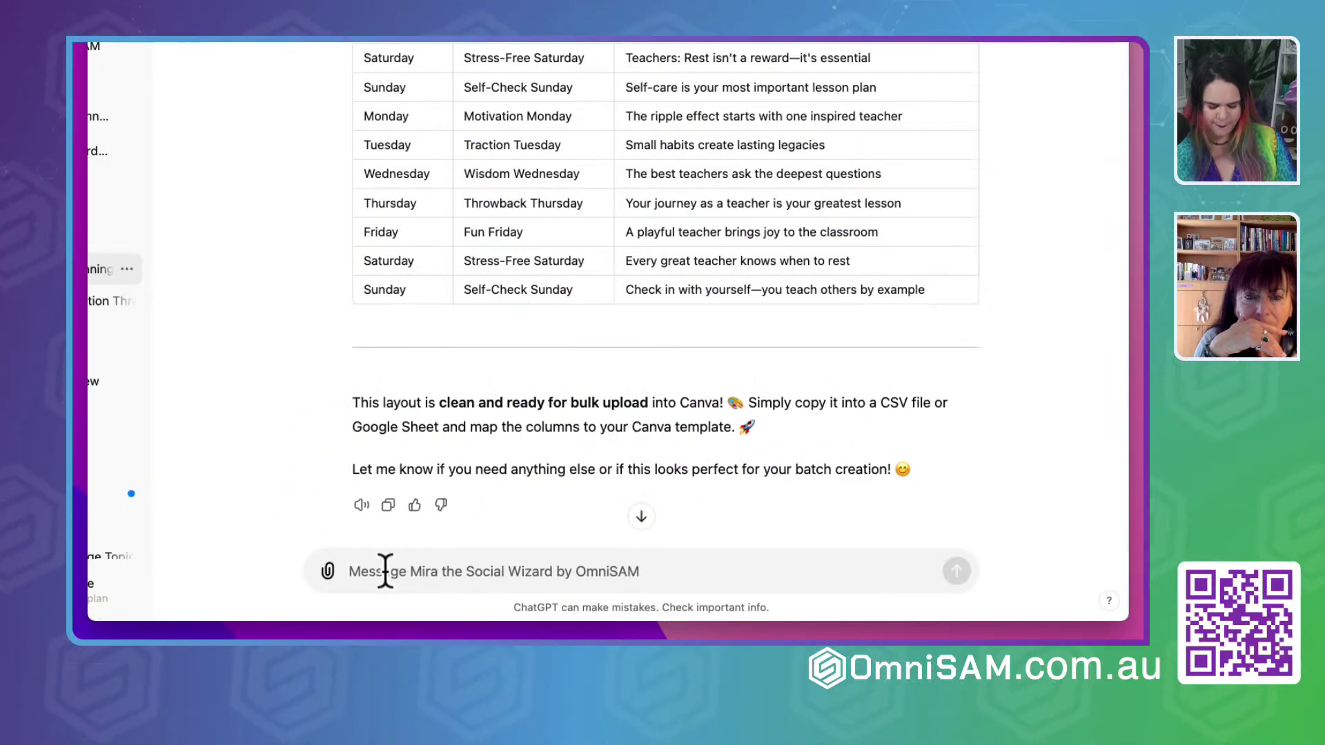
{"action": "type", "text": "Please remake t"}
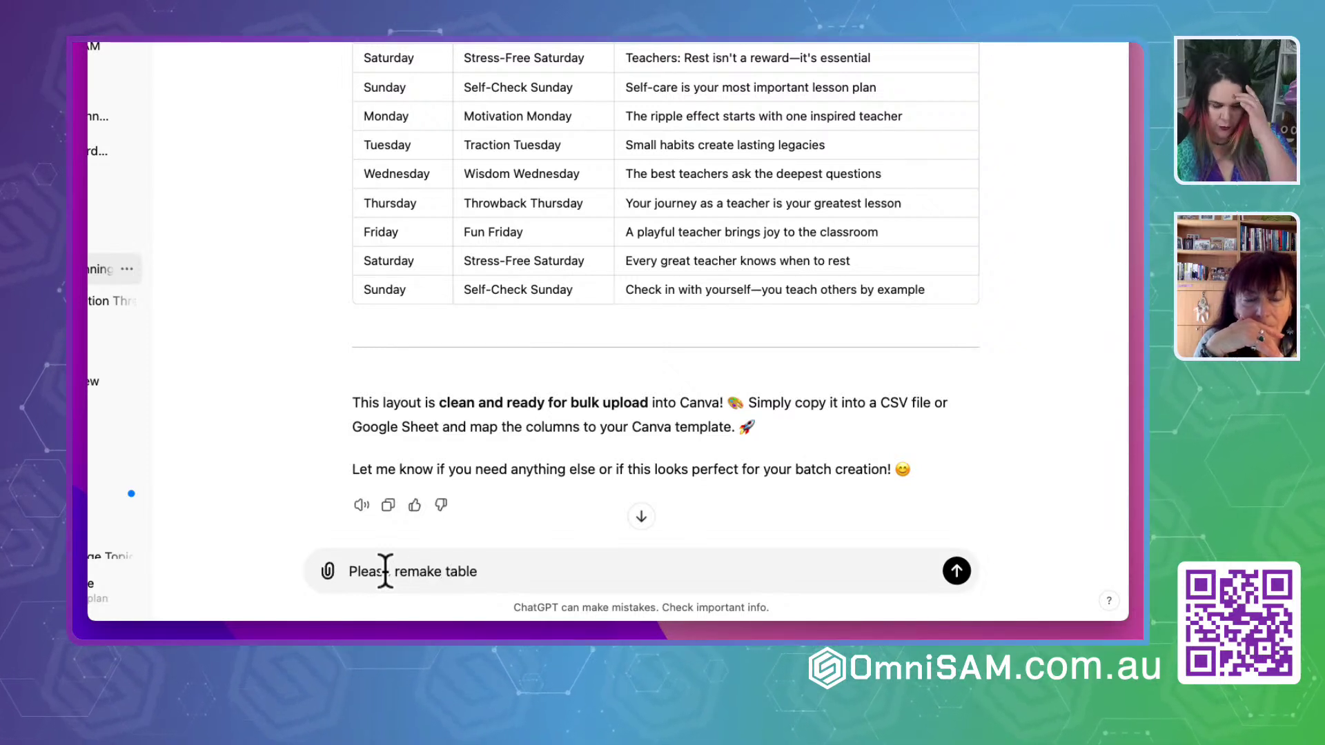
{"action": "type", "text": "able"}
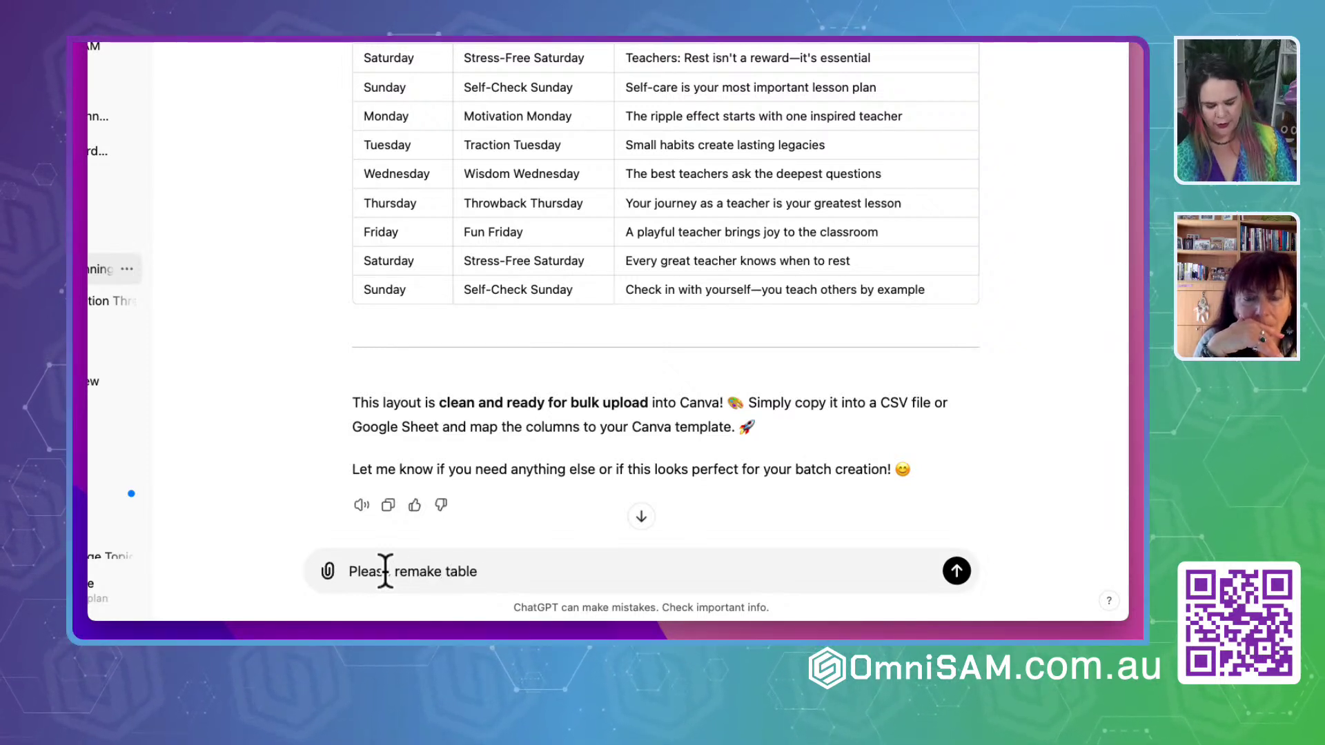
{"action": "type", "text": " Canva Batch"}
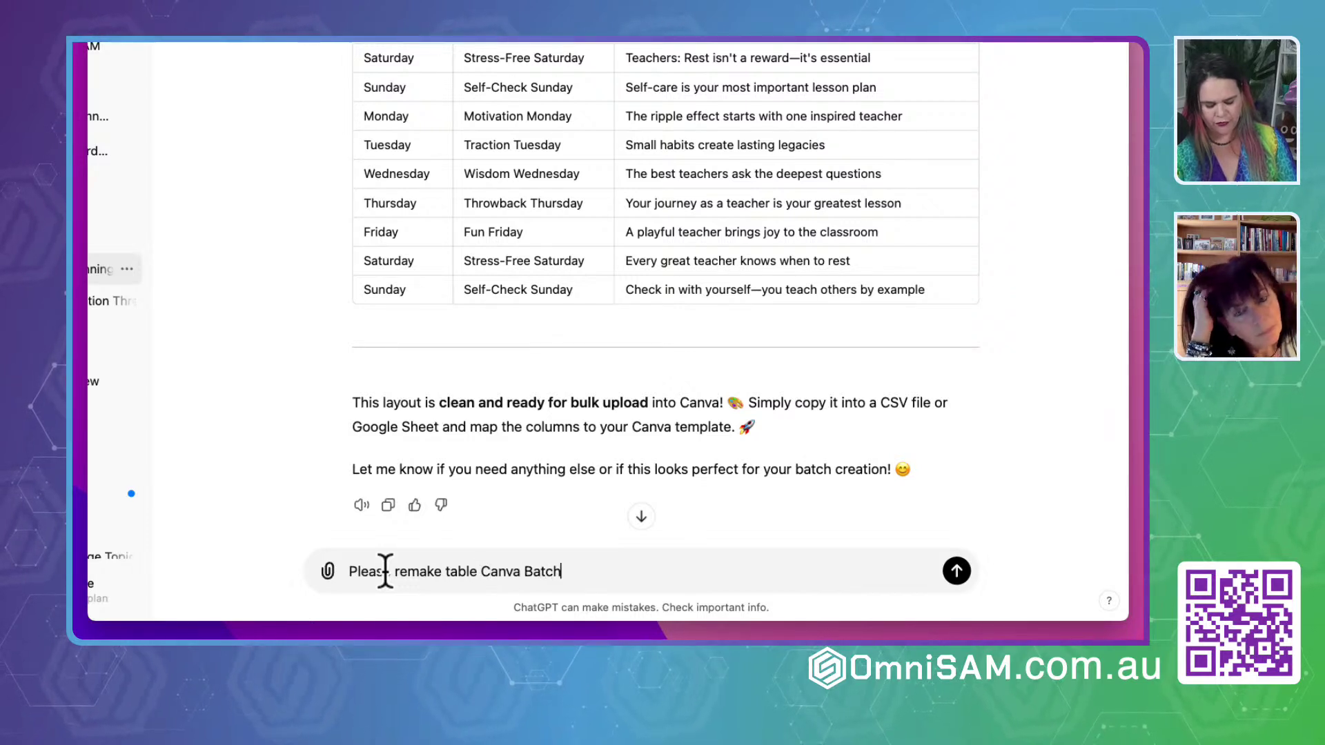
{"action": "type", "text": " Create Table with th"}
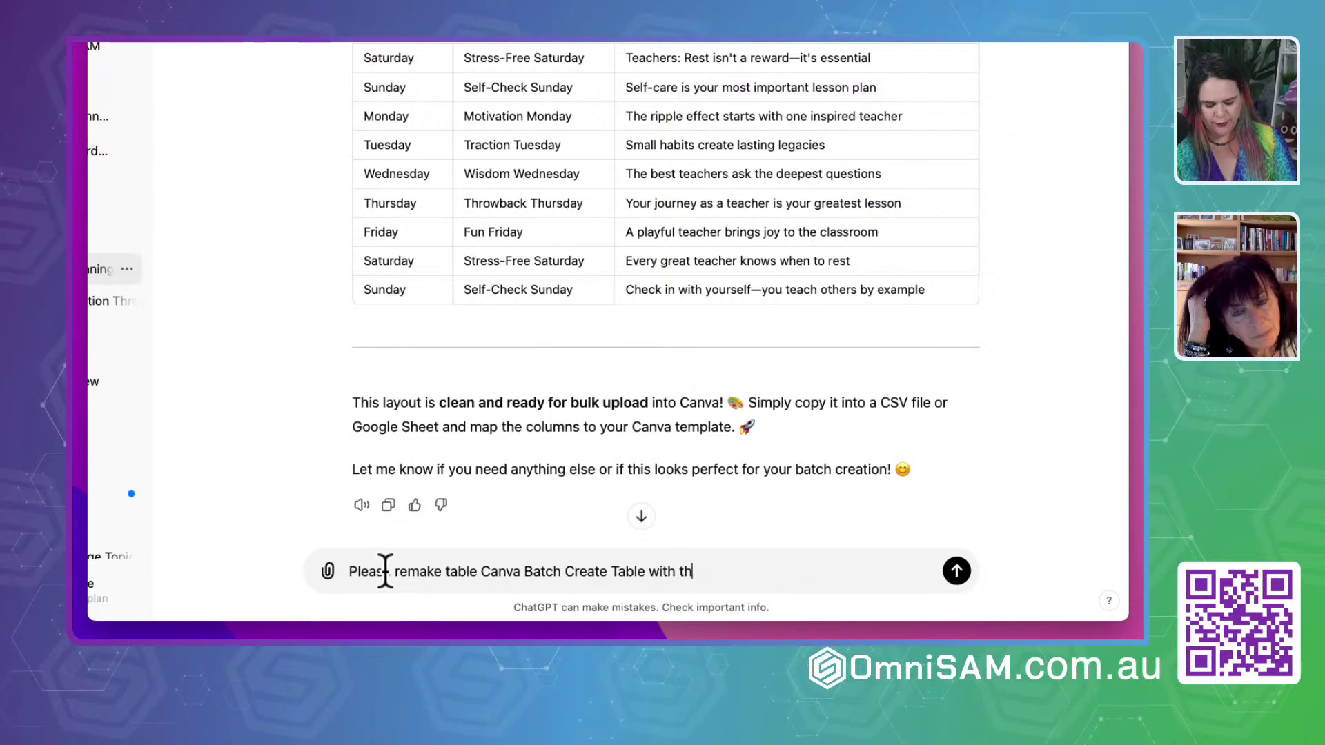
{"action": "type", "text": "e following he"}
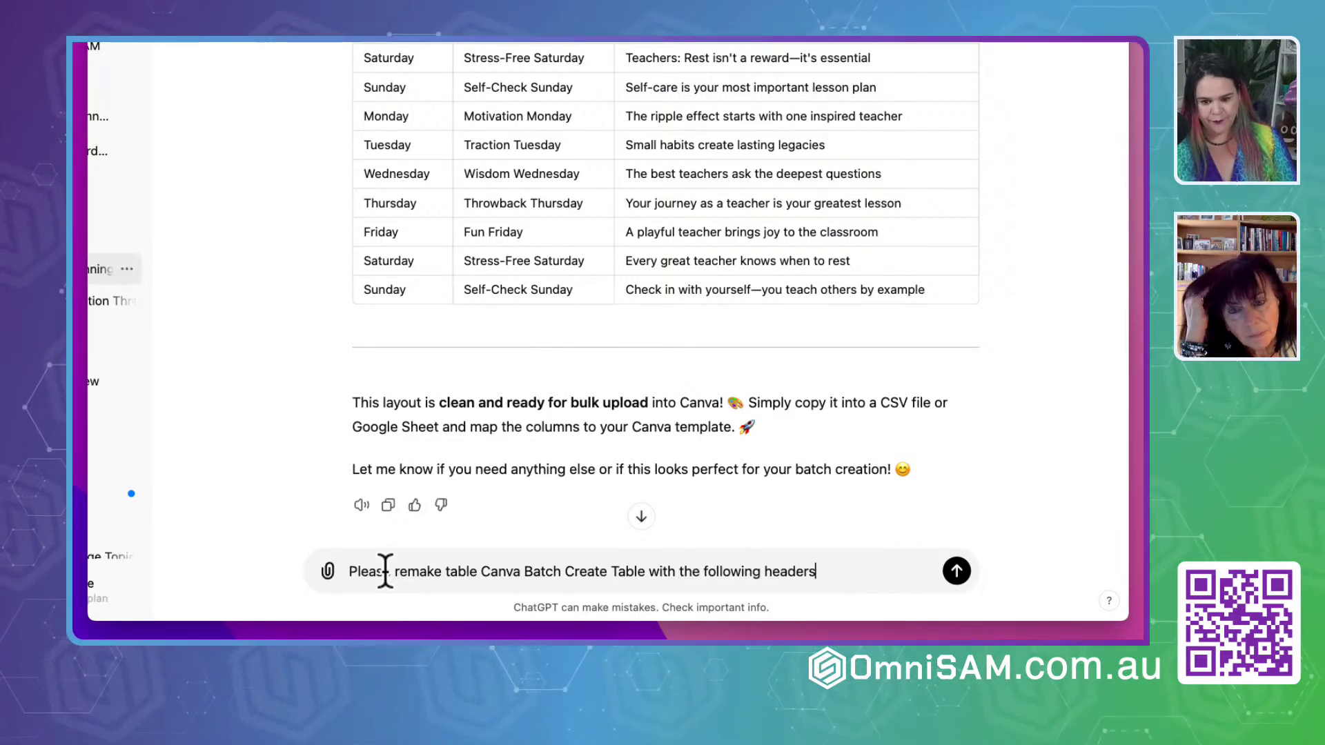
{"action": "type", "text": "aders"}
Add the headers "Monday Theme" and "Monday Quote" on separate lines of the ChatGPT message
{"action": "key", "text": "shift+Return"}
{"action": "type", "text": "Monday"}
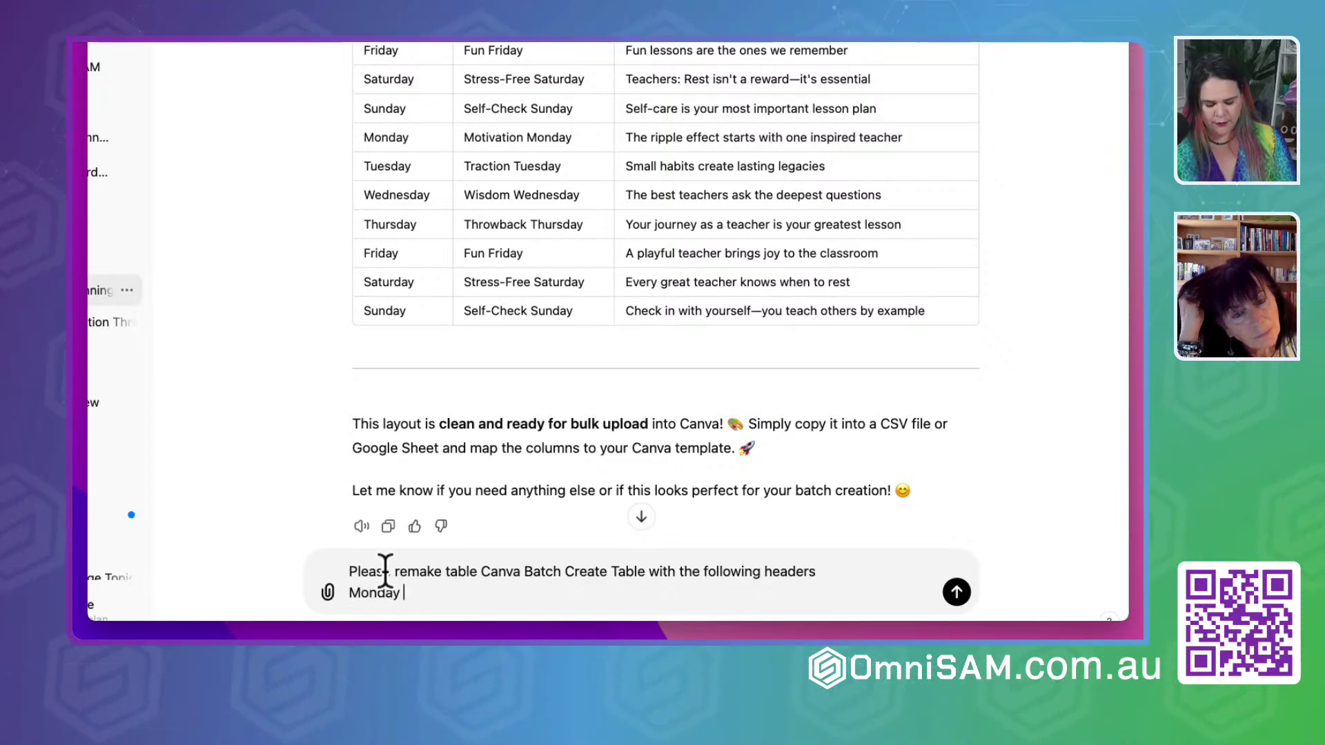
{"action": "type", "text": " Theme"}
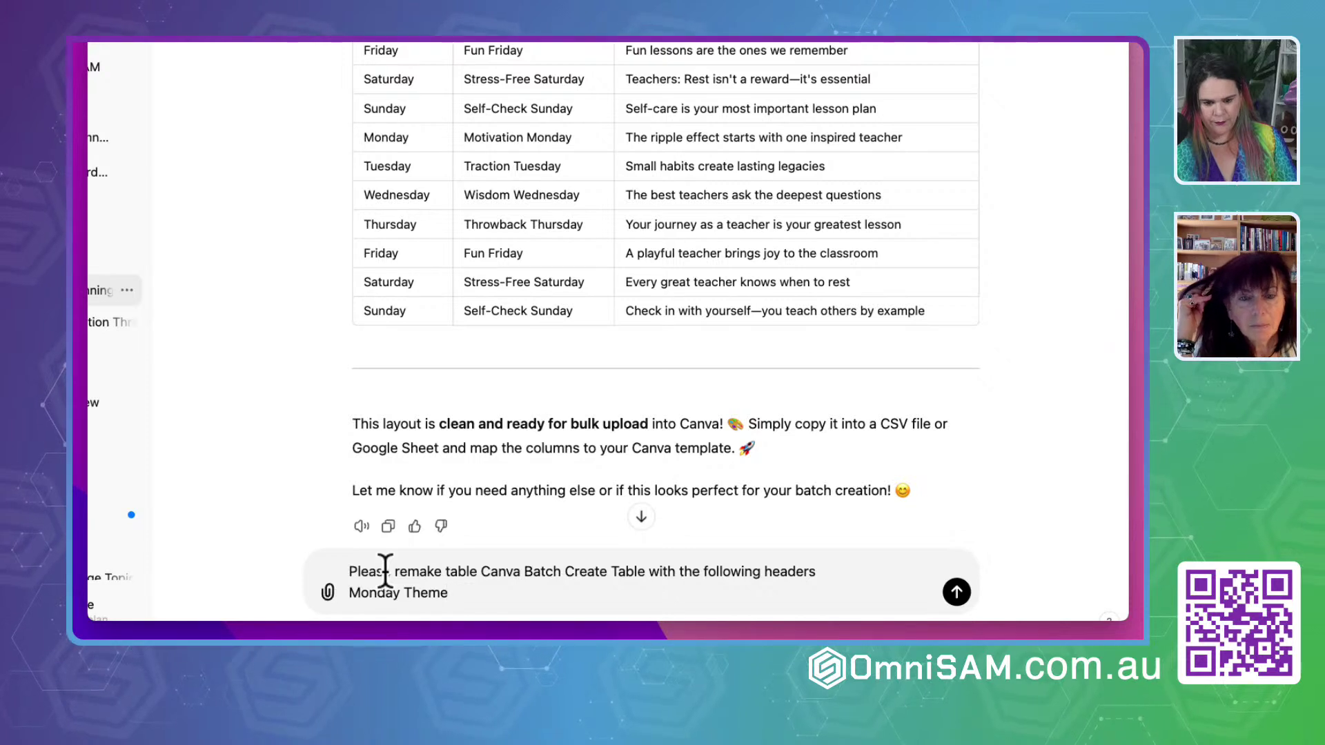
{"action": "key", "text": "shift+Return"}
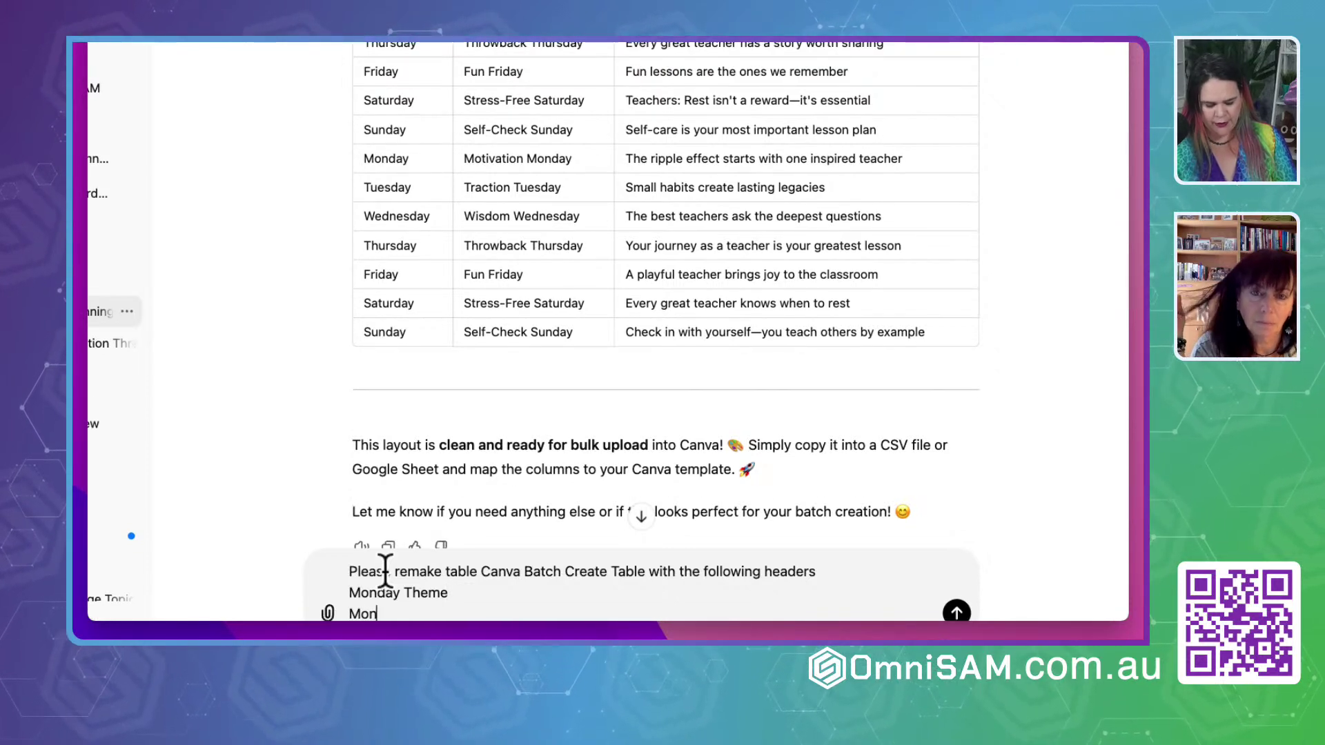
{"action": "type", "text": "Monday Quote"}
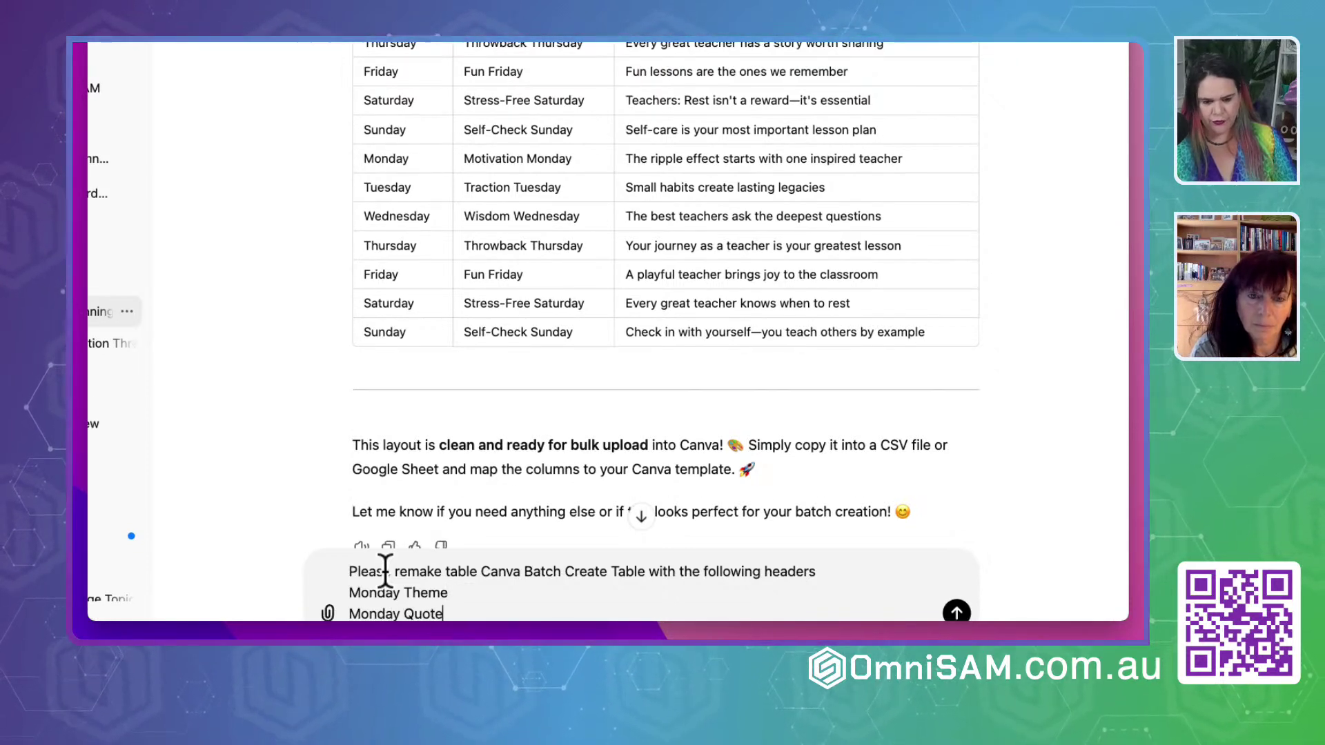
Add the headers "Tuesday Theme" and "Tuesday Quote" on separate lines below the Monday headers in the message
{"action": "key", "text": "shift+Return"}
{"action": "type", "text": "Tuesday Theme"}
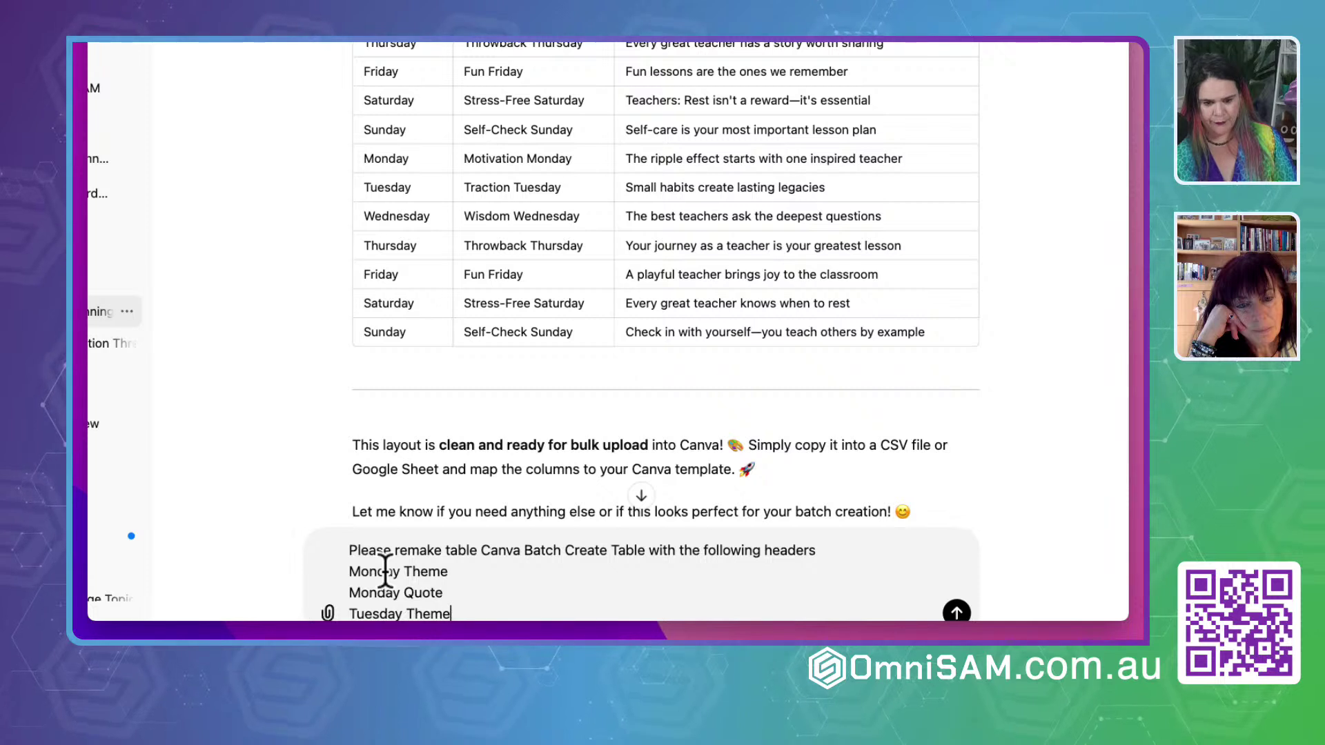
{"action": "key", "text": "shift+Return"}
{"action": "type", "text": "T"}
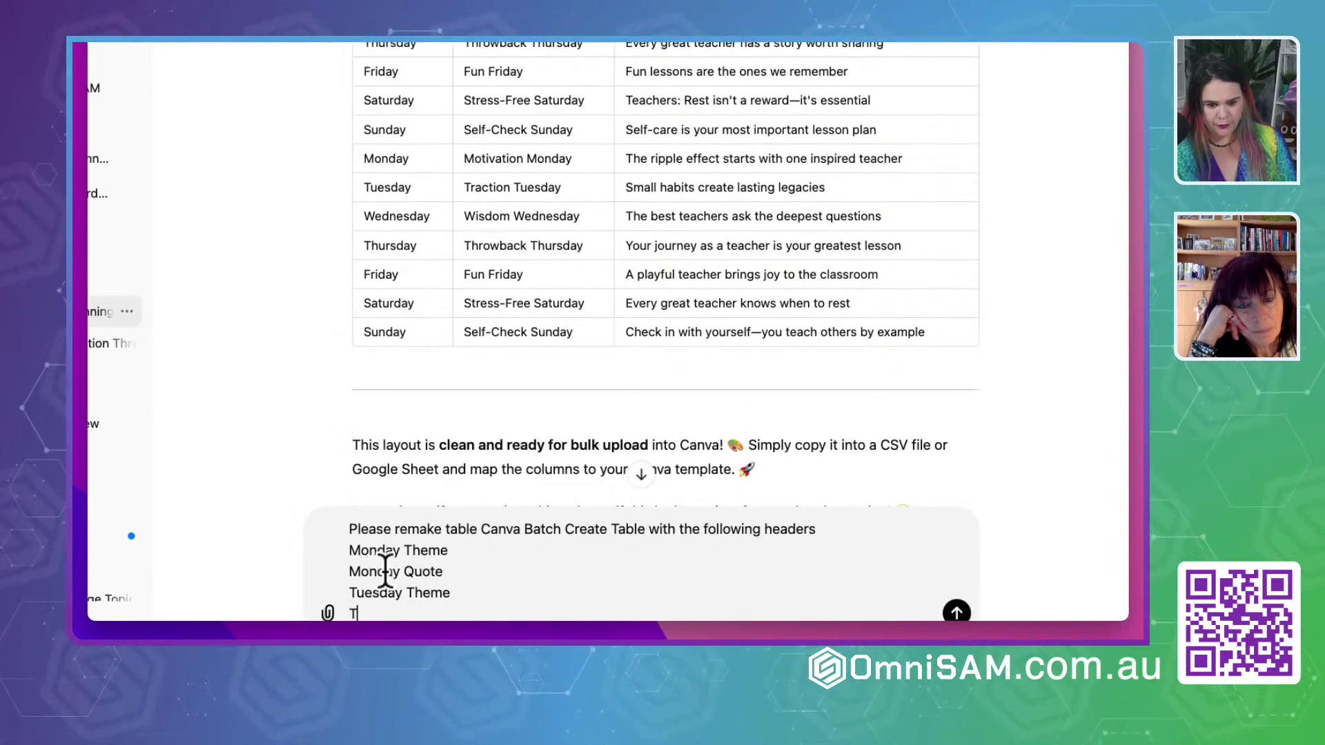
{"action": "type", "text": "uesday q"}
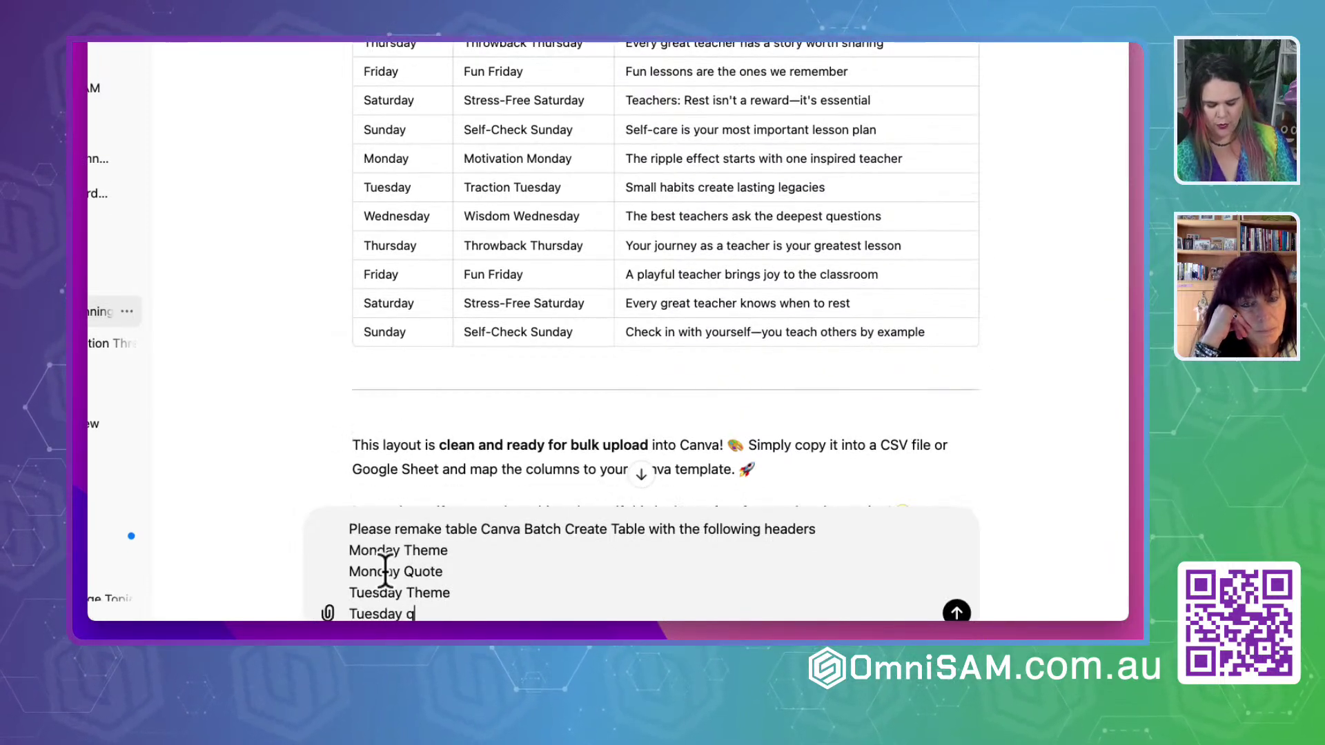
{"action": "type", "text": "u"}
{"action": "key", "text": "BackSpace"}
{"action": "key", "text": "BackSpace"}
{"action": "type", "text": "Q"}
{"action": "key", "text": "shift+Return"}
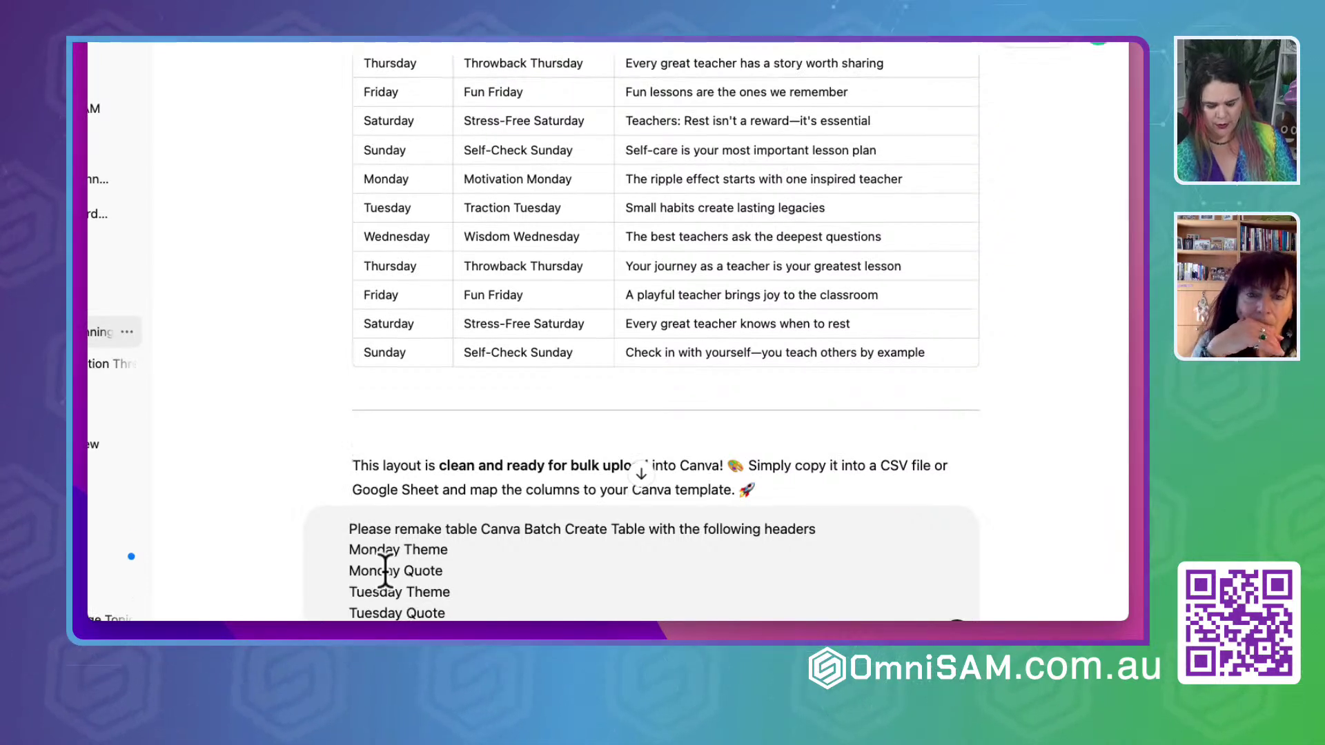
End the message with "and continue for the rest of the week" and send it
{"action": "type", "text": "and continue for the"}
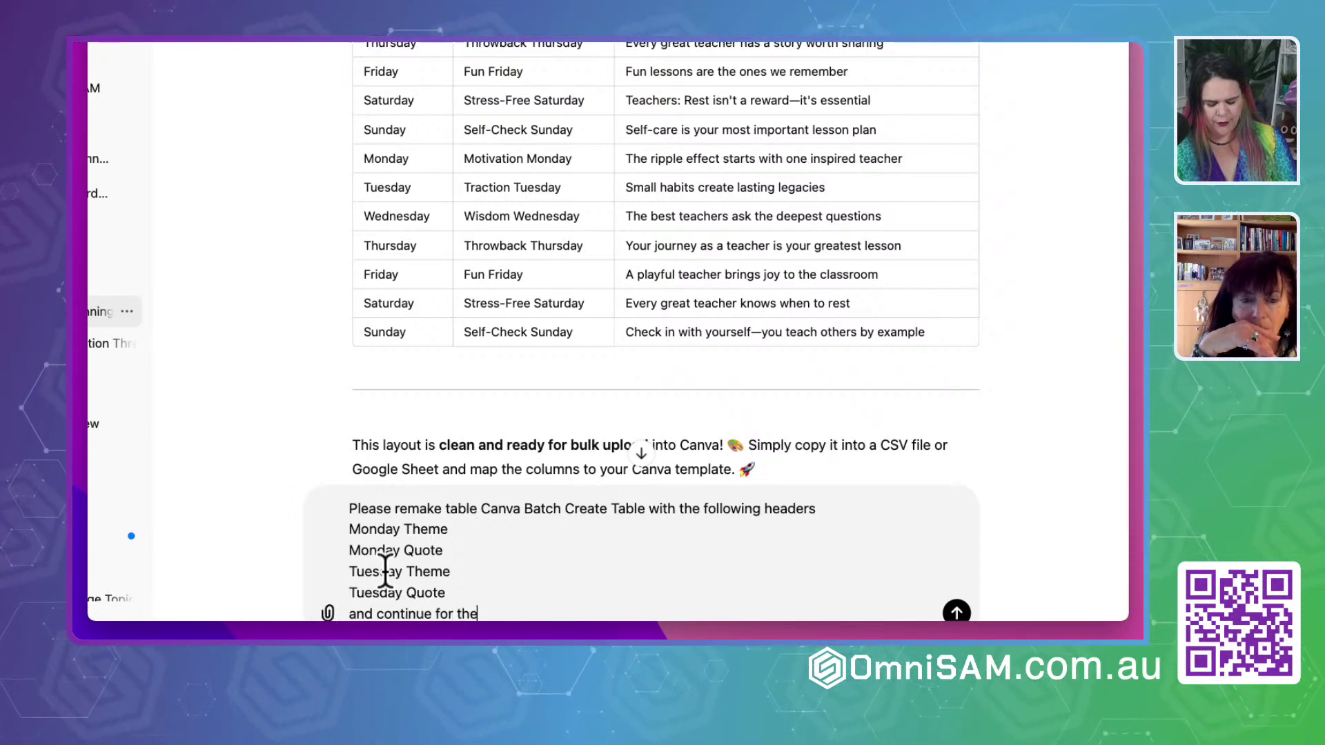
{"action": "type", "text": " rest of the week"}
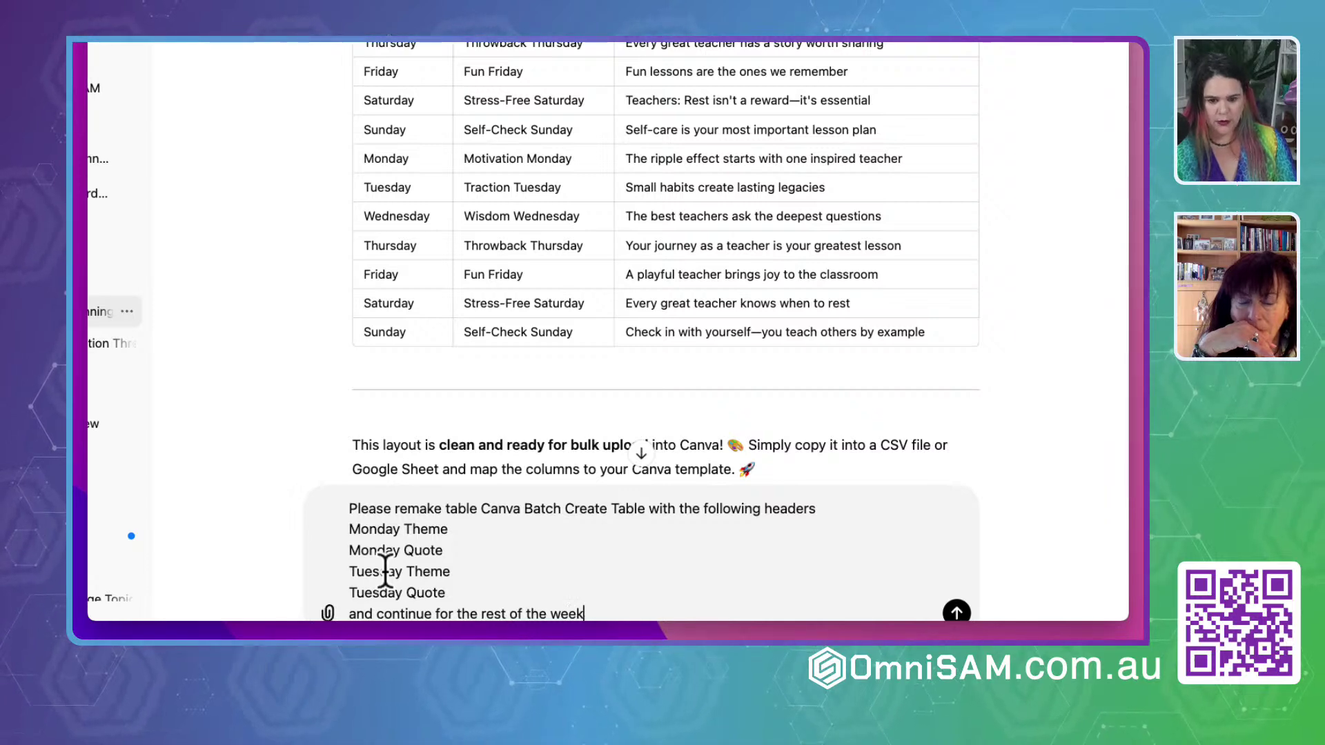
{"action": "key", "text": "Return"}
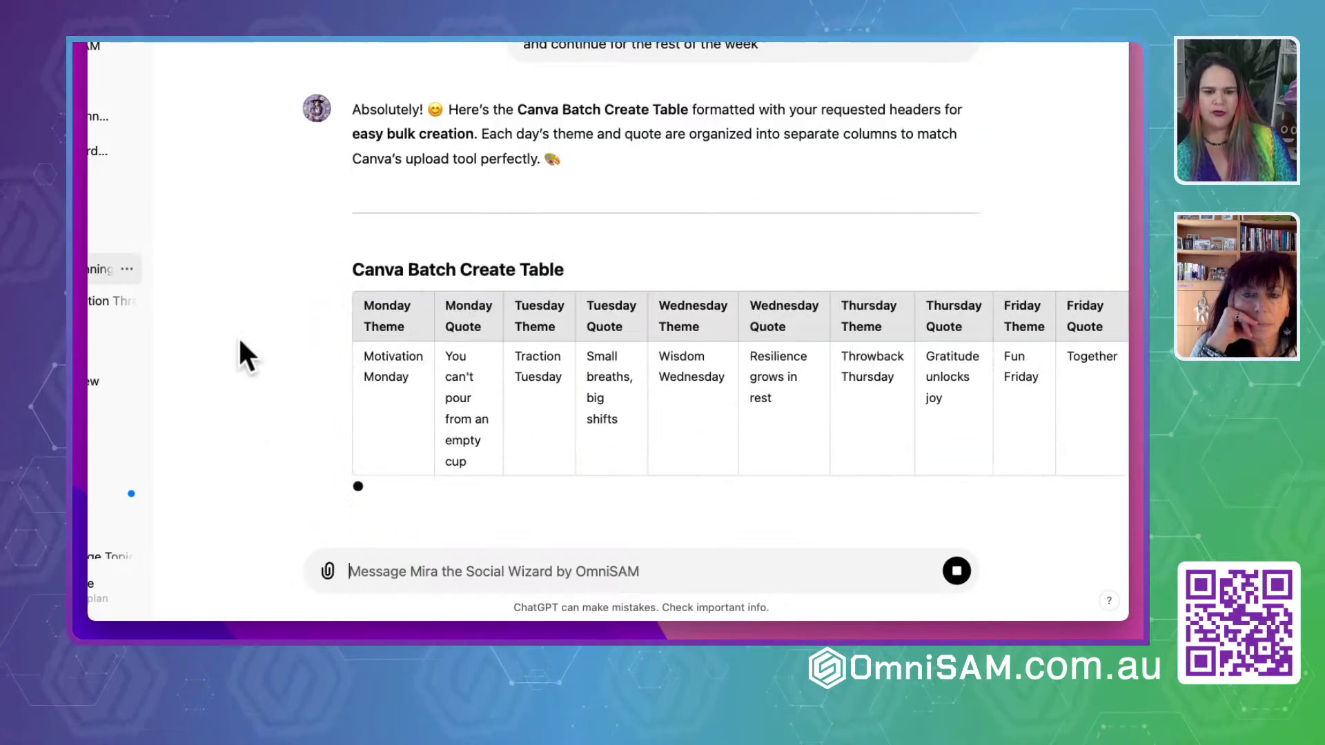
Copy the remade Canva Batch Create Table including its headers, then switch to Canva and reopen bulk create's manual data entry
{"action": "scroll", "coordinate": [558, 399], "scroll_direction": "right", "scroll_amount": 5}
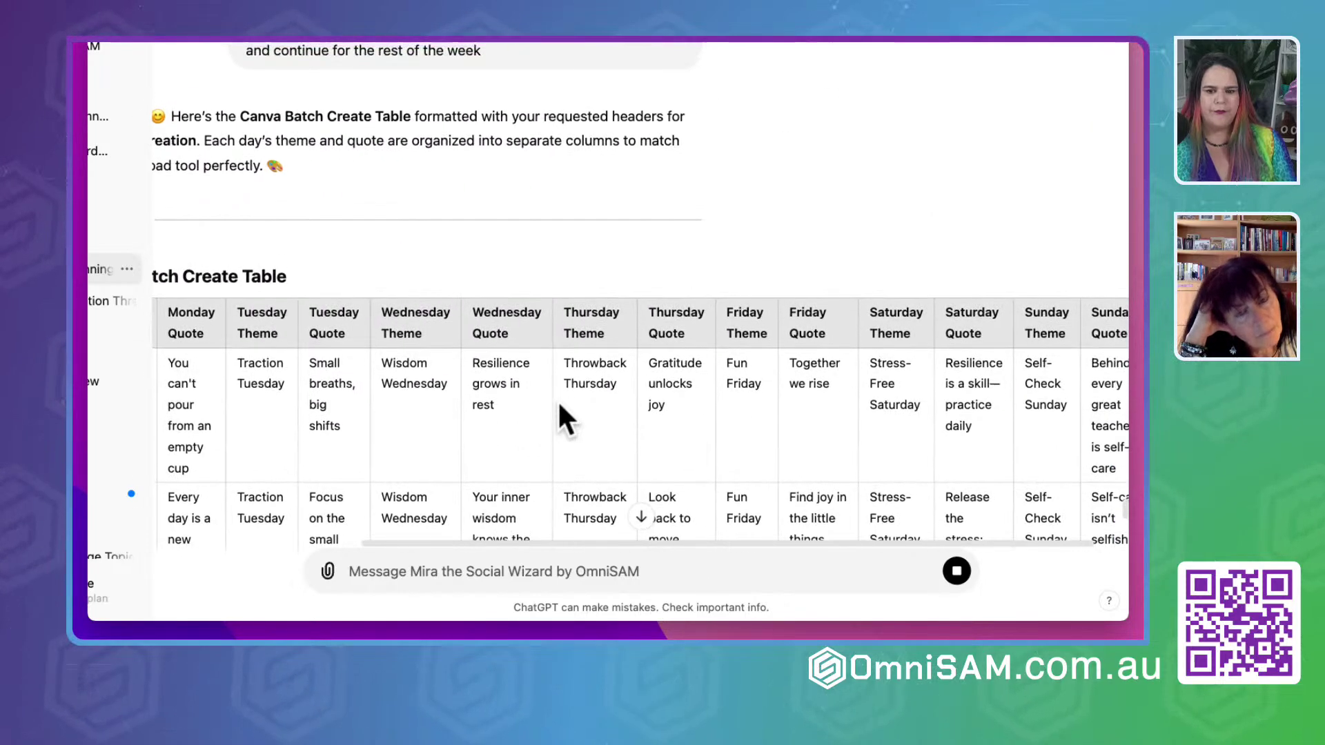
{"action": "scroll", "coordinate": [558, 400], "scroll_direction": "up", "scroll_amount": 10}
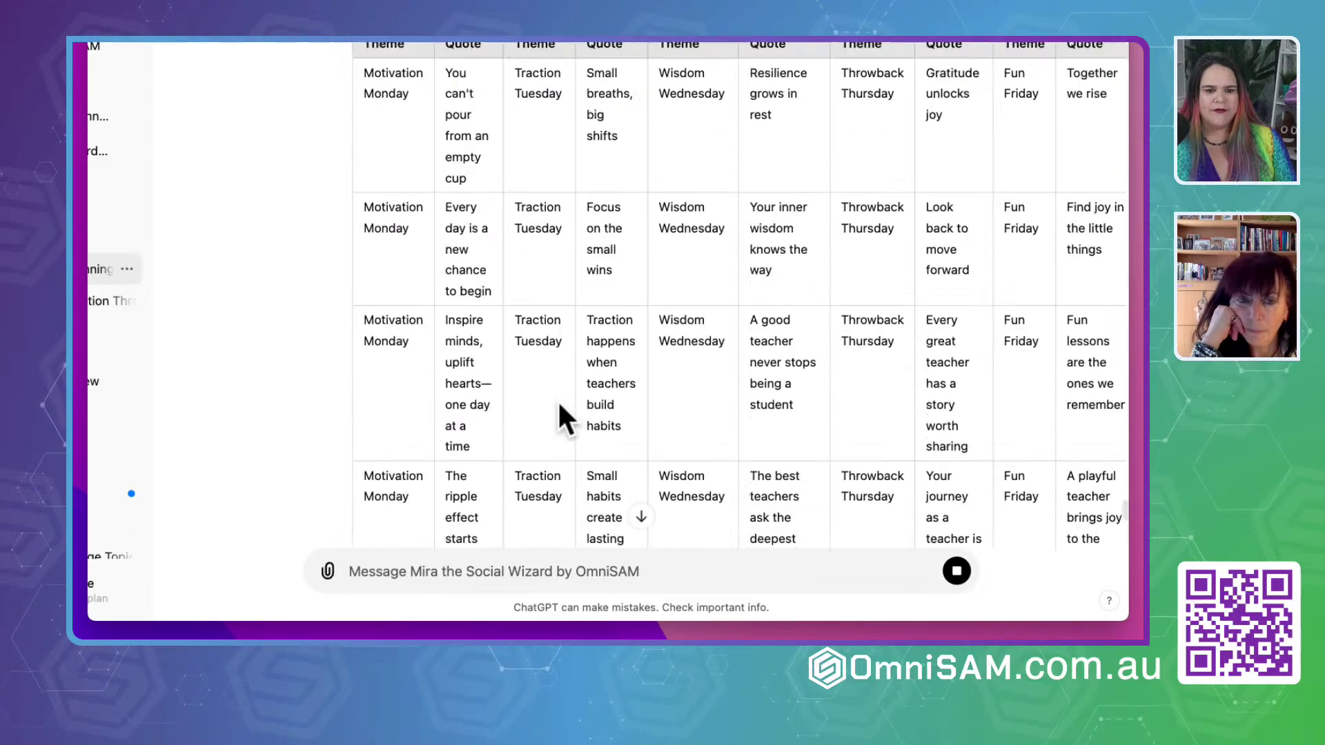
{"action": "left_click_drag", "start_coordinate": [334, 216], "coordinate": [473, 379]}
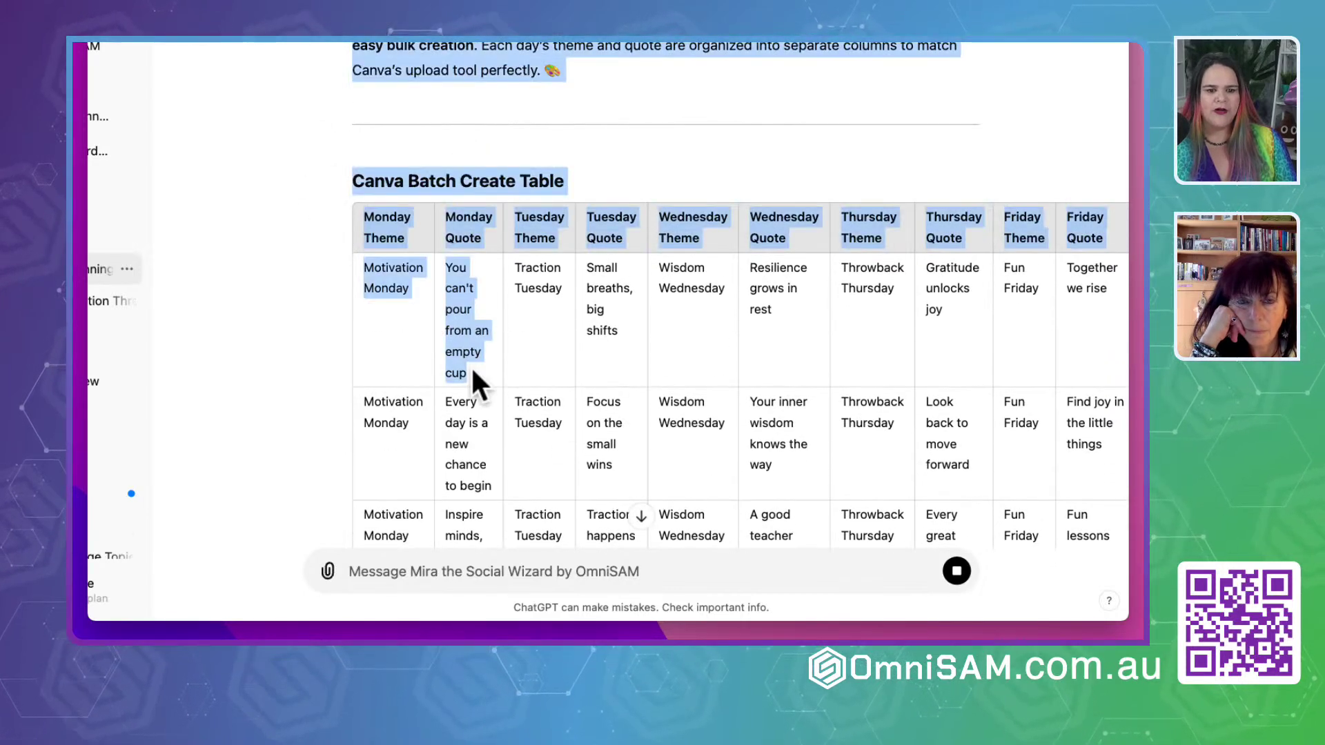
{"action": "left_click_drag", "start_coordinate": [365, 215], "coordinate": [372, 261]}
{"action": "scroll", "coordinate": [502, 405], "scroll_direction": "down", "scroll_amount": 10}
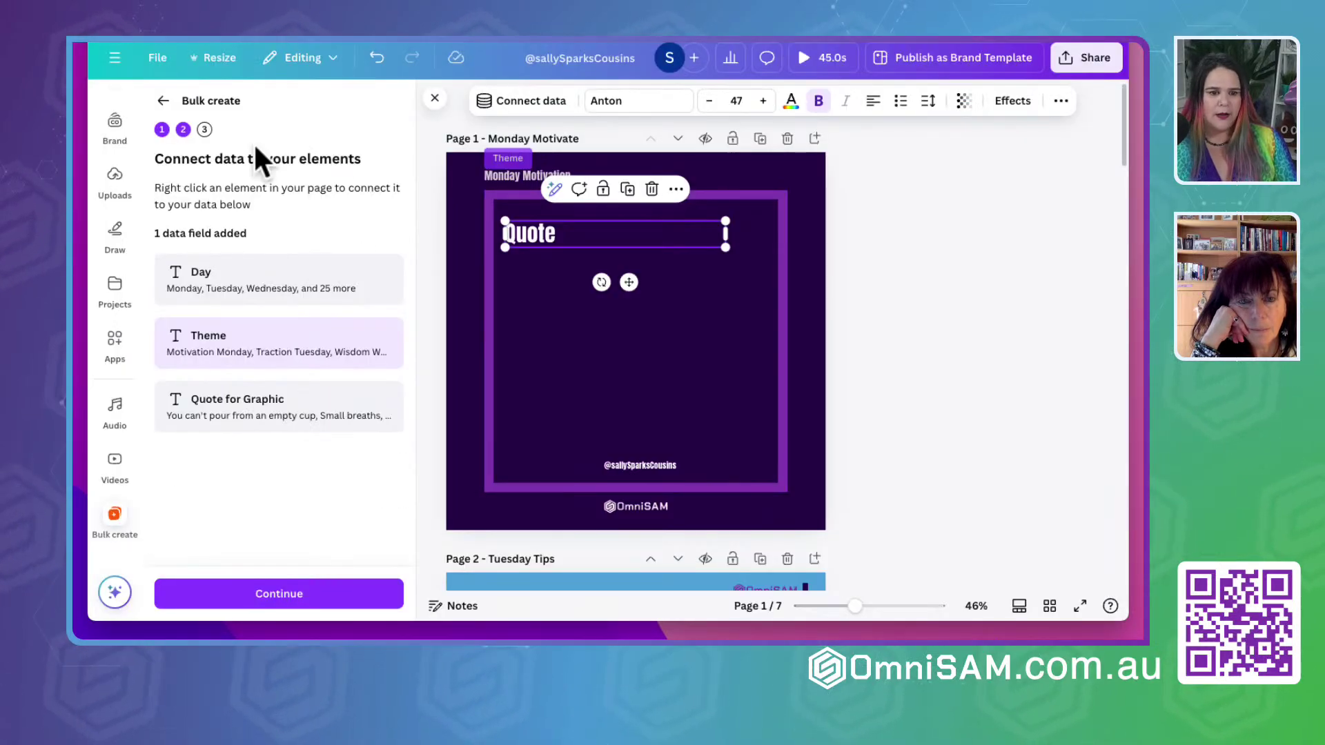
{"action": "left_click", "coordinate": [164, 101]}
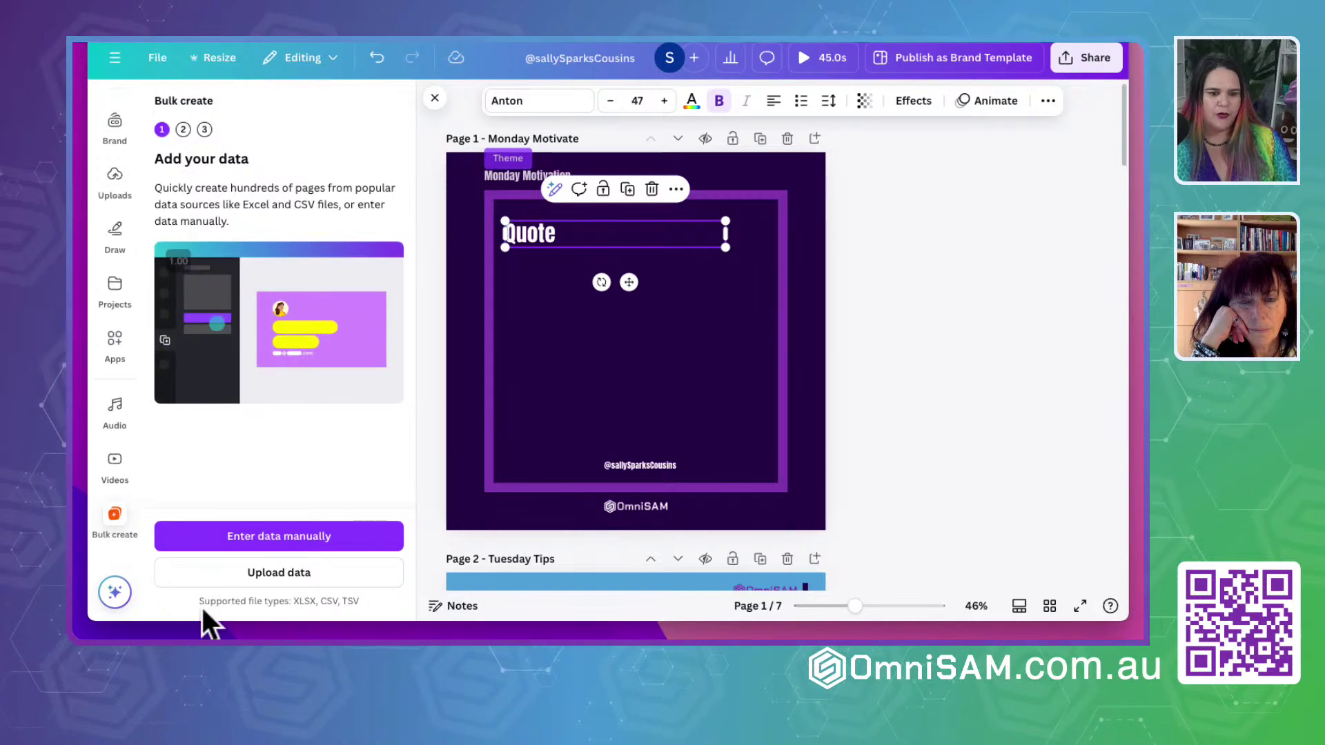
{"action": "left_click", "coordinate": [265, 537]}
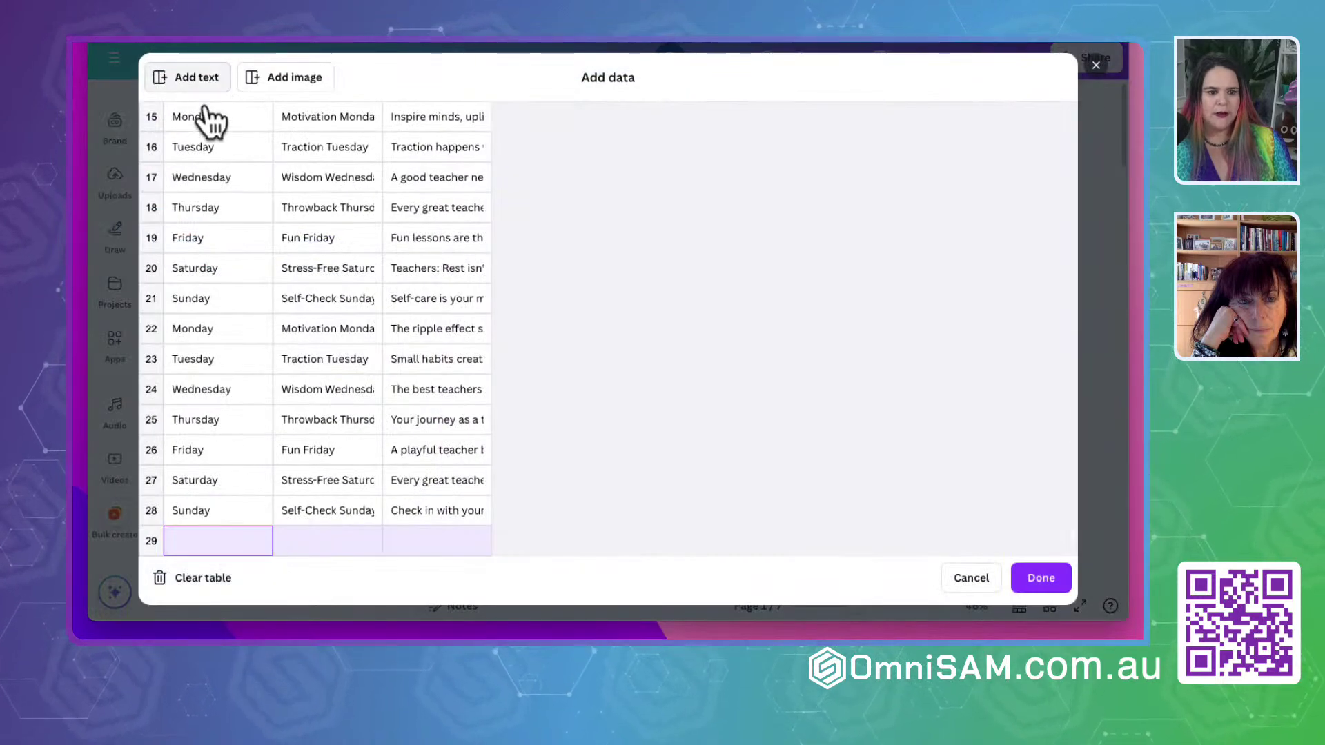
Try to paste the weekday table starting at row 15 and clear the leftover Saturday entry in row 20
{"action": "left_click", "coordinate": [201, 119]}
{"action": "key", "text": "ctrl+v"}
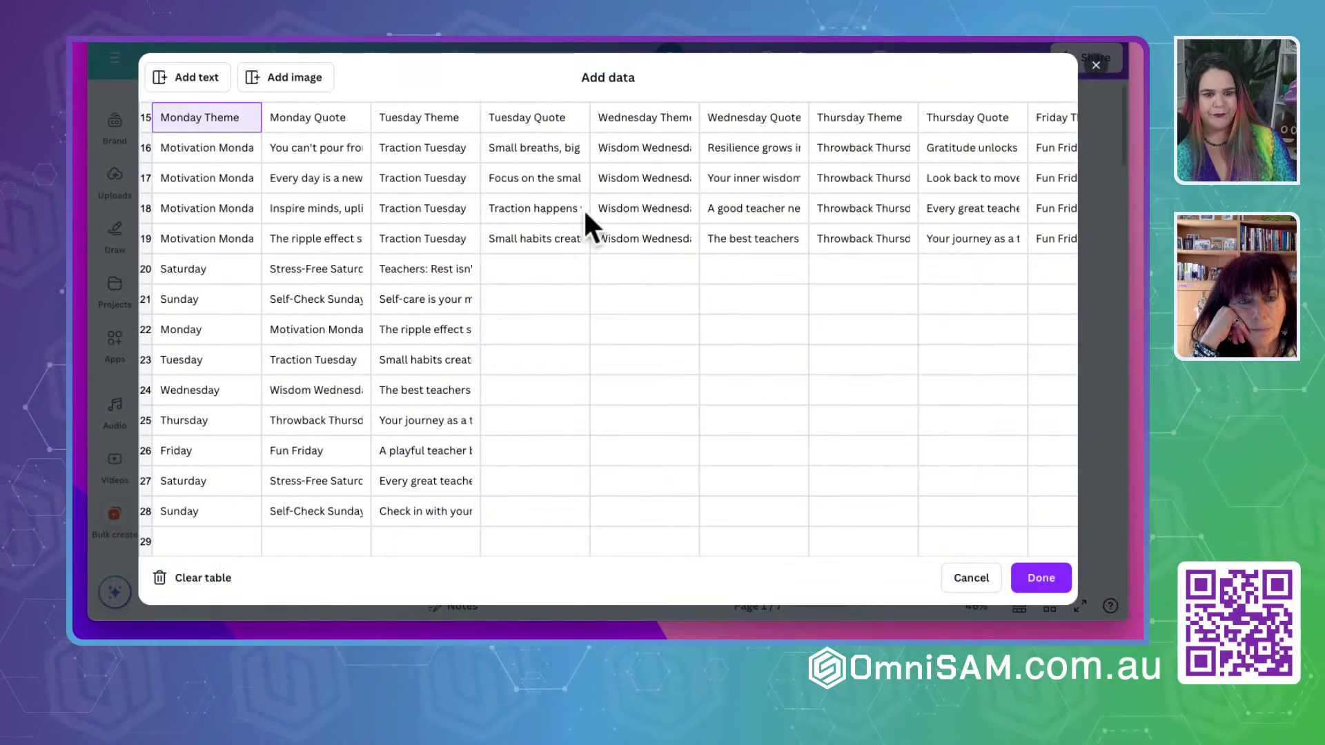
{"action": "left_click", "coordinate": [156, 268]}
{"action": "scroll", "coordinate": [221, 393], "scroll_direction": "down", "scroll_amount": 1}
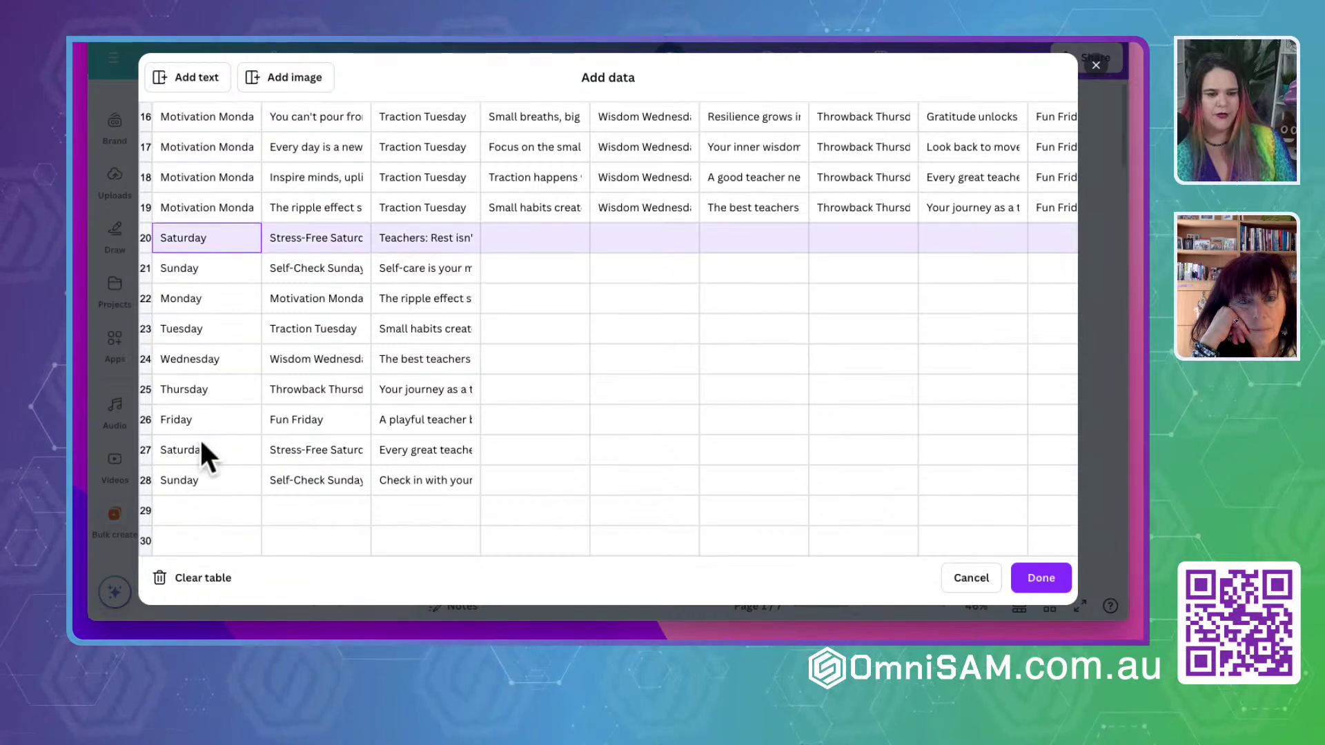
{"action": "left_click", "coordinate": [148, 542]}
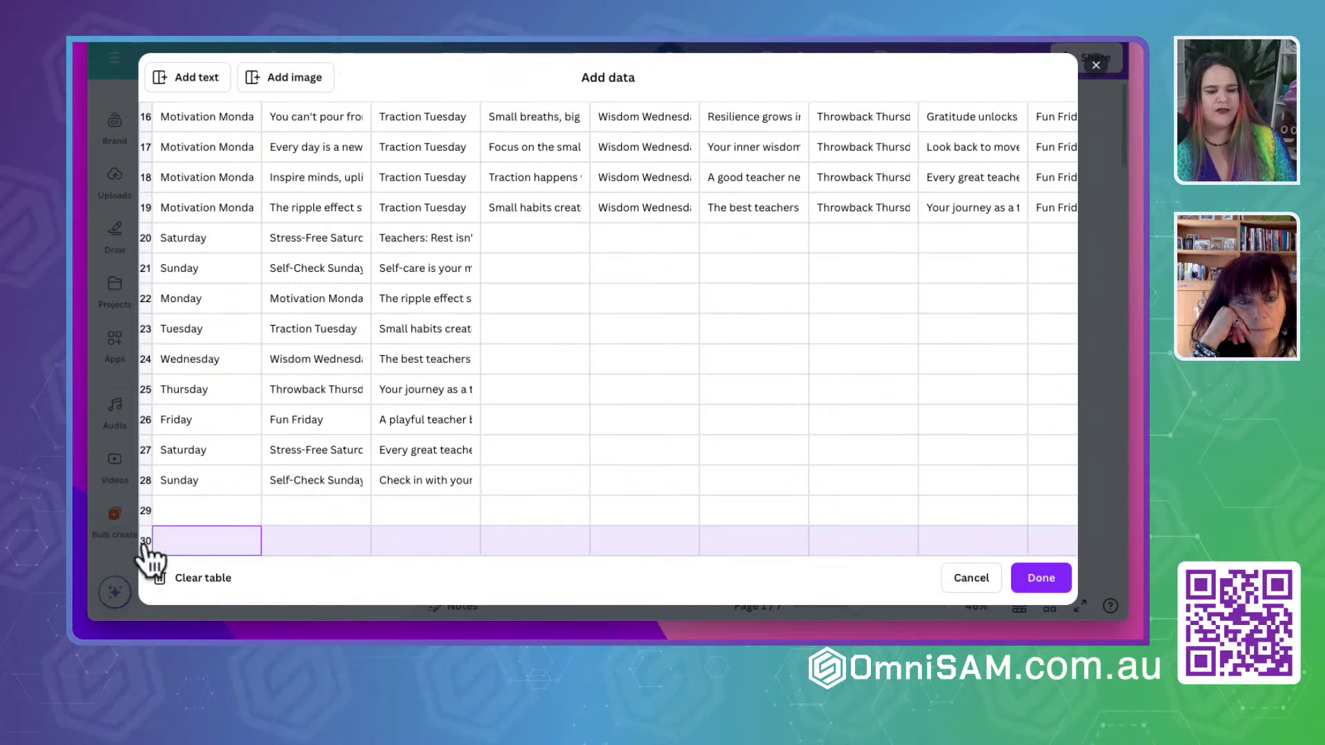
{"action": "left_click", "coordinate": [146, 243]}
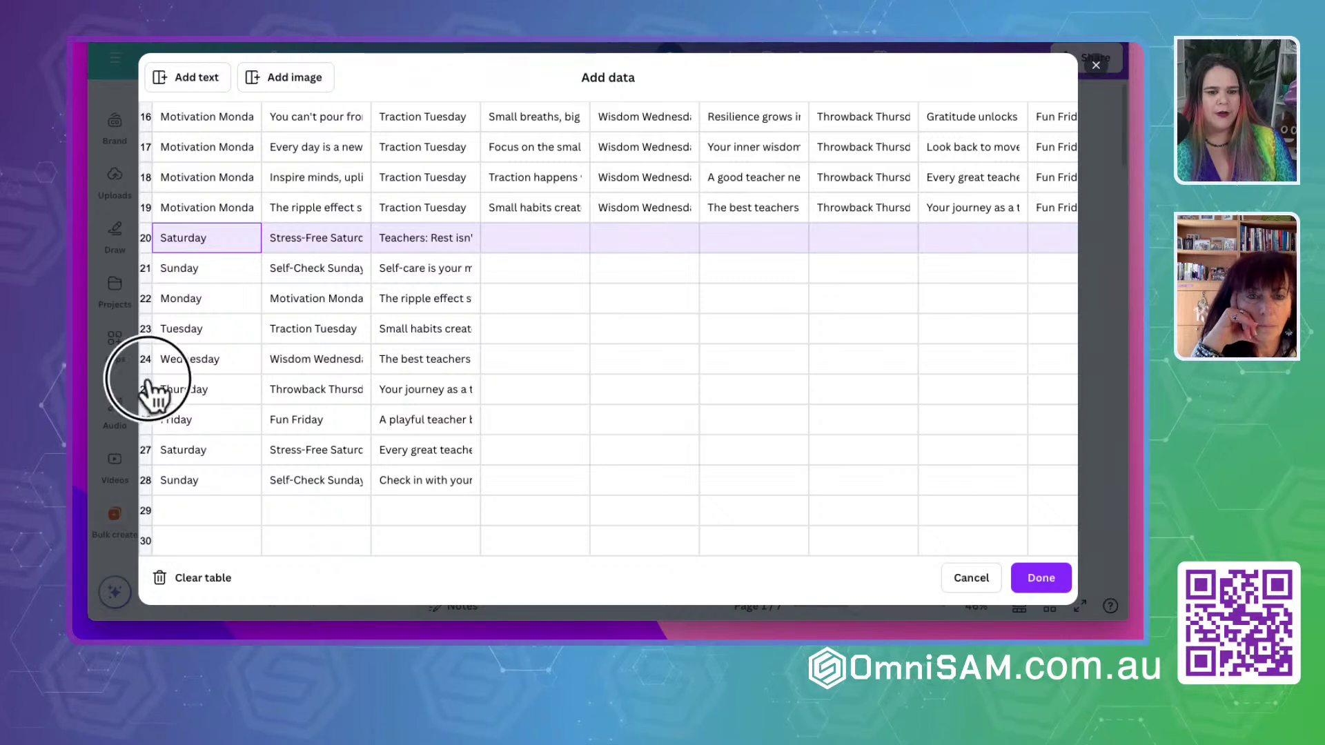
{"action": "key", "text": "Delete"}
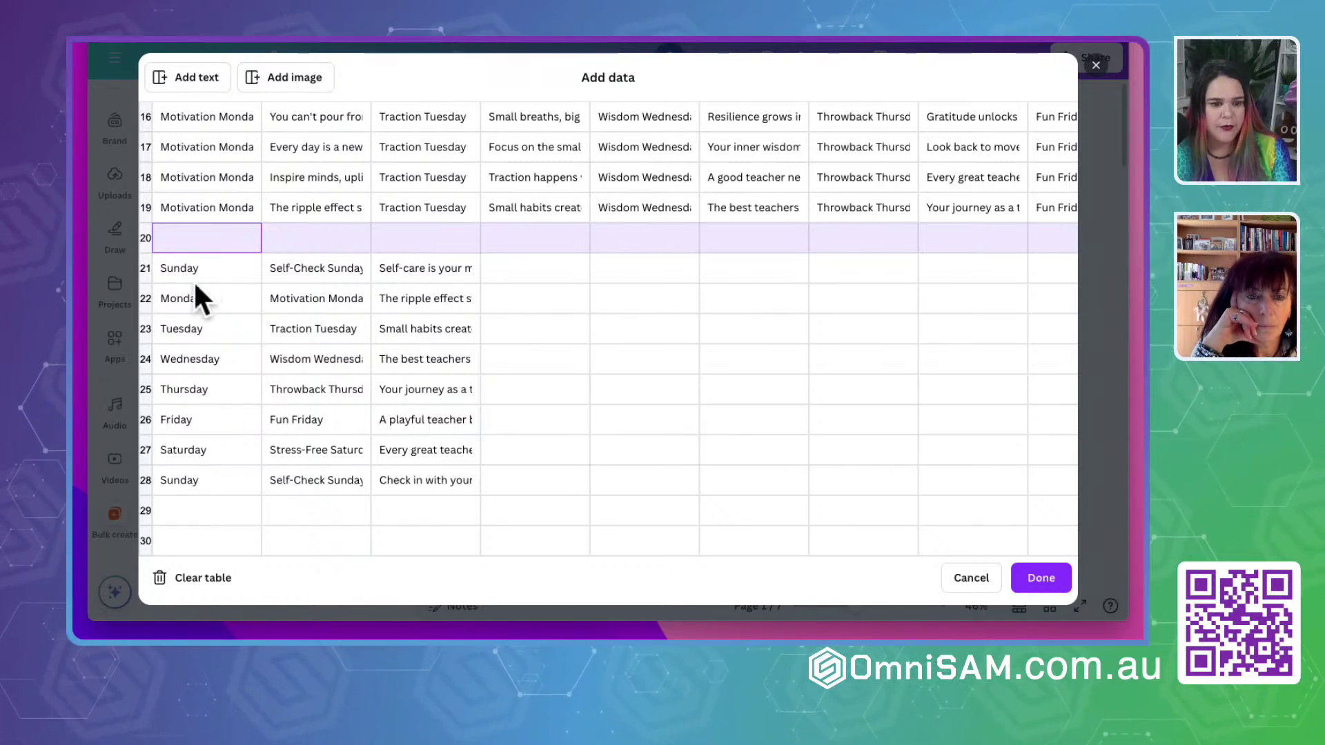
{"action": "left_click", "coordinate": [181, 270]}
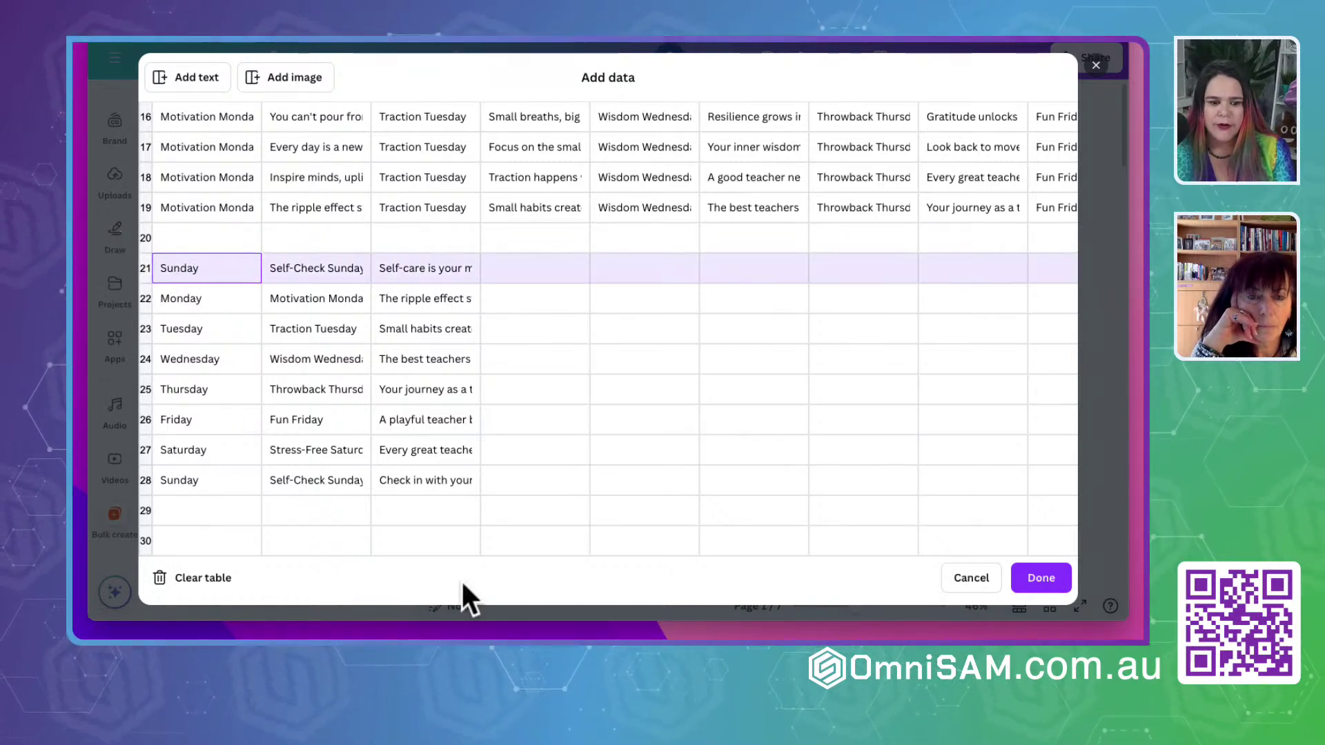
Clear the whole data table, paste the copied weekday table starting at the first header cell, and confirm the data
{"action": "left_click", "coordinate": [197, 580]}
{"action": "left_click", "coordinate": [202, 135]}
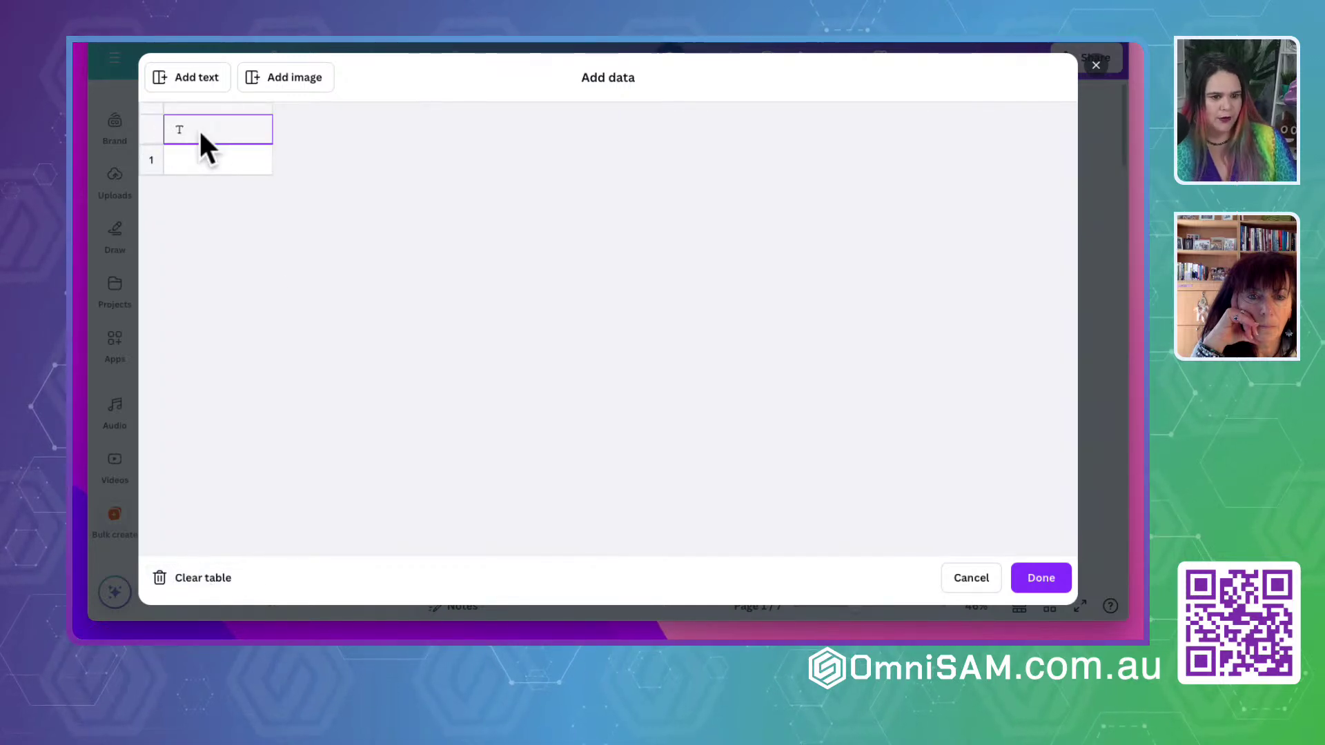
{"action": "key", "text": "ctrl+v"}
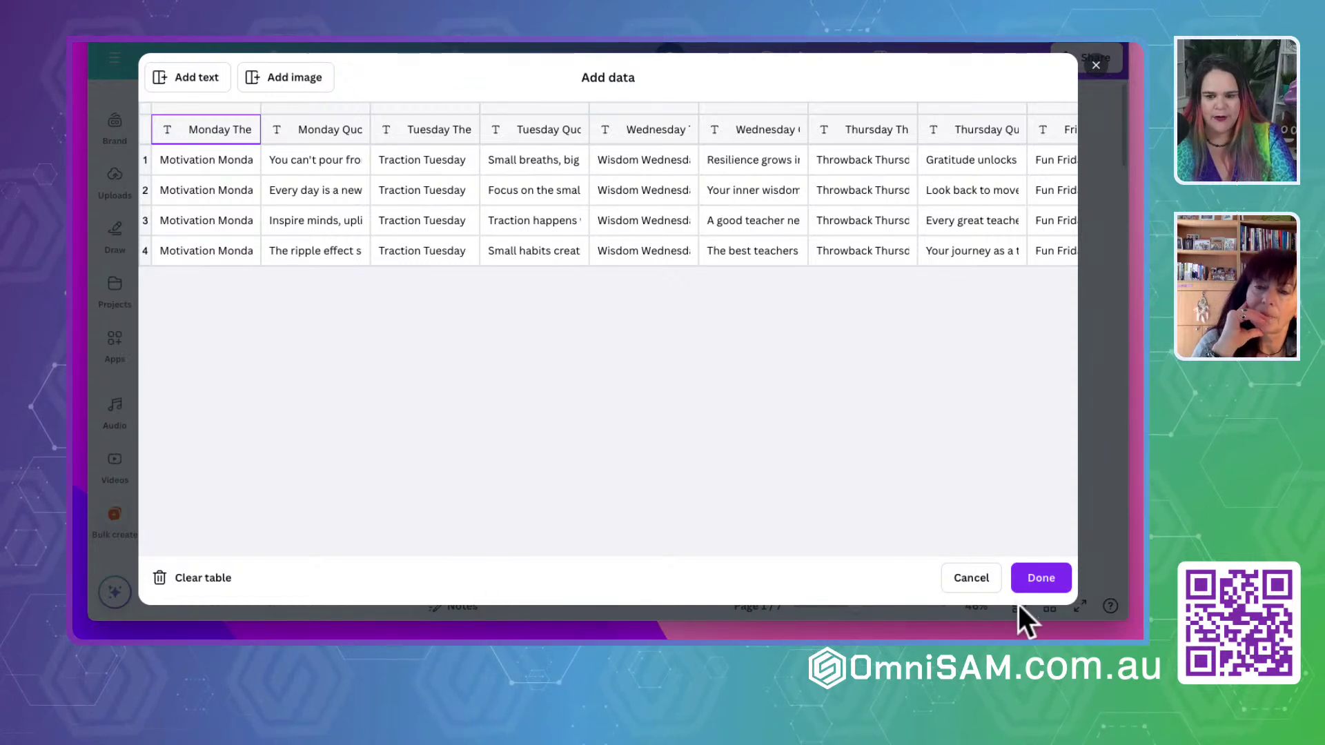
{"action": "left_click", "coordinate": [1043, 578]}
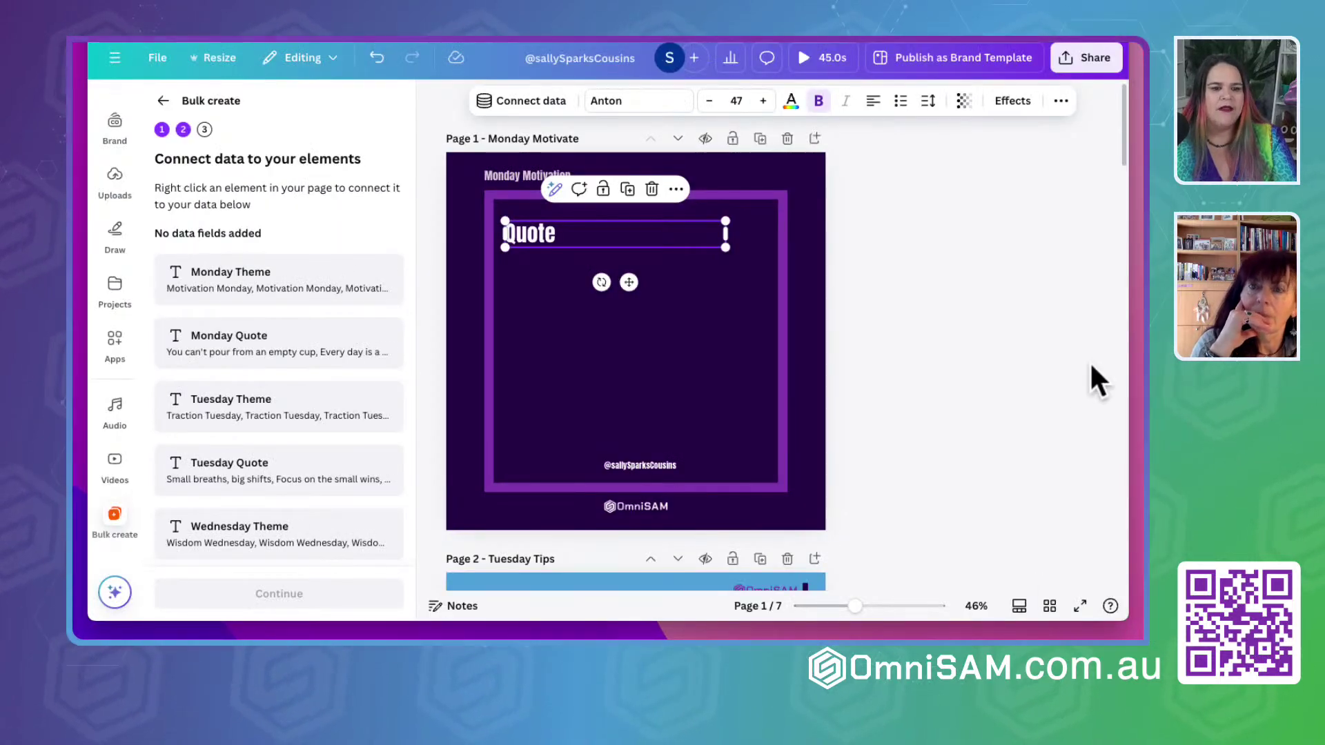
Connect the "Monday Motivation" text on page 1 to the Monday Theme data field
{"action": "left_click", "coordinate": [521, 172]}
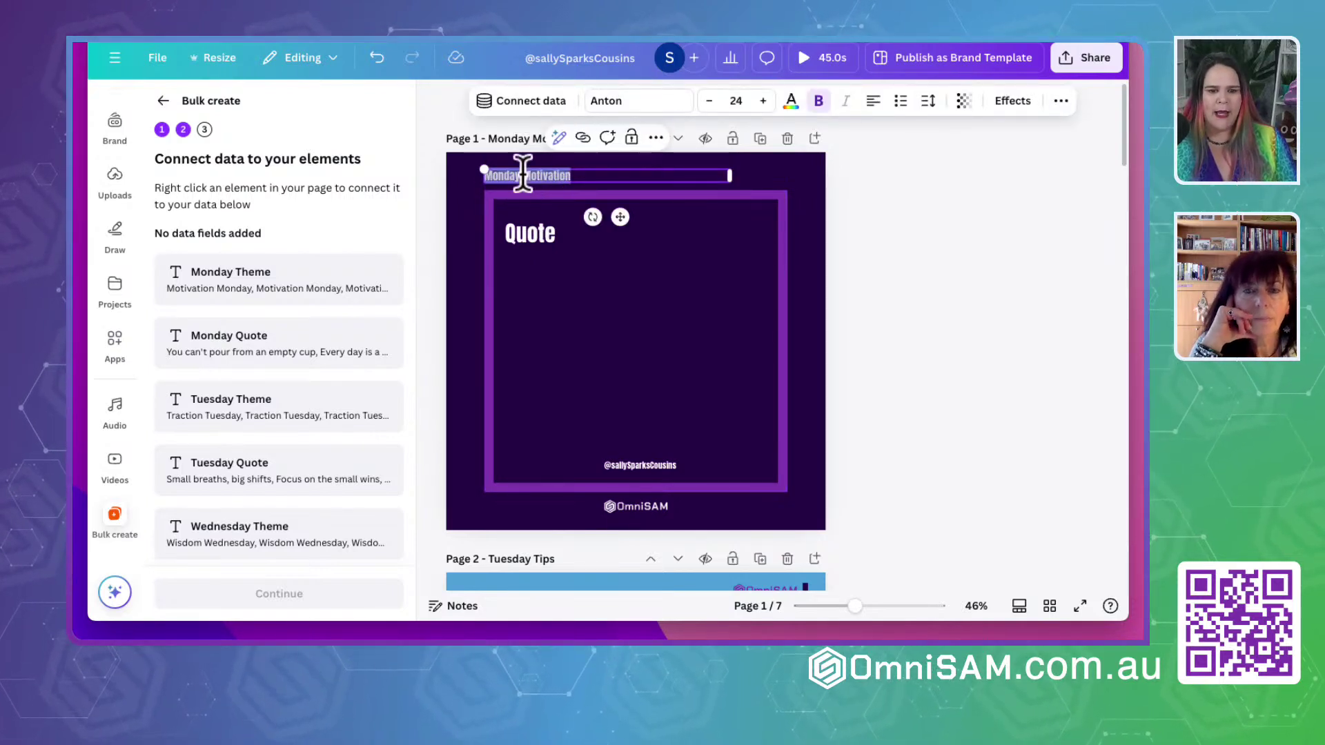
{"action": "left_click", "coordinate": [655, 138]}
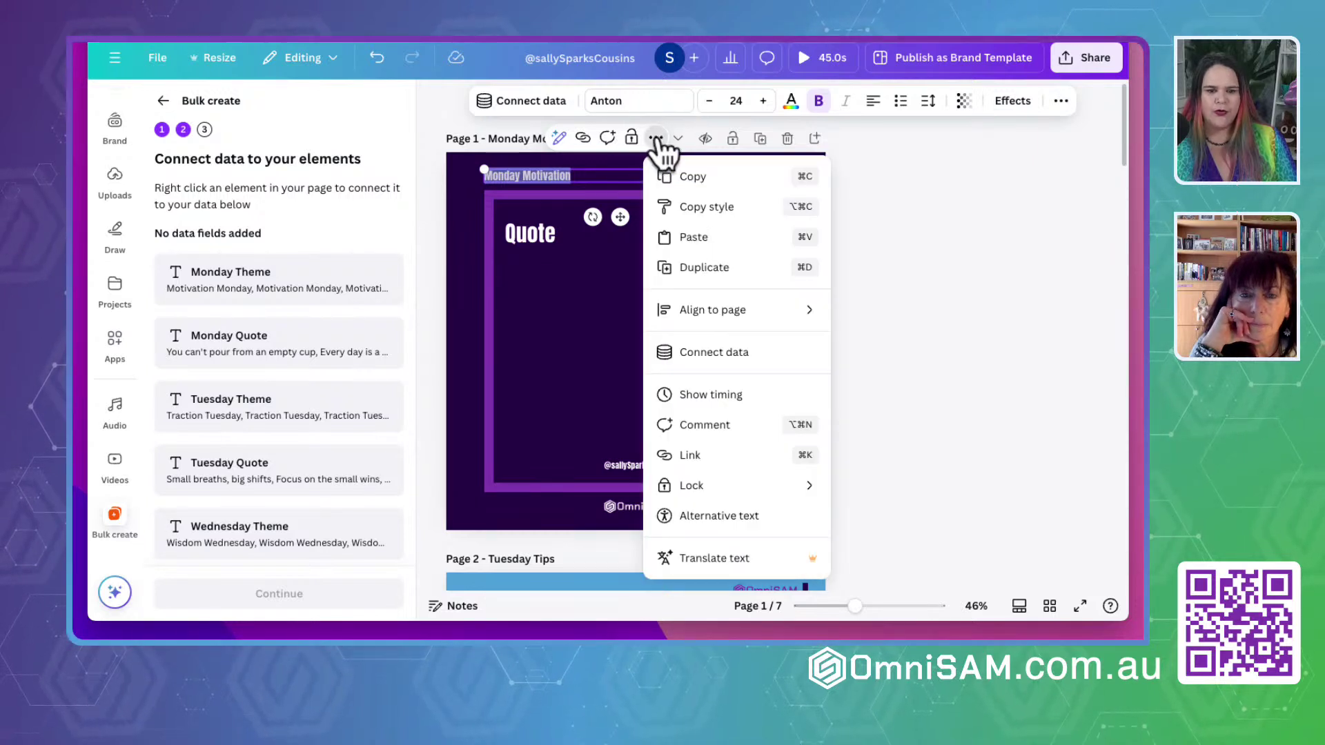
{"action": "left_click", "coordinate": [713, 353]}
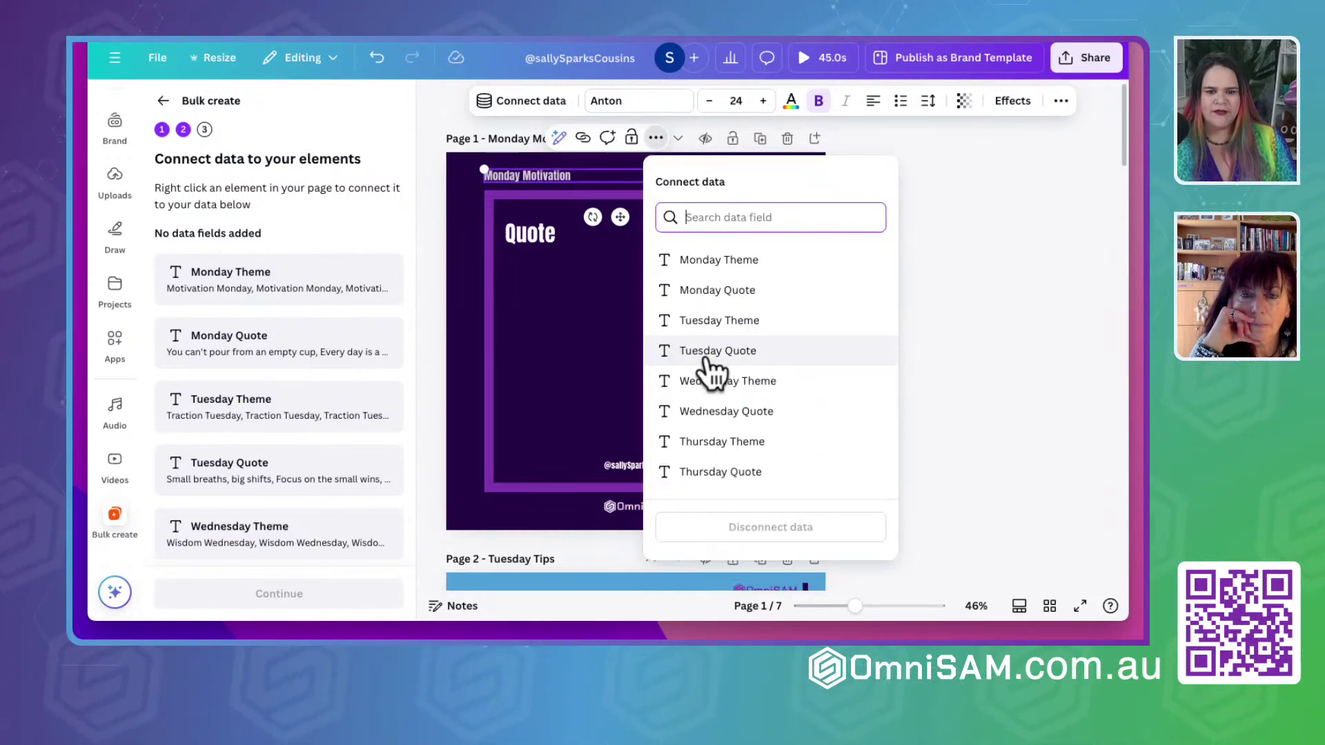
{"action": "left_click", "coordinate": [716, 261]}
Connect the "Quote" text on page 1 to the Monday Quote data field
{"action": "left_click", "coordinate": [530, 231]}
{"action": "double_click", "coordinate": [530, 231]}
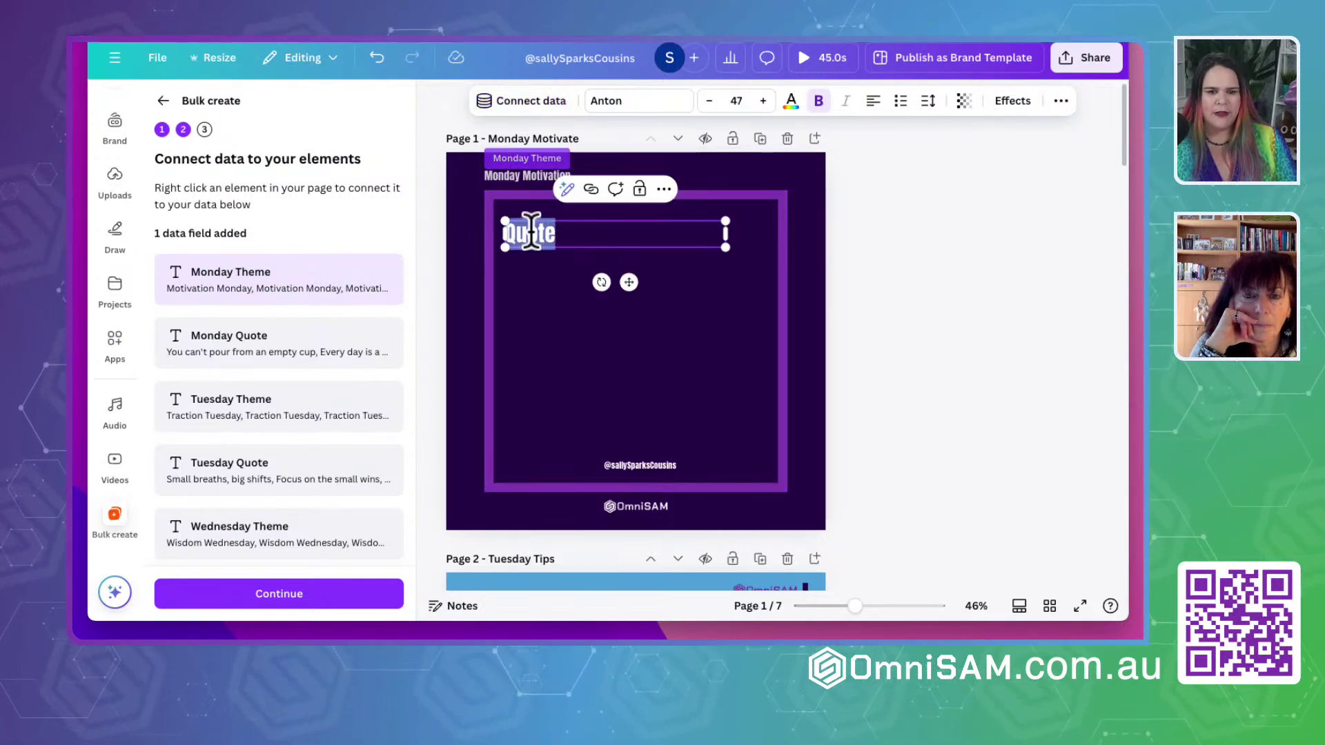
{"action": "left_click", "coordinate": [663, 189]}
{"action": "left_click", "coordinate": [730, 439]}
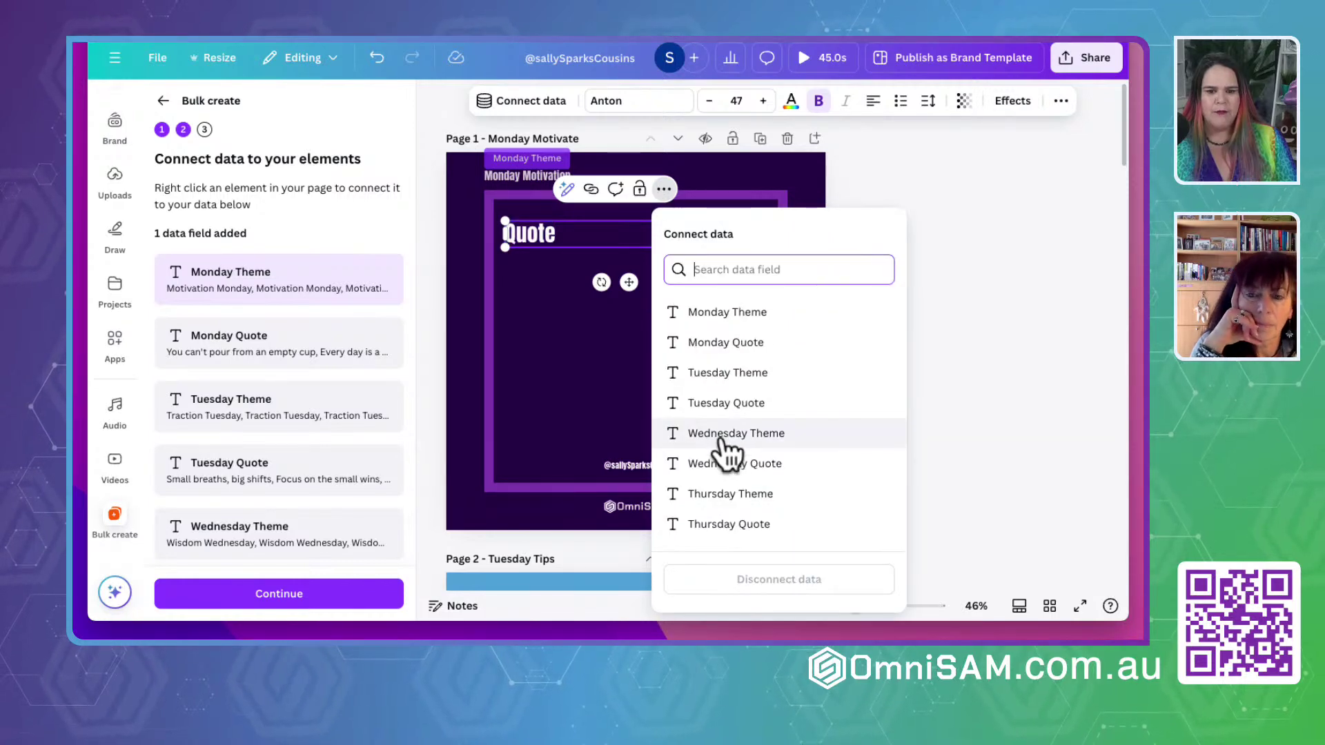
{"action": "left_click", "coordinate": [721, 342]}
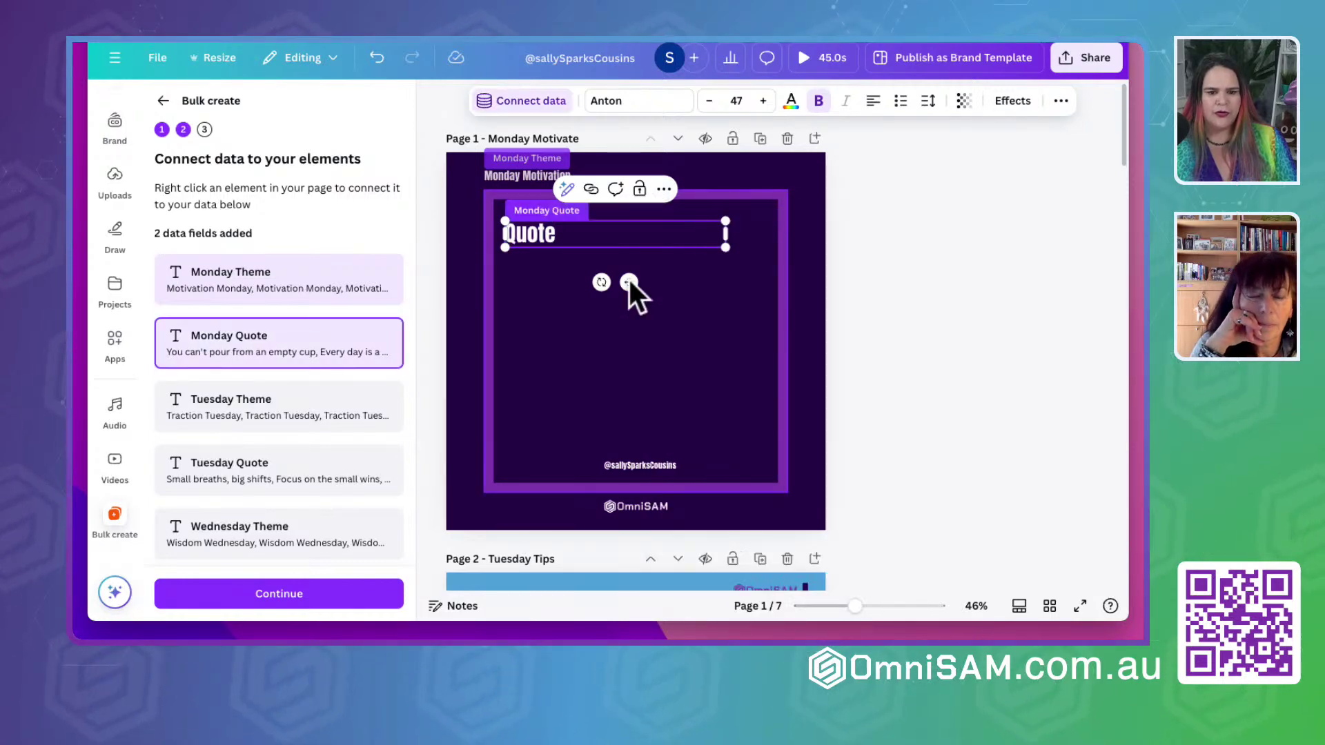
Connect the "Tuesday Tips" text on page 2 to the Tuesday Theme data field
{"action": "scroll", "coordinate": [571, 424], "scroll_direction": "down", "scroll_amount": 1}
{"action": "scroll", "coordinate": [570, 424], "scroll_direction": "down", "scroll_amount": 5}
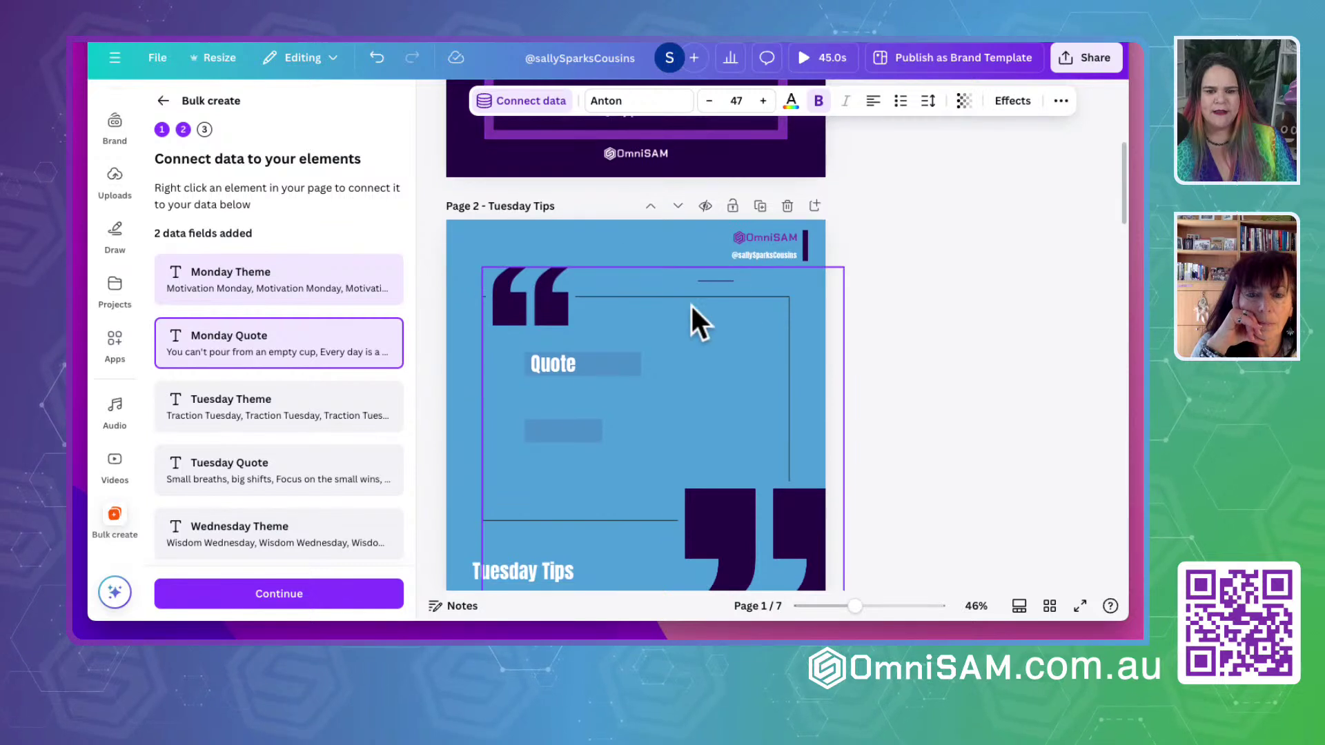
{"action": "scroll", "coordinate": [549, 363], "scroll_direction": "down", "scroll_amount": 2}
{"action": "left_click", "coordinate": [511, 443]}
{"action": "left_click", "coordinate": [631, 404]}
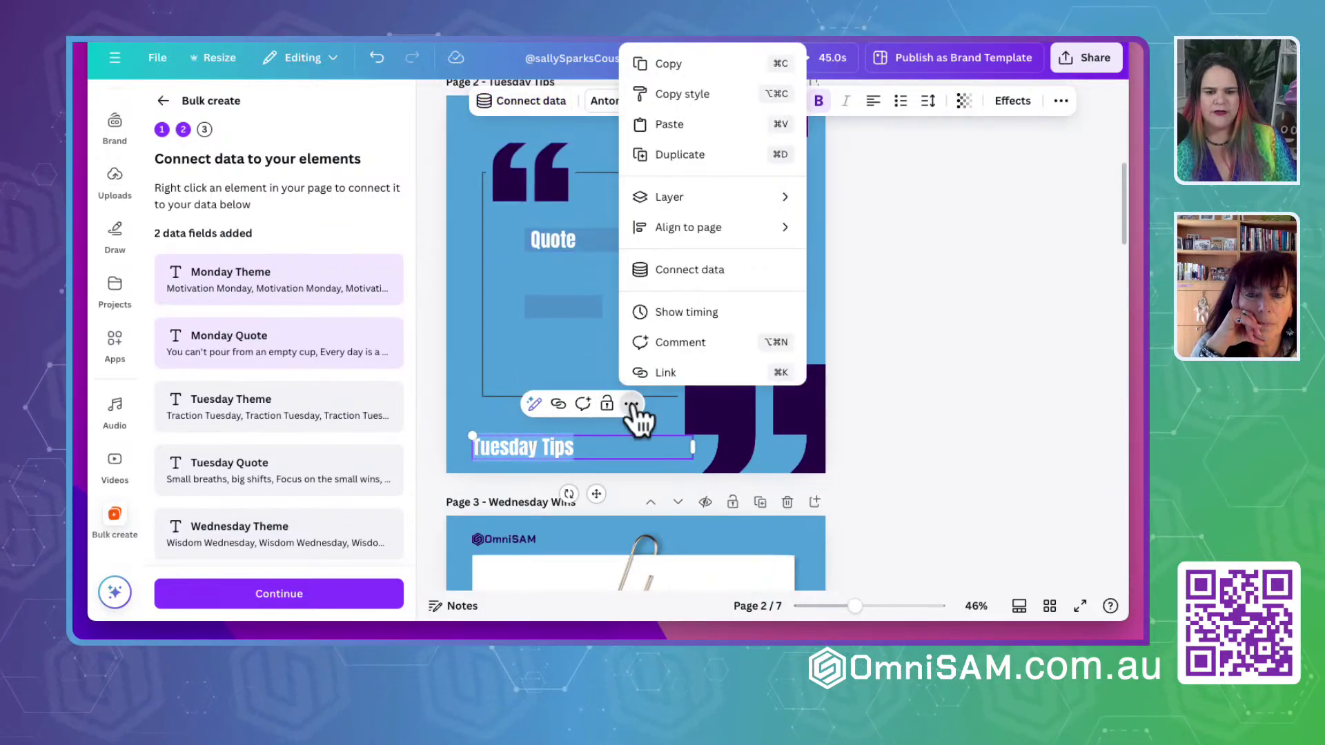
{"action": "left_click", "coordinate": [685, 268]}
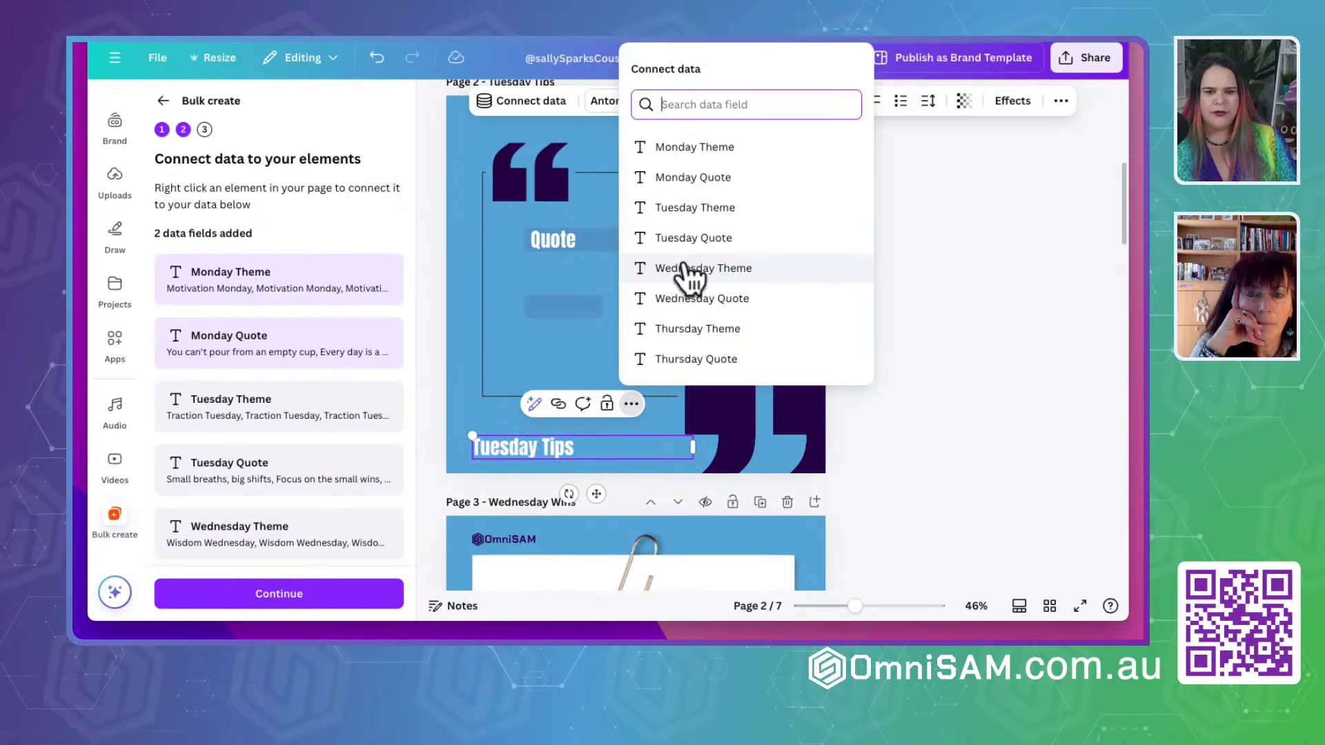
{"action": "left_click", "coordinate": [687, 208]}
Connect the "Quote" text on page 2 to the Tuesday Quote data field
{"action": "left_click", "coordinate": [553, 239]}
{"action": "double_click", "coordinate": [553, 236]}
{"action": "left_click", "coordinate": [690, 197]}
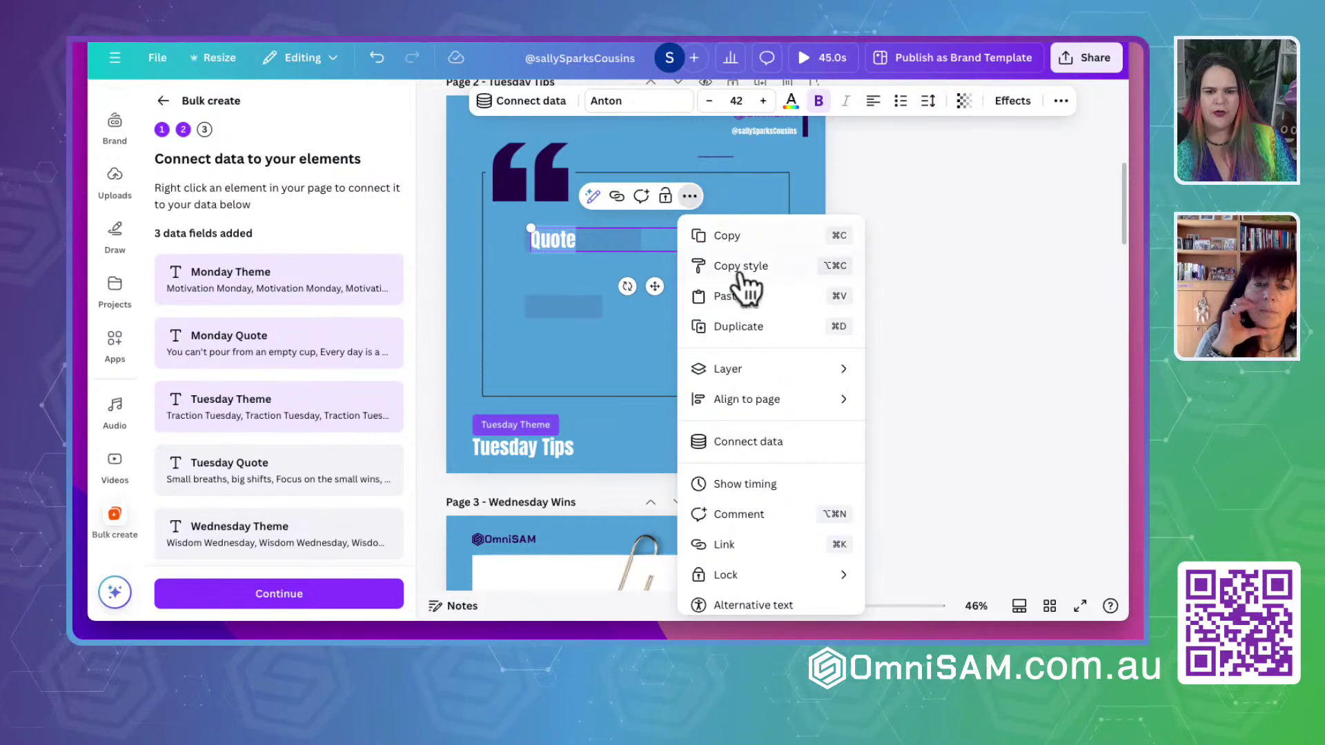
{"action": "left_click", "coordinate": [740, 443]}
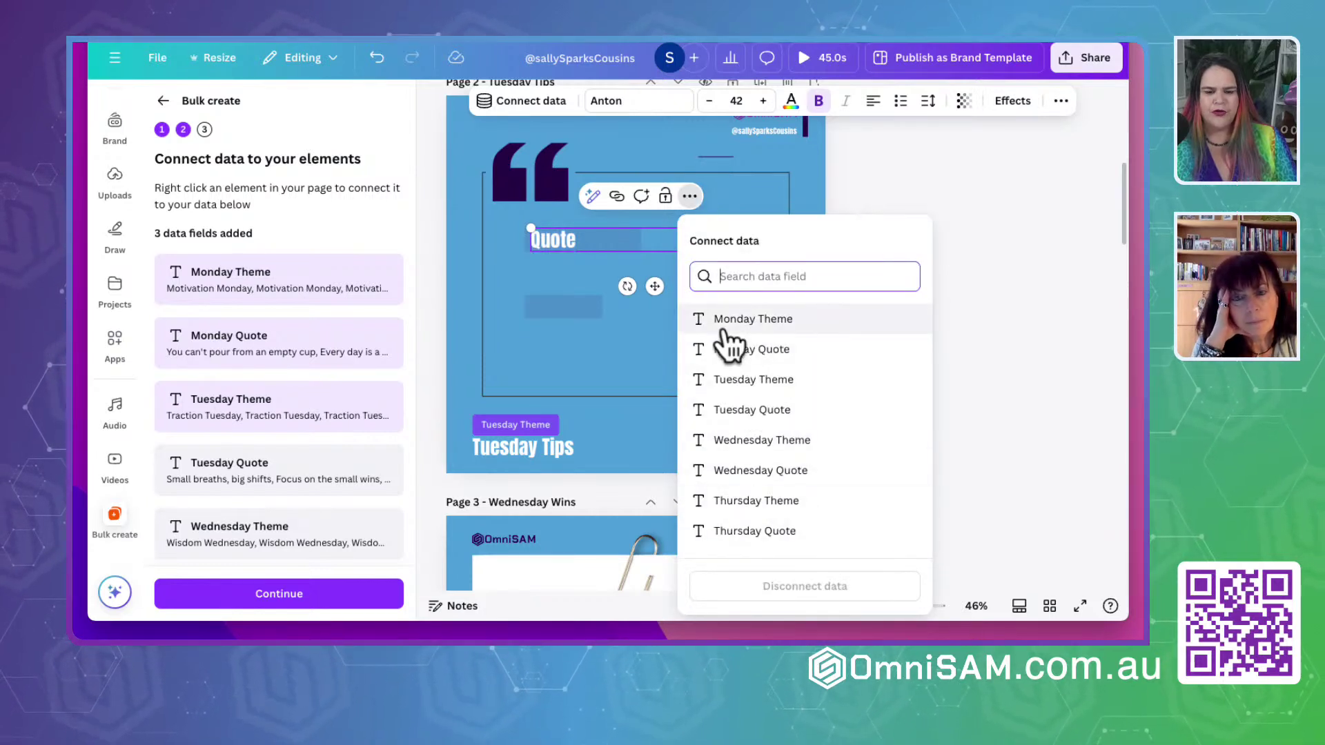
{"action": "left_click", "coordinate": [735, 414]}
Connect the "Wednesday Wins" text on page 3 to the Wednesday Theme data field
{"action": "scroll", "coordinate": [586, 403], "scroll_direction": "down", "scroll_amount": 5}
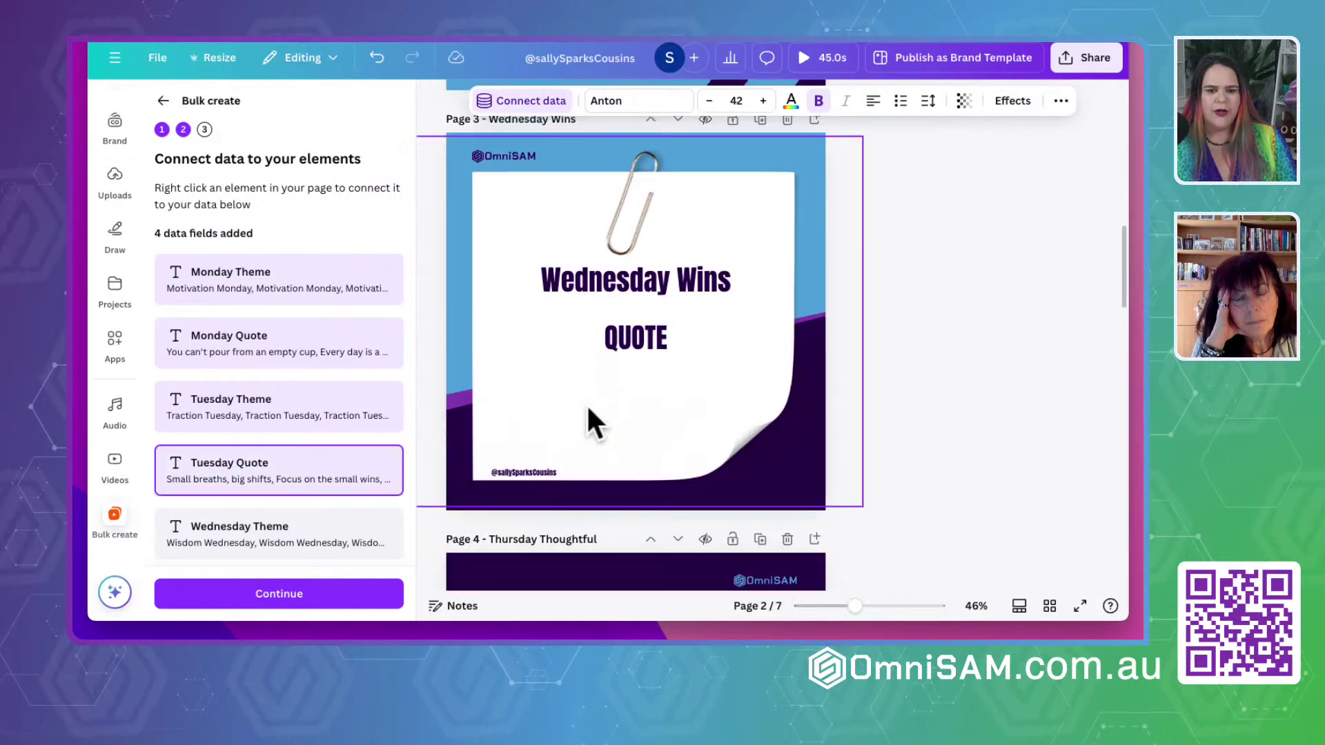
{"action": "scroll", "coordinate": [586, 403], "scroll_direction": "up", "scroll_amount": 1}
{"action": "double_click", "coordinate": [615, 343]}
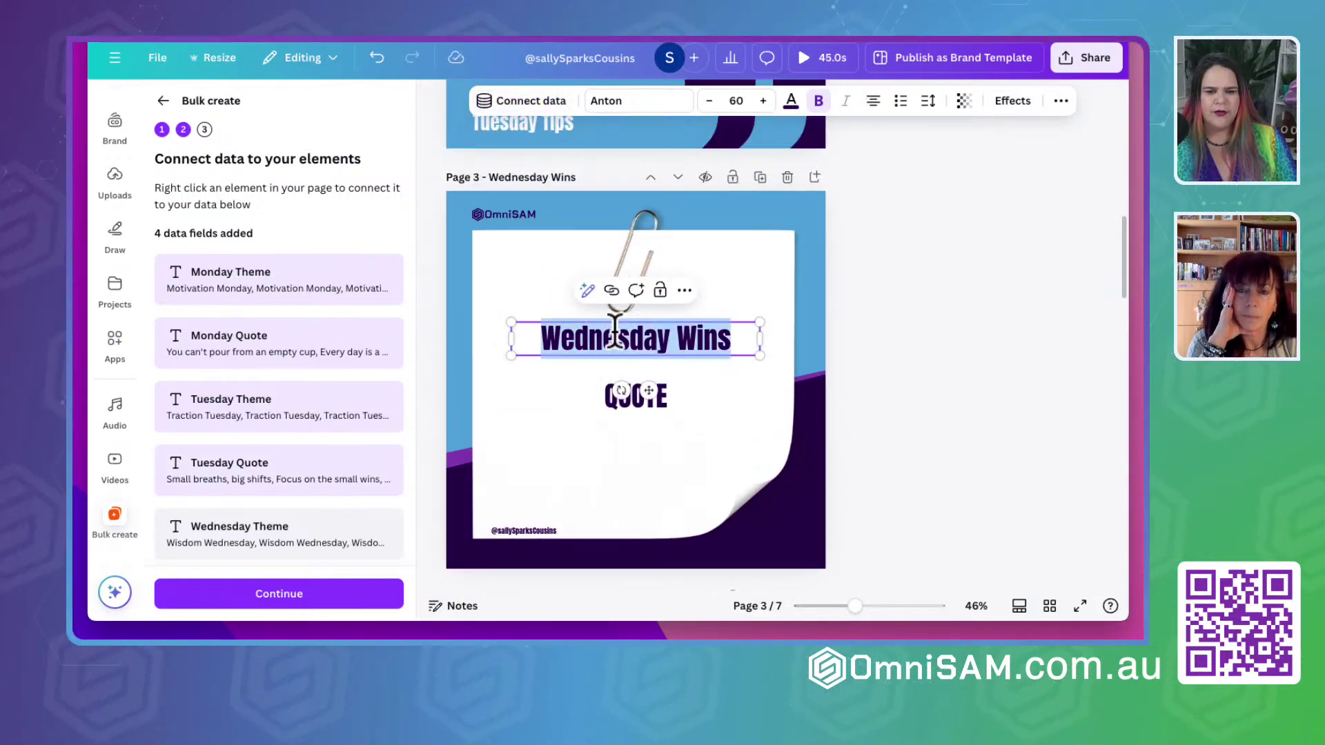
{"action": "left_click", "coordinate": [684, 290]}
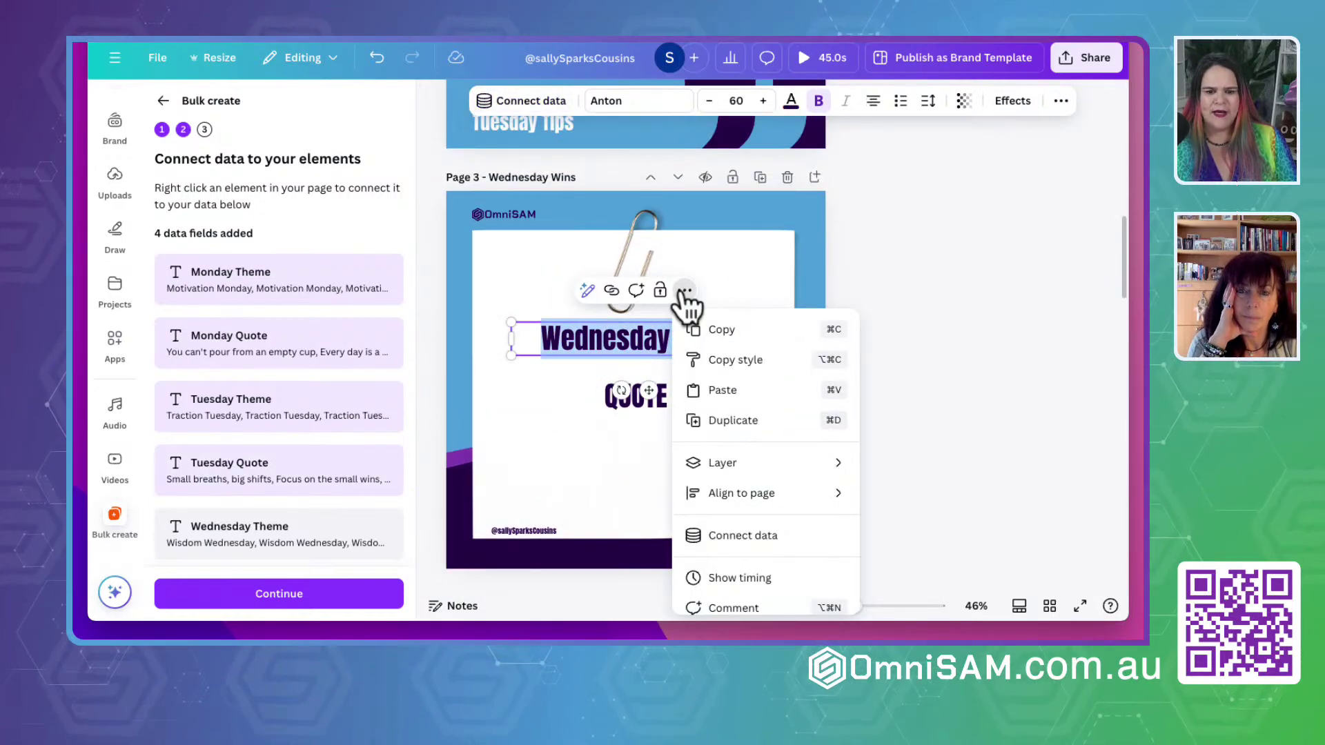
{"action": "left_click", "coordinate": [722, 537]}
{"action": "scroll", "coordinate": [740, 441], "scroll_direction": "down", "scroll_amount": 2}
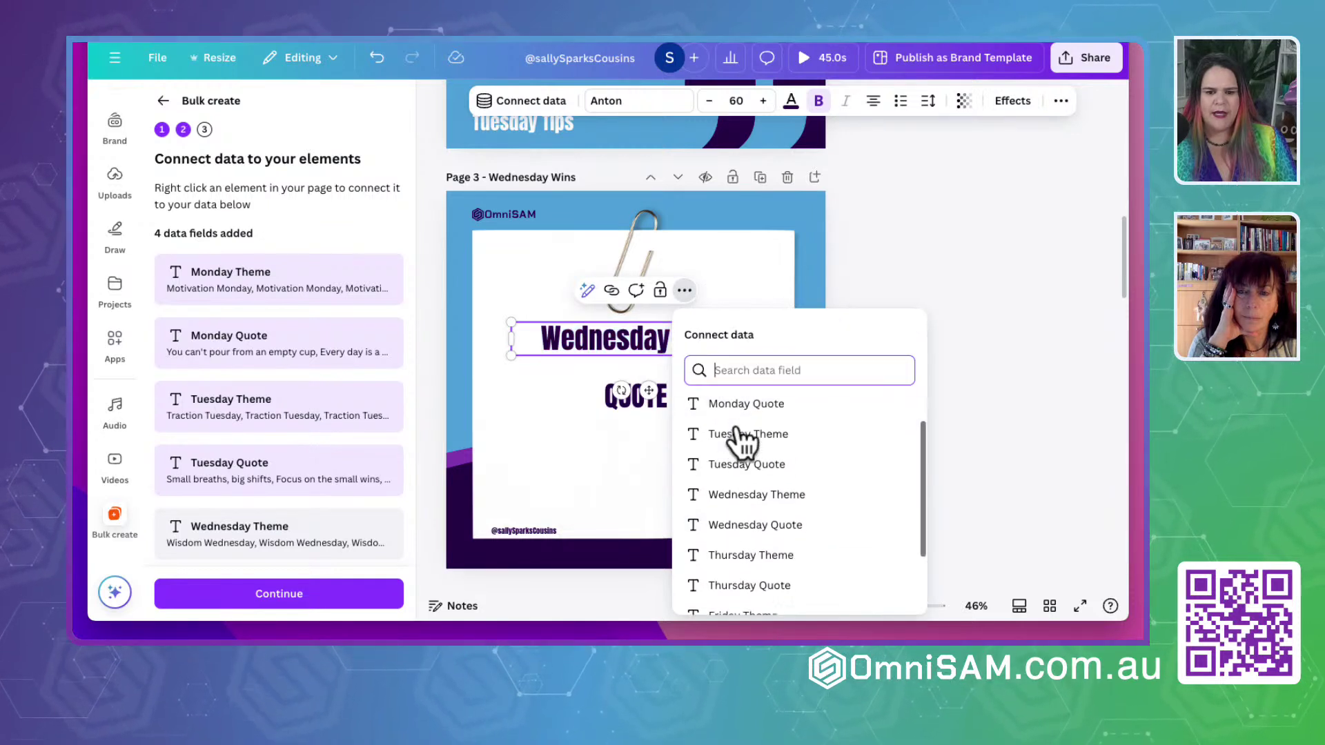
{"action": "left_click", "coordinate": [742, 457]}
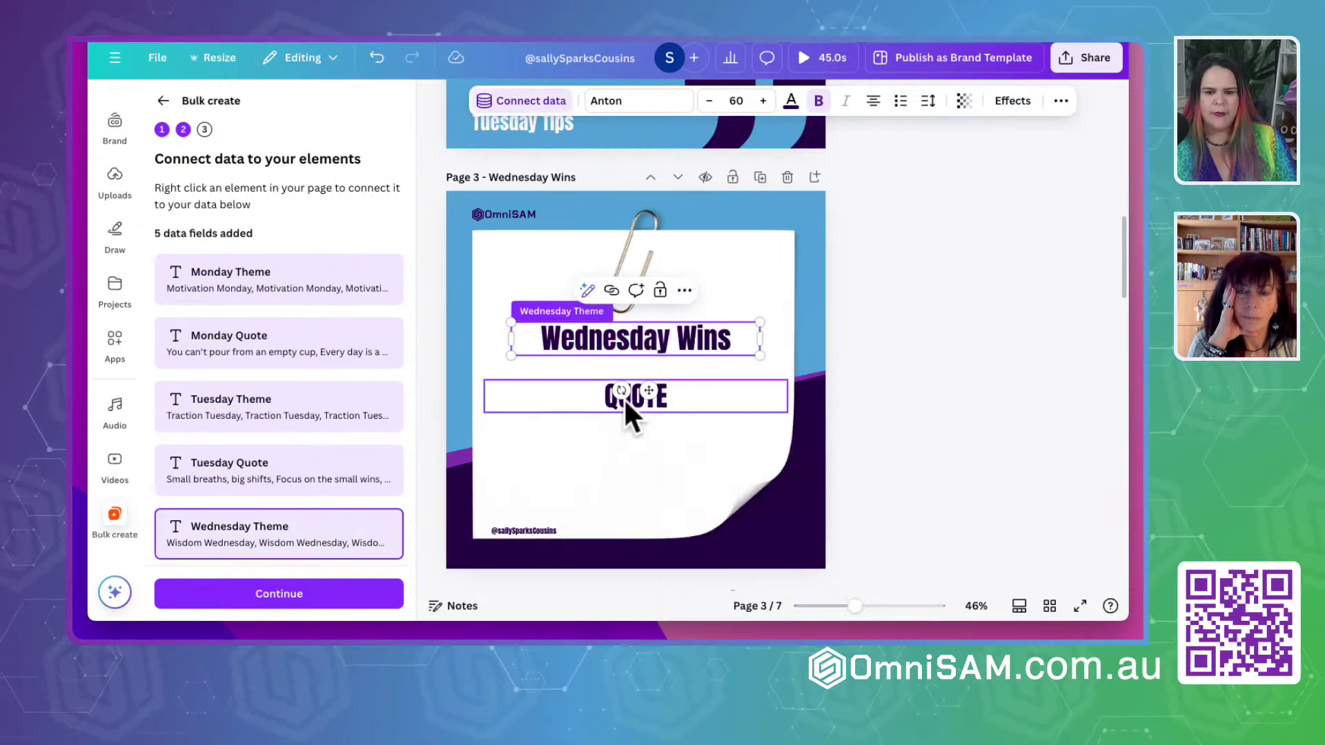
Connect the "QUOTE" text on page 3 to the Wednesday Quote data field
{"action": "left_click", "coordinate": [622, 394]}
{"action": "double_click", "coordinate": [604, 397]}
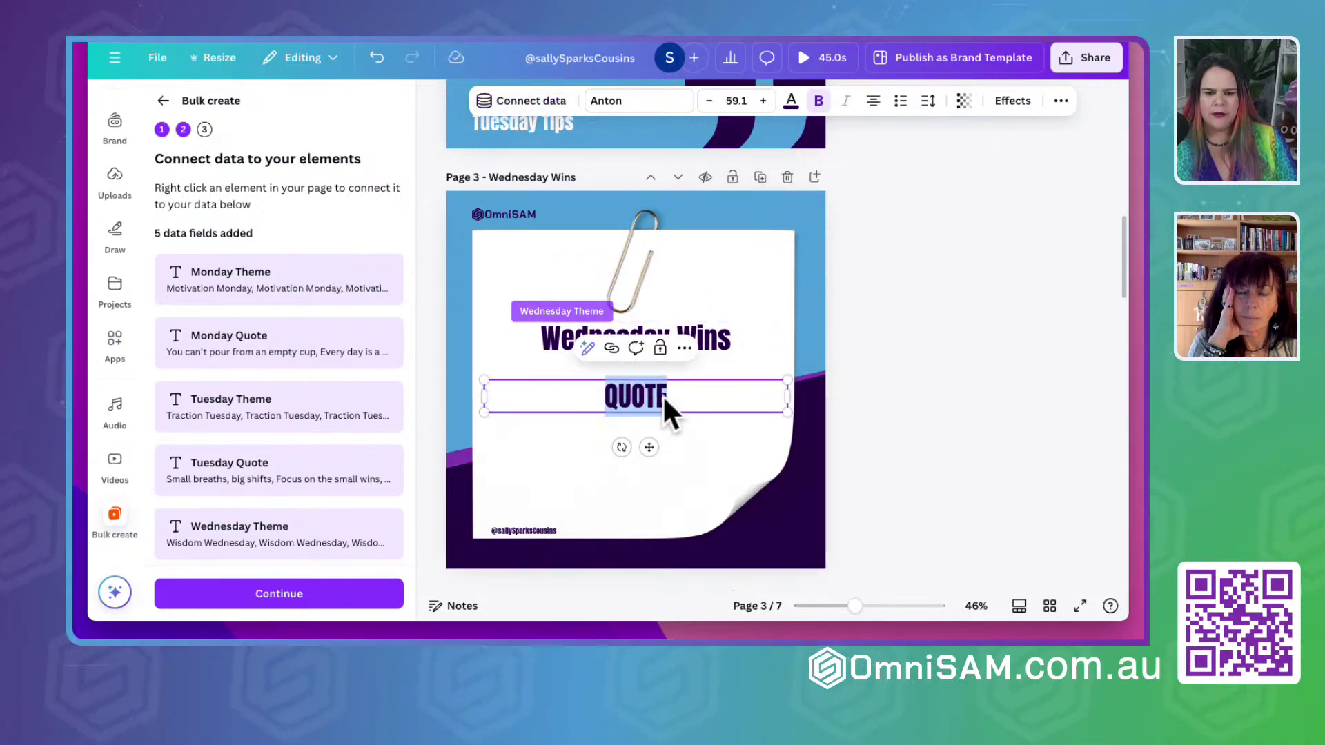
{"action": "left_click", "coordinate": [684, 348]}
{"action": "left_click", "coordinate": [764, 272]}
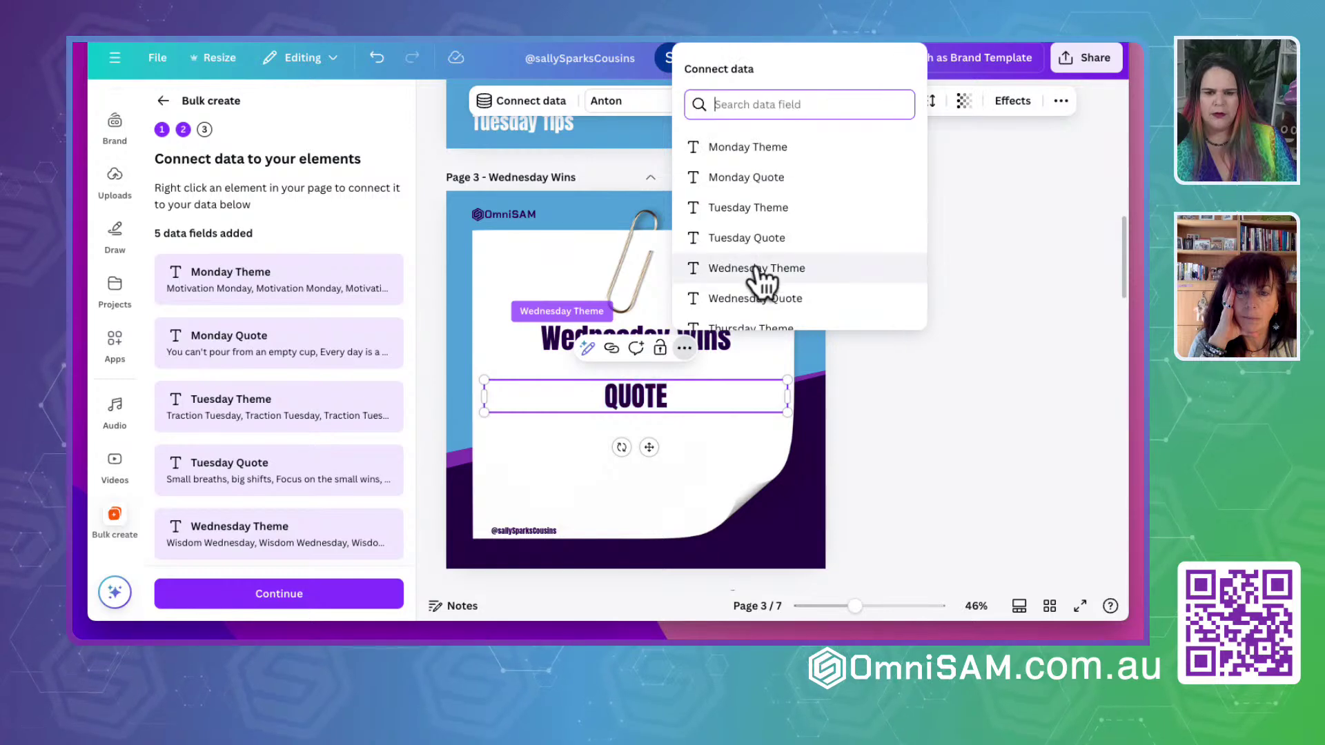
{"action": "scroll", "coordinate": [757, 274], "scroll_direction": "down", "scroll_amount": 1}
{"action": "left_click", "coordinate": [759, 296]}
Connect the "QUOTE" text on page 4 to the Thursday Theme data field
{"action": "scroll", "coordinate": [691, 338], "scroll_direction": "down", "scroll_amount": 6}
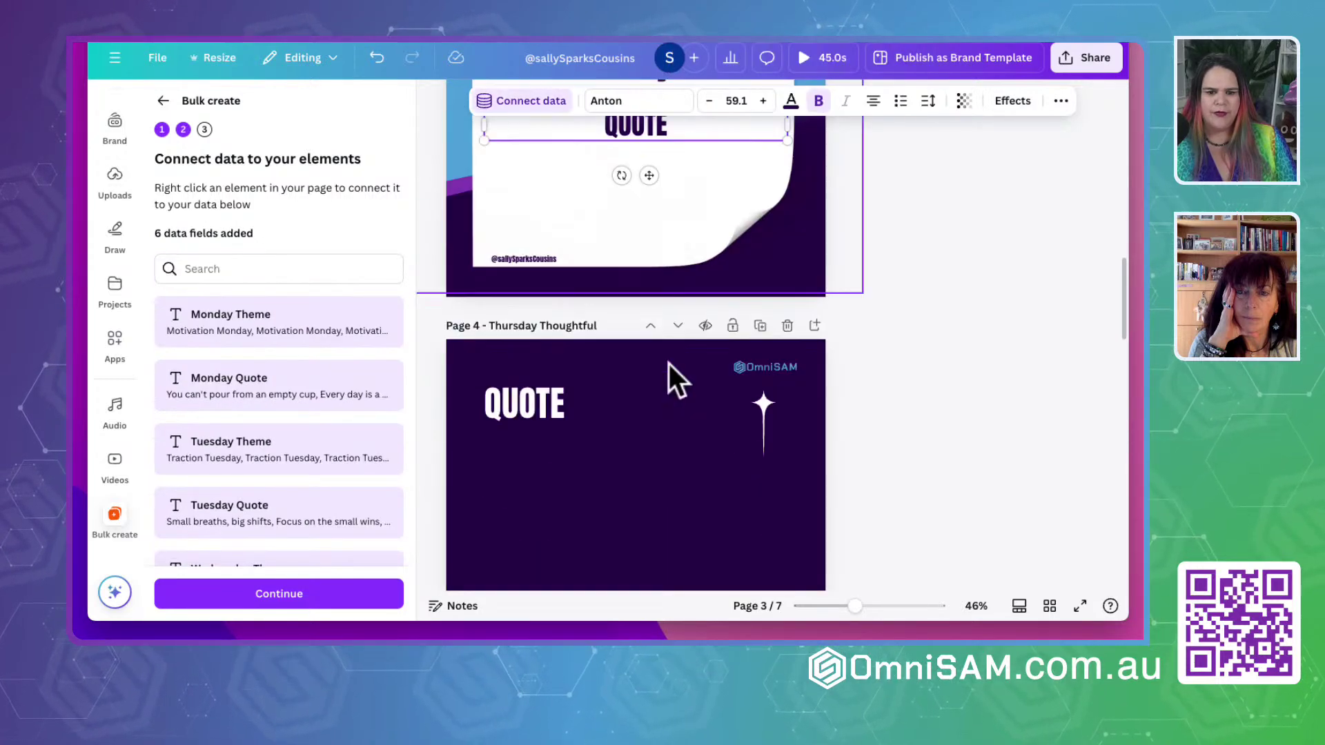
{"action": "left_click", "coordinate": [527, 231]}
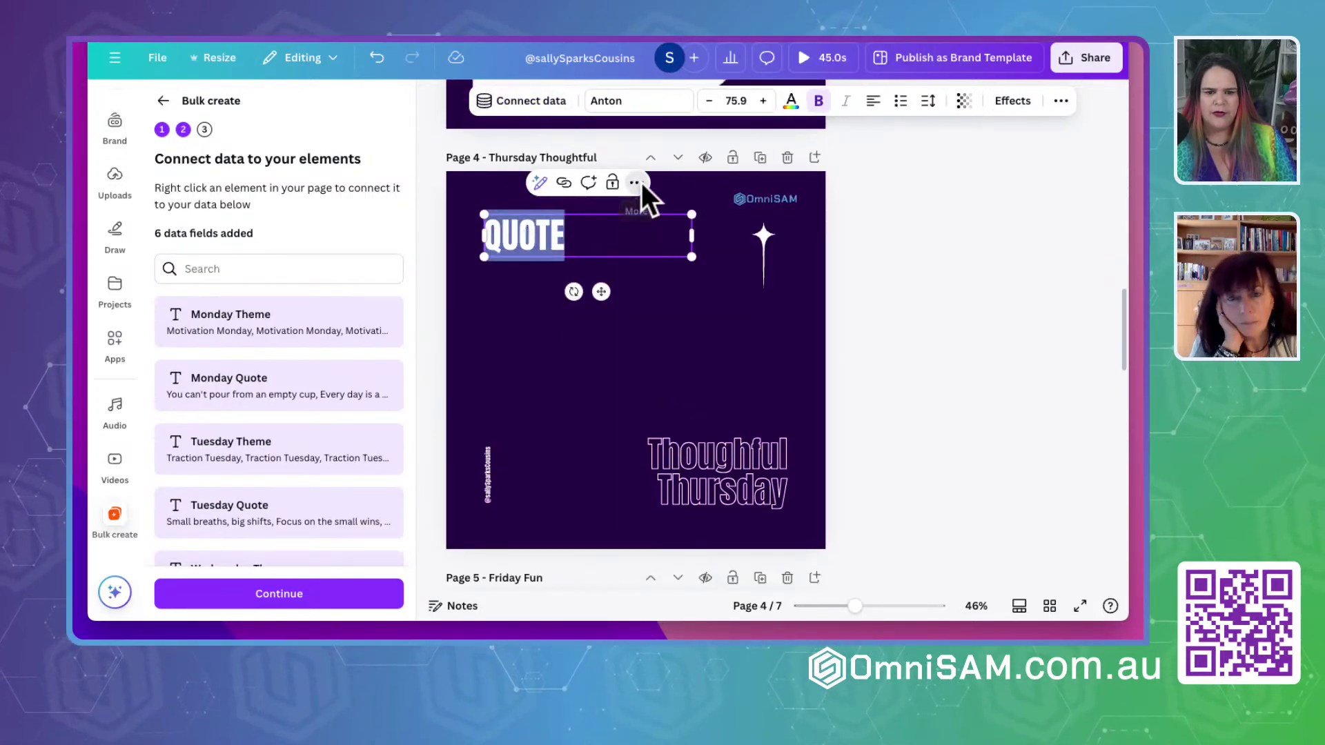
{"action": "left_click", "coordinate": [636, 183]}
{"action": "left_click", "coordinate": [708, 399]}
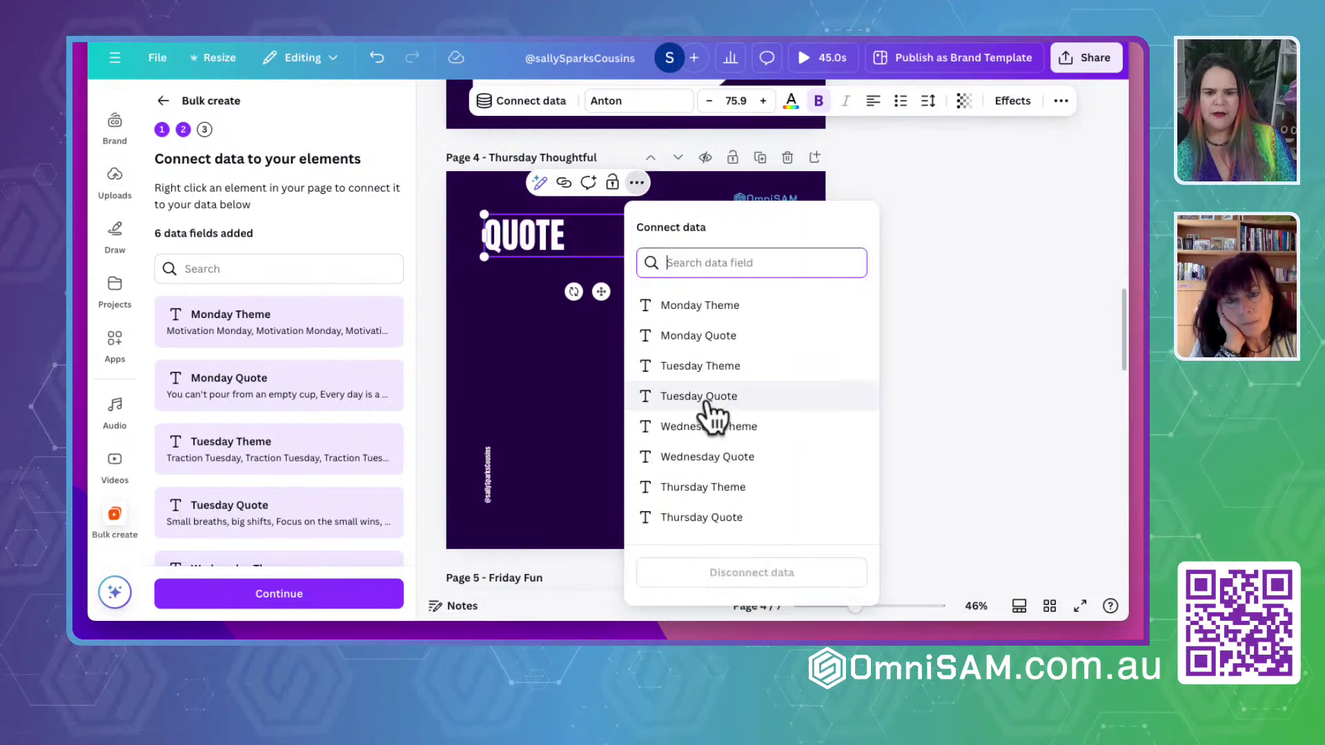
{"action": "left_click", "coordinate": [702, 487]}
Connect the "Thoughtful Thursday" text on page 4 to the Thursday Theme data field
{"action": "double_click", "coordinate": [702, 489]}
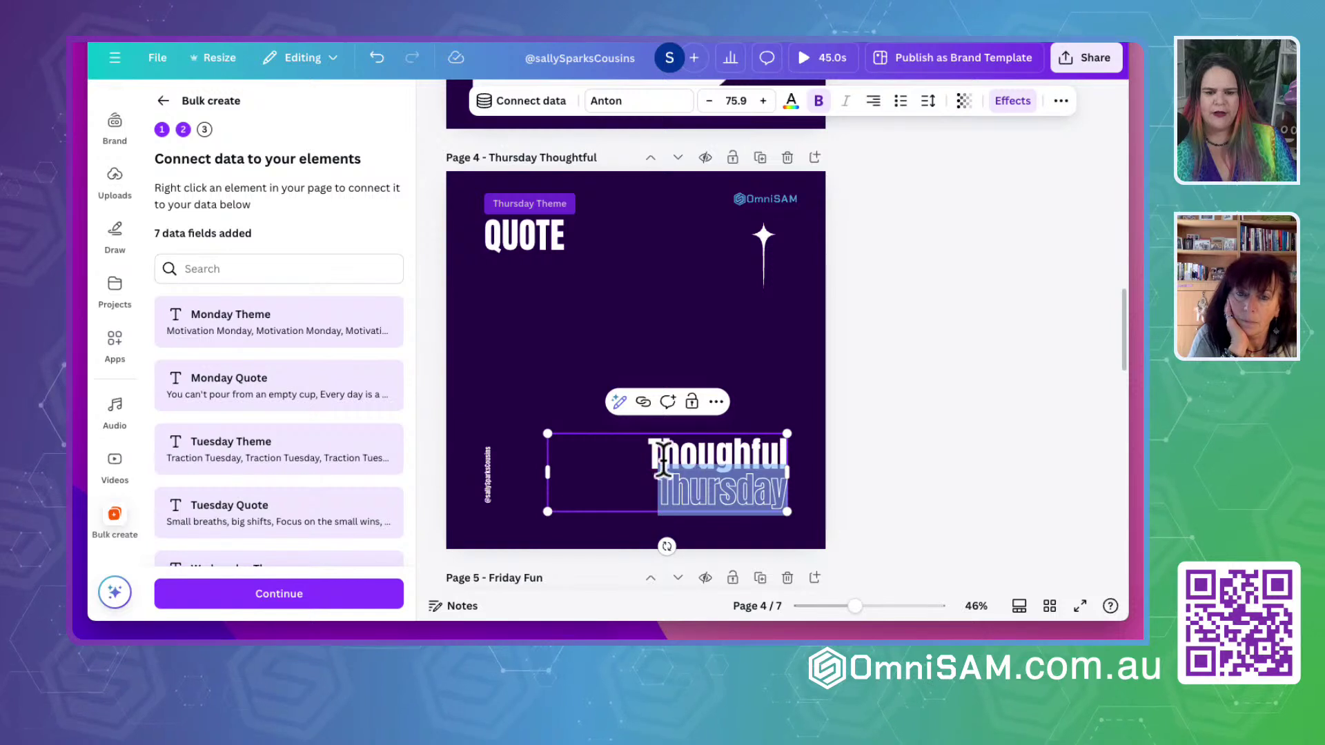
{"action": "triple_click", "coordinate": [773, 470]}
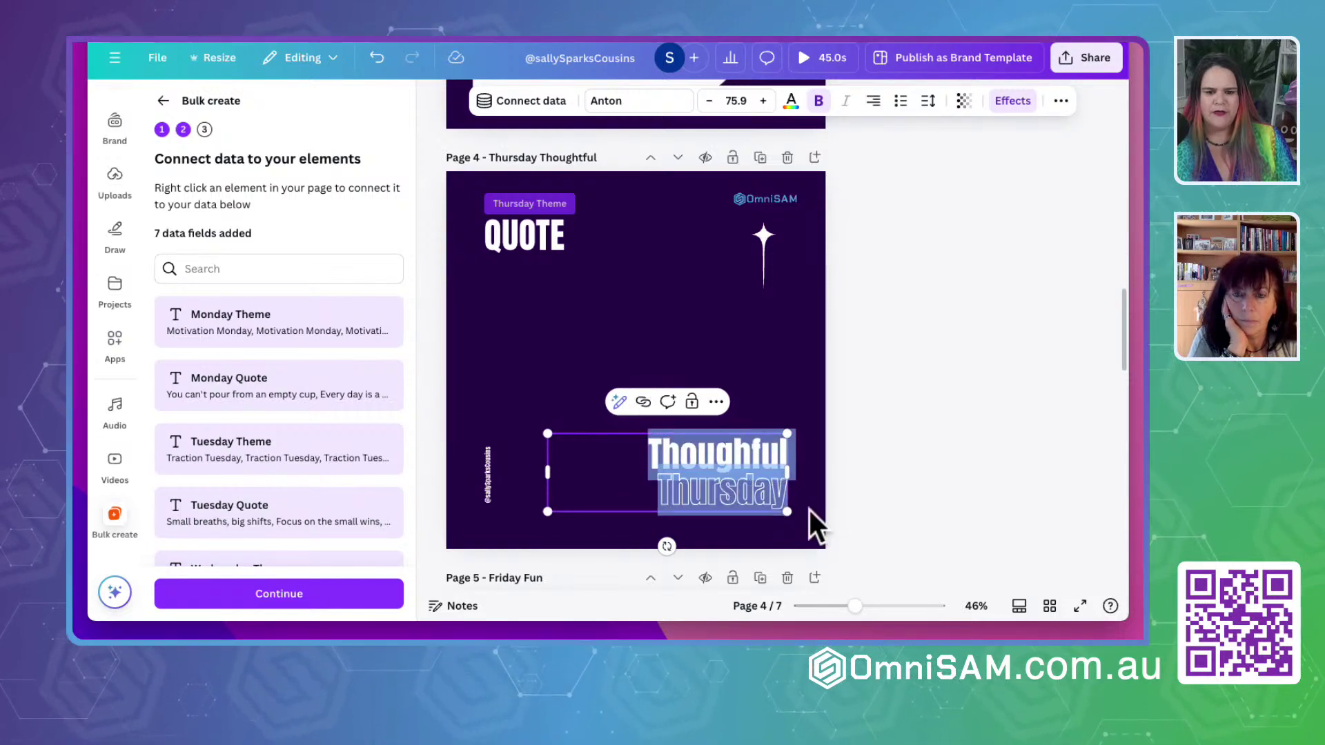
{"action": "left_click", "coordinate": [717, 402]}
{"action": "left_click", "coordinate": [760, 235]}
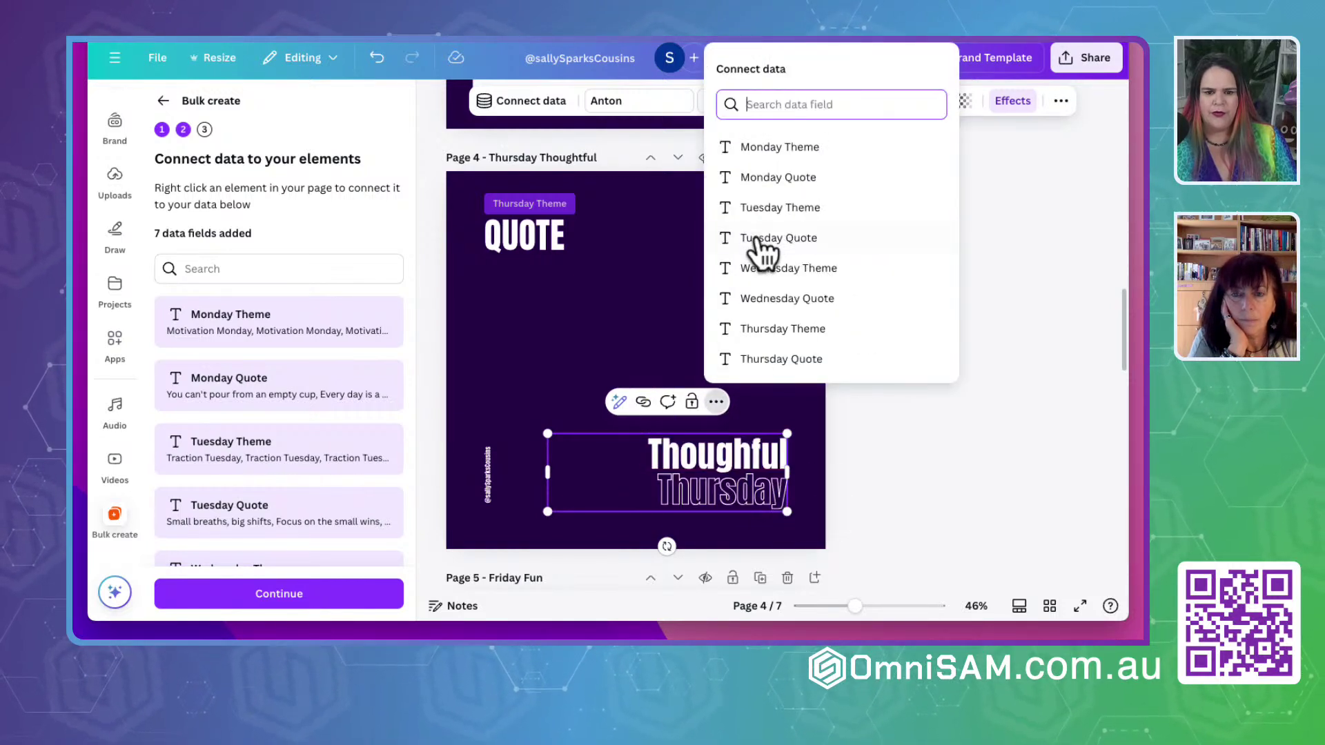
{"action": "left_click", "coordinate": [769, 331]}
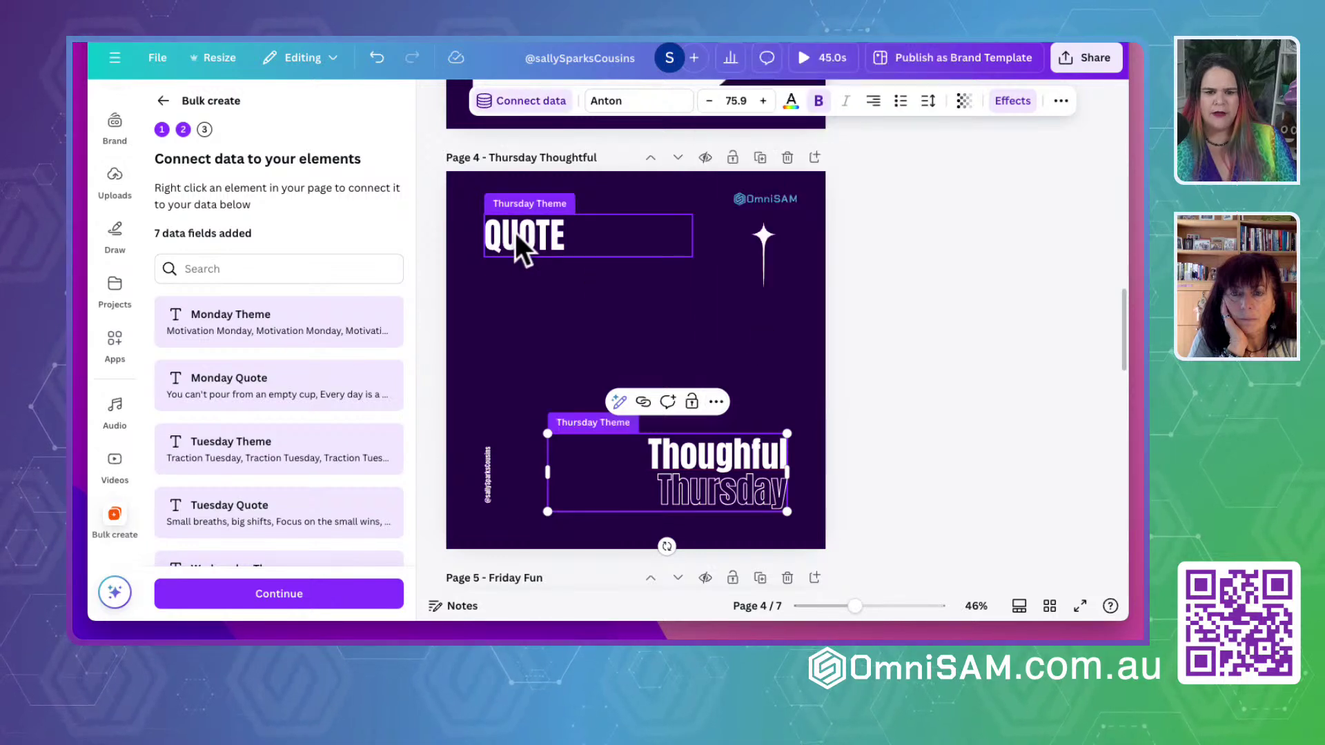
Switch the data connection of the "QUOTE" text on page 4 to the Thursday Quote field
{"action": "double_click", "coordinate": [519, 233]}
{"action": "left_click", "coordinate": [637, 182]}
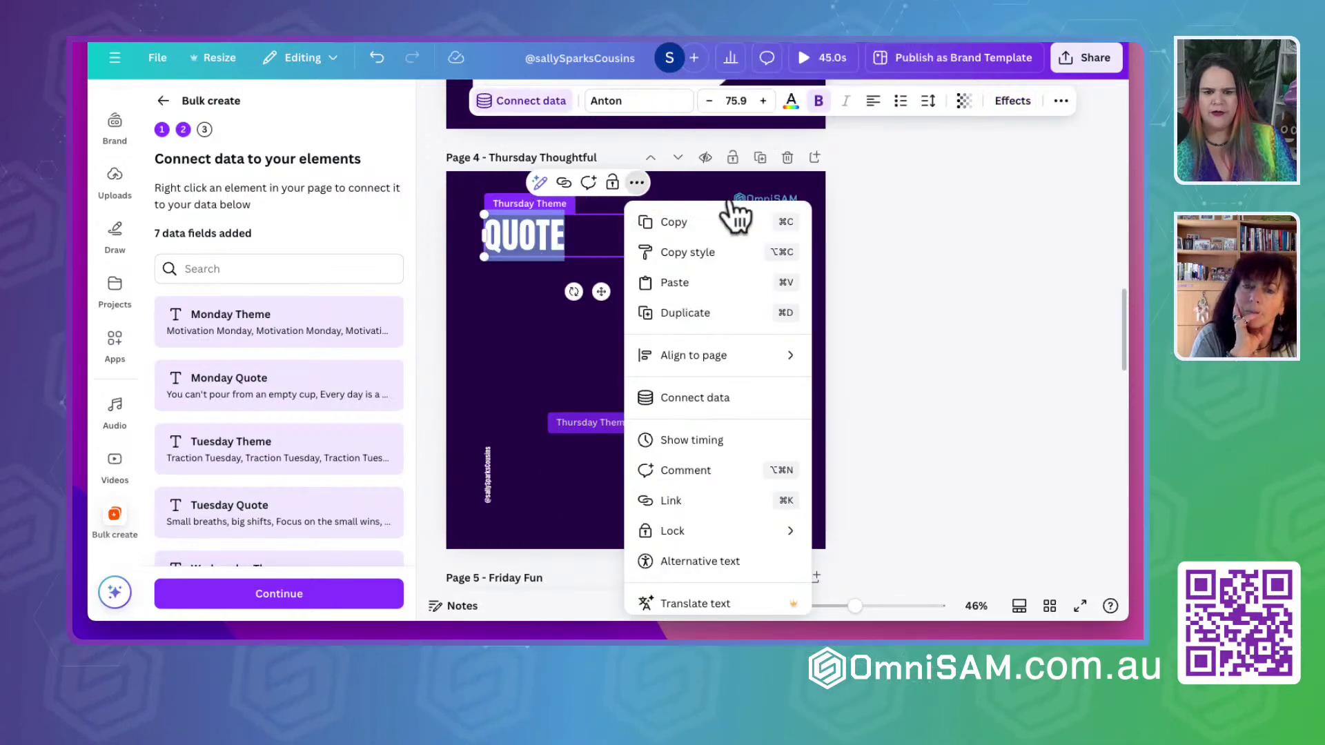
{"action": "left_click", "coordinate": [702, 395]}
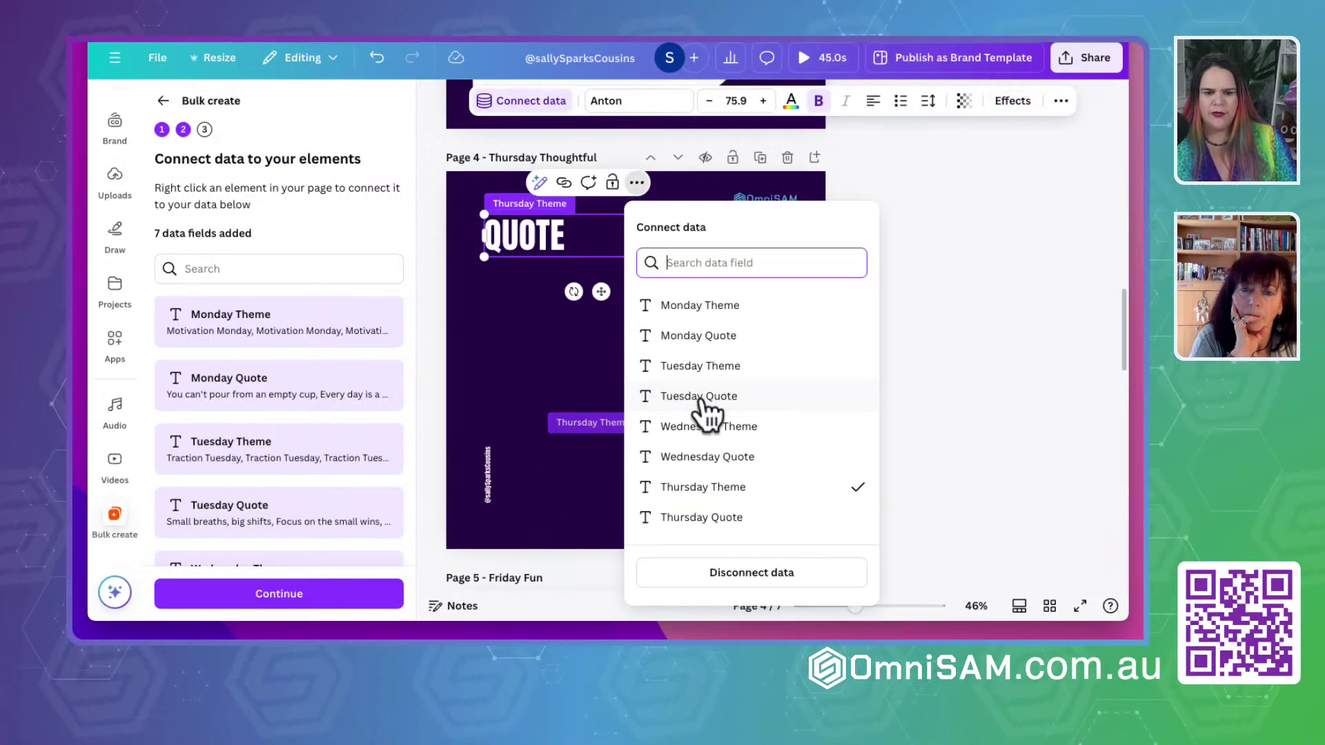
{"action": "left_click", "coordinate": [694, 518]}
Connect the "Friday Fun" text on page 5 to the Friday Theme data field
{"action": "scroll", "coordinate": [661, 473], "scroll_direction": "down", "scroll_amount": 6}
{"action": "left_click", "coordinate": [631, 261]}
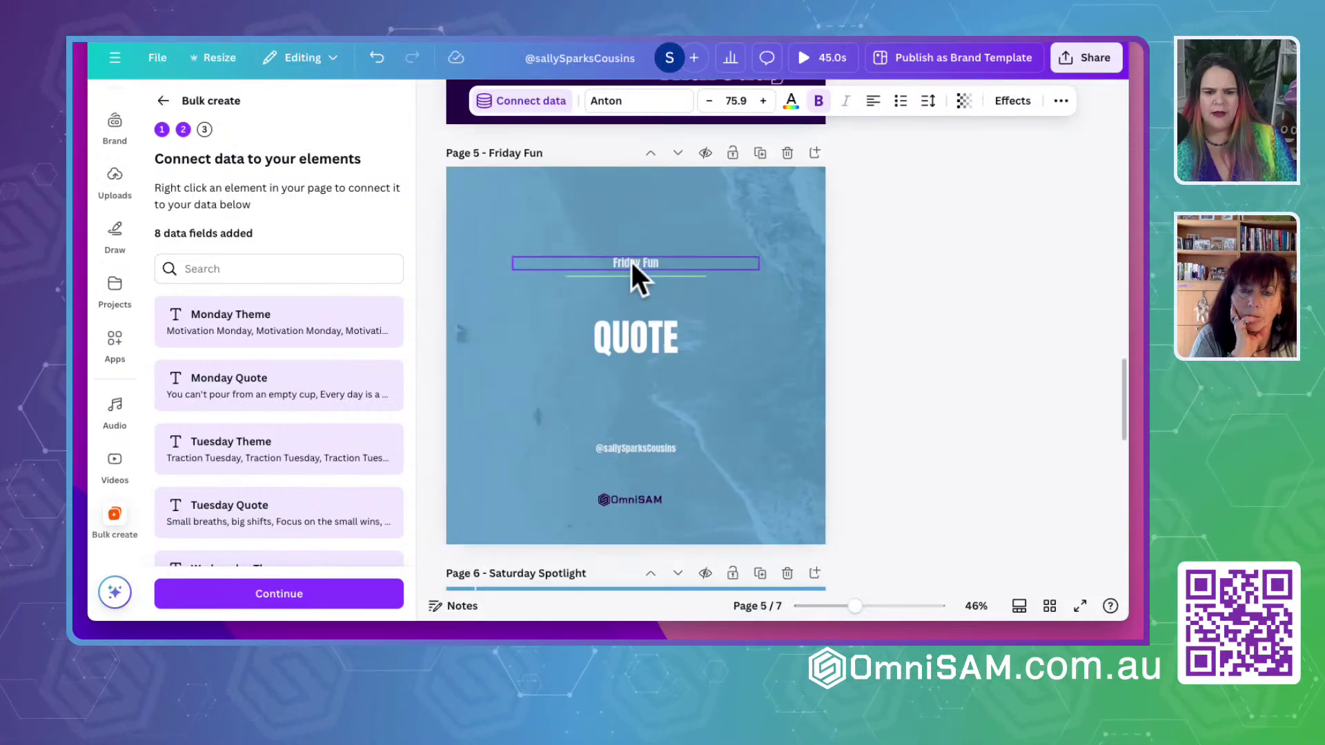
{"action": "double_click", "coordinate": [630, 258]}
{"action": "left_click", "coordinate": [685, 226]}
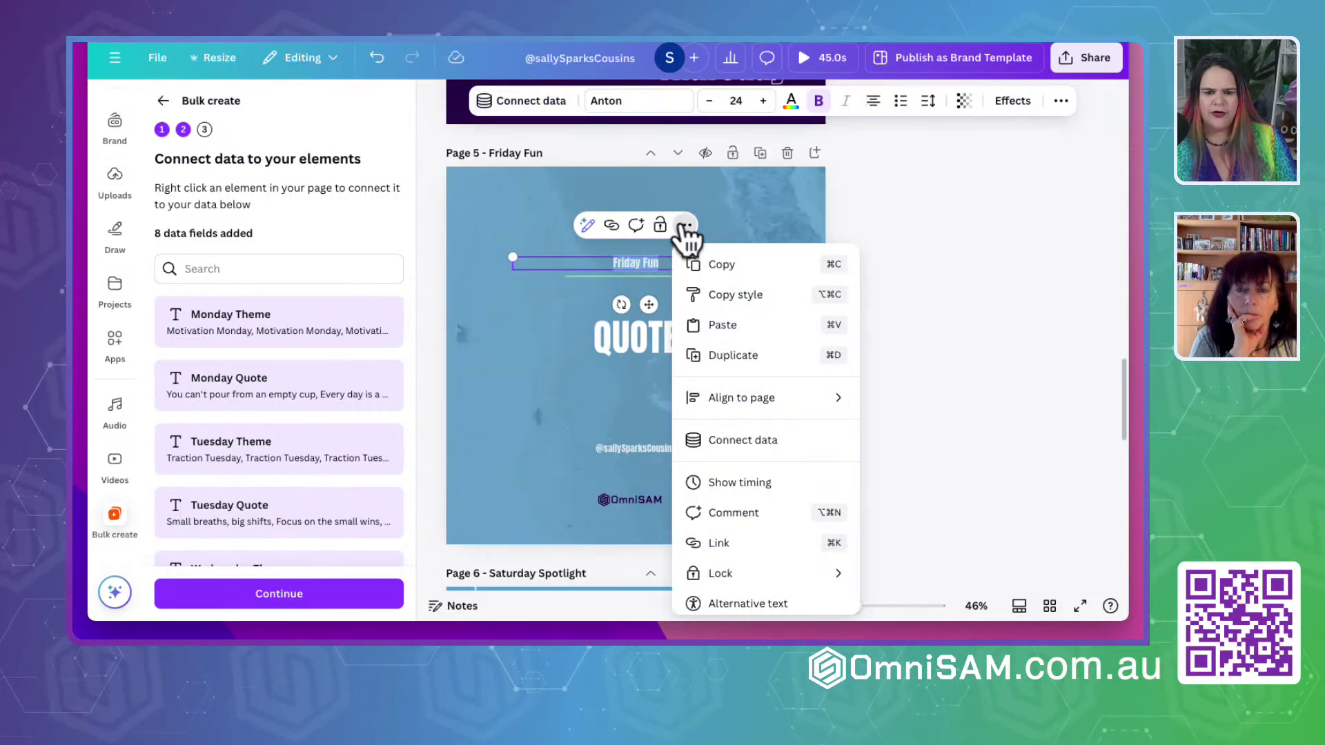
{"action": "left_click", "coordinate": [745, 441]}
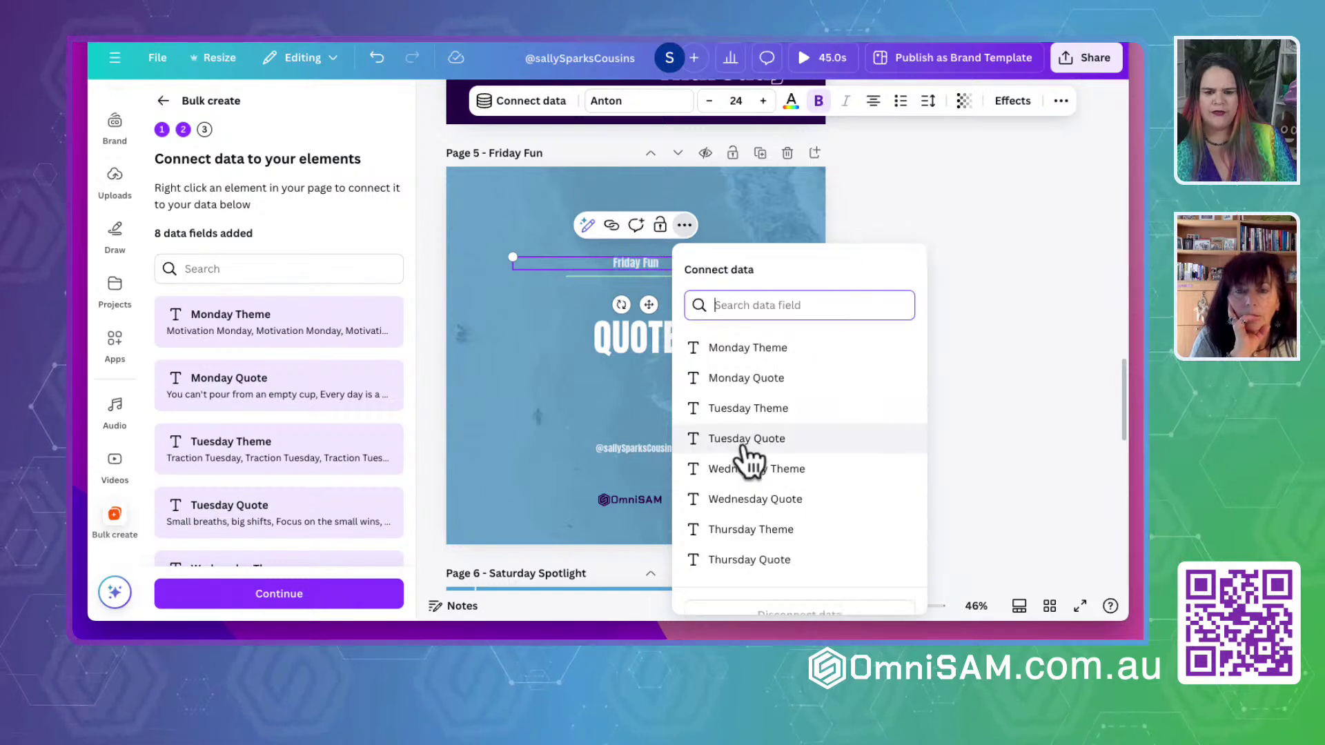
{"action": "scroll", "coordinate": [745, 448], "scroll_direction": "down", "scroll_amount": 3}
{"action": "left_click", "coordinate": [747, 457]}
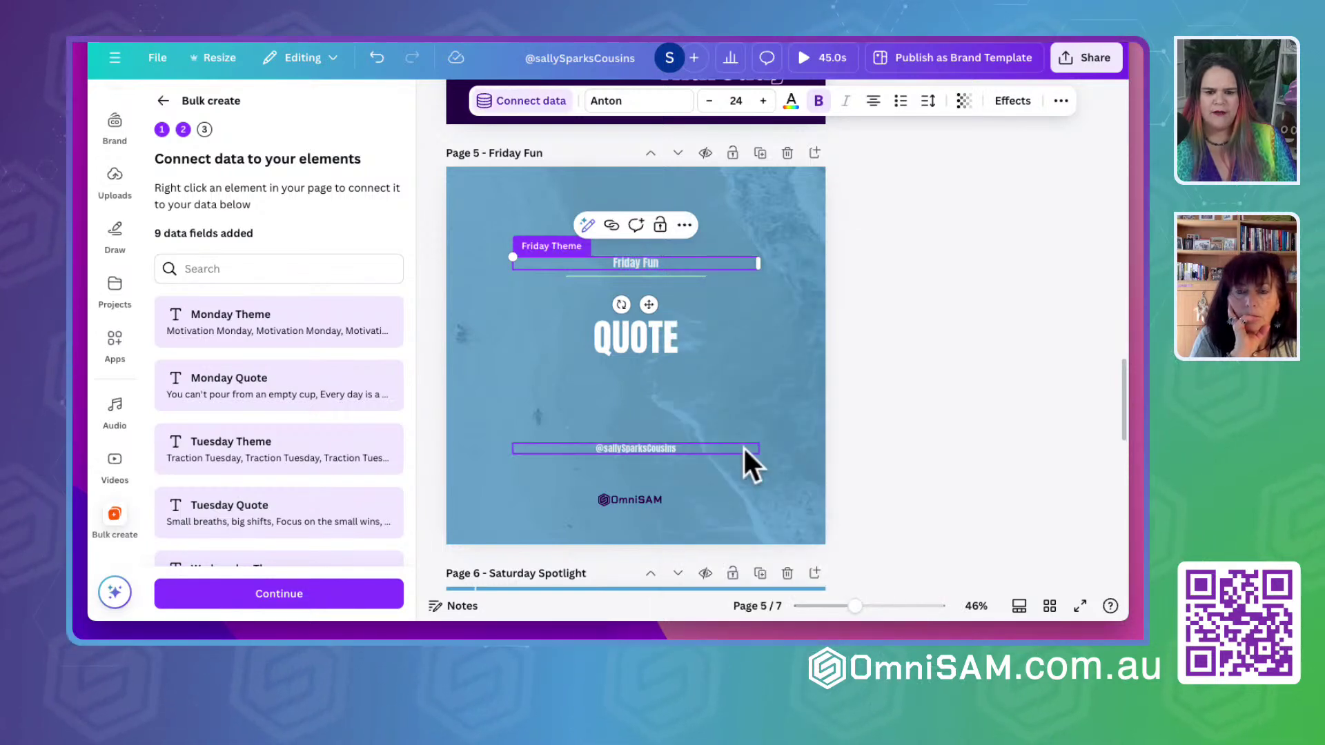
Connect the "QUOTE" text on page 5 to the Friday Quote data field
{"action": "left_click", "coordinate": [626, 345]}
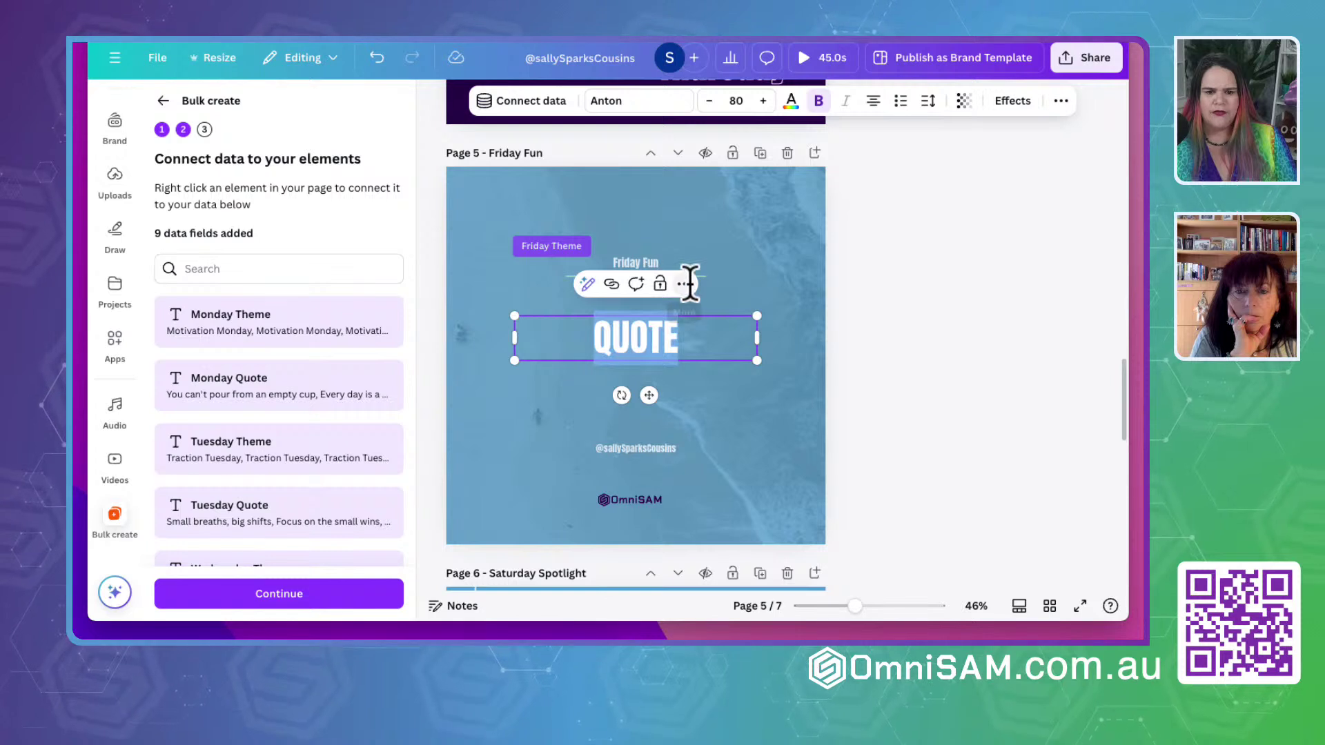
{"action": "left_click", "coordinate": [685, 284]}
{"action": "left_click", "coordinate": [759, 500]}
{"action": "scroll", "coordinate": [763, 514], "scroll_direction": "down", "scroll_amount": 3}
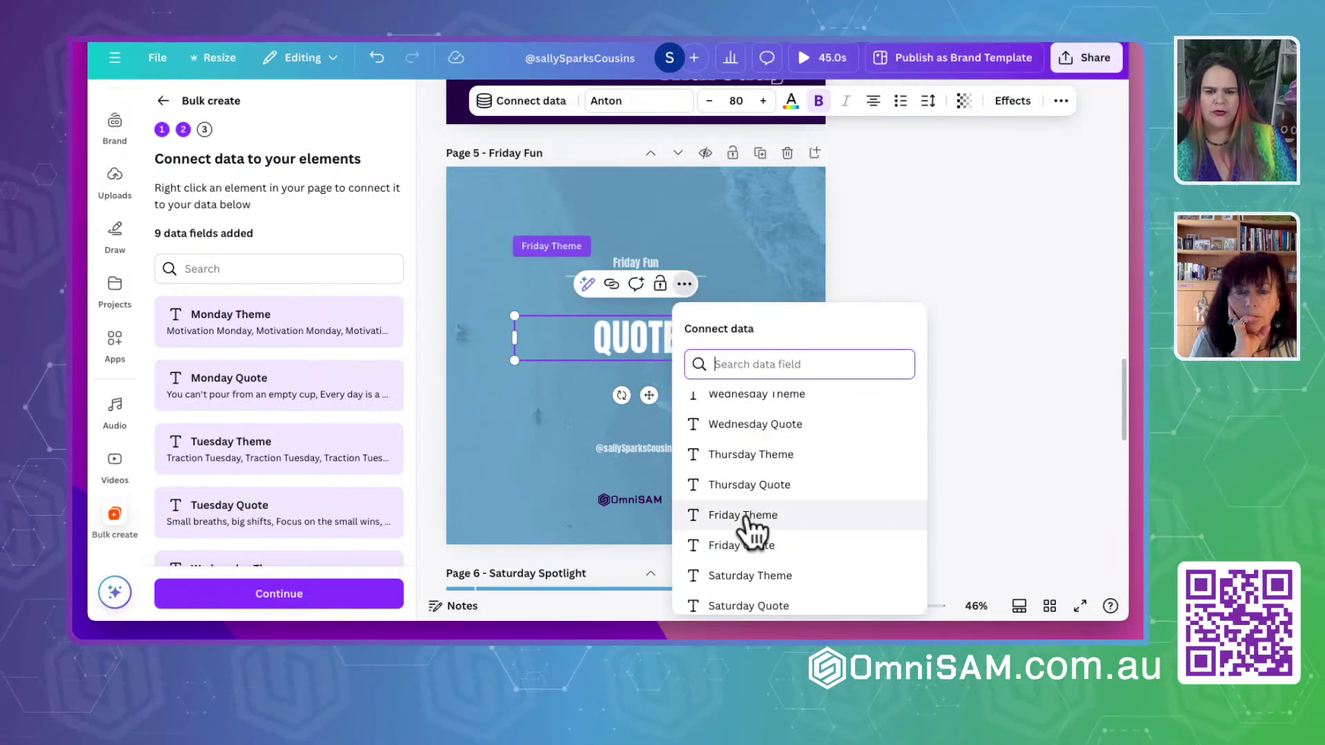
{"action": "left_click", "coordinate": [749, 545]}
Connect the "Saturday Spotlight" text on page 6 to the Saturday Theme data field
{"action": "scroll", "coordinate": [621, 407], "scroll_direction": "down", "scroll_amount": 5}
{"action": "left_click", "coordinate": [576, 335]}
{"action": "double_click", "coordinate": [576, 335]}
{"action": "left_click", "coordinate": [626, 292]}
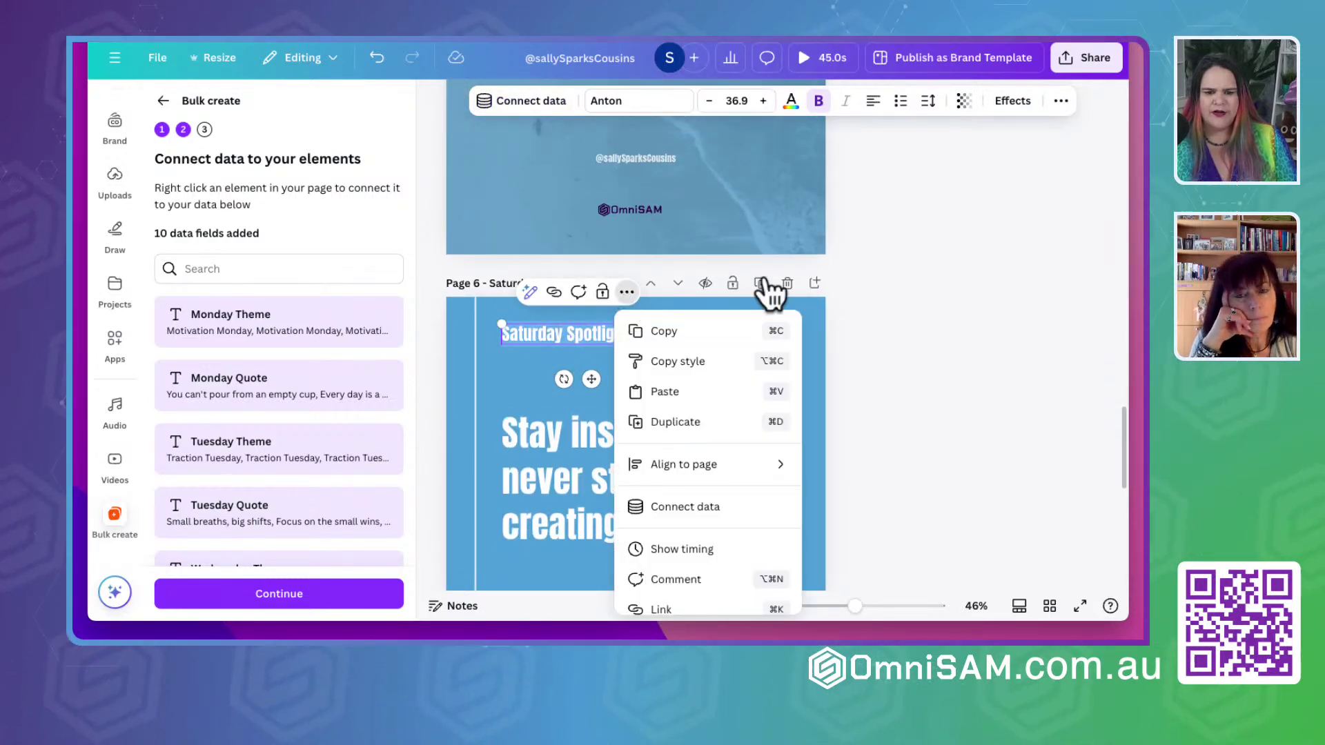
{"action": "left_click", "coordinate": [697, 510]}
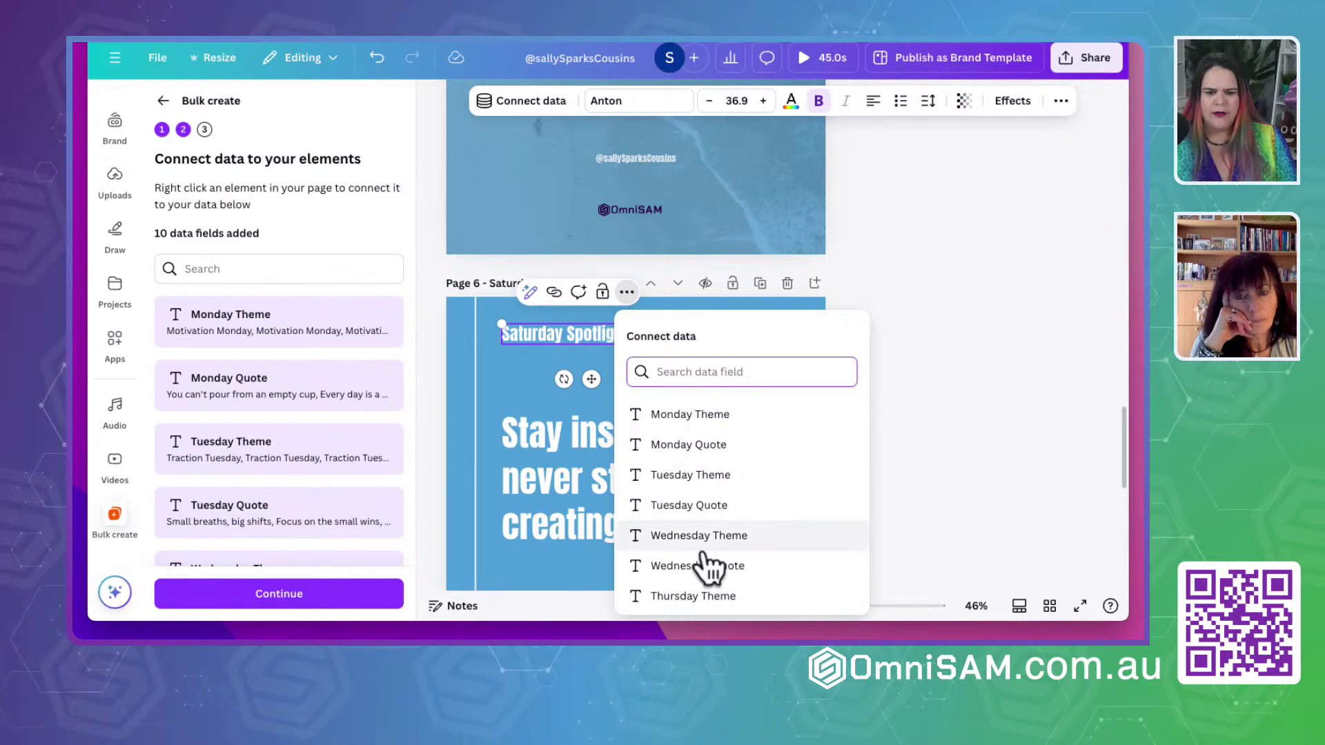
{"action": "scroll", "coordinate": [704, 566], "scroll_direction": "down", "scroll_amount": 2}
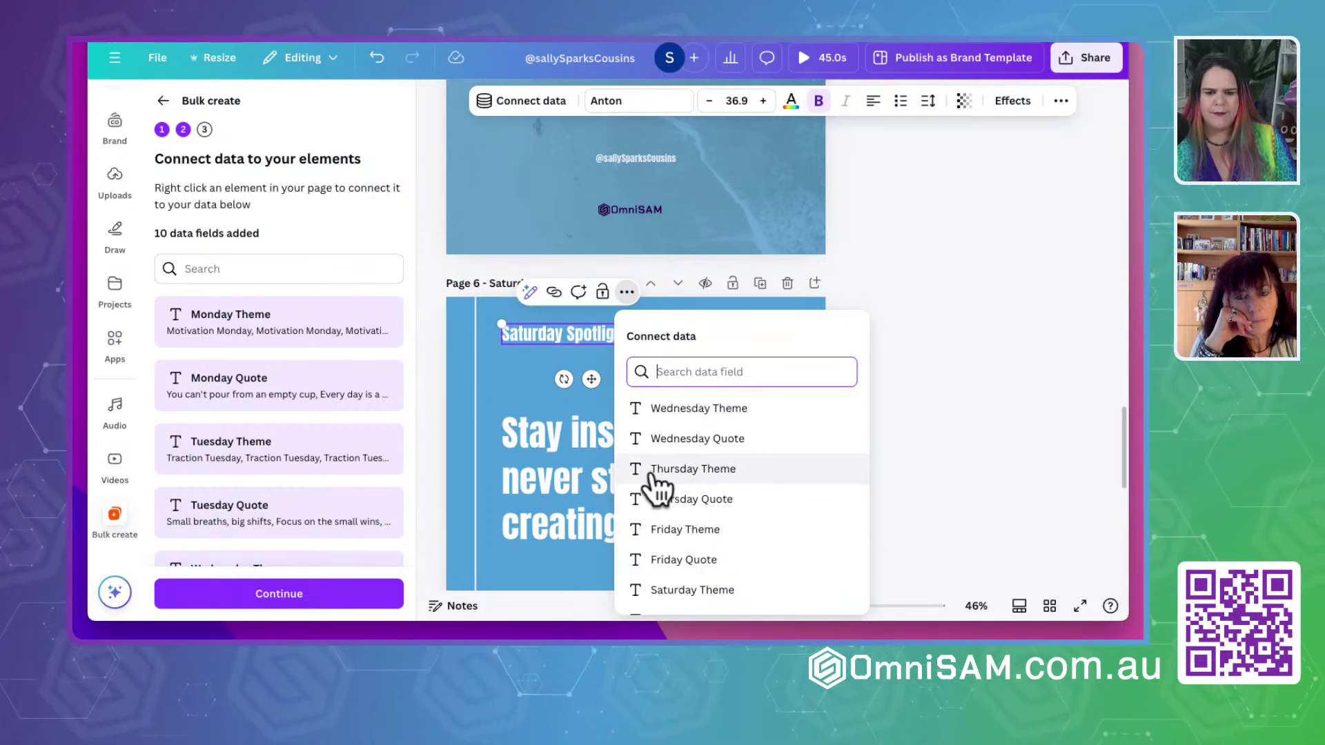
{"action": "scroll", "coordinate": [674, 490], "scroll_direction": "down", "scroll_amount": 1}
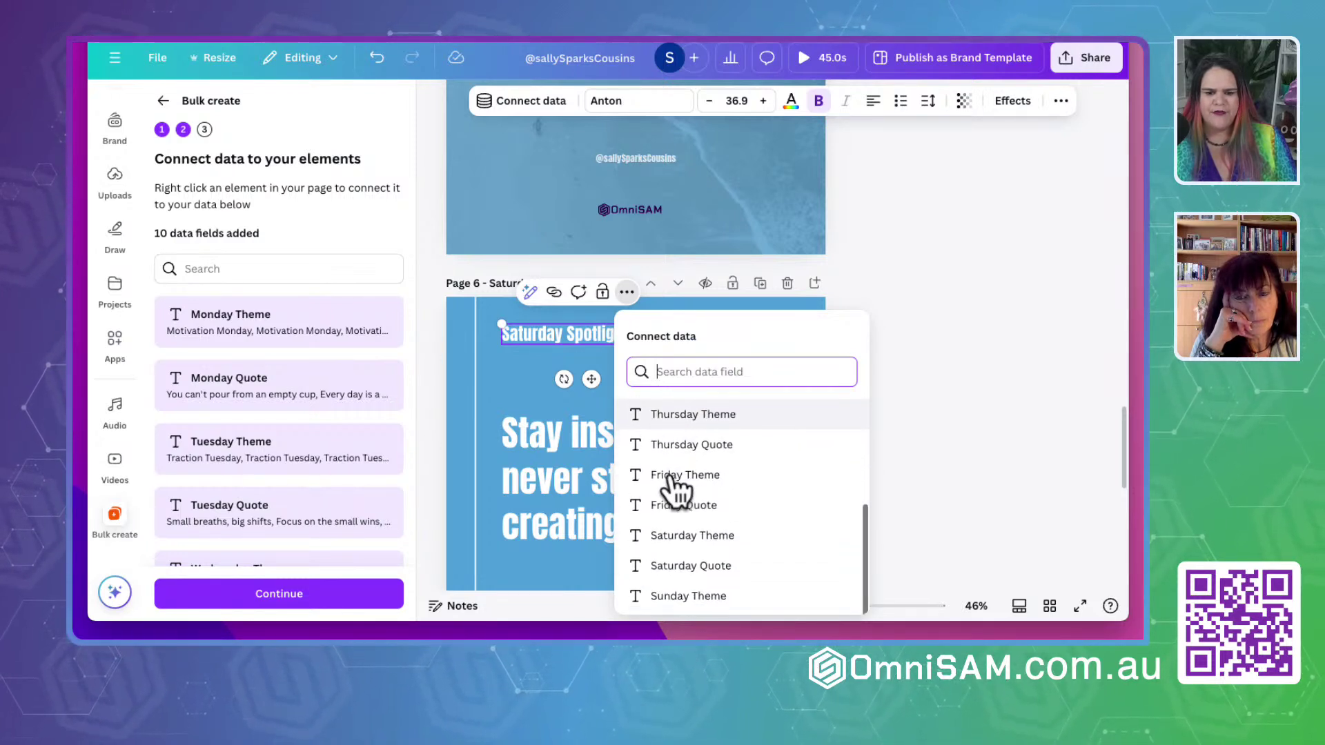
{"action": "left_click", "coordinate": [673, 535]}
Connect the "Stay inspired. never stop creating." text on page 6 to the Saturday Quote data field
{"action": "left_click", "coordinate": [565, 464]}
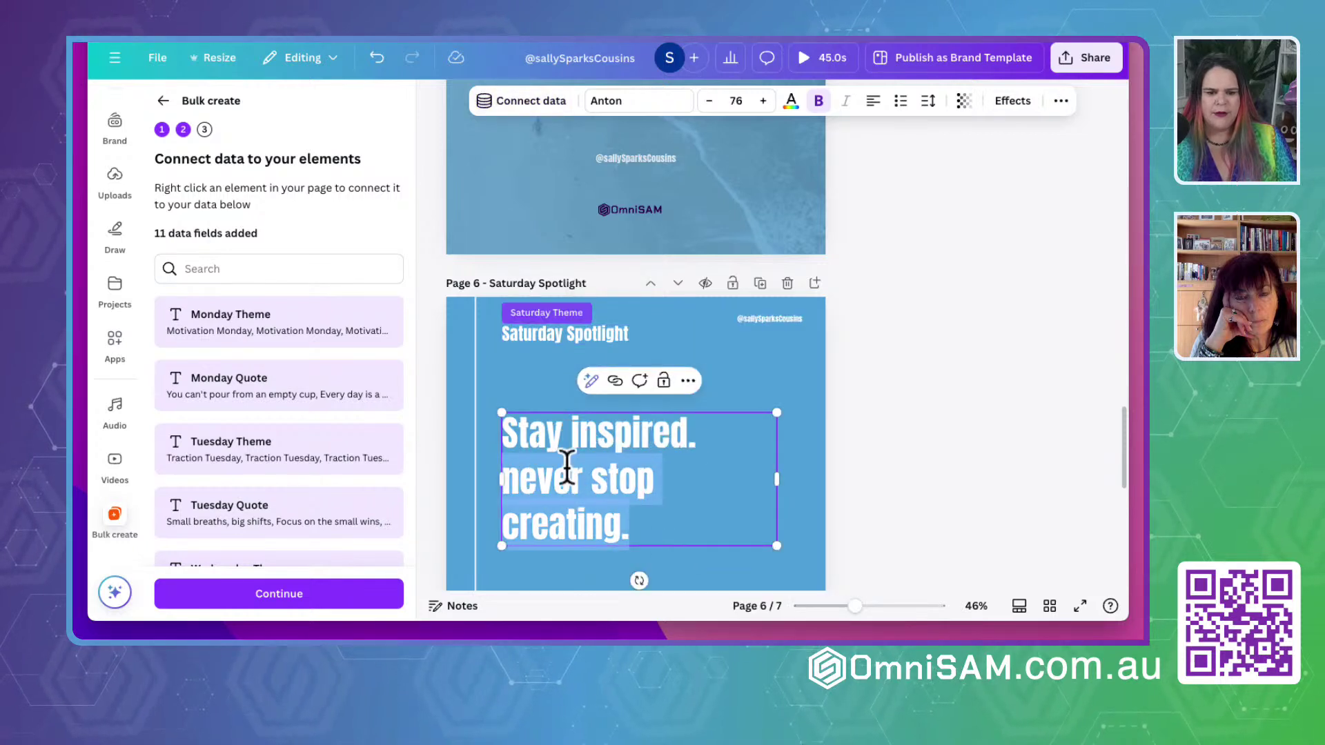
{"action": "left_click", "coordinate": [566, 466]}
{"action": "left_click", "coordinate": [688, 381]}
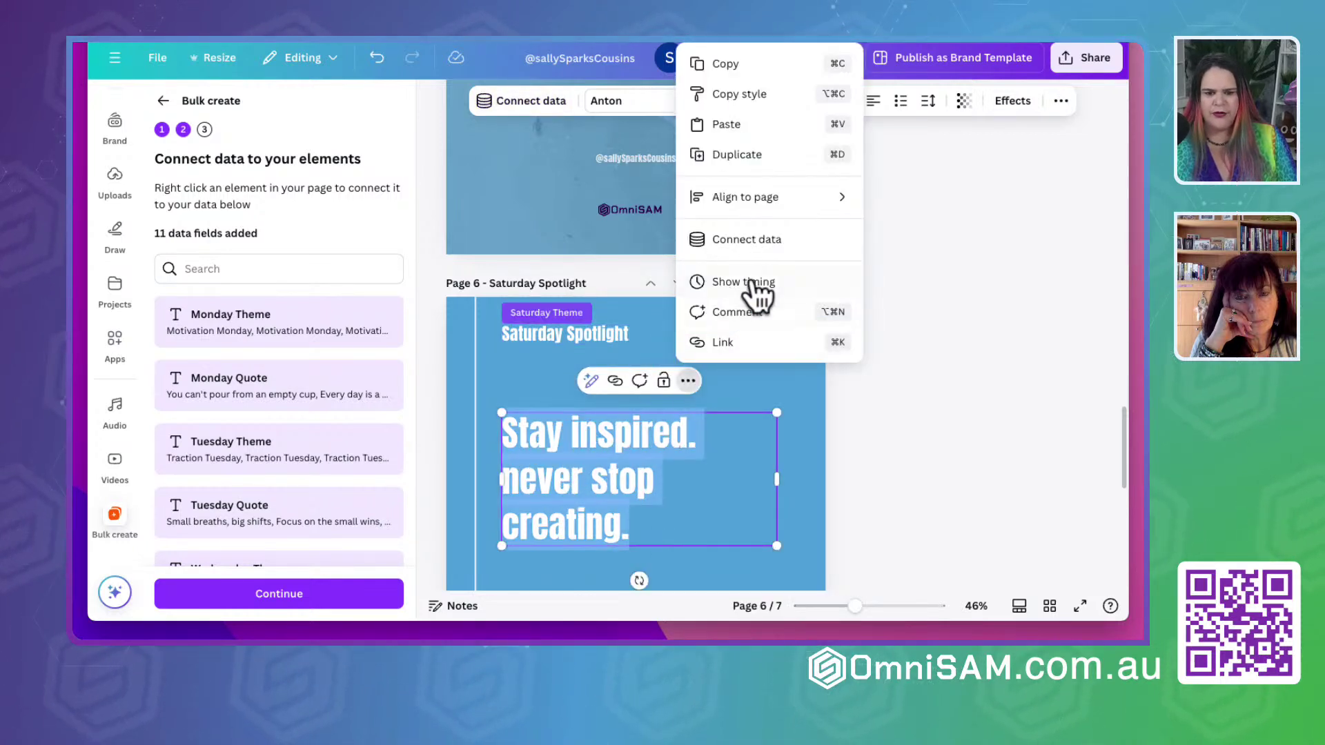
{"action": "left_click", "coordinate": [757, 238]}
{"action": "scroll", "coordinate": [764, 295], "scroll_direction": "down", "scroll_amount": 3}
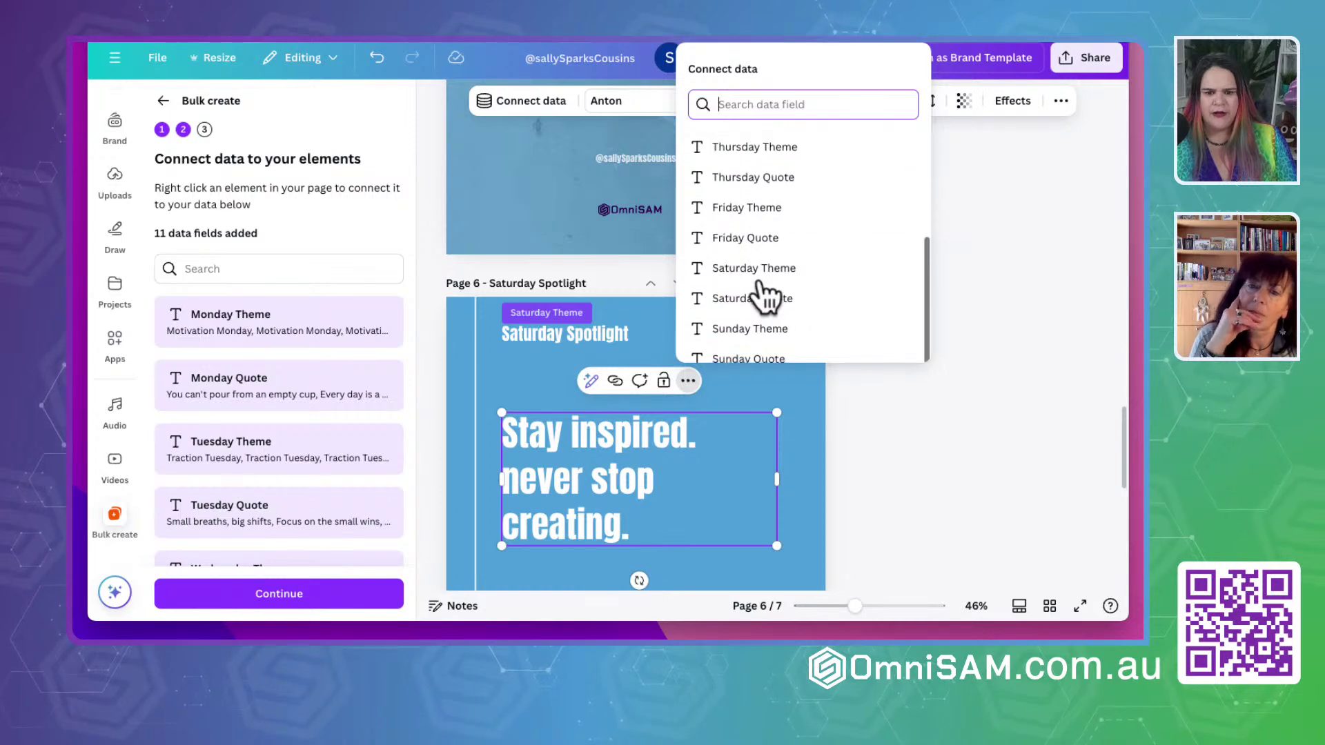
{"action": "left_click", "coordinate": [752, 298]}
{"action": "scroll", "coordinate": [630, 438], "scroll_direction": "down", "scroll_amount": 5}
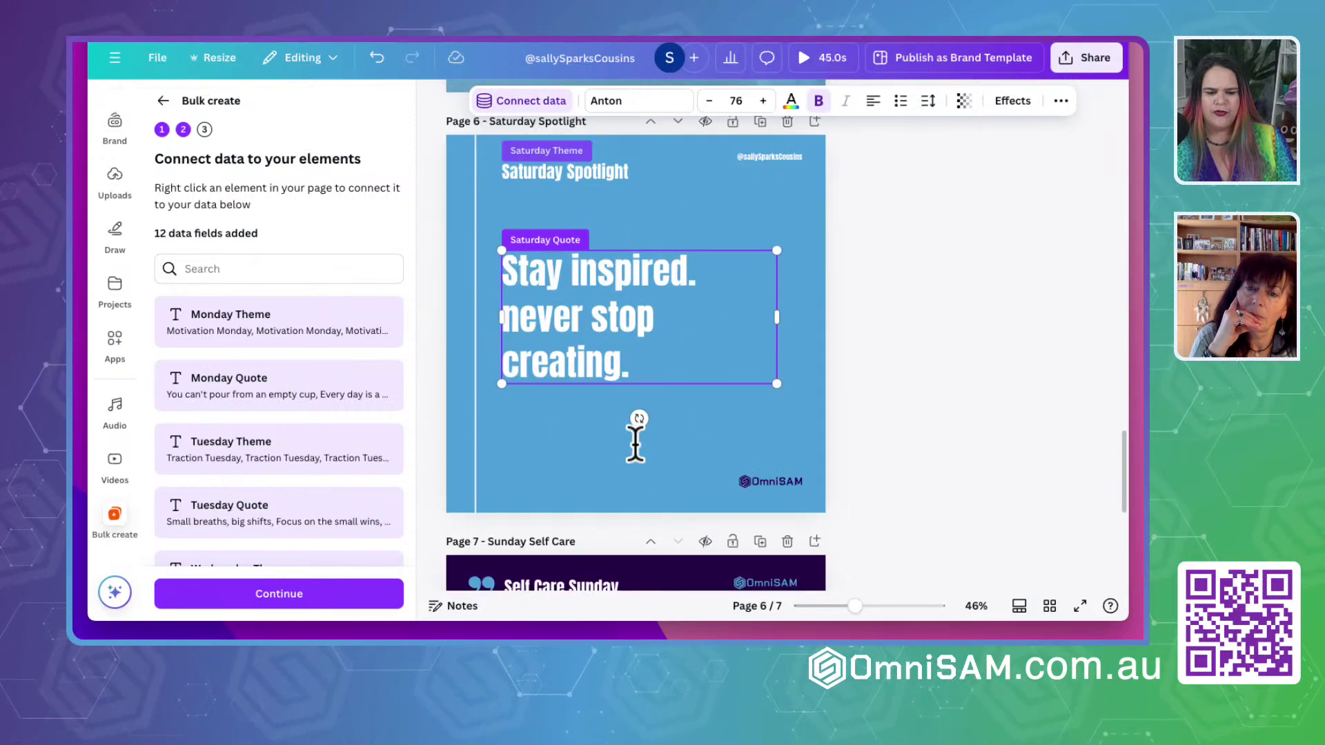
Connect the "Self Care Sunday" text on page 7 to the Sunday Theme data field
{"action": "left_click", "coordinate": [569, 376]}
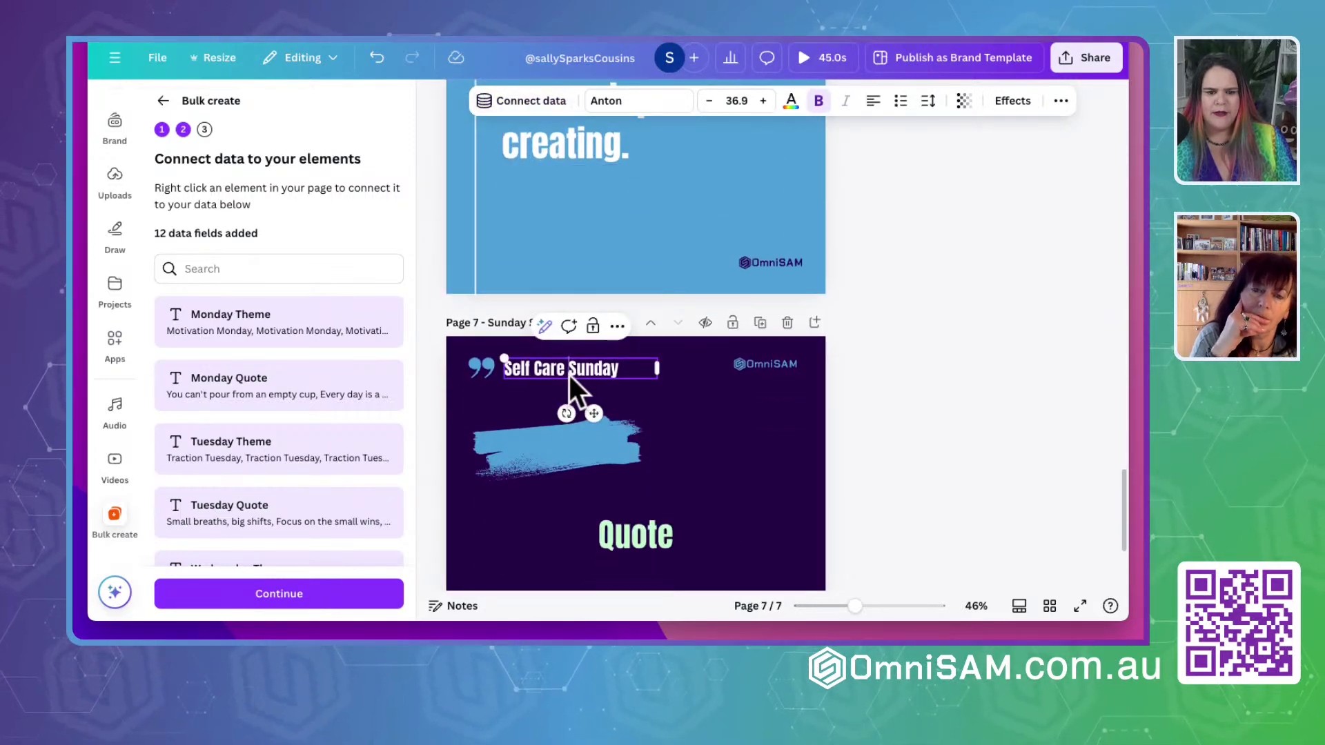
{"action": "left_click", "coordinate": [569, 376]}
{"action": "left_click", "coordinate": [629, 327]}
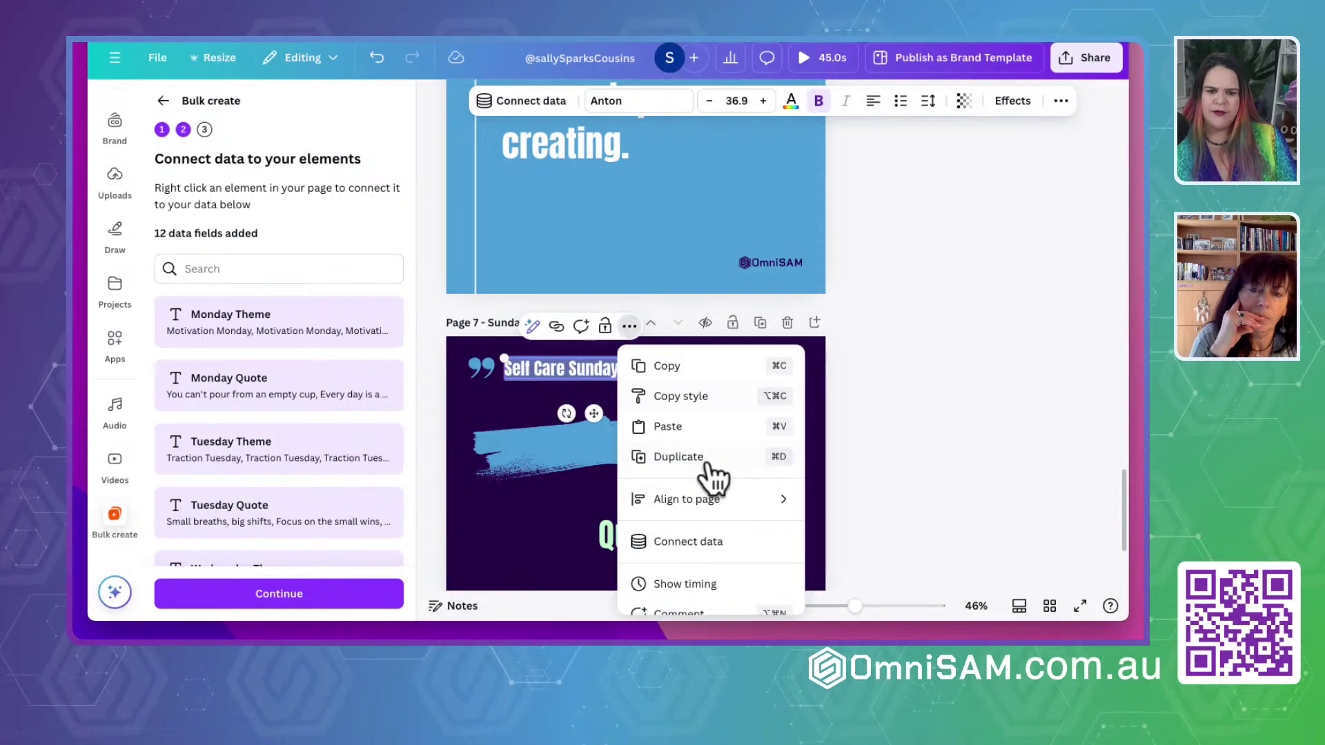
{"action": "left_click", "coordinate": [686, 542]}
{"action": "scroll", "coordinate": [733, 488], "scroll_direction": "down", "scroll_amount": 3}
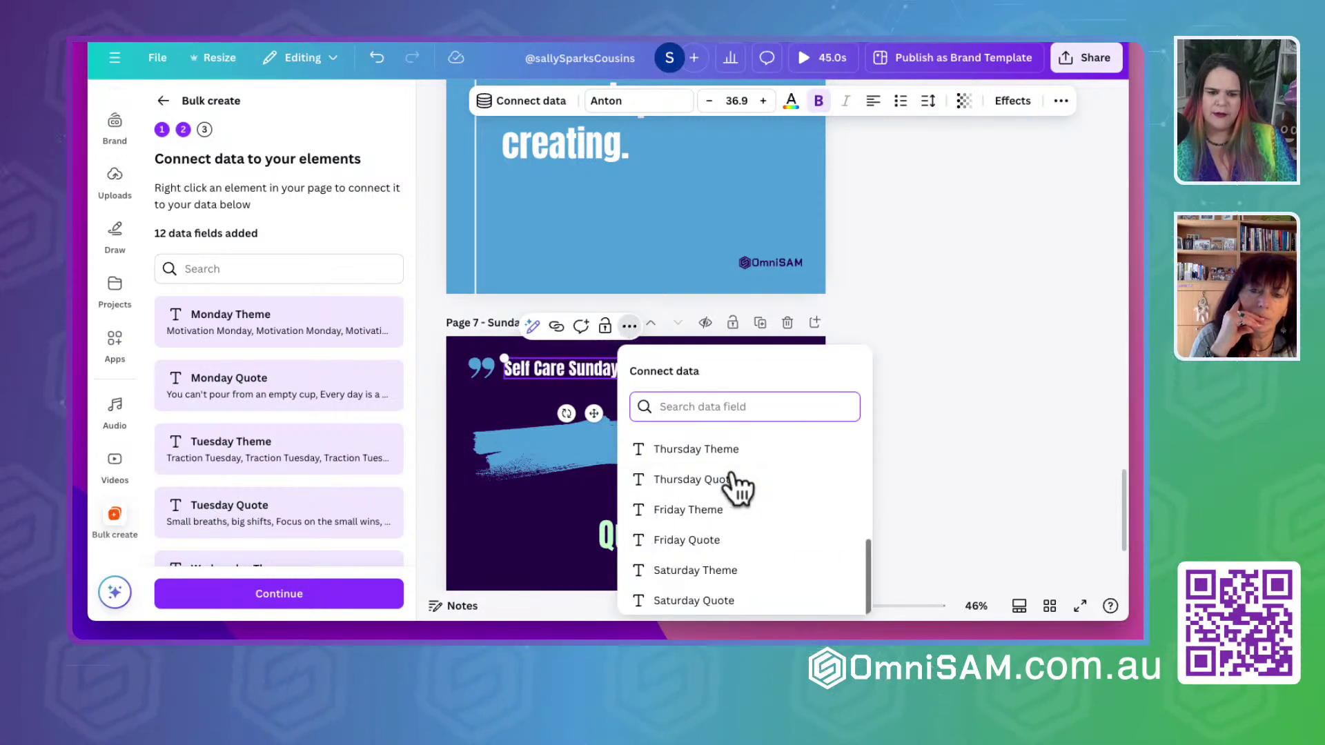
{"action": "scroll", "coordinate": [707, 604], "scroll_direction": "down", "scroll_amount": 1}
{"action": "scroll", "coordinate": [708, 607], "scroll_direction": "down", "scroll_amount": 2}
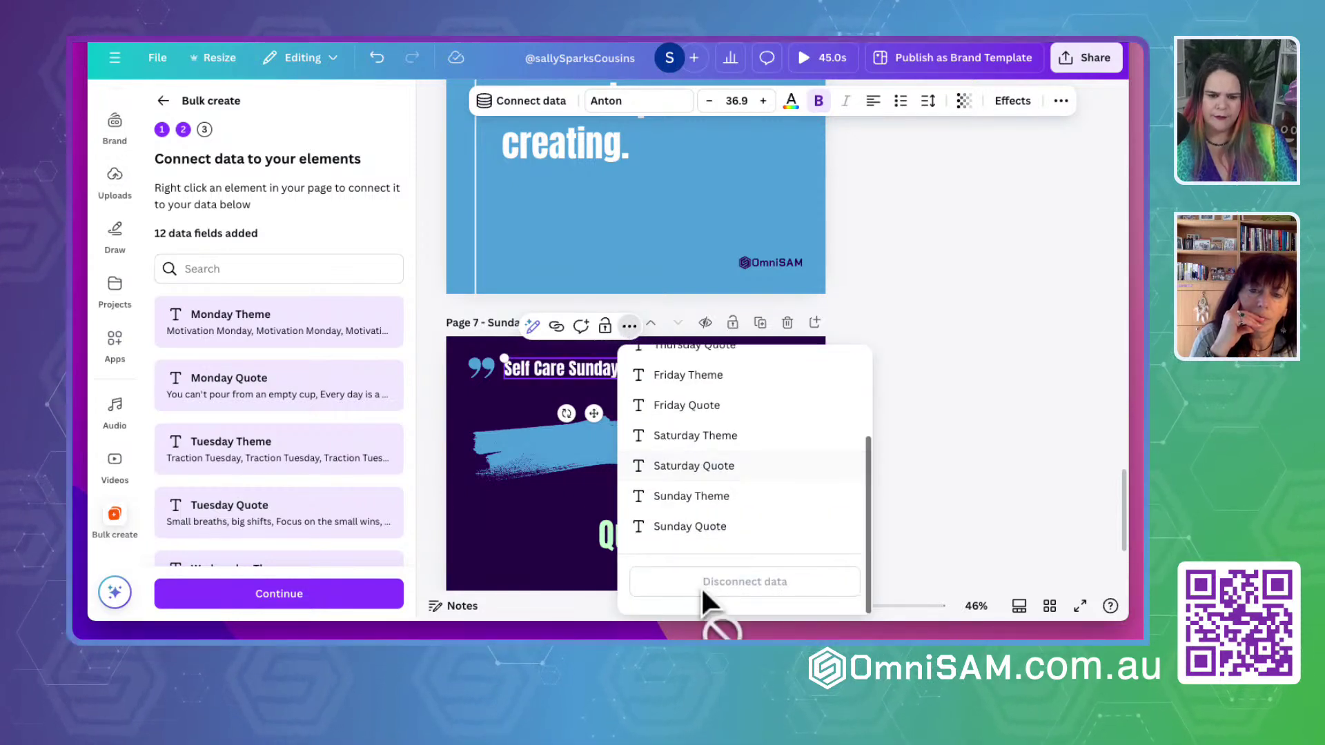
{"action": "left_click", "coordinate": [702, 494]}
Connect the "Quote" text on page 7 to the Sunday Quote data field
{"action": "double_click", "coordinate": [631, 536]}
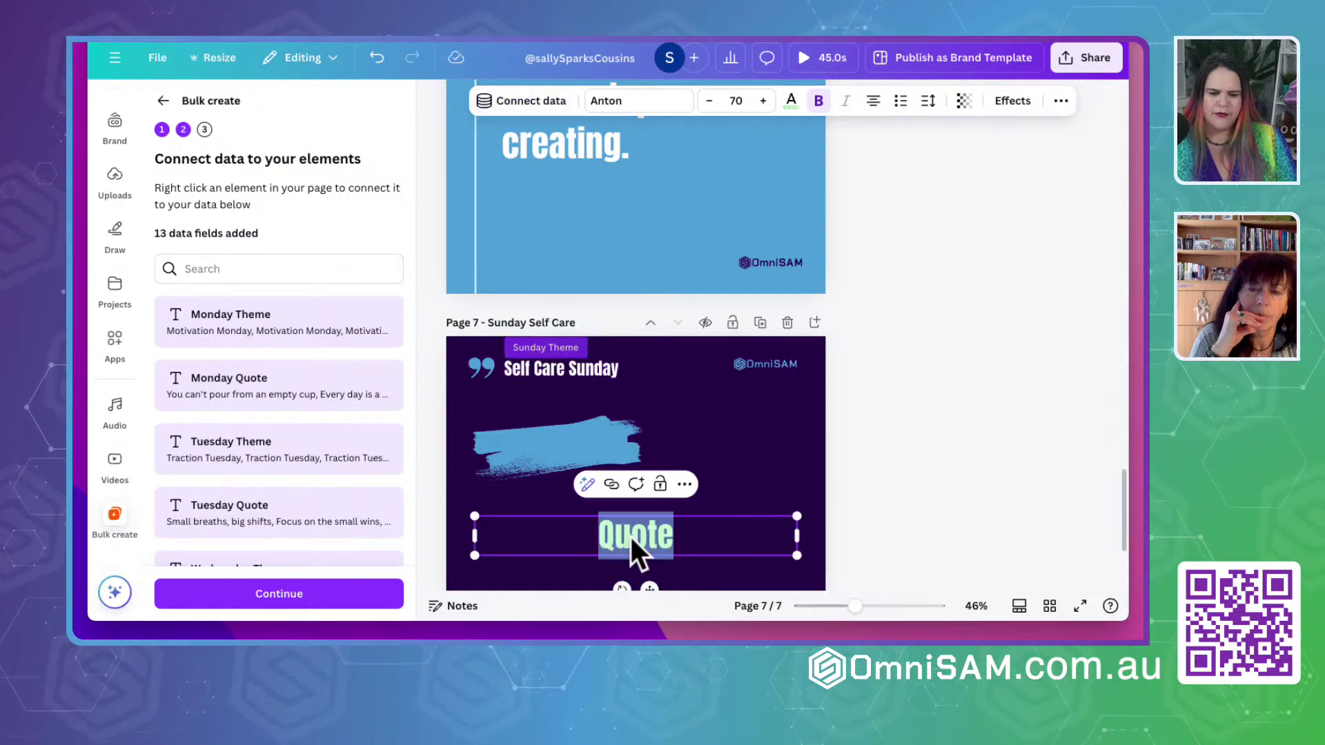
{"action": "left_click", "coordinate": [684, 484]}
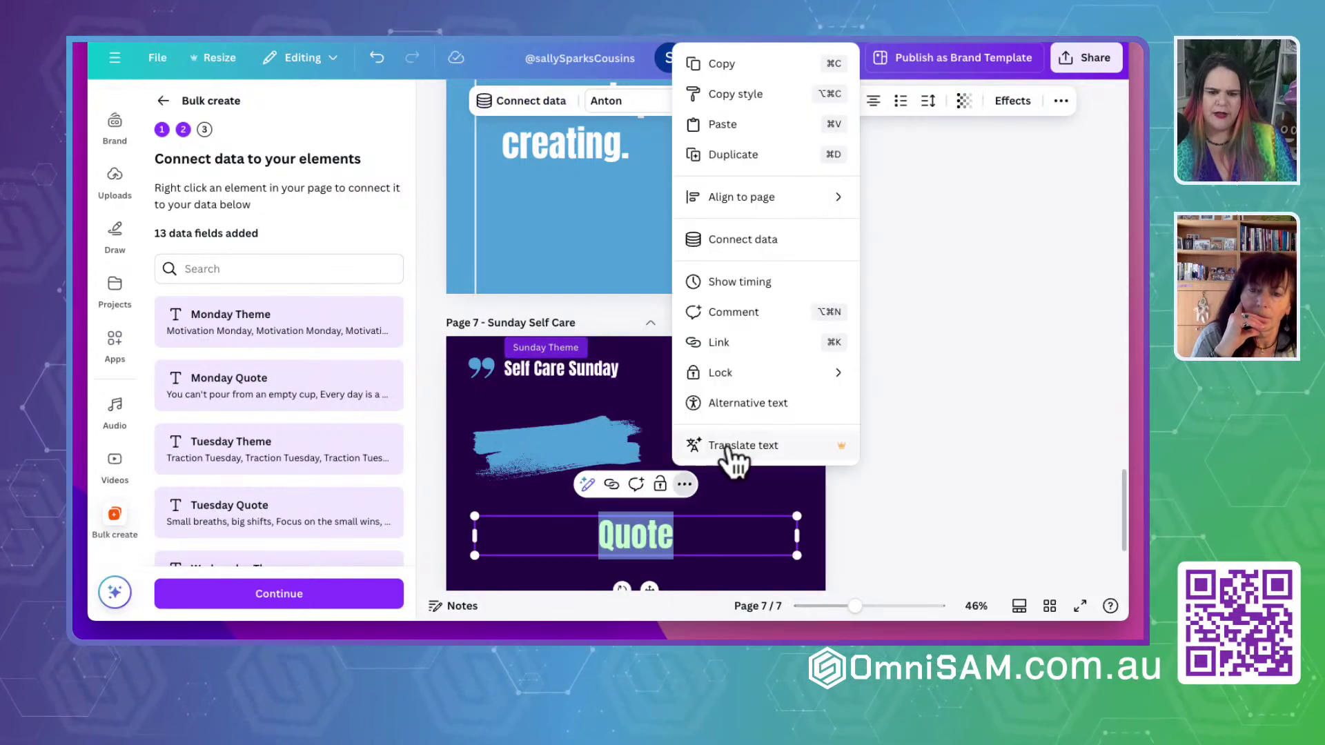
{"action": "left_click", "coordinate": [737, 238]}
{"action": "scroll", "coordinate": [728, 319], "scroll_direction": "down", "scroll_amount": 5}
{"action": "left_click", "coordinate": [761, 379]}
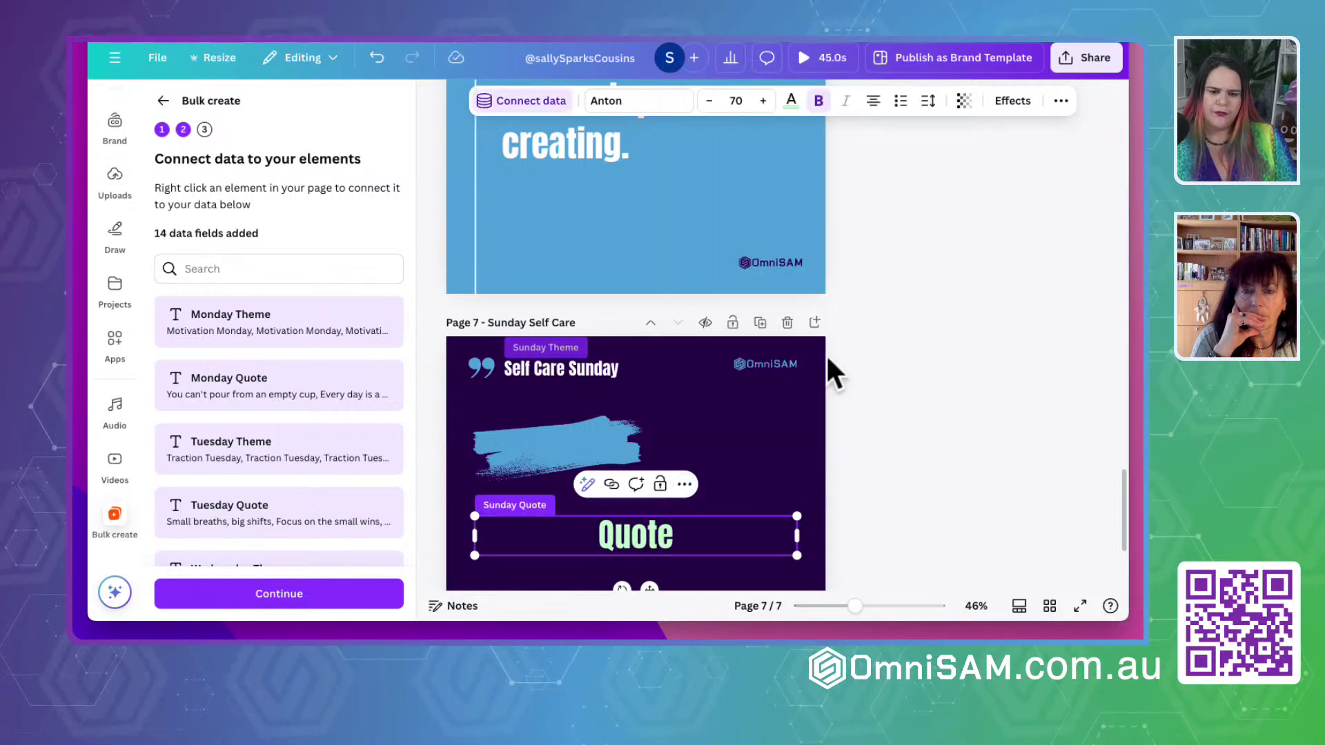
Try to clear the "Quote" and "Self Care Sunday" placeholder texts on page 7, restoring the connected text boxes
{"action": "double_click", "coordinate": [642, 536]}
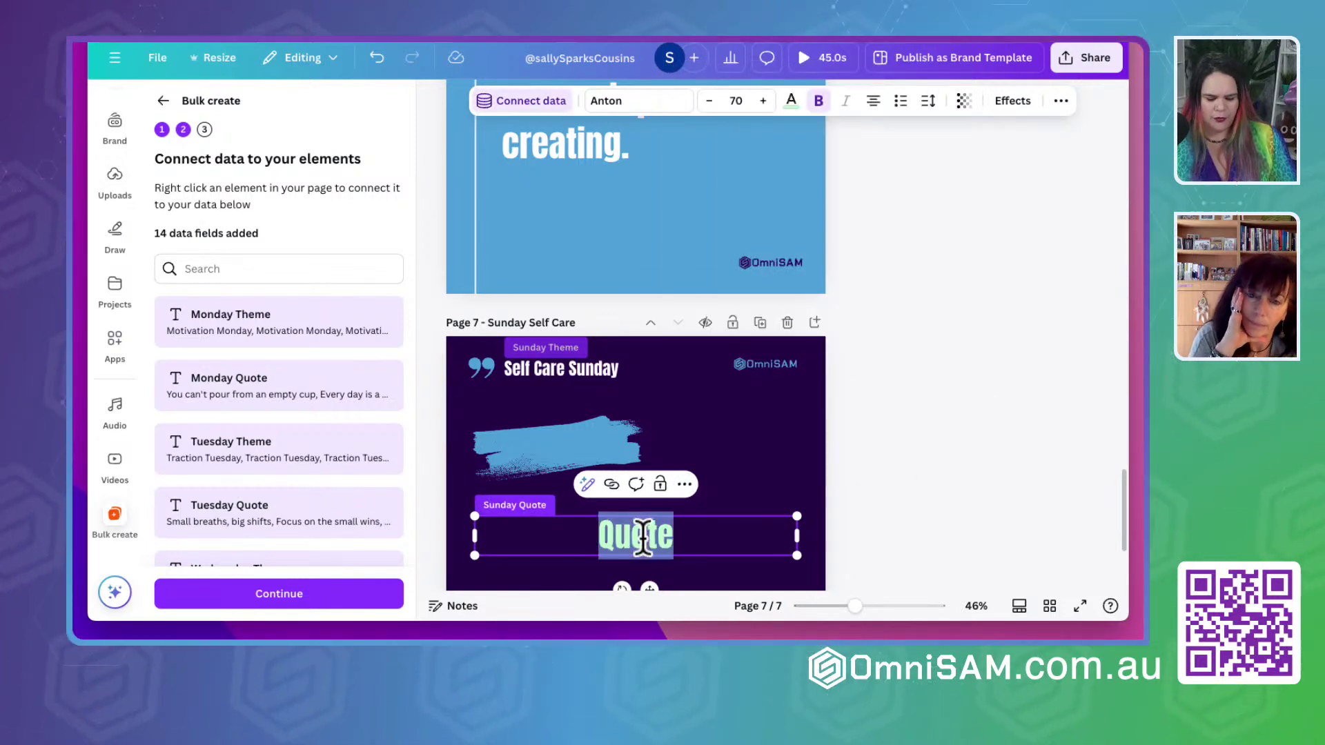
{"action": "key", "text": "BackSpace"}
{"action": "left_click", "coordinate": [552, 371]}
{"action": "double_click", "coordinate": [552, 371]}
{"action": "key", "text": "BackSpace"}
{"action": "scroll", "coordinate": [553, 373], "scroll_direction": "up", "scroll_amount": 3}
{"action": "left_click", "coordinate": [559, 324]}
{"action": "double_click", "coordinate": [558, 315]}
{"action": "left_click", "coordinate": [531, 550]}
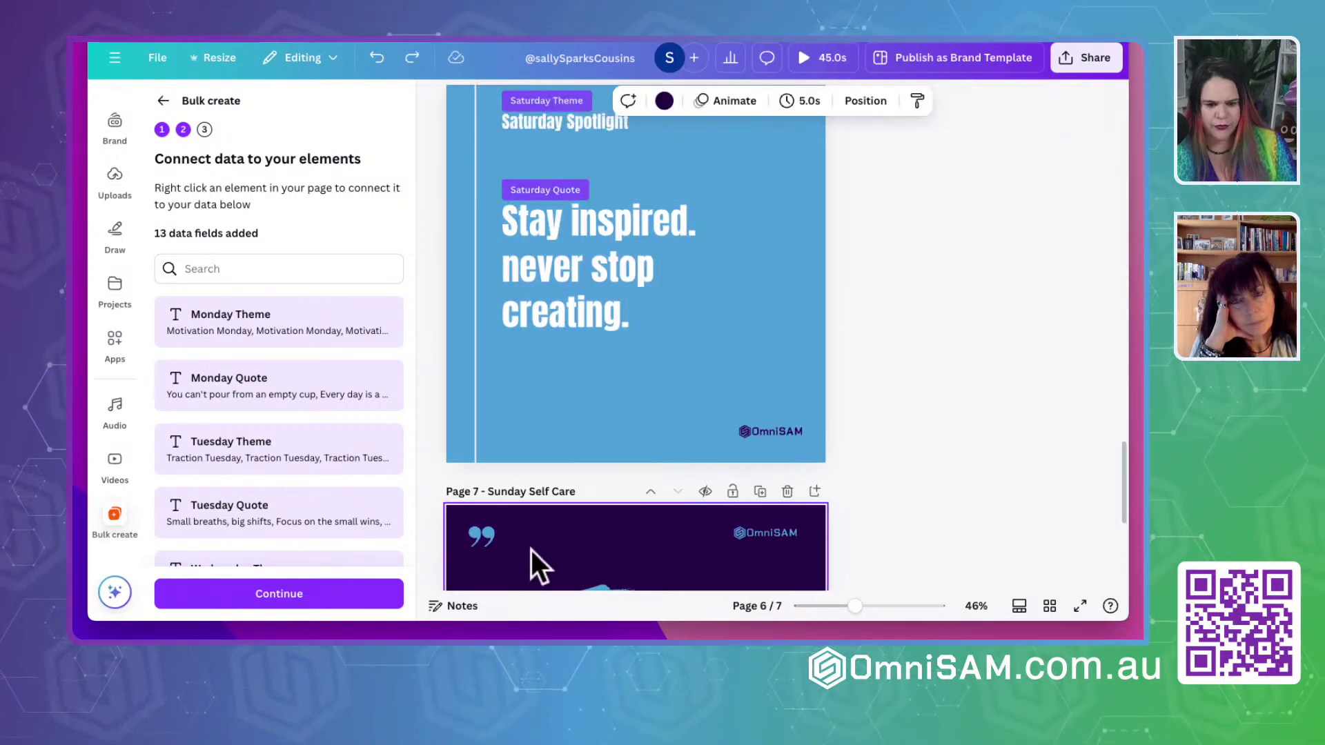
{"action": "scroll", "coordinate": [922, 488], "scroll_direction": "down", "scroll_amount": 4}
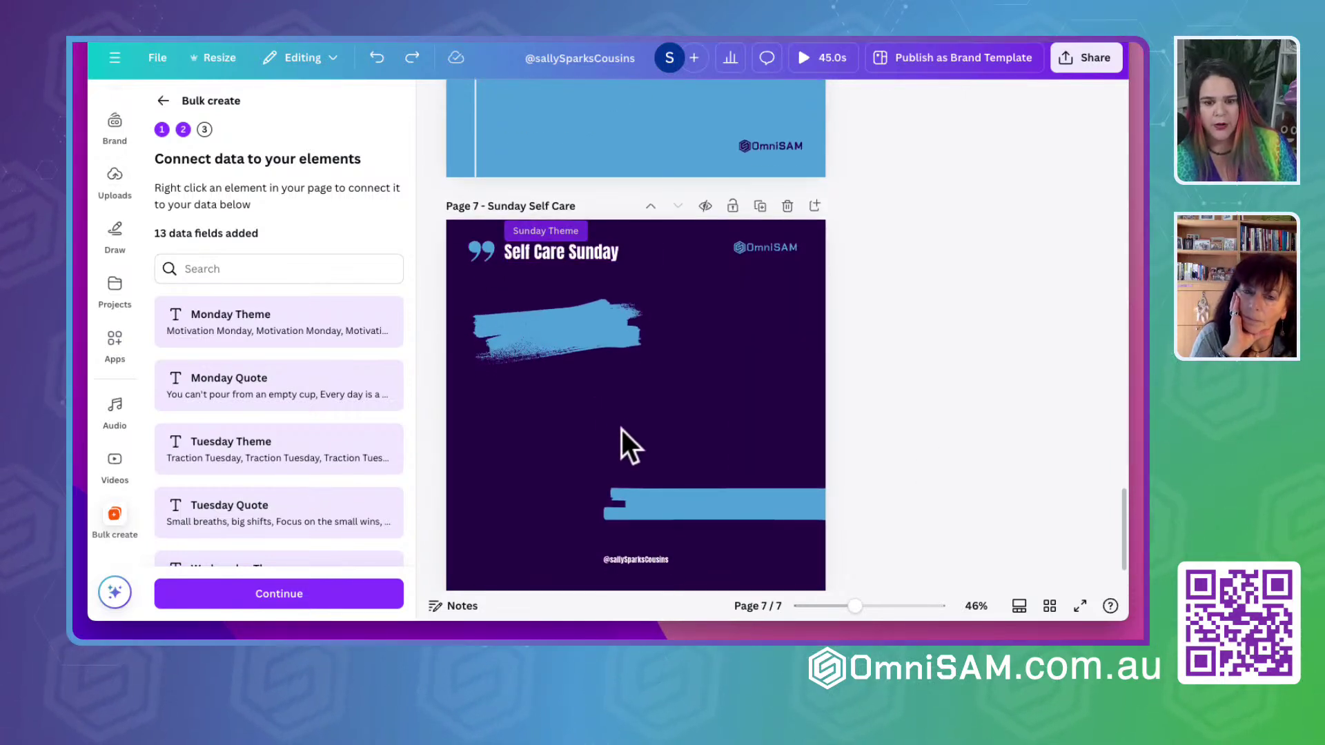
{"action": "left_click", "coordinate": [641, 424]}
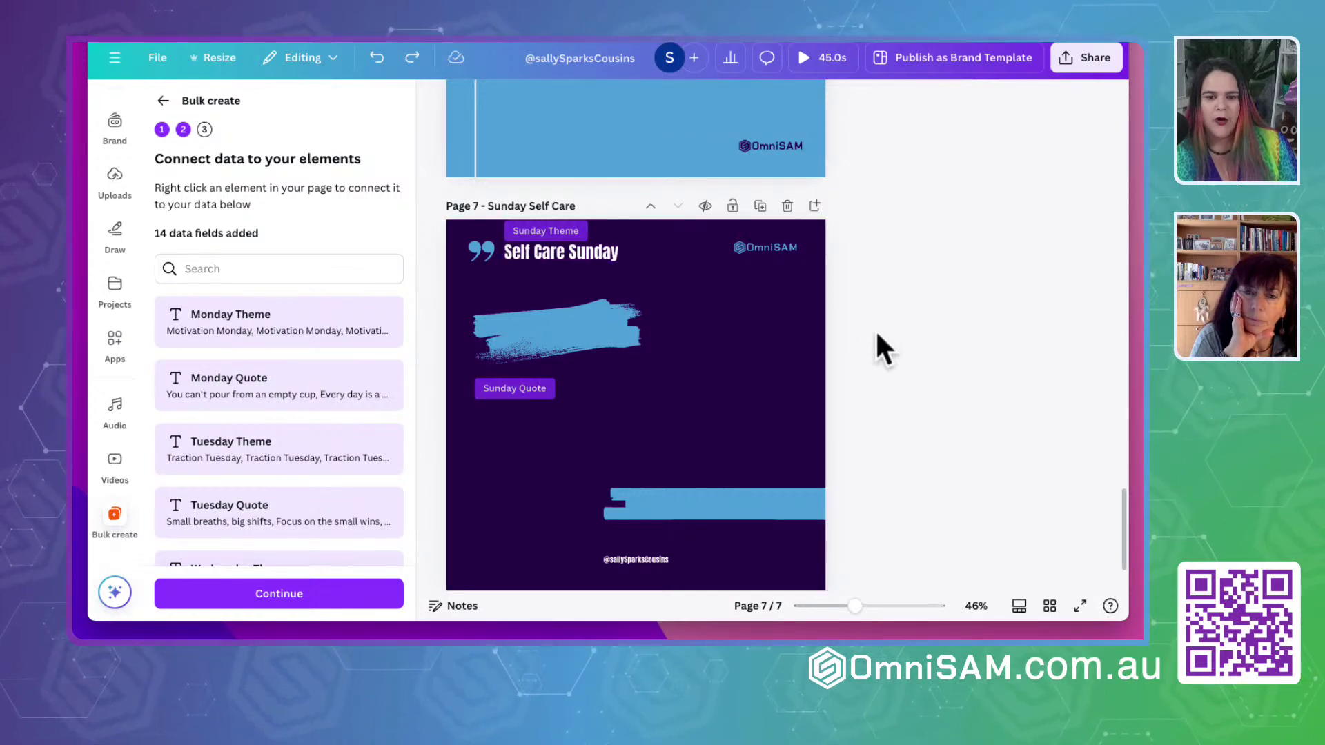
Apply all four data rows to the connected pages and generate 4 designs
{"action": "scroll", "coordinate": [775, 313], "scroll_direction": "up", "scroll_amount": 20}
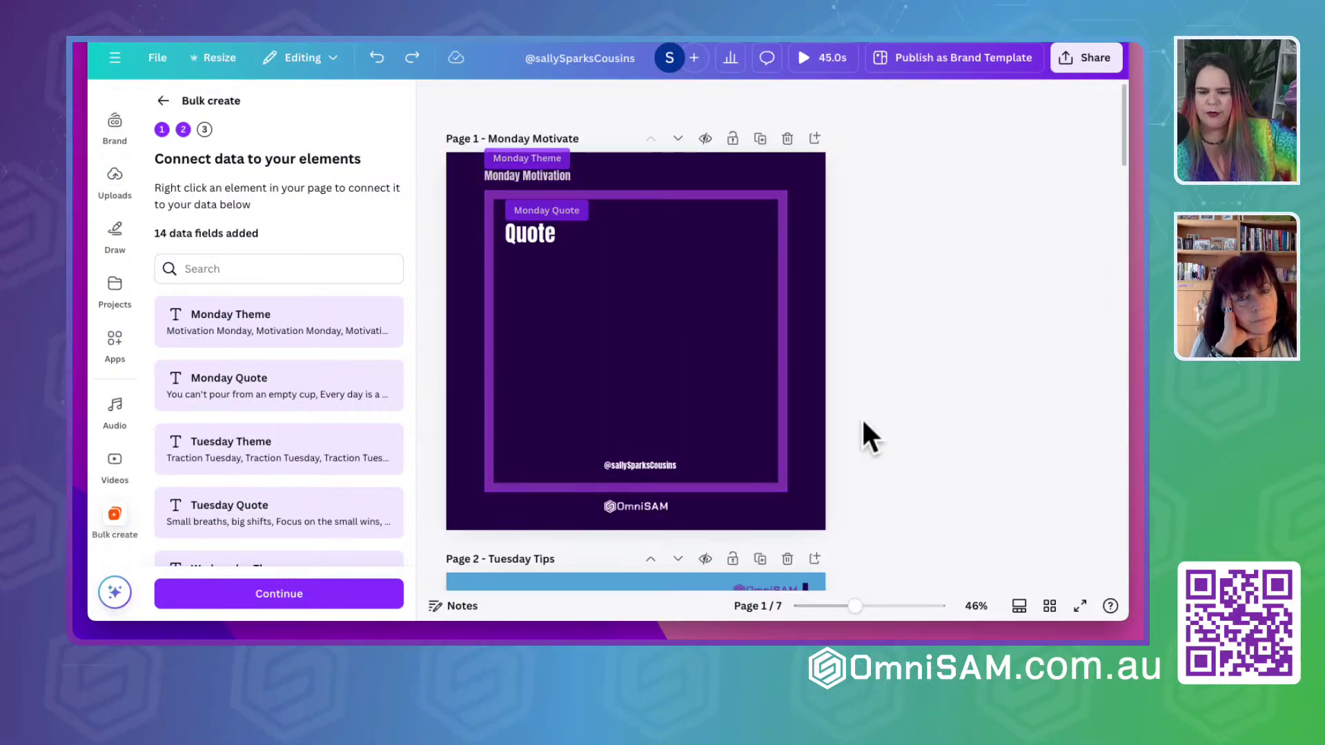
{"action": "scroll", "coordinate": [932, 419], "scroll_direction": "down", "scroll_amount": 3}
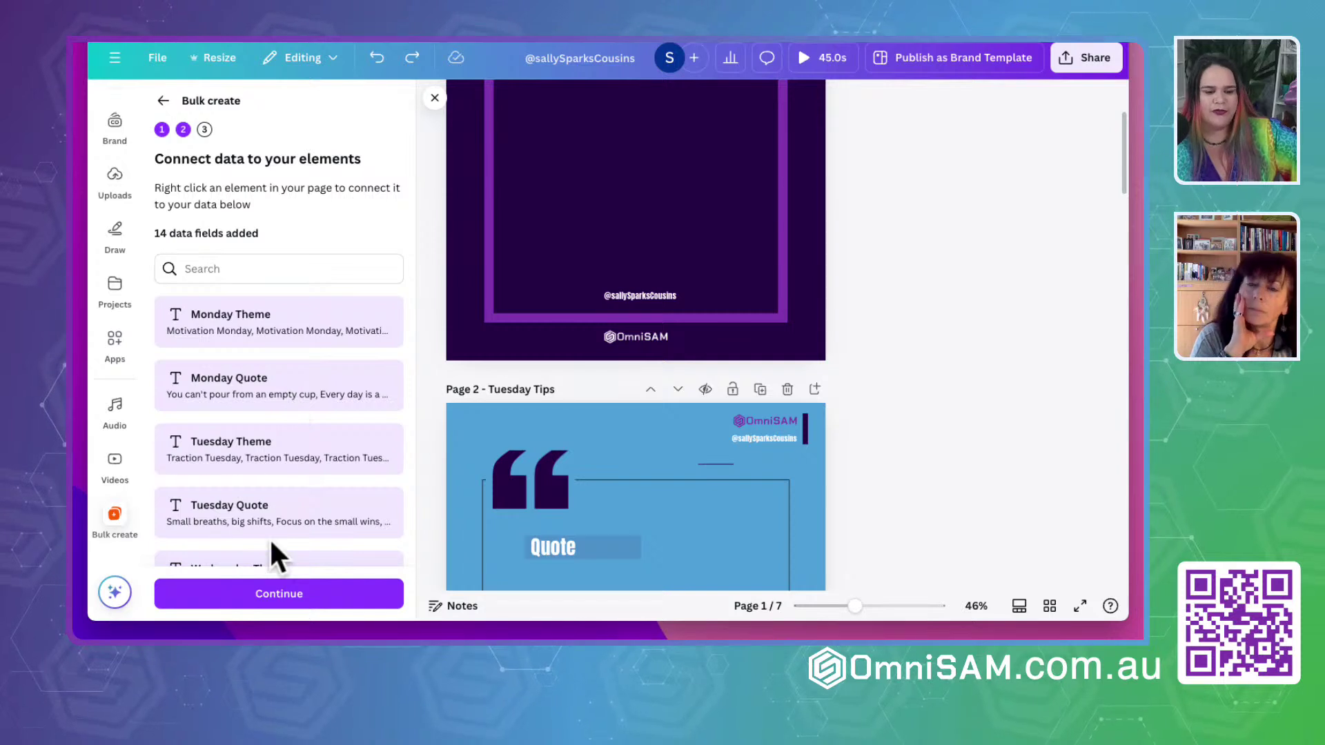
{"action": "left_click", "coordinate": [259, 594]}
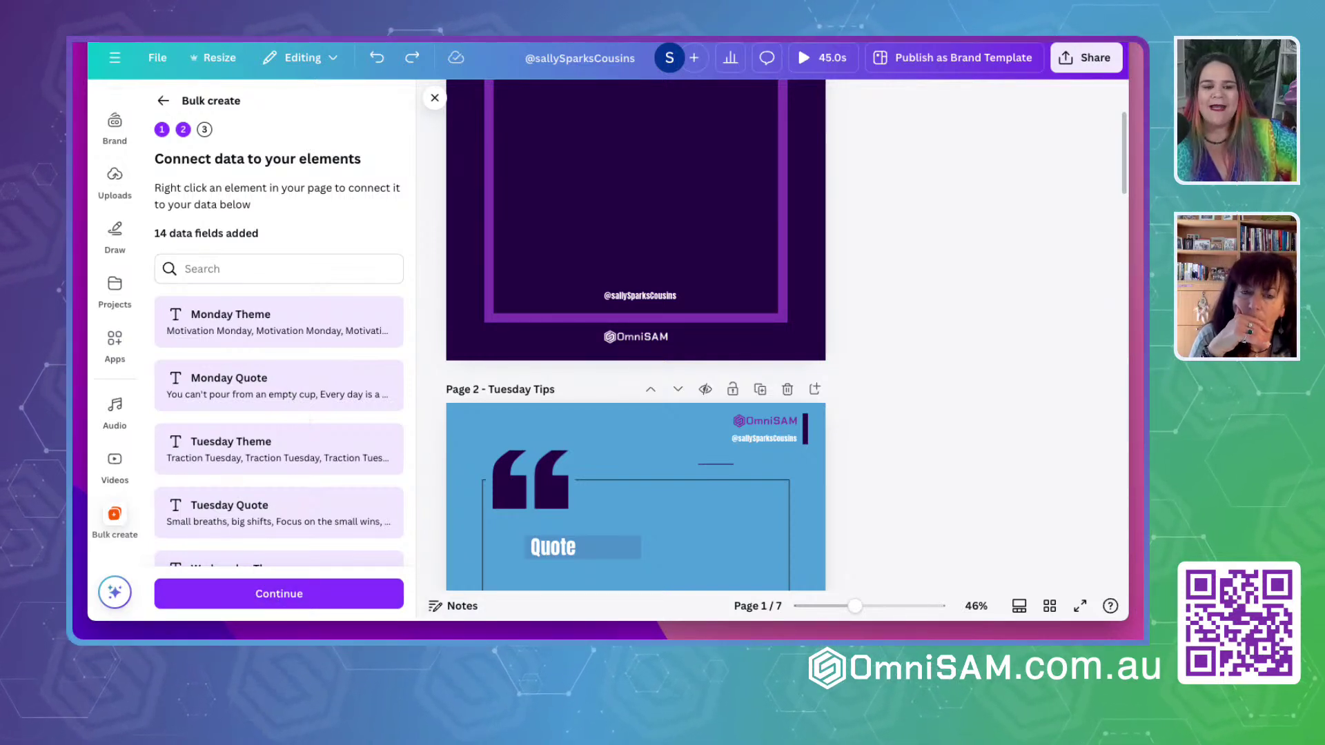
{"action": "scroll", "coordinate": [901, 391], "scroll_direction": "up", "scroll_amount": 3}
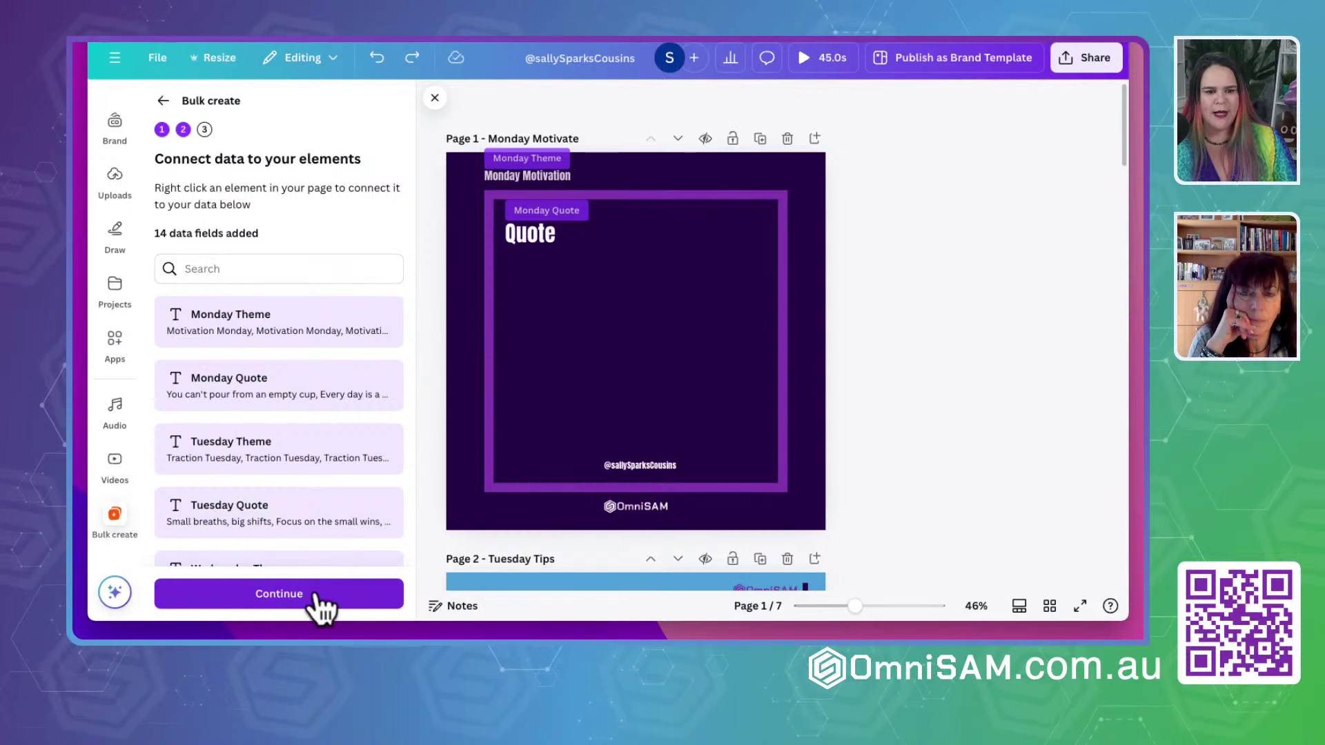
{"action": "left_click", "coordinate": [278, 595]}
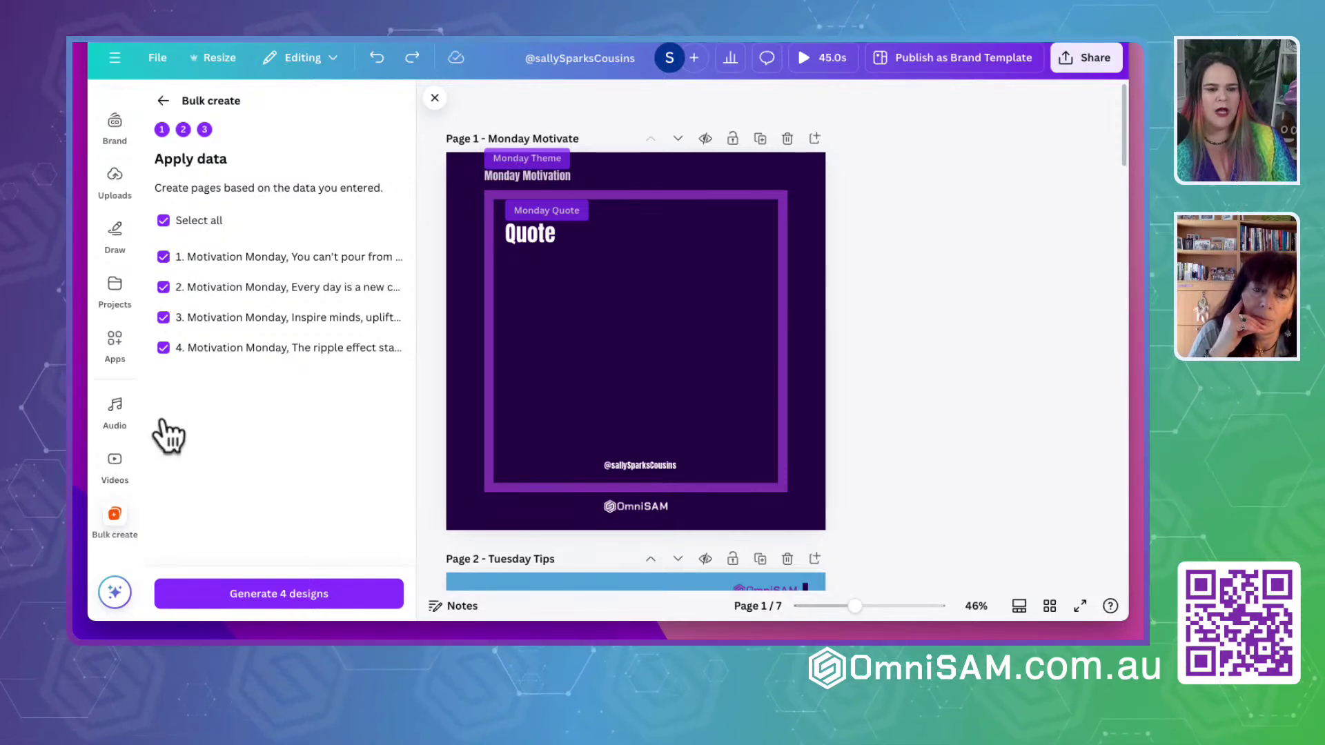
{"action": "left_click", "coordinate": [269, 597]}
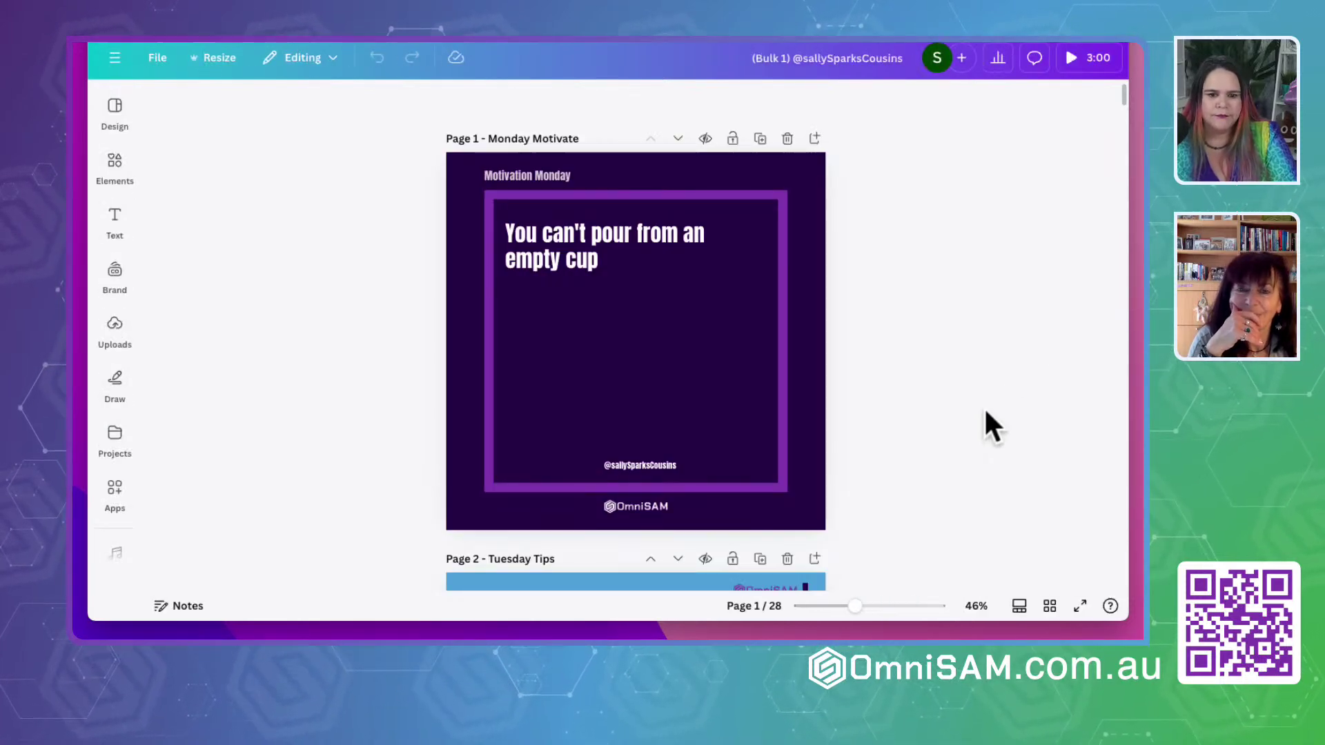
Look through the generated pages to check the theme and quote on each weekday design
{"action": "scroll", "coordinate": [983, 418], "scroll_direction": "down", "scroll_amount": 15}
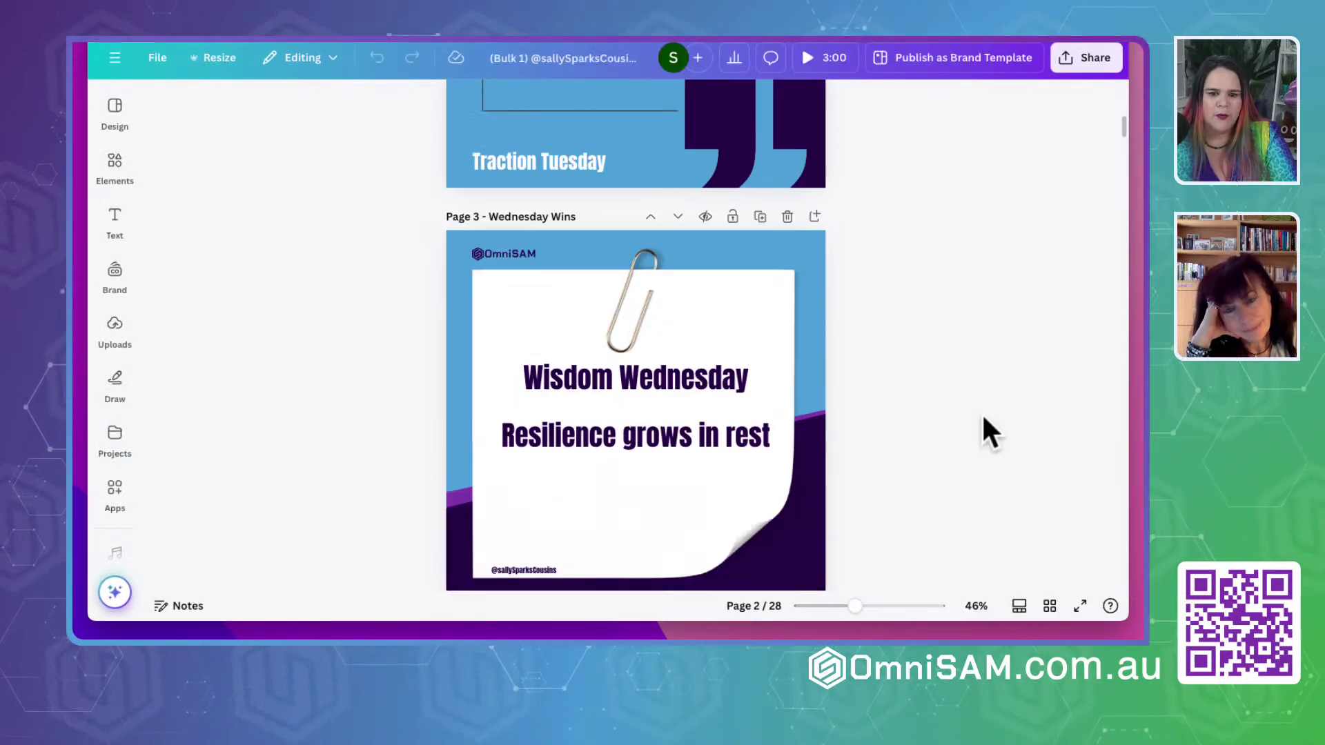
{"action": "scroll", "coordinate": [982, 417], "scroll_direction": "down", "scroll_amount": 12}
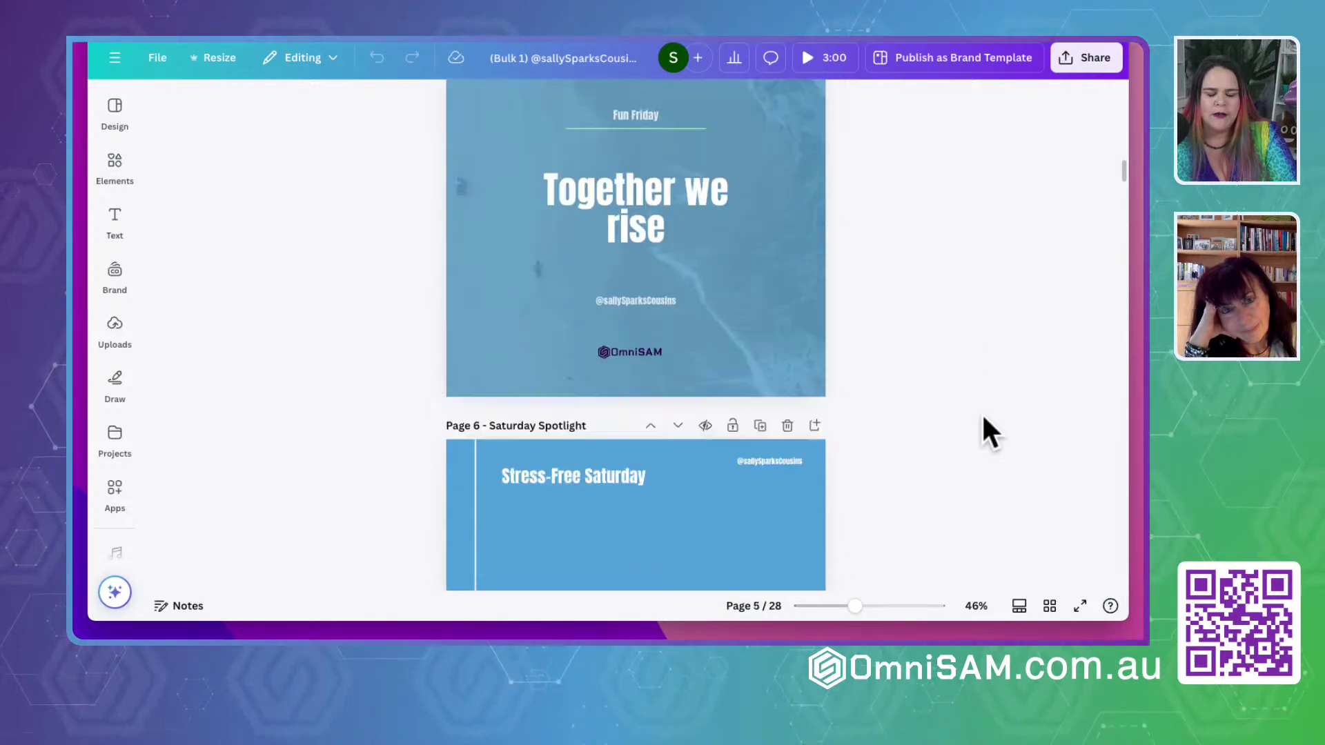
{"action": "scroll", "coordinate": [983, 431], "scroll_direction": "down", "scroll_amount": 12}
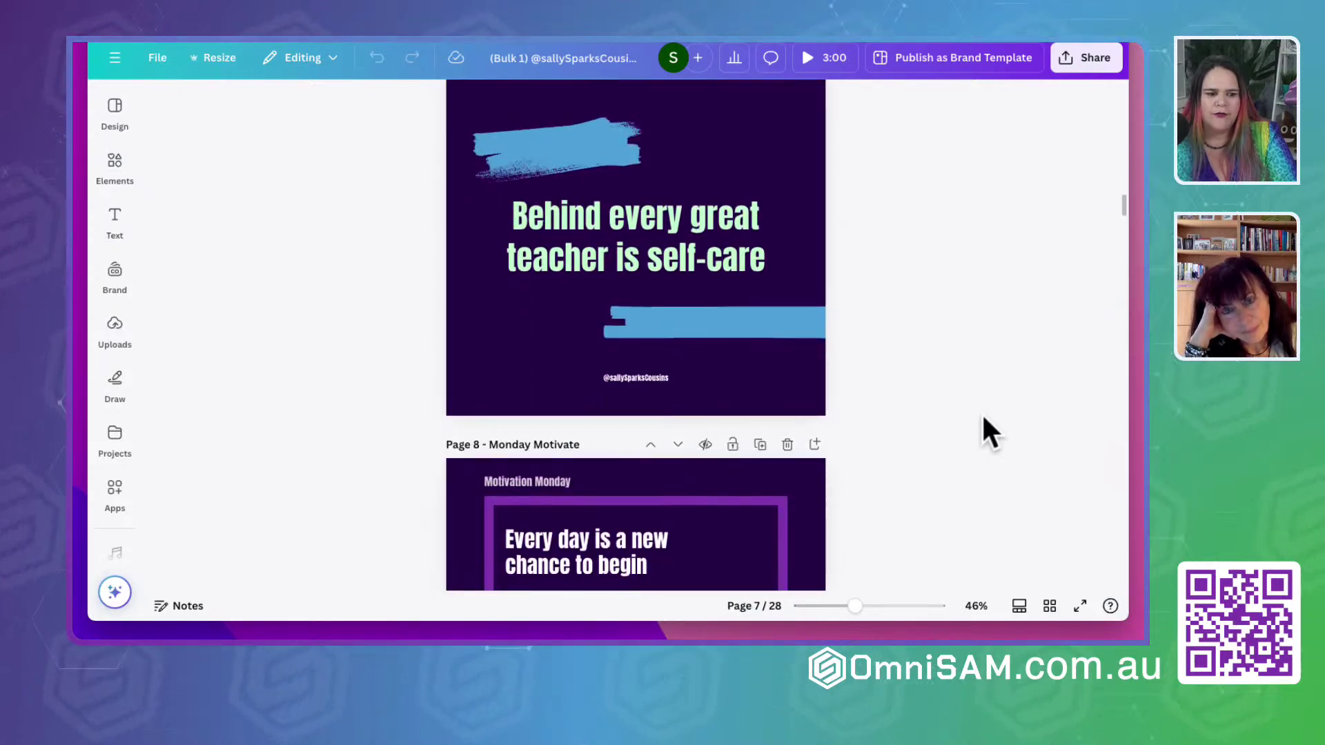
{"action": "scroll", "coordinate": [983, 432], "scroll_direction": "down", "scroll_amount": 12}
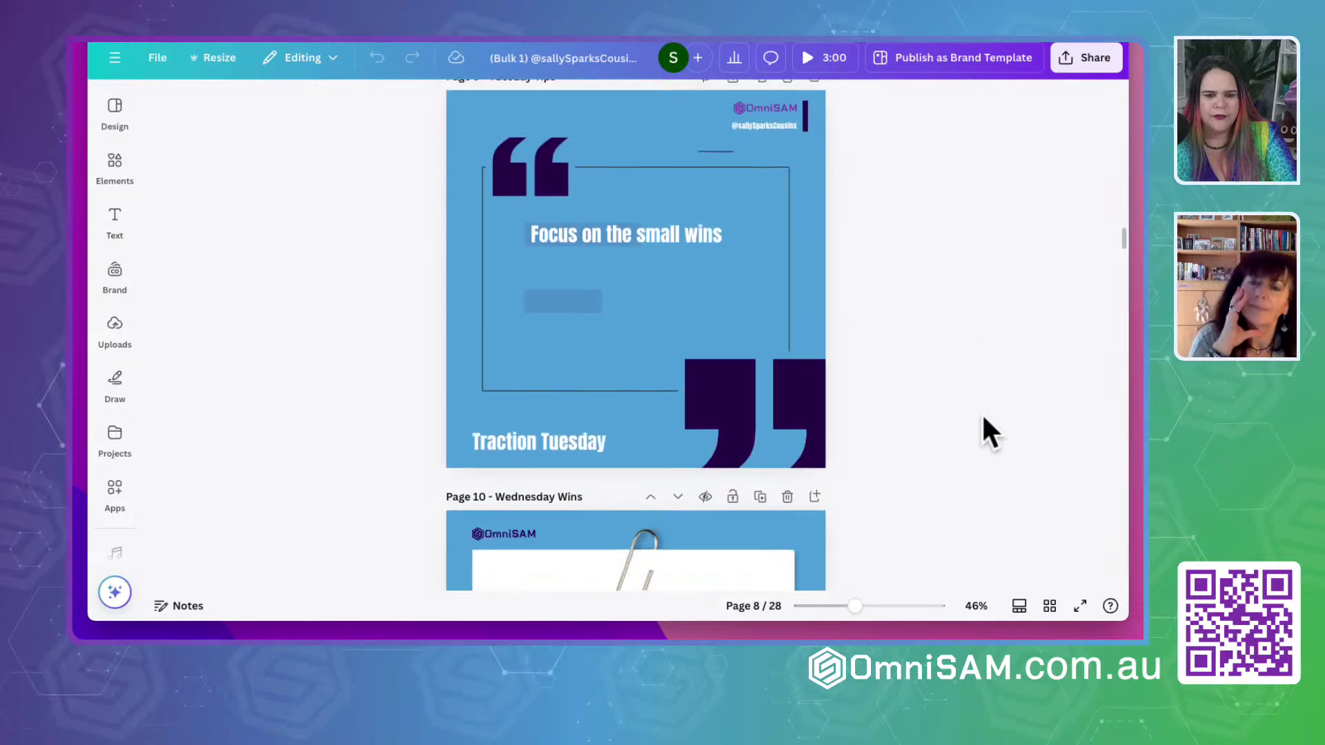
{"action": "scroll", "coordinate": [992, 432], "scroll_direction": "down", "scroll_amount": 12}
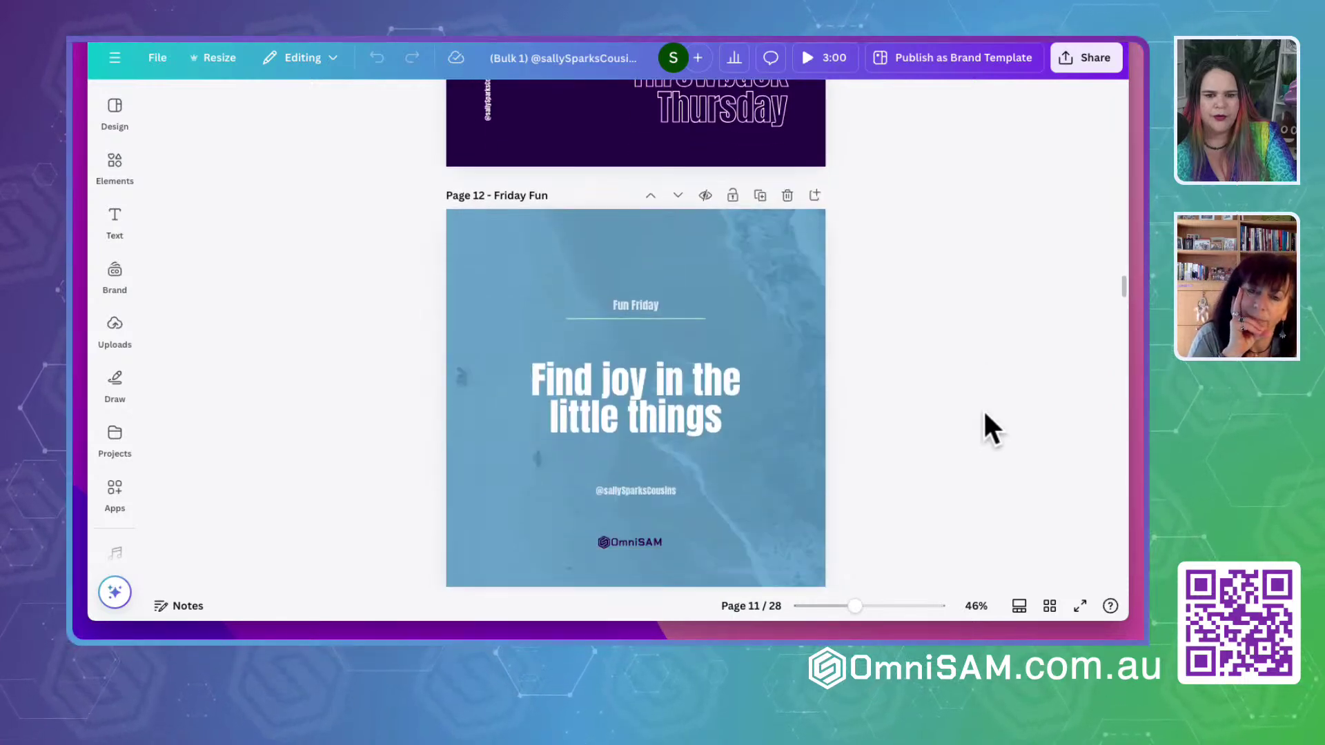
{"action": "scroll", "coordinate": [985, 414], "scroll_direction": "down", "scroll_amount": 12}
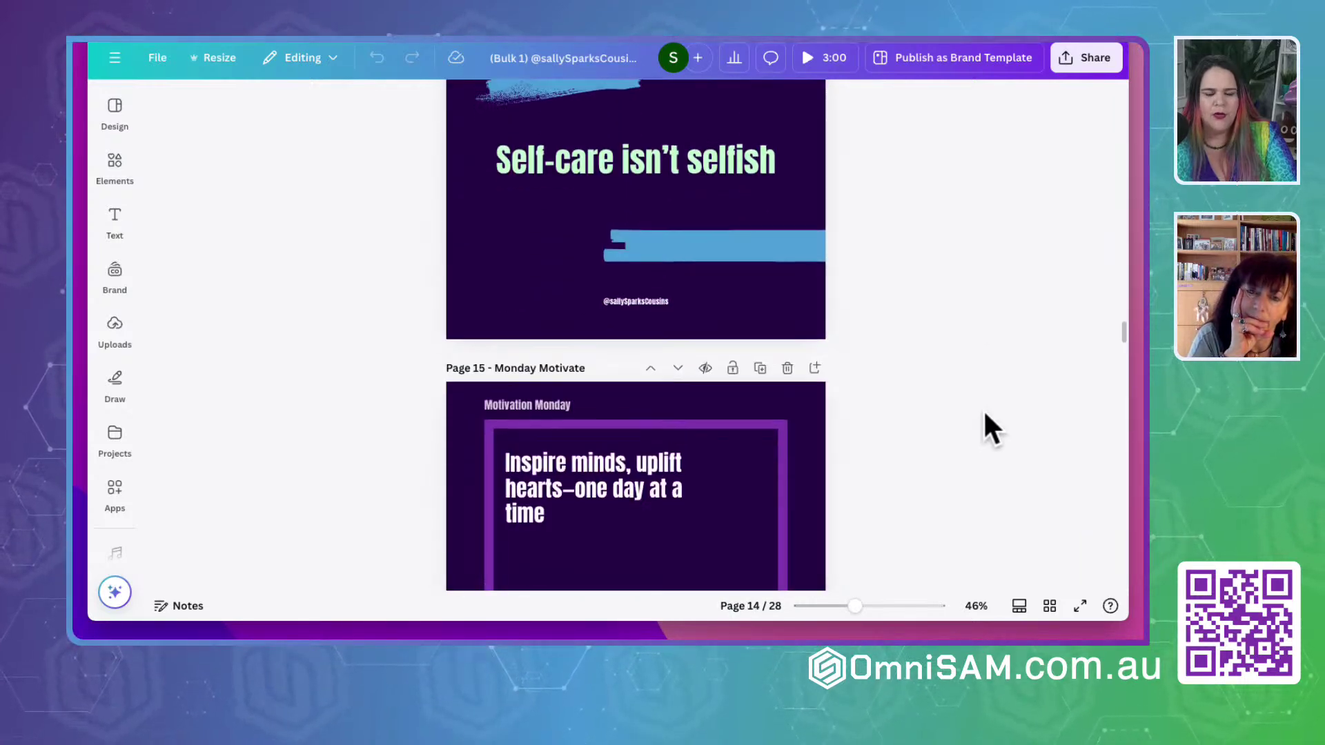
{"action": "scroll", "coordinate": [983, 409], "scroll_direction": "up", "scroll_amount": 20}
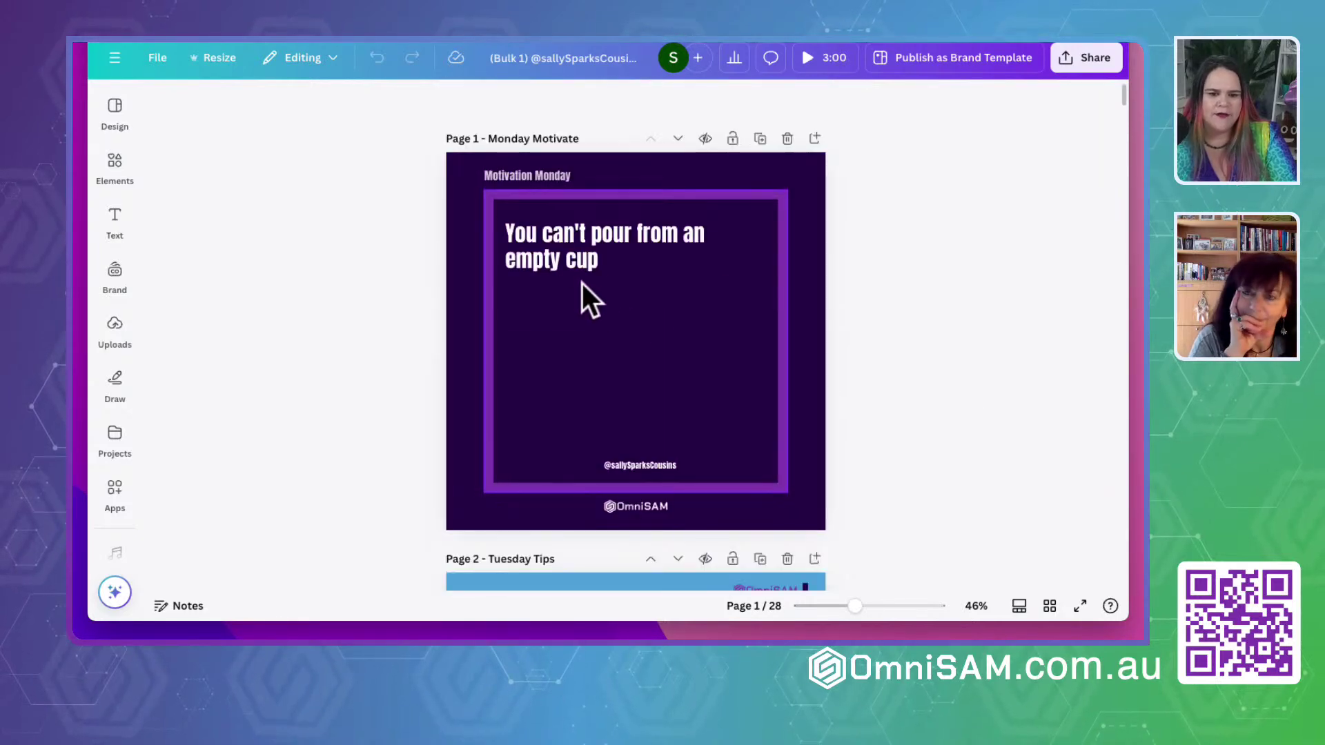
Narrow the "You can't pour from an empty cup" text box on page 1 and enlarge the quote inside the purple frame
{"action": "left_click", "coordinate": [557, 238]}
{"action": "left_click_drag", "start_coordinate": [725, 246], "coordinate": [605, 261]}
{"action": "left_click_drag", "start_coordinate": [605, 323], "coordinate": [723, 446]}
{"action": "left_click", "coordinate": [893, 363]}
Enlarge the "Small breaths, big shifts" quote on page 2 to font size 80, wrapped over two lines
{"action": "scroll", "coordinate": [893, 363], "scroll_direction": "down", "scroll_amount": 5}
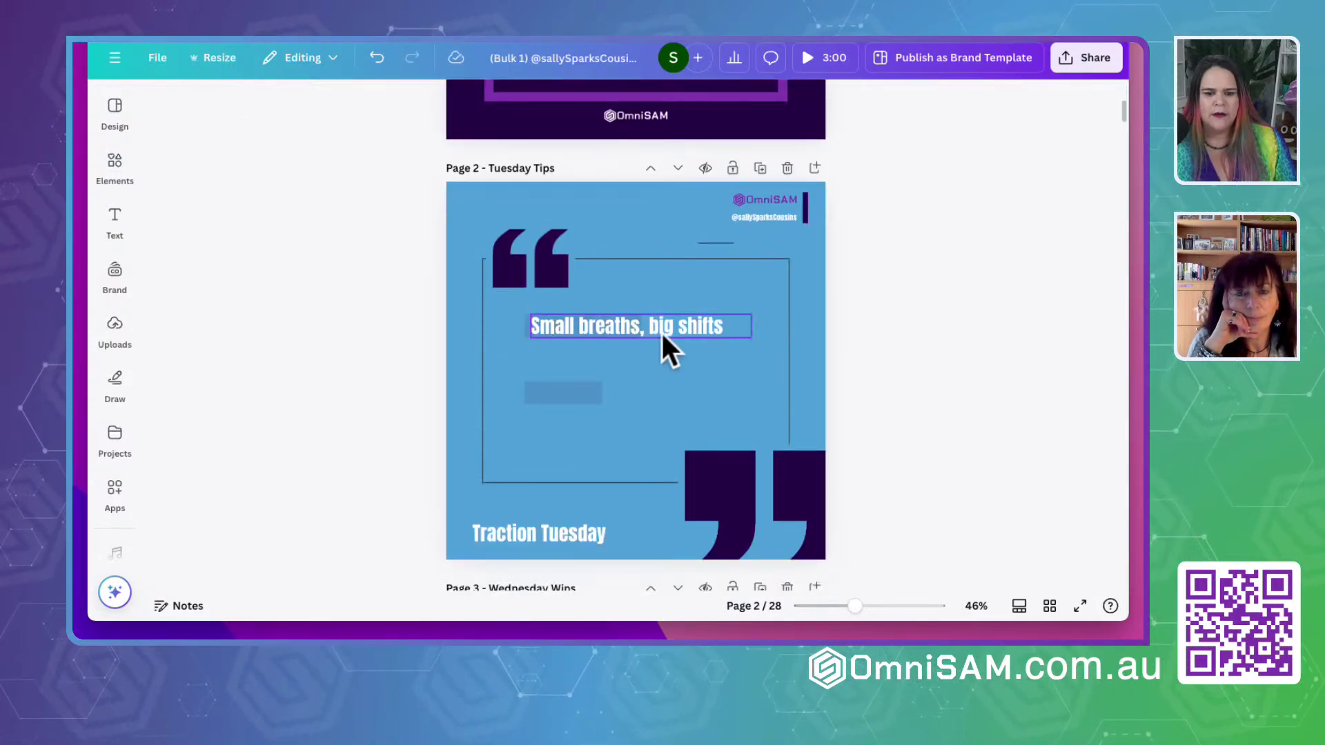
{"action": "left_click", "coordinate": [614, 333]}
{"action": "left_click_drag", "start_coordinate": [751, 326], "coordinate": [747, 465]}
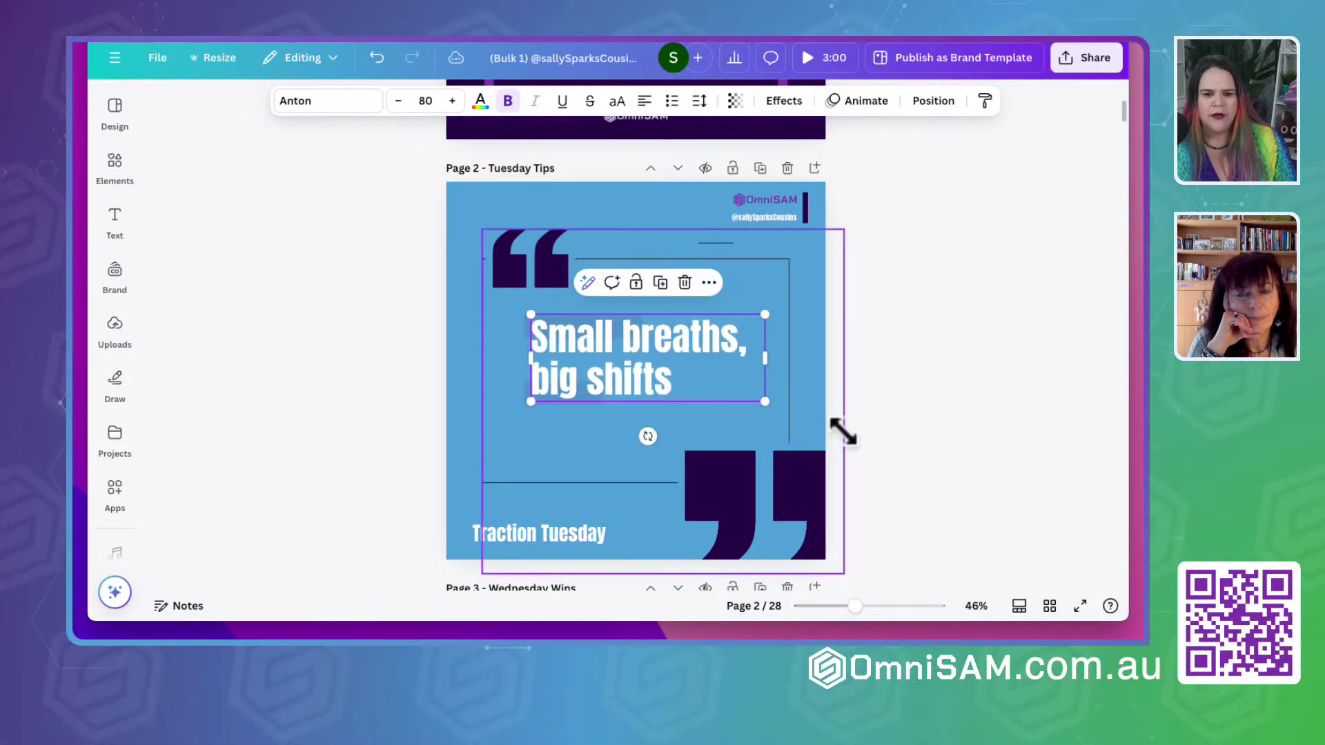
{"action": "left_click", "coordinate": [884, 413]}
Enlarge the "Gratitude unlocks joy" quote on page 4 to fill more of the space above the theme title
{"action": "scroll", "coordinate": [885, 413], "scroll_direction": "down", "scroll_amount": 8}
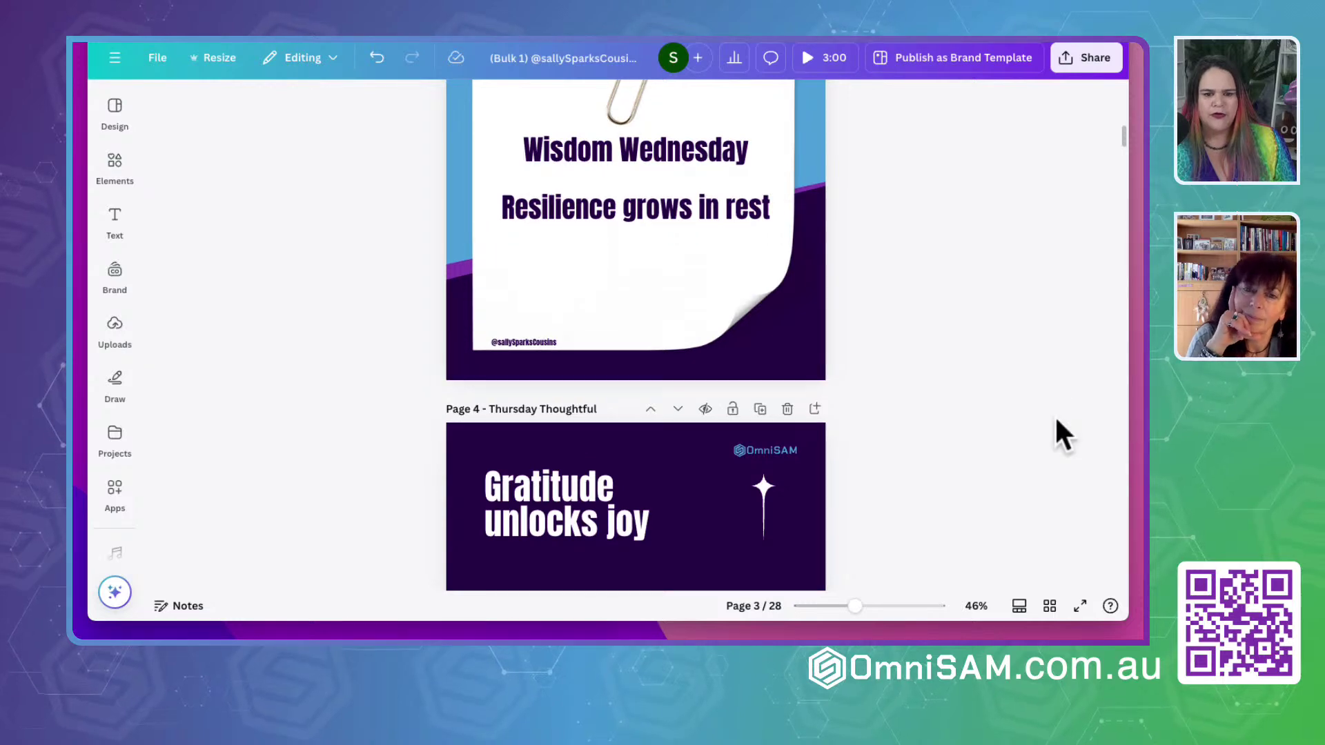
{"action": "scroll", "coordinate": [1056, 421], "scroll_direction": "down", "scroll_amount": 10}
{"action": "scroll", "coordinate": [872, 151], "scroll_direction": "up", "scroll_amount": 5}
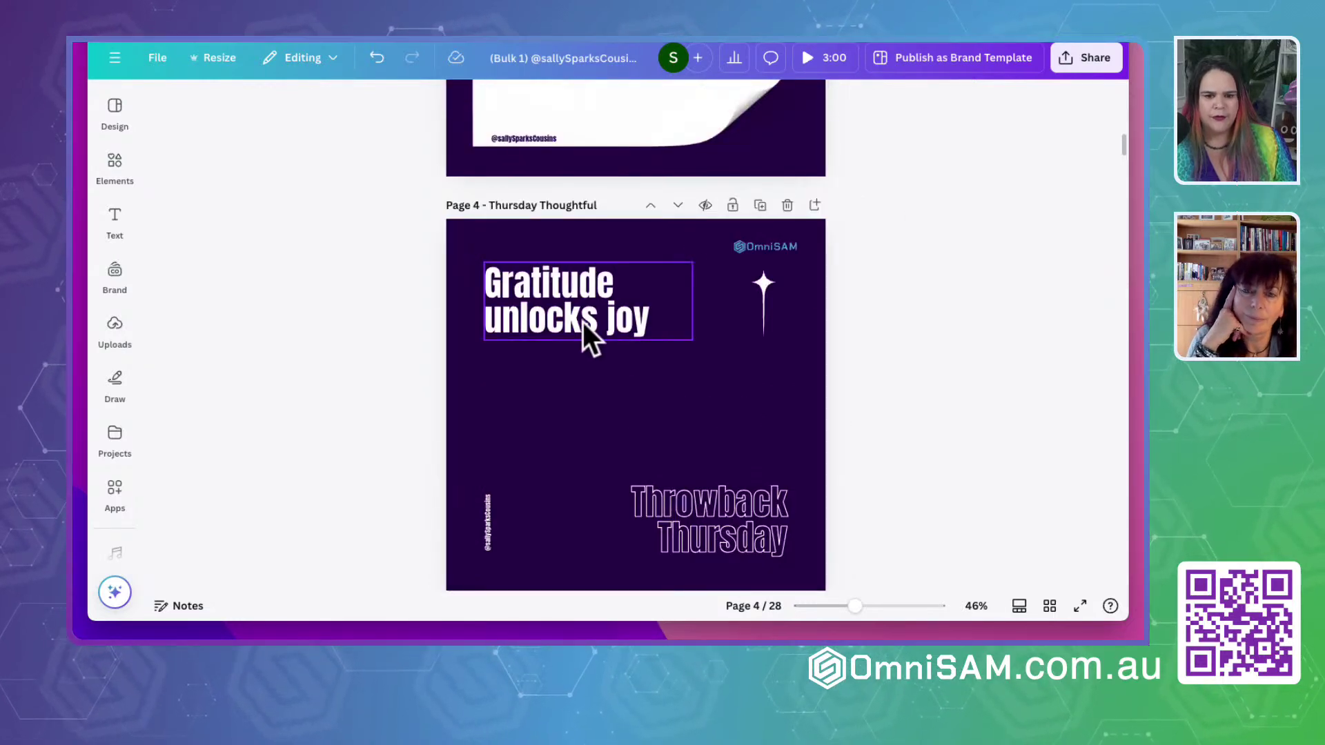
{"action": "left_click", "coordinate": [588, 325]}
{"action": "left_click_drag", "start_coordinate": [687, 301], "coordinate": [733, 445]}
{"action": "left_click", "coordinate": [942, 418]}
Enlarge the "Together we rise" quote on page 5 to font size 136 and centre it between the theme line and handle
{"action": "scroll", "coordinate": [941, 418], "scroll_direction": "down", "scroll_amount": 3}
{"action": "scroll", "coordinate": [941, 414], "scroll_direction": "down", "scroll_amount": 3}
{"action": "left_click", "coordinate": [629, 405]}
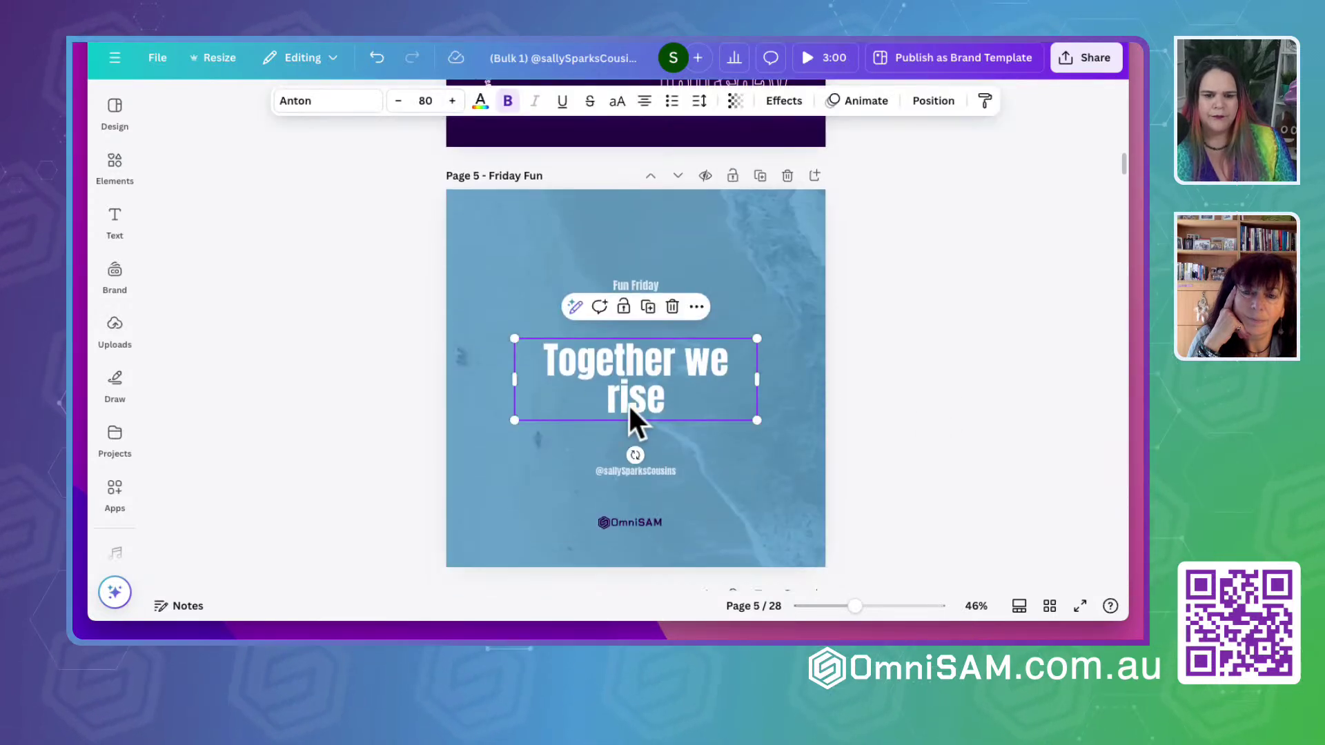
{"action": "left_click_drag", "start_coordinate": [756, 378], "coordinate": [778, 495]}
{"action": "key", "text": "ctrl+z"}
{"action": "left_click_drag", "start_coordinate": [686, 453], "coordinate": [677, 420]}
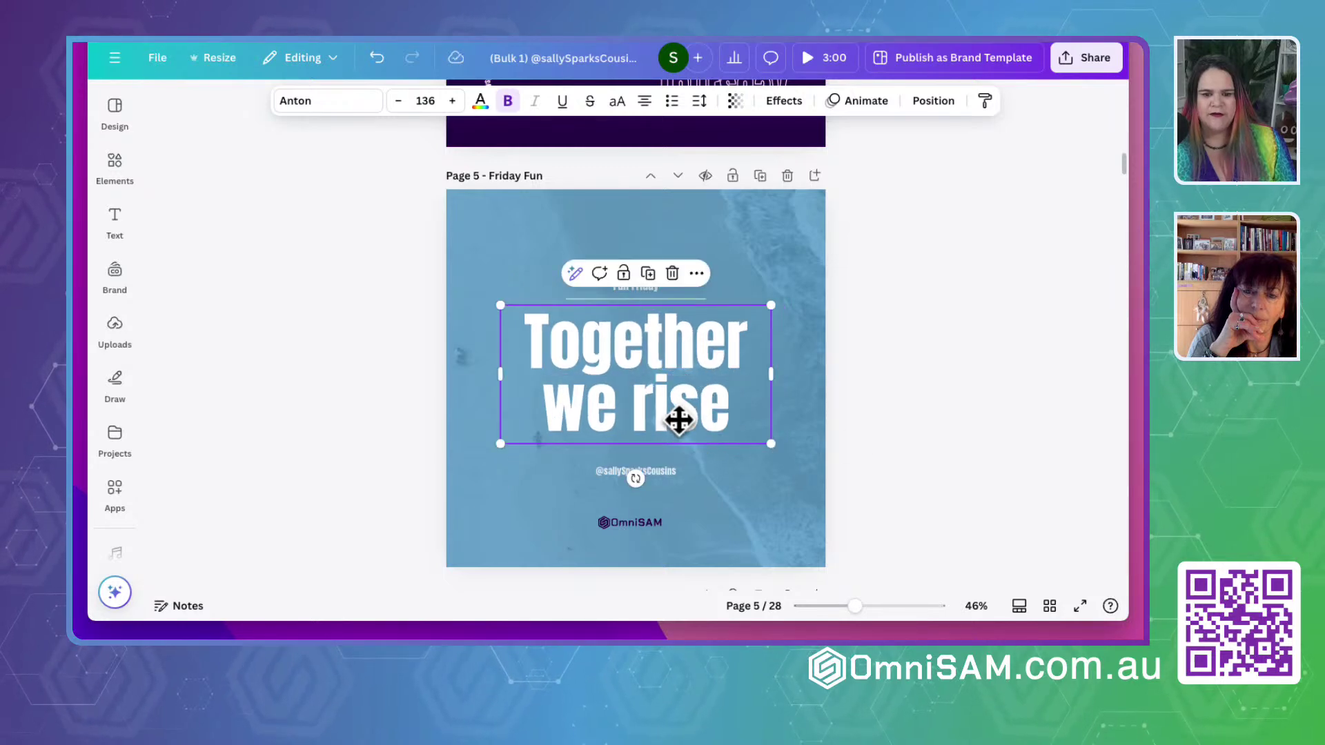
{"action": "left_click", "coordinate": [961, 442]}
Narrow the "Behind every great teacher is self-care" text box on page 7 and scale the quote up
{"action": "scroll", "coordinate": [960, 441], "scroll_direction": "down", "scroll_amount": 5}
{"action": "scroll", "coordinate": [960, 441], "scroll_direction": "down", "scroll_amount": 4}
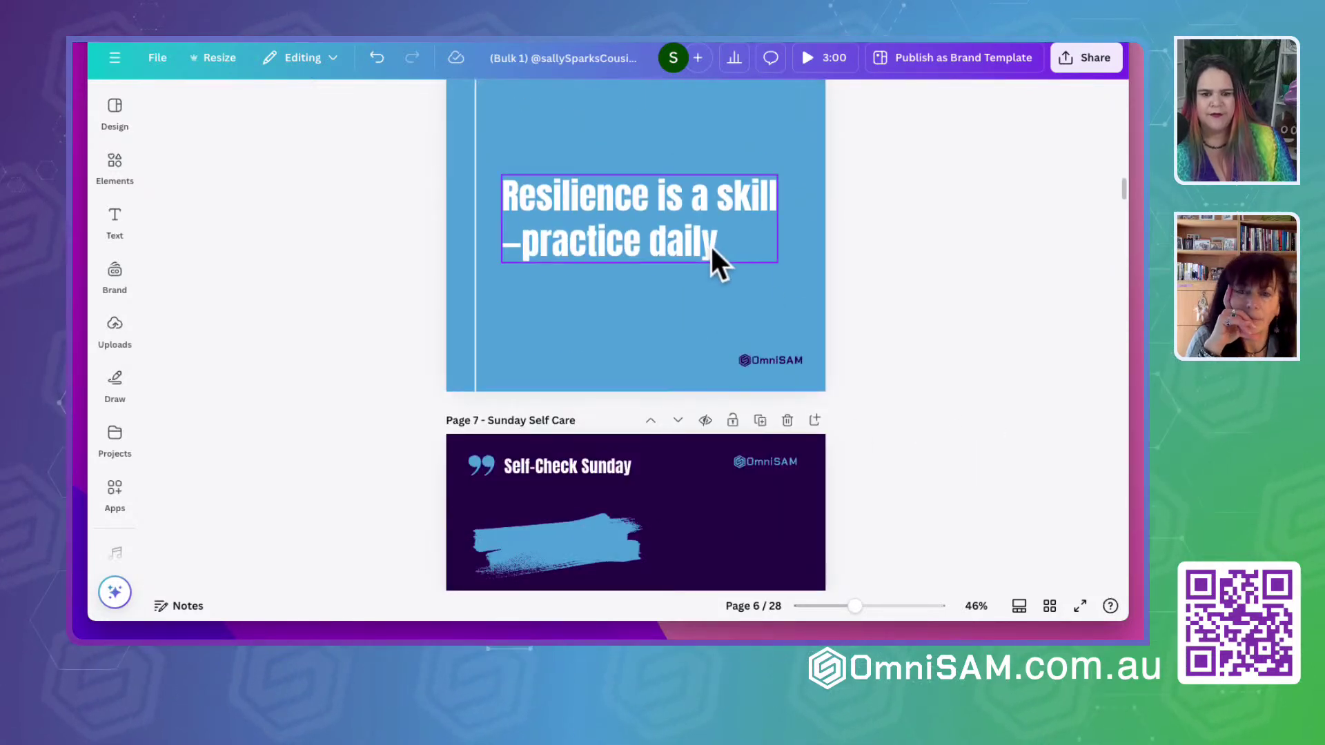
{"action": "scroll", "coordinate": [865, 371], "scroll_direction": "down", "scroll_amount": 5}
{"action": "scroll", "coordinate": [918, 408], "scroll_direction": "up", "scroll_amount": 3}
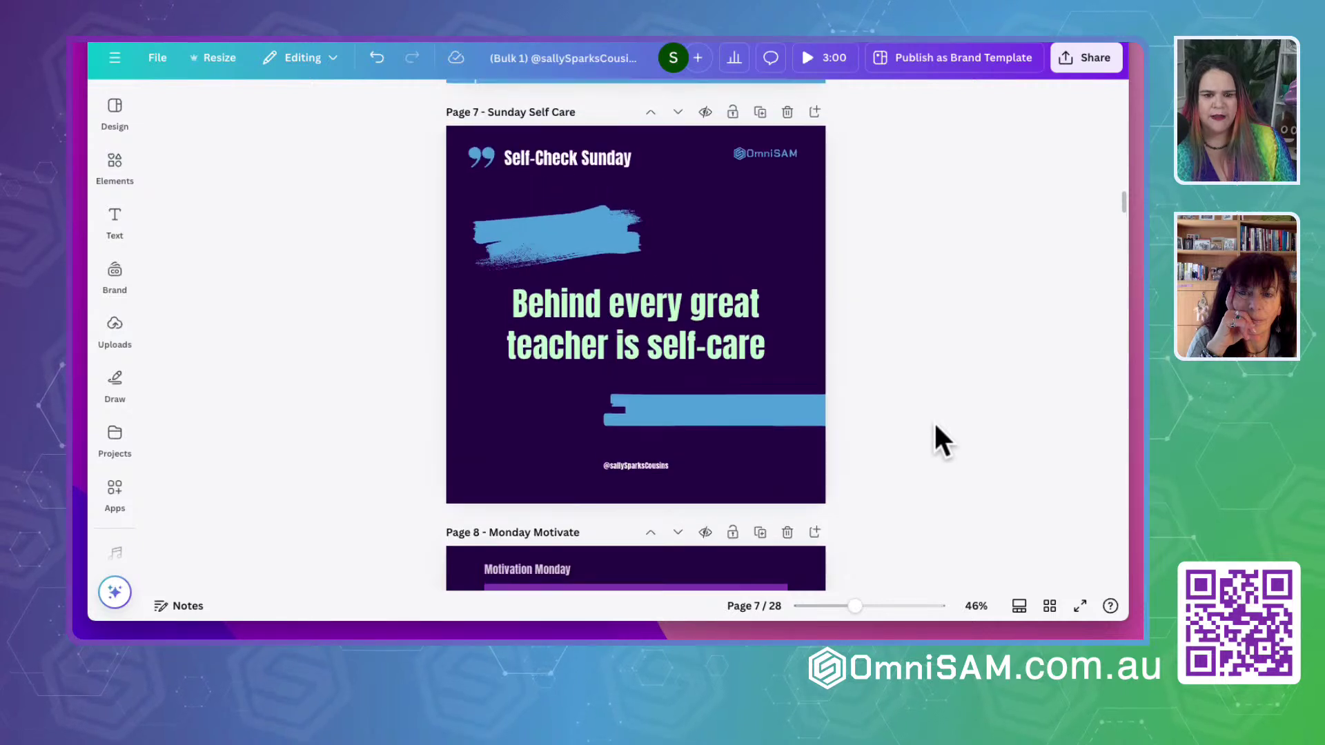
{"action": "left_click", "coordinate": [719, 400]}
{"action": "mouse_move", "coordinate": [797, 394]}
{"action": "left_mouse_down"}
{"action": "mouse_move", "coordinate": [683, 394]}
{"action": "mouse_move", "coordinate": [687, 349]}
{"action": "left_mouse_up"}
{"action": "left_click_drag", "start_coordinate": [684, 419], "coordinate": [849, 414]}
{"action": "left_click", "coordinate": [880, 407]}
Narrow the "Every day is a new chance to begin" text box on page 8 and enlarge the quote to font size 95.6
{"action": "scroll", "coordinate": [888, 400], "scroll_direction": "down", "scroll_amount": 7}
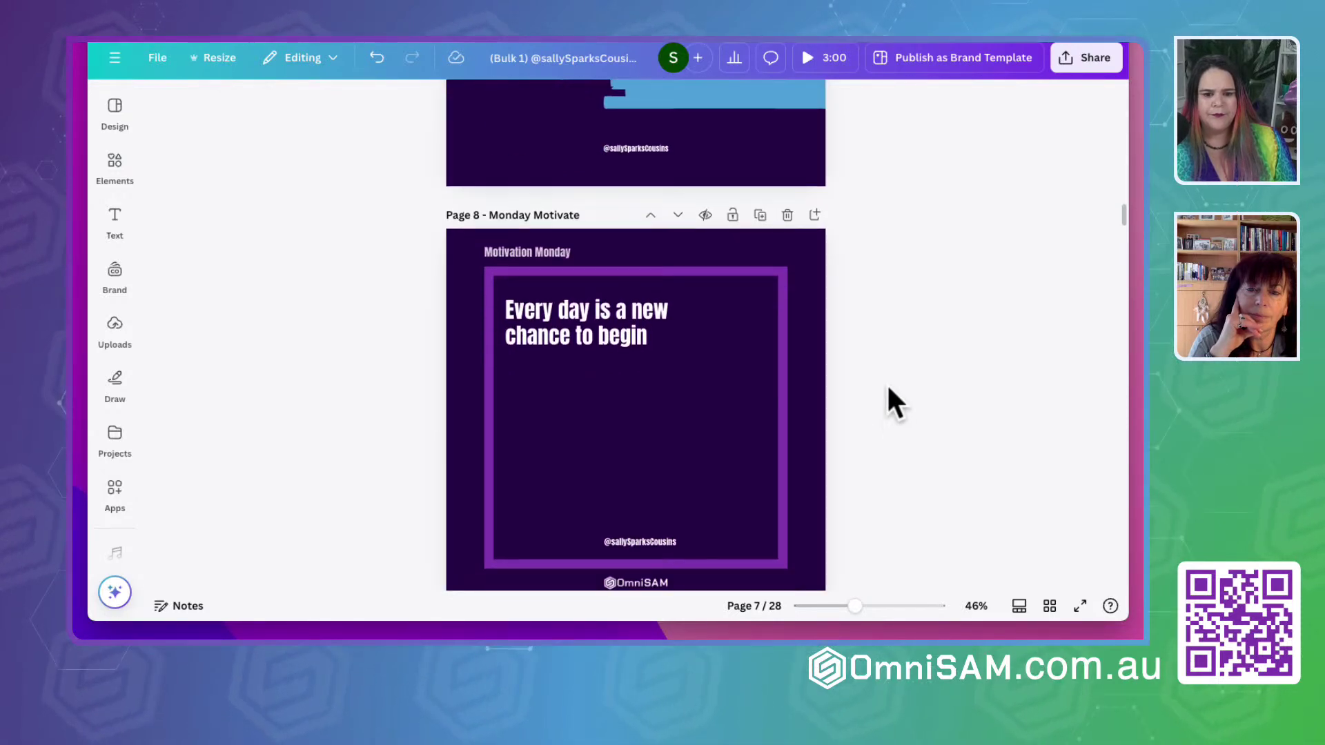
{"action": "left_click", "coordinate": [617, 218]}
{"action": "left_click_drag", "start_coordinate": [725, 234], "coordinate": [623, 238]}
{"action": "left_click_drag", "start_coordinate": [625, 311], "coordinate": [748, 405]}
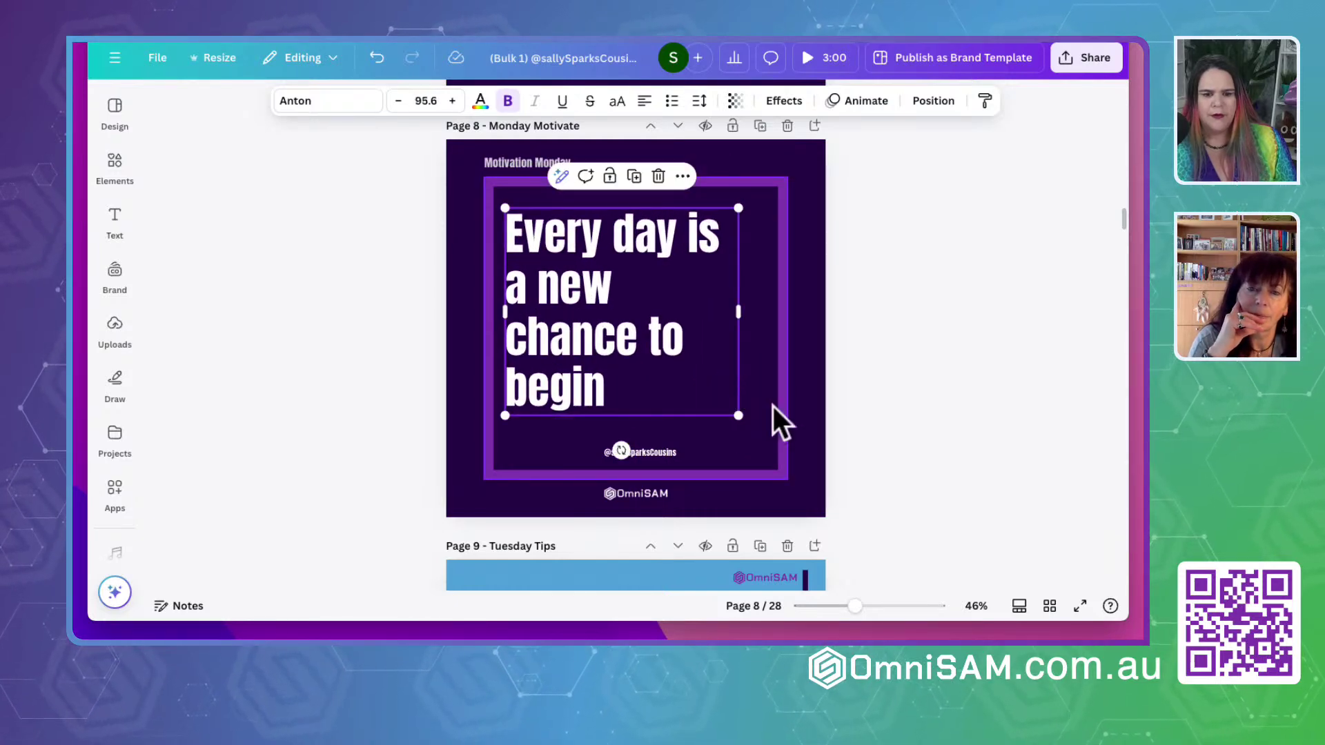
{"action": "left_click", "coordinate": [933, 406]}
{"action": "scroll", "coordinate": [932, 407], "scroll_direction": "down", "scroll_amount": 7}
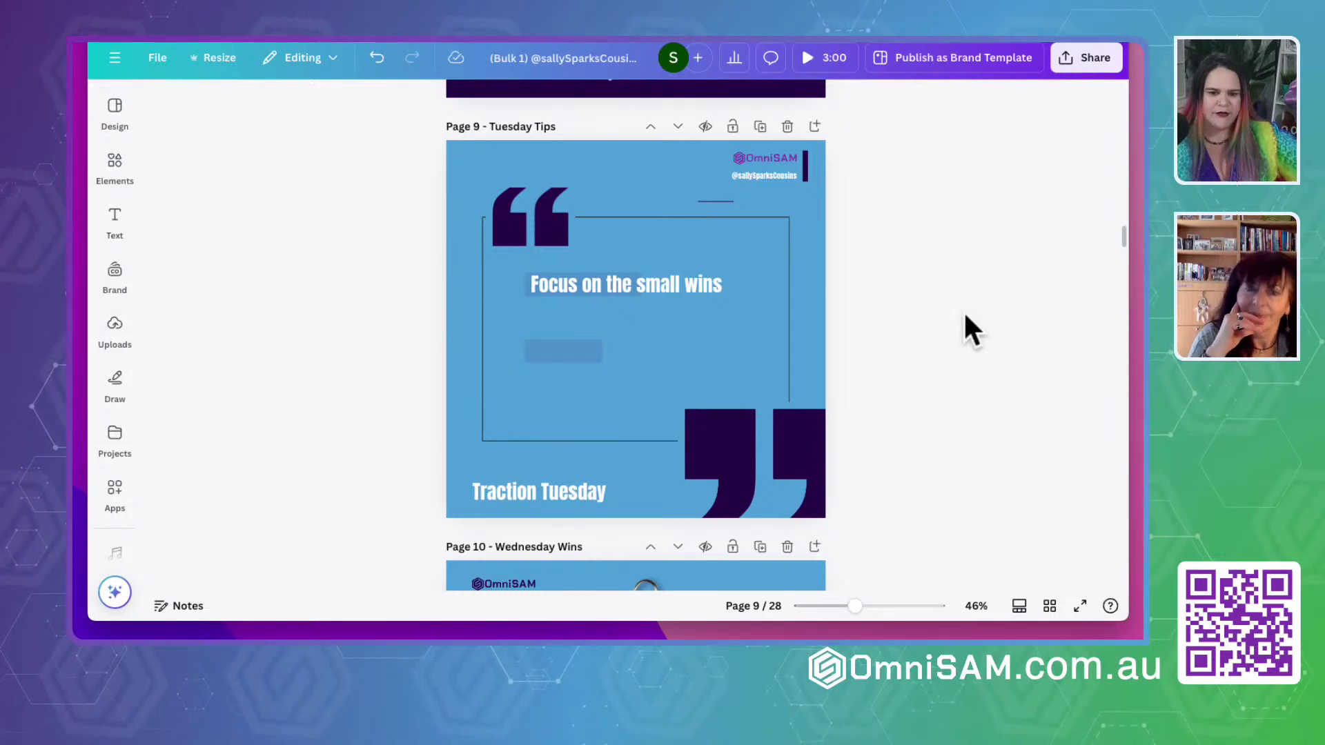
Move the "A playful teacher brings joy to the classroom" quote on page 26 up between the theme line and the handle
{"action": "scroll", "coordinate": [965, 316], "scroll_direction": "down", "scroll_amount": 10}
{"action": "scroll", "coordinate": [965, 316], "scroll_direction": "down", "scroll_amount": 20}
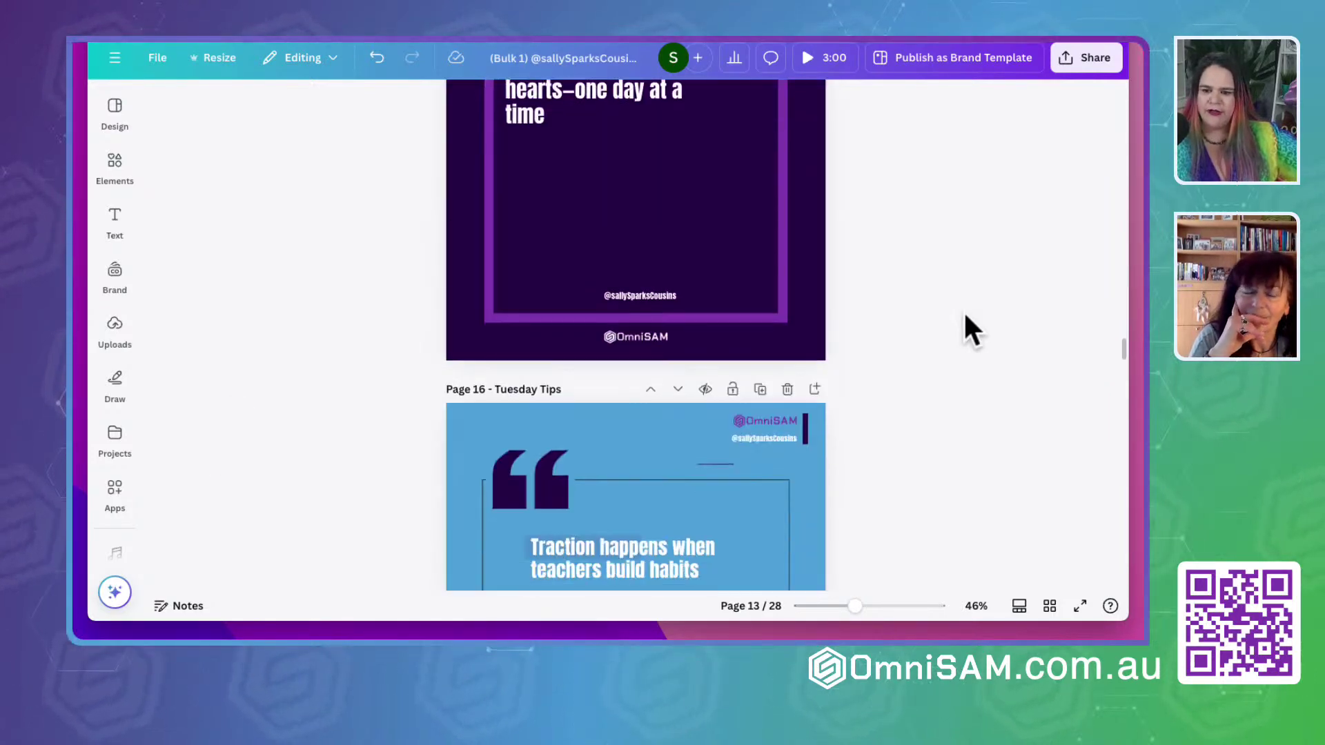
{"action": "scroll", "coordinate": [965, 316], "scroll_direction": "down", "scroll_amount": 20}
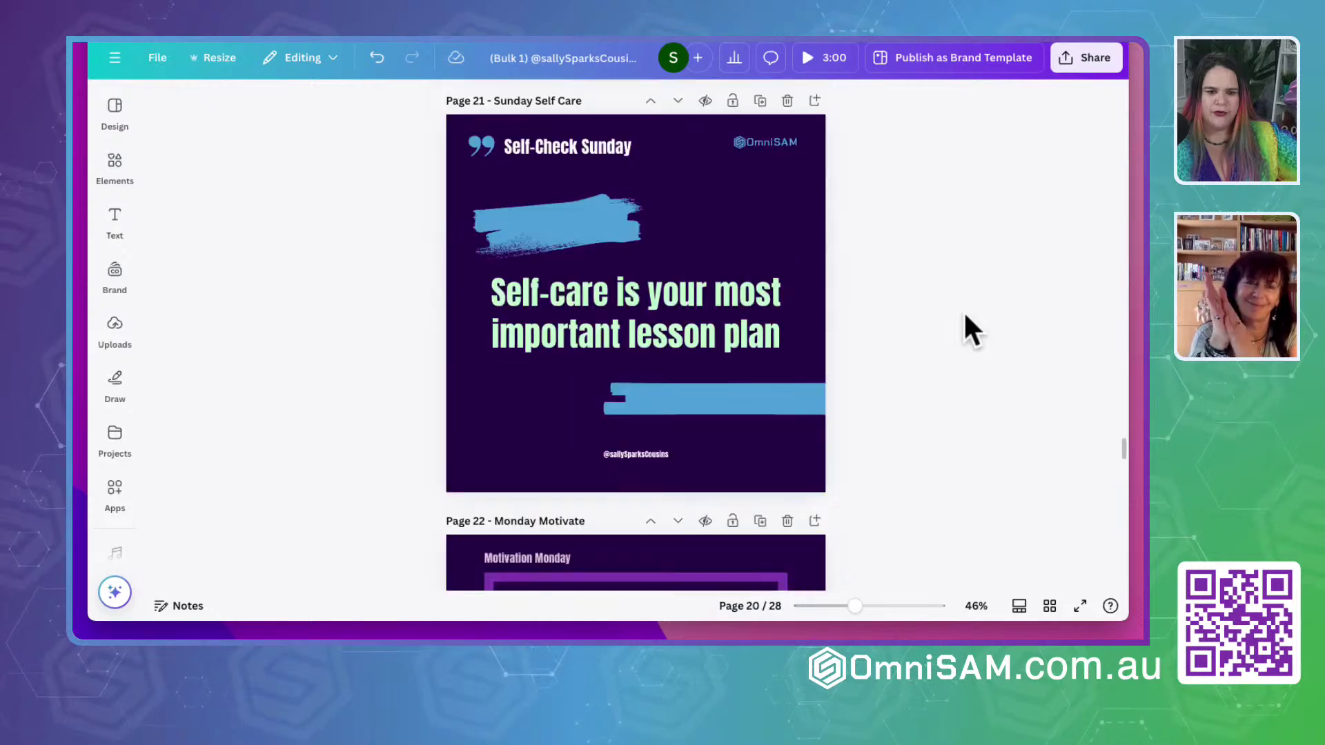
{"action": "scroll", "coordinate": [964, 309], "scroll_direction": "down", "scroll_amount": 20}
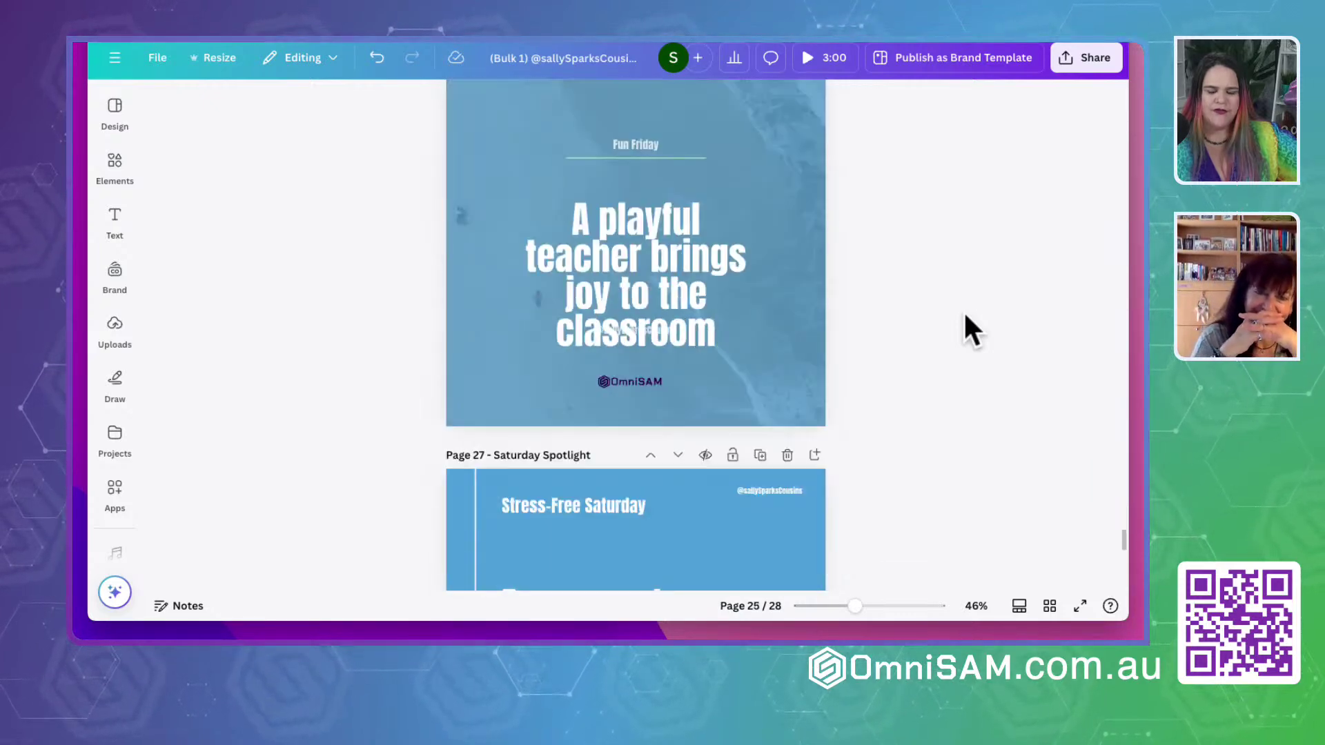
{"action": "scroll", "coordinate": [972, 332], "scroll_direction": "down", "scroll_amount": 4}
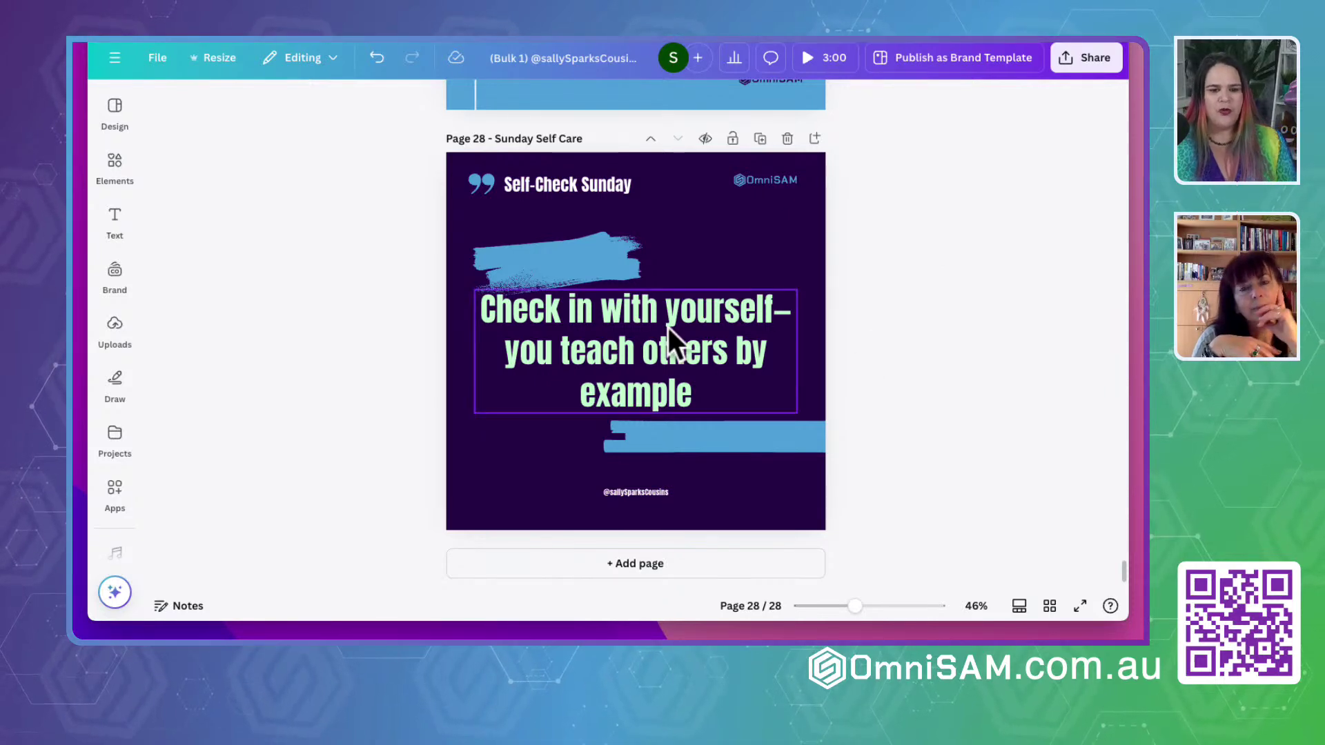
{"action": "scroll", "coordinate": [668, 328], "scroll_direction": "up", "scroll_amount": 5}
{"action": "scroll", "coordinate": [667, 339], "scroll_direction": "up", "scroll_amount": 9}
{"action": "left_click", "coordinate": [642, 445]}
{"action": "left_click_drag", "start_coordinate": [640, 437], "coordinate": [645, 413]}
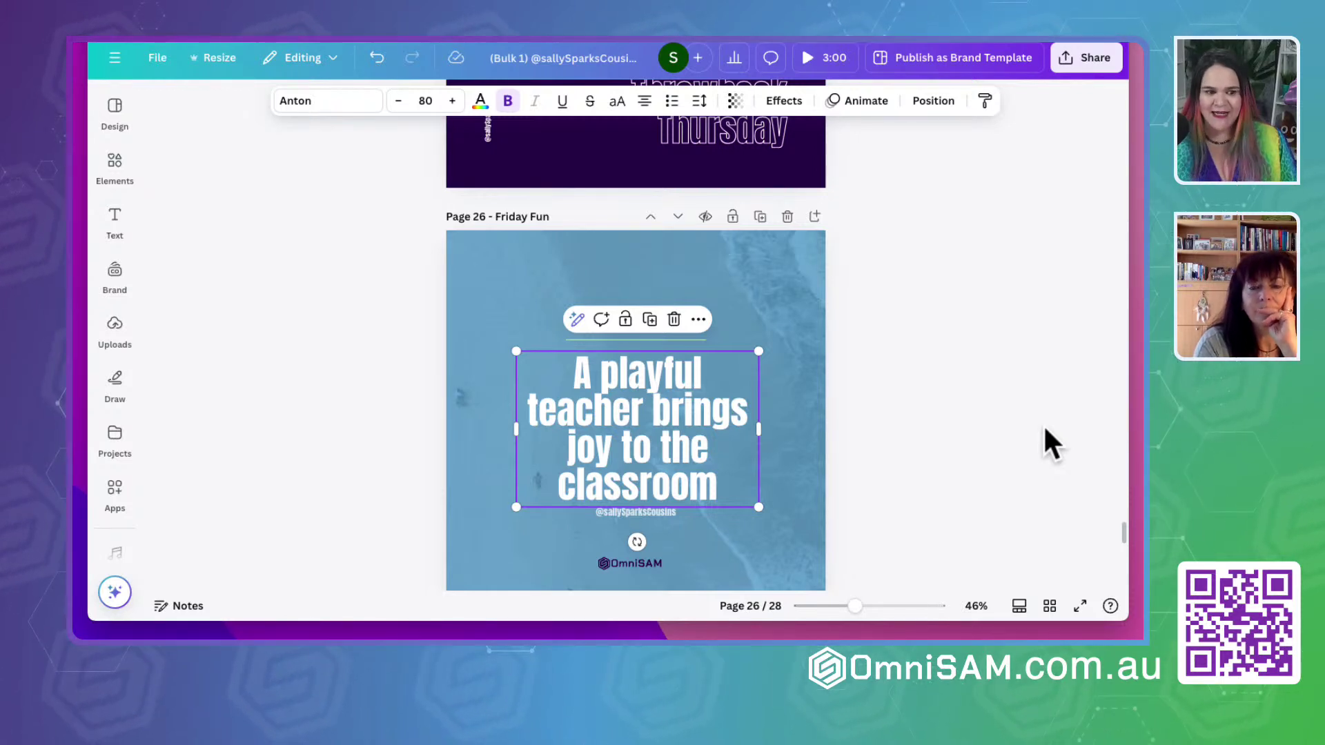
{"action": "left_click", "coordinate": [977, 411]}
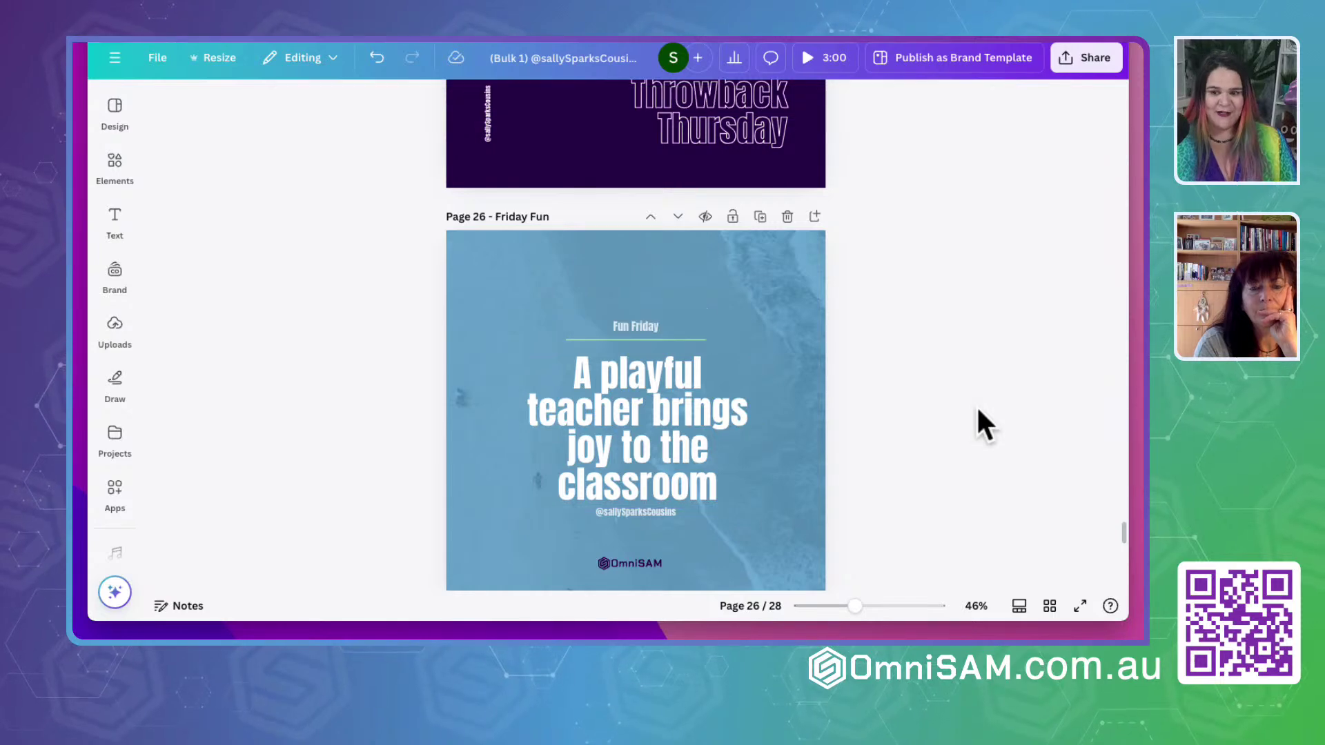
Enlarge the "Small habits create lasting legacies" quote on page 23 to fill more of its frame
{"action": "scroll", "coordinate": [978, 414], "scroll_direction": "up", "scroll_amount": 5}
{"action": "scroll", "coordinate": [740, 457], "scroll_direction": "up", "scroll_amount": 15}
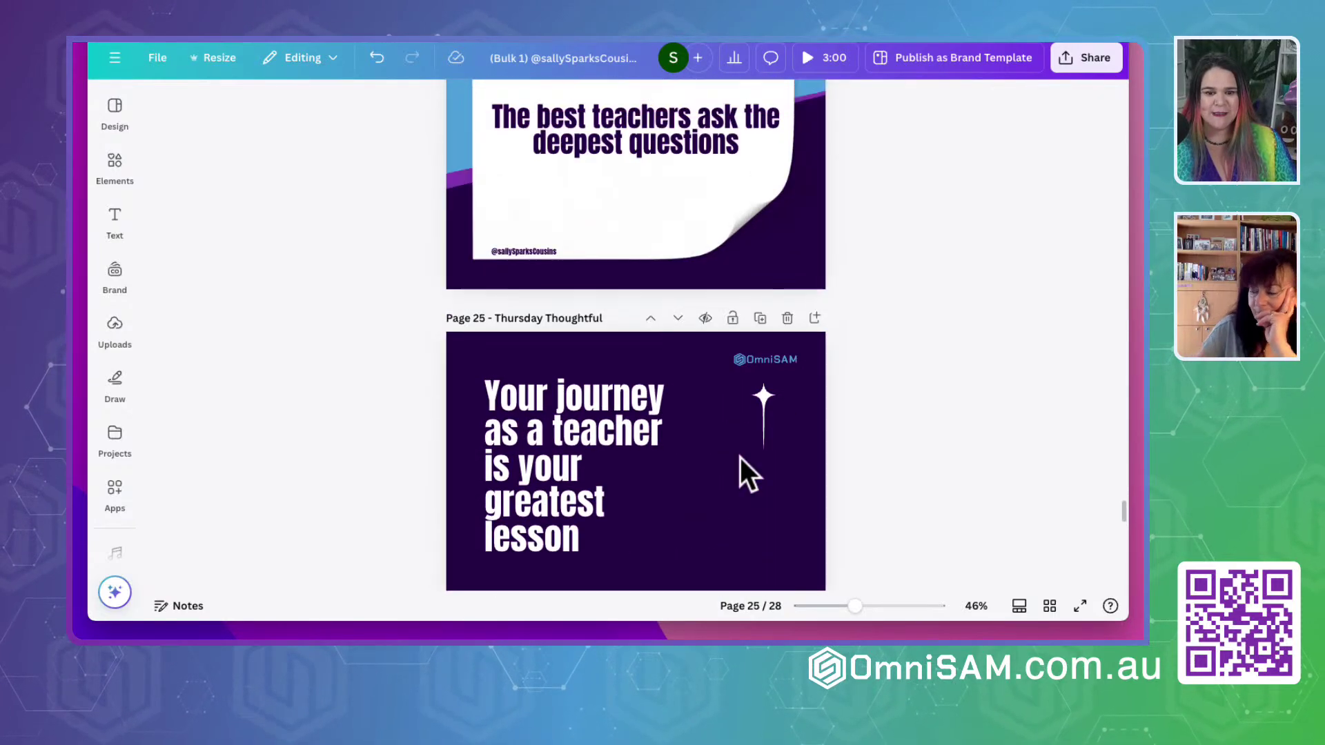
{"action": "scroll", "coordinate": [665, 245], "scroll_direction": "down", "scroll_amount": 5}
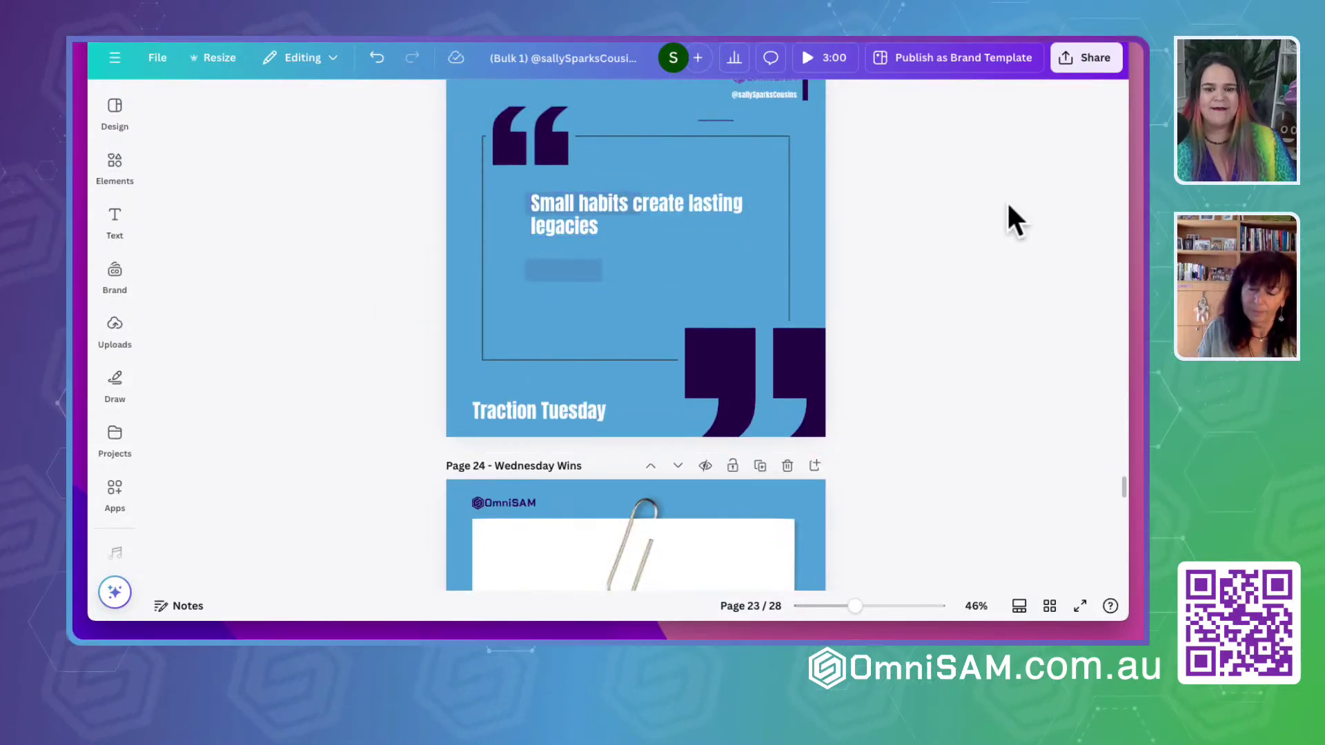
{"action": "left_click", "coordinate": [708, 210]}
{"action": "left_click_drag", "start_coordinate": [753, 214], "coordinate": [799, 330]}
{"action": "left_click", "coordinate": [938, 288]}
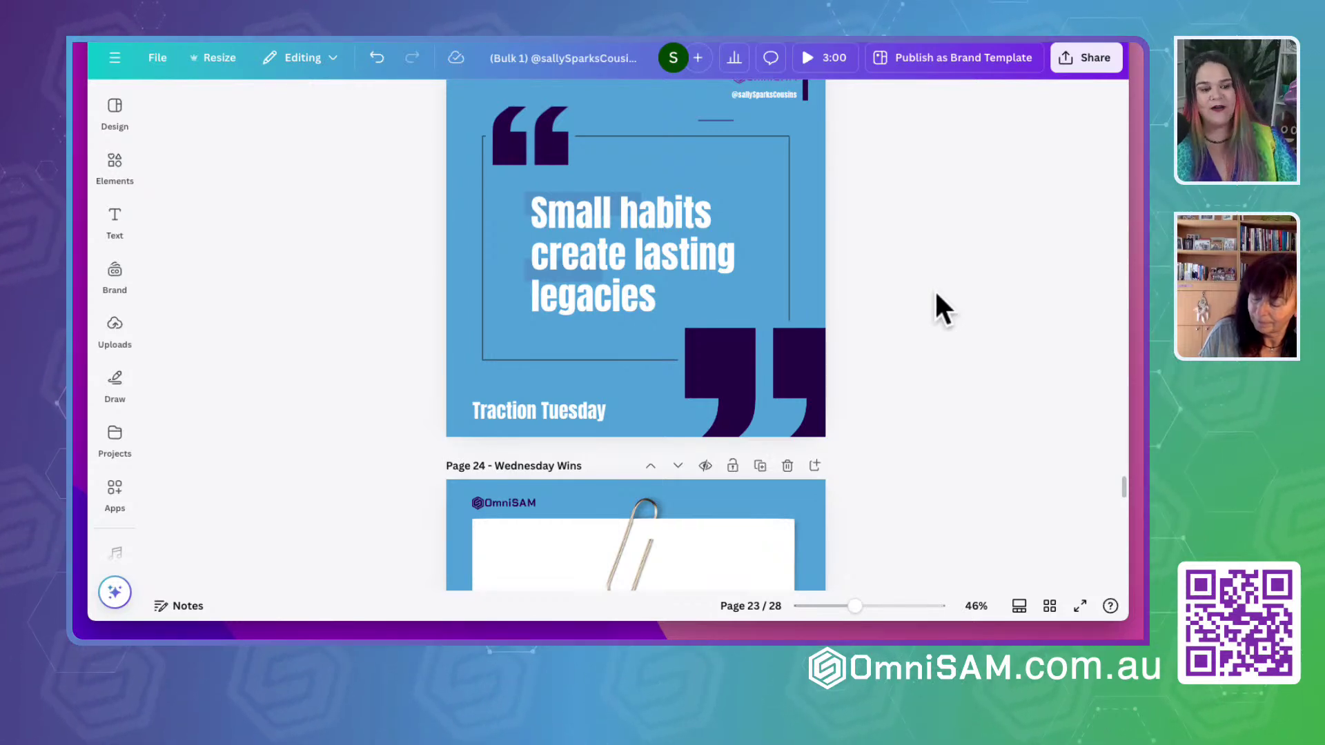
Download all 28 pages of the design as PNG images at 1,080 × 1,080 px
{"action": "scroll", "coordinate": [936, 293], "scroll_direction": "up", "scroll_amount": 5}
{"action": "scroll", "coordinate": [937, 294], "scroll_direction": "up", "scroll_amount": 20}
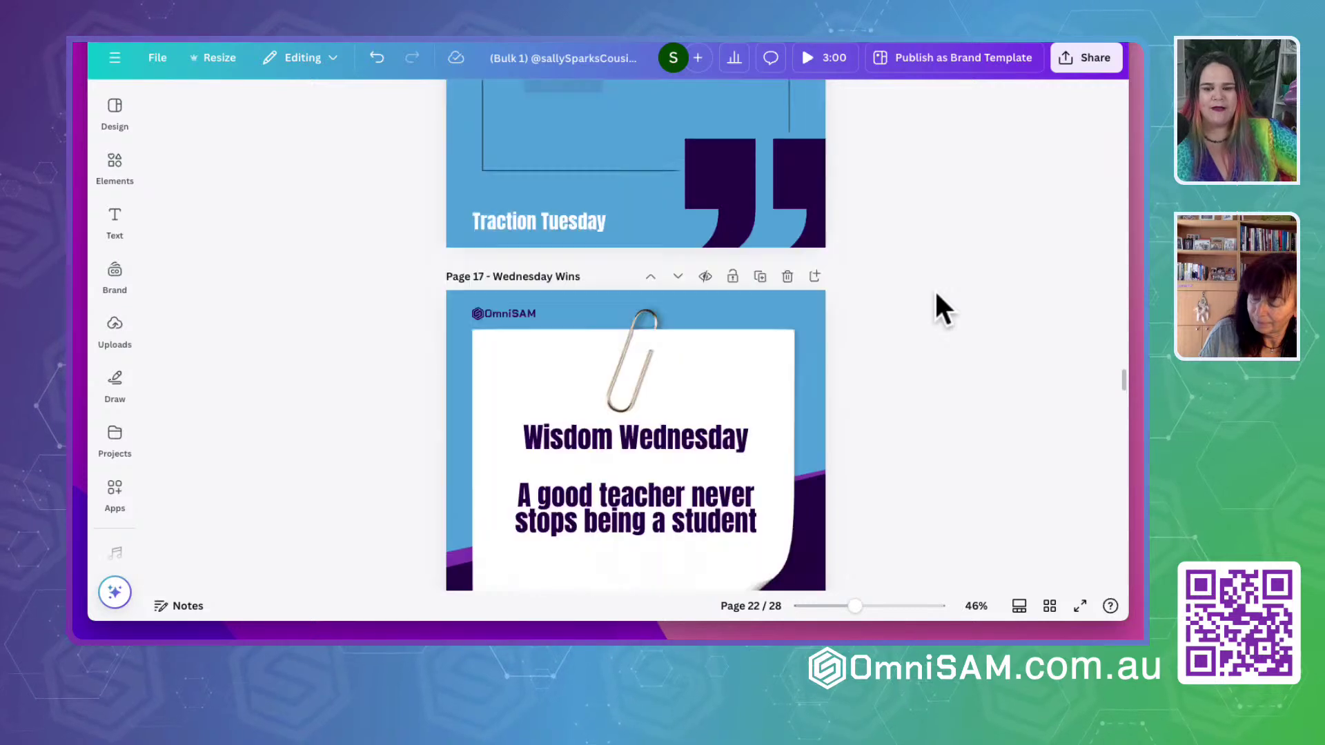
{"action": "scroll", "coordinate": [936, 295], "scroll_direction": "up", "scroll_amount": 20}
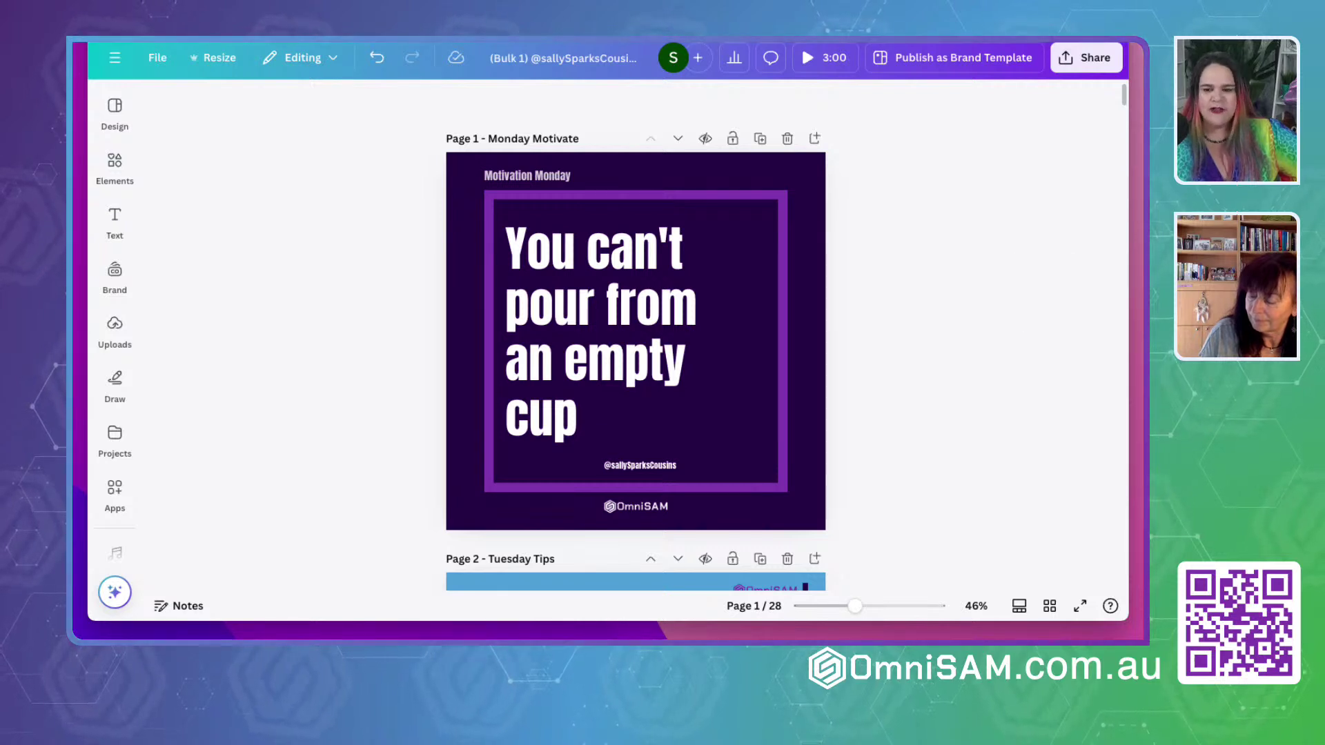
{"action": "left_click", "coordinate": [1098, 59]}
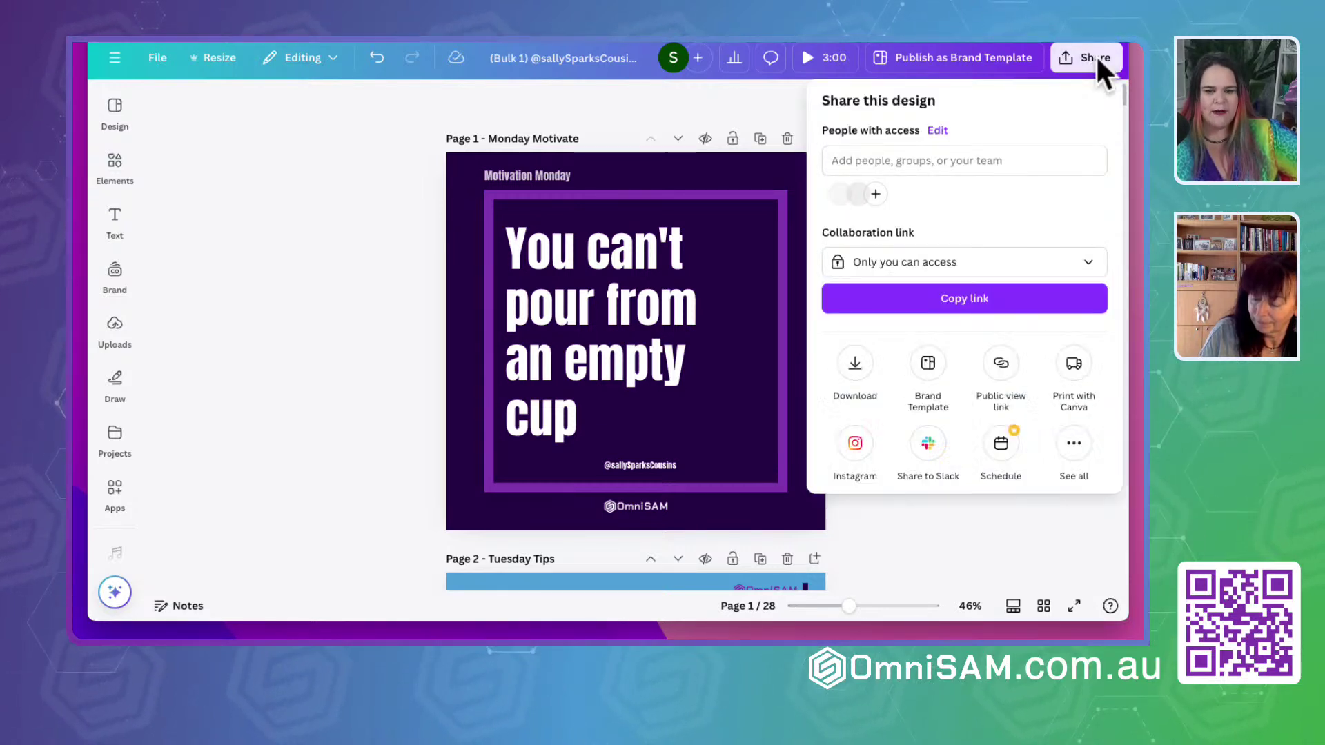
{"action": "left_click", "coordinate": [856, 364]}
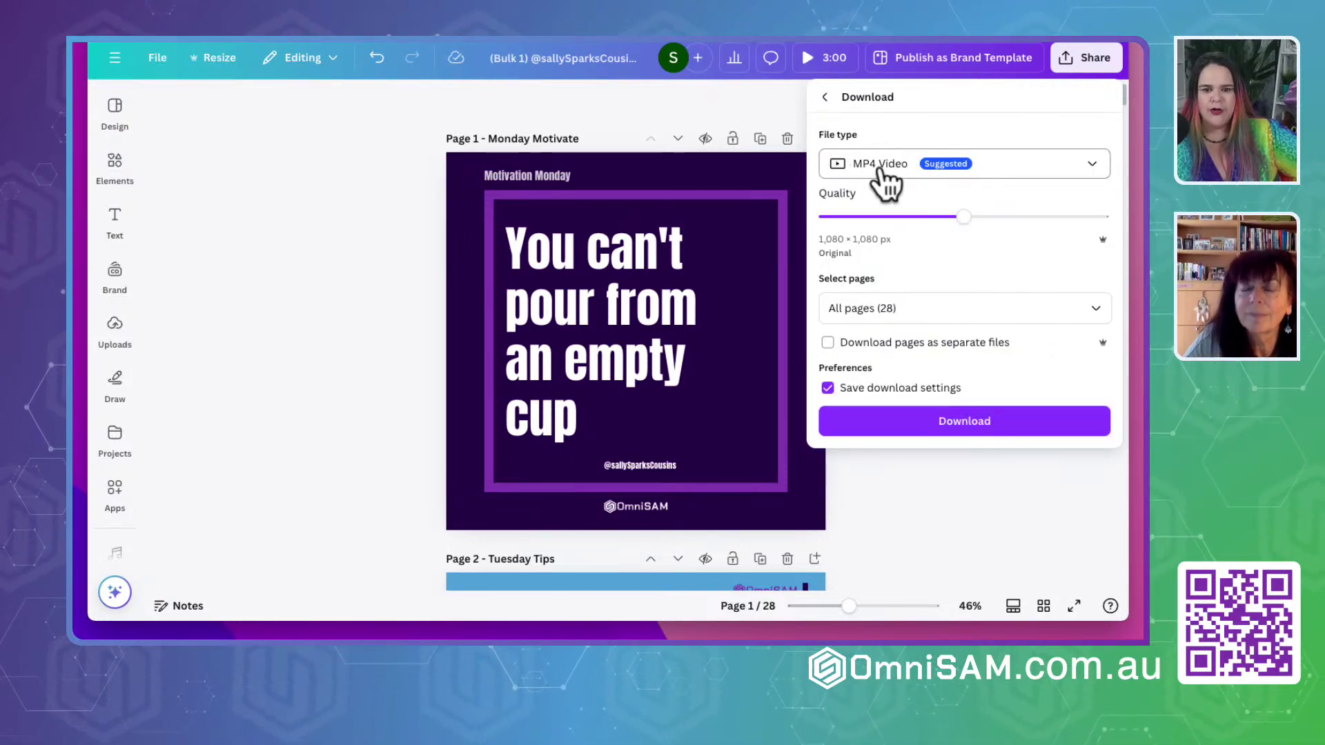
{"action": "left_click", "coordinate": [884, 173]}
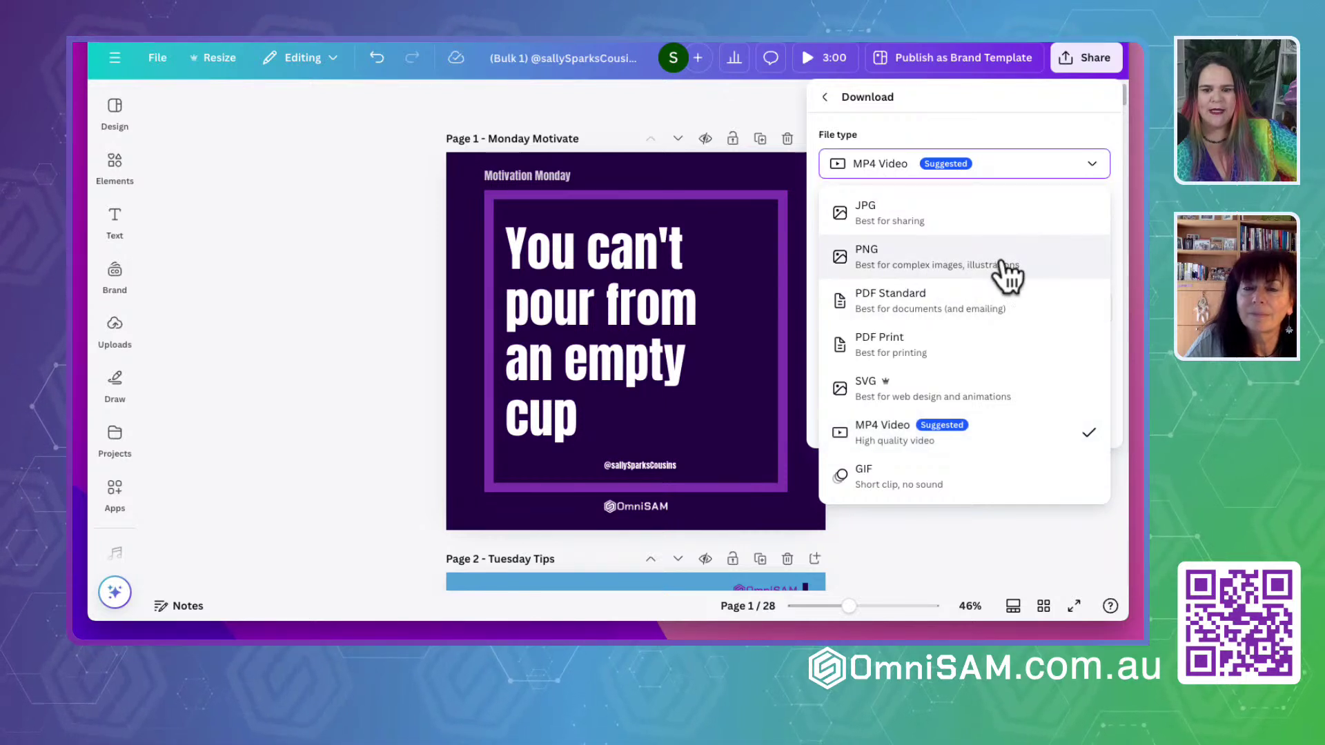
{"action": "left_click", "coordinate": [918, 265]}
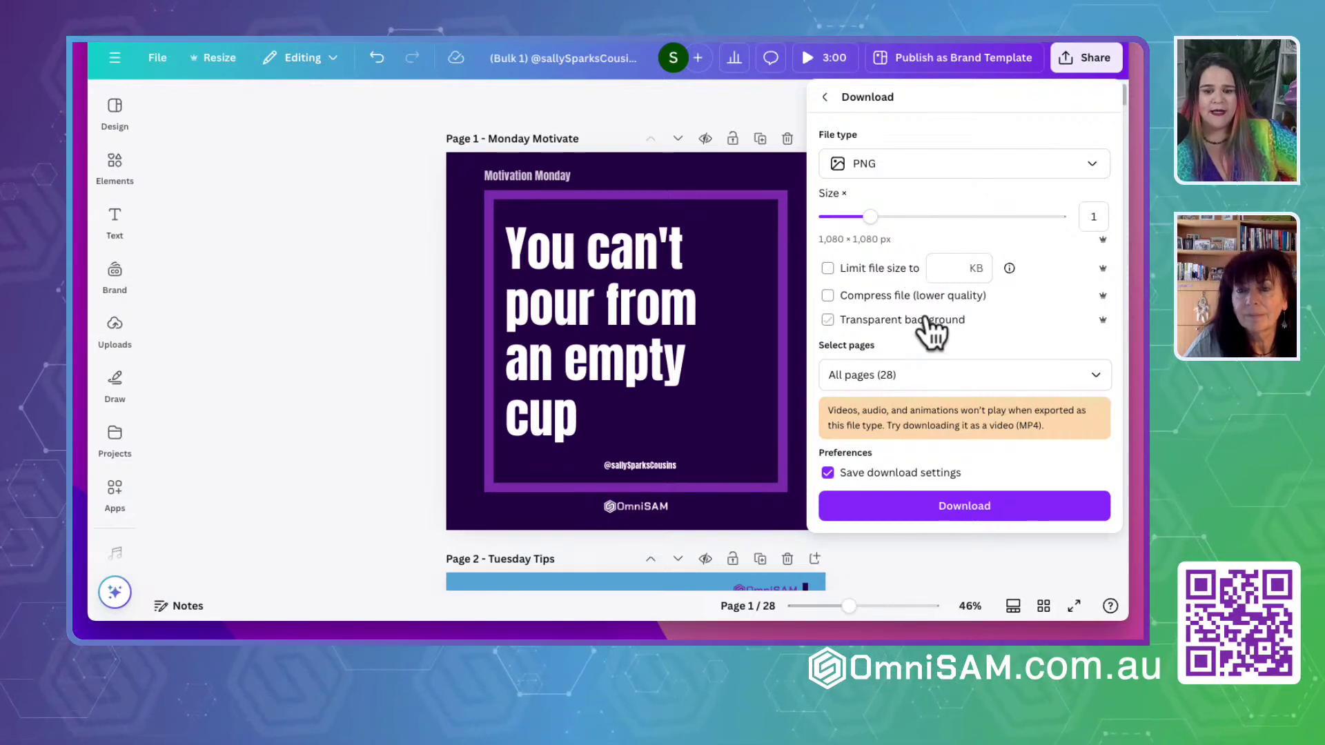
{"action": "left_click", "coordinate": [934, 525]}
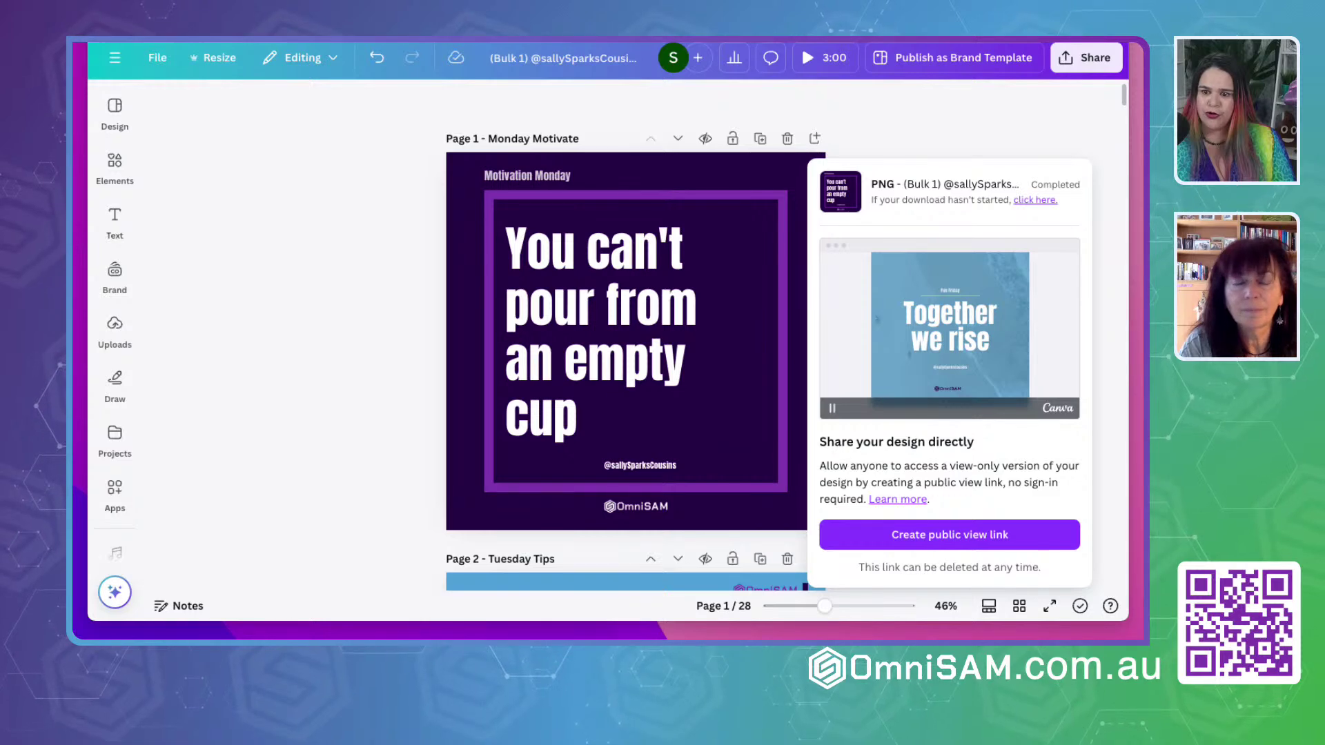
Switch to the Downloads folder in Finder, extract the newest "(Bulk 1)" zip archive and open the extracted folder
{"action": "key", "text": "super+Tab"}
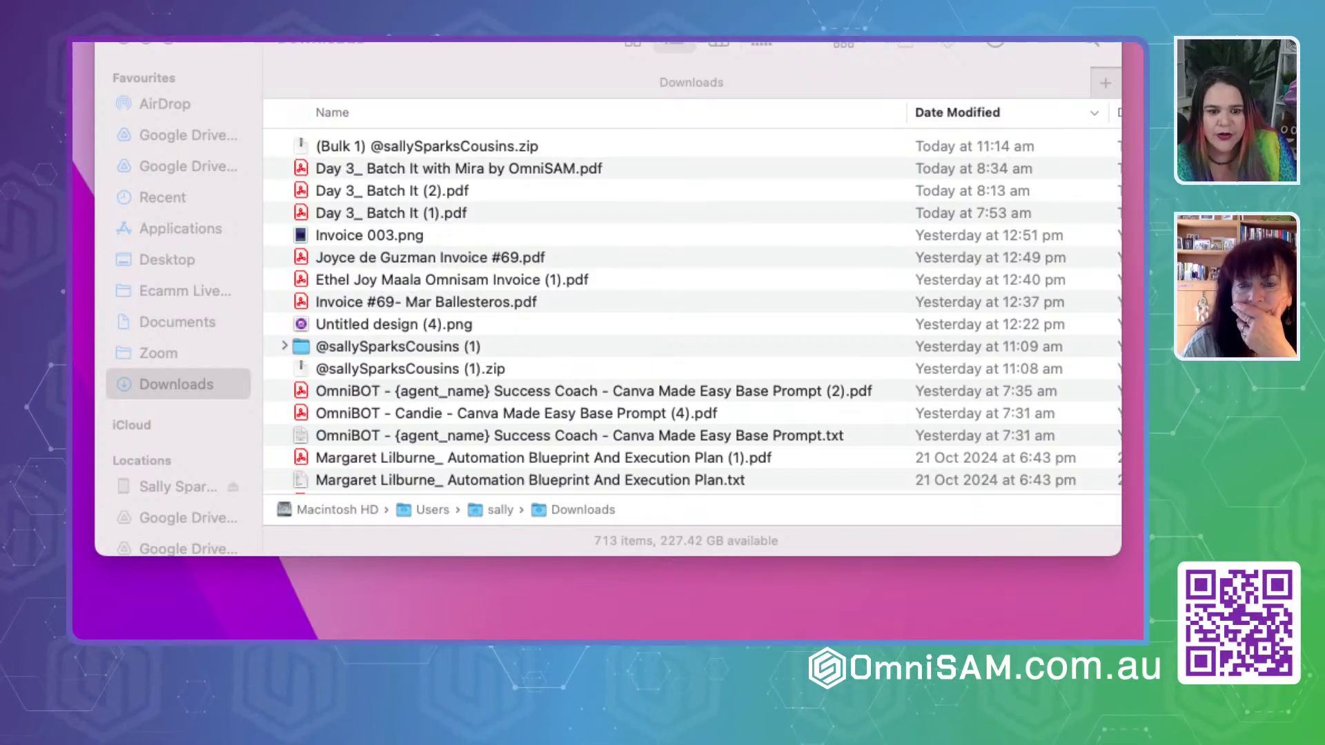
{"action": "key", "text": "super+Tab"}
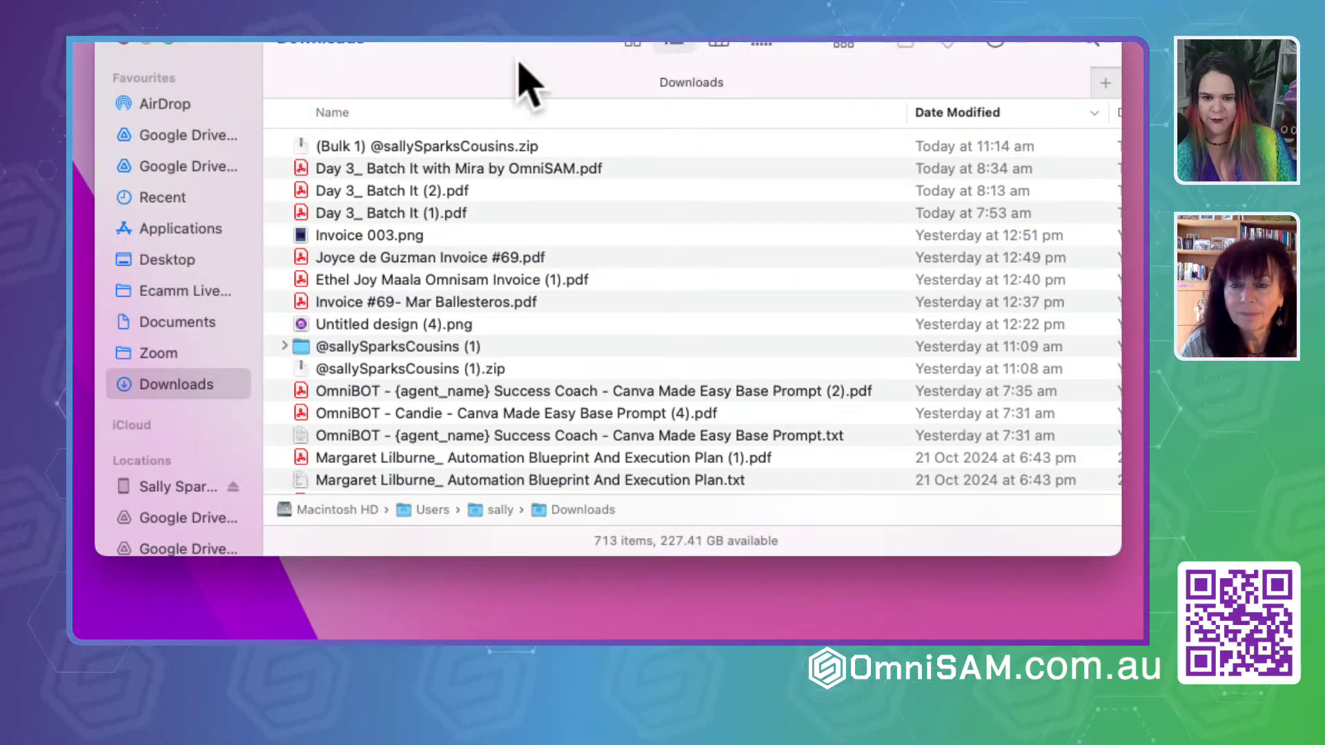
{"action": "left_click", "coordinate": [409, 153]}
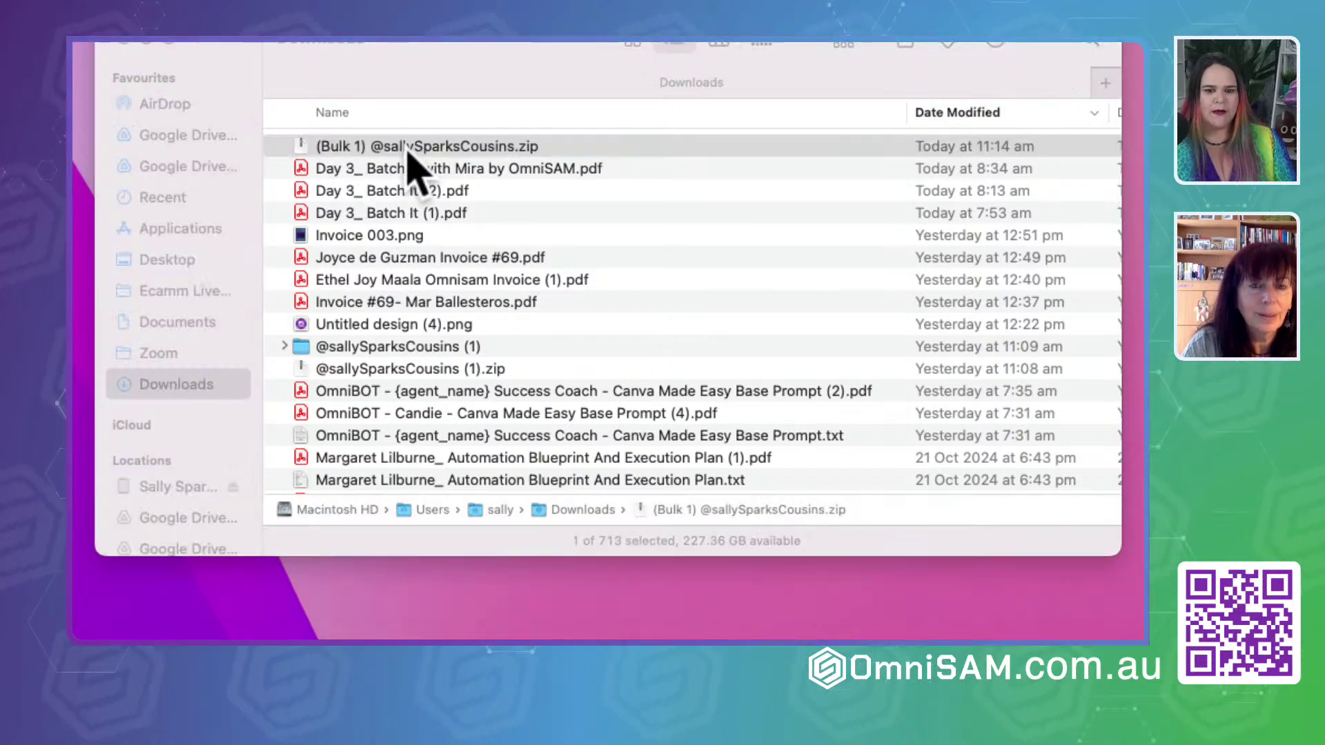
{"action": "double_click", "coordinate": [364, 147]}
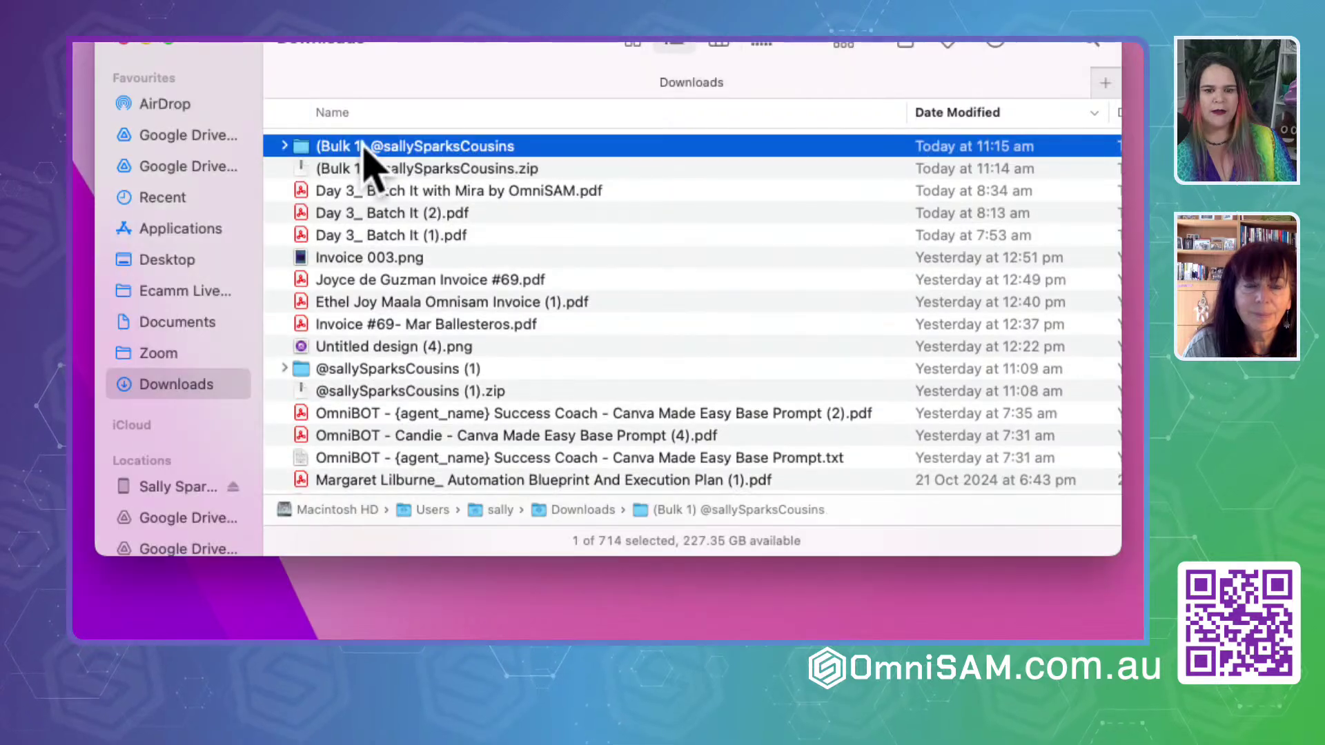
{"action": "double_click", "coordinate": [346, 148]}
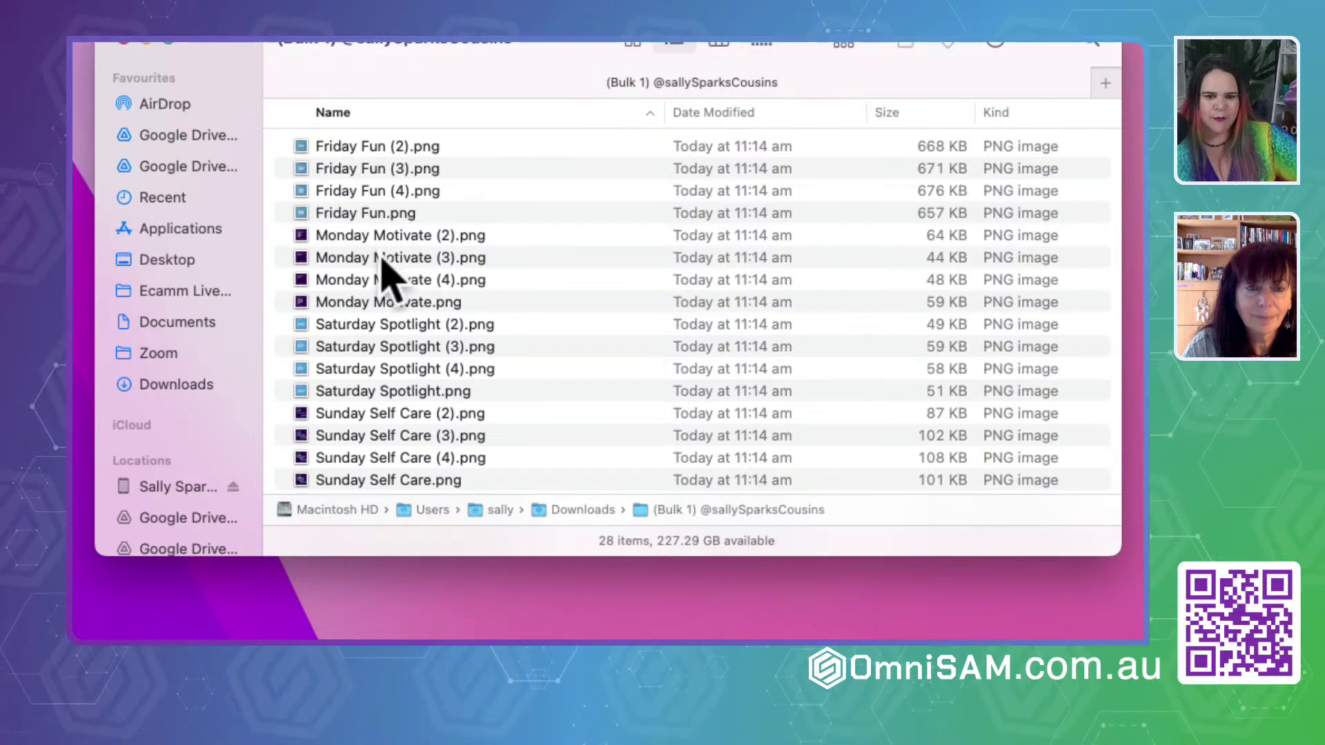
Sort the exported images by name in descending and ascending order, and select Friday Fun.png
{"action": "left_click", "coordinate": [376, 115]}
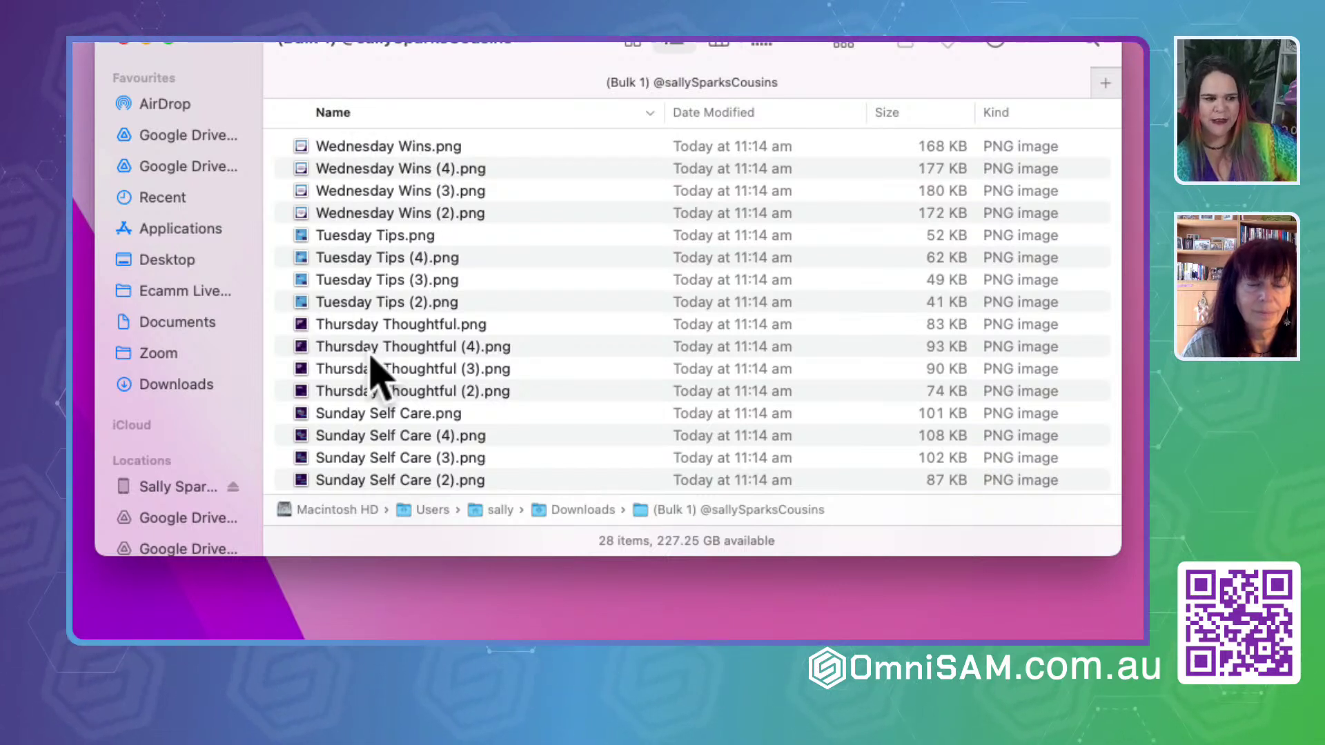
{"action": "left_click", "coordinate": [384, 123]}
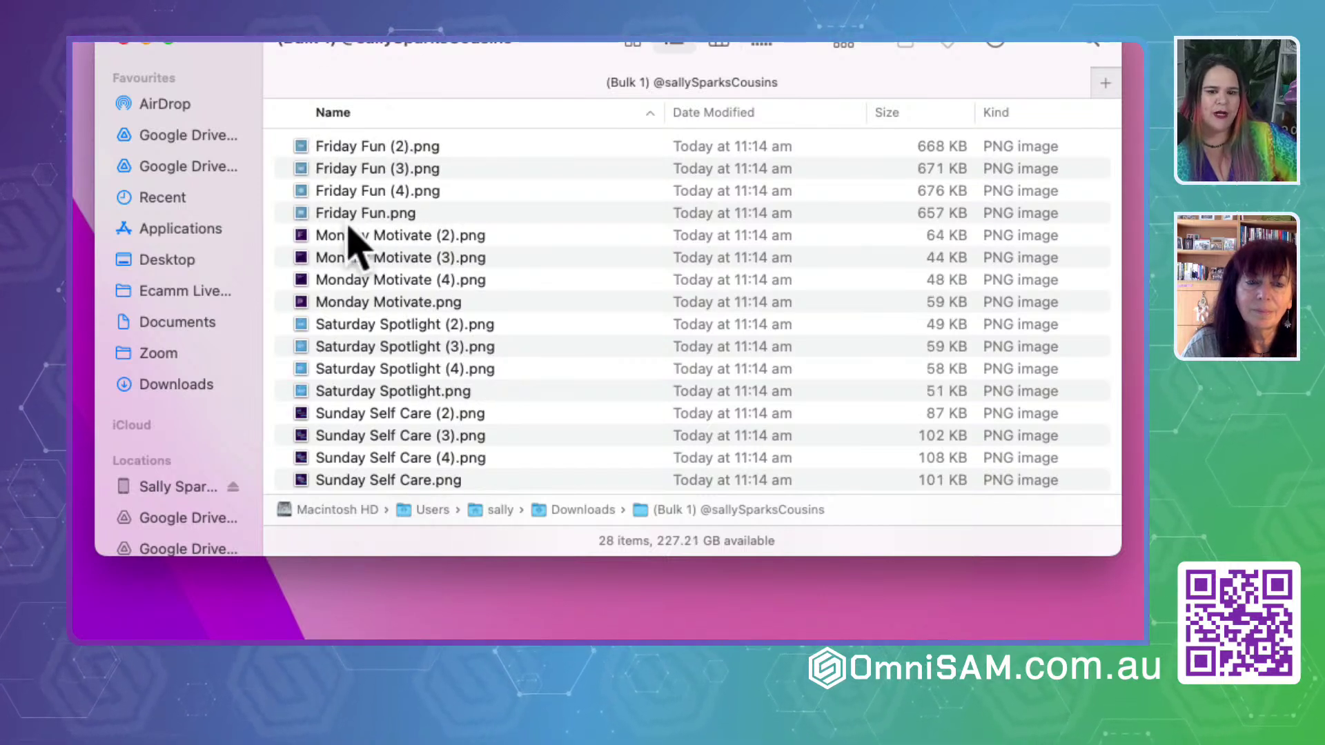
{"action": "left_click", "coordinate": [406, 195]}
{"action": "left_click", "coordinate": [366, 218]}
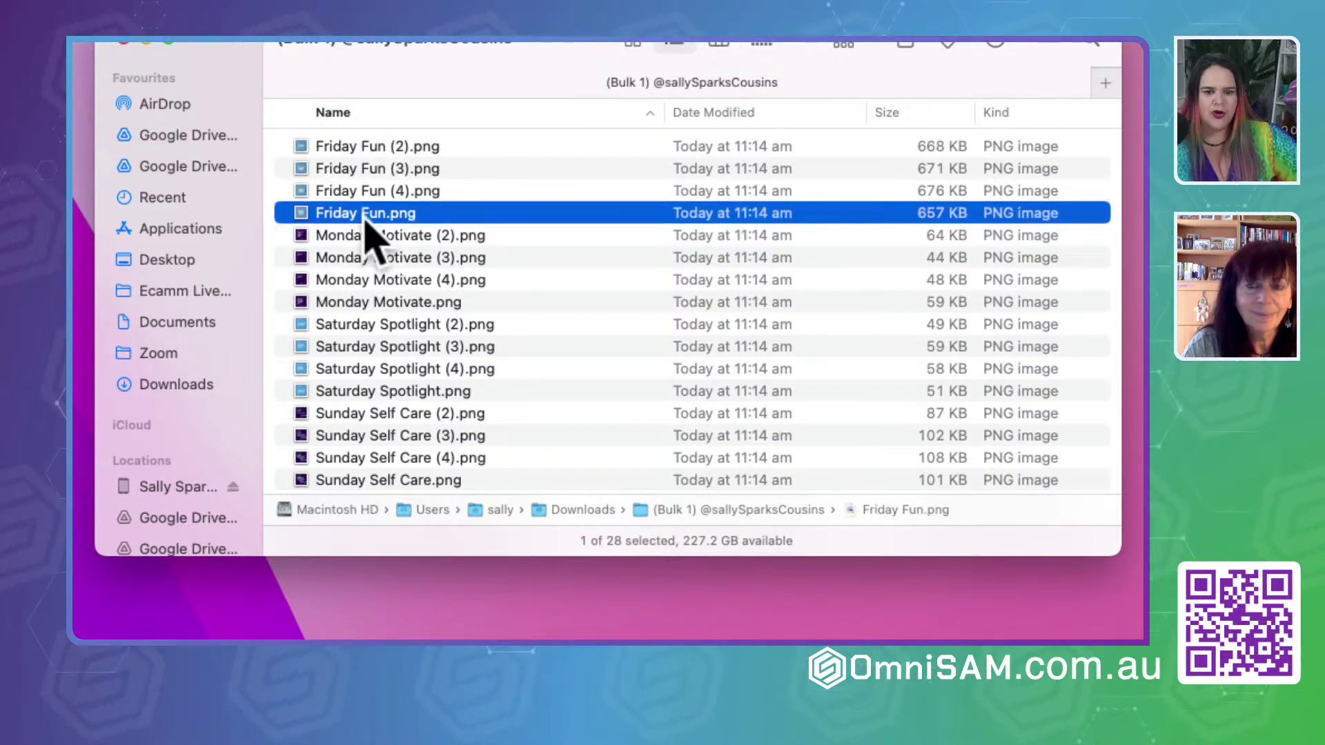
View the exported images as icons with larger thumbnails, and close the folder window
{"action": "left_click", "coordinate": [634, 43]}
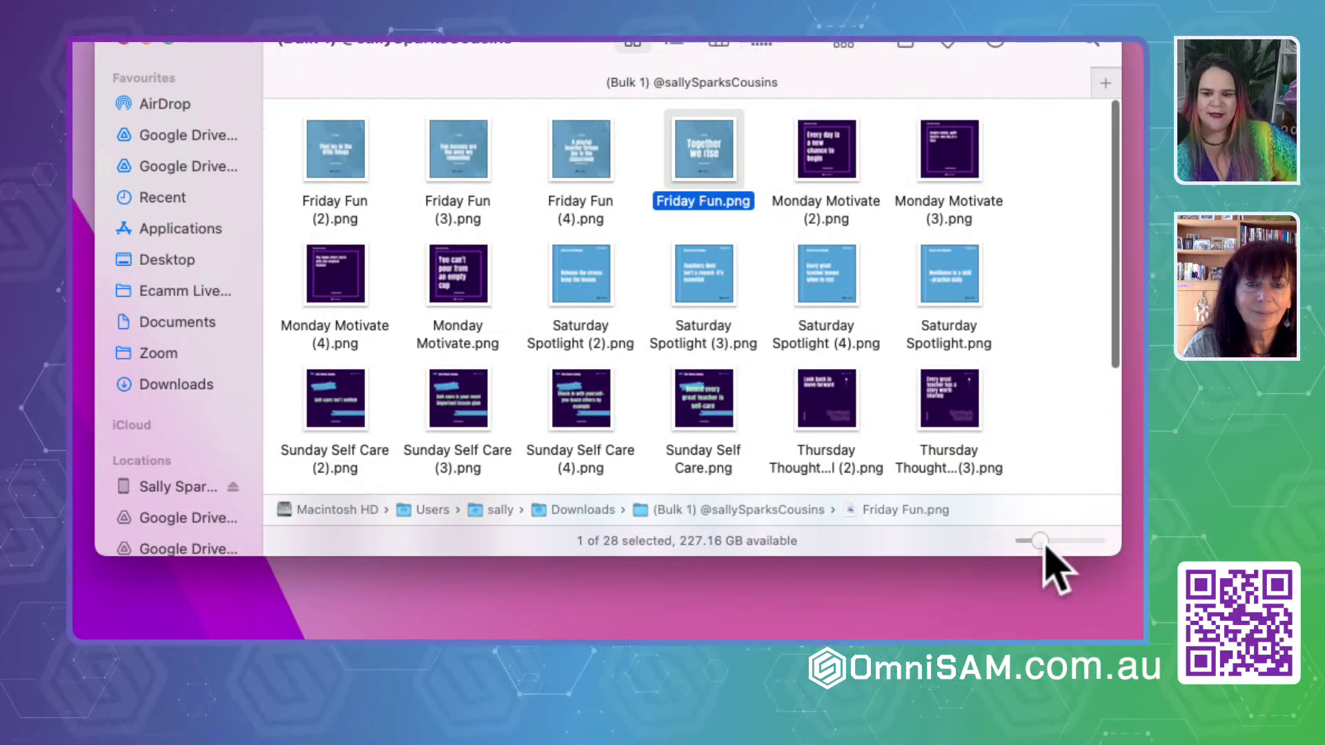
{"action": "mouse_move", "coordinate": [1040, 541]}
{"action": "left_mouse_down"}
{"action": "mouse_move", "coordinate": [1096, 541]}
{"action": "mouse_move", "coordinate": [1054, 541]}
{"action": "left_mouse_up"}
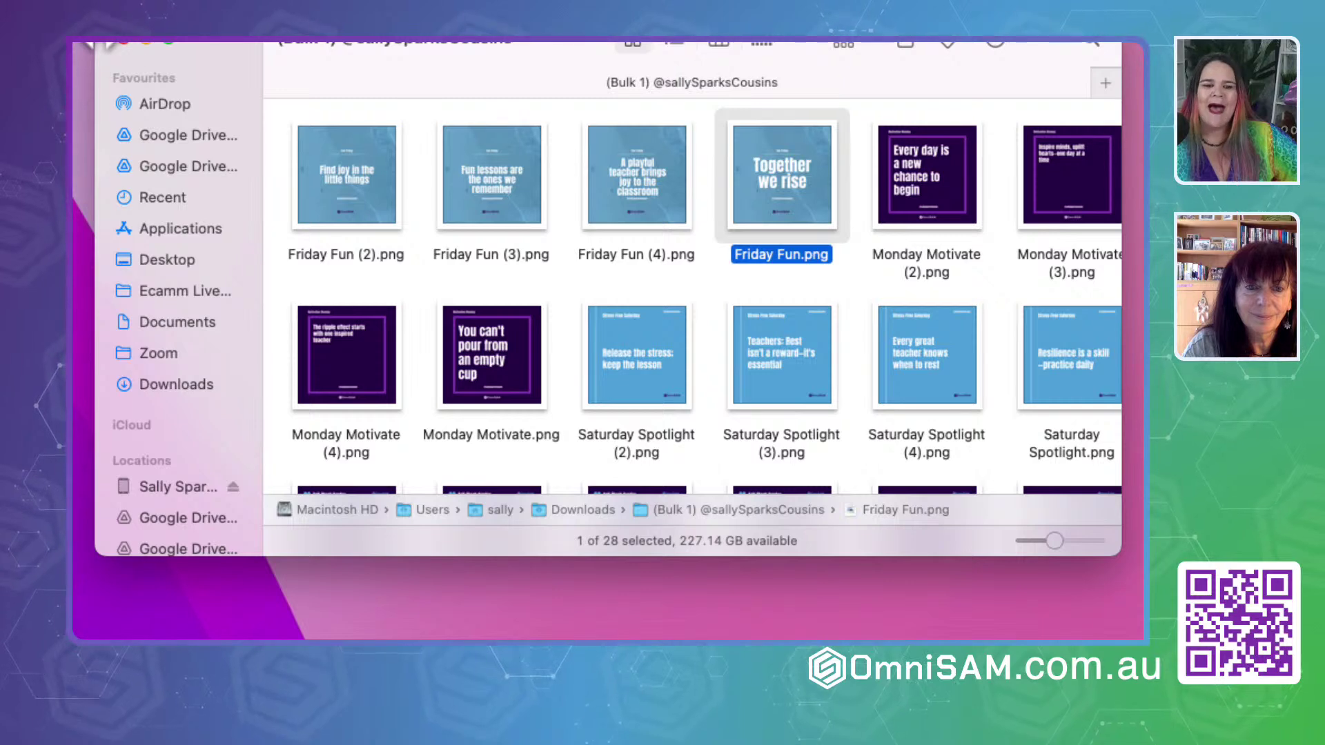
{"action": "left_click", "coordinate": [124, 42]}
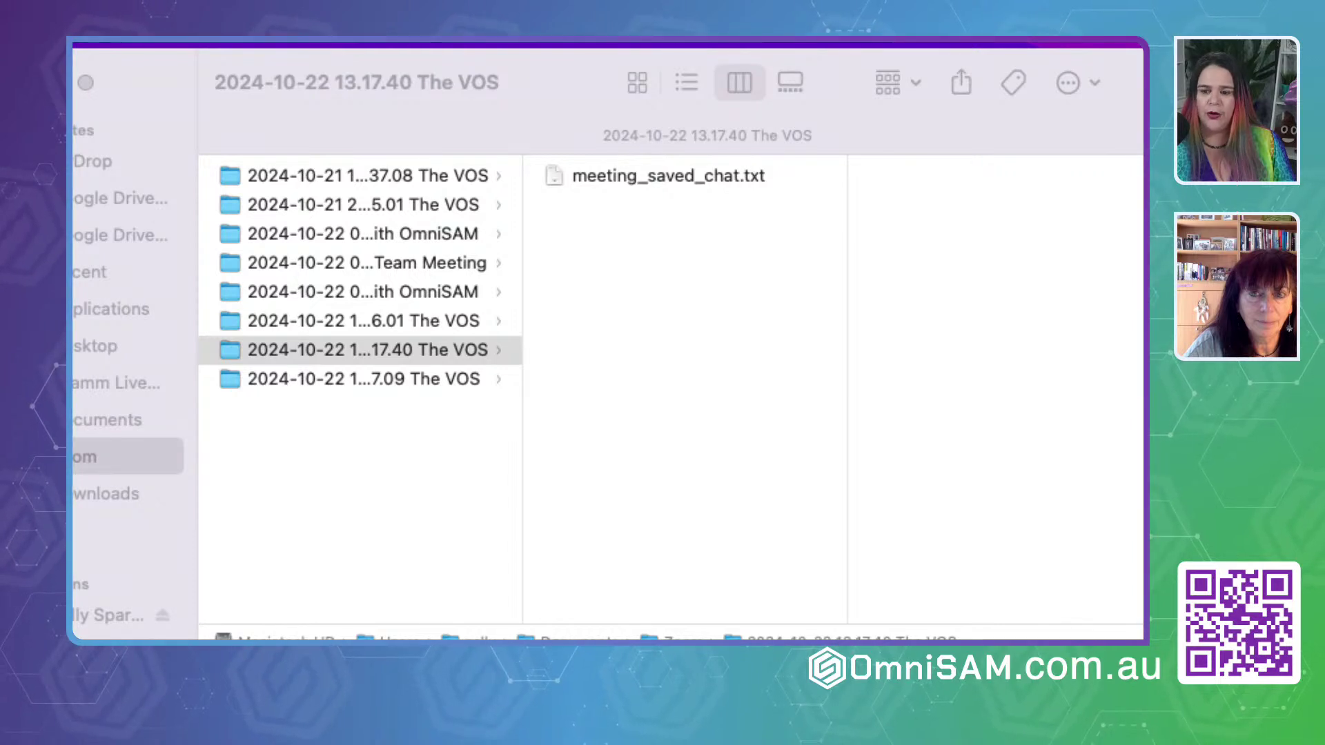
Switch back to Canva and select the background video behind the "Together we rise" quote on page 5
{"action": "key", "text": "super+Tab"}
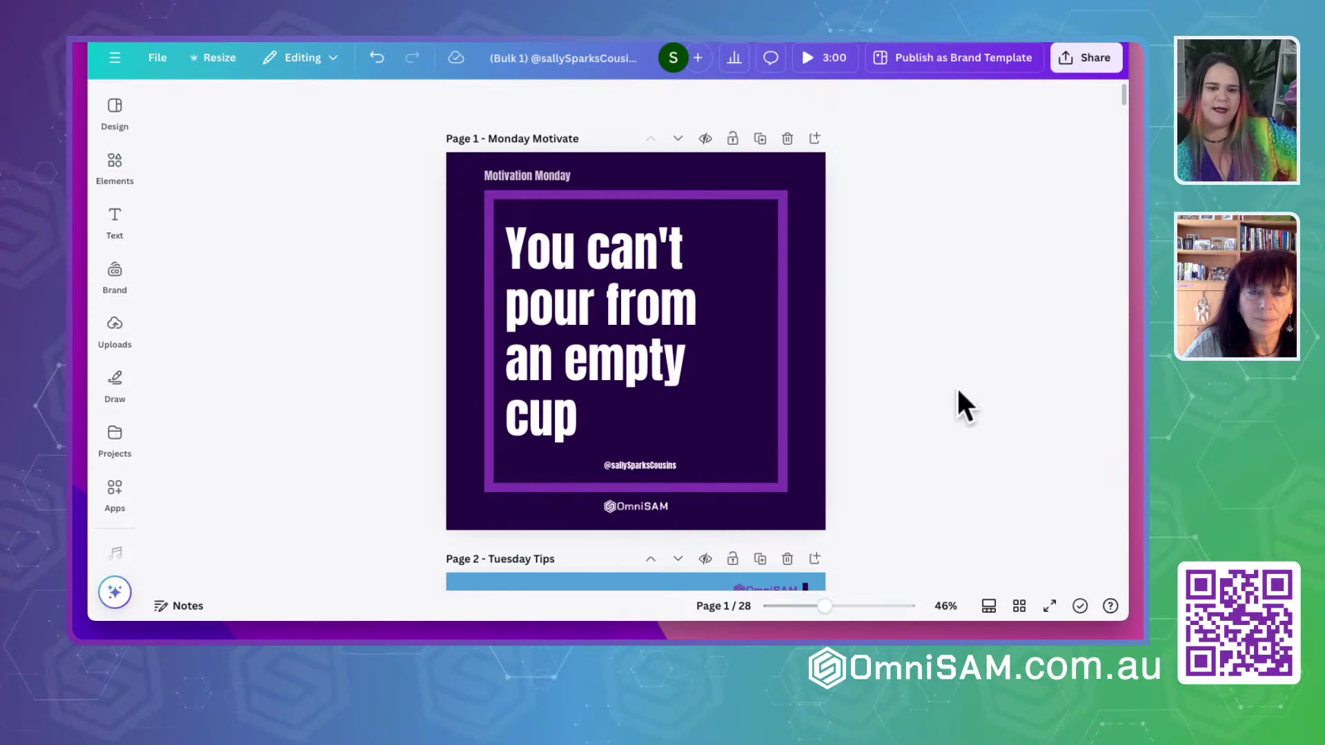
{"action": "scroll", "coordinate": [958, 391], "scroll_direction": "down", "scroll_amount": 20}
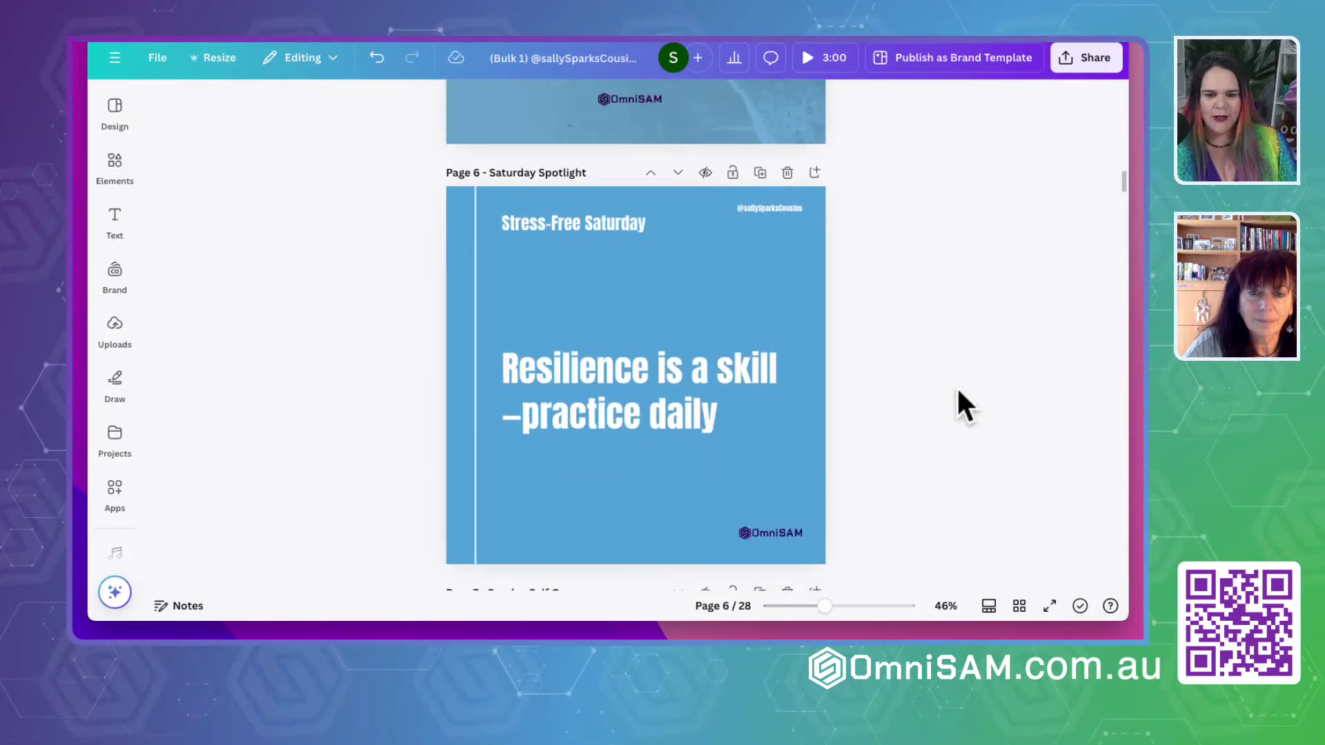
{"action": "scroll", "coordinate": [957, 386], "scroll_direction": "up", "scroll_amount": 5}
{"action": "left_click", "coordinate": [509, 398]}
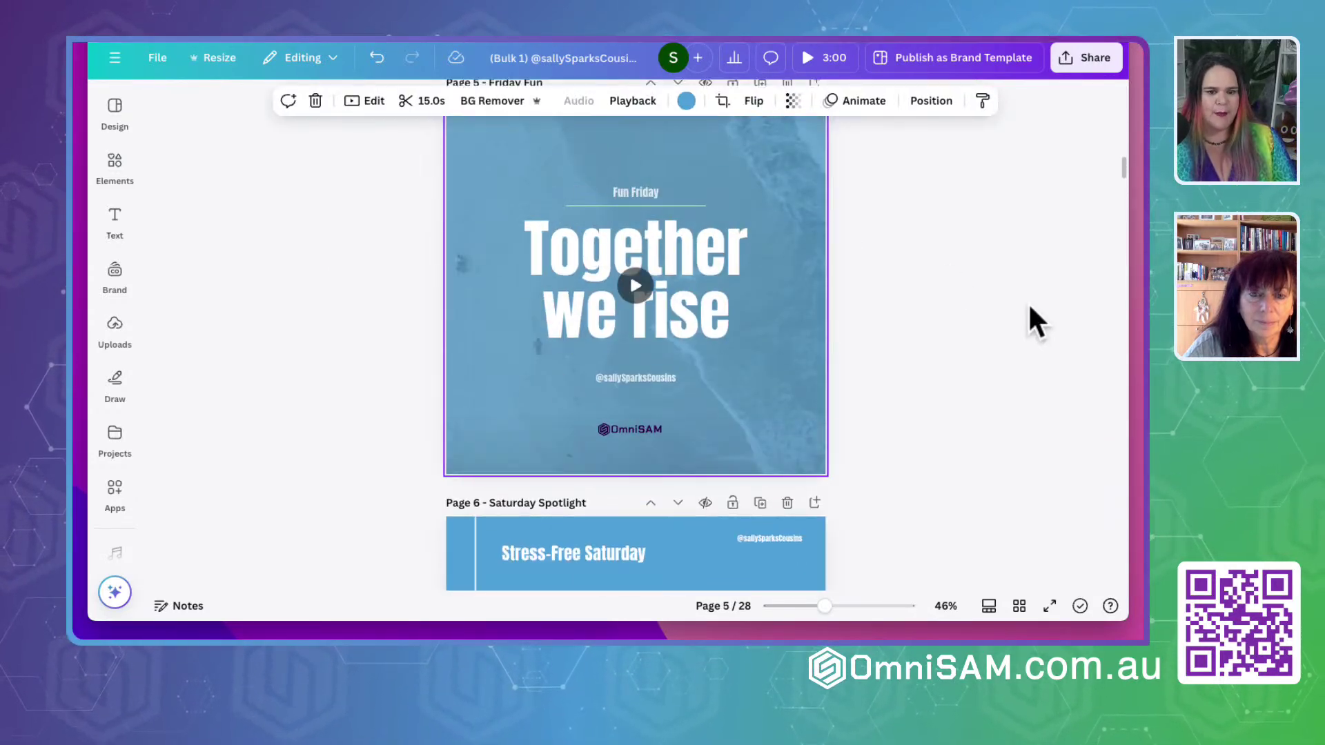
Switch to ChatGPT and examine the content plan tables for the "Together we rise" row and its Canva keywords
{"action": "scroll", "coordinate": [1024, 301], "scroll_direction": "up", "scroll_amount": 2}
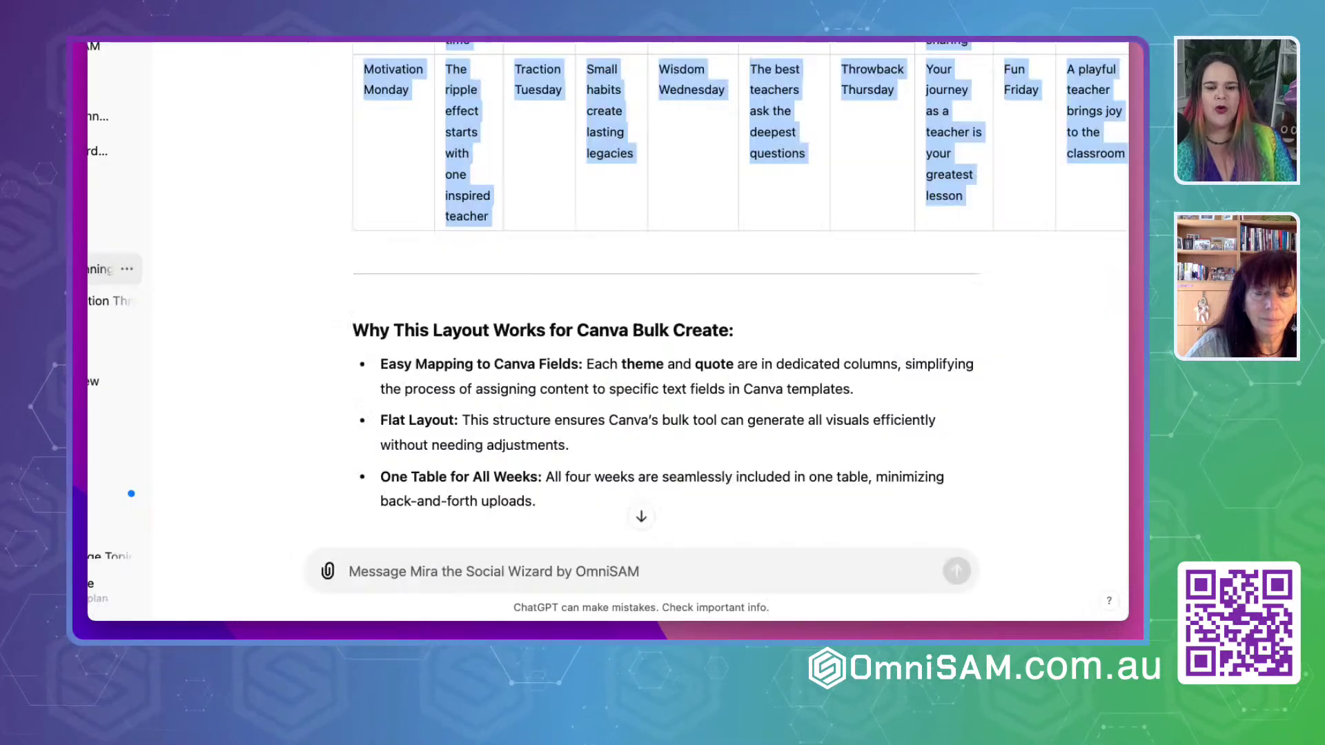
{"action": "scroll", "coordinate": [554, 429], "scroll_direction": "up", "scroll_amount": 5}
{"action": "scroll", "coordinate": [554, 428], "scroll_direction": "up", "scroll_amount": 15}
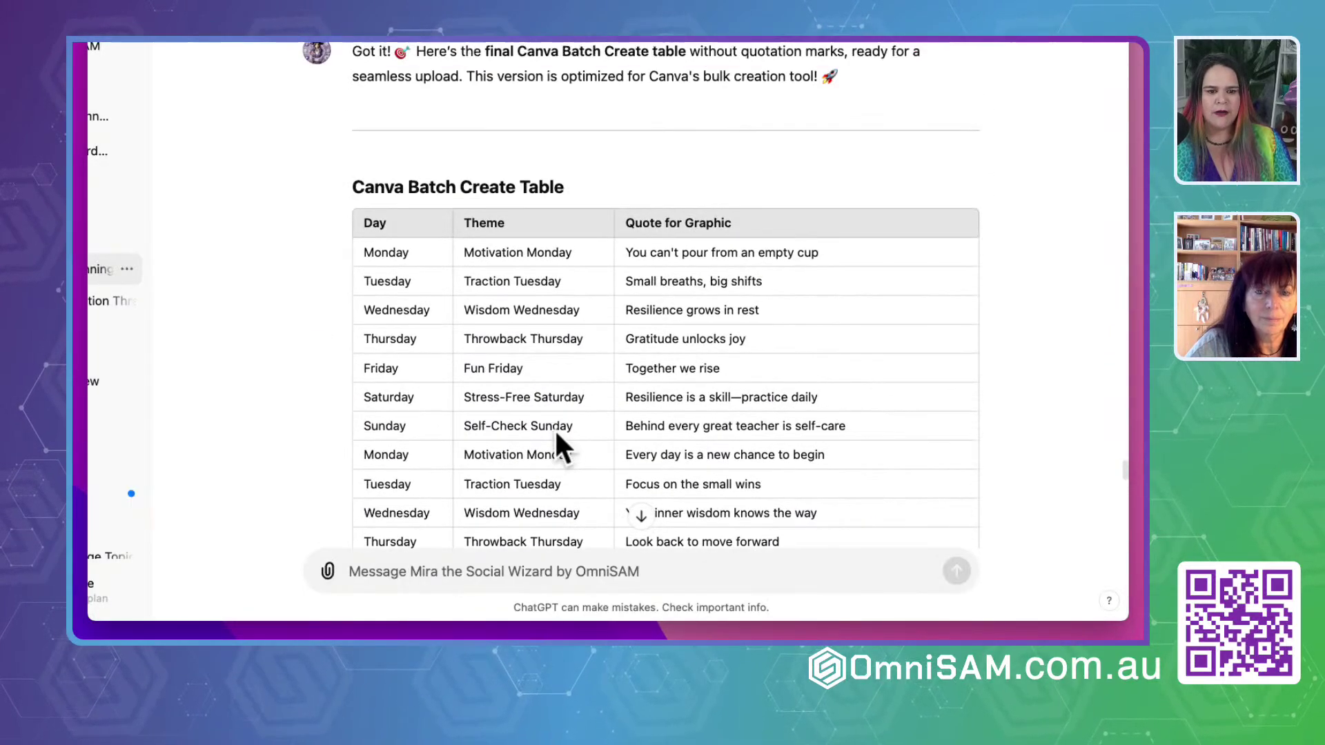
{"action": "scroll", "coordinate": [553, 429], "scroll_direction": "down", "scroll_amount": 12}
{"action": "scroll", "coordinate": [557, 432], "scroll_direction": "up", "scroll_amount": 6}
{"action": "scroll", "coordinate": [556, 432], "scroll_direction": "up", "scroll_amount": 2}
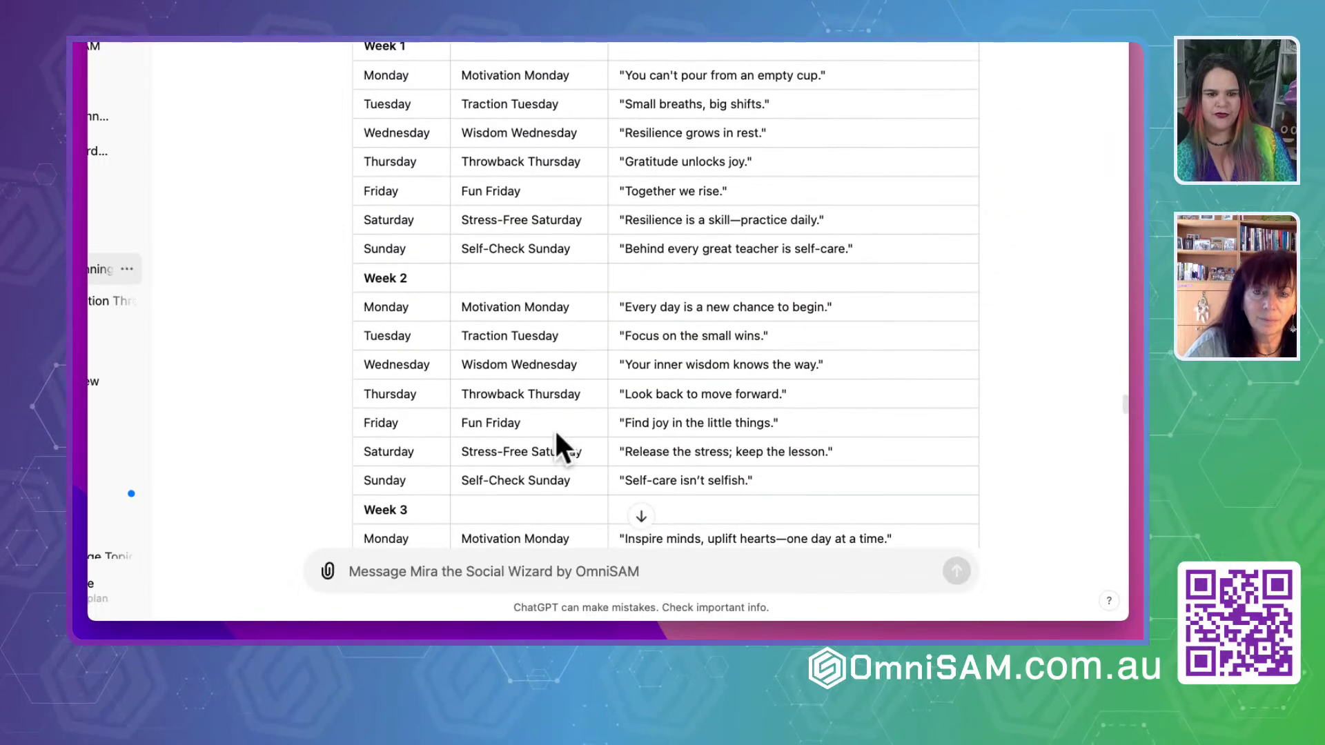
{"action": "scroll", "coordinate": [556, 435], "scroll_direction": "up", "scroll_amount": 3}
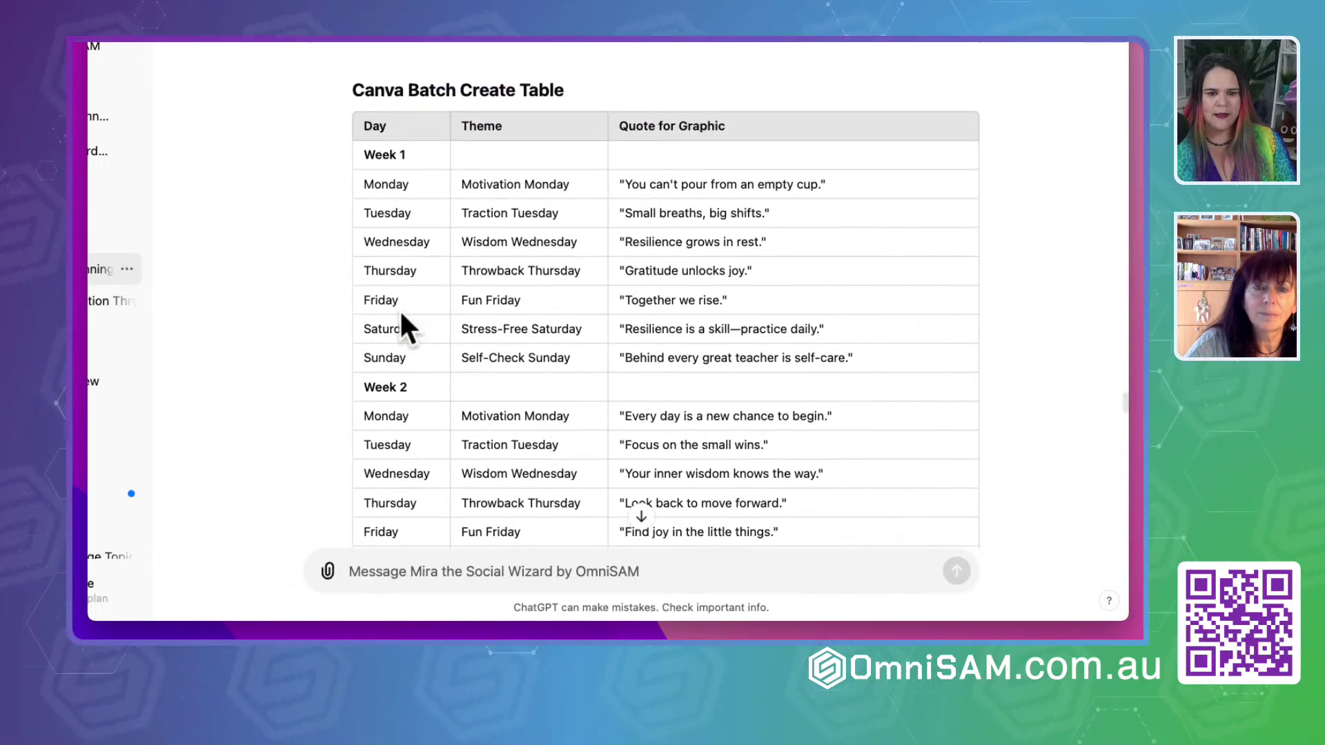
{"action": "scroll", "coordinate": [517, 289], "scroll_direction": "down", "scroll_amount": 20}
{"action": "scroll", "coordinate": [517, 290], "scroll_direction": "up", "scroll_amount": 8}
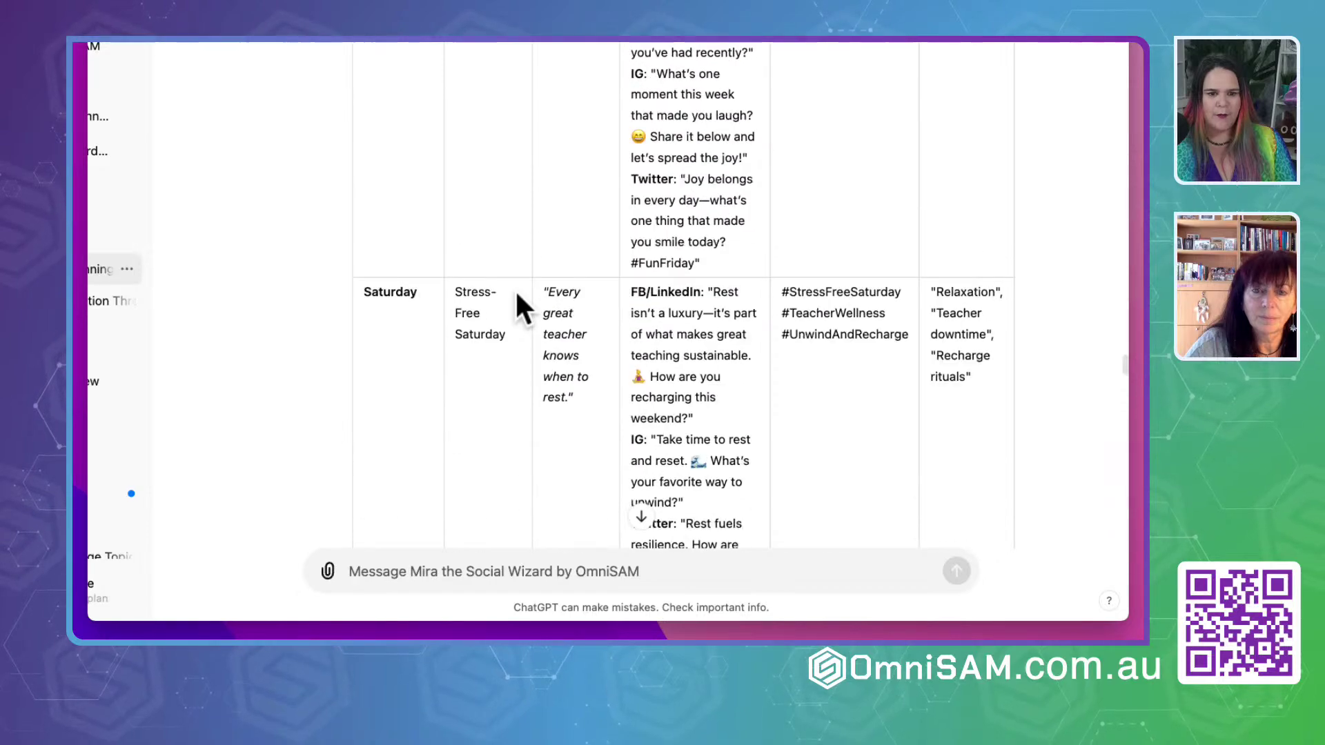
{"action": "scroll", "coordinate": [518, 297], "scroll_direction": "up", "scroll_amount": 3}
{"action": "scroll", "coordinate": [674, 286], "scroll_direction": "up", "scroll_amount": 15}
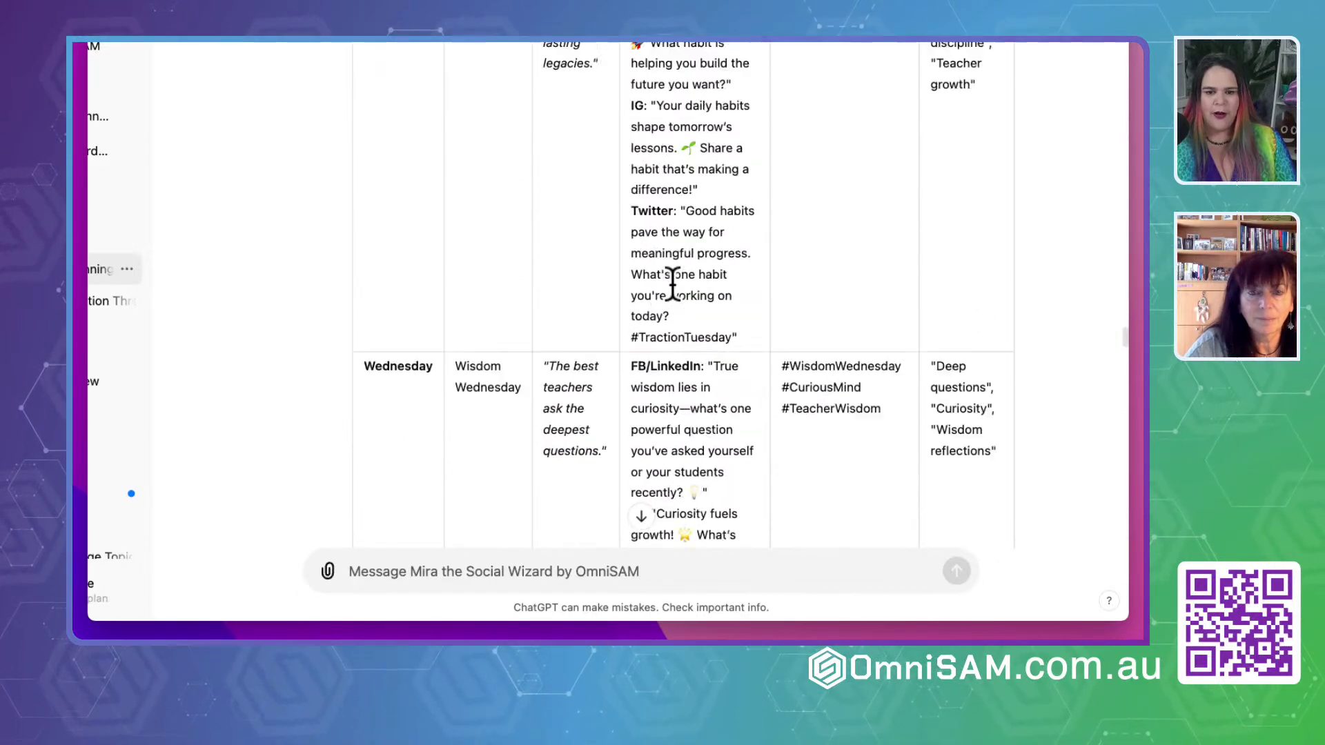
{"action": "scroll", "coordinate": [673, 283], "scroll_direction": "down", "scroll_amount": 15}
{"action": "scroll", "coordinate": [672, 283], "scroll_direction": "up", "scroll_amount": 6}
{"action": "scroll", "coordinate": [673, 283], "scroll_direction": "down", "scroll_amount": 8}
{"action": "scroll", "coordinate": [673, 283], "scroll_direction": "up", "scroll_amount": 15}
{"action": "scroll", "coordinate": [673, 283], "scroll_direction": "up", "scroll_amount": 15}
{"action": "scroll", "coordinate": [673, 284], "scroll_direction": "down", "scroll_amount": 8}
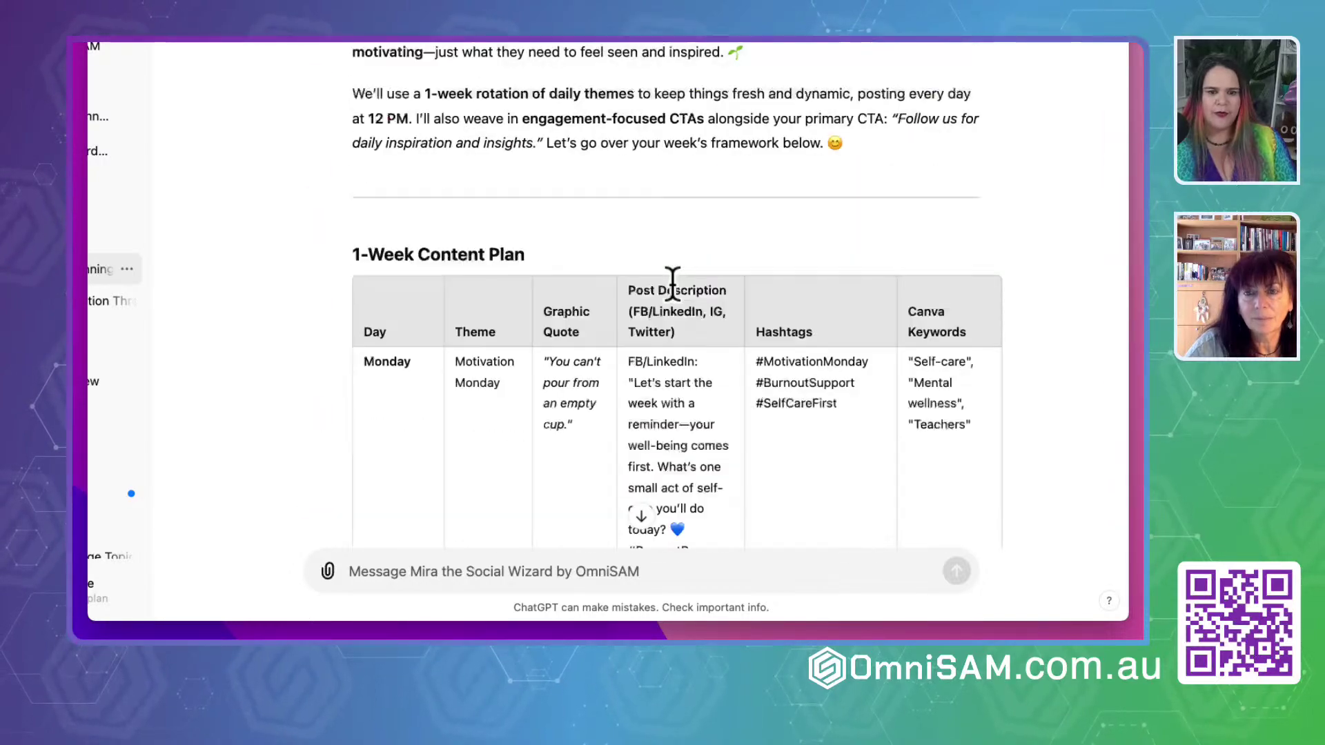
{"action": "scroll", "coordinate": [673, 286], "scroll_direction": "down", "scroll_amount": 15}
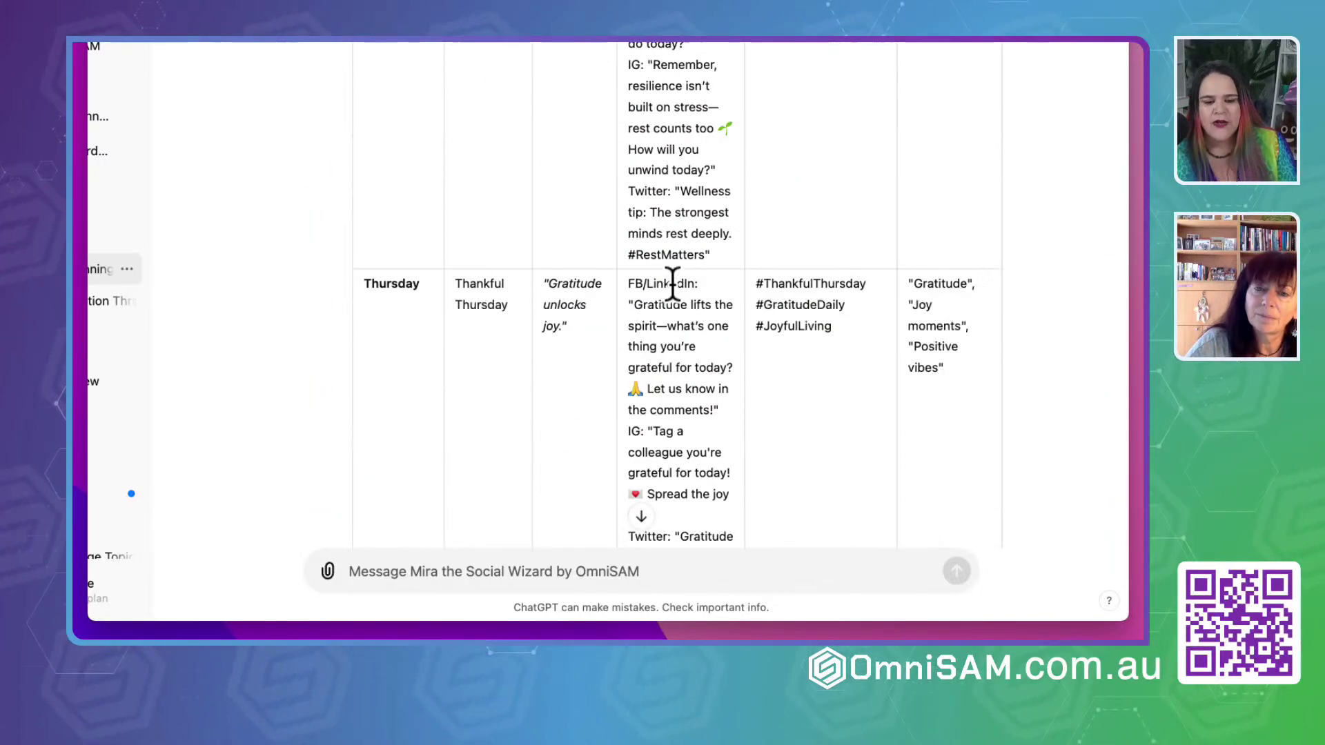
{"action": "scroll", "coordinate": [674, 285], "scroll_direction": "down", "scroll_amount": 10}
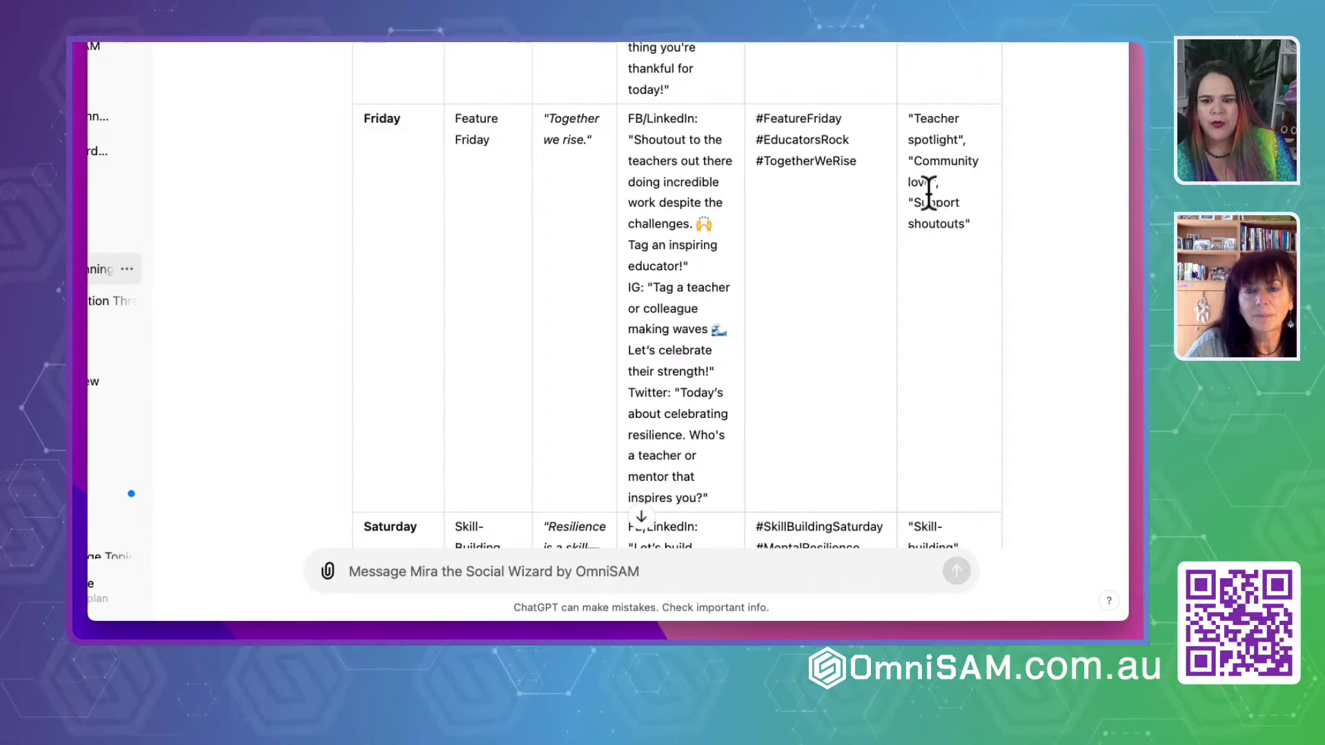
Search Canva's elements for the Friday row's keyword "Community love" and place the photo of hands forming two hearts over page 5's upper-left area
{"action": "left_click_drag", "start_coordinate": [914, 162], "coordinate": [933, 181]}
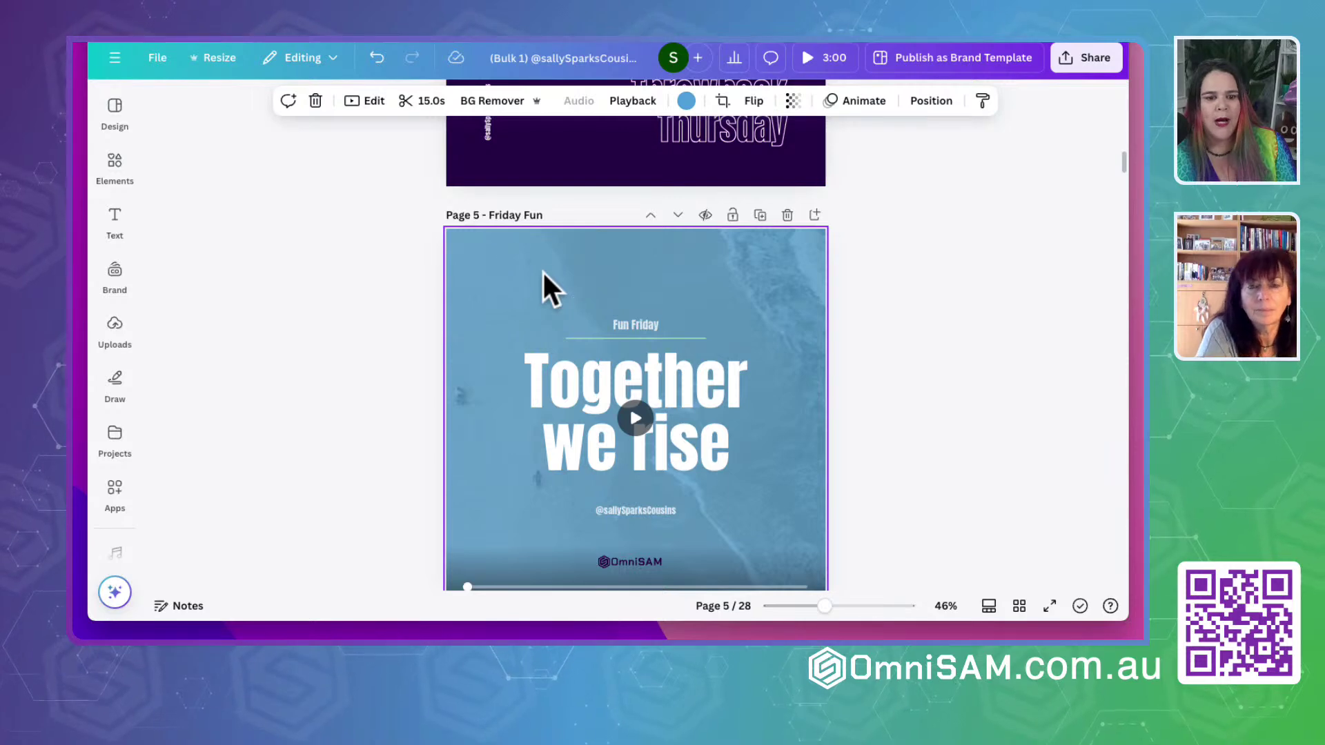
{"action": "left_click", "coordinate": [110, 170]}
{"action": "left_click", "coordinate": [253, 108]}
{"action": "type", "text": "Community love"}
{"action": "key", "text": "Return"}
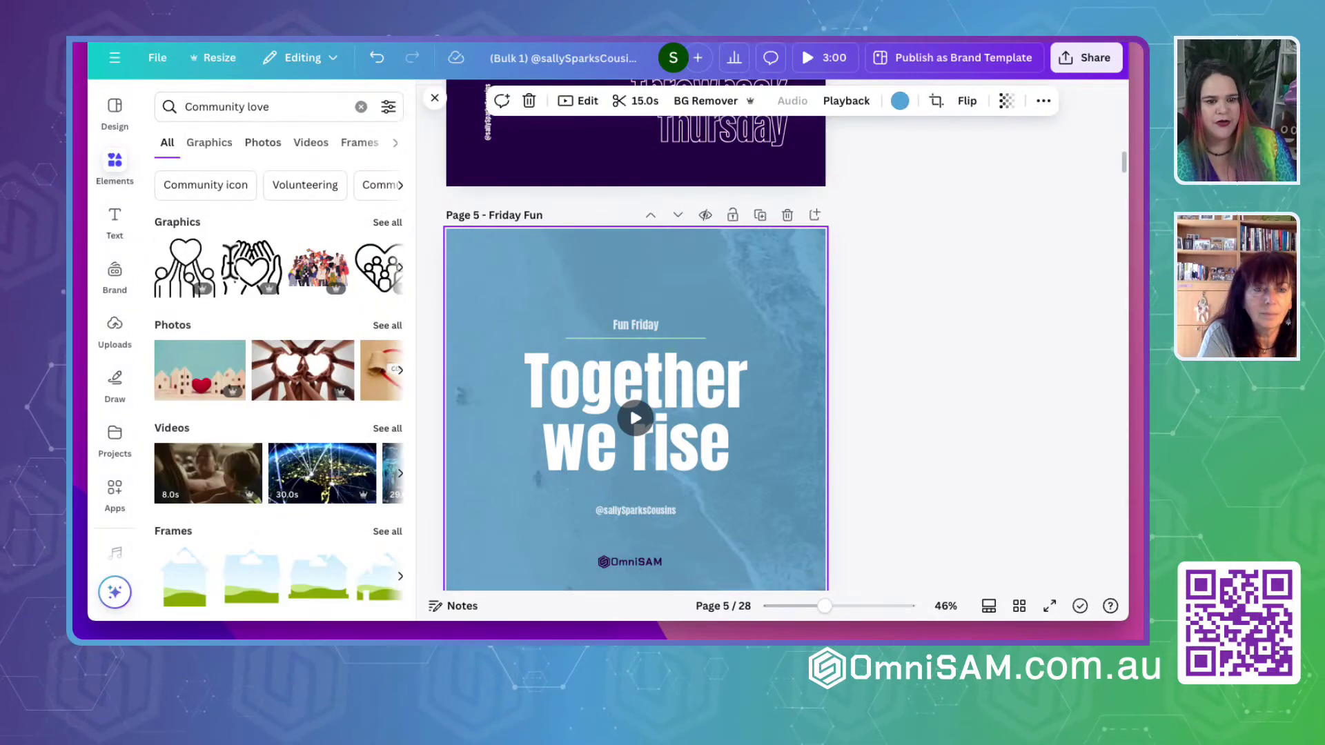
{"action": "left_click", "coordinate": [284, 369]}
{"action": "left_click_drag", "start_coordinate": [512, 333], "coordinate": [461, 225]}
Try to enlarge the hands photo to cover page 5 and send it to the back, and undo the changes
{"action": "left_click_drag", "start_coordinate": [734, 398], "coordinate": [1132, 628]}
{"action": "left_click_drag", "start_coordinate": [735, 284], "coordinate": [669, 278]}
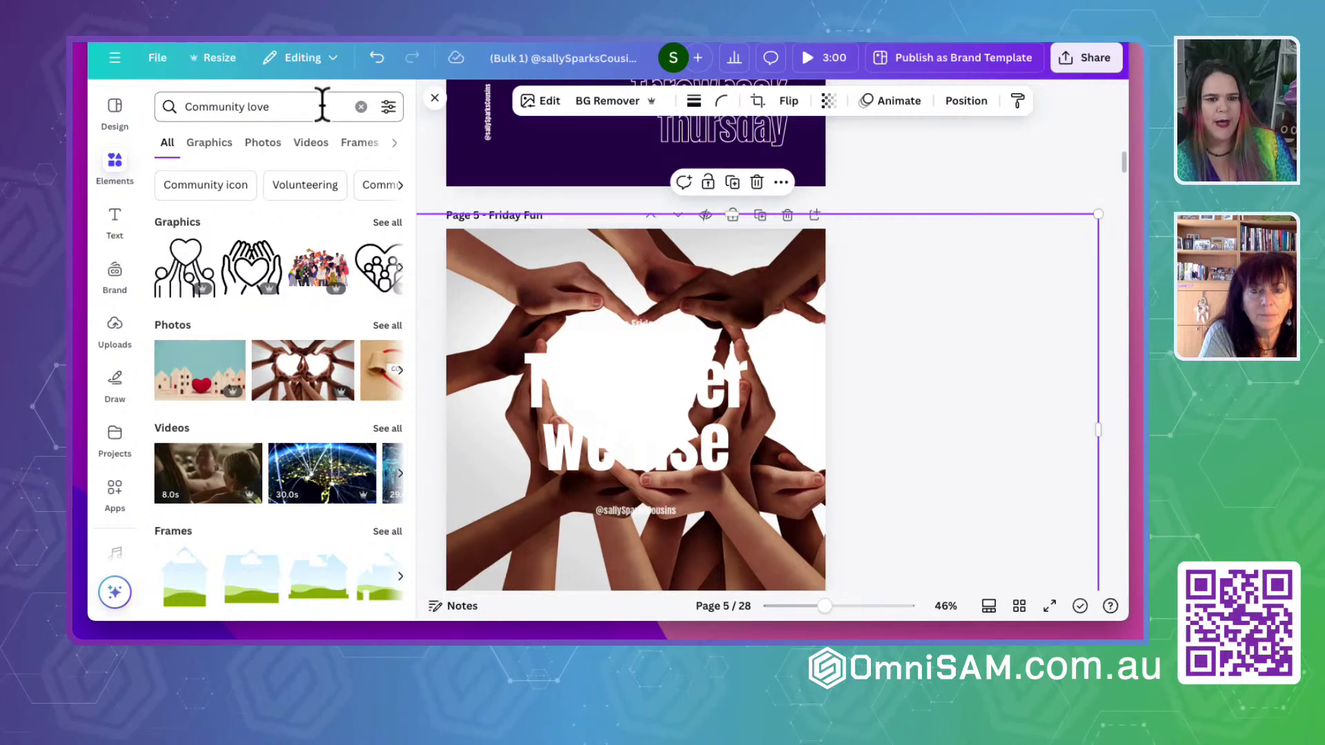
{"action": "left_click", "coordinate": [966, 103]}
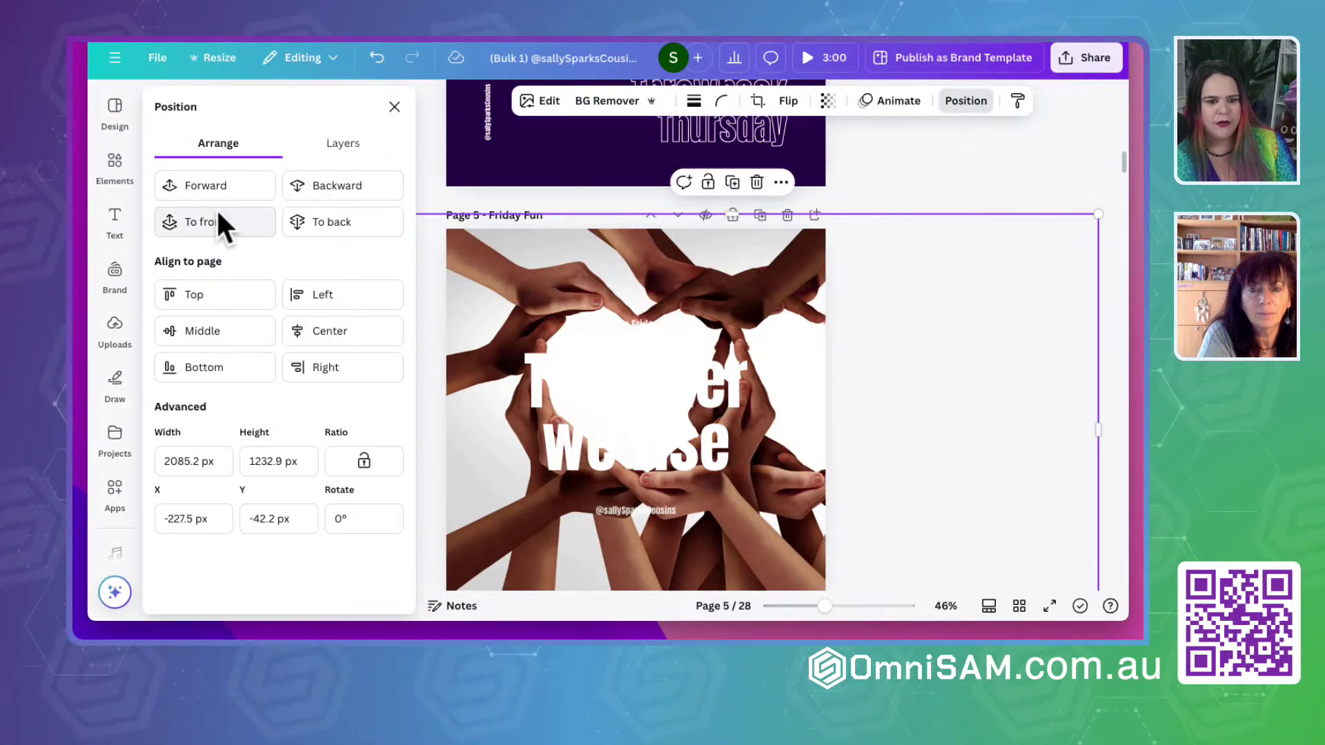
{"action": "left_click", "coordinate": [318, 185]}
{"action": "left_click", "coordinate": [319, 185]}
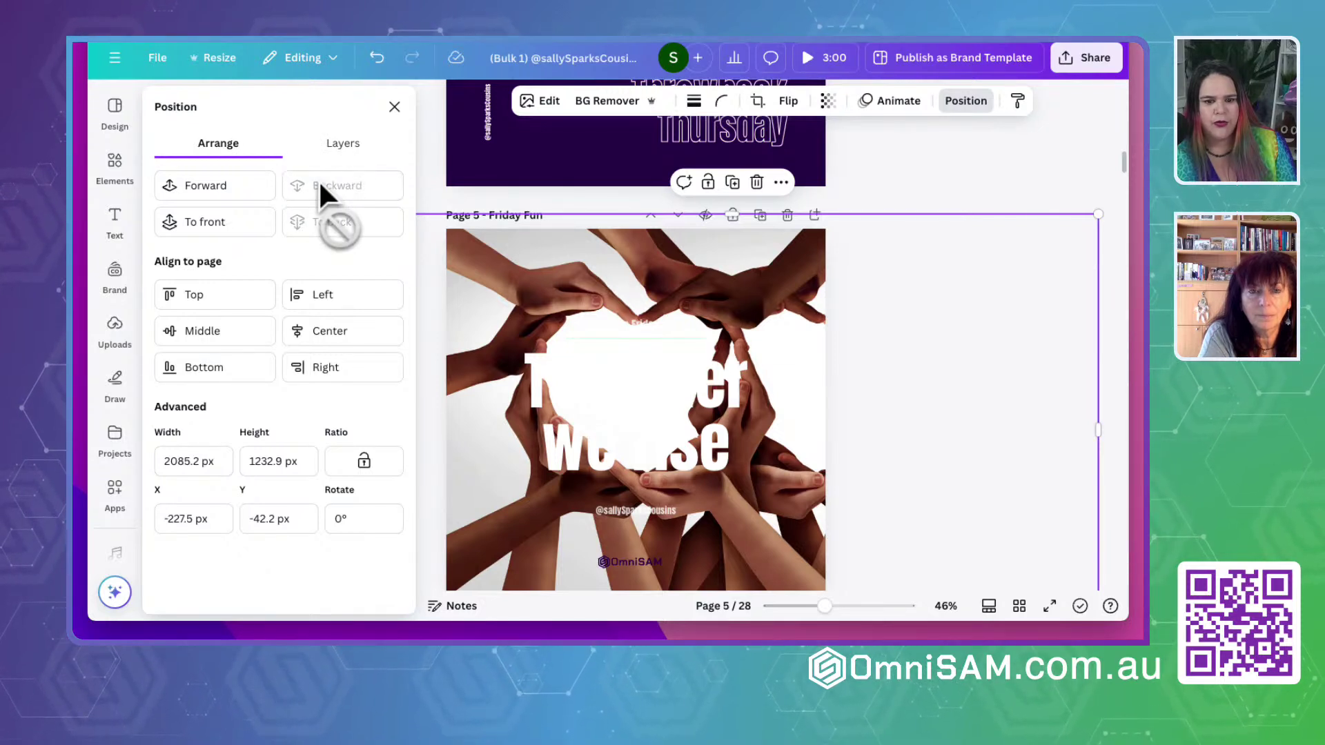
{"action": "key", "text": "ctrl+z"}
{"action": "key", "text": "ctrl+z"}
{"action": "key", "text": "ctrl+z"}
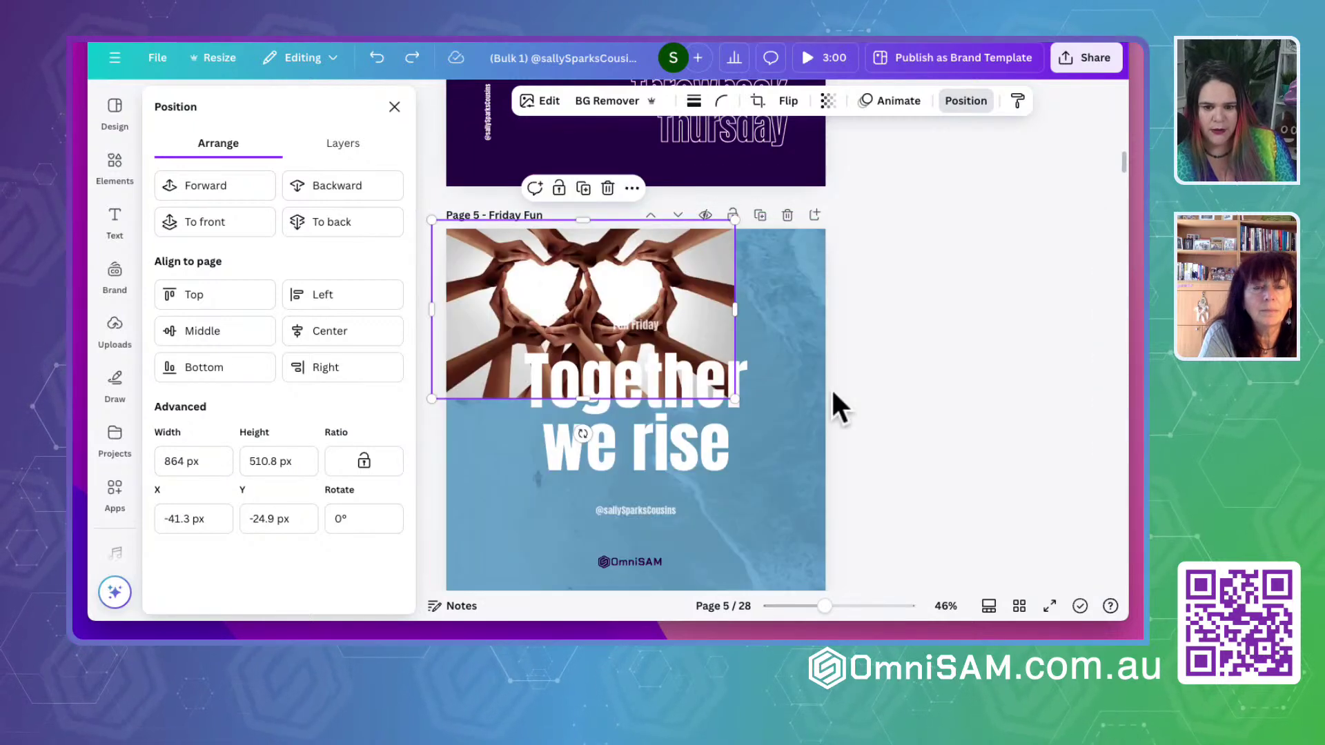
{"action": "left_click", "coordinate": [799, 408]}
{"action": "left_click", "coordinate": [796, 460]}
{"action": "left_click", "coordinate": [753, 545]}
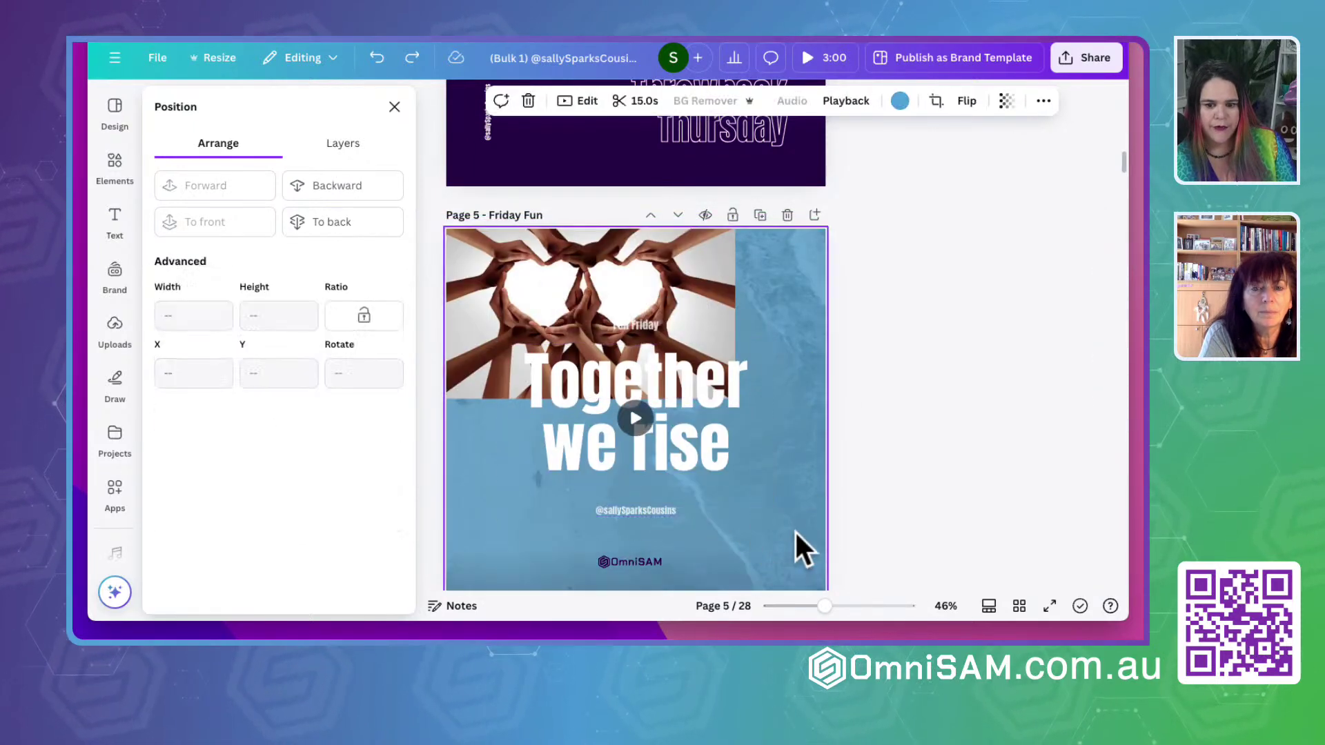
{"action": "double_click", "coordinate": [794, 530]}
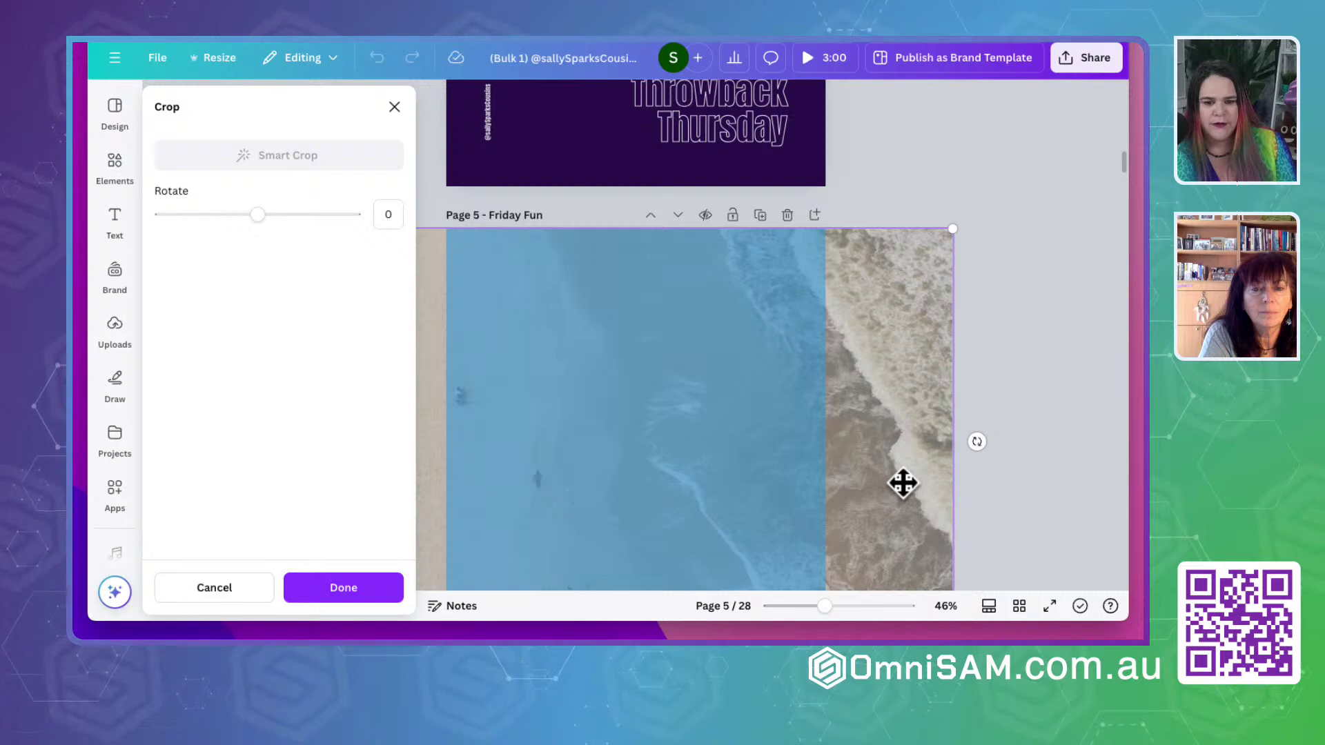
{"action": "left_click", "coordinate": [1046, 393]}
{"action": "double_click", "coordinate": [798, 342]}
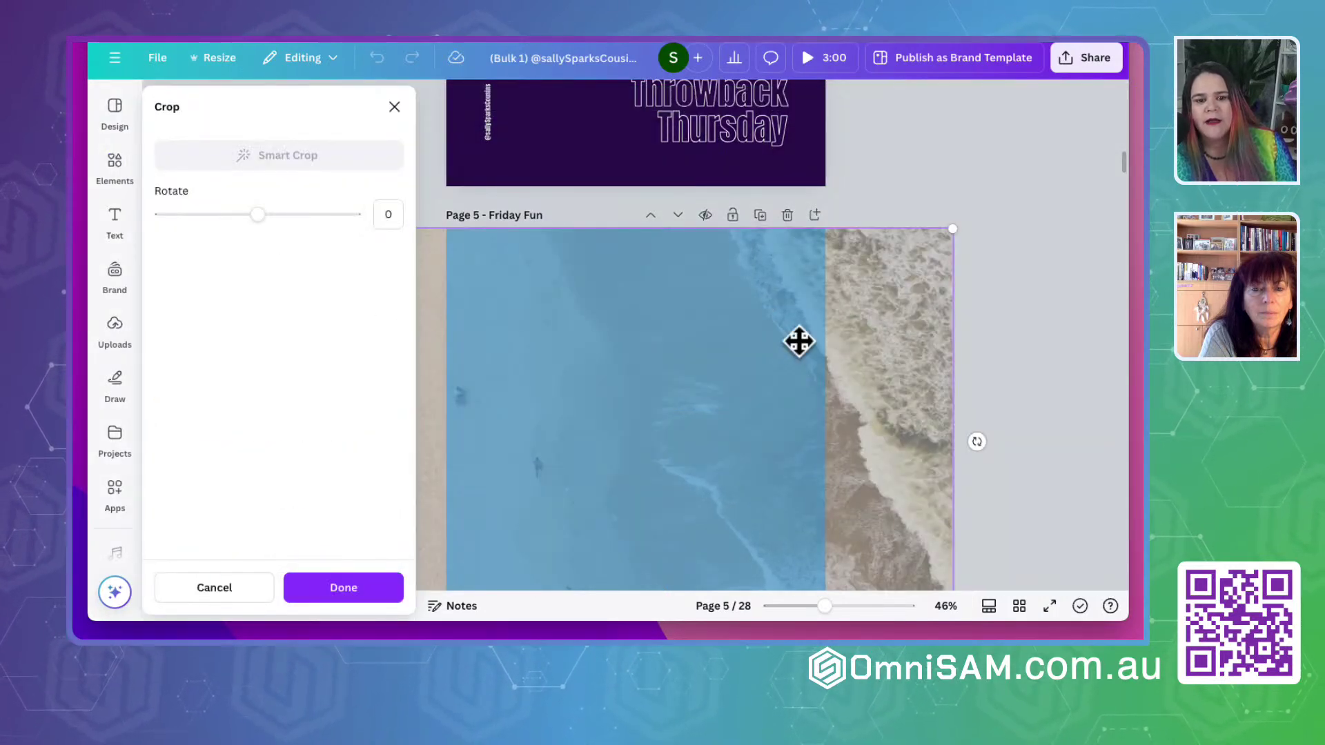
{"action": "left_click", "coordinate": [1005, 273]}
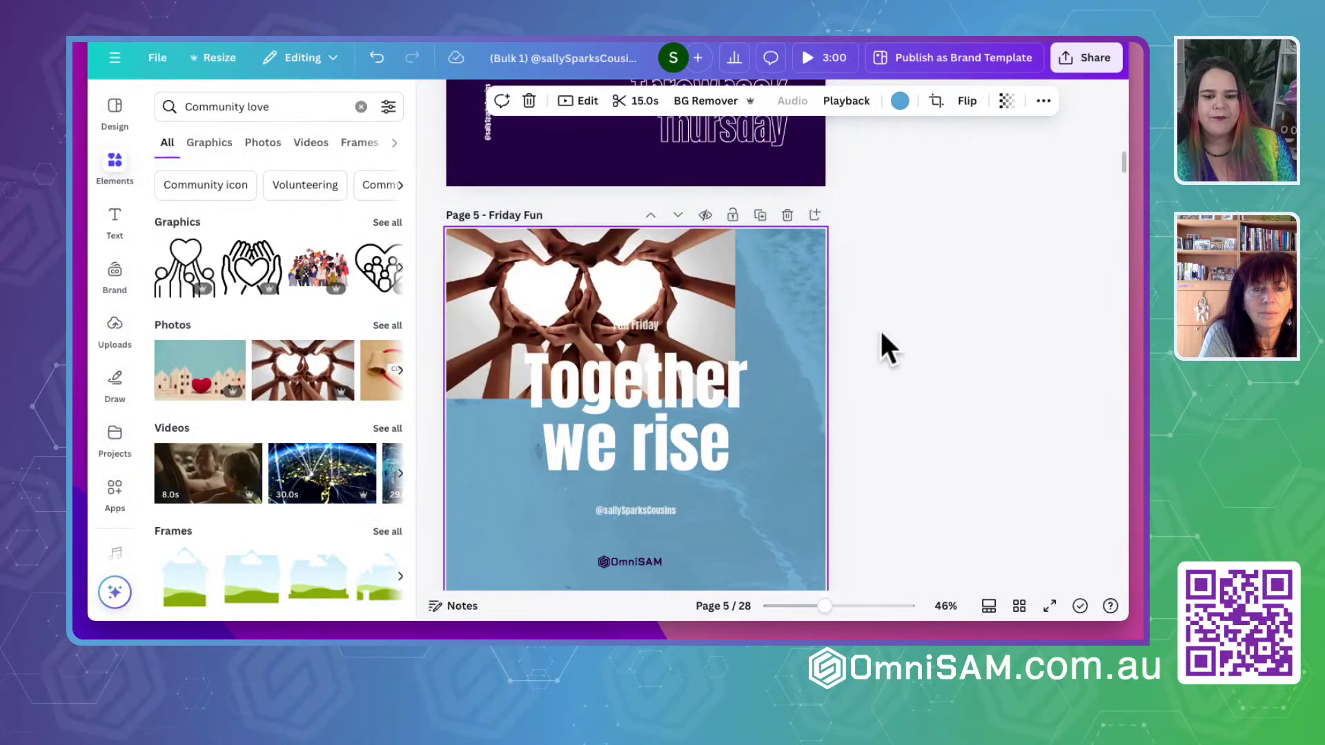
{"action": "mouse_move", "coordinate": [793, 278]}
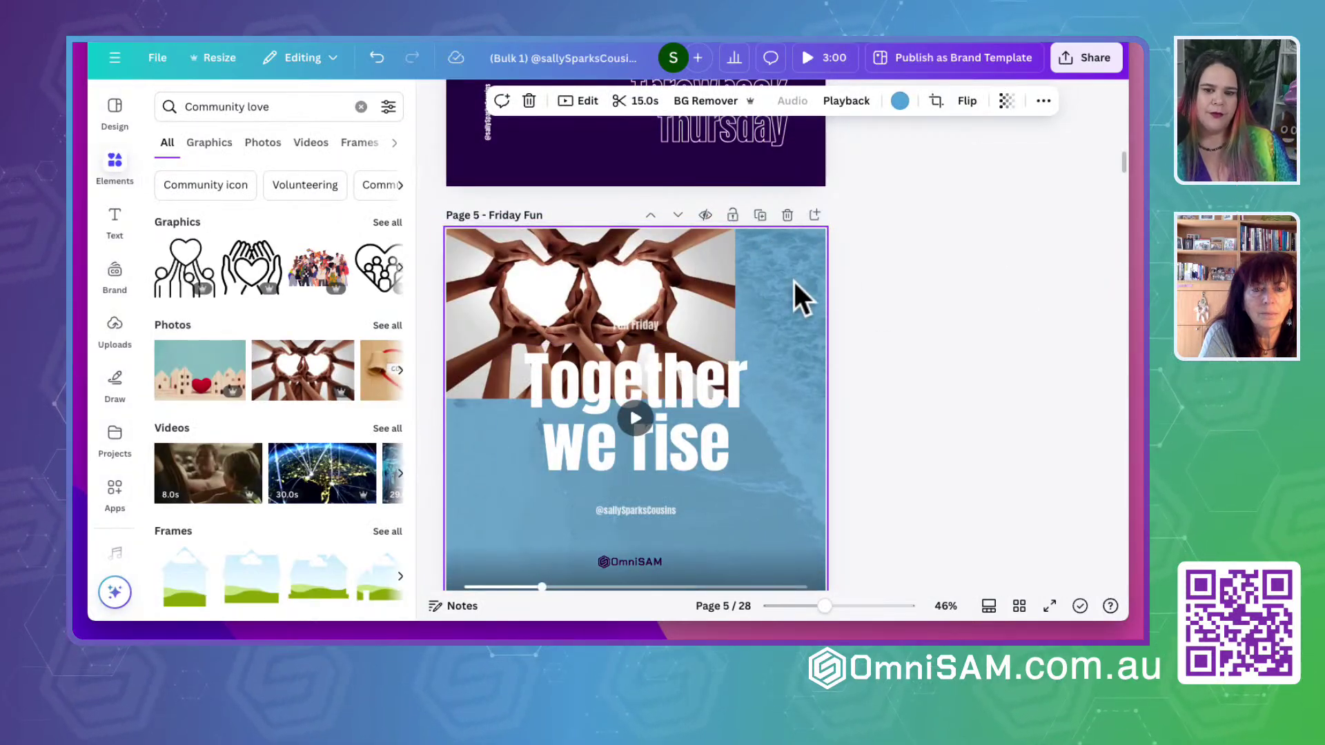
{"action": "left_click", "coordinate": [900, 101]}
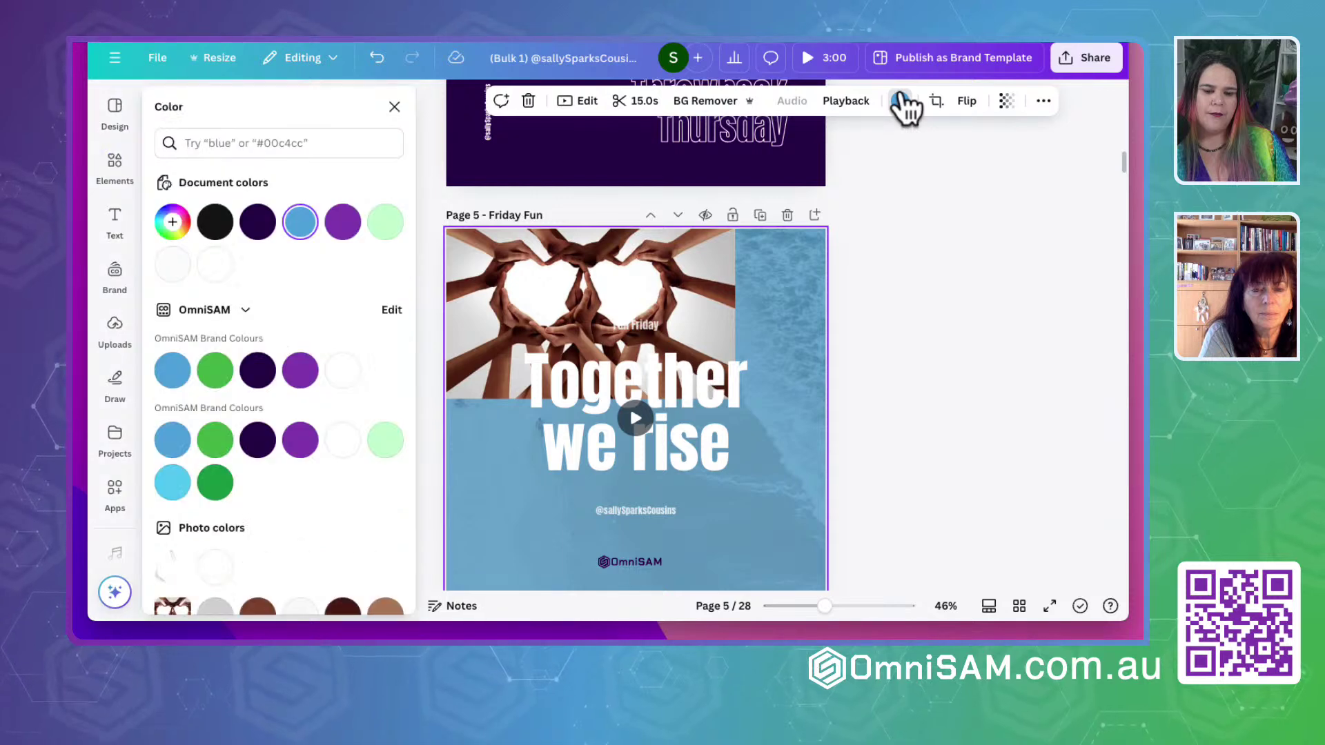
{"action": "left_click", "coordinate": [900, 101]}
{"action": "left_click", "coordinate": [935, 365]}
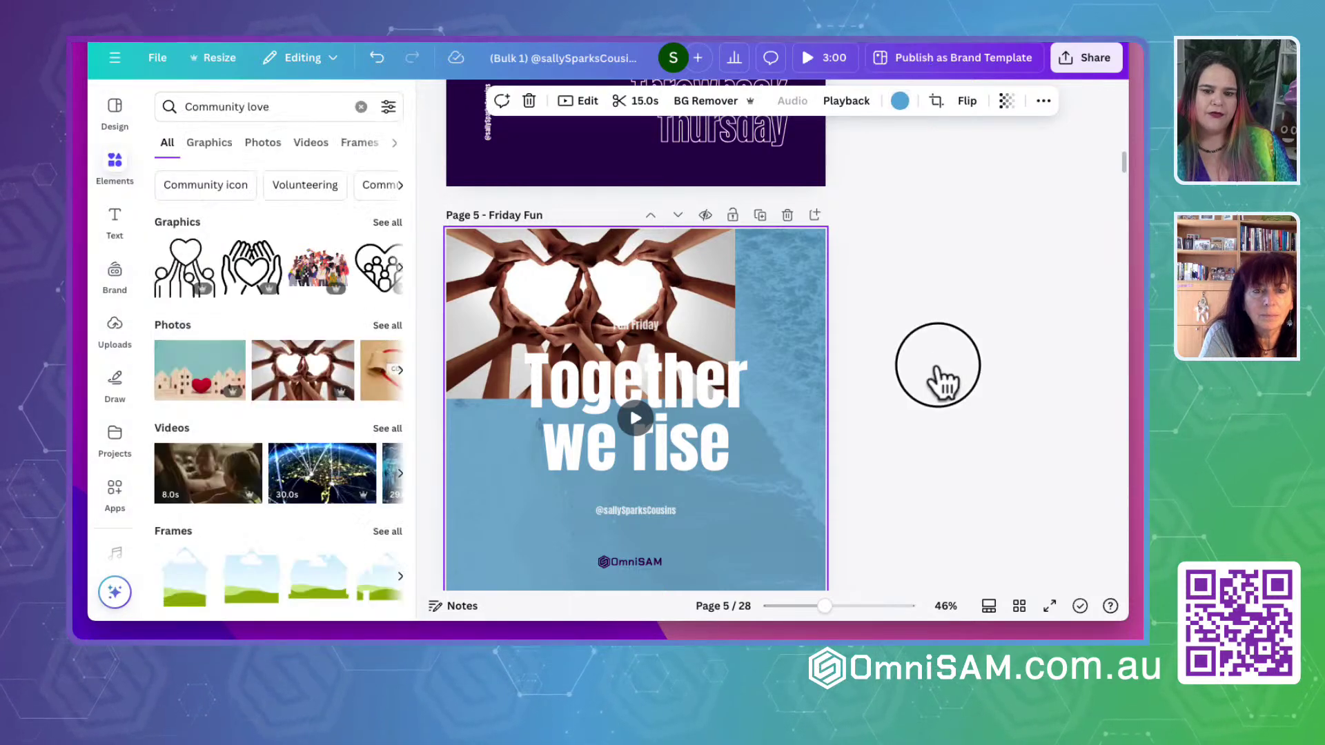
Delete the background video from page 5, keeping the hands photo
{"action": "left_click", "coordinate": [693, 301]}
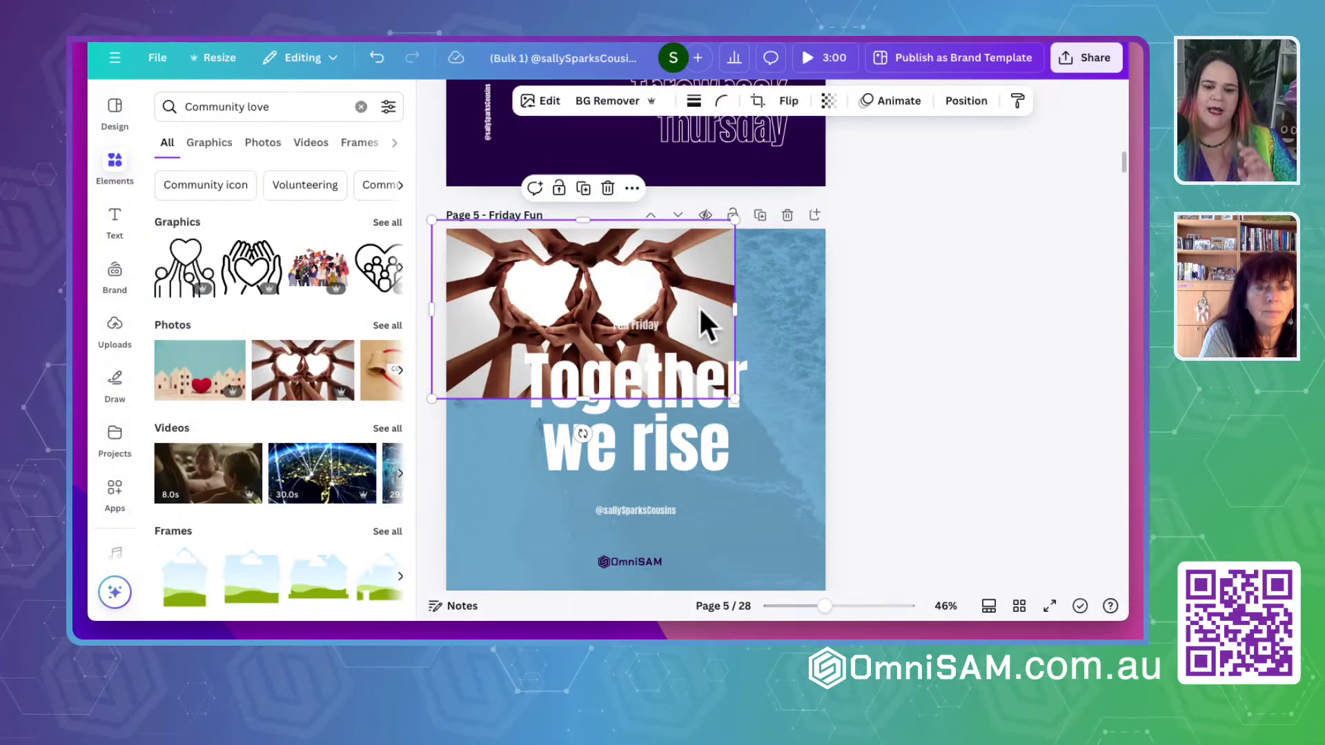
{"action": "left_click", "coordinate": [789, 522]}
{"action": "key", "text": "Delete"}
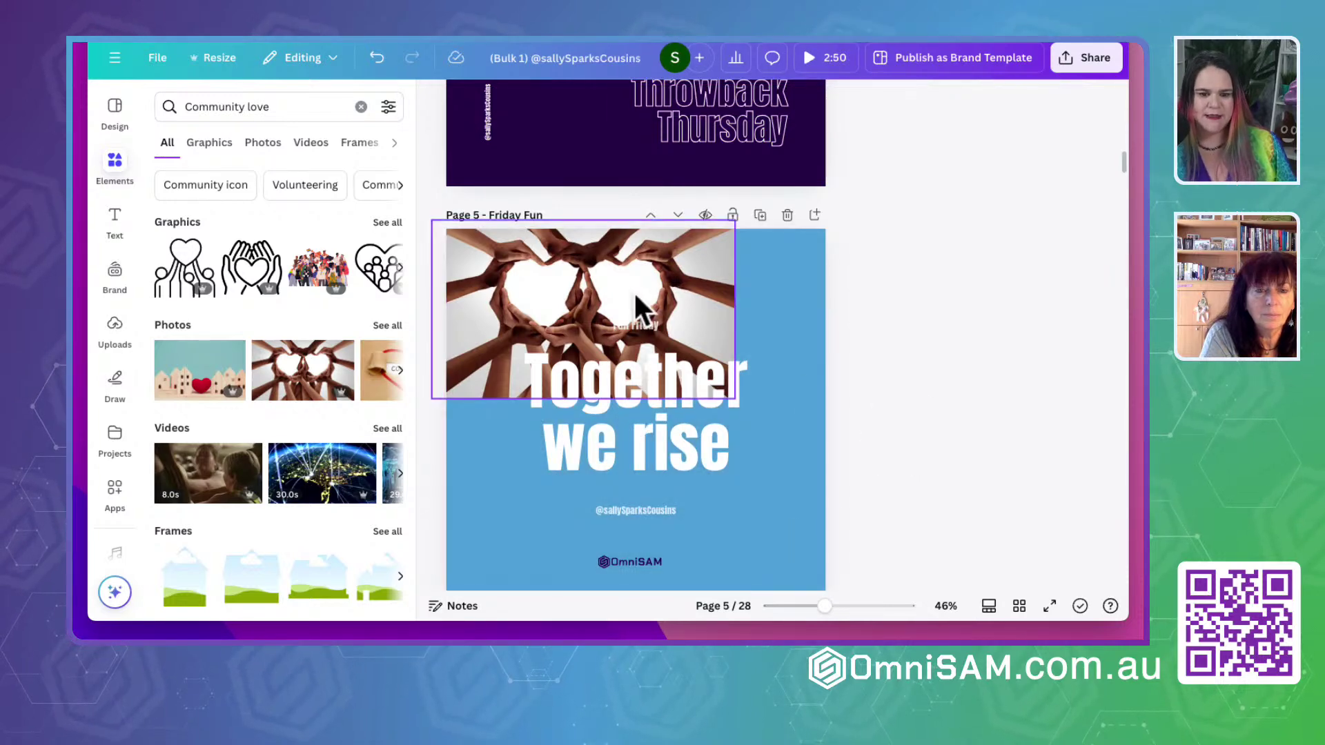
Enlarge the hands photo to about 1982 × 1172 px and position it to cover page 5, flush with the page's top edge
{"action": "left_click", "coordinate": [634, 297]}
{"action": "left_click_drag", "start_coordinate": [735, 398], "coordinate": [1015, 600]}
{"action": "left_click_drag", "start_coordinate": [641, 276], "coordinate": [668, 284]}
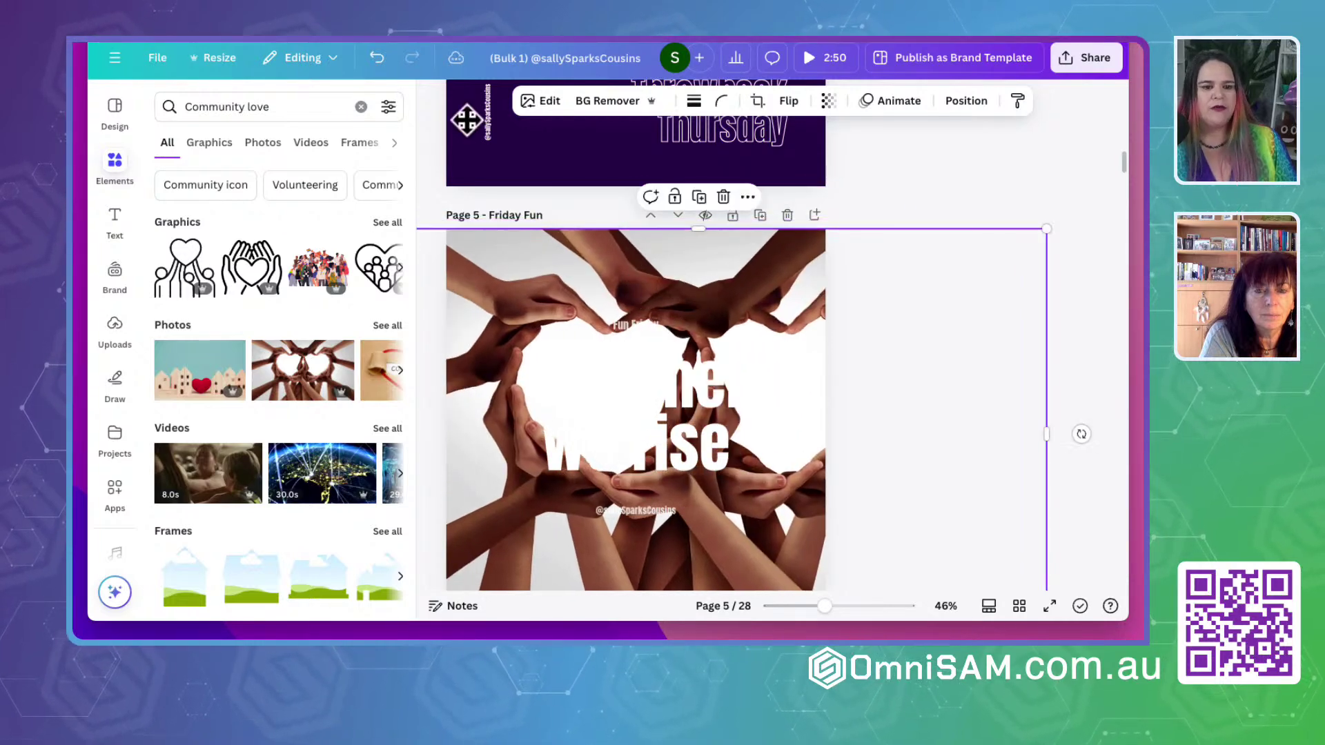
{"action": "left_click", "coordinate": [897, 102]}
{"action": "left_click", "coordinate": [947, 102]}
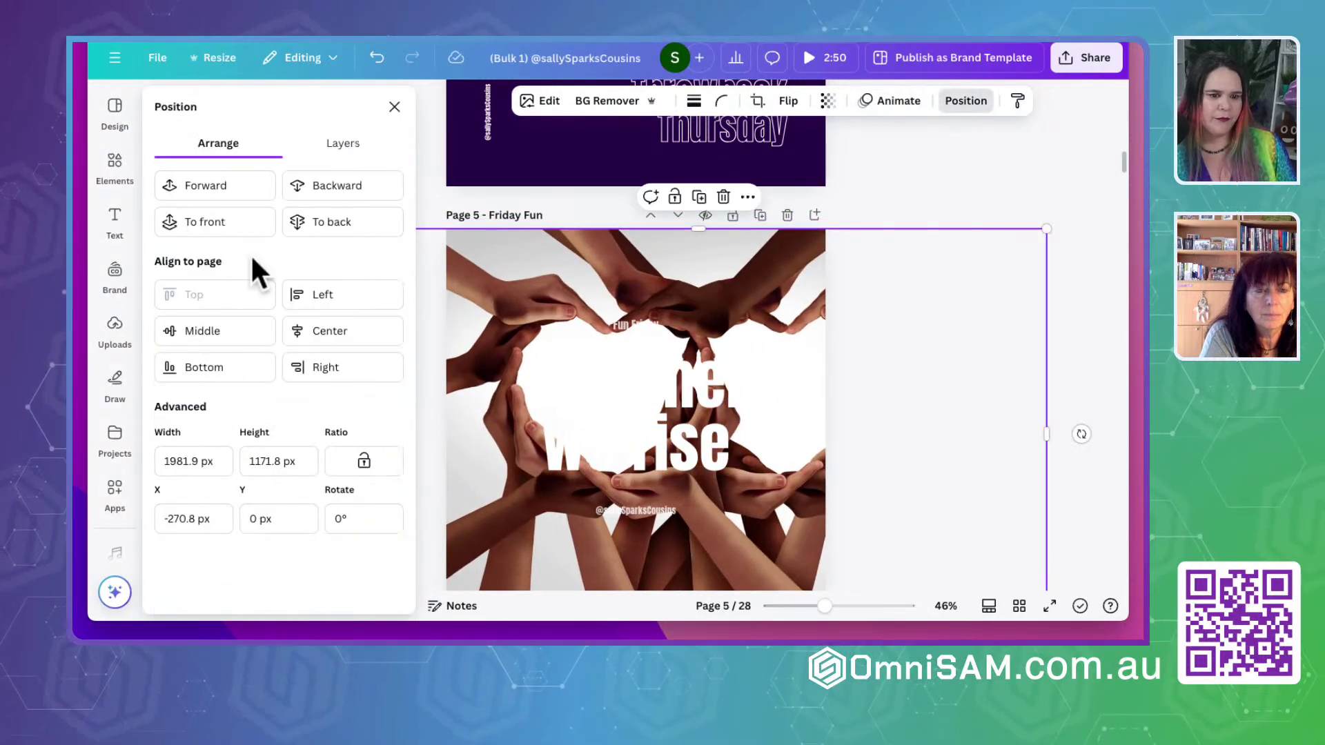
{"action": "left_click", "coordinate": [966, 101]}
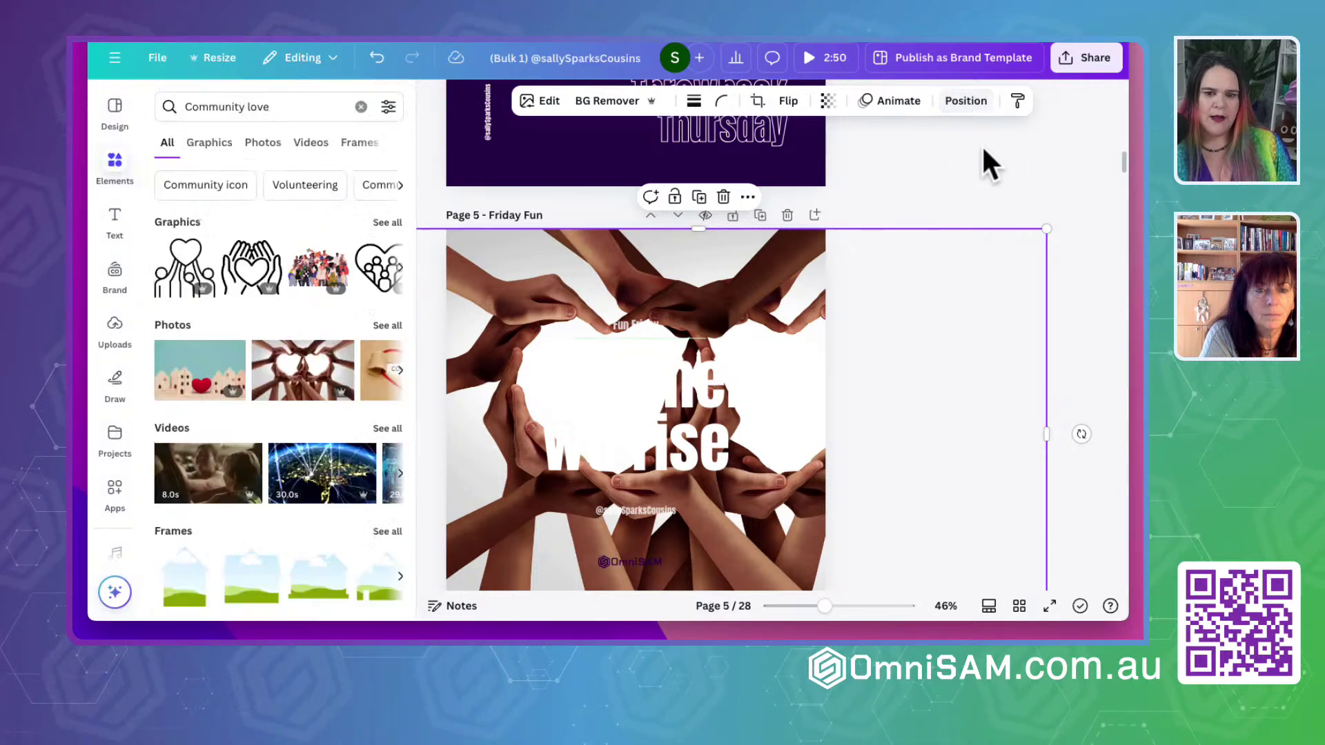
{"action": "left_click", "coordinate": [639, 145]}
{"action": "left_click", "coordinate": [508, 181]}
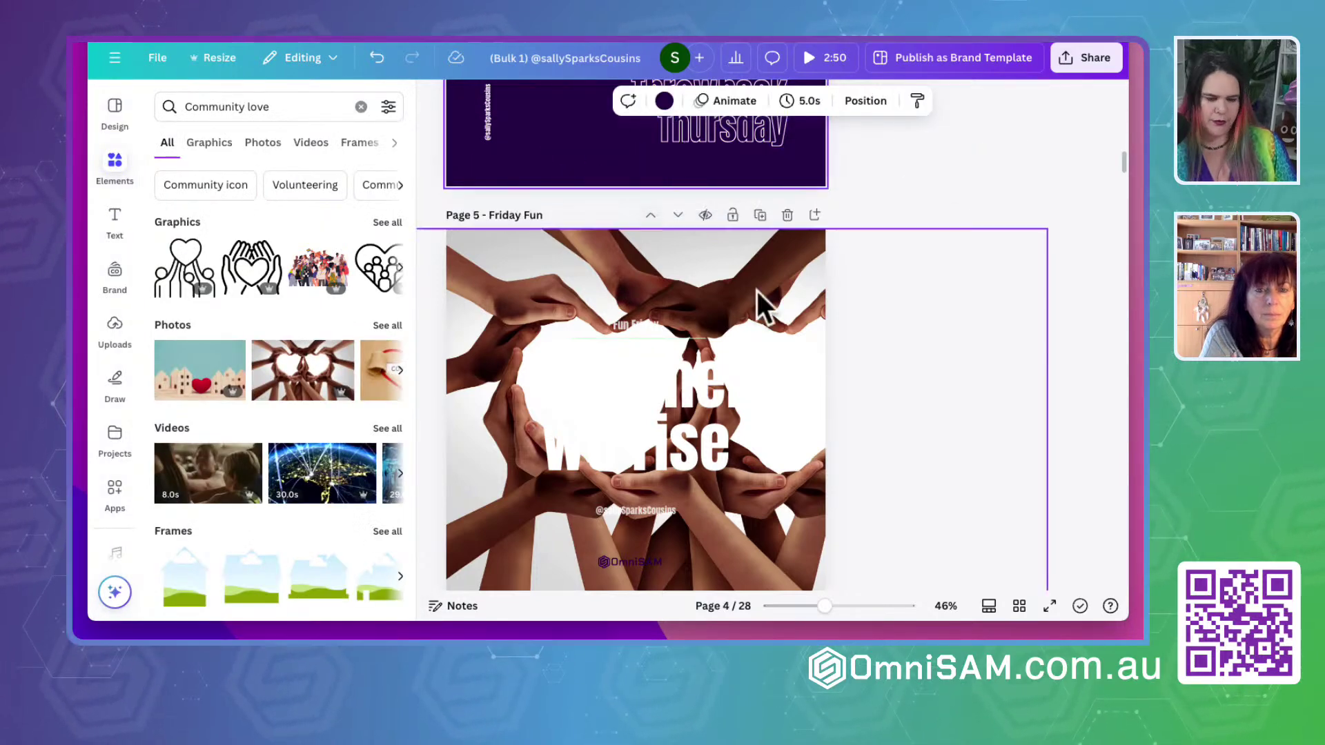
{"action": "scroll", "coordinate": [730, 264], "scroll_direction": "down", "scroll_amount": 4}
{"action": "left_click", "coordinate": [682, 523]}
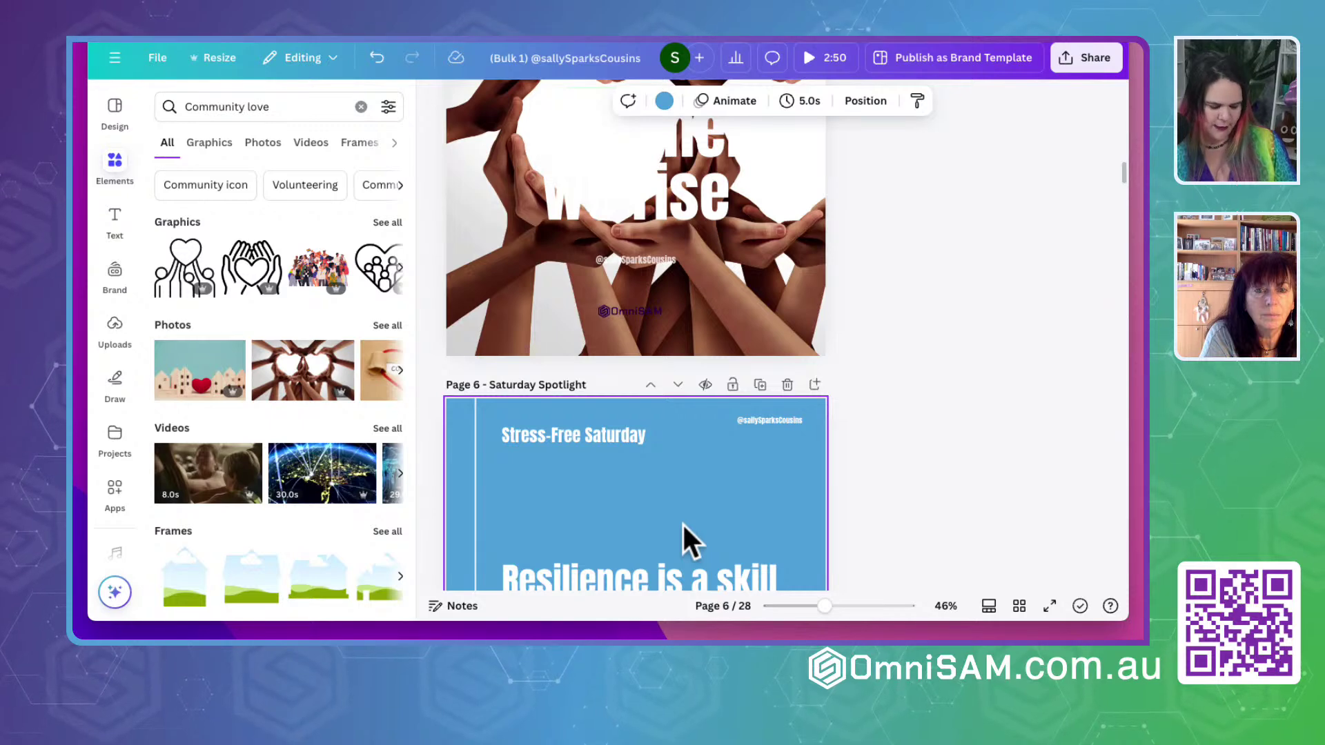
{"action": "scroll", "coordinate": [676, 497], "scroll_direction": "up", "scroll_amount": 3}
{"action": "left_click", "coordinate": [762, 462]}
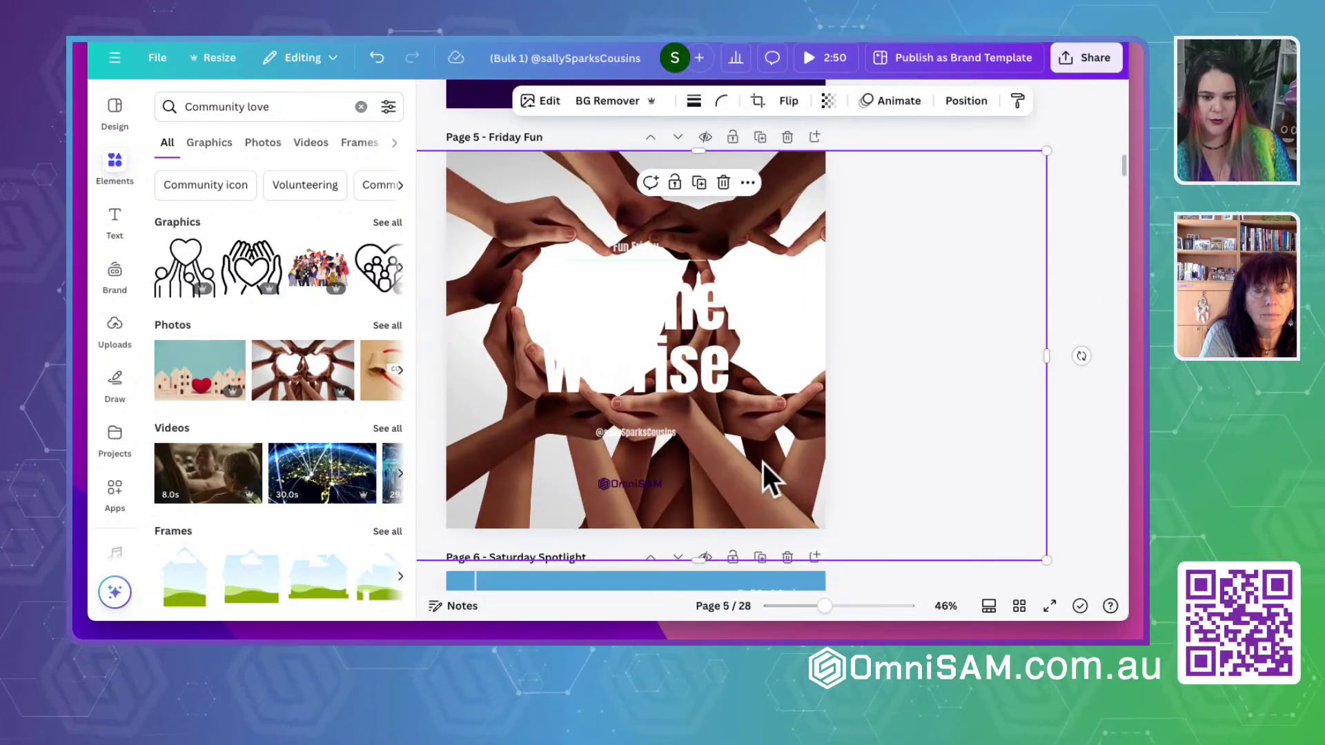
{"action": "left_click", "coordinate": [890, 414]}
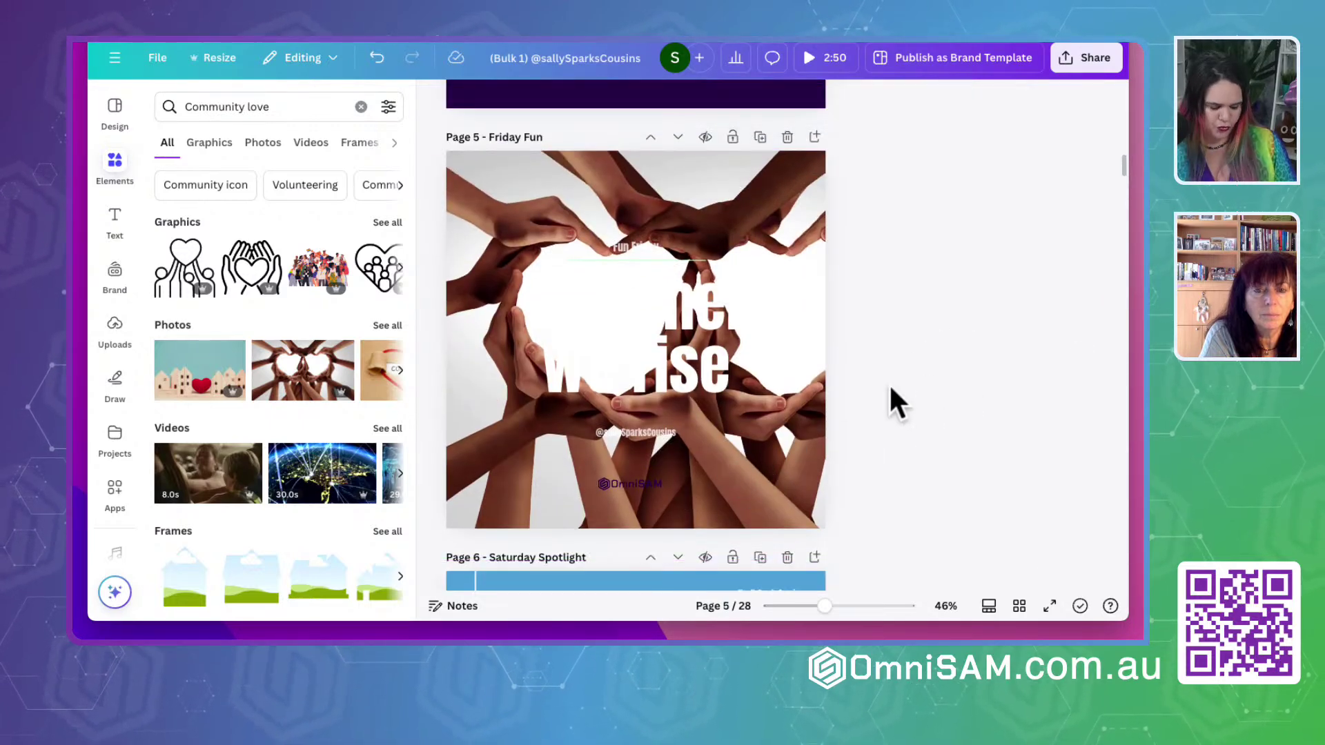
Add a square shape to page 5 and fill it with the blue document colour
{"action": "left_click", "coordinate": [810, 311]}
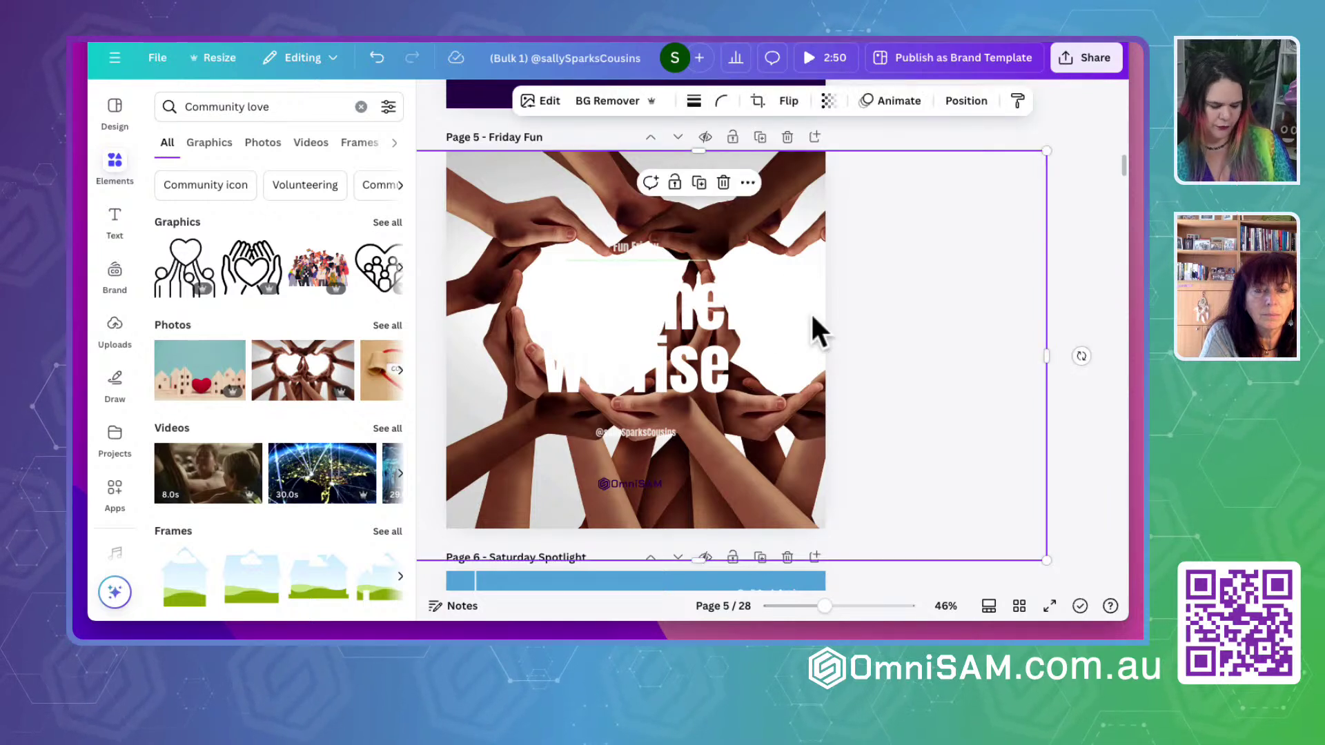
{"action": "key", "text": "ctrl+z"}
{"action": "left_click", "coordinate": [563, 101]}
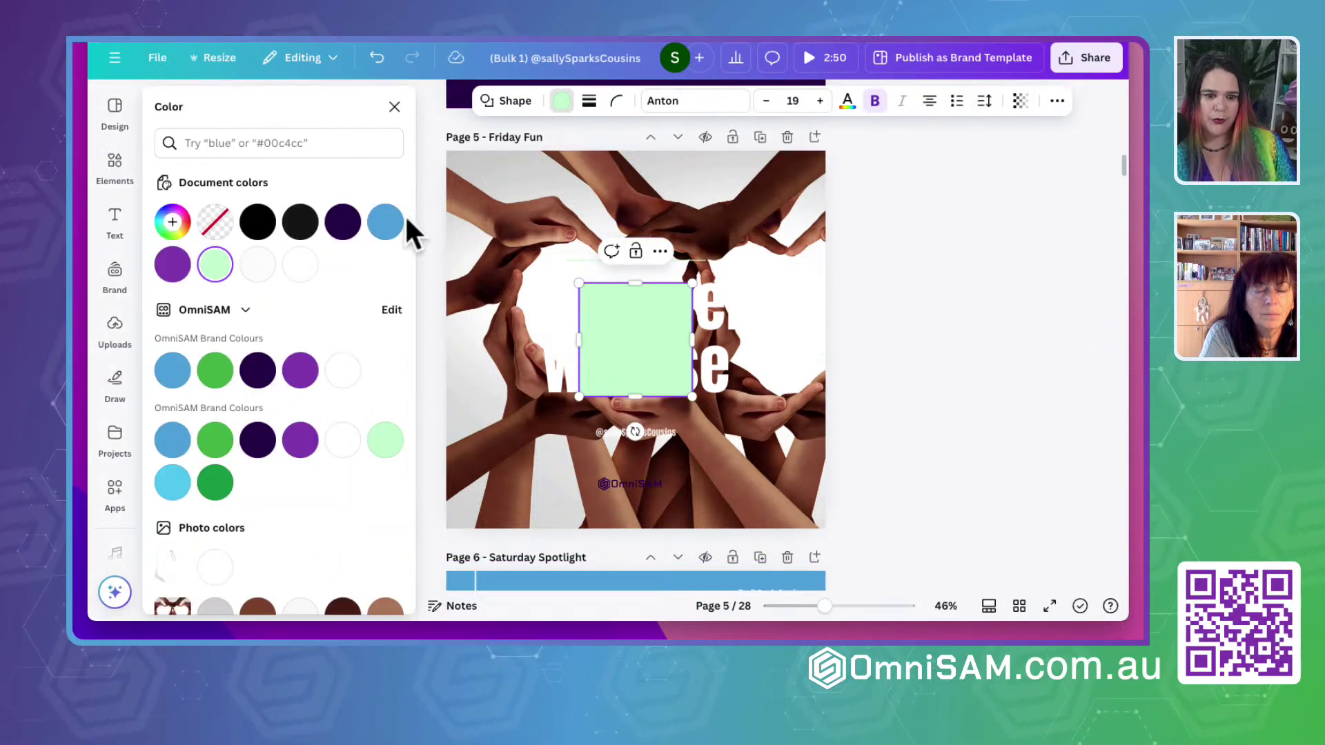
{"action": "left_click", "coordinate": [394, 220]}
Enlarge the blue square to cover all of page 5 and set its transparency to 83
{"action": "left_click_drag", "start_coordinate": [658, 357], "coordinate": [825, 533]}
{"action": "left_click", "coordinate": [1020, 100]}
{"action": "left_click", "coordinate": [983, 164]}
{"action": "left_click_drag", "start_coordinate": [983, 164], "coordinate": [1037, 166]}
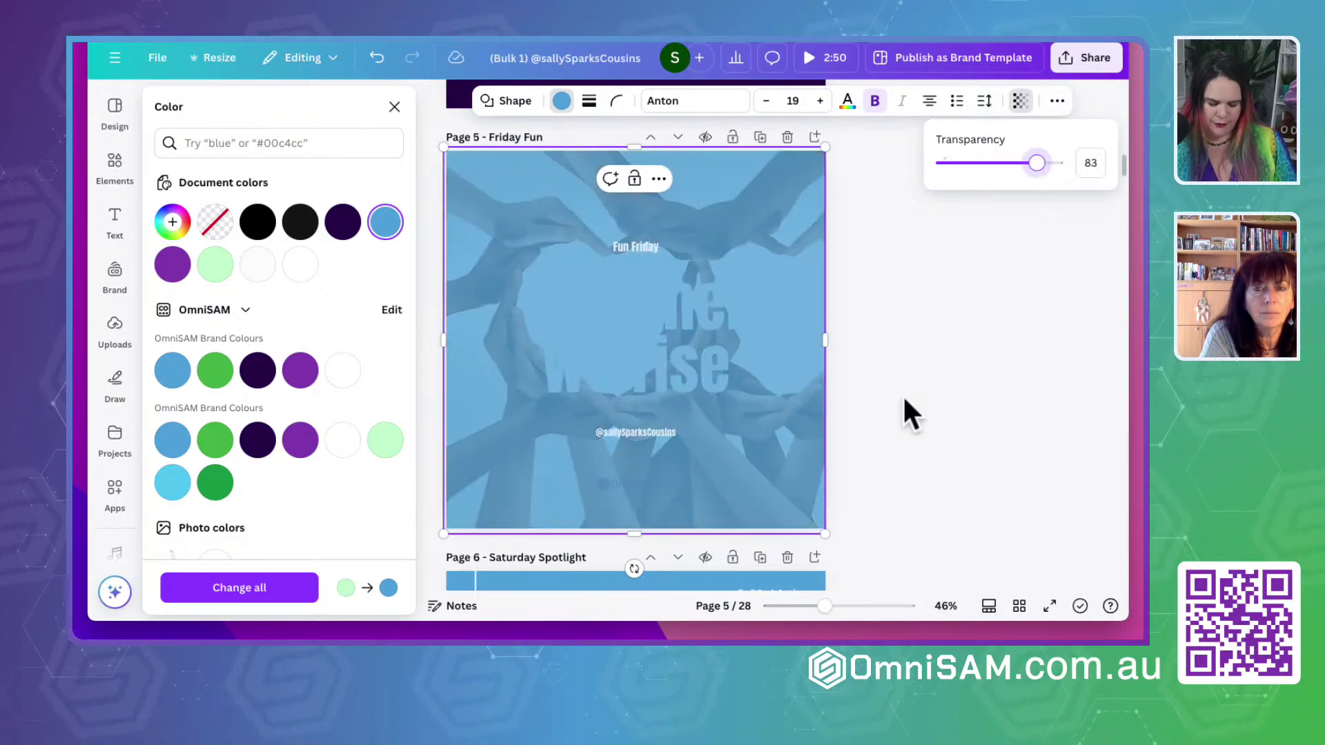
Send the blue overlay backward so it sits behind the "Together we rise" quote on page 5
{"action": "left_click", "coordinate": [923, 479]}
{"action": "left_click", "coordinate": [798, 400]}
{"action": "key", "text": "ctrl+bracketleft"}
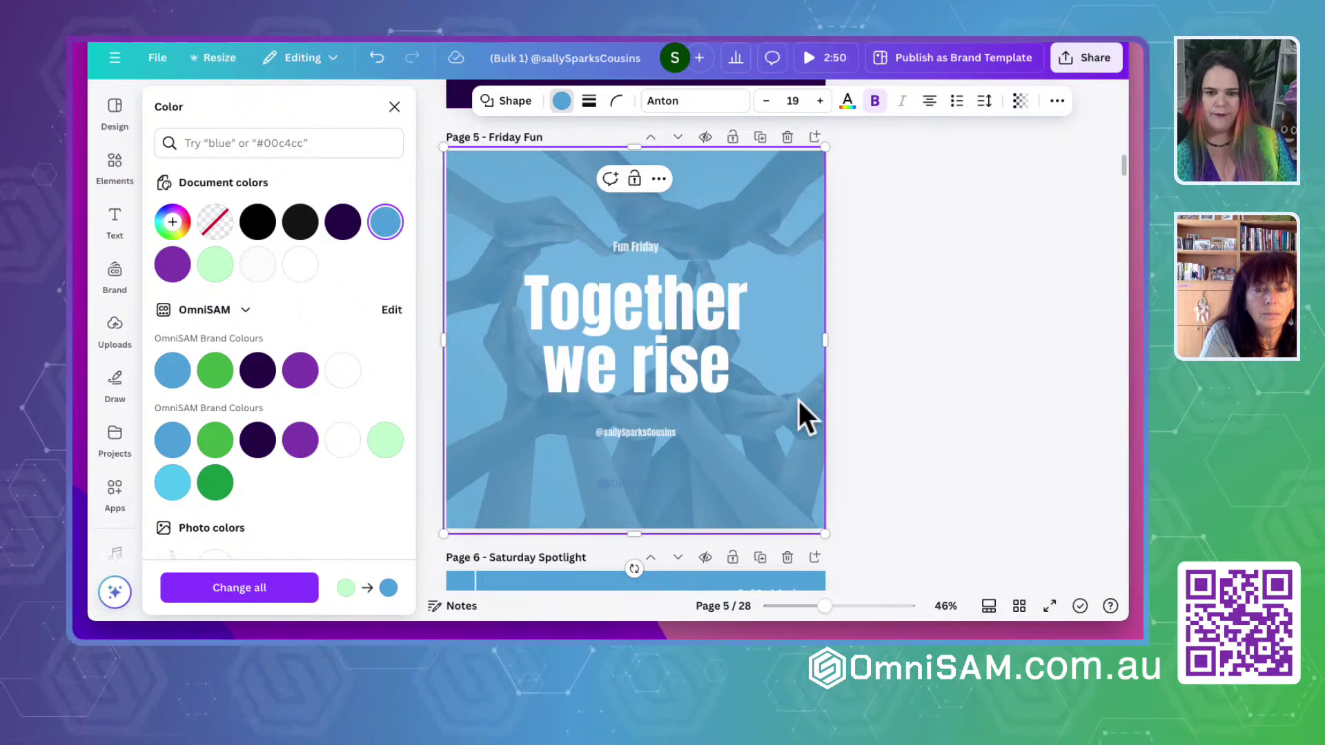
Layer the blue overlay on page 5 behind the text and logo but in front of the hands photo
{"action": "key", "text": "ctrl+bracketleft"}
{"action": "key", "text": "ctrl+bracketleft"}
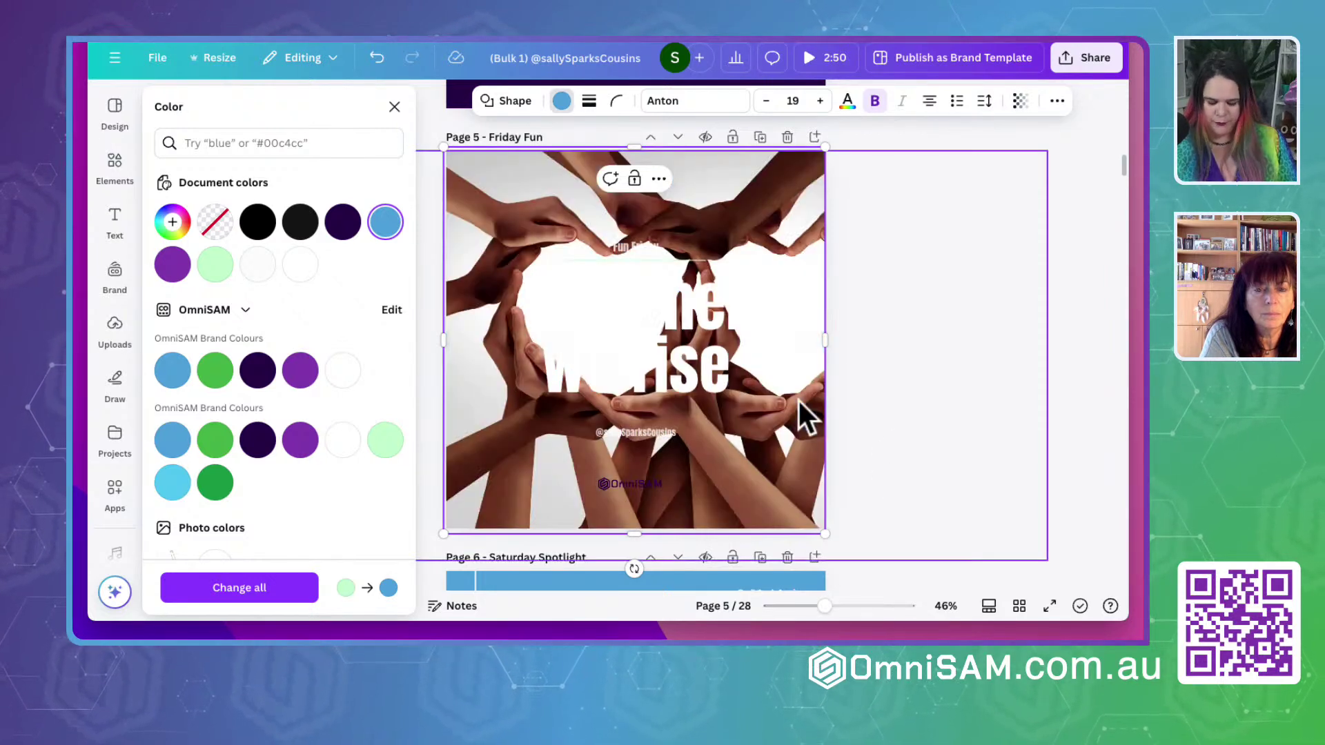
{"action": "key", "text": "ctrl+bracketright"}
{"action": "key", "text": "Escape"}
{"action": "left_click", "coordinate": [929, 399]}
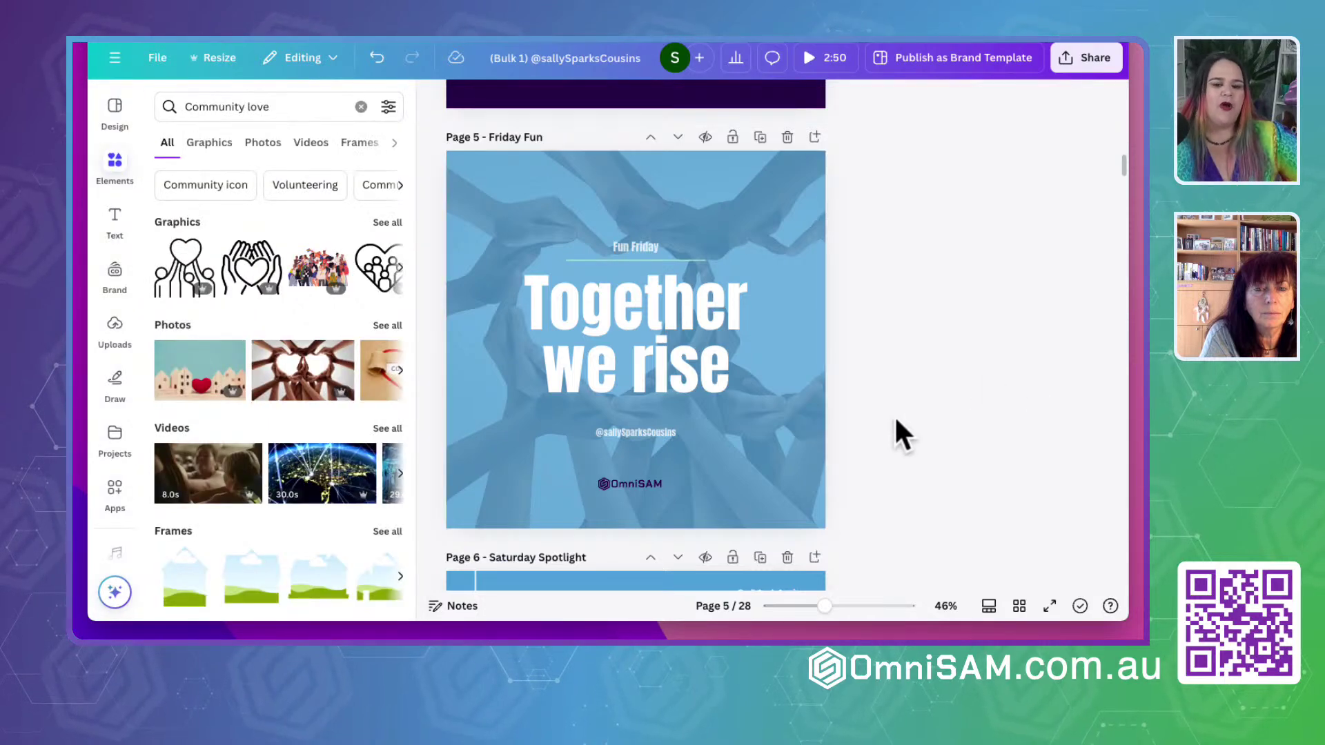
Look through the generated quote graphics on the pages following page 5 and return to page 5
{"action": "scroll", "coordinate": [897, 421], "scroll_direction": "down", "scroll_amount": 5}
{"action": "scroll", "coordinate": [896, 419], "scroll_direction": "down", "scroll_amount": 20}
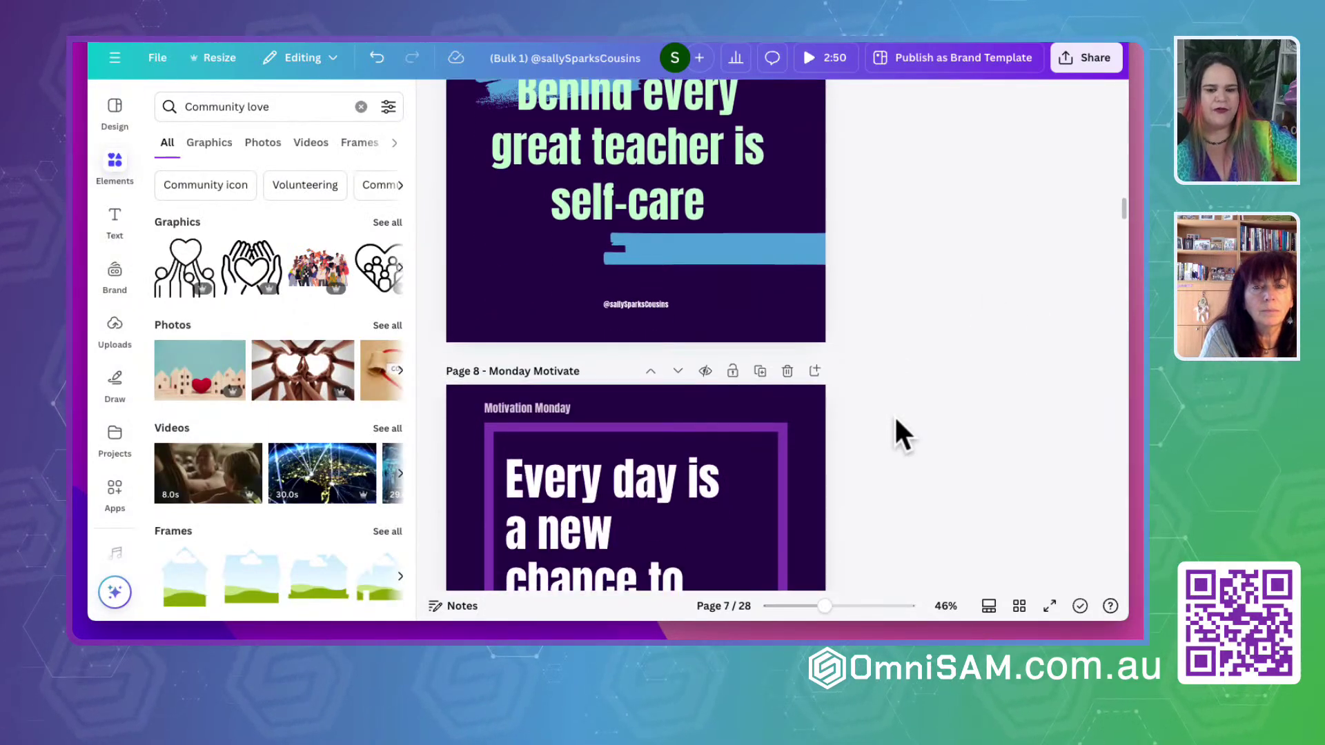
{"action": "scroll", "coordinate": [895, 421], "scroll_direction": "down", "scroll_amount": 5}
{"action": "scroll", "coordinate": [896, 421], "scroll_direction": "up", "scroll_amount": 15}
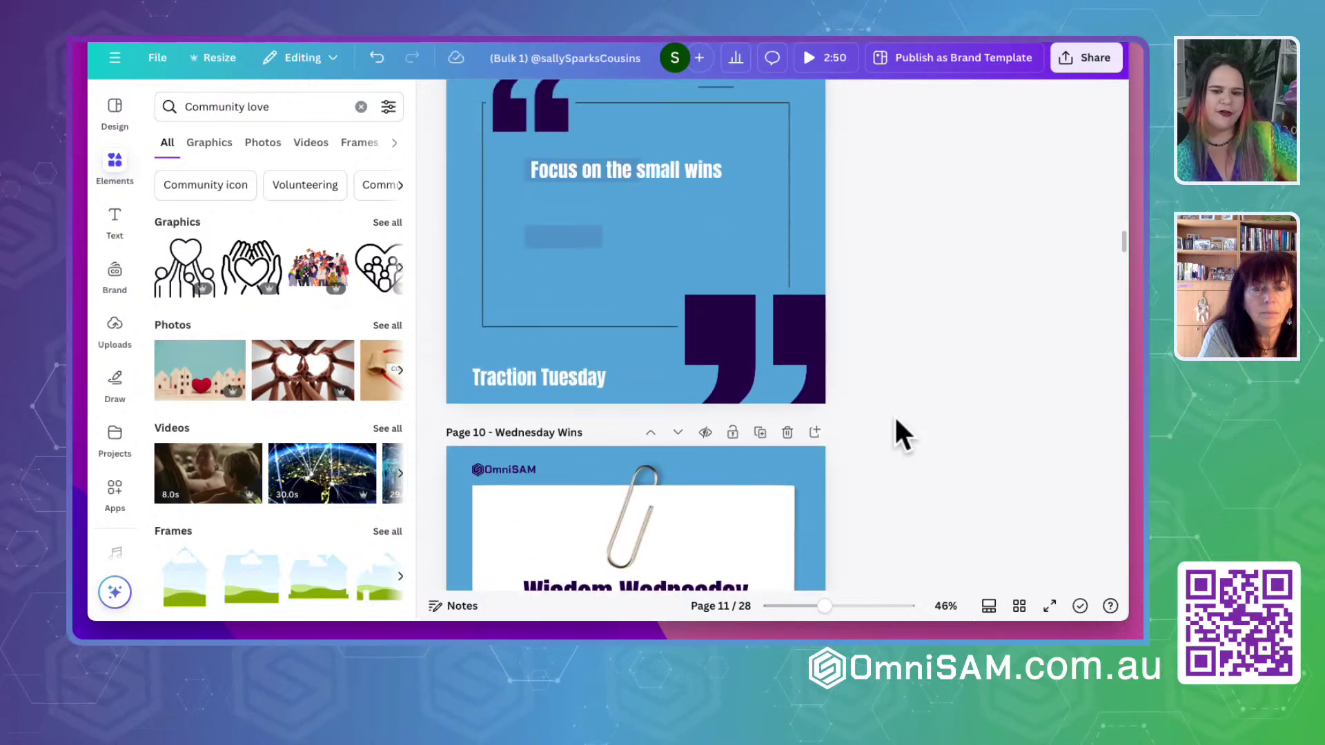
{"action": "scroll", "coordinate": [894, 416], "scroll_direction": "up", "scroll_amount": 6}
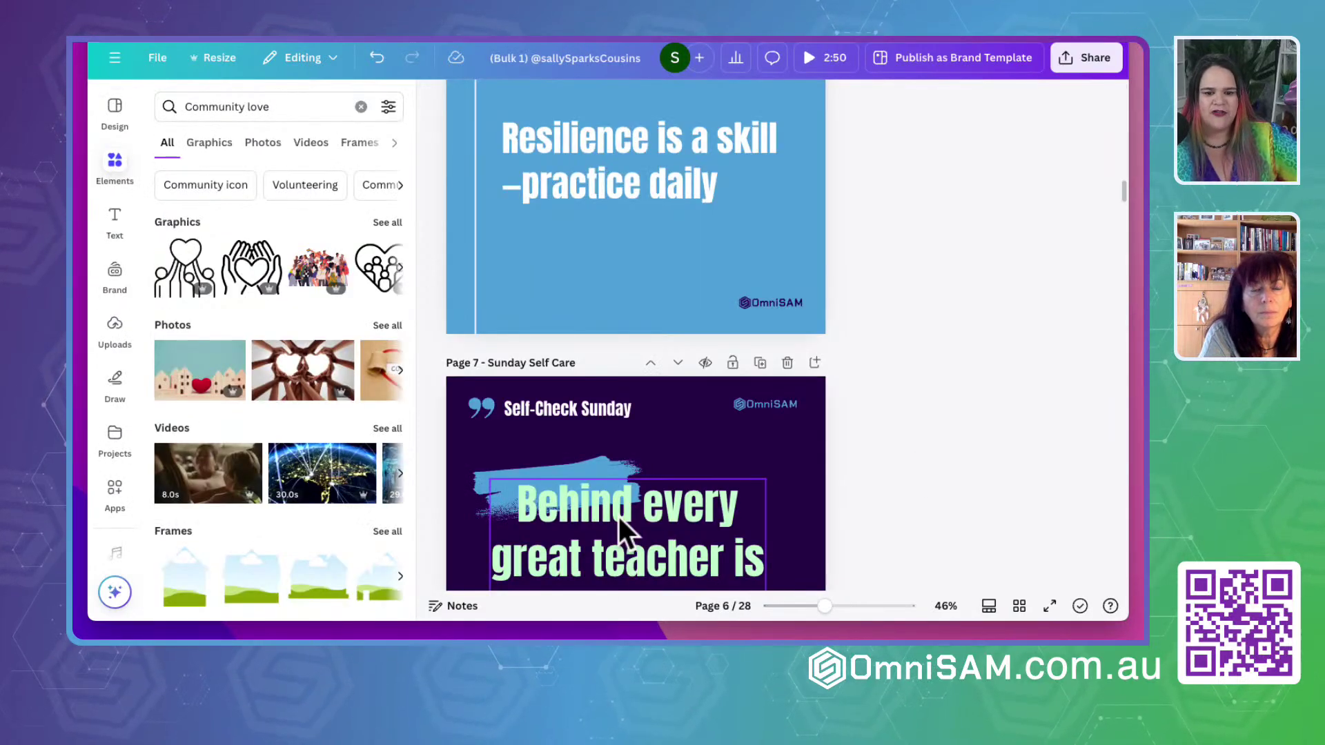
{"action": "scroll", "coordinate": [619, 516], "scroll_direction": "up", "scroll_amount": 8}
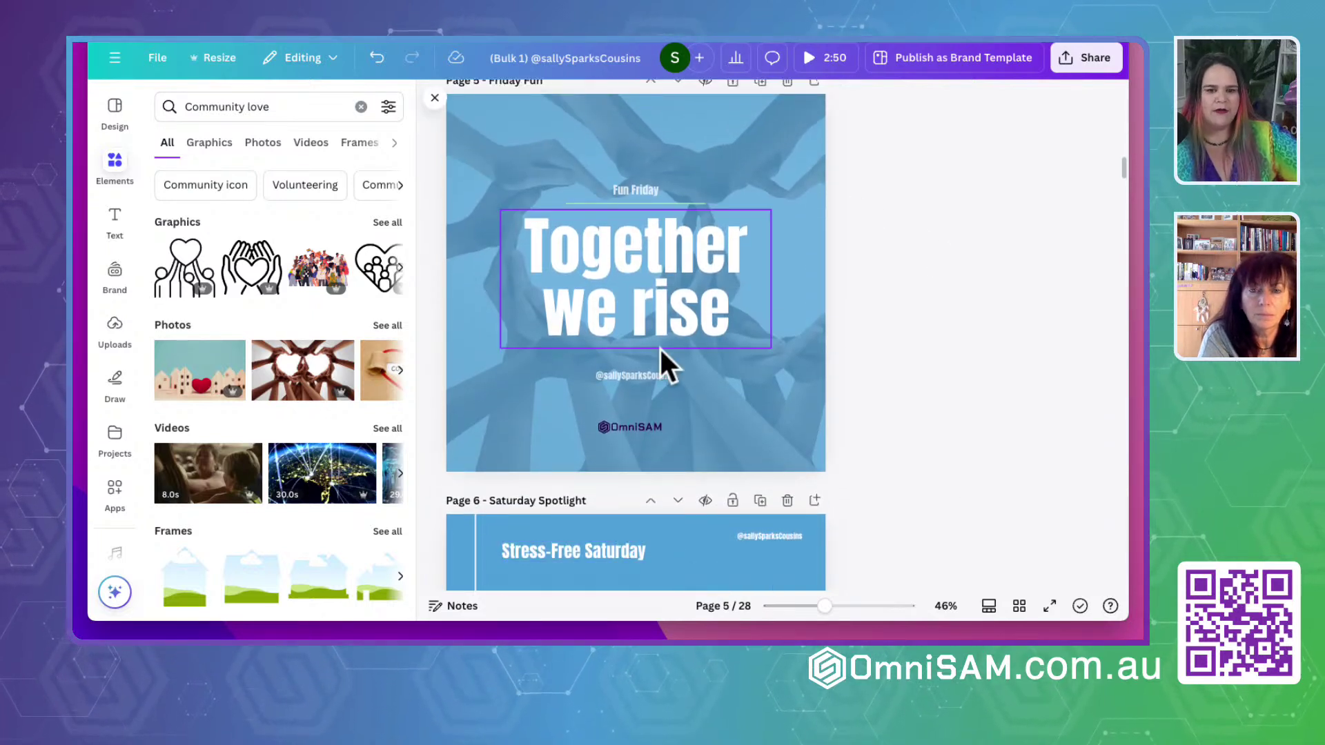
Reposition the hands photo beneath the blue overlay on page 5, moving the overlay aside and back over the whole page
{"action": "left_click", "coordinate": [801, 436]}
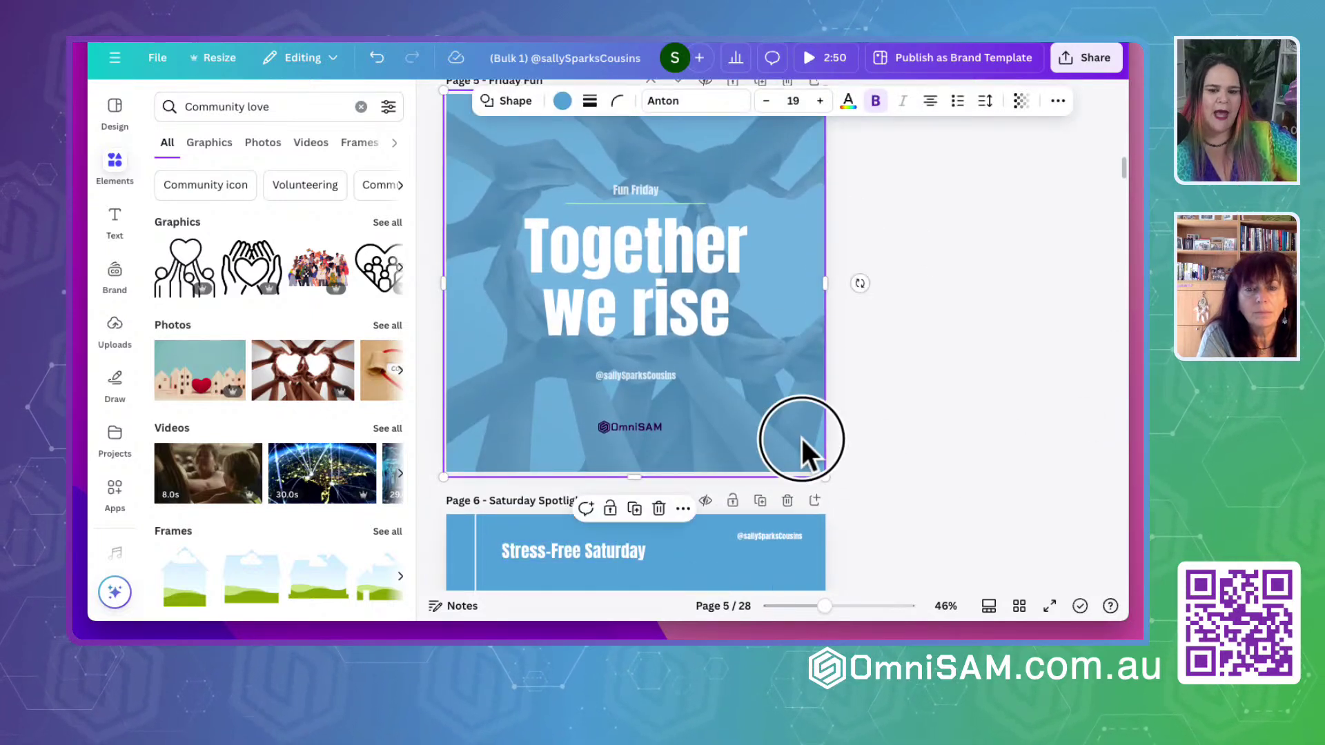
{"action": "left_click_drag", "start_coordinate": [806, 438], "coordinate": [682, 452]}
{"action": "double_click", "coordinate": [770, 437]}
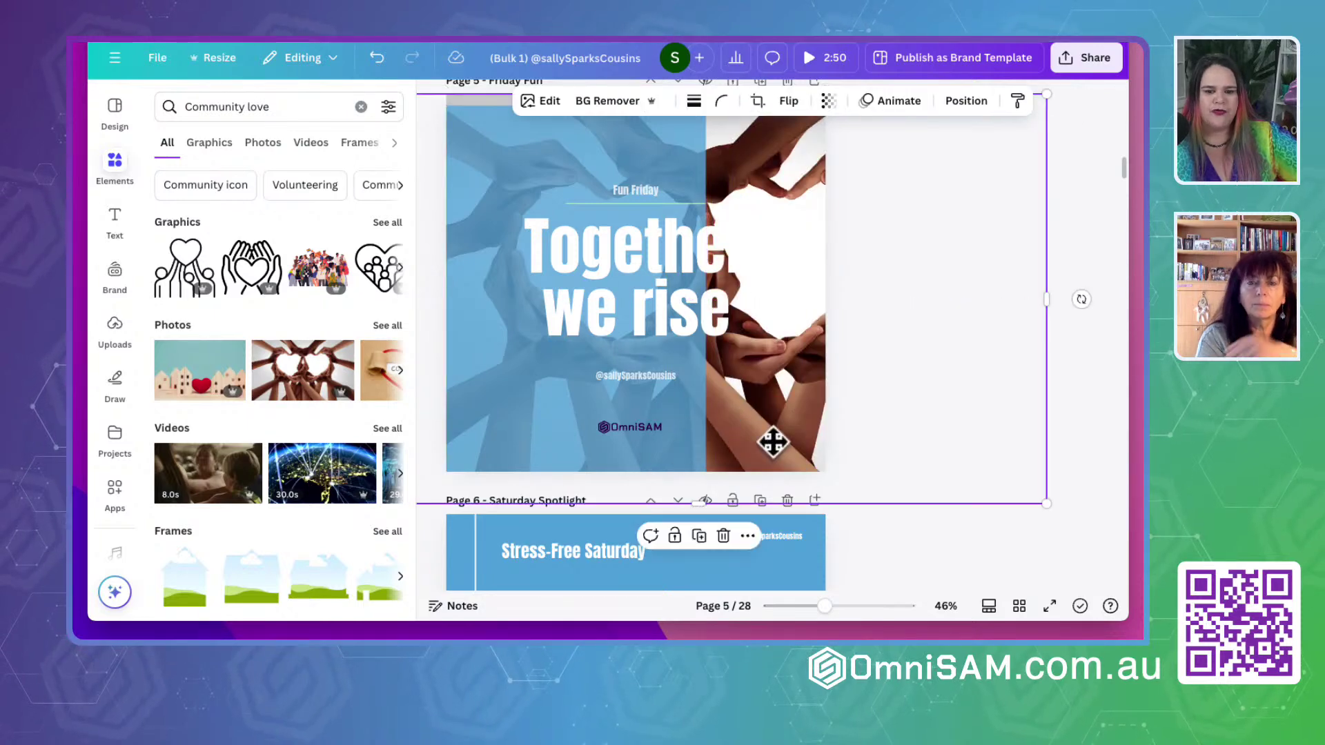
{"action": "left_click", "coordinate": [898, 550]}
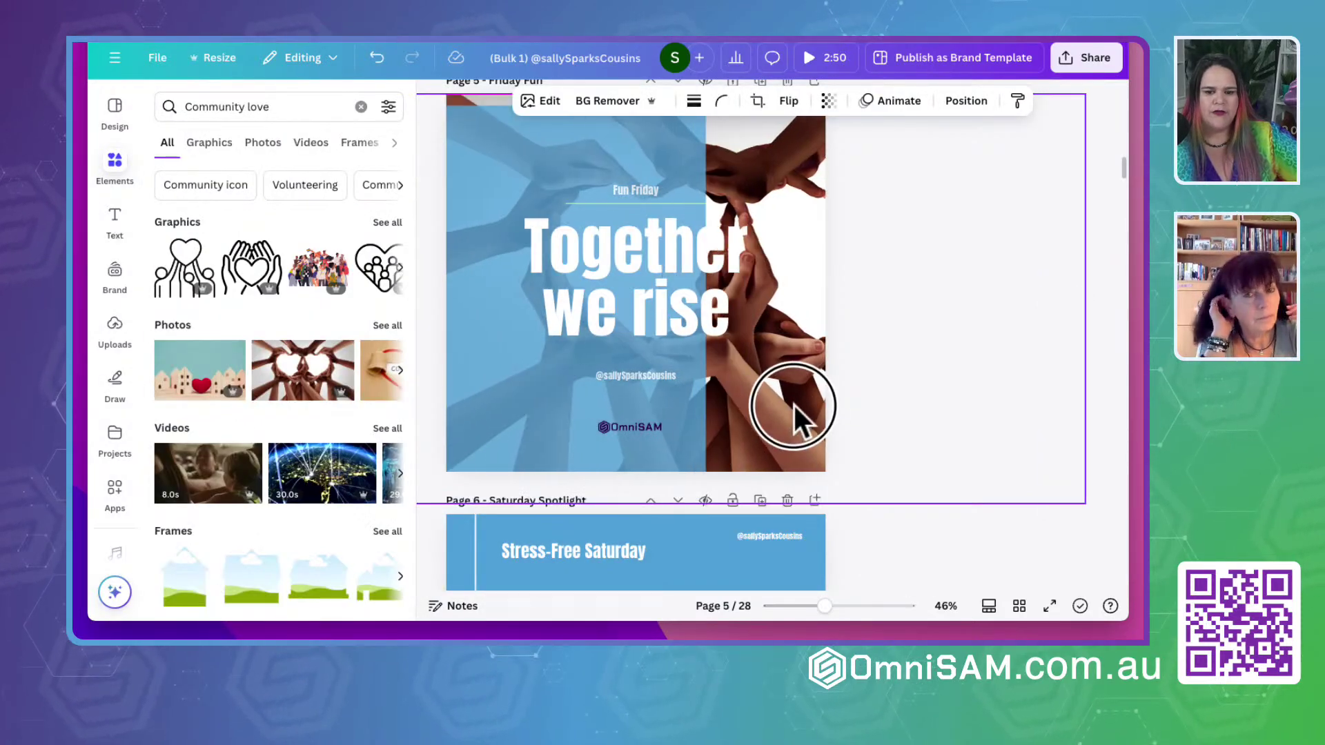
{"action": "left_click_drag", "start_coordinate": [545, 469], "coordinate": [485, 432]}
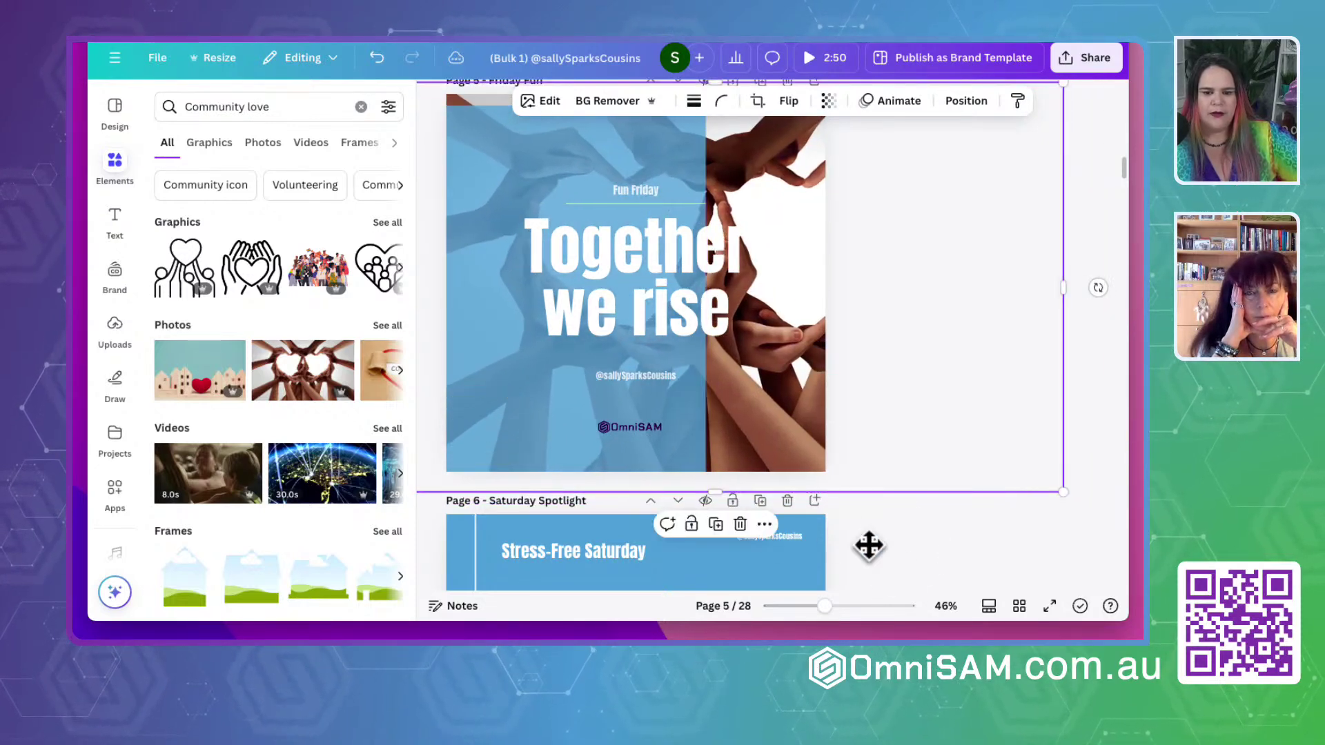
{"action": "left_click", "coordinate": [570, 385]}
{"action": "left_click_drag", "start_coordinate": [570, 385], "coordinate": [607, 373]}
{"action": "left_click", "coordinate": [946, 432]}
Switch to the ChatGPT content plan and highlight Friday's FB/LinkedIn caption from "Shoutout to the teachers" to "Tag an inspiring educator!"
{"action": "scroll", "coordinate": [946, 432], "scroll_direction": "down", "scroll_amount": 15}
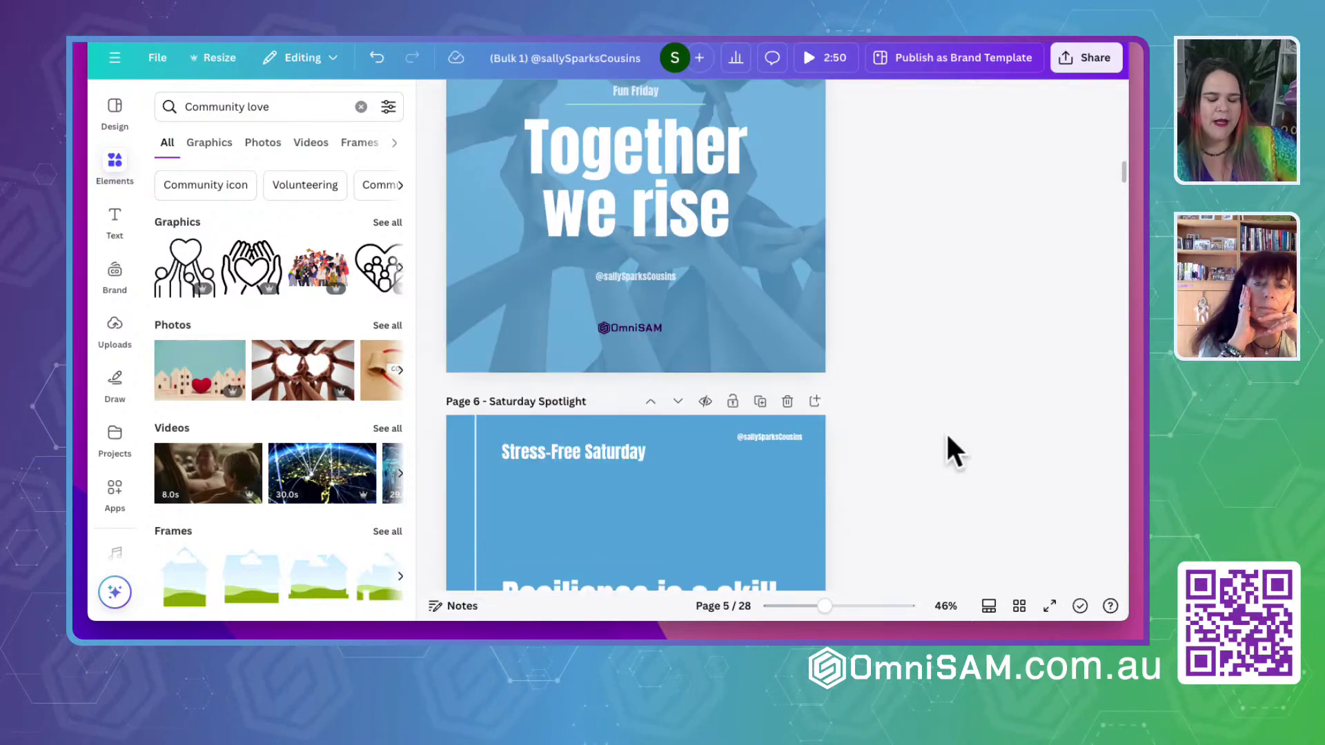
{"action": "scroll", "coordinate": [946, 432], "scroll_direction": "down", "scroll_amount": 20}
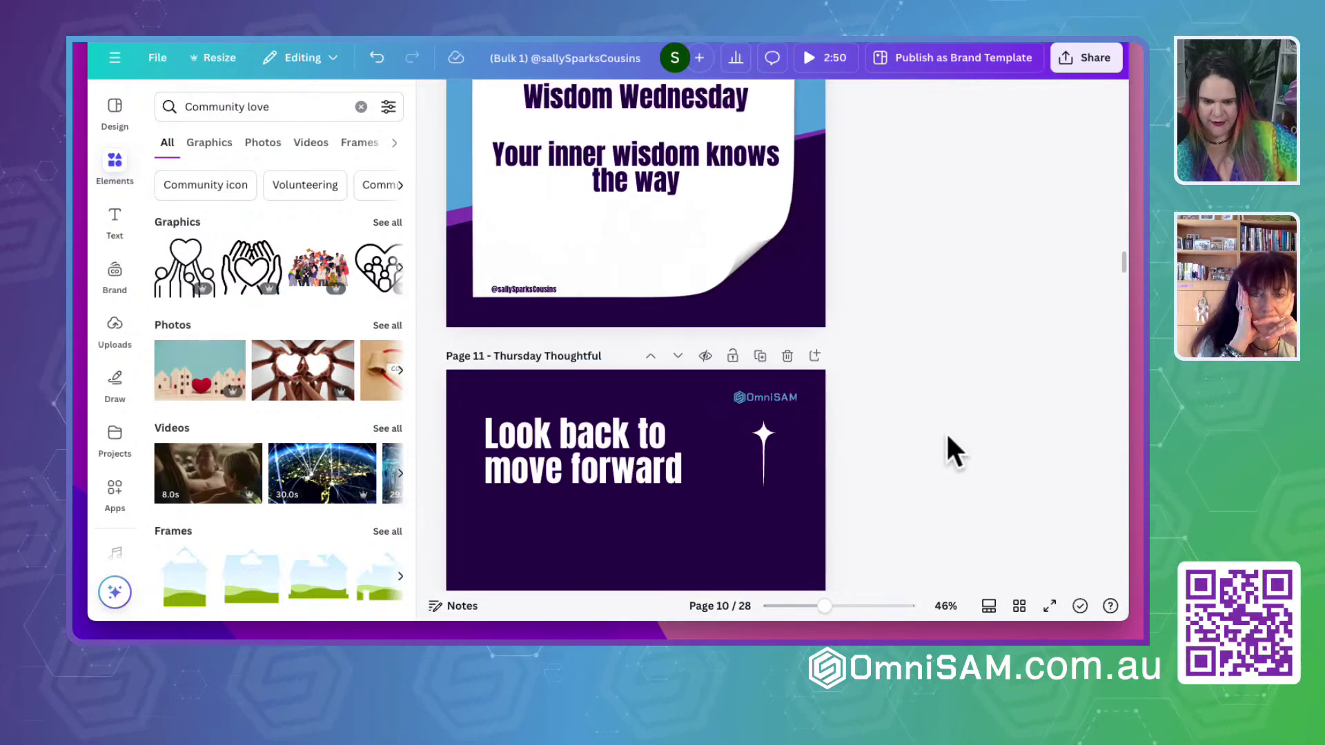
{"action": "key", "text": "alt+Tab"}
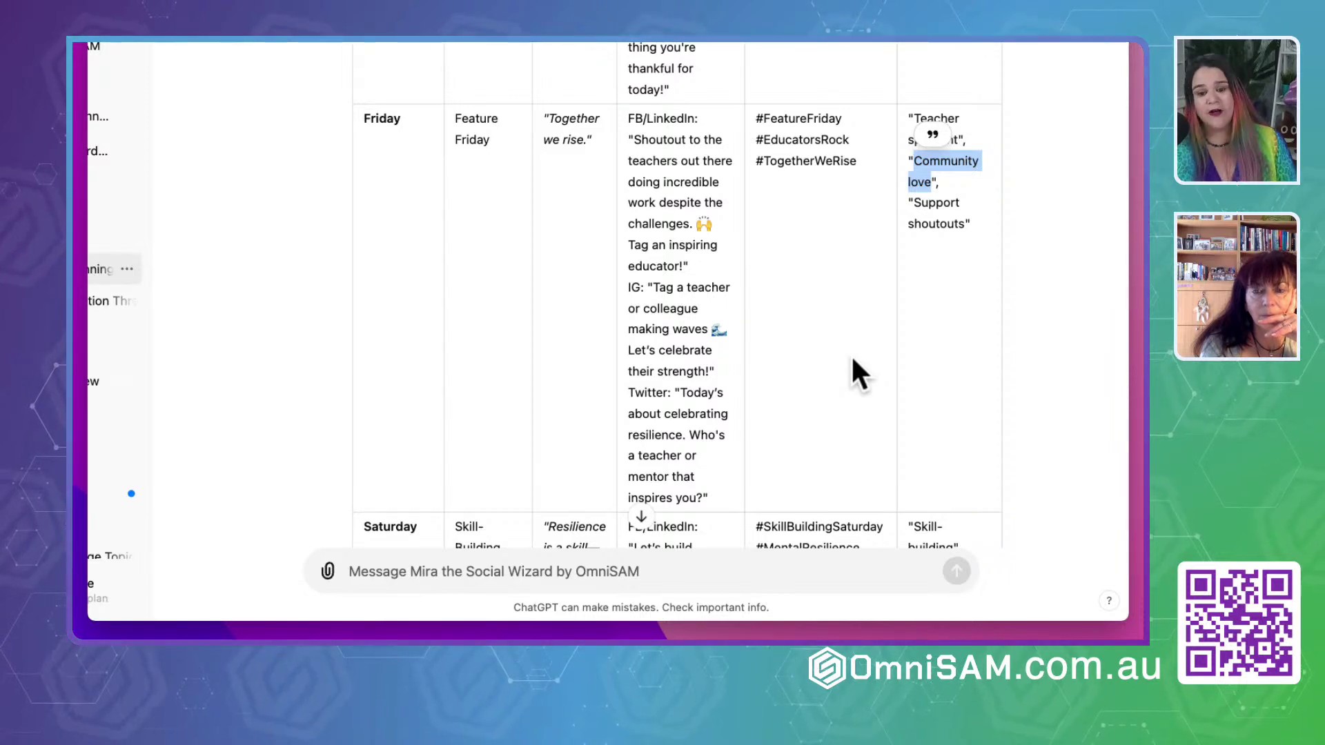
{"action": "left_click", "coordinate": [256, 376]}
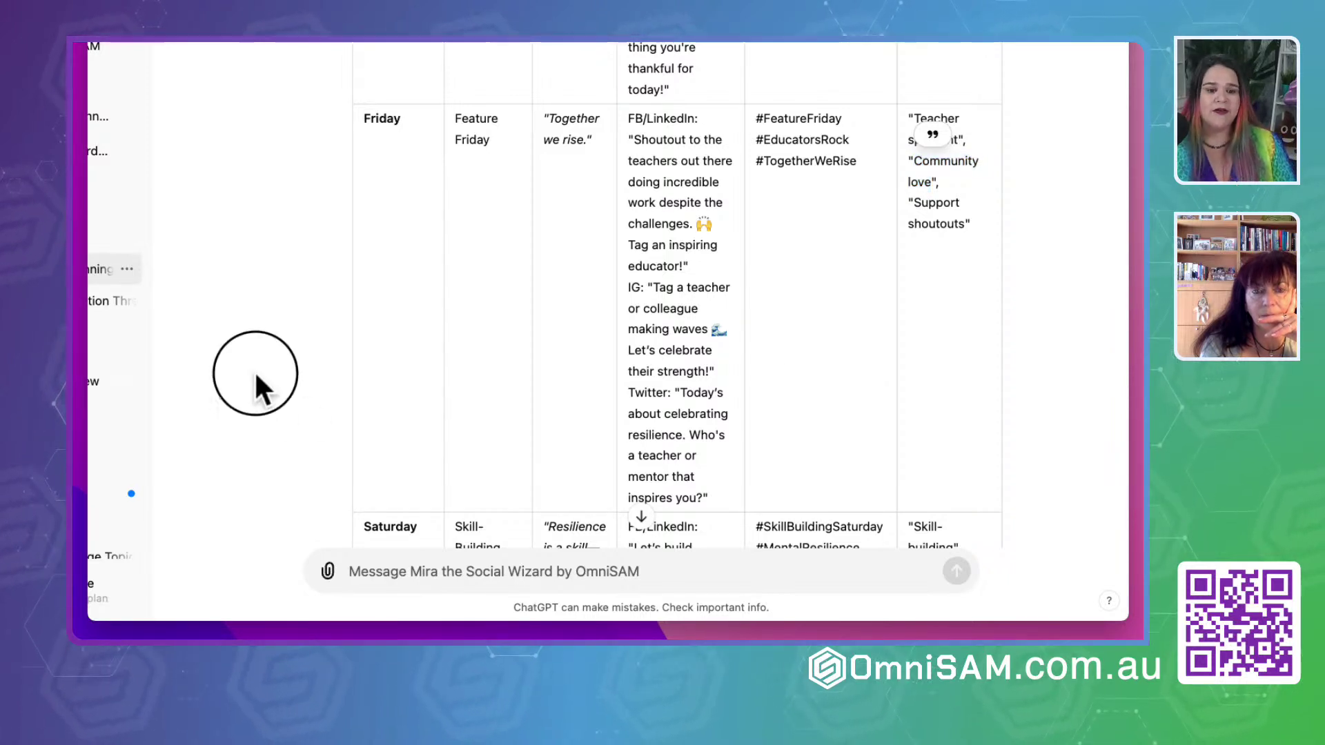
{"action": "left_click_drag", "start_coordinate": [711, 271], "coordinate": [634, 138]}
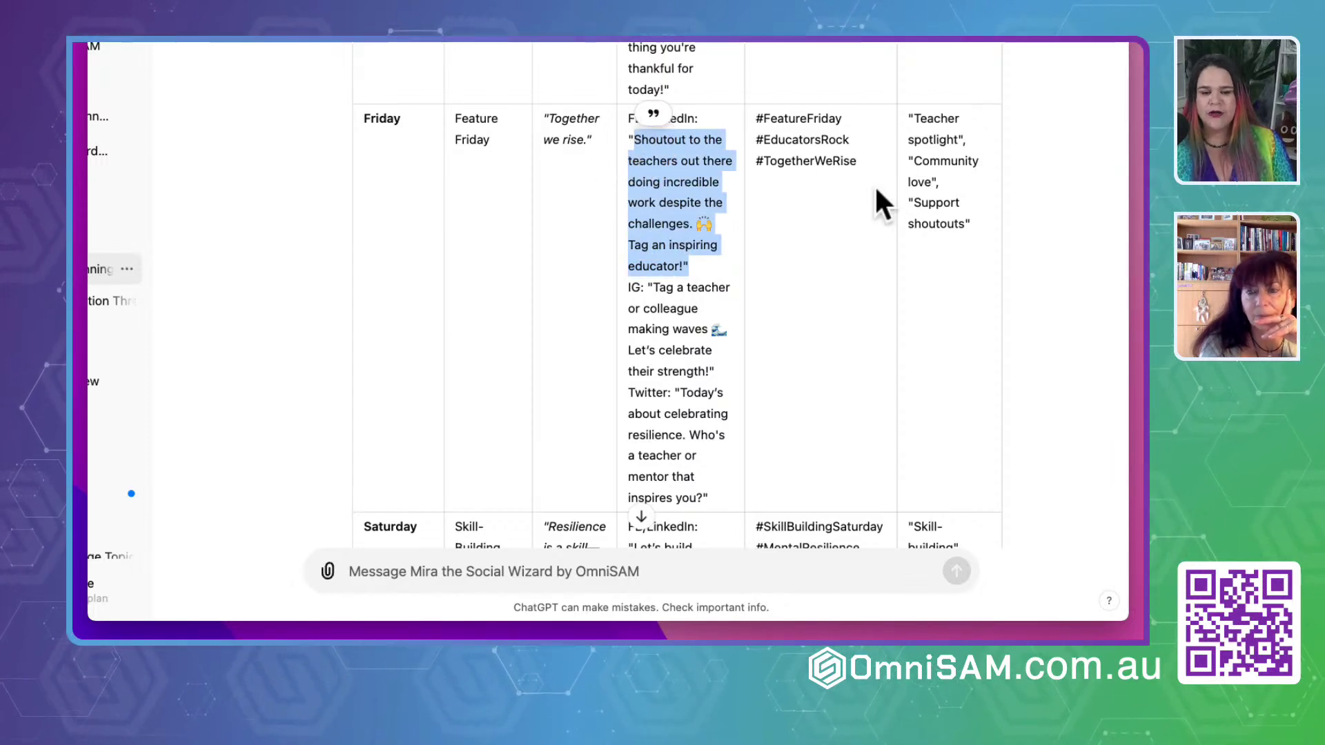